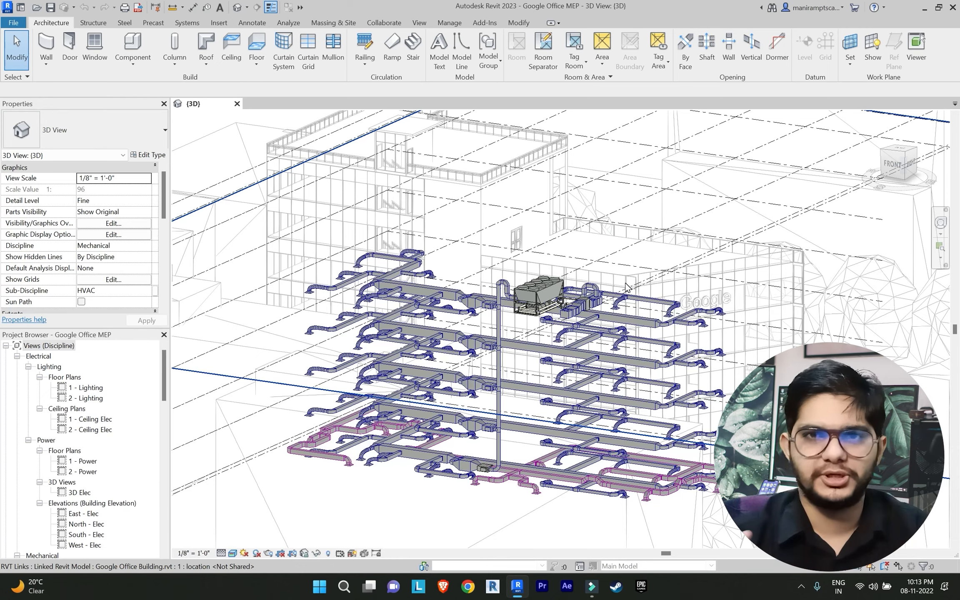
Open the East - Elec building elevation from the Electrical Power views
scroll(403, 271, up, 3)
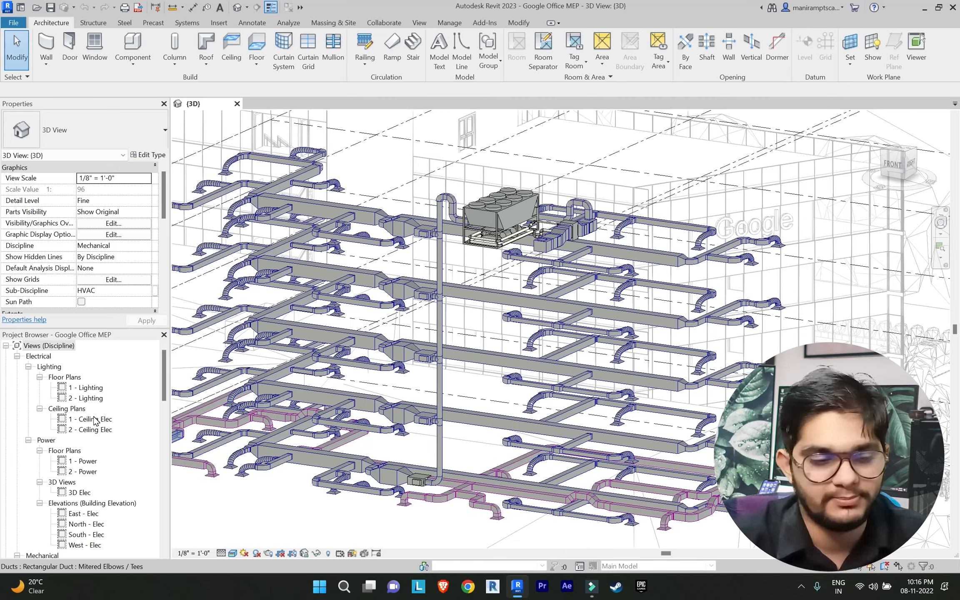
scroll(67, 420, down, 2)
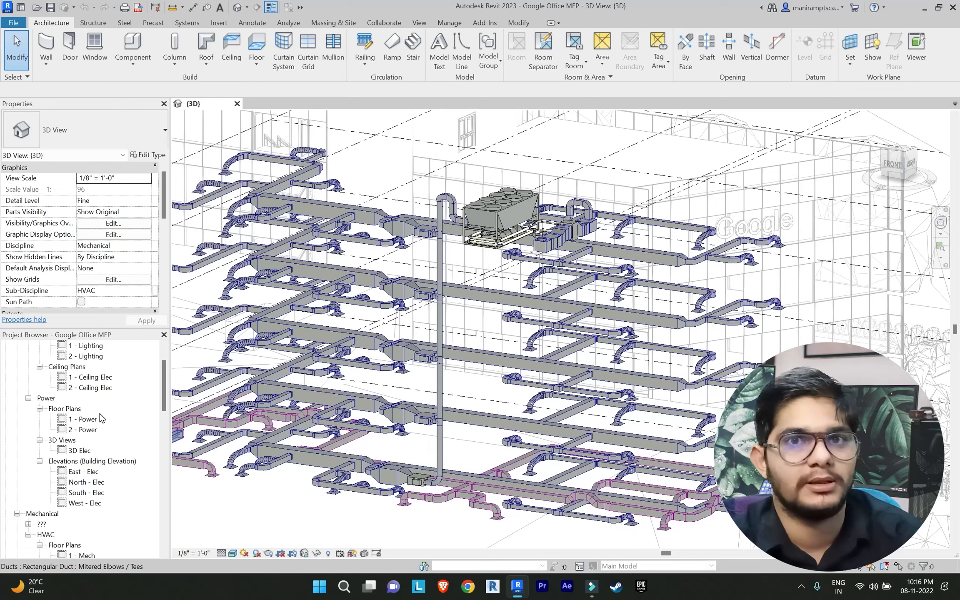
scroll(99, 421, down, 1)
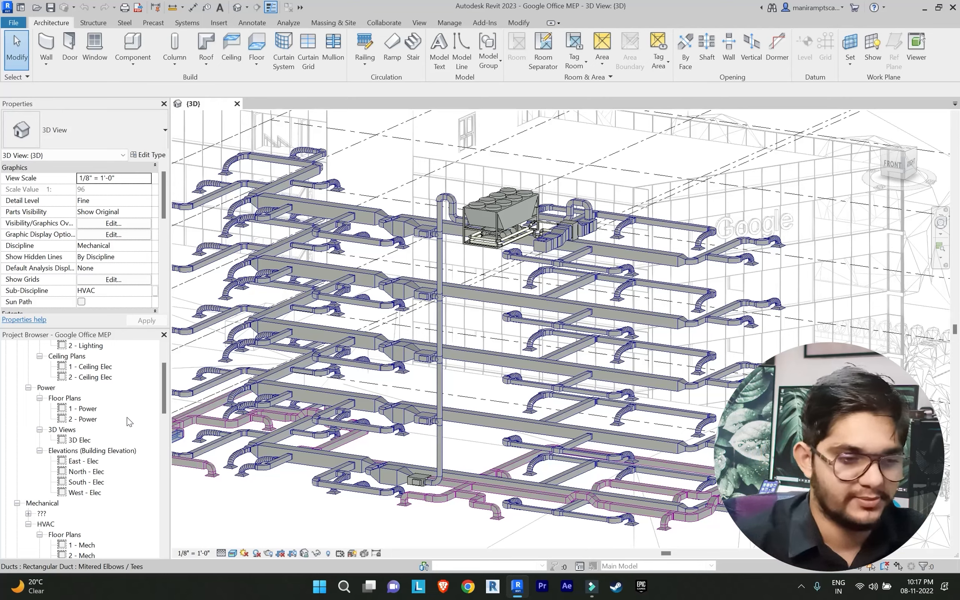
scroll(99, 437, up, 3)
scroll(100, 440, down, 3)
scroll(101, 442, up, 5)
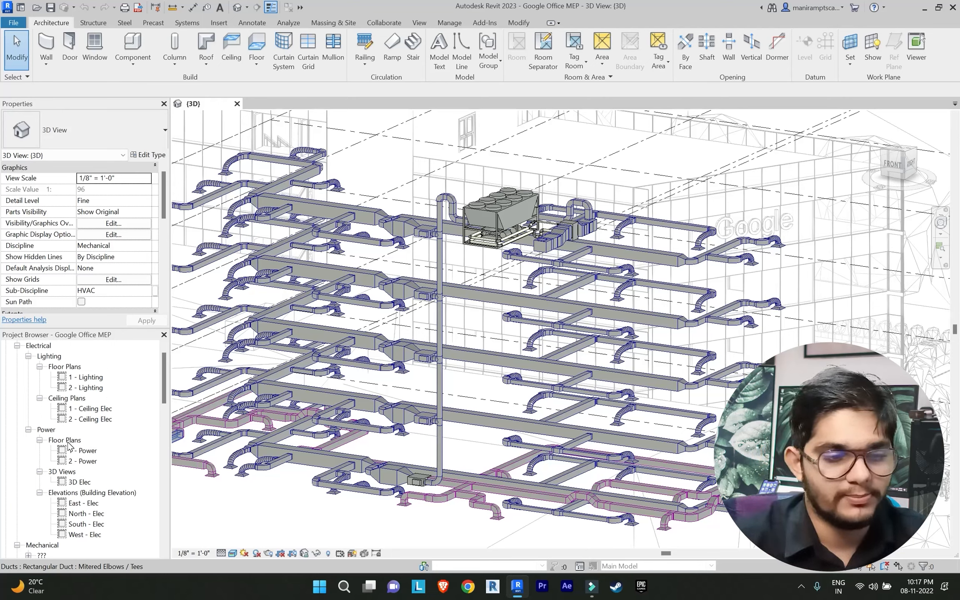
scroll(118, 426, down, 3)
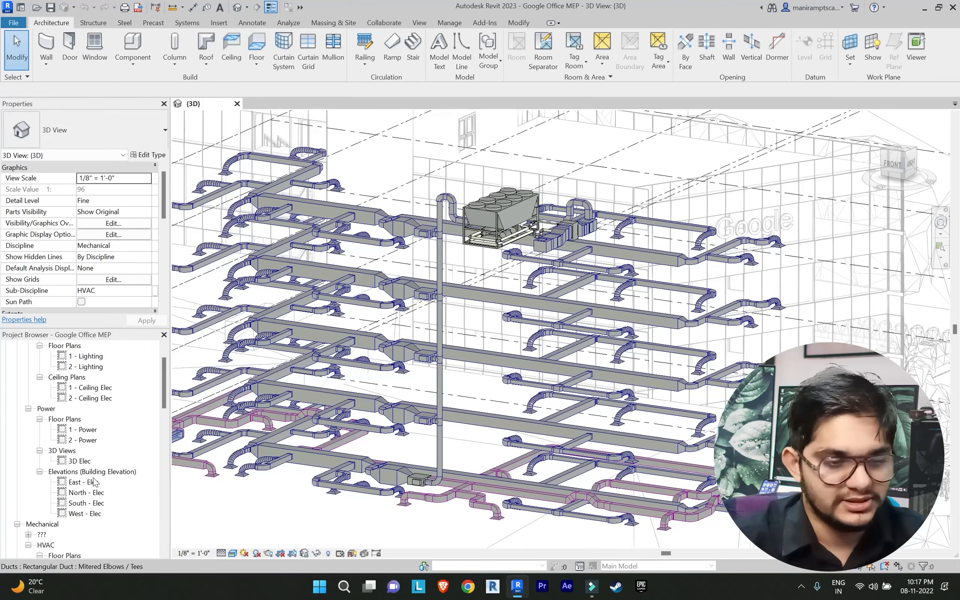
double_click(82, 482)
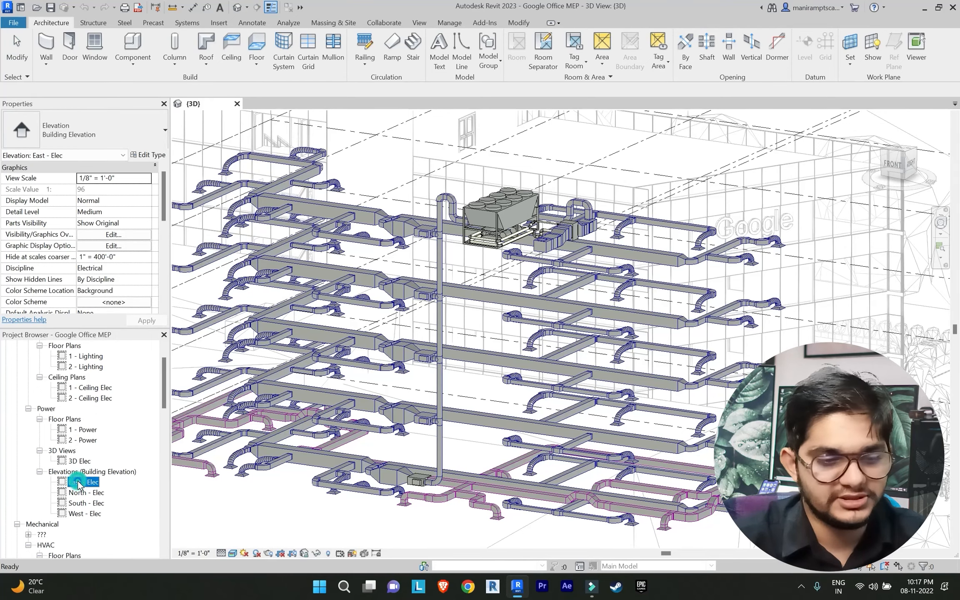
Open the 1 - Lighting floor plan from the Electrical Lighting views
scroll(514, 299, up, 3)
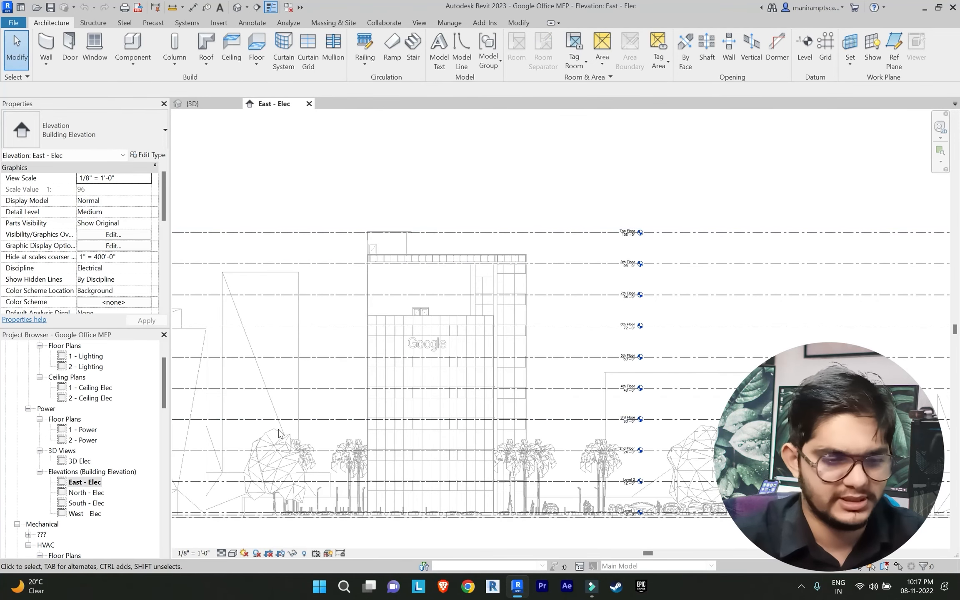
scroll(105, 442, up, 1)
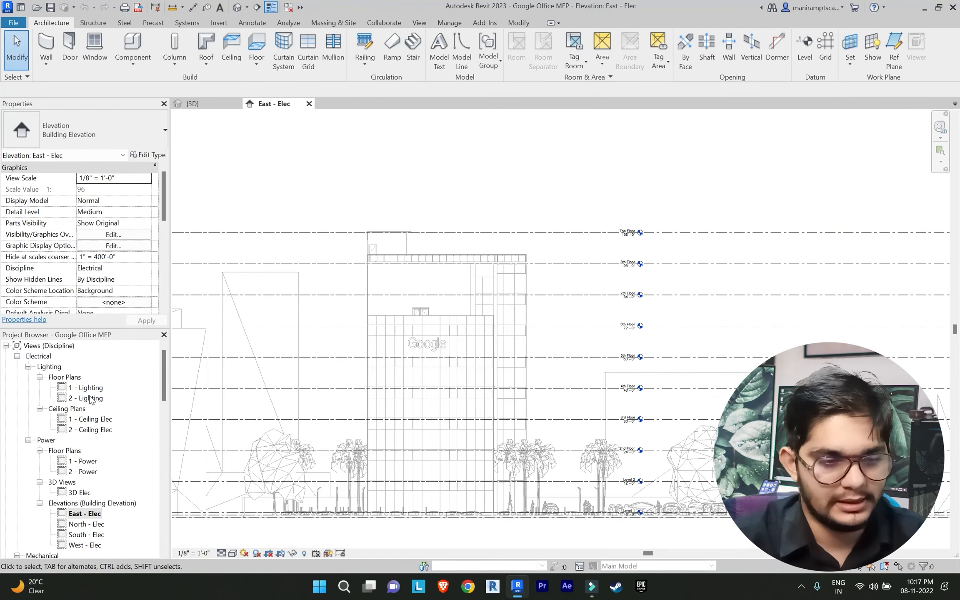
double_click(90, 389)
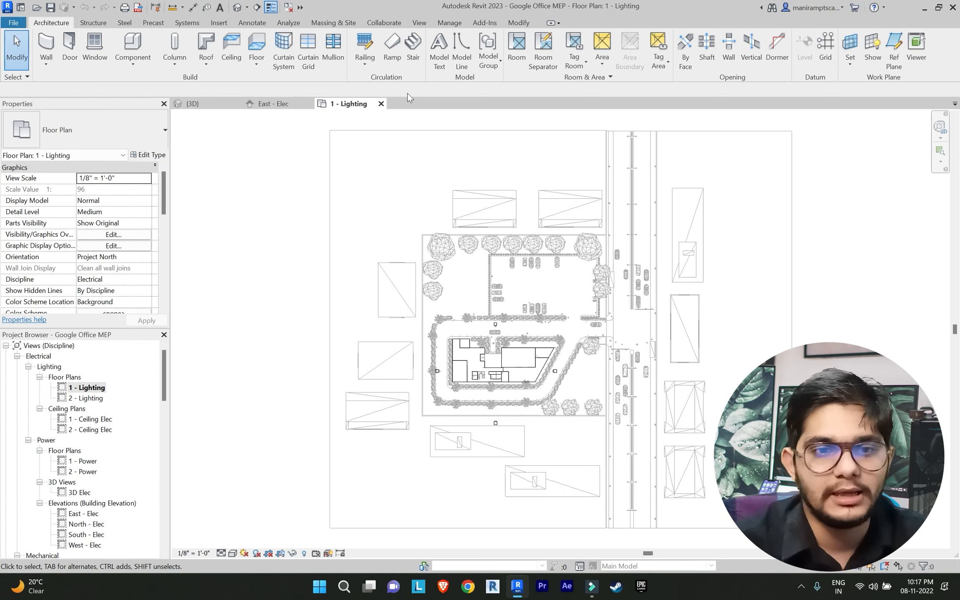
click(423, 25)
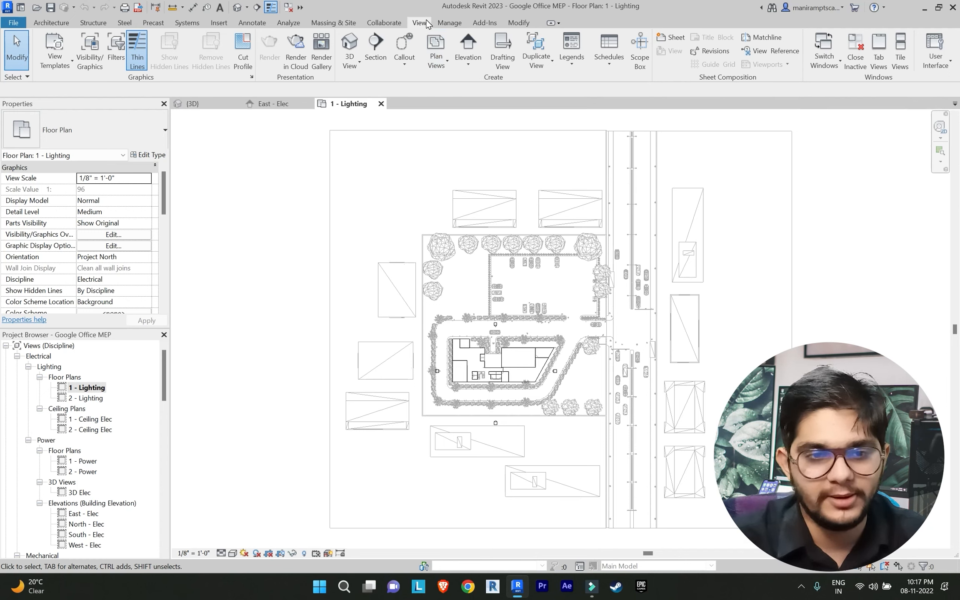
click(138, 39)
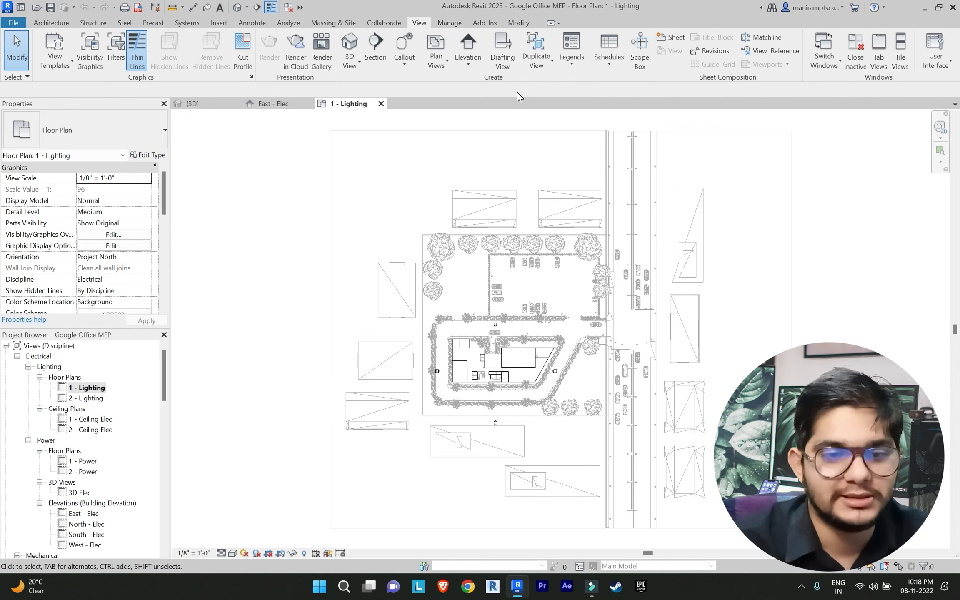
click(441, 64)
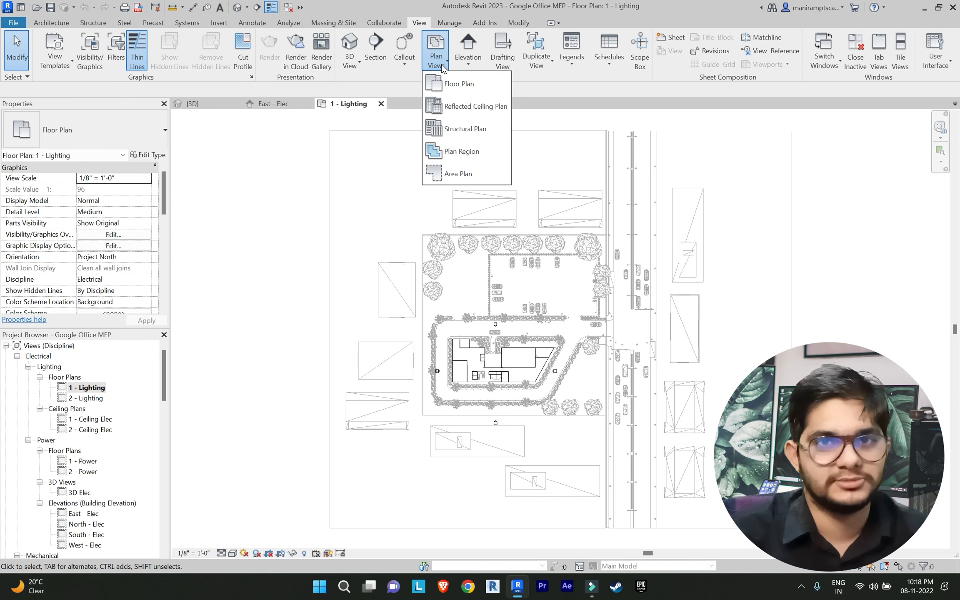
click(458, 84)
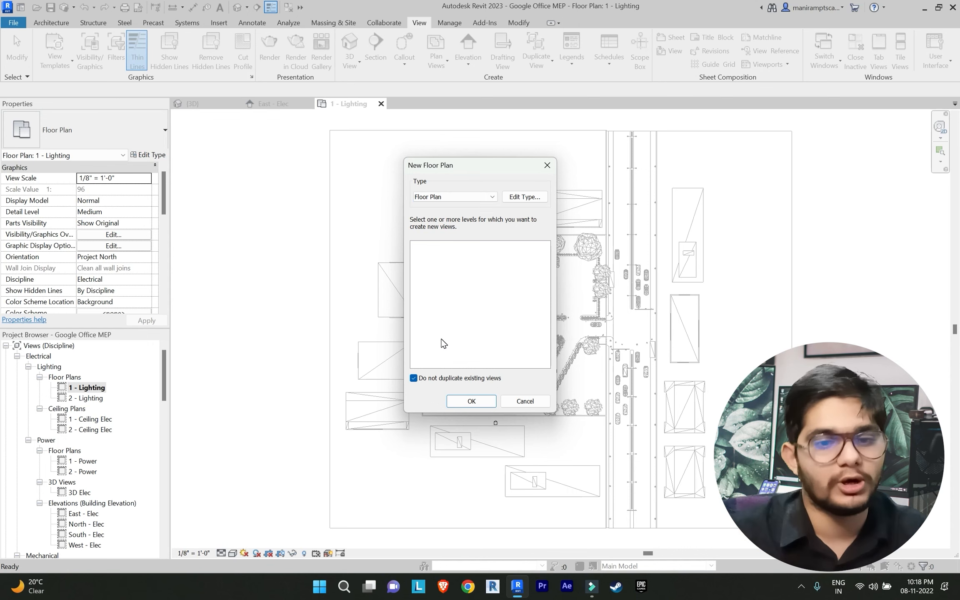
click(434, 377)
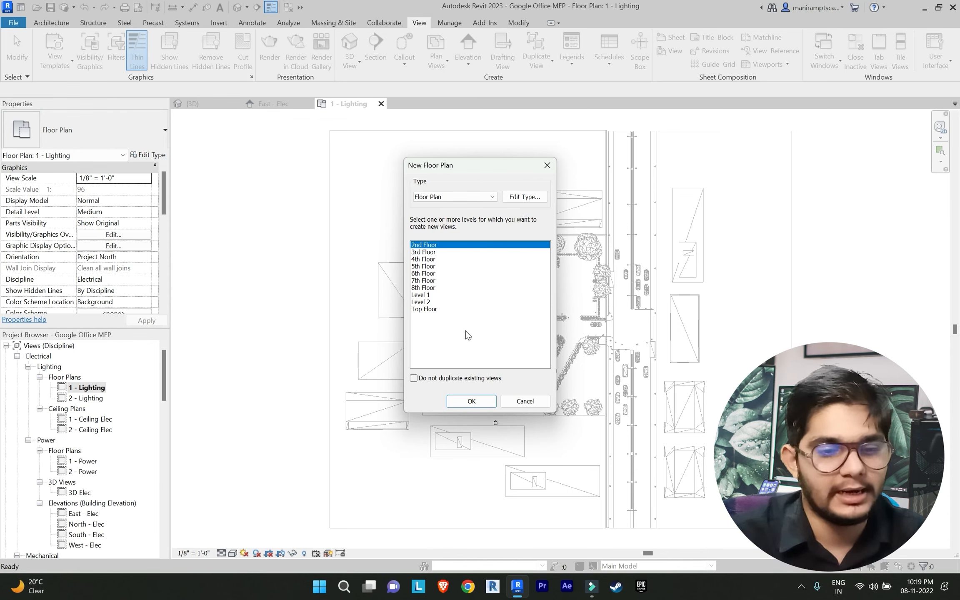
click(514, 199)
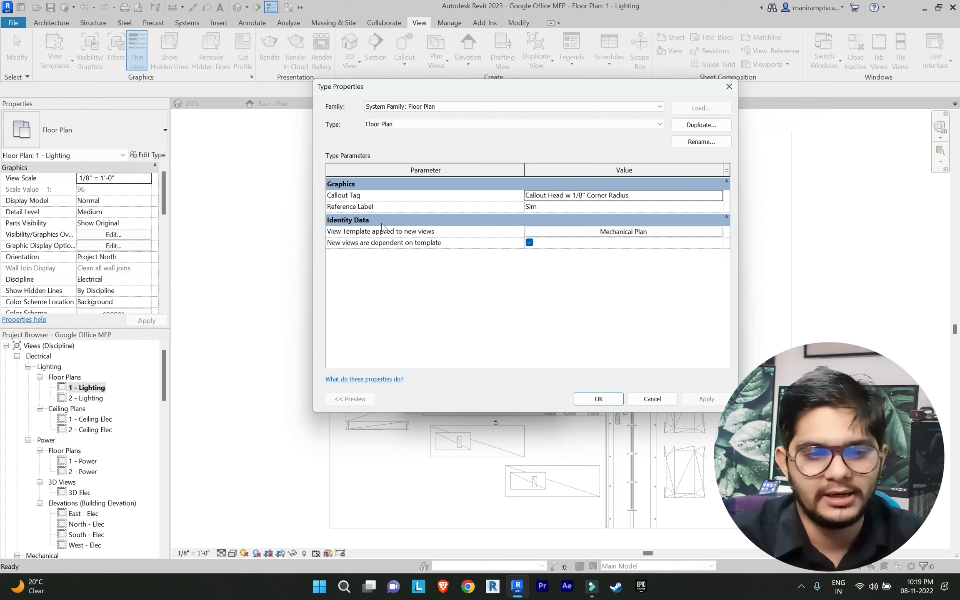
mouse_move(385, 237)
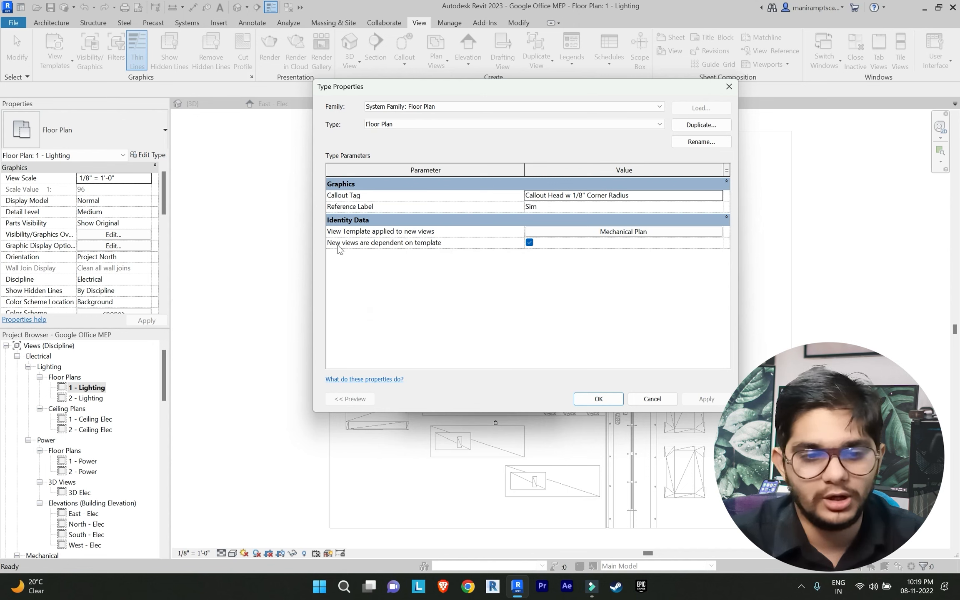
mouse_move(348, 247)
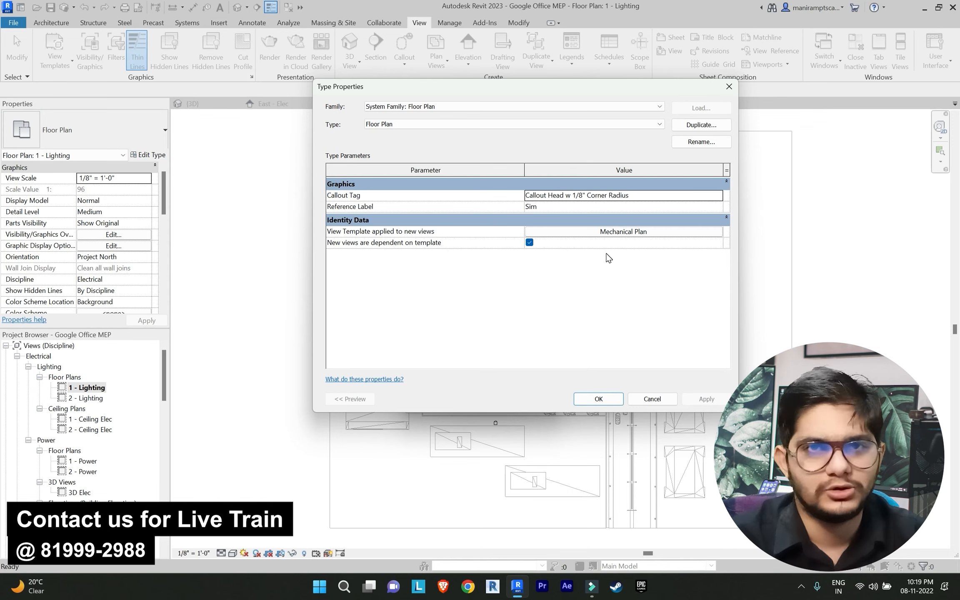
click(637, 231)
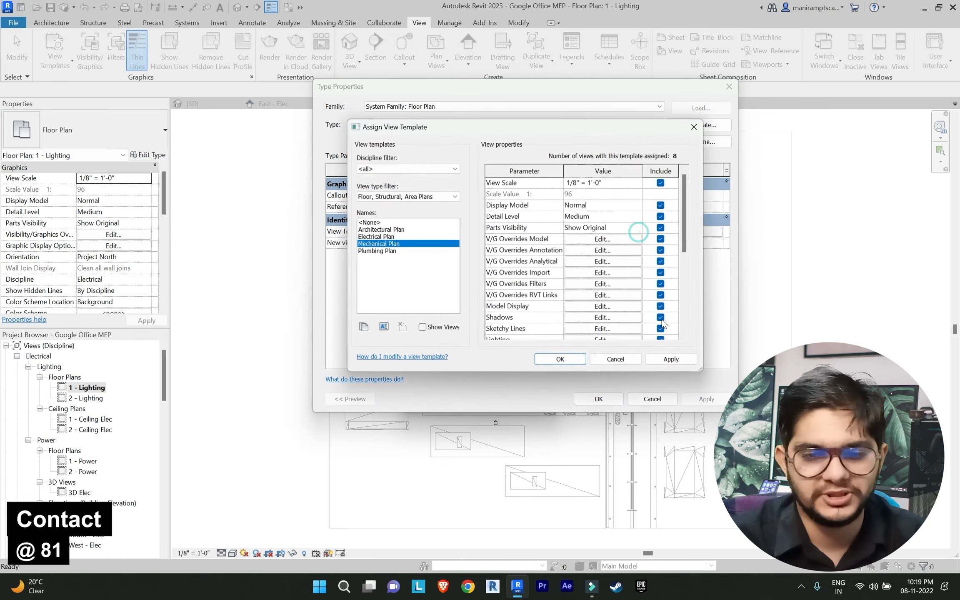
click(693, 127)
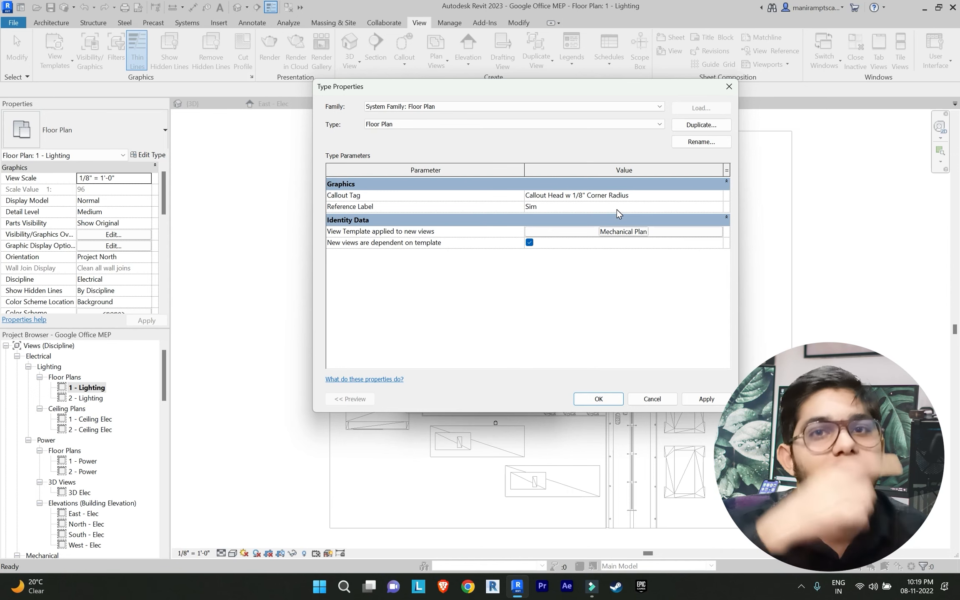
click(652, 396)
click(547, 165)
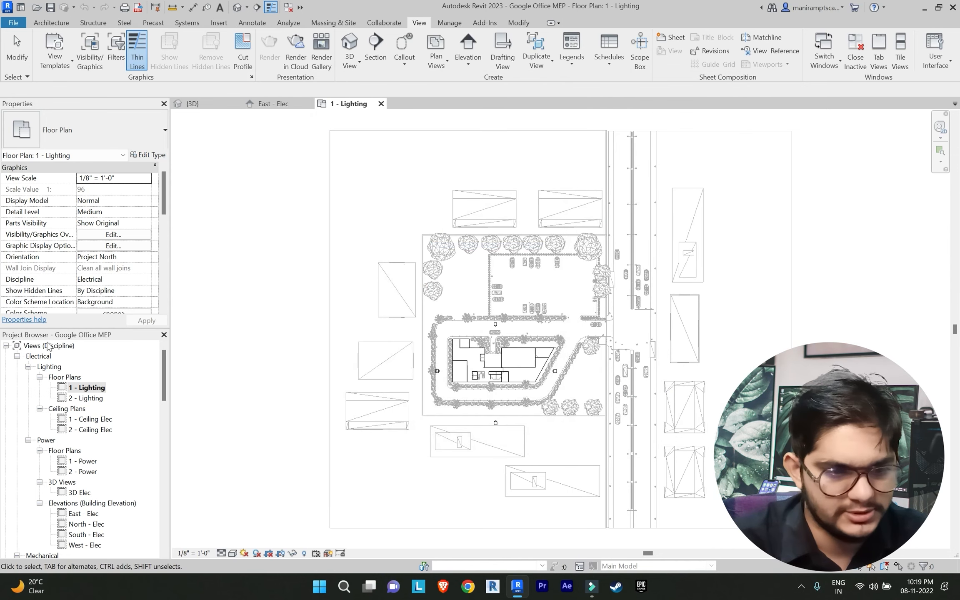
Examine which HVAC floor plans and ceiling plans exist under the Mechanical discipline and compare them with the Electrical views
scroll(4, 394, down, 1)
scroll(4, 394, down, 5)
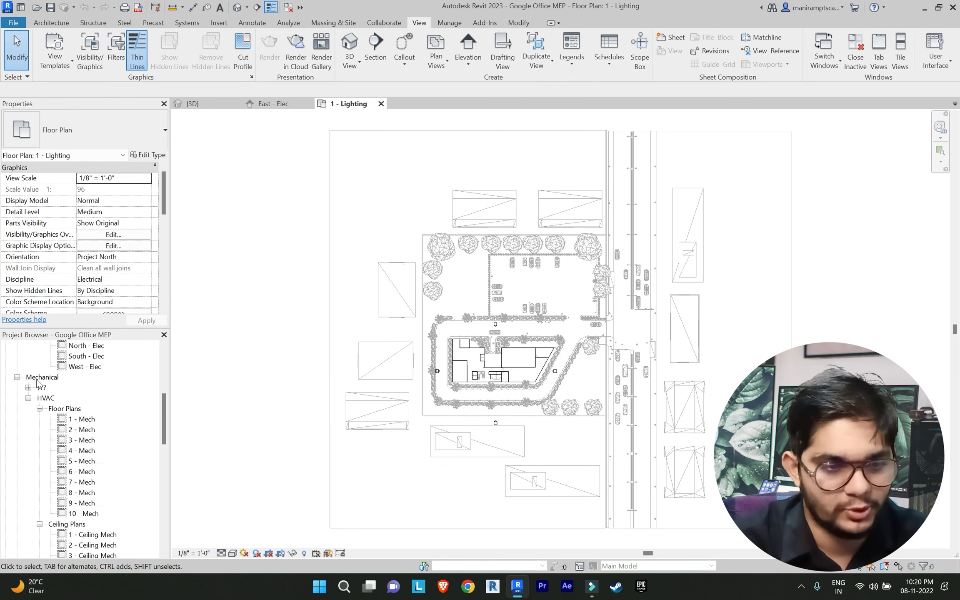
scroll(40, 383, down, 1)
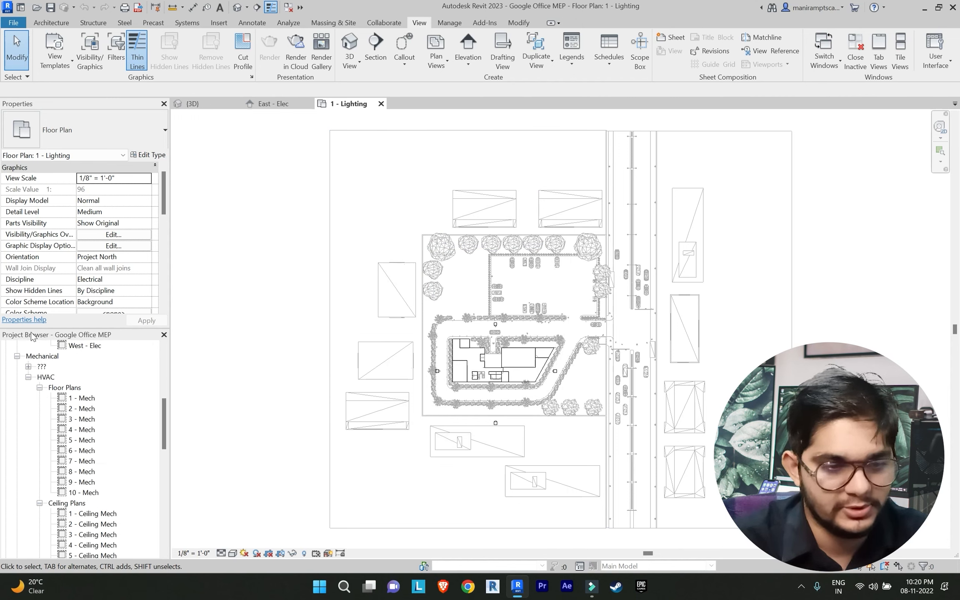
scroll(113, 385, down, 2)
scroll(110, 382, up, 2)
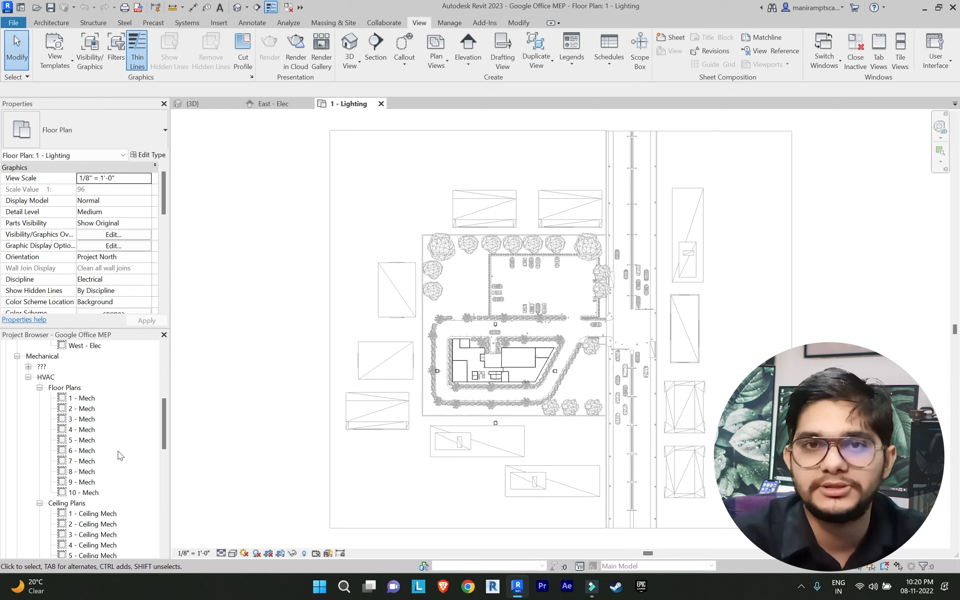
scroll(104, 412, down, 2)
scroll(101, 411, down, 1)
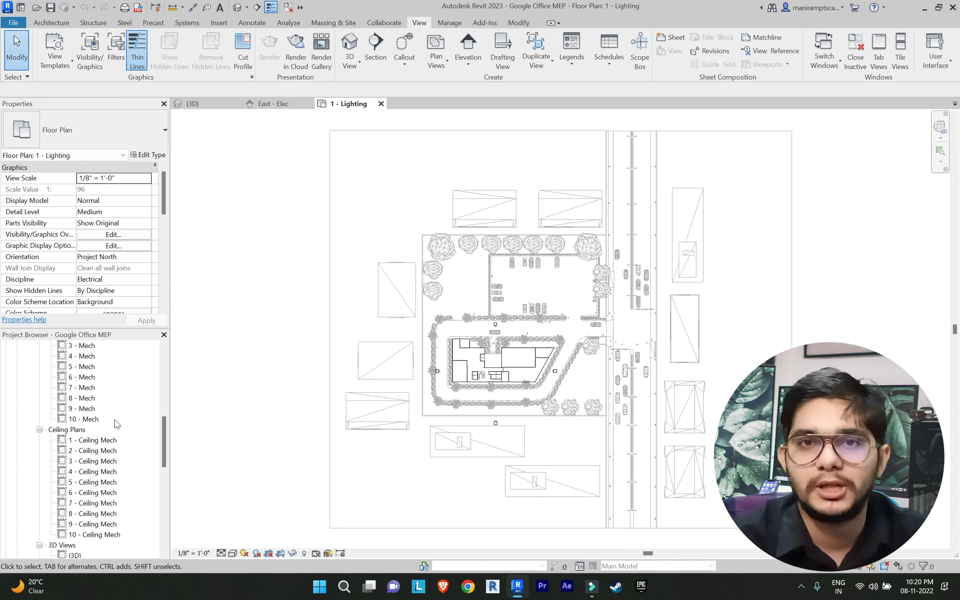
scroll(116, 422, up, 6)
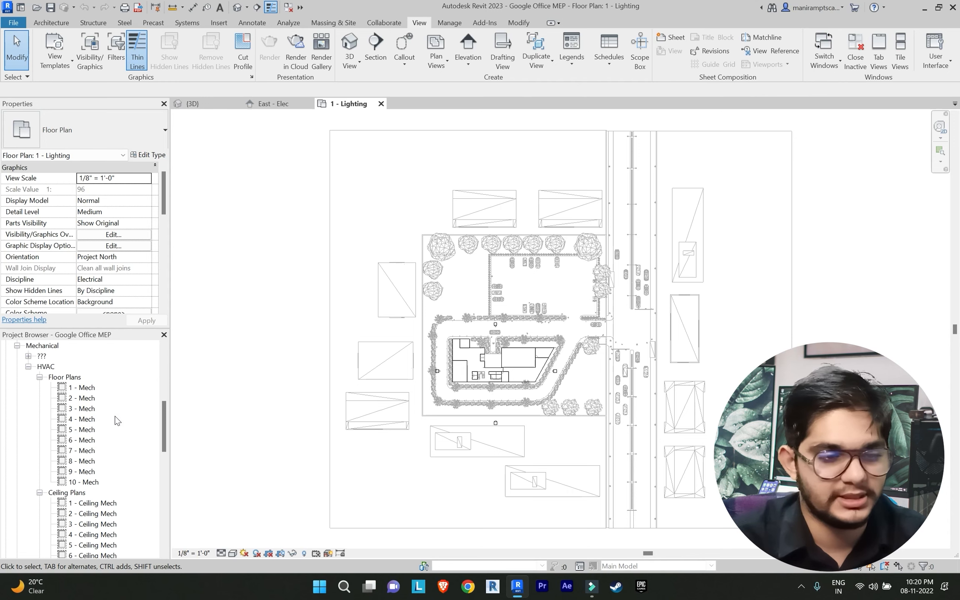
scroll(119, 418, up, 3)
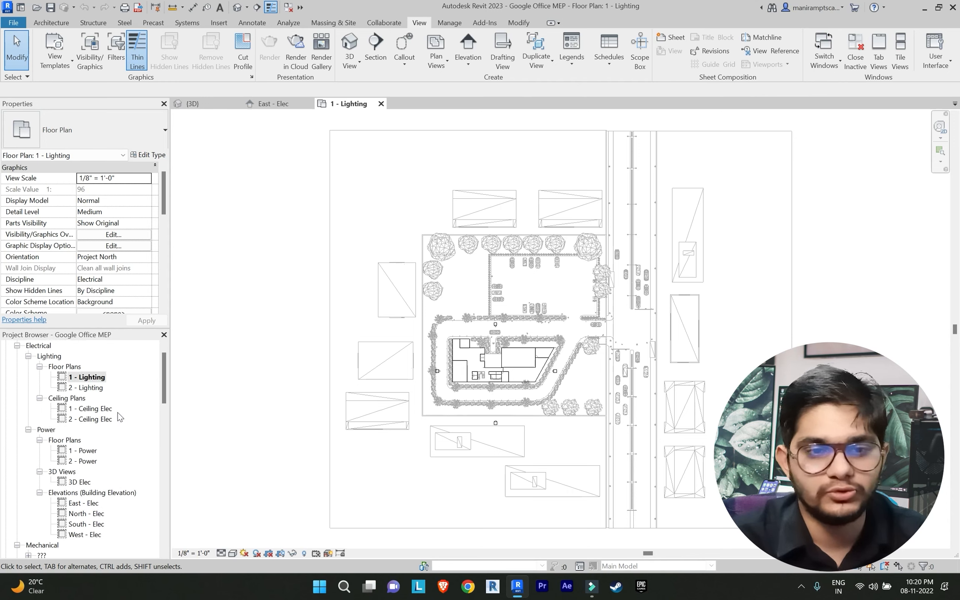
Start a new floor plan view and allow levels that already have views to be duplicated
click(433, 58)
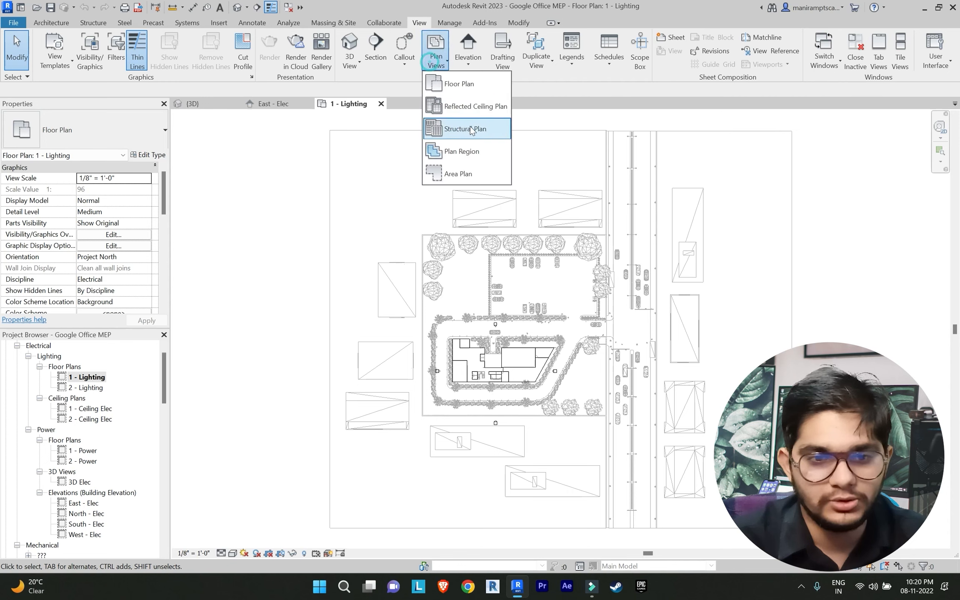
click(481, 87)
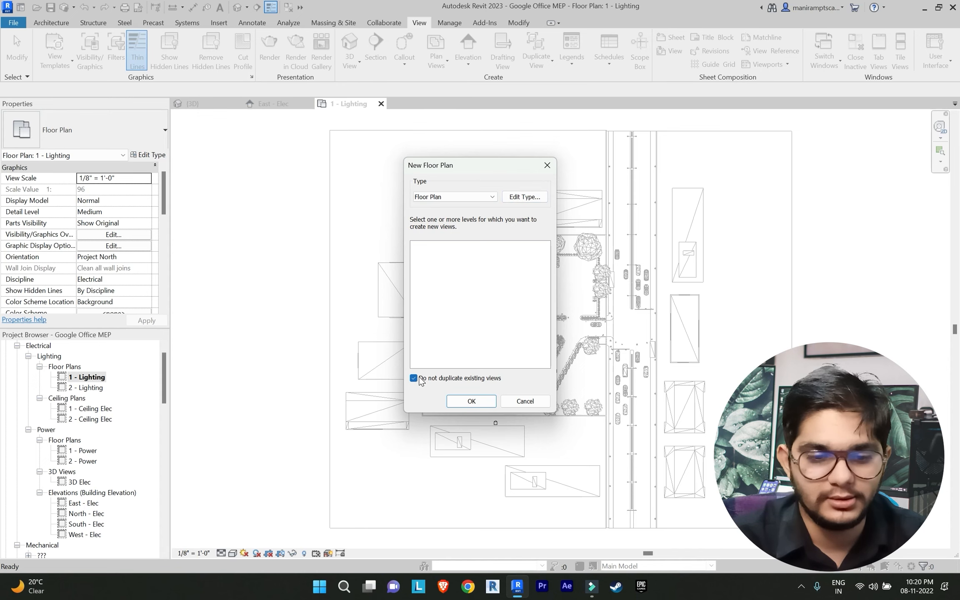
click(444, 380)
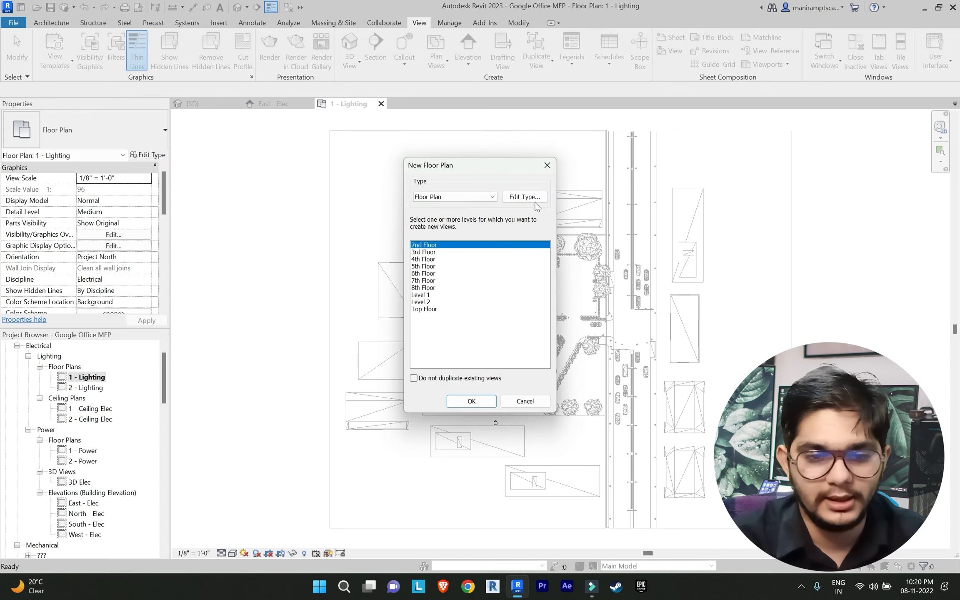
Assign the Electrical Plan view template to new floor plan views, with its Sub-Discipline set to Lighting
click(528, 198)
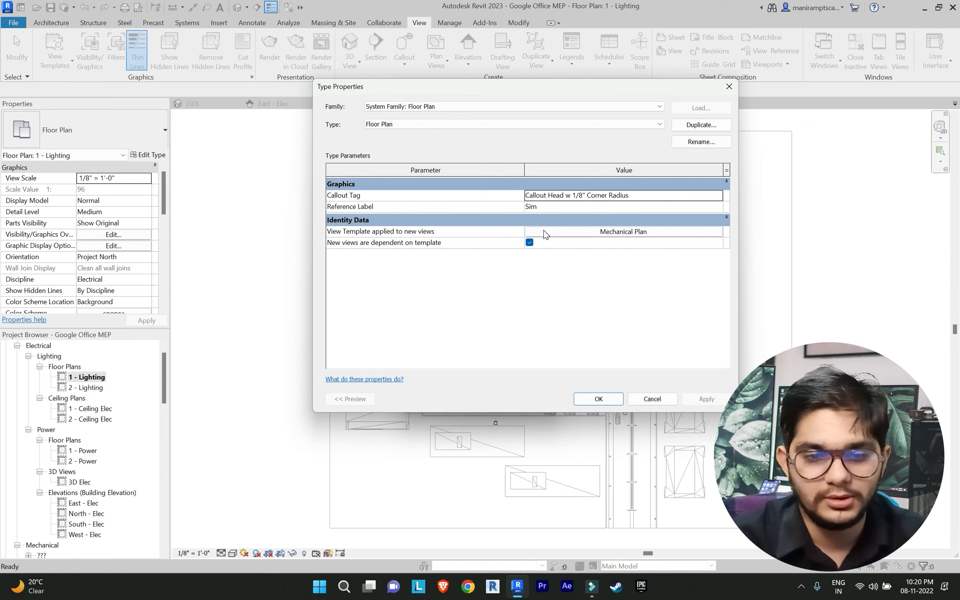
click(608, 231)
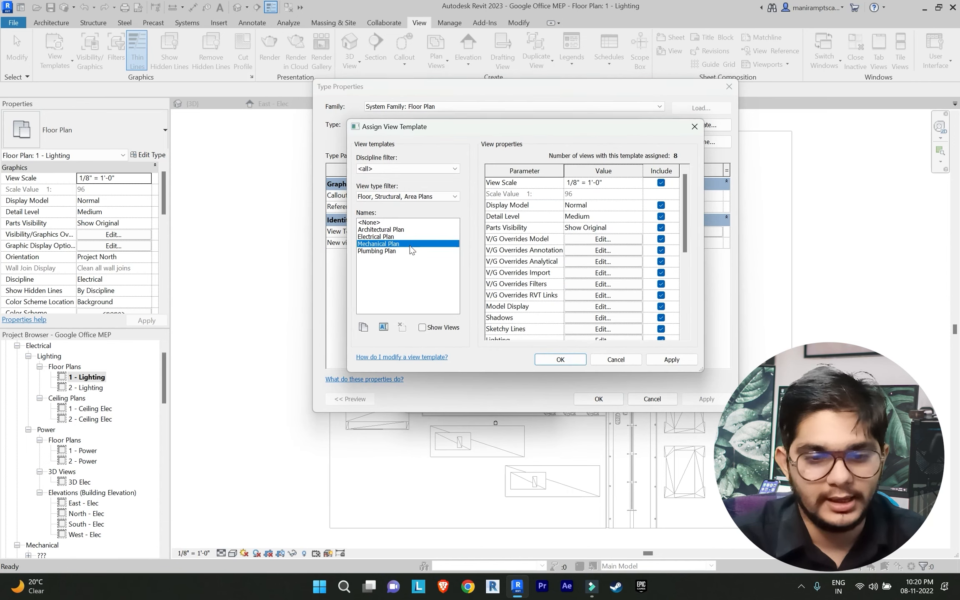
scroll(499, 262, down, 6)
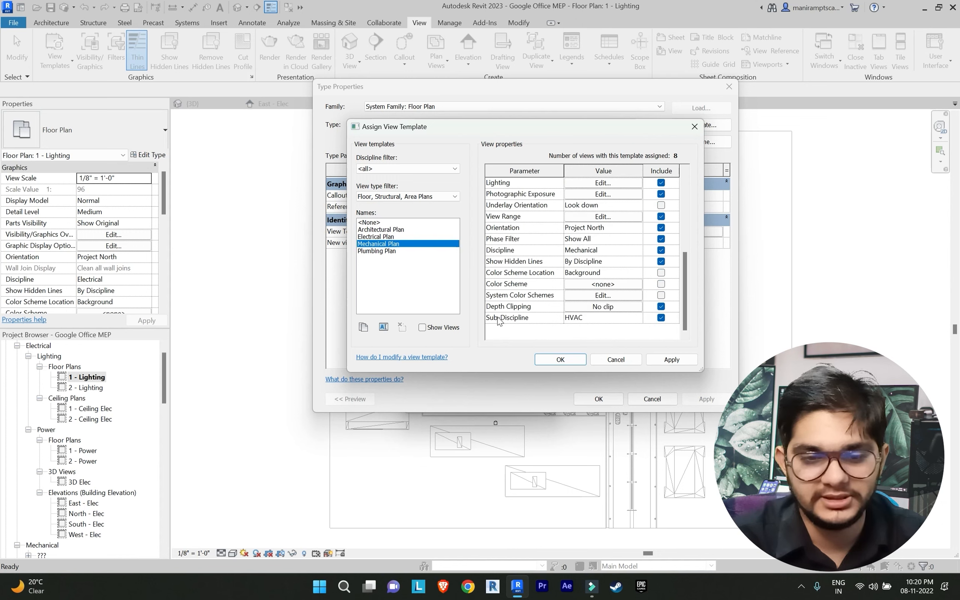
click(369, 237)
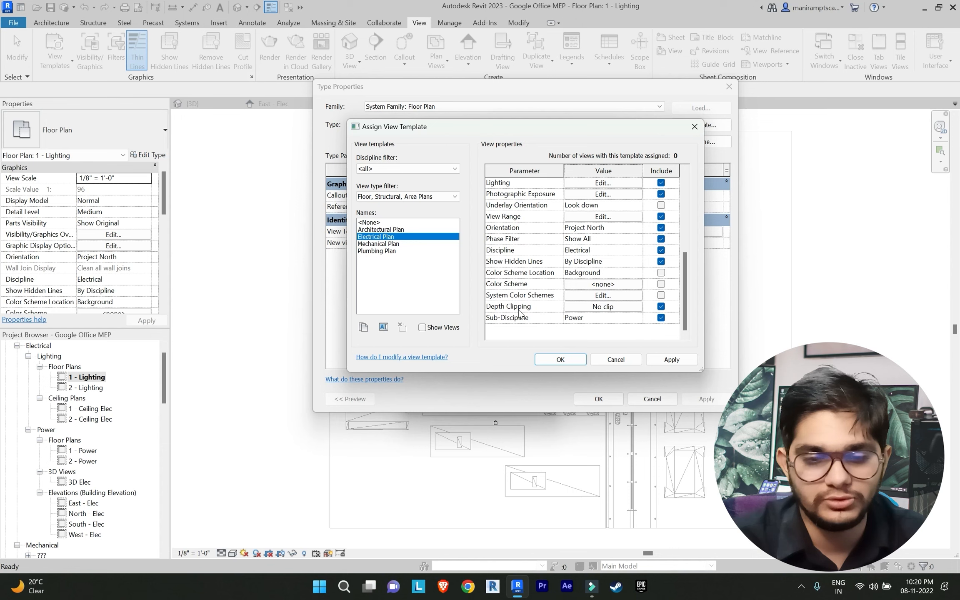
click(637, 317)
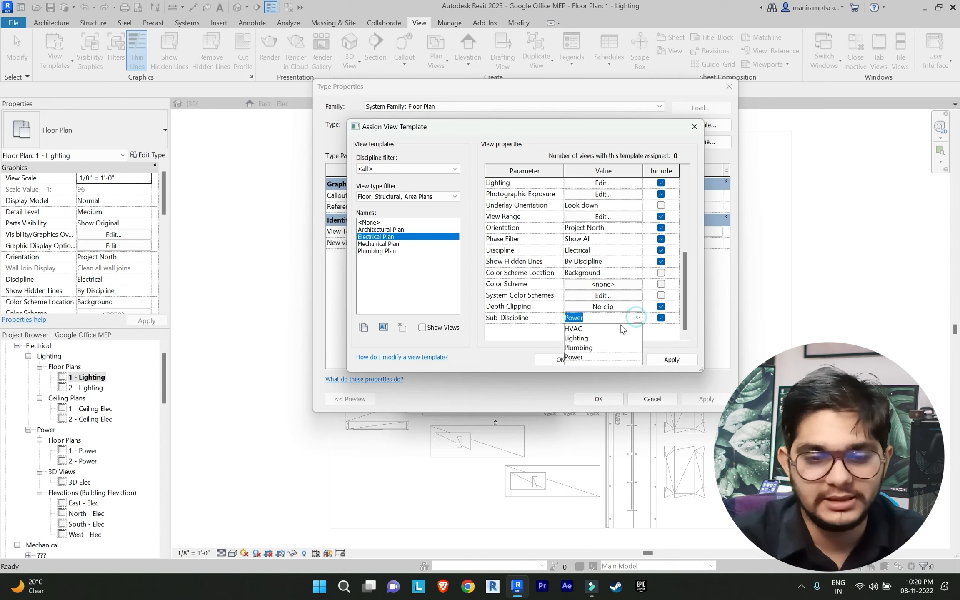
click(576, 338)
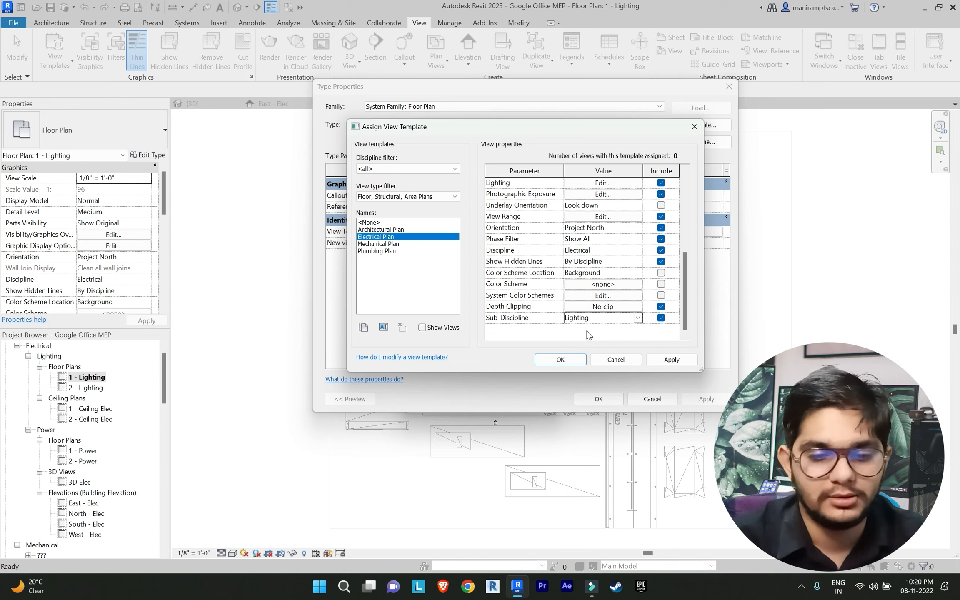
click(671, 359)
click(571, 362)
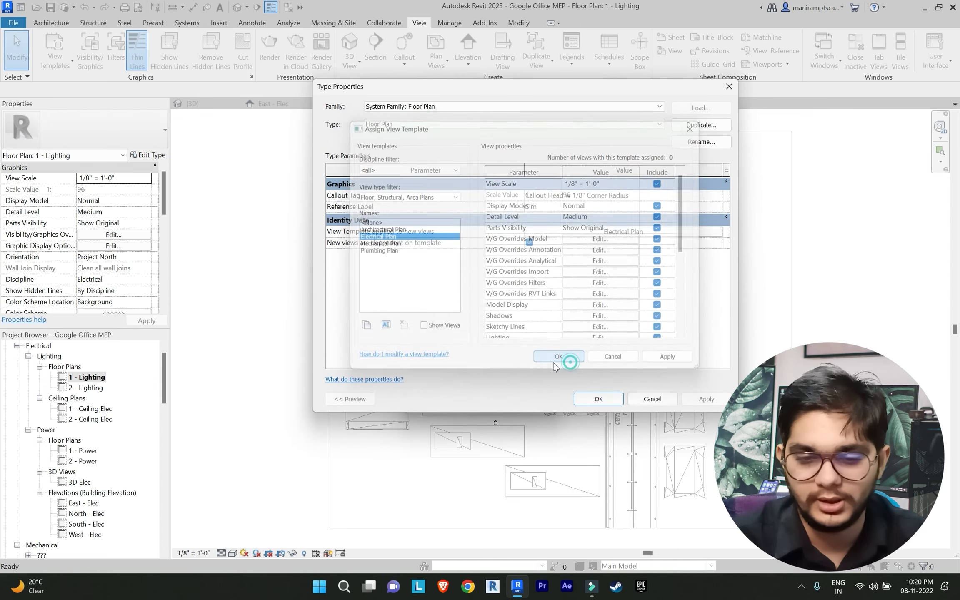
click(614, 399)
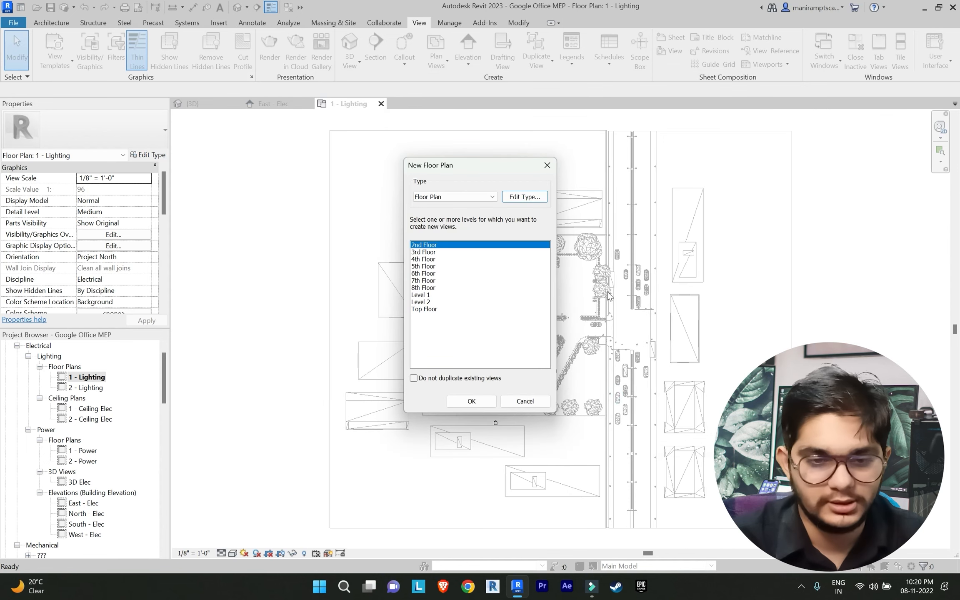
Create new floor plan views for the 2nd Floor through 8th Floor levels and the Top Floor
drag(436, 248, 438, 288)
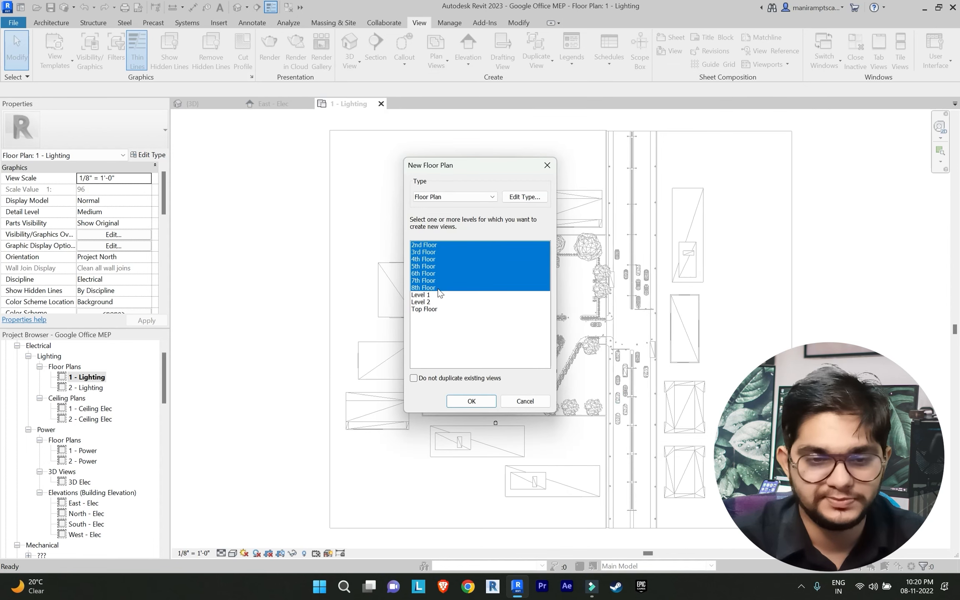
ctrl+click(430, 309)
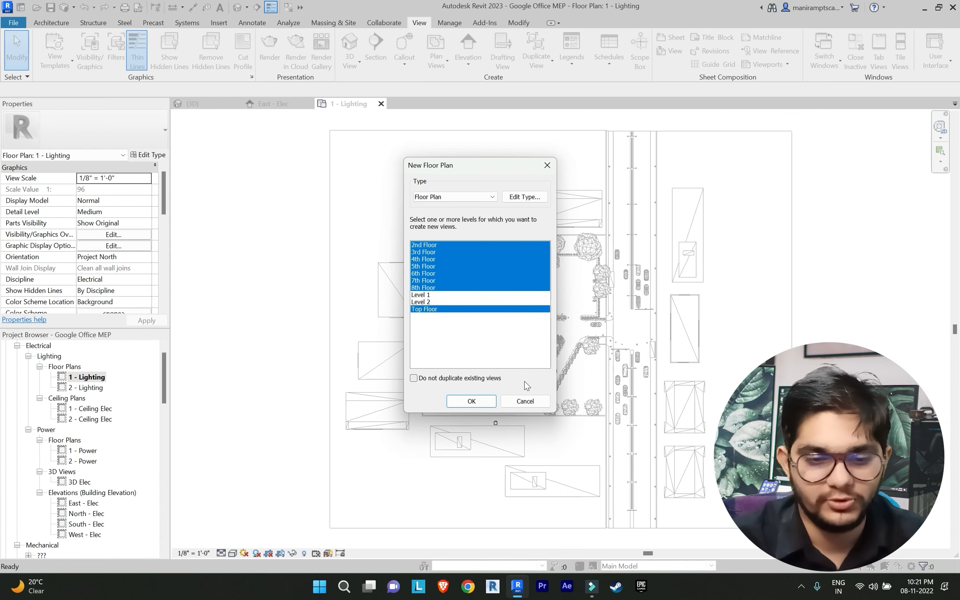
click(470, 400)
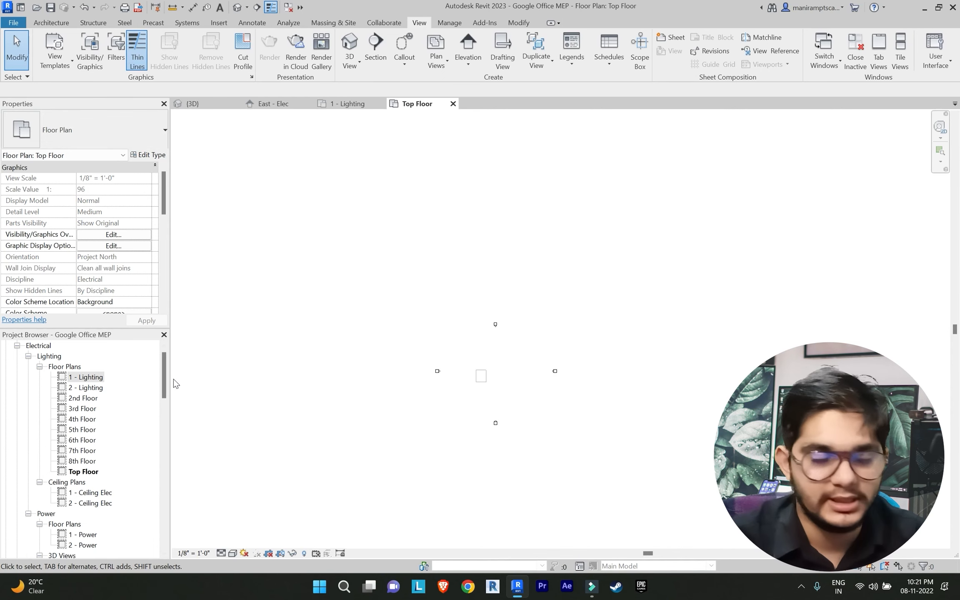
Rename the 2nd Floor lighting floor plan as 3 - Lighting without renaming its corresponding level and views
click(90, 398)
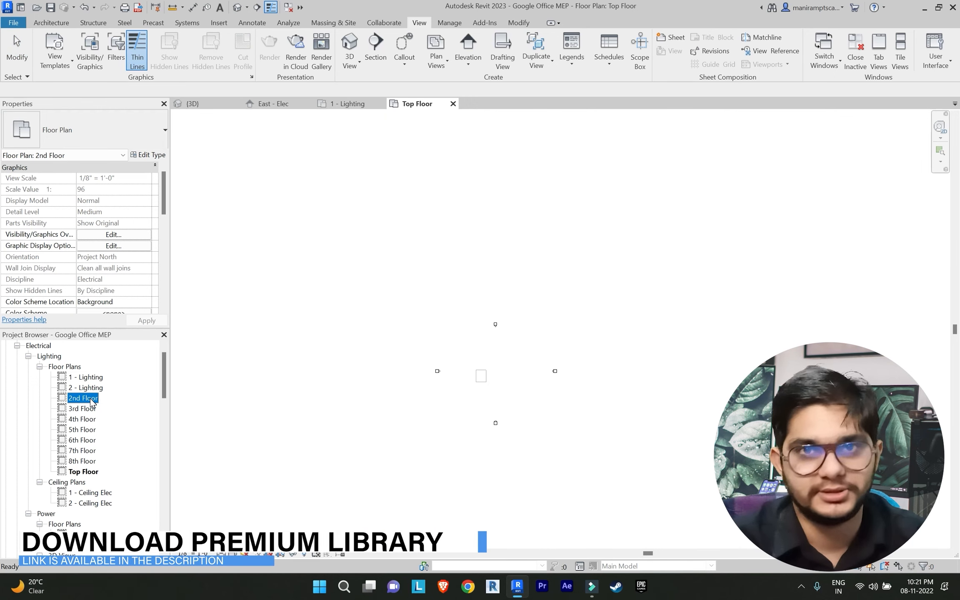
right_click(90, 399)
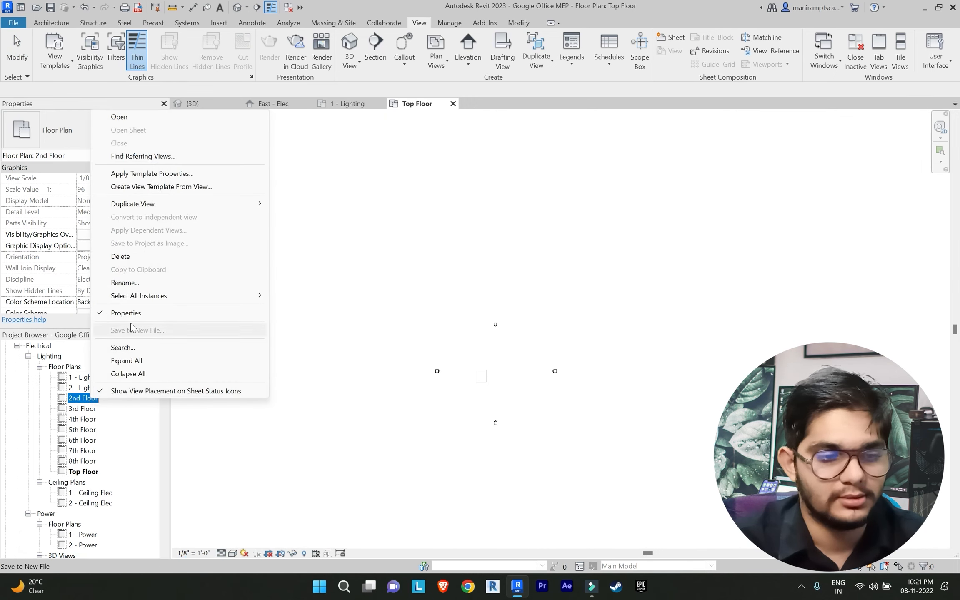
click(142, 282)
key(BackSpace)
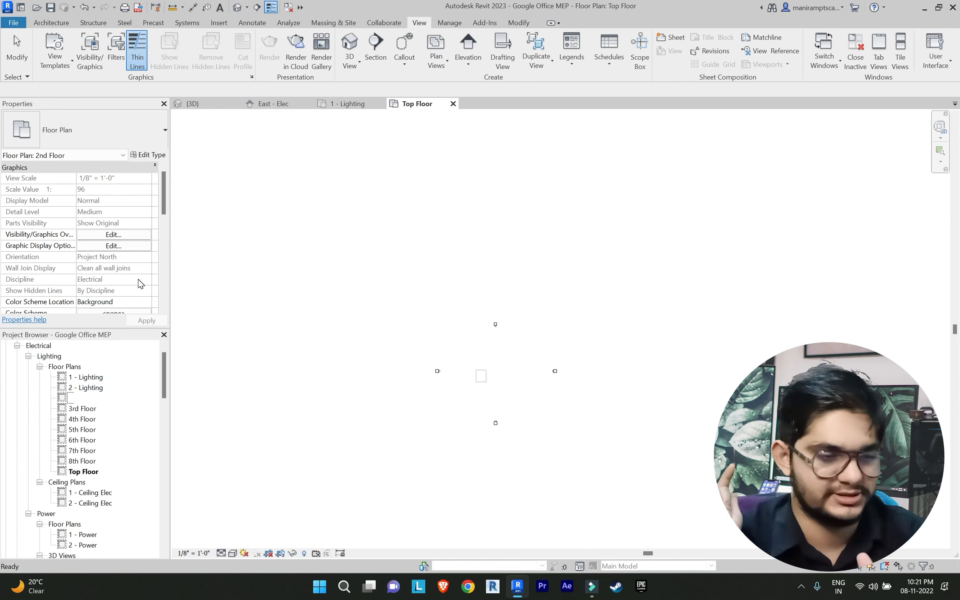
text(3 - Lighting)
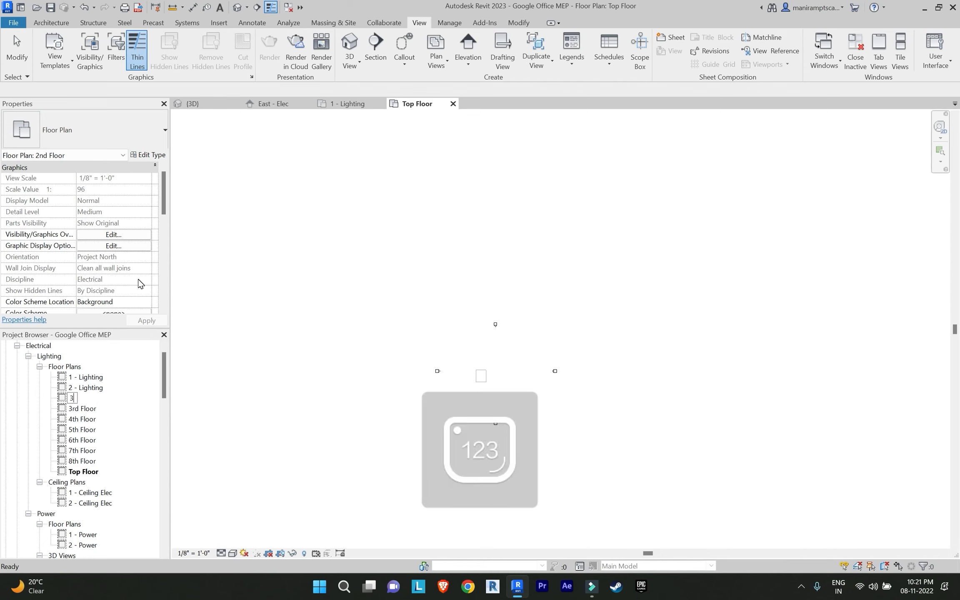
key(Return)
click(565, 300)
Rename the 3rd Floor lighting floor plan as 4 - Lighting, declining to rename the corresponding level
click(82, 408)
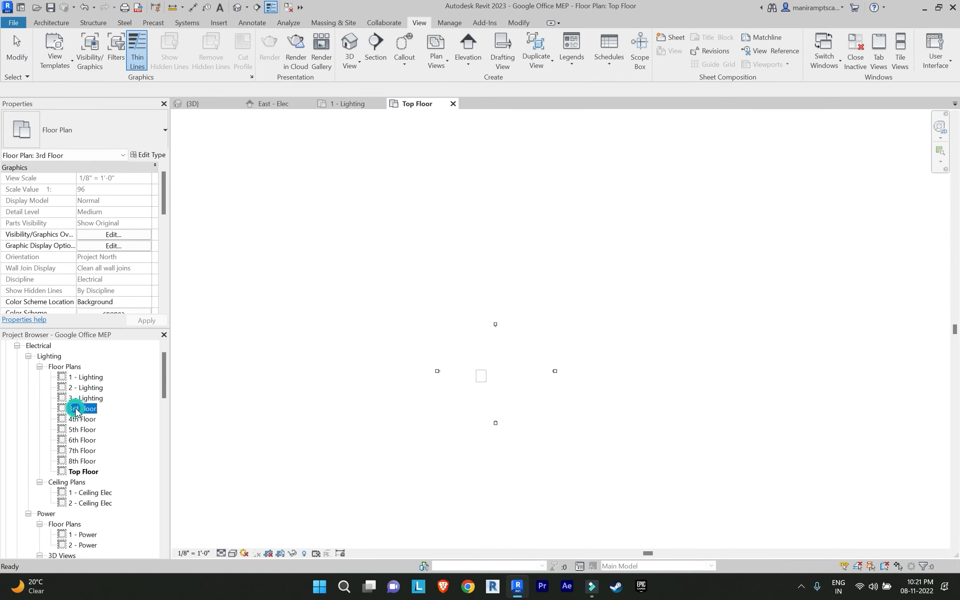
key(F2)
text(4 - Lighting)
key(Return)
click(563, 298)
Rename the 4th Floor lighting floor plan as 5 - Lighting, leaving the corresponding level's name alone
right_click(83, 418)
click(159, 302)
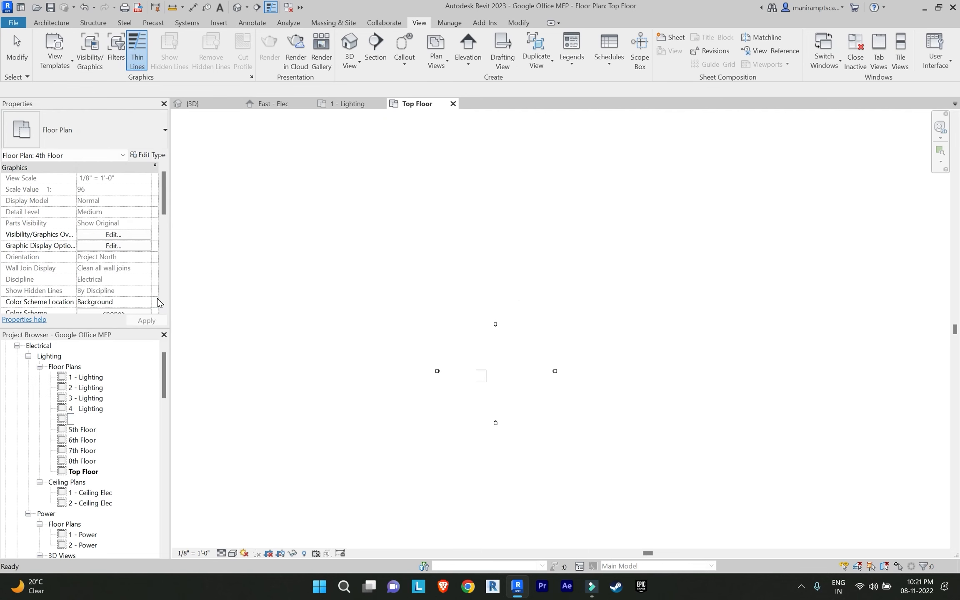
text(5 - Lighting)
key(Return)
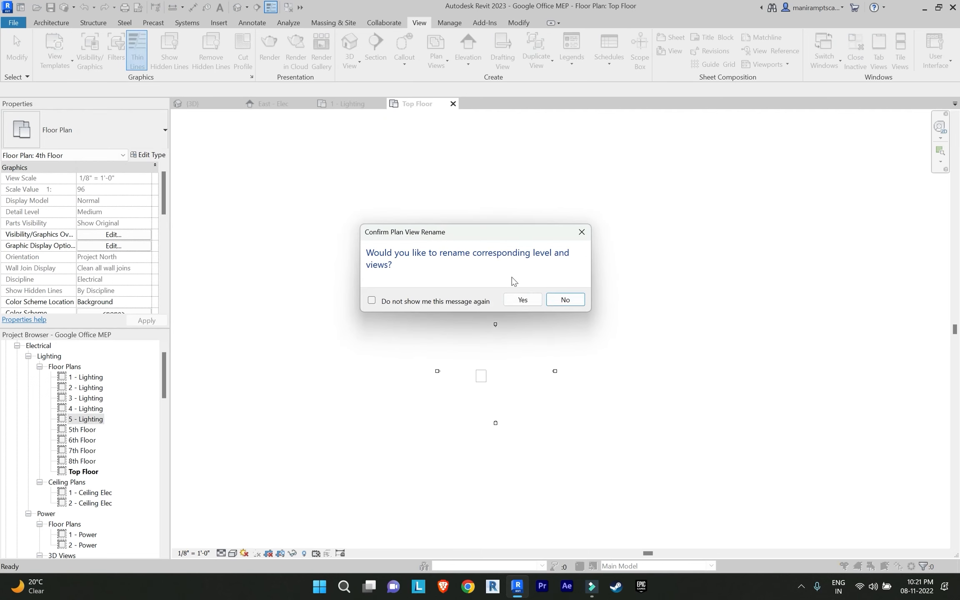
click(565, 298)
Rename the 5th Floor lighting floor plan as 6 - Lighting without renaming its corresponding level
right_click(82, 429)
click(143, 317)
text(6 - )
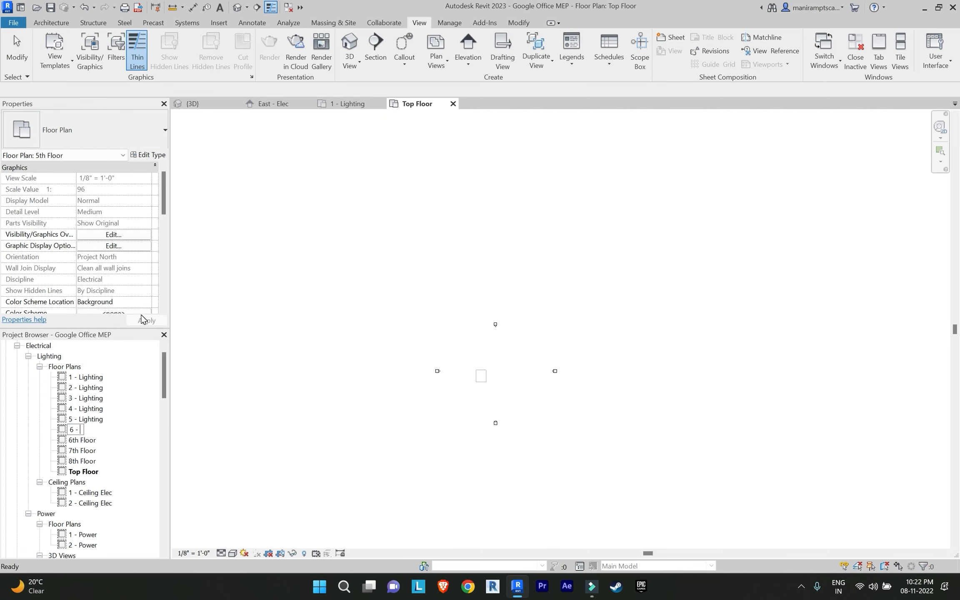
text(Lighting)
key(Return)
click(571, 298)
Rename the 6th Floor lighting floor plan as 7 - Lighting without renaming its corresponding level
right_click(79, 440)
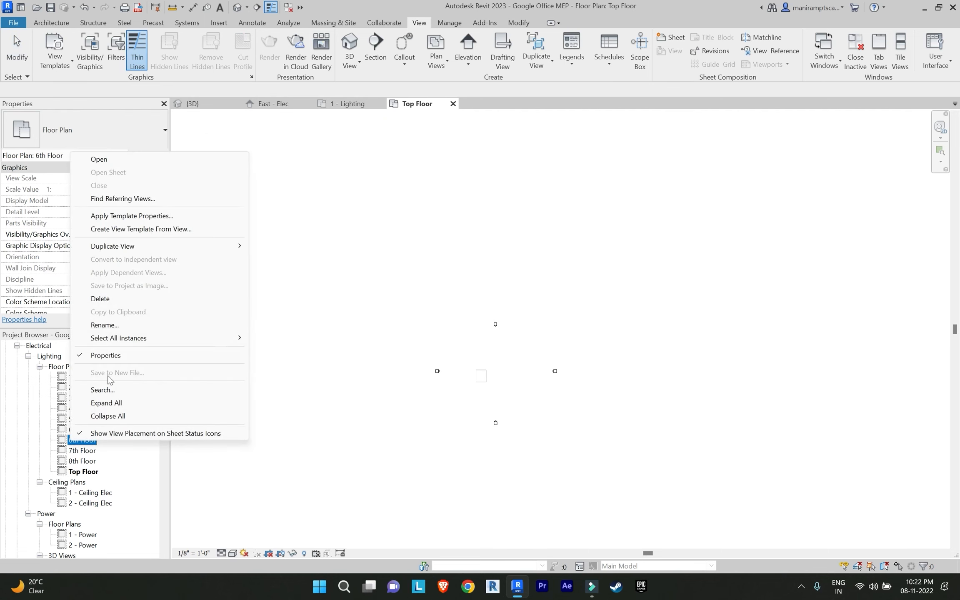
click(113, 325)
text(7 - Lighting)
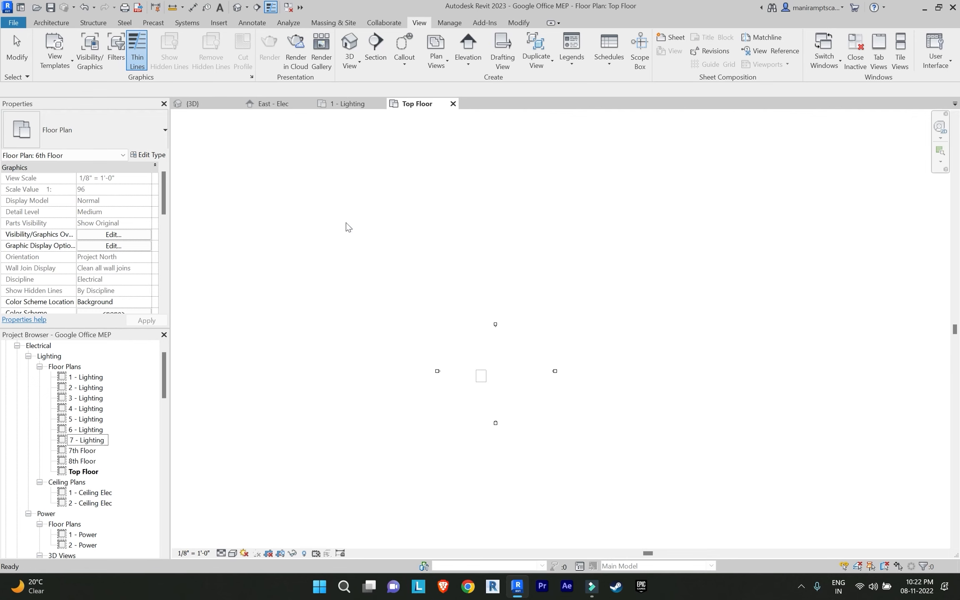
key(Return)
click(570, 298)
Rename the 7th Floor lighting floor plan as 8 - Lighting without renaming its corresponding level
right_click(78, 450)
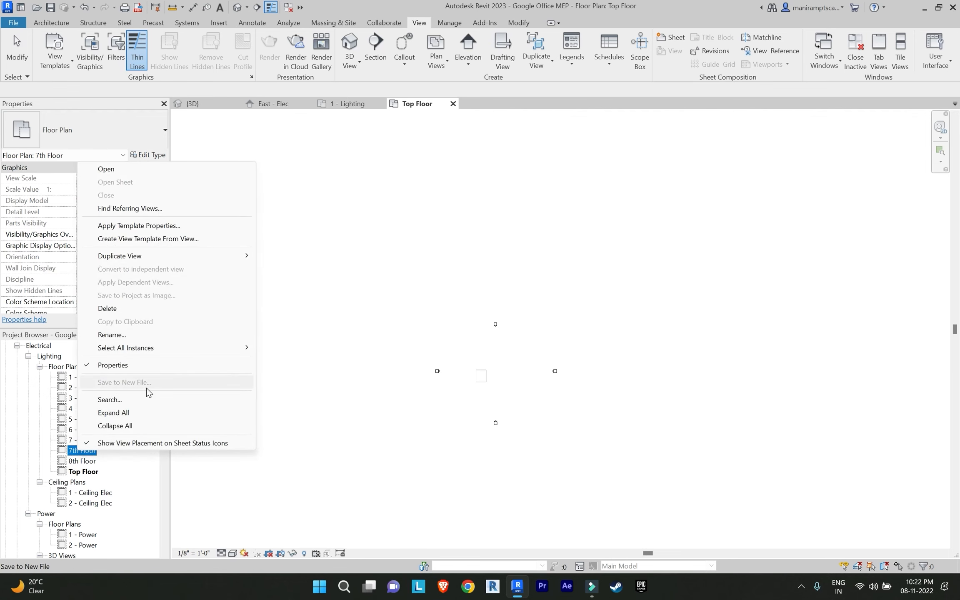
click(156, 336)
key(BackSpace)
text(8 - Lighting)
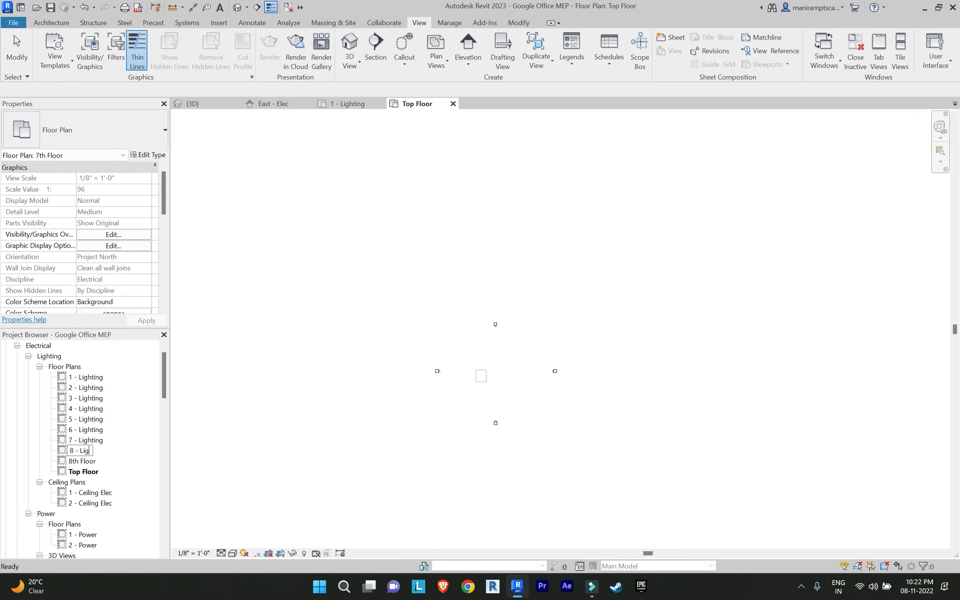
key(Return)
click(571, 298)
Rename the 8th Floor lighting floor plan as 9 - Lighting without renaming its corresponding level
right_click(78, 461)
click(134, 354)
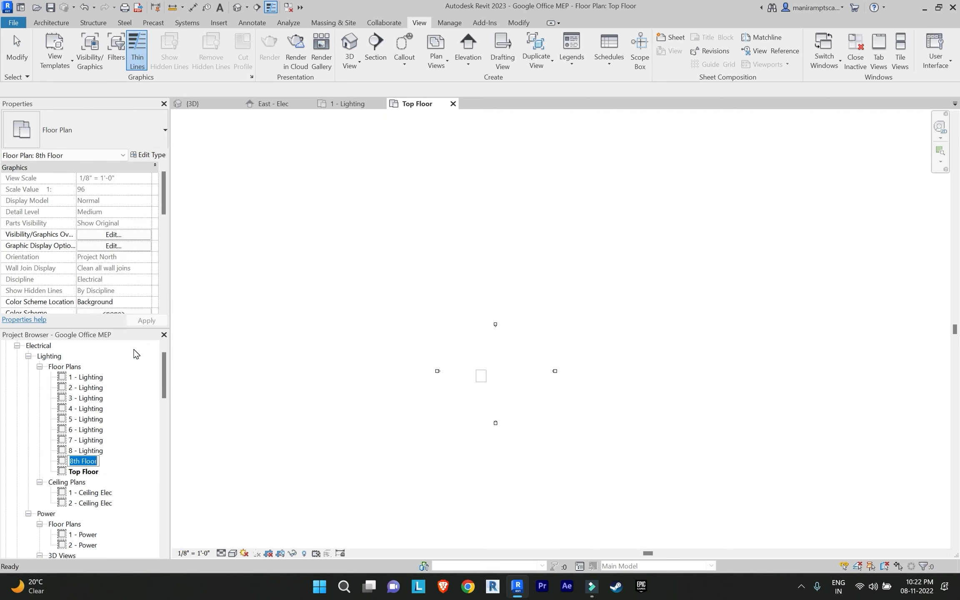
key(BackSpace)
text(9 - Lighting)
key(Return)
click(564, 299)
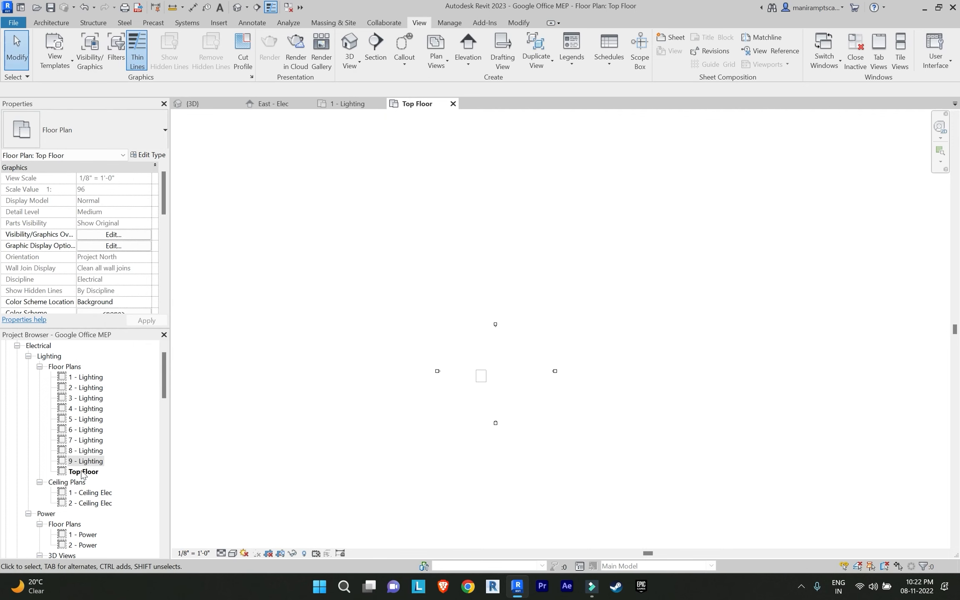
Rename the Top Floor lighting floor plan as 10 - Lighting without renaming its corresponding level
right_click(83, 471)
click(134, 354)
text(10 - Lighting)
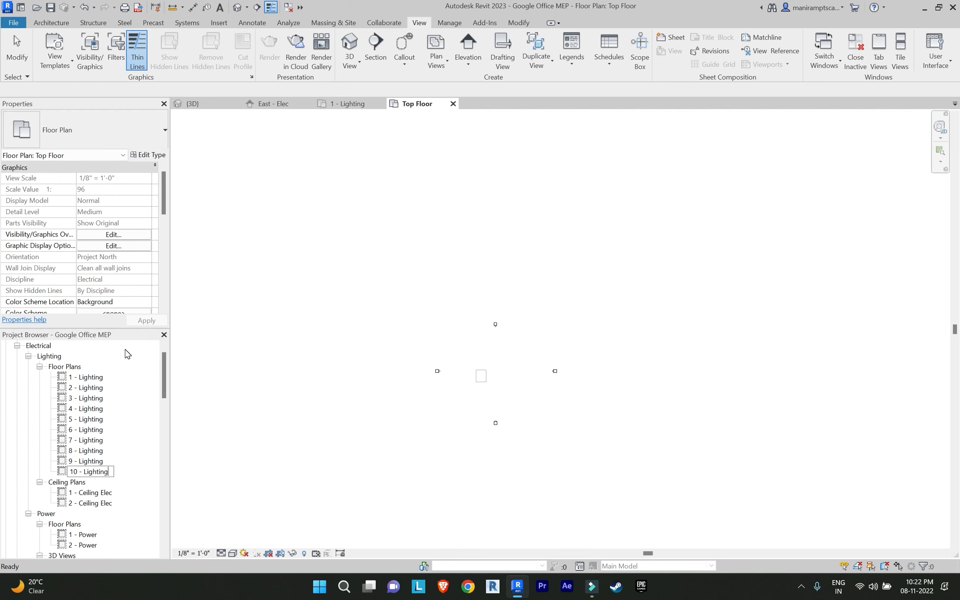
key(Return)
click(566, 299)
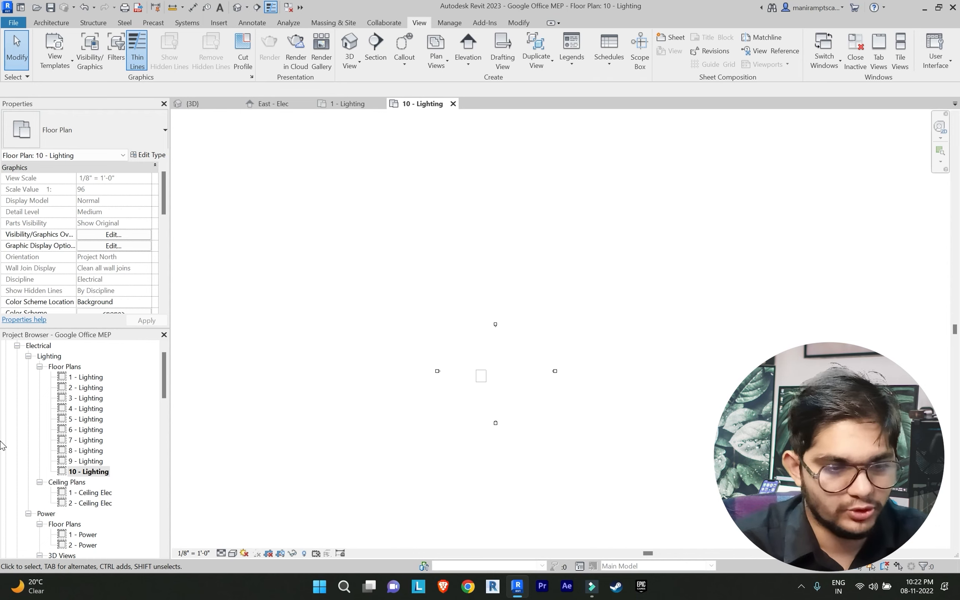
Open the 1 - Ceiling Elec reflected ceiling plan from the Electrical Lighting views
scroll(61, 446, down, 2)
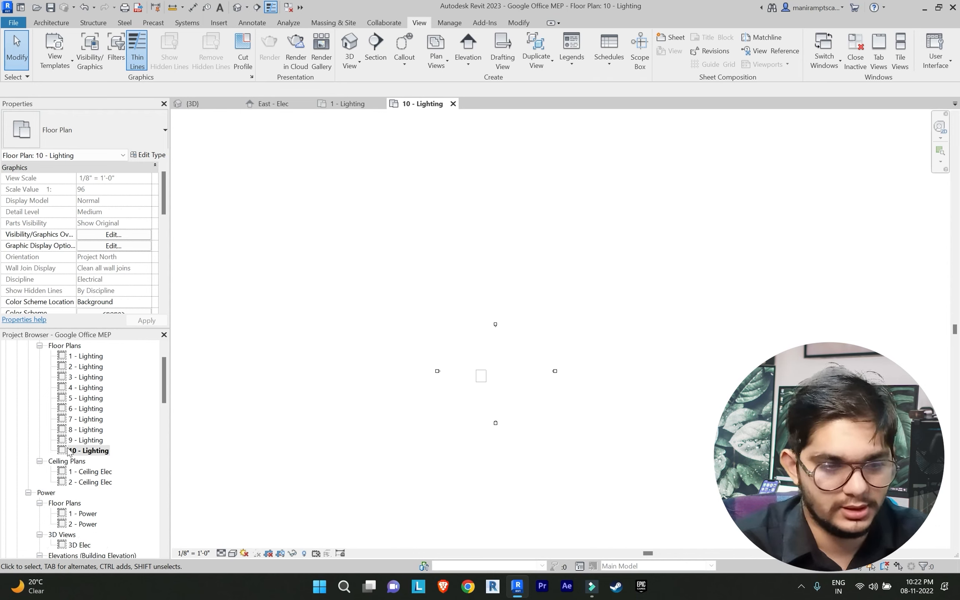
scroll(71, 452, up, 2)
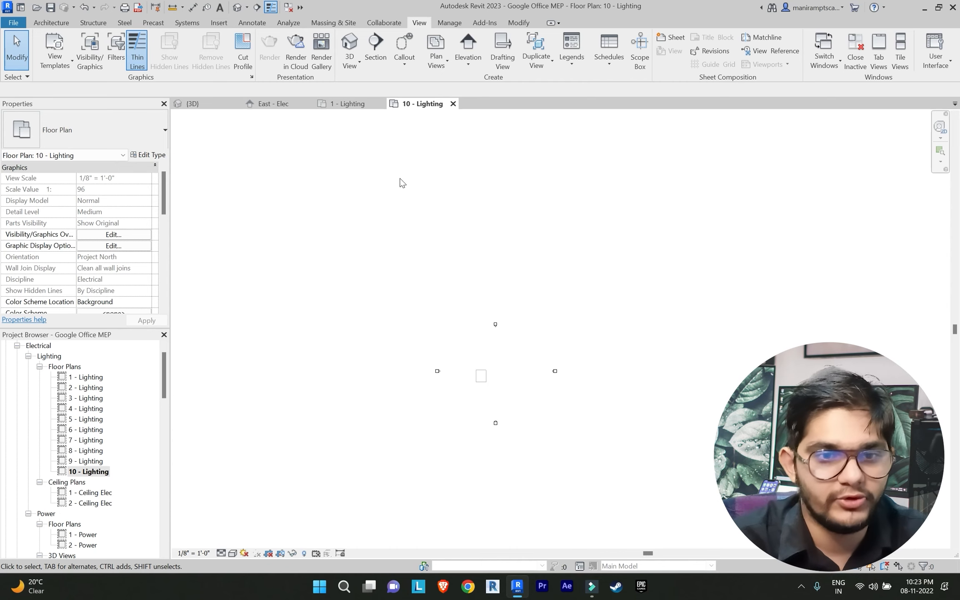
click(435, 66)
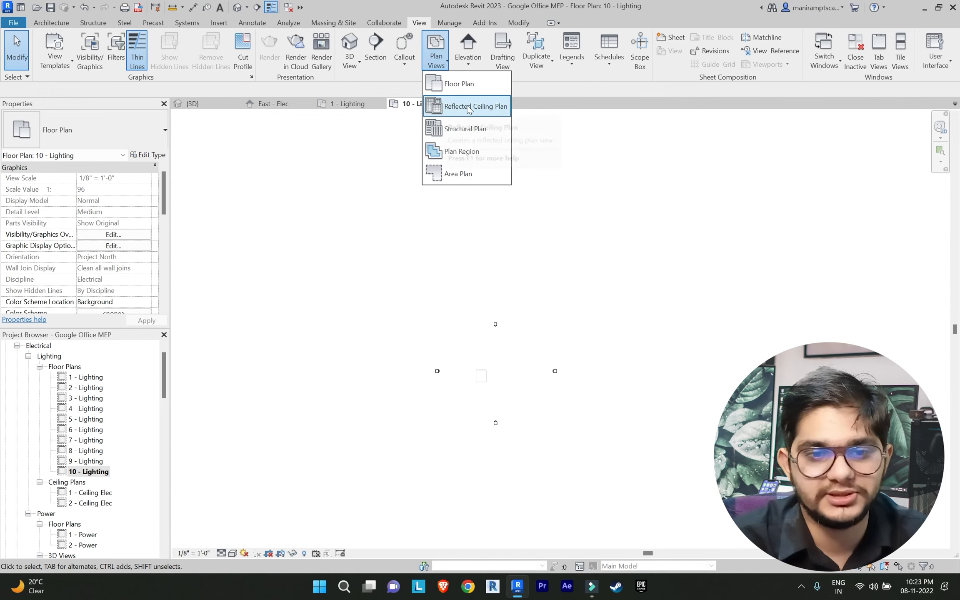
click(404, 322)
double_click(95, 493)
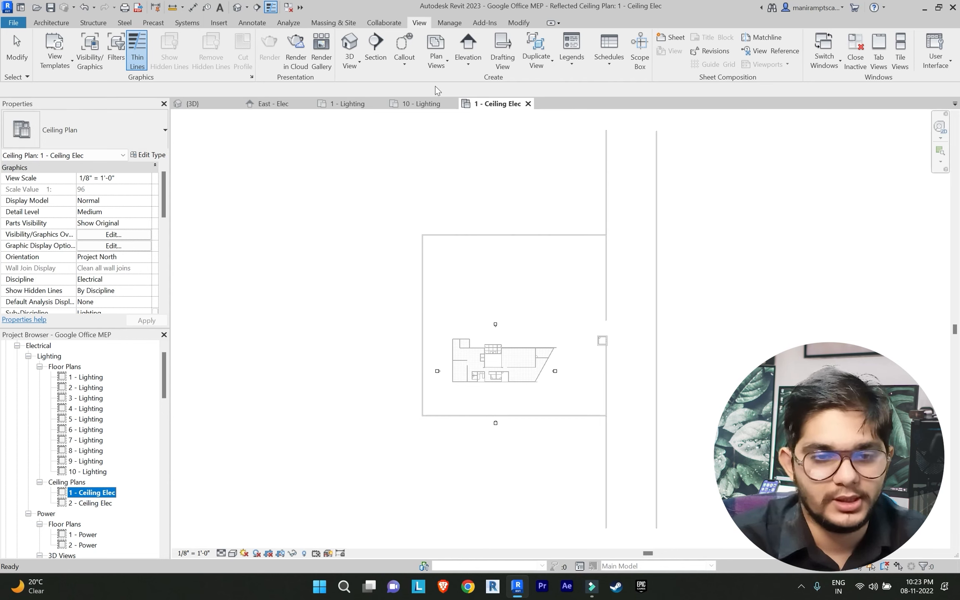
Start new reflected ceiling plans with existing views allowed, and assign the Electrical Ceiling view template to the Ceiling Plan type
click(428, 62)
click(481, 103)
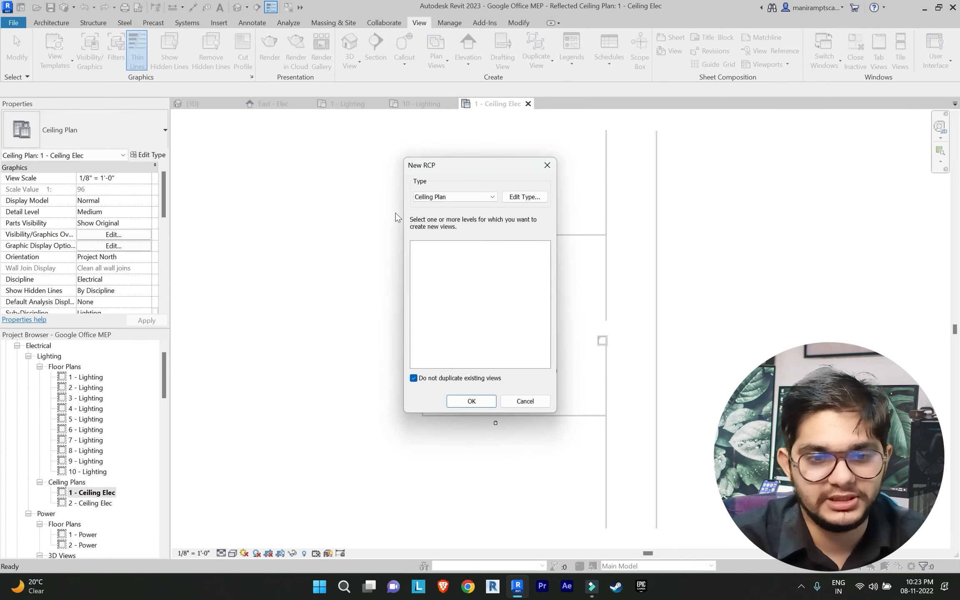
click(428, 377)
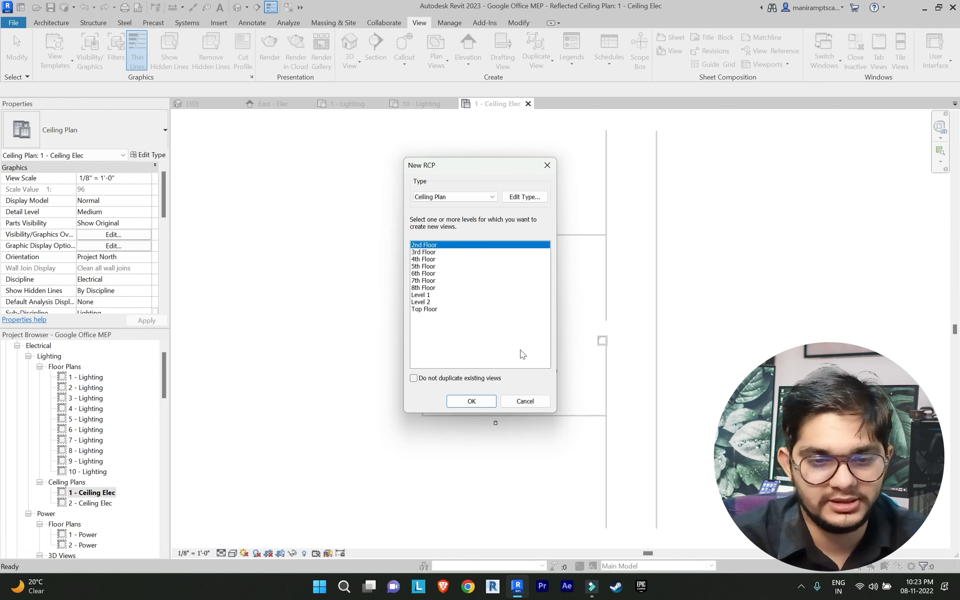
click(534, 199)
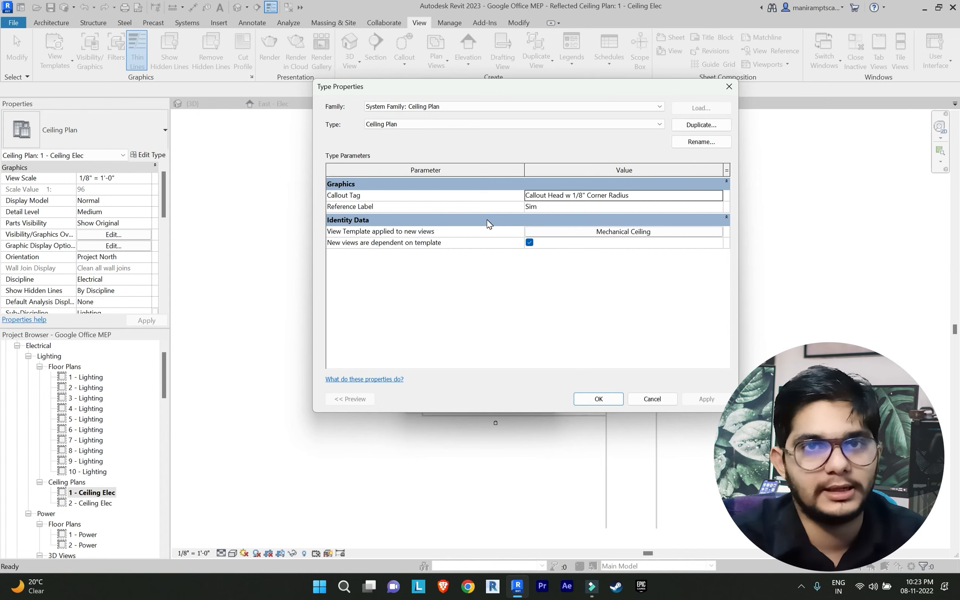
click(727, 86)
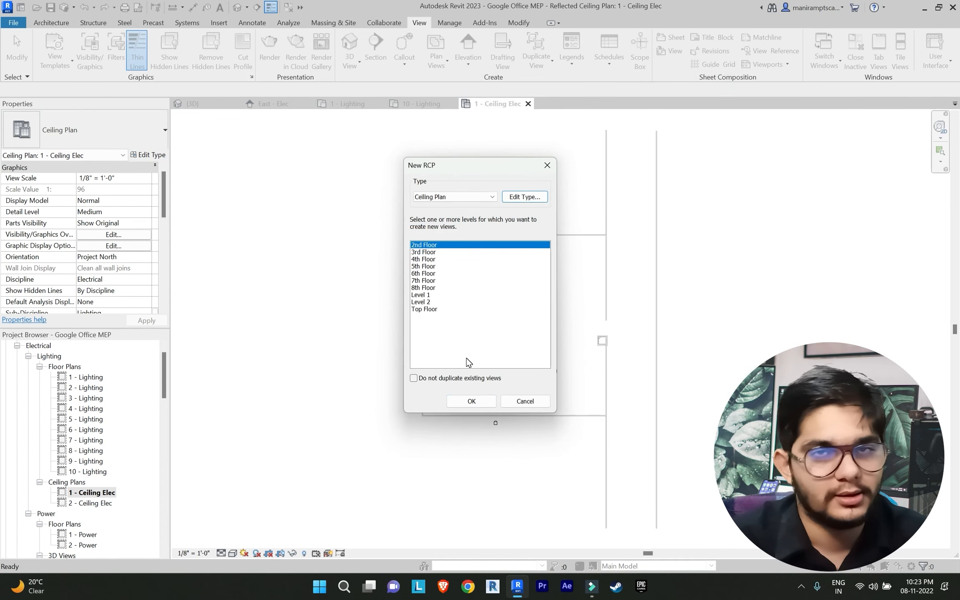
click(532, 196)
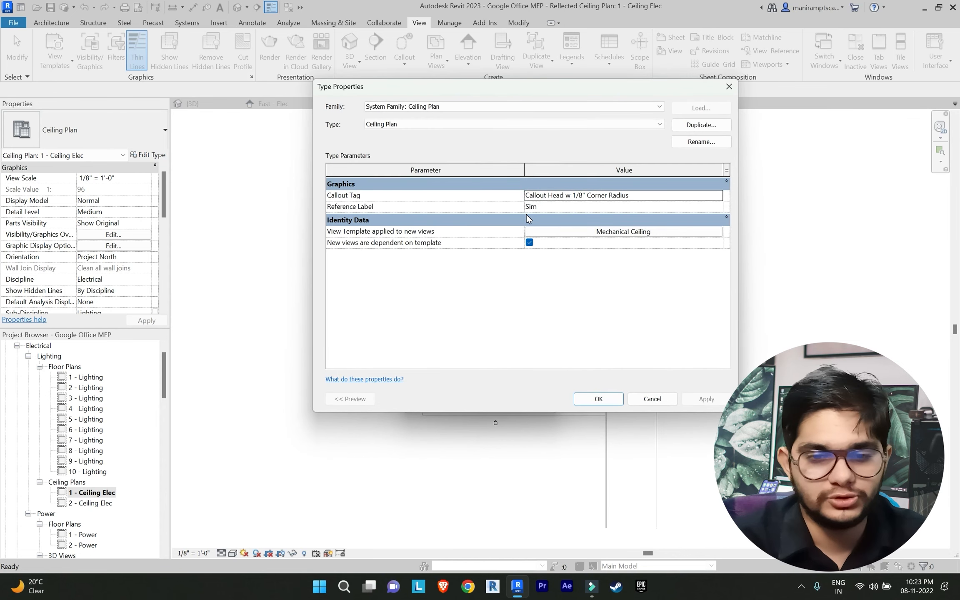
click(625, 232)
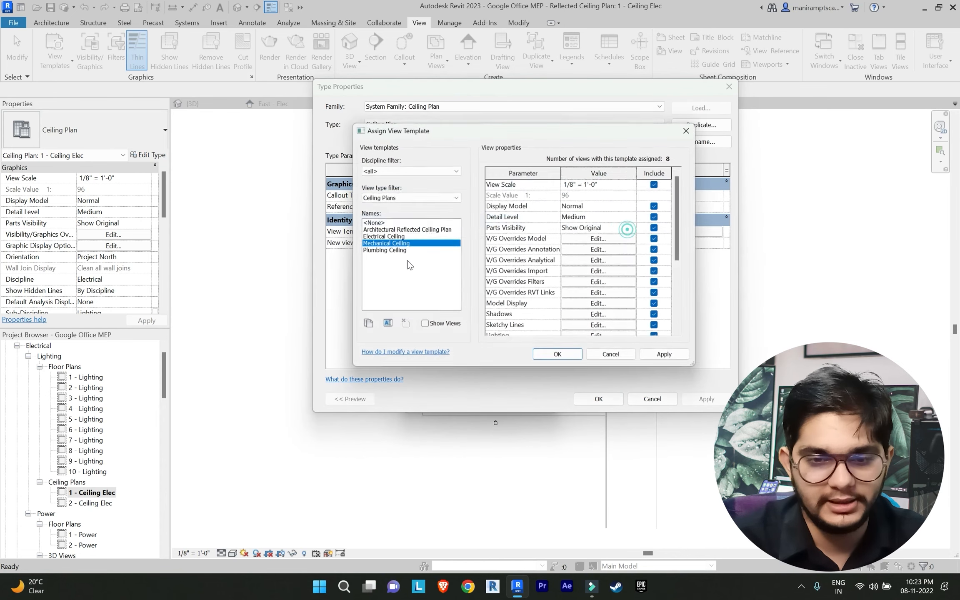
click(385, 235)
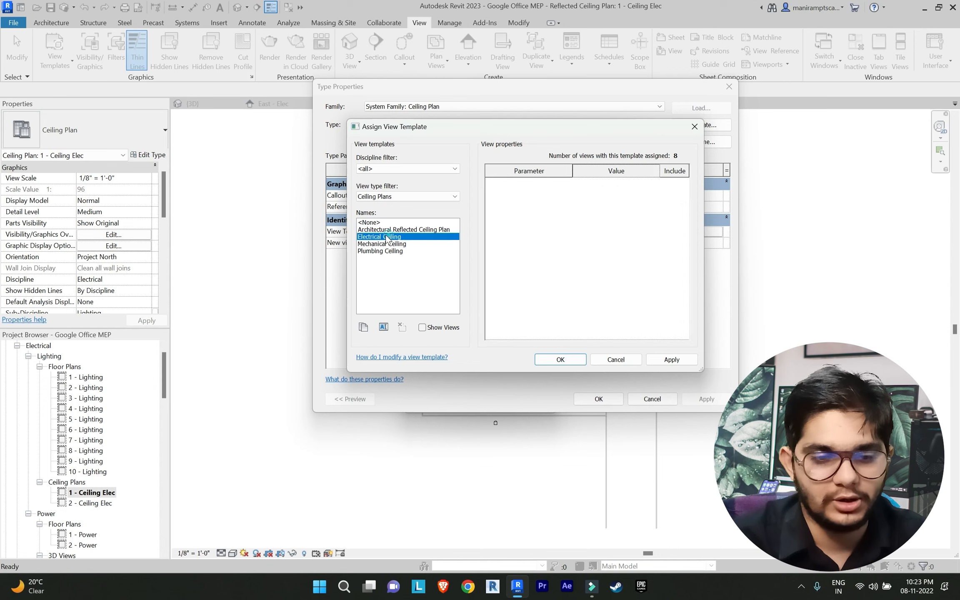
scroll(516, 275, down, 4)
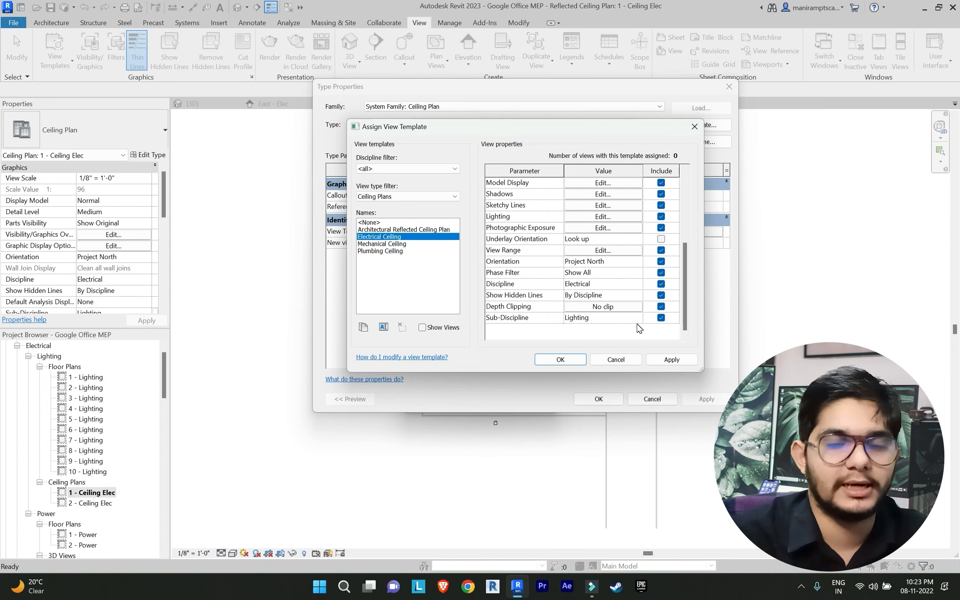
click(669, 359)
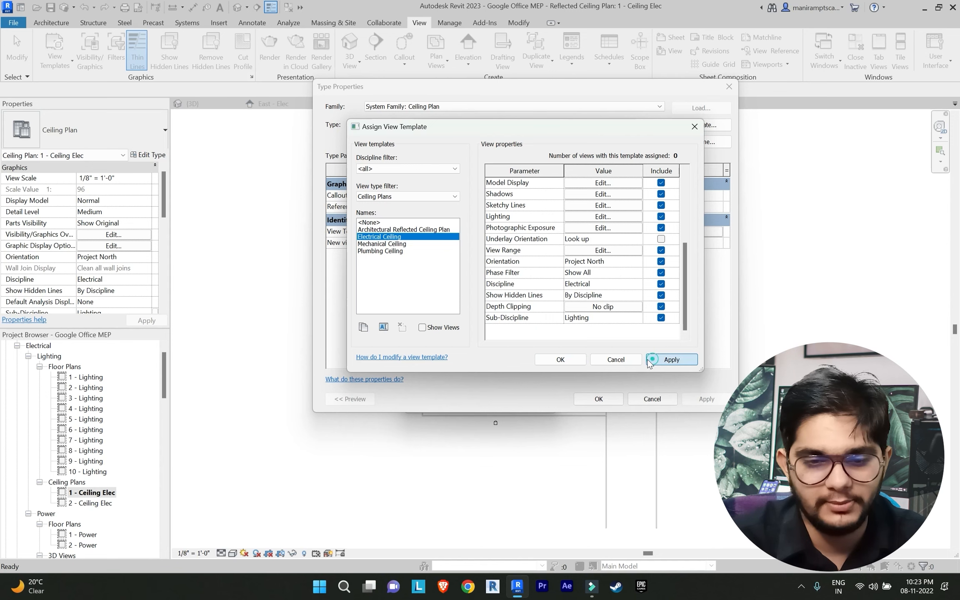
click(572, 360)
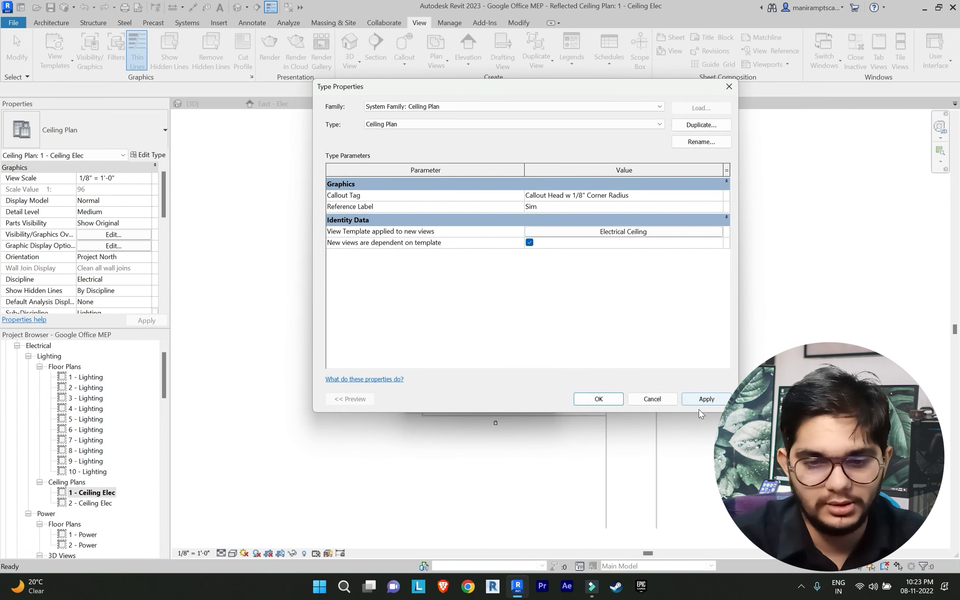
click(609, 401)
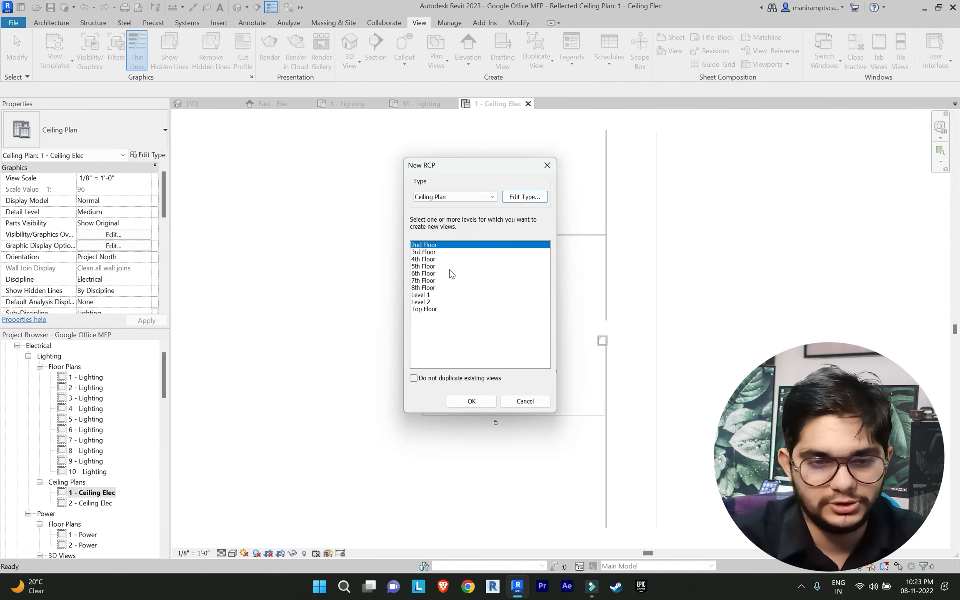
Create reflected ceiling plans for the 2nd Floor through 8th Floor and Top Floor levels
drag(417, 247, 424, 289)
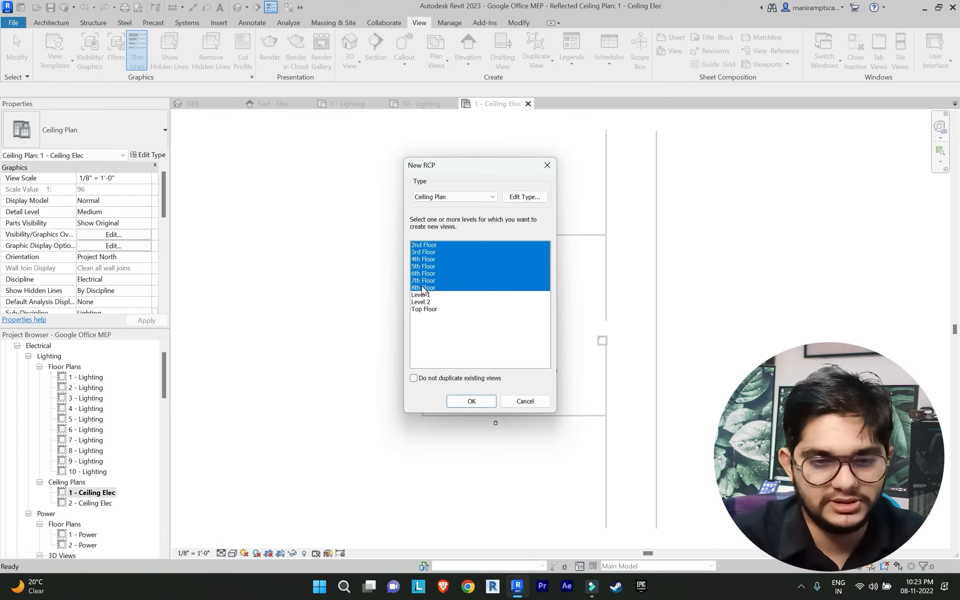
ctrl+click(429, 309)
click(470, 401)
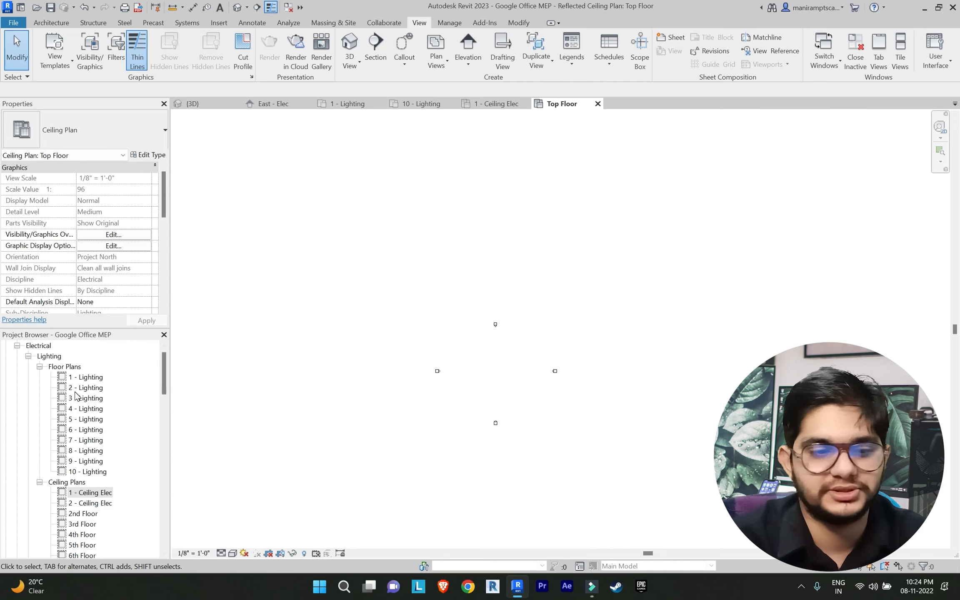
Rename the 2nd Floor electrical ceiling plan as 3 - Ceiling Elec without renaming its corresponding level
scroll(75, 392, down, 2)
double_click(98, 471)
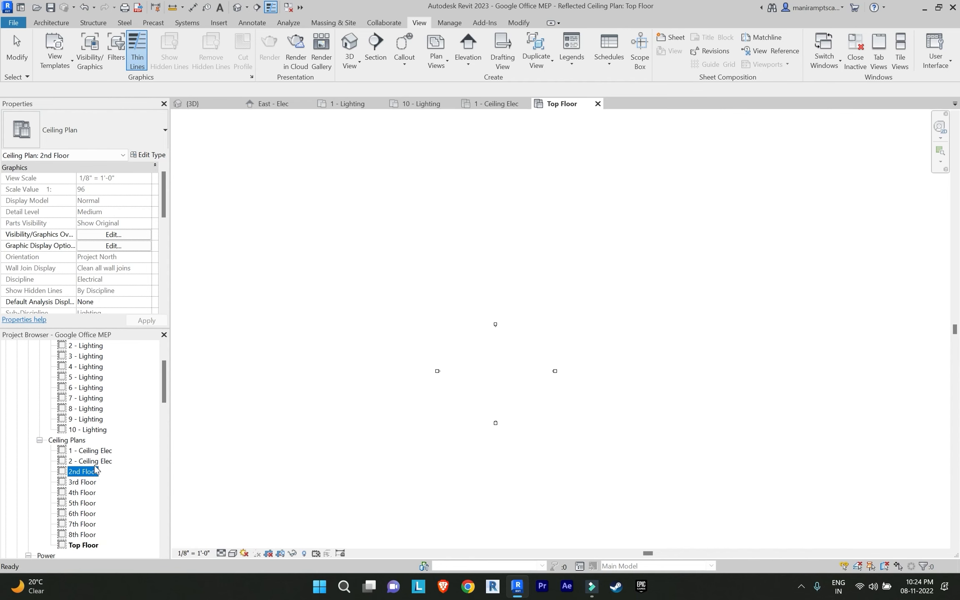
right_click(94, 469)
click(132, 419)
click(541, 256)
right_click(99, 473)
click(143, 358)
text(3 - Ceiling Elec)
key(Return)
key(Return)
Rename the 3rd Floor electrical ceiling plan as 4 - Ceiling Elec without renaming its corresponding level
right_click(84, 482)
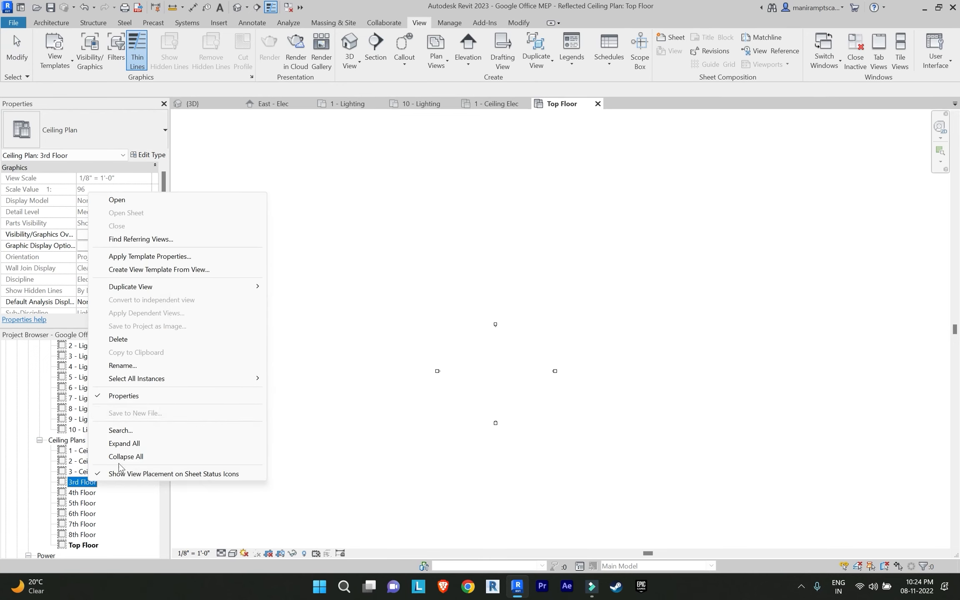
click(154, 361)
text(4 - Ceiling Elec)
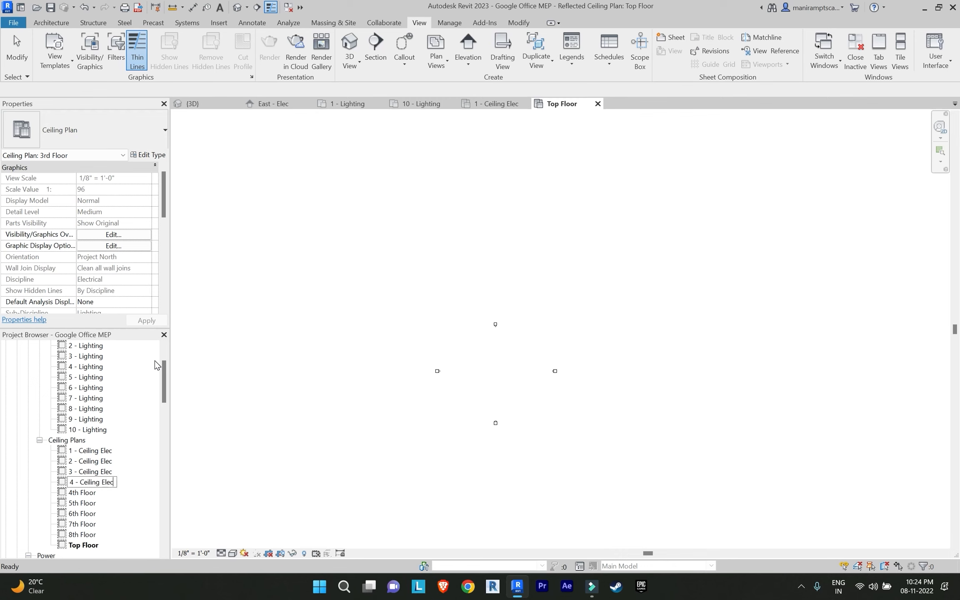
key(Return)
click(534, 297)
Rename the 4th Floor electrical ceiling plan as 5 - Ceiling Elec without renaming its corresponding level
right_click(82, 493)
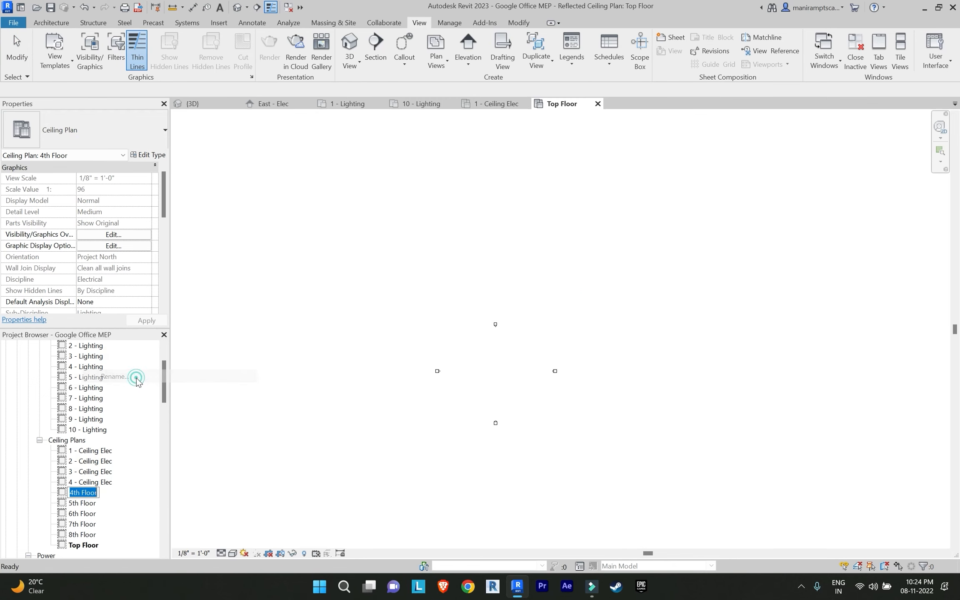
click(136, 378)
text(5 - Ceiling Elec)
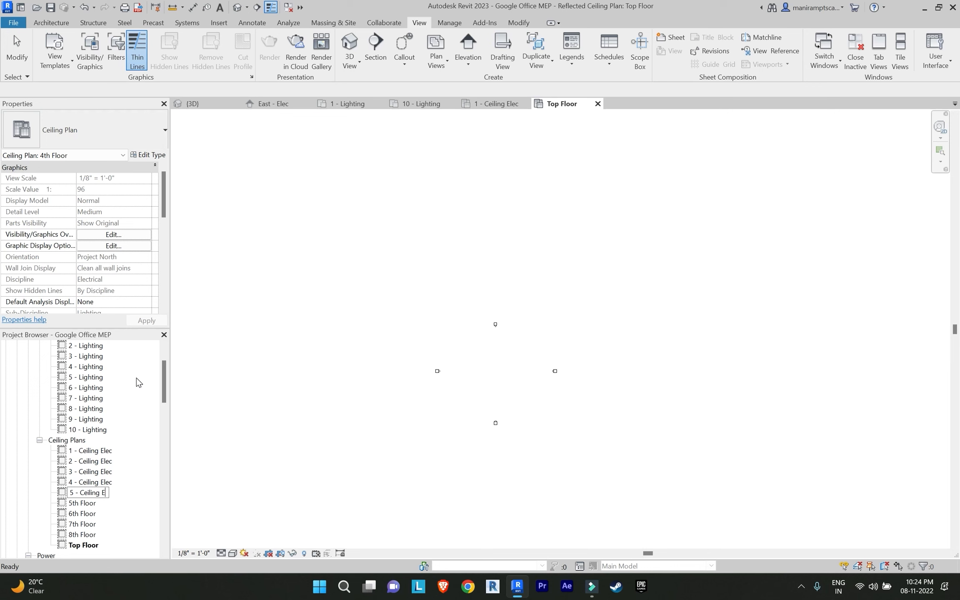
key(Return)
click(580, 298)
Rename the 5th Floor electrical ceiling plan as 6 - Ceiling Elec without renaming its corresponding level
scroll(99, 451, down, 2)
right_click(80, 431)
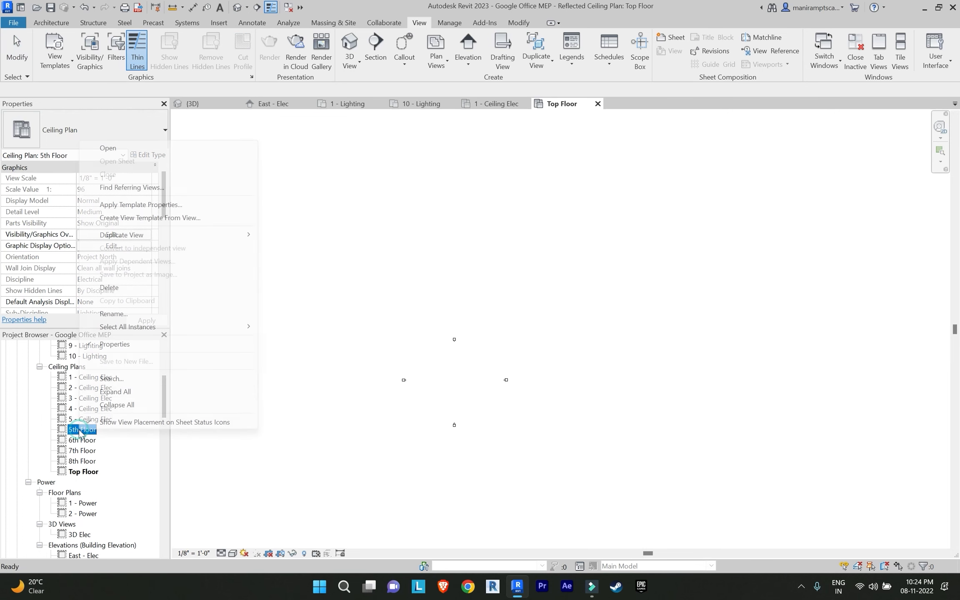
click(132, 317)
key(BackSpace)
text(6 - Ceiling Elec)
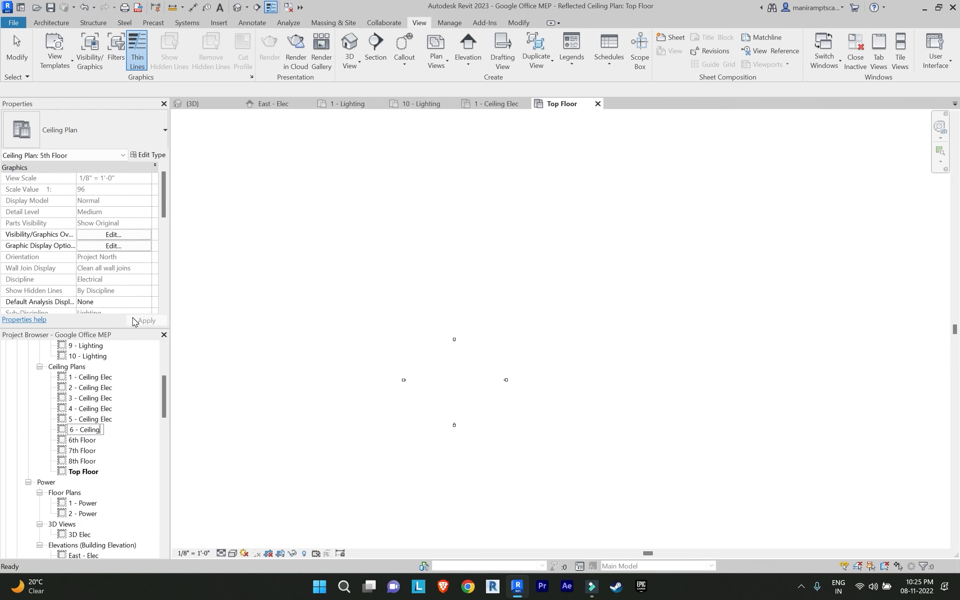
key(Return)
click(555, 295)
Rename the 6th Floor electrical ceiling plan as 7 - Ceiling Elec without renaming its corresponding level
right_click(81, 440)
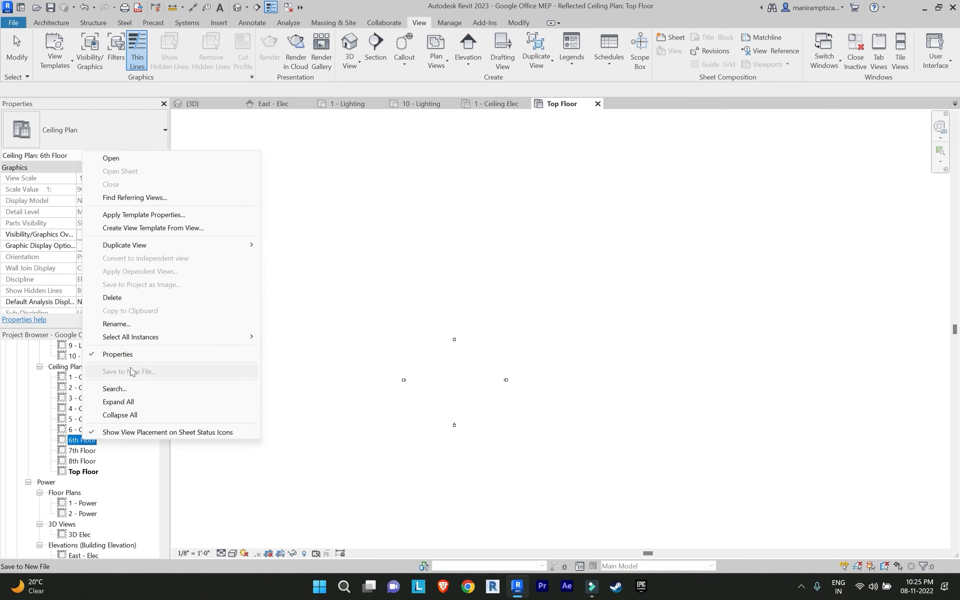
click(133, 318)
key(BackSpace)
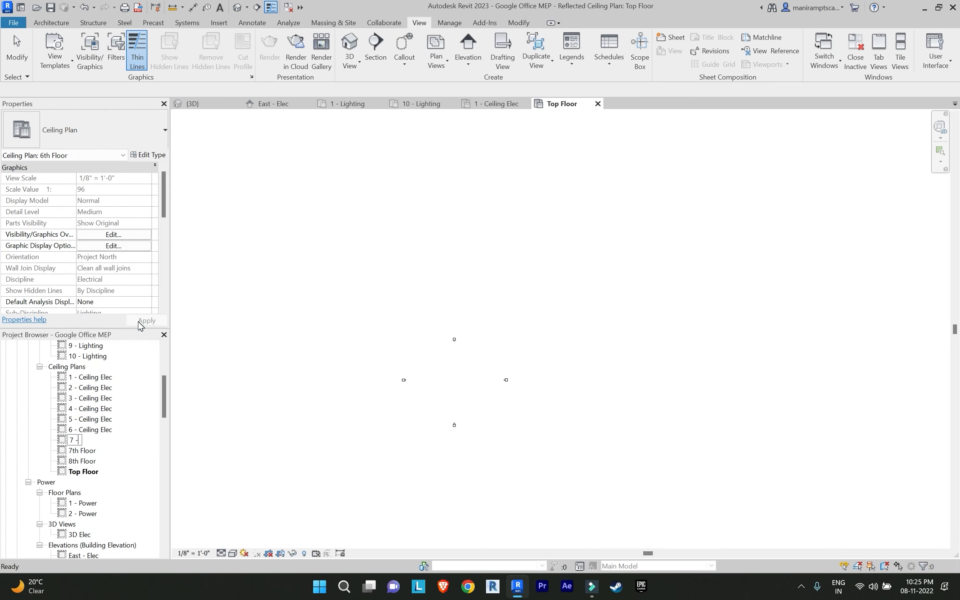
text(7 - Ceiling L)
text(lec)
key(Return)
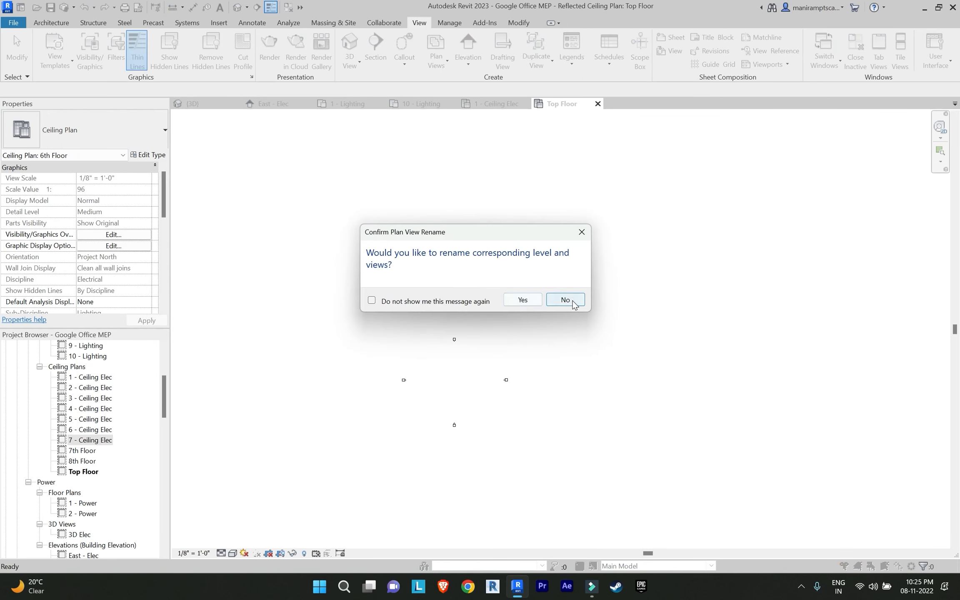
click(555, 295)
Rename the 7th Floor electrical ceiling plan as 8 - Ceiling Elec without renaming its corresponding level
right_click(83, 450)
click(128, 332)
key(BackSpace)
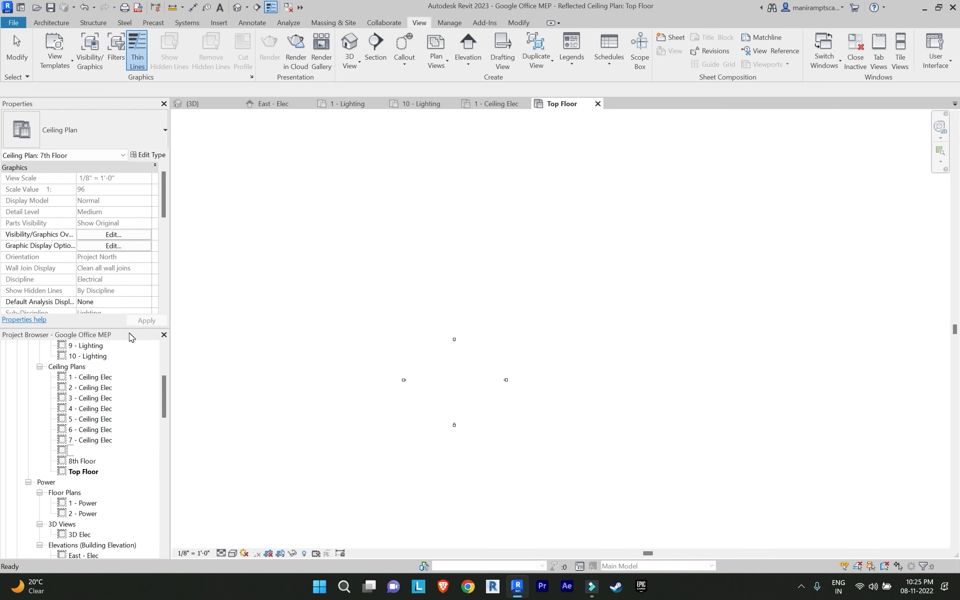
text(8 - Ceiling Elec)
key(Return)
click(555, 295)
Rename the 8th Floor electrical ceiling plan as 9 - Ceiling Elec without renaming its corresponding level
right_click(83, 461)
click(162, 348)
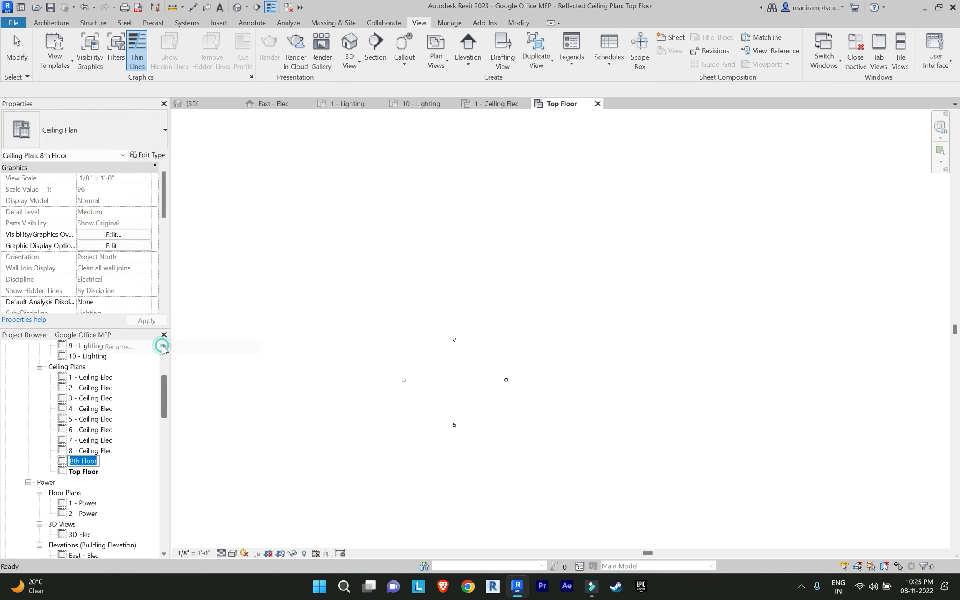
key(BackSpace)
text(9 - Ceiling Ele)
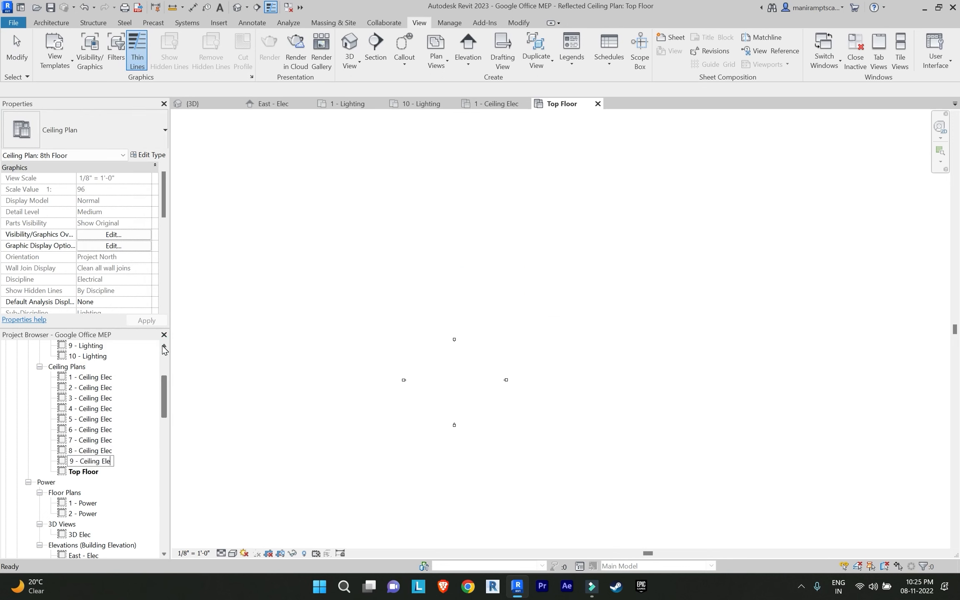
text(c)
key(Return)
click(557, 296)
Rename the Top Floor electrical ceiling plan as 10 - Ceiling Elec without renaming its corresponding level
right_click(81, 472)
click(147, 353)
key(BackSpace)
text(10)
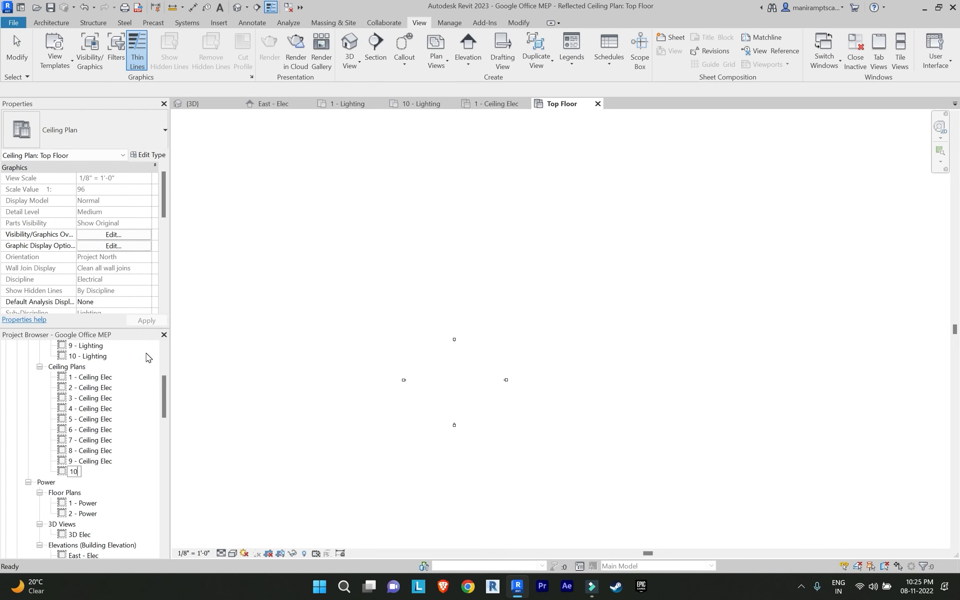
text( - Ceiling Elec)
key(Return)
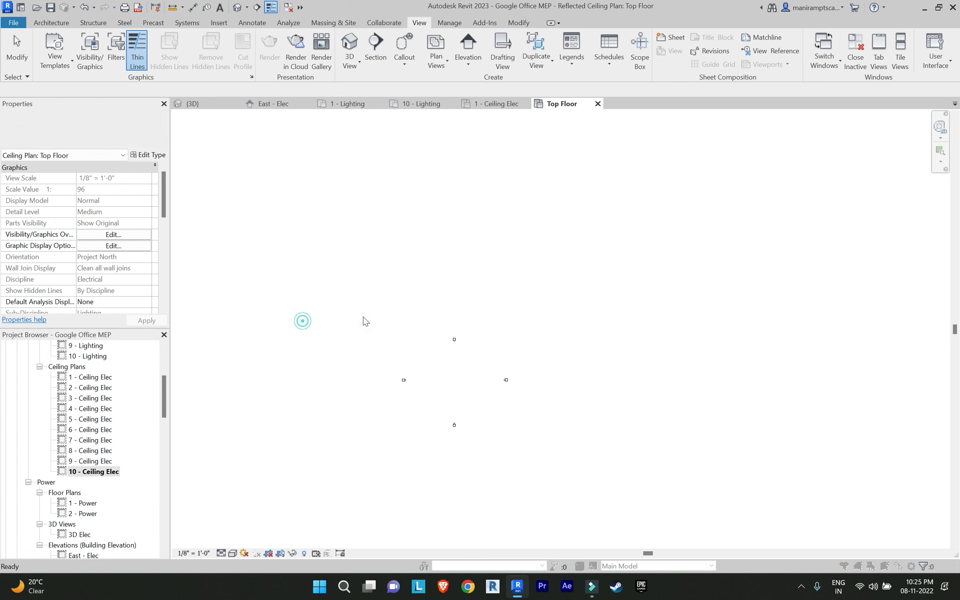
click(556, 296)
Review the electrical lighting view list, then open the 1 - Ceiling Elec plan and examine the building's ceiling layout
click(96, 398)
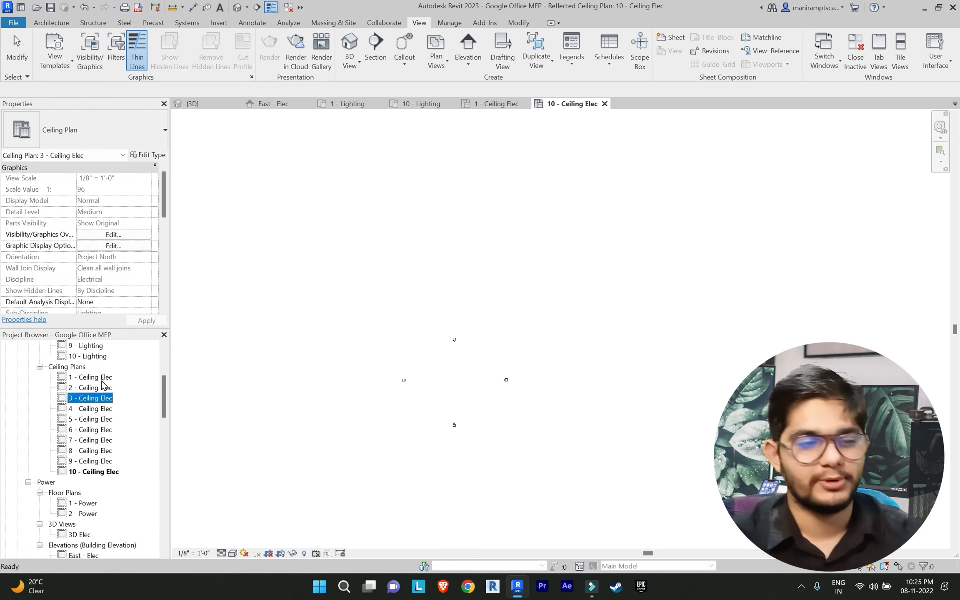
scroll(105, 411, up, 2)
scroll(80, 365, up, 1)
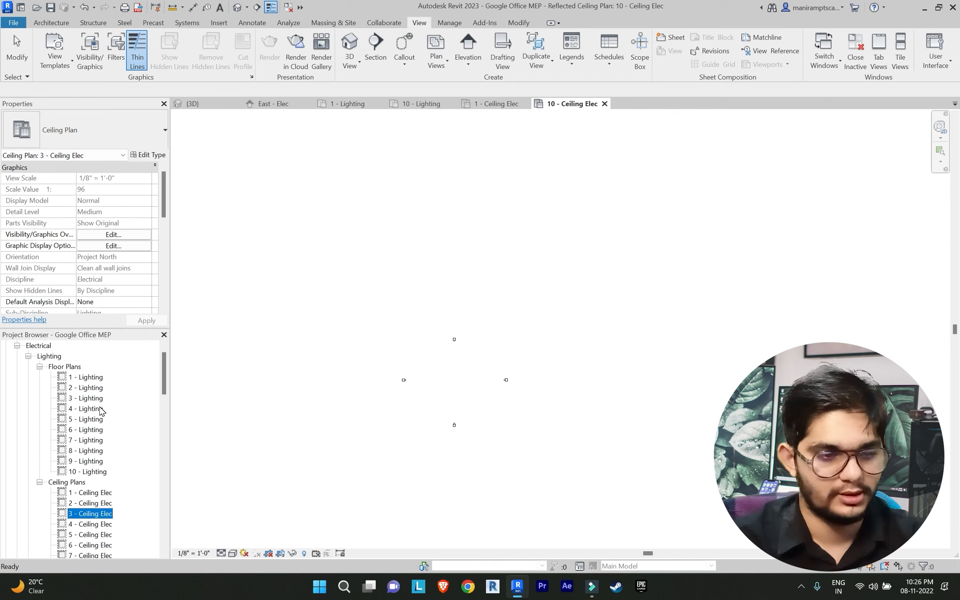
scroll(100, 411, down, 1)
scroll(85, 455, up, 1)
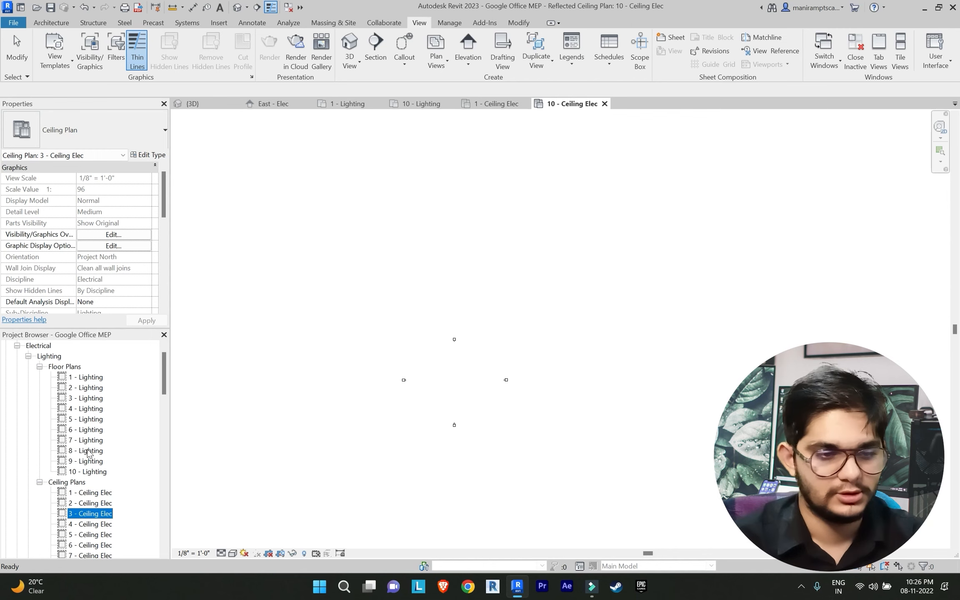
double_click(99, 493)
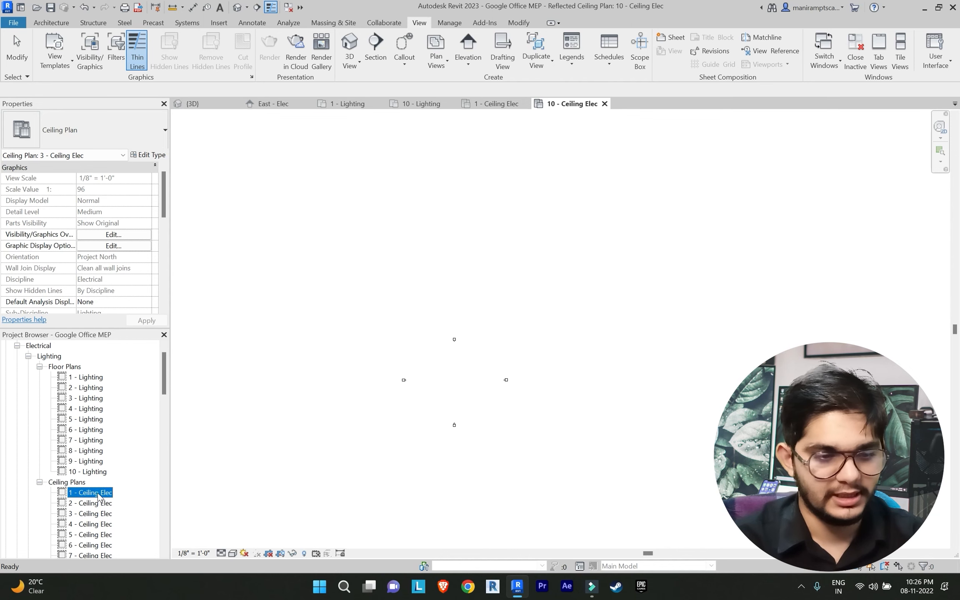
scroll(479, 358, up, 5)
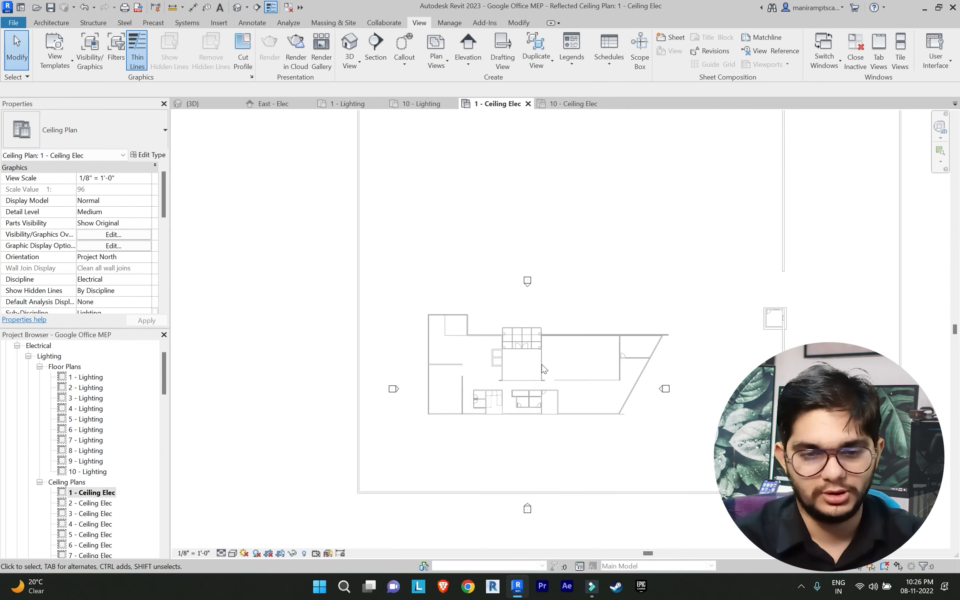
middle_drag(530, 361, 464, 322)
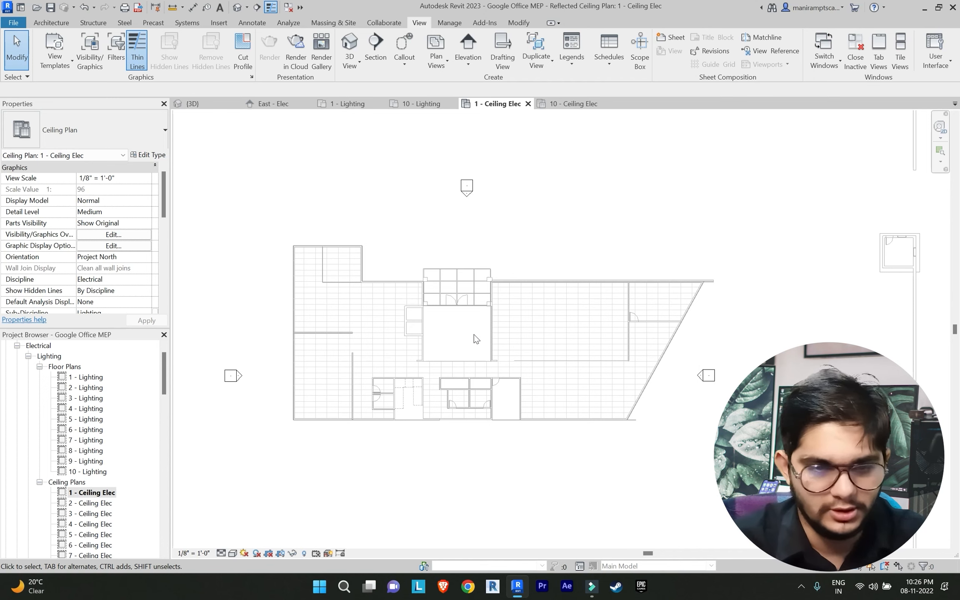
scroll(456, 331, up, 2)
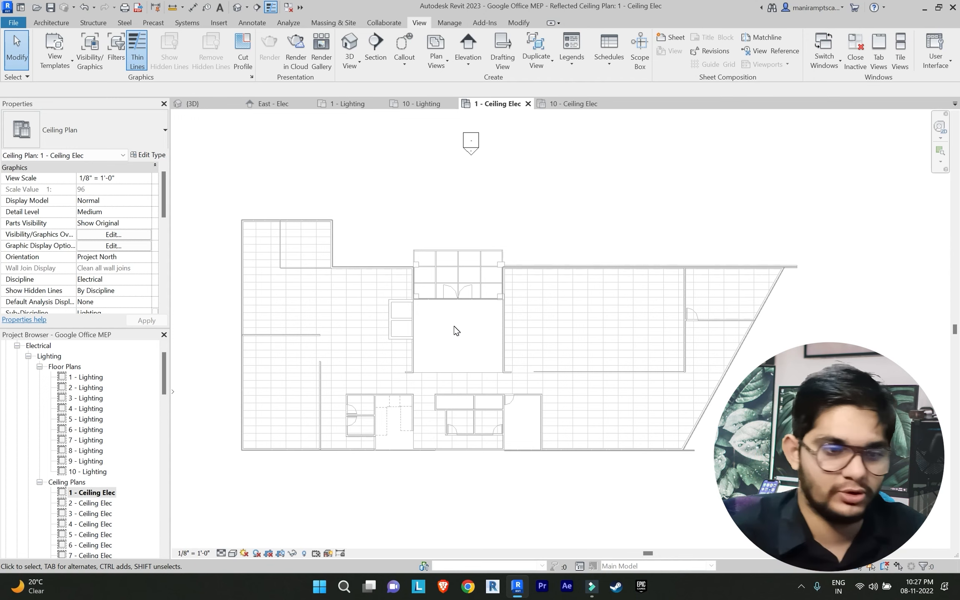
Start placing a Plain Recessed Lighting Fixture 1x4 - 120 in the 1 - Ceiling Elec plan, with placement set to a face
click(192, 26)
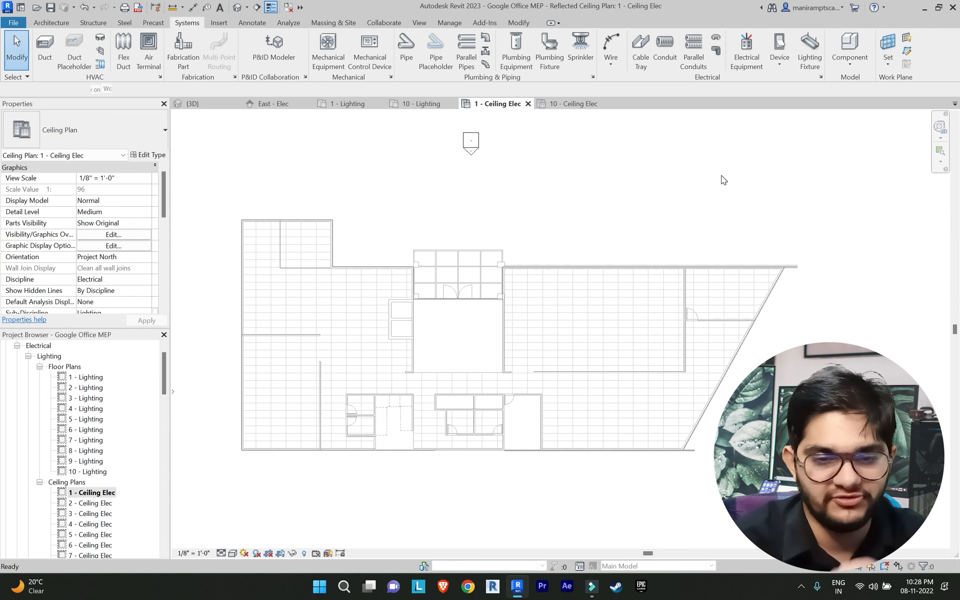
key(l)
key(f)
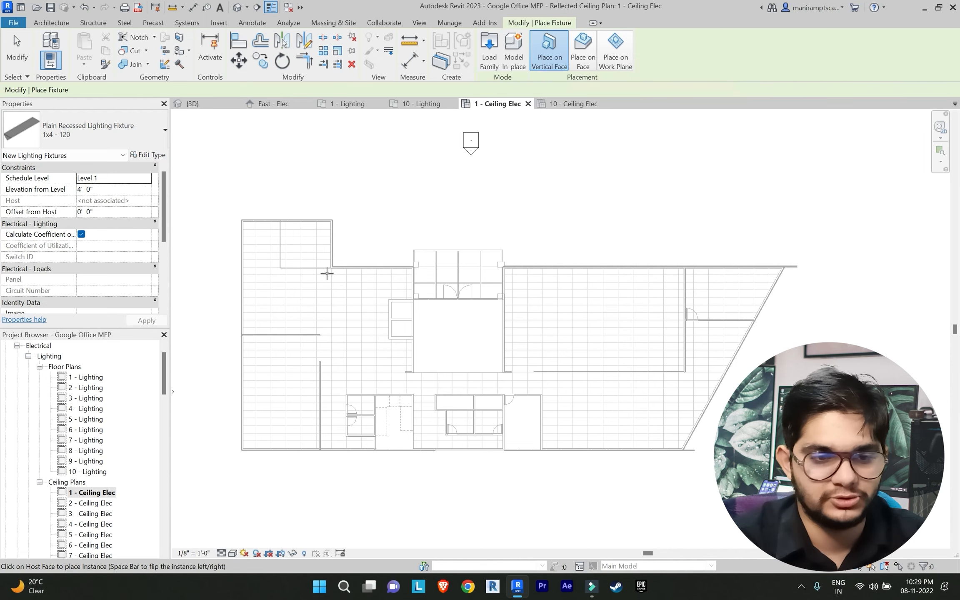
scroll(263, 338, up, 2)
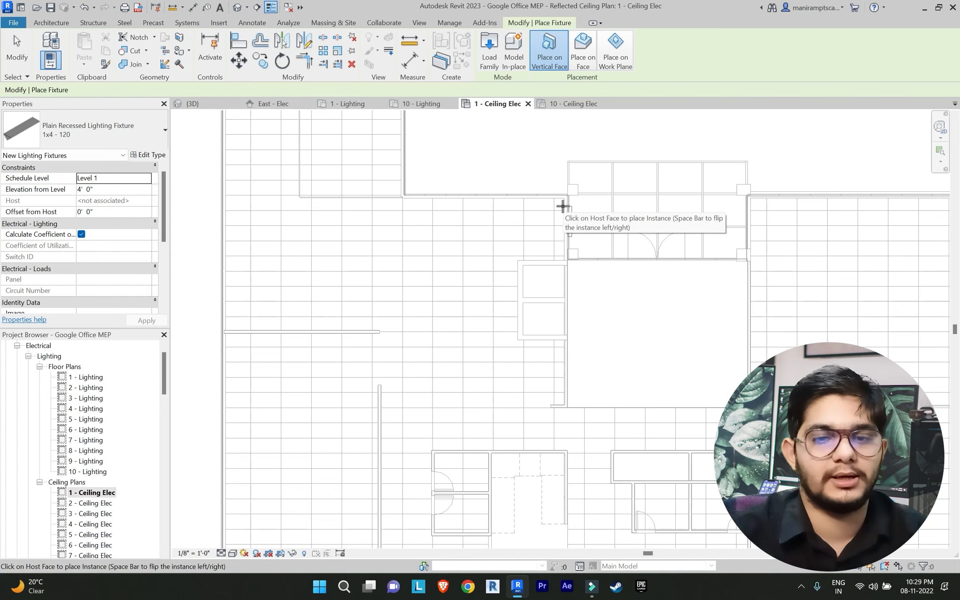
click(582, 62)
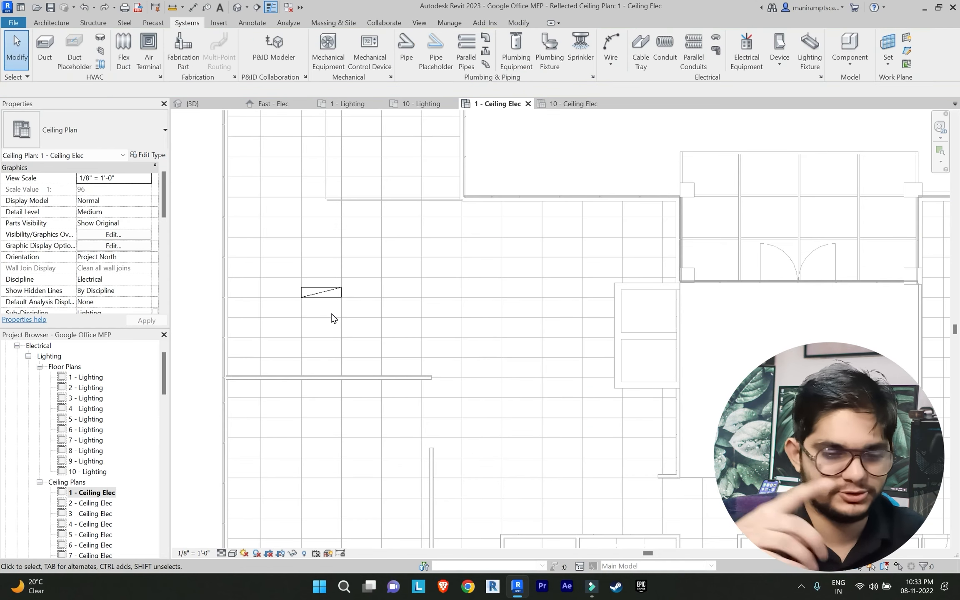
Examine the placed 1x4 recessed lighting fixture against the surrounding ceiling grid and the overall floor layout
scroll(357, 311, down, 2)
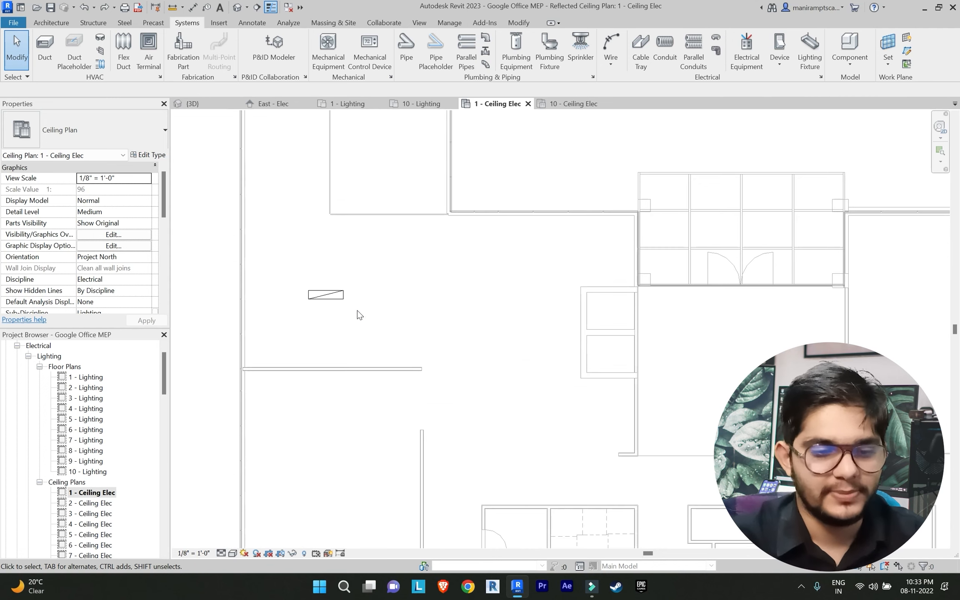
scroll(363, 307, up, 2)
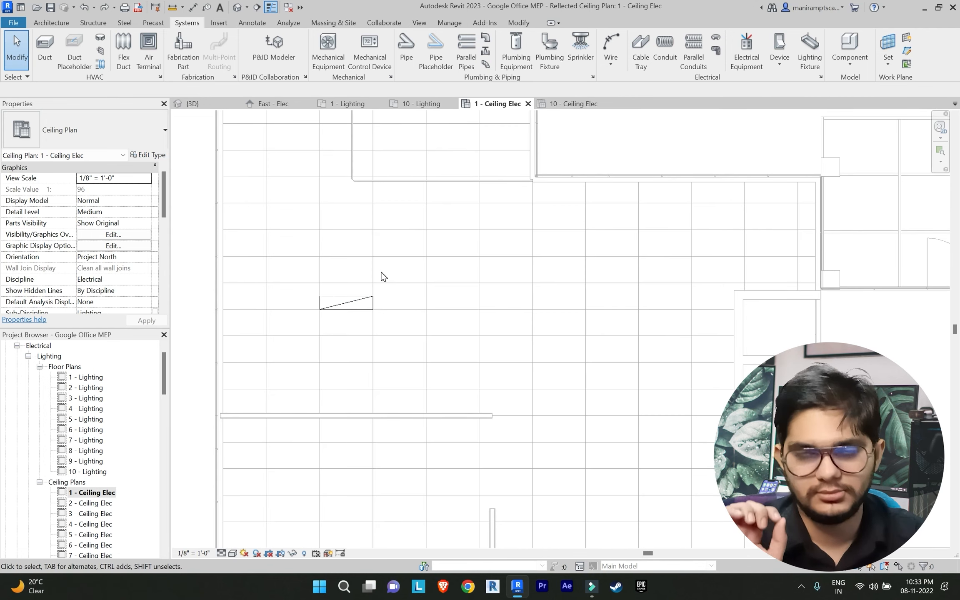
scroll(385, 302, down, 2)
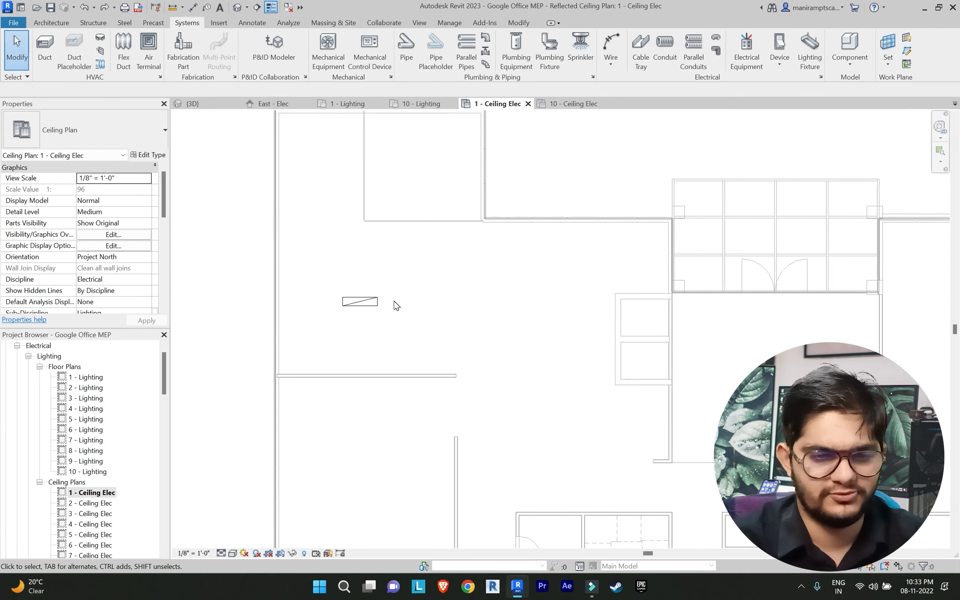
middle_drag(389, 311, 360, 272)
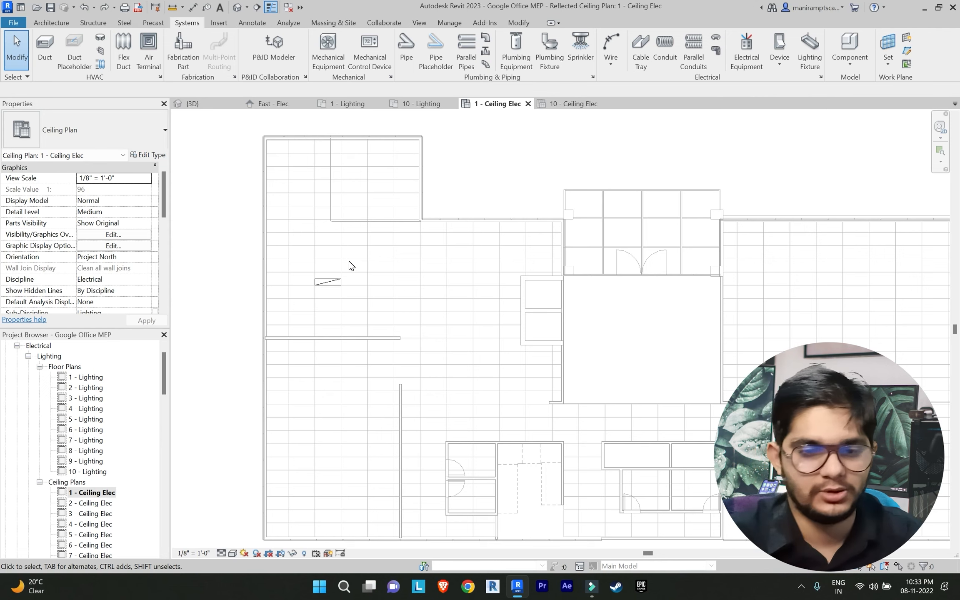
scroll(437, 288, down, 2)
middle_drag(437, 287, 350, 291)
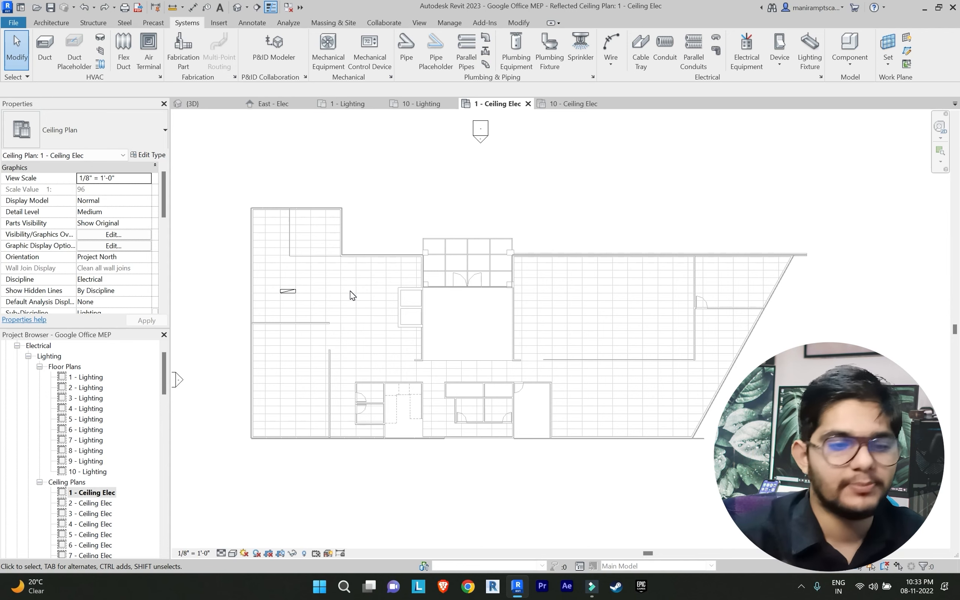
scroll(264, 308, up, 2)
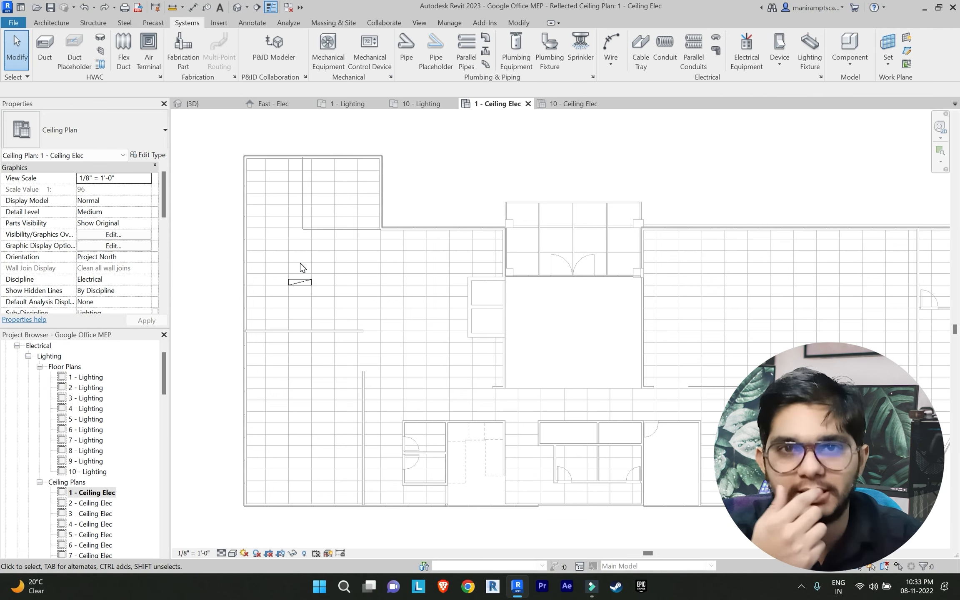
scroll(308, 312, down, 3)
Delete the 1x4 recessed lighting fixture from the ceiling grid in the building's west part
scroll(308, 308, up, 3)
click(301, 295)
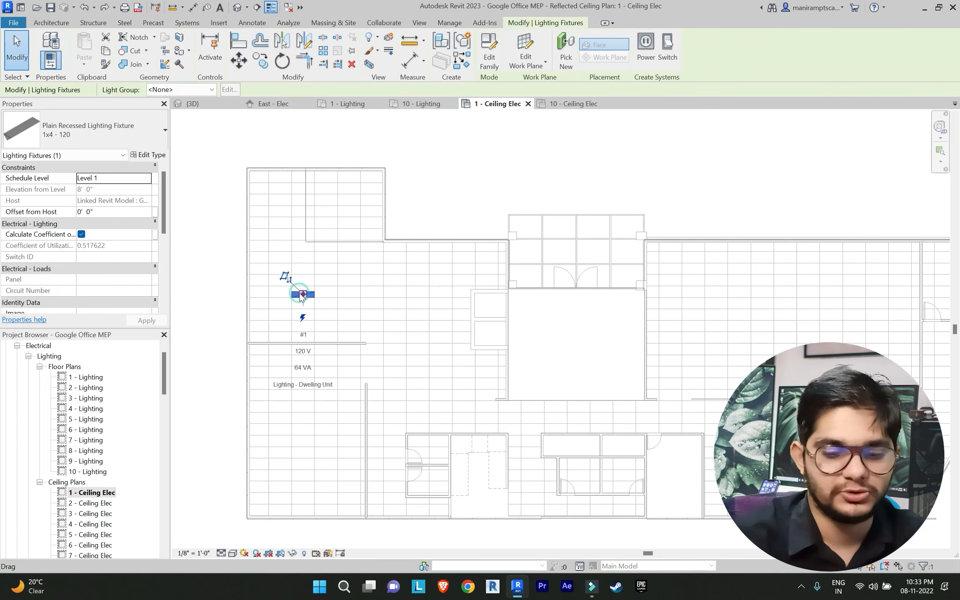
key(Delete)
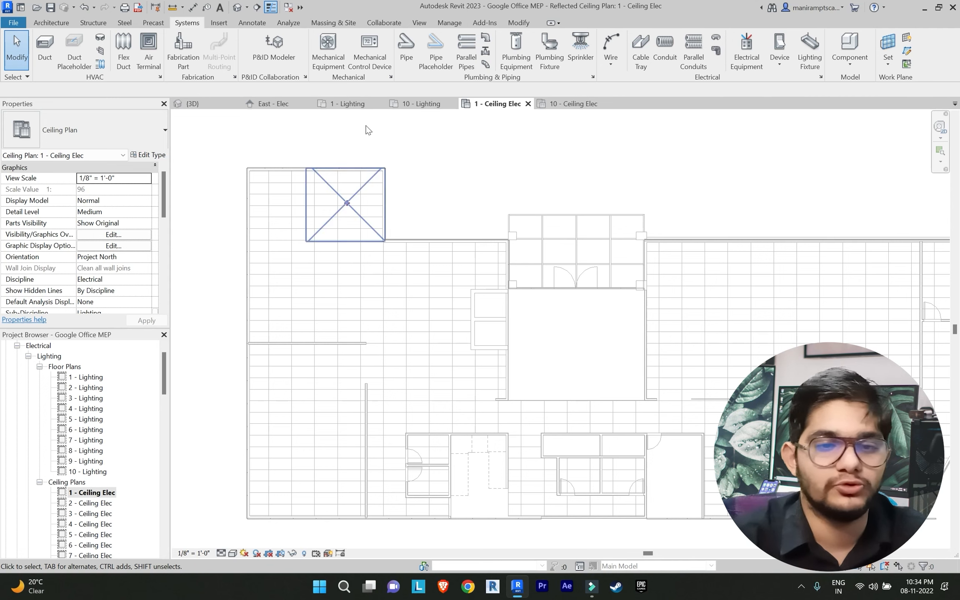
Make cable tray fittings, cable trays, conduit fittings and conduits visible in the 1 - Ceiling Elec plan's visibility/graphic overrides
click(420, 23)
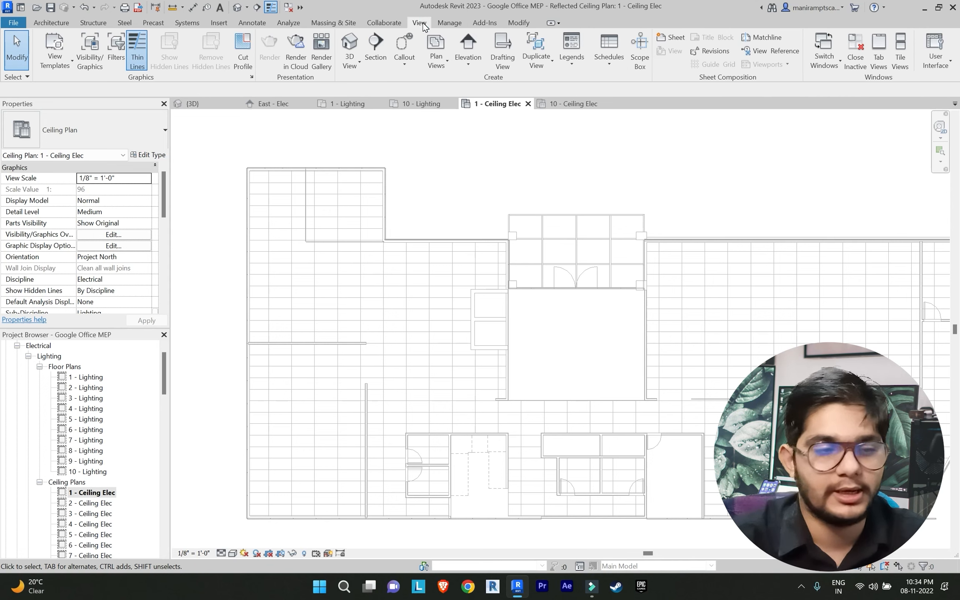
click(89, 52)
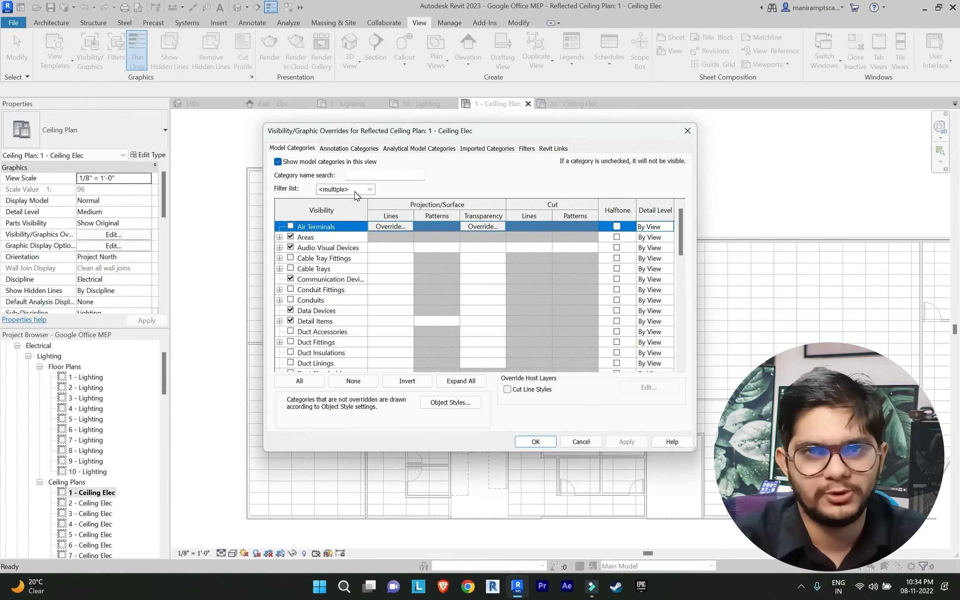
click(370, 190)
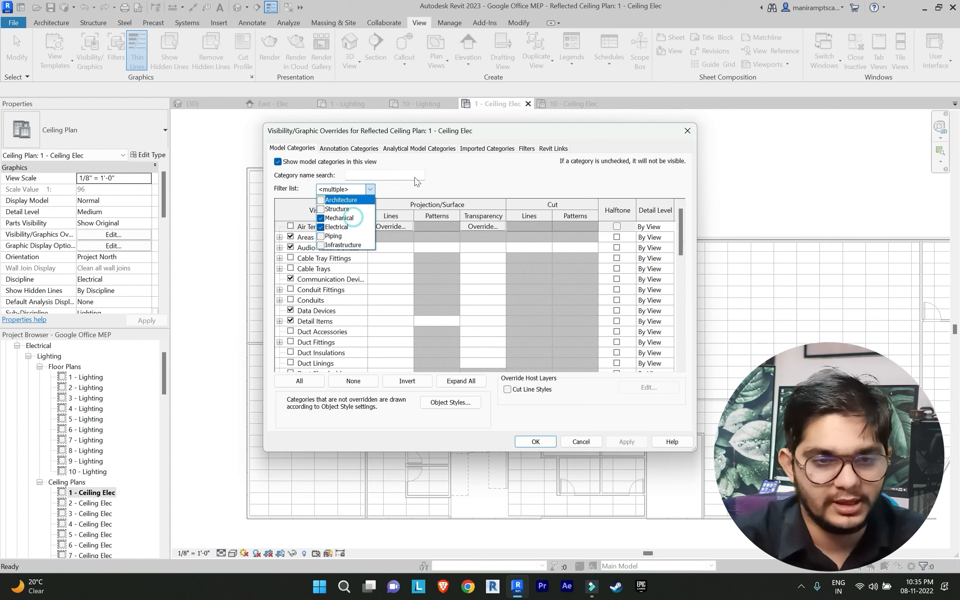
click(407, 191)
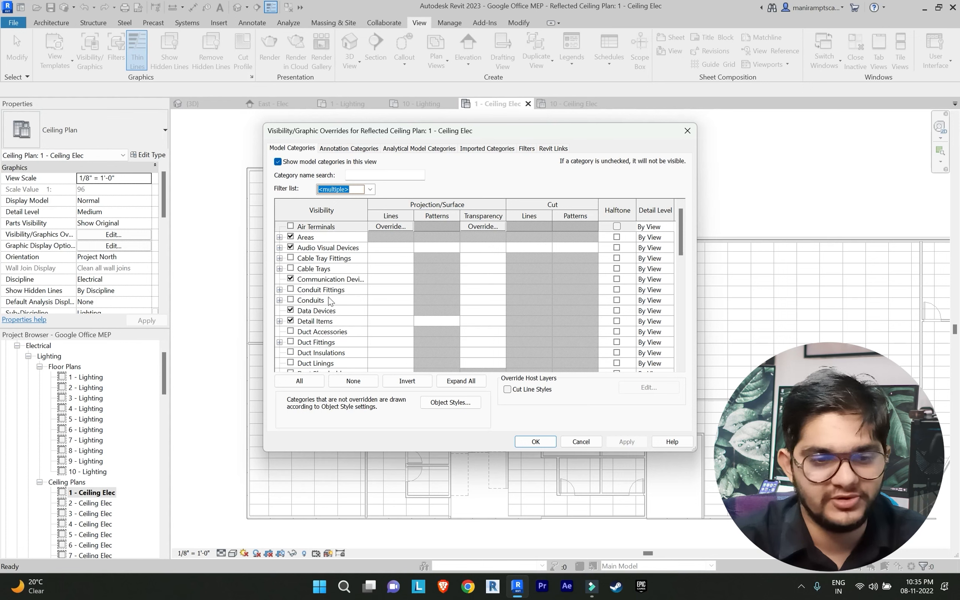
click(290, 258)
click(290, 268)
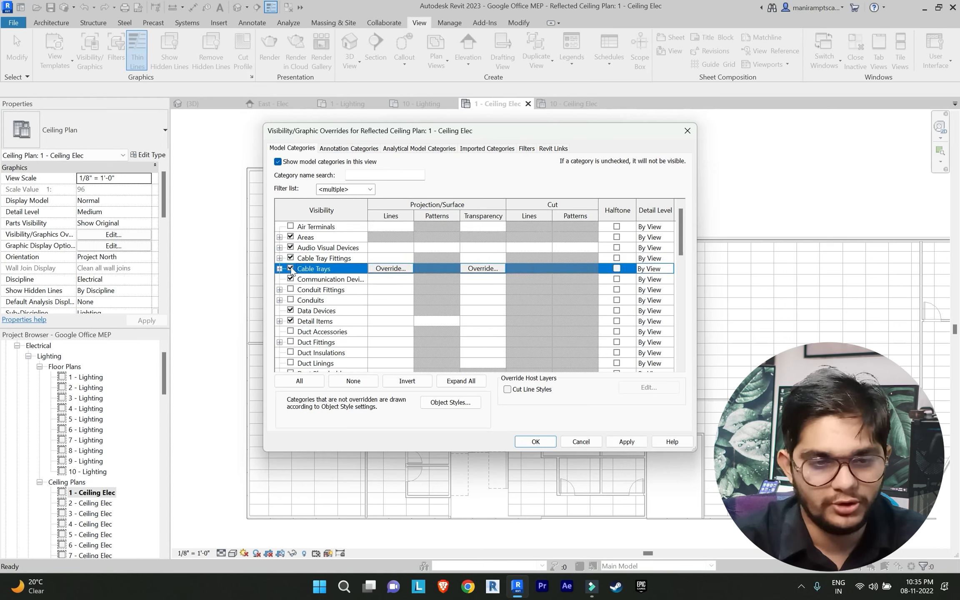
click(290, 290)
click(290, 300)
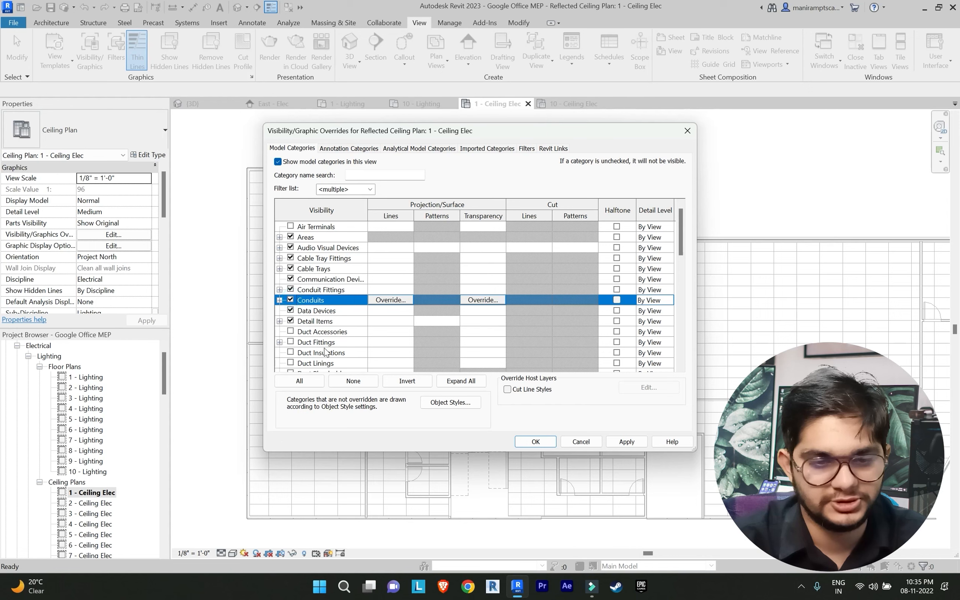
Make duct accessories, fittings, insulations, placeholders, linings and ducts visible in the plan's model categories
scroll(313, 337, down, 1)
click(291, 311)
click(290, 321)
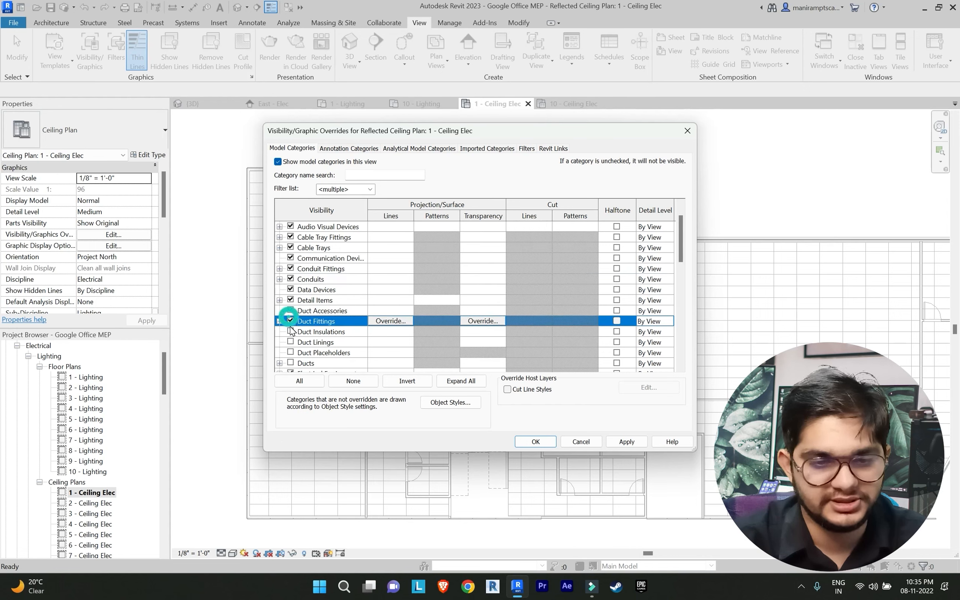
click(291, 332)
click(290, 352)
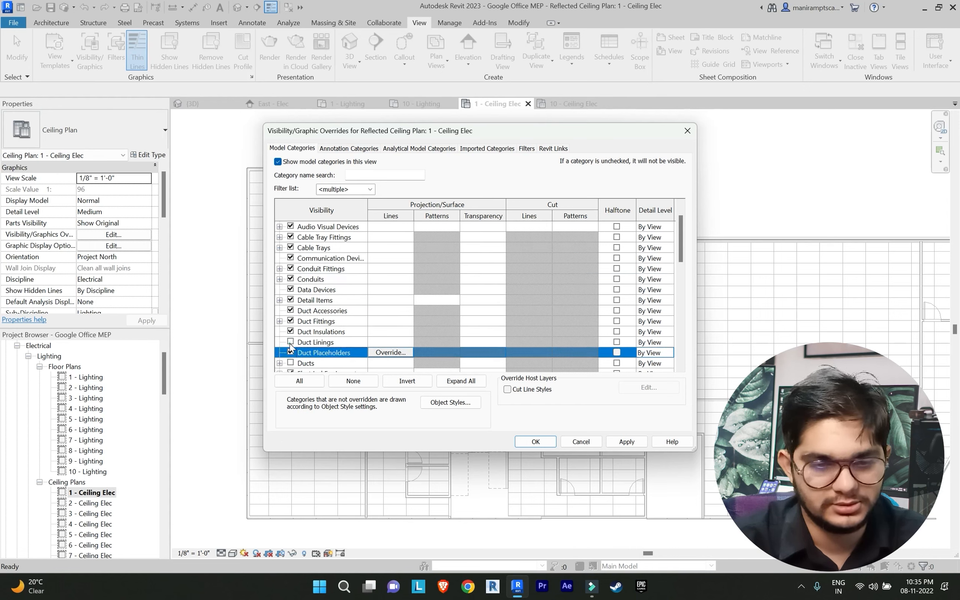
click(290, 342)
scroll(338, 335, down, 1)
click(290, 331)
Make air terminals visible in the plan's model categories and apply the visibility overrides to the view
scroll(334, 330, up, 2)
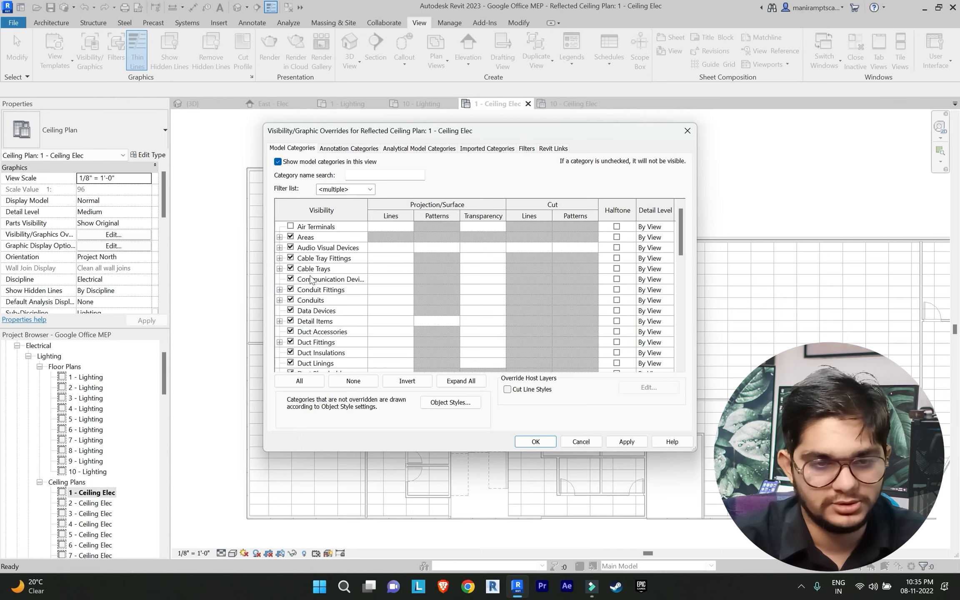
click(291, 226)
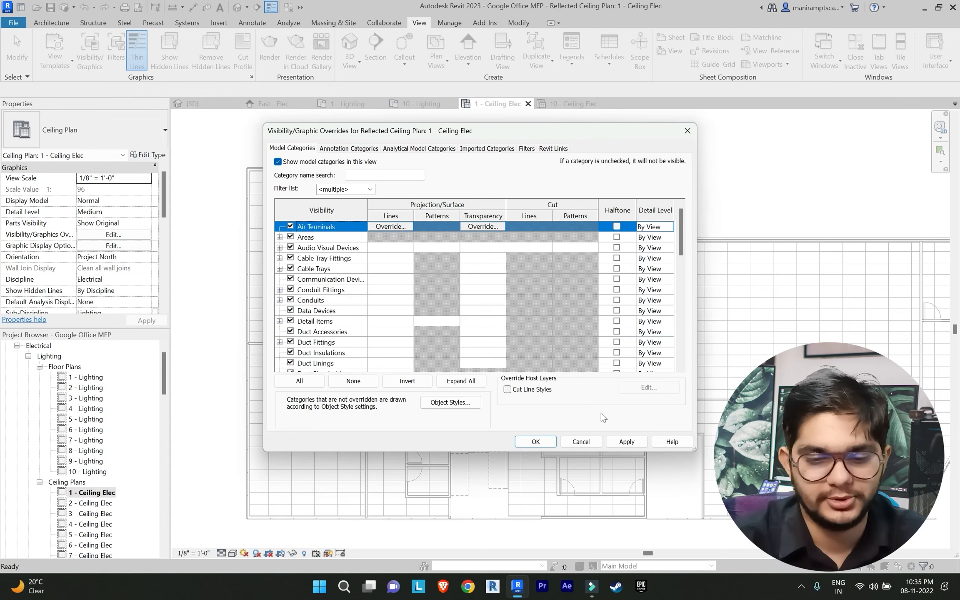
click(615, 440)
click(536, 440)
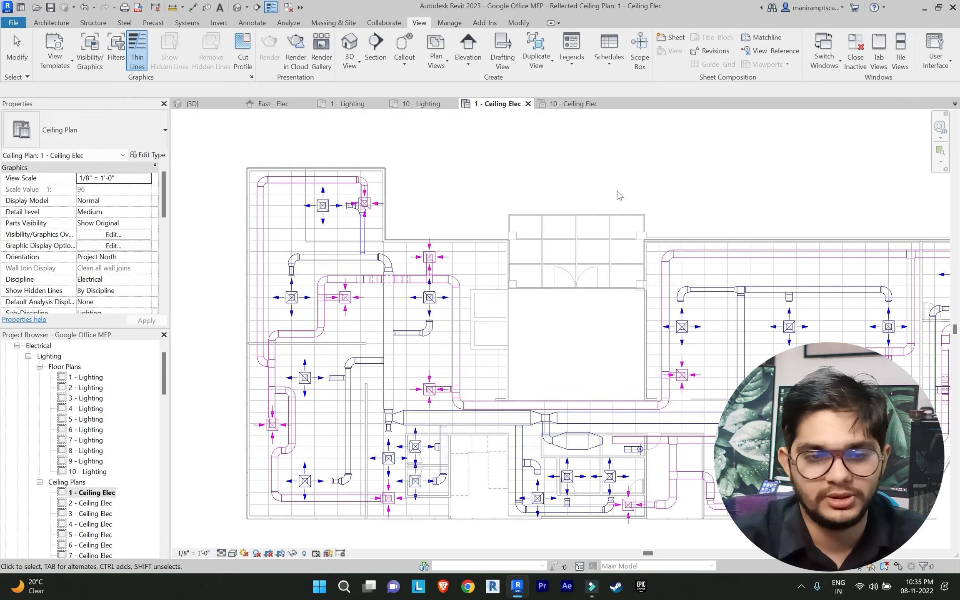
Examine how the ducts and air terminals are laid out across the ceiling grid in the building's west part
scroll(515, 256, down, 2)
scroll(340, 300, up, 3)
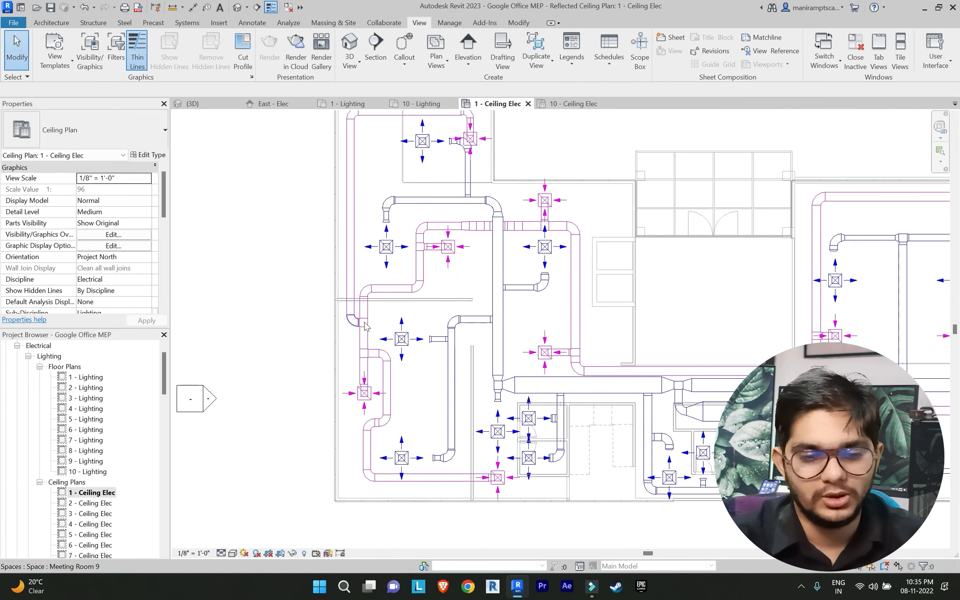
middle_drag(459, 312, 451, 388)
scroll(421, 375, up, 5)
scroll(470, 362, down, 5)
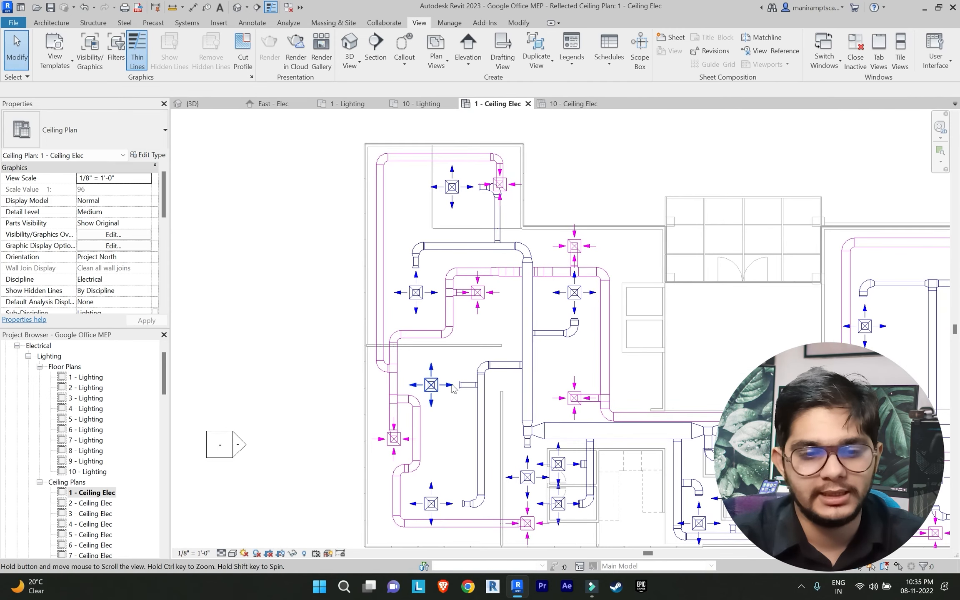
scroll(420, 275, up, 2)
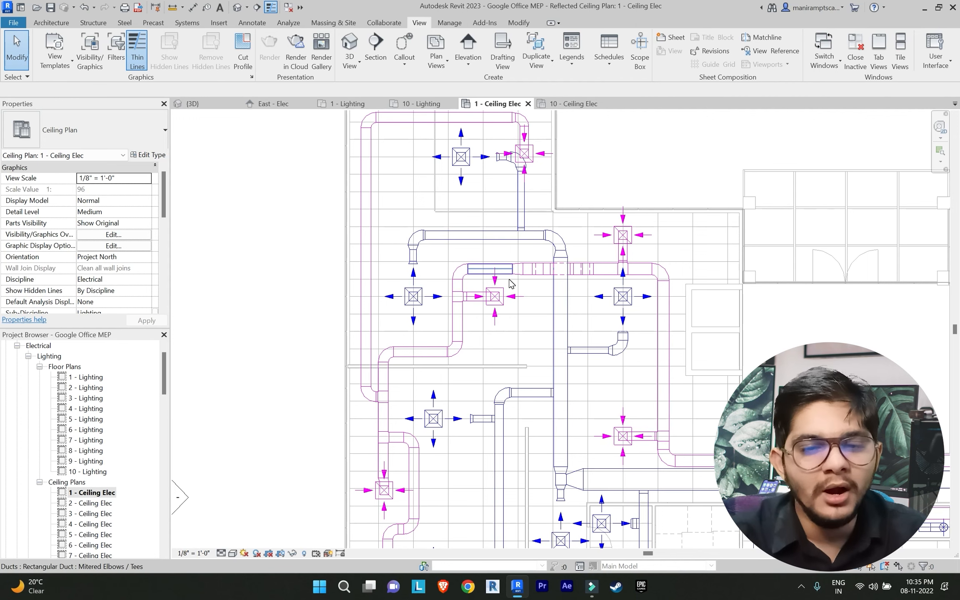
scroll(495, 283, down, 1)
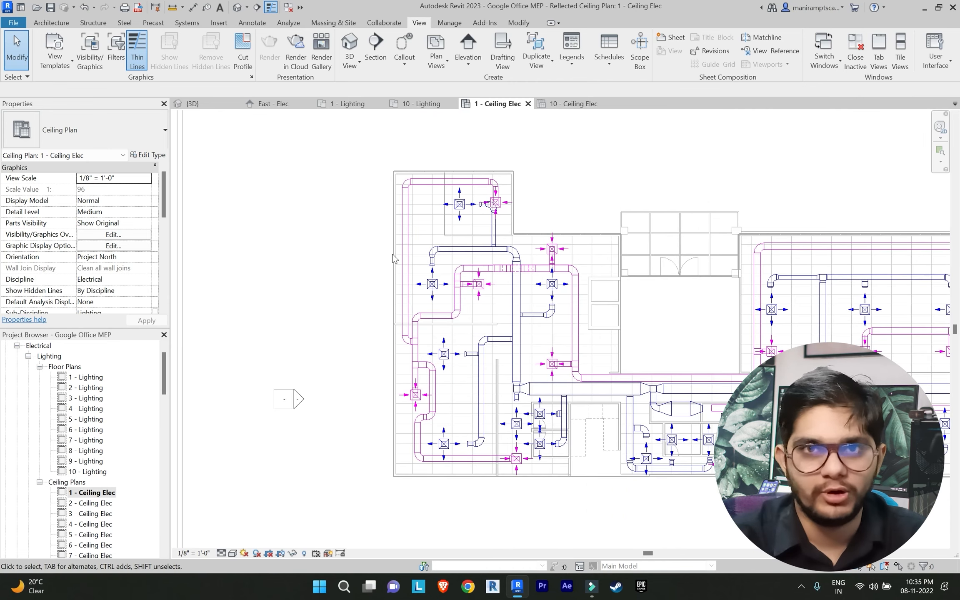
scroll(390, 300, up, 1)
middle_drag(424, 313, 327, 299)
scroll(384, 301, down, 1)
scroll(307, 298, up, 2)
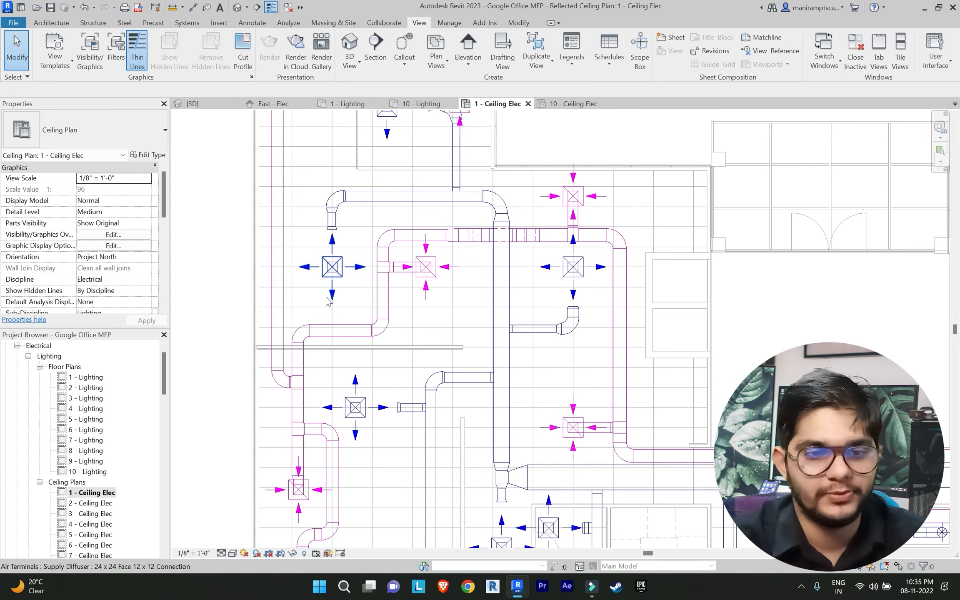
Place a Plain Recessed Lighting Fixture 1x4 - 120 on the ceiling face, just south of the west area's central return air terminal
click(188, 24)
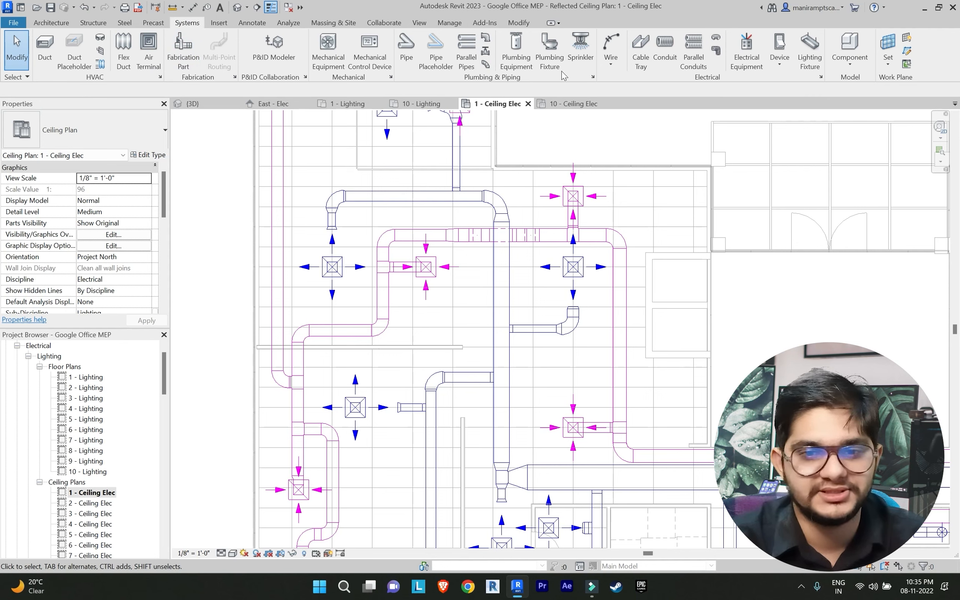
click(802, 56)
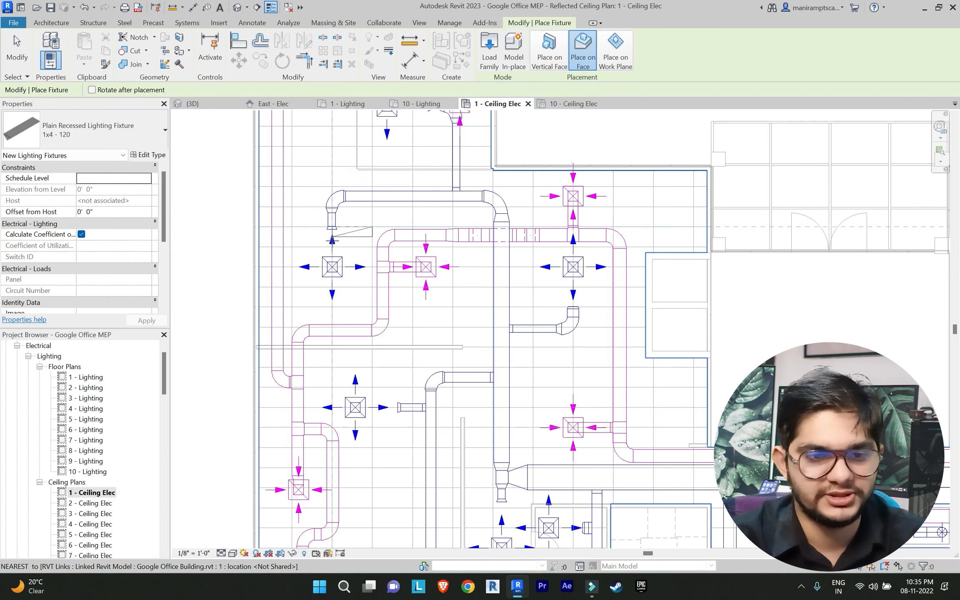
scroll(404, 317, up, 1)
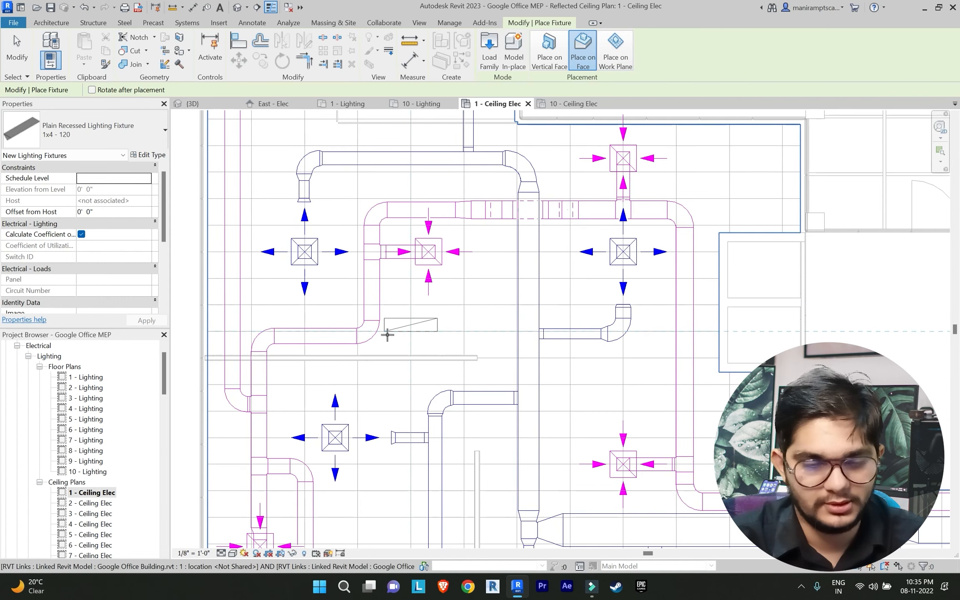
scroll(396, 323, up, 2)
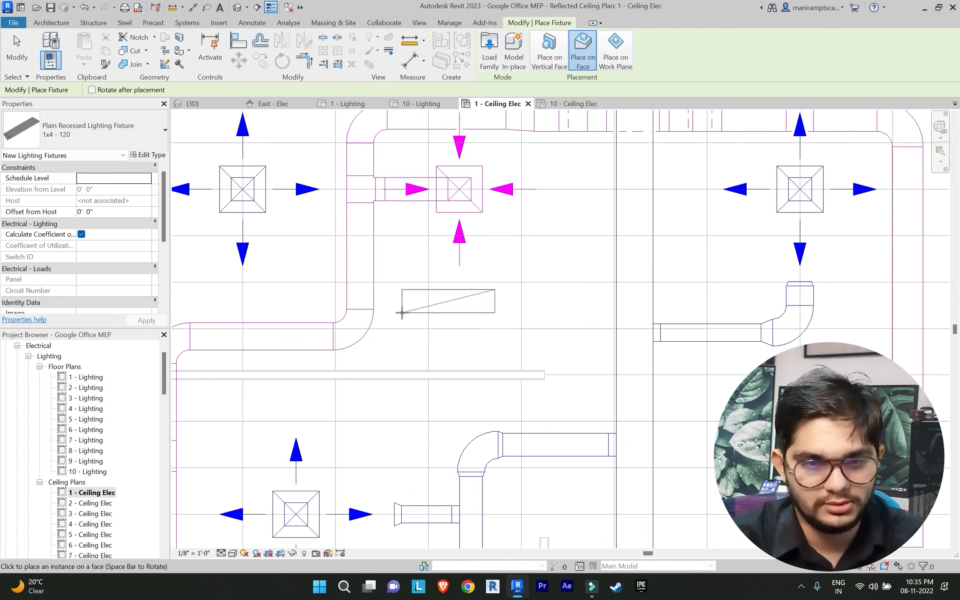
click(386, 300)
Place another 1x4 - 120 recessed fixture north of that return air terminal, between the supply and return ducts, aligned with the first fixture
scroll(445, 267, down, 3)
scroll(445, 267, up, 2)
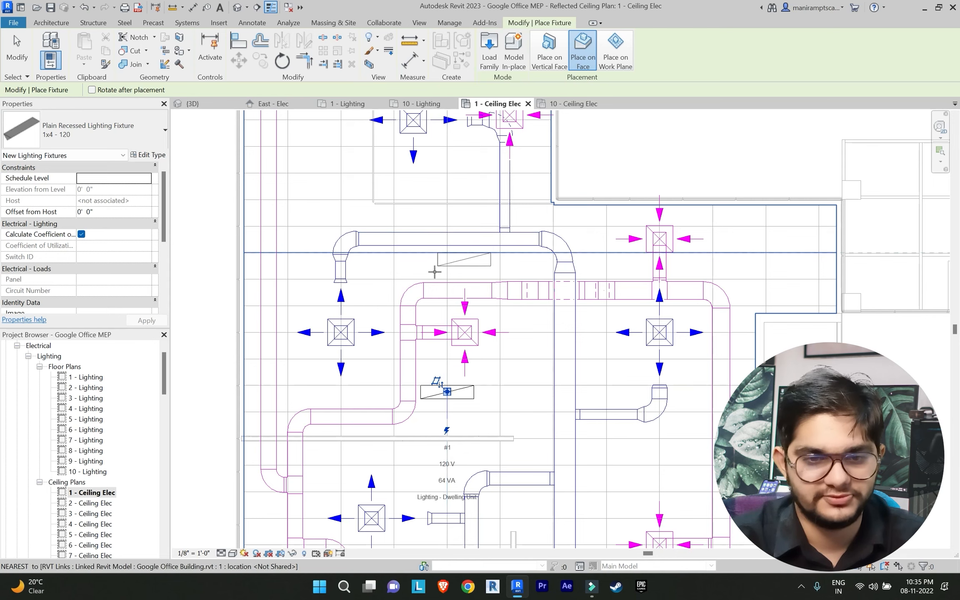
scroll(435, 273, up, 2)
click(411, 270)
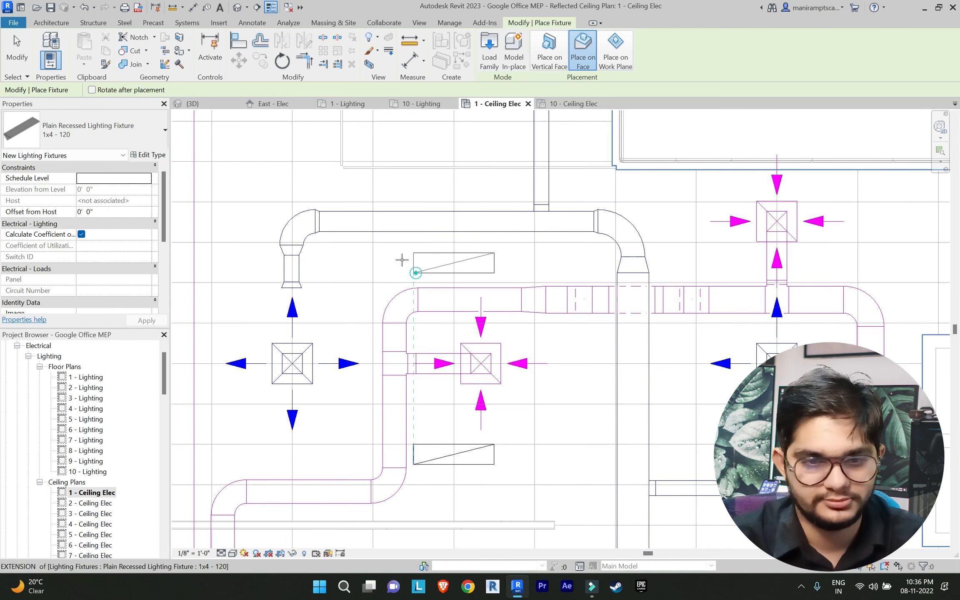
Place a 1x4 - 120 recessed fixture in the building's northwest corner area, west of the supply air terminal
scroll(401, 216, down, 4)
middle_drag(473, 275, 559, 342)
scroll(423, 227, up, 1)
middle_drag(381, 167, 425, 250)
scroll(426, 250, up, 1)
click(410, 254)
scroll(464, 258, down, 2)
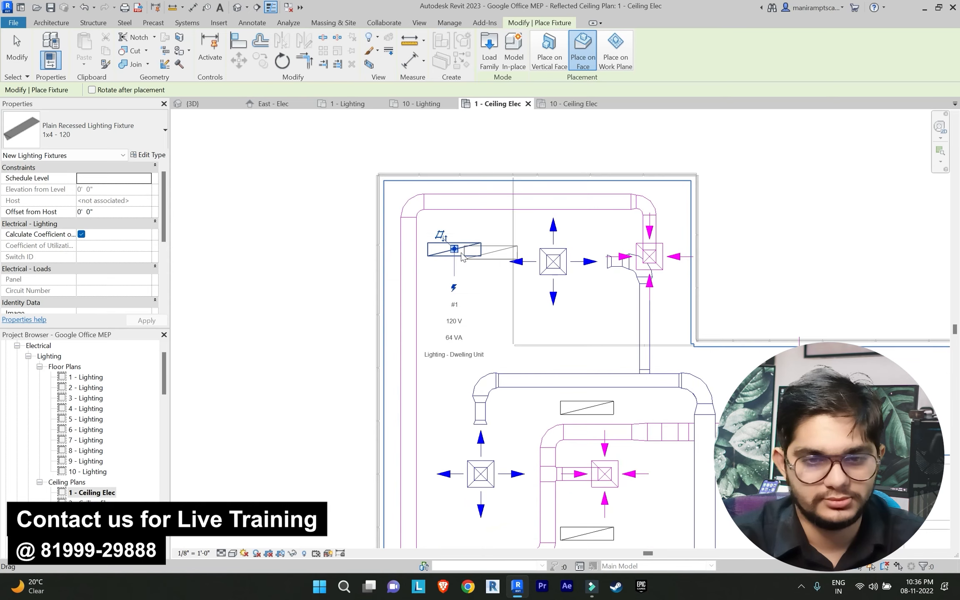
Place a 1x4 - 120 recessed fixture just north of the return air terminal in the west part, east of the main vertical supply duct
scroll(454, 221, down, 3)
middle_drag(533, 288, 372, 158)
scroll(373, 158, down, 1)
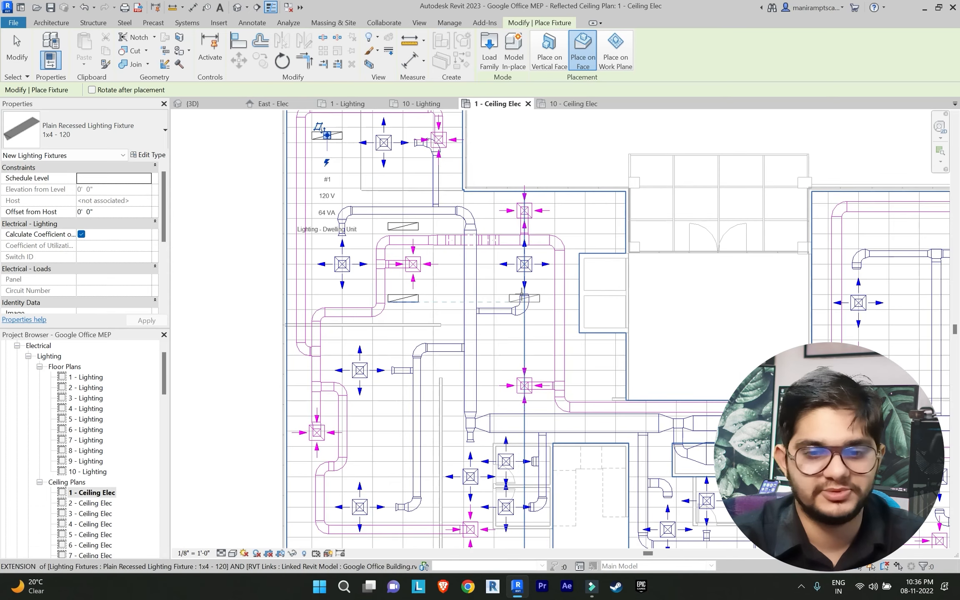
middle_drag(495, 364, 486, 275)
scroll(486, 277, up, 2)
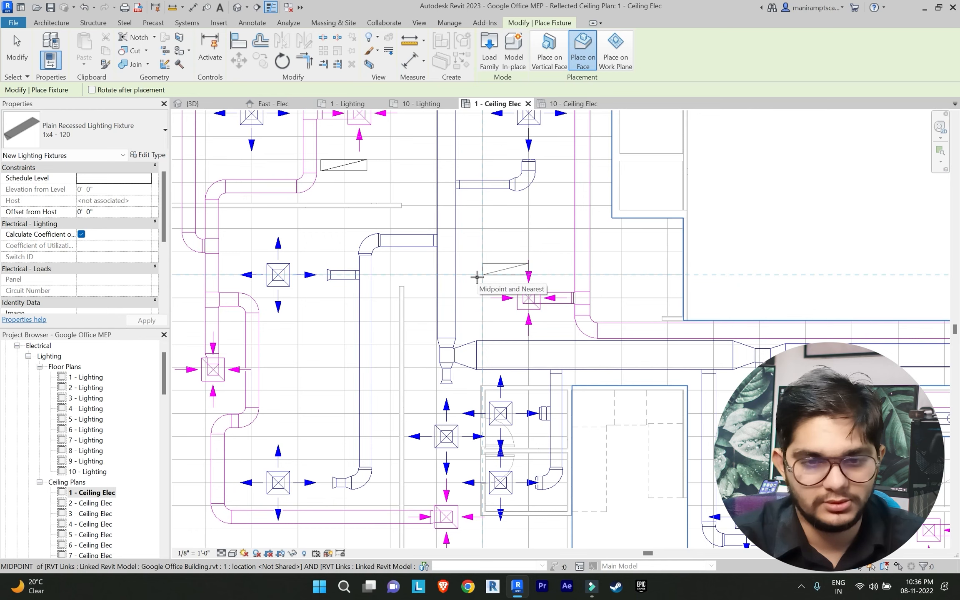
click(503, 275)
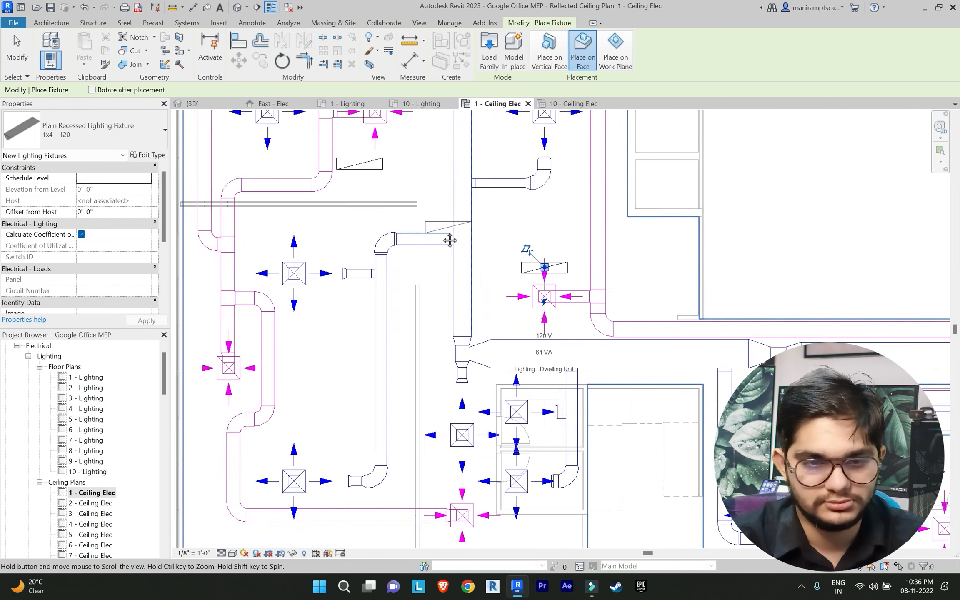
Place two aligned 1x4 - 120 recessed fixtures in the southwest area, one south of the upper supply air terminal and one north of the lower
scroll(450, 250, up, 3)
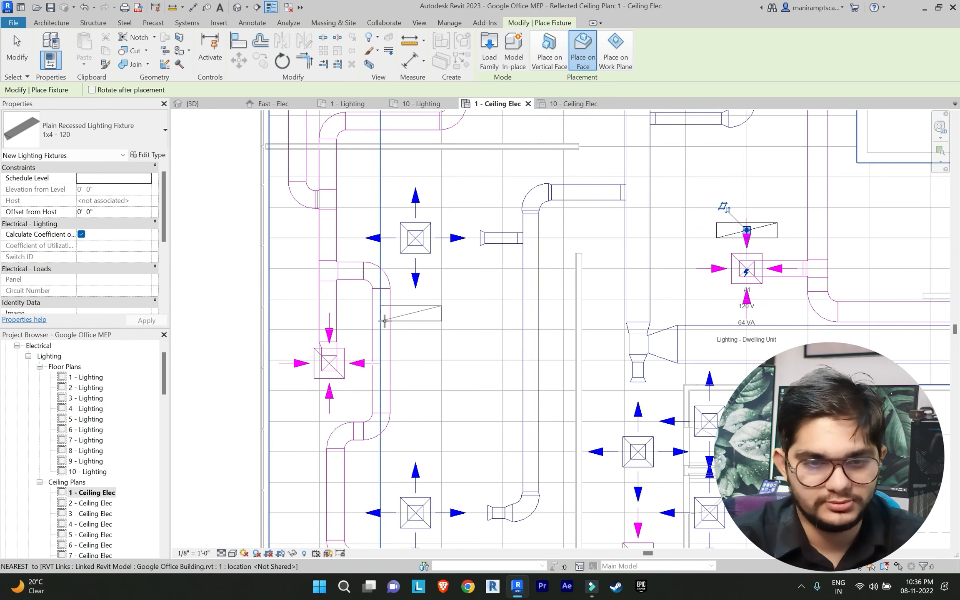
click(485, 325)
middle_drag(427, 462, 467, 343)
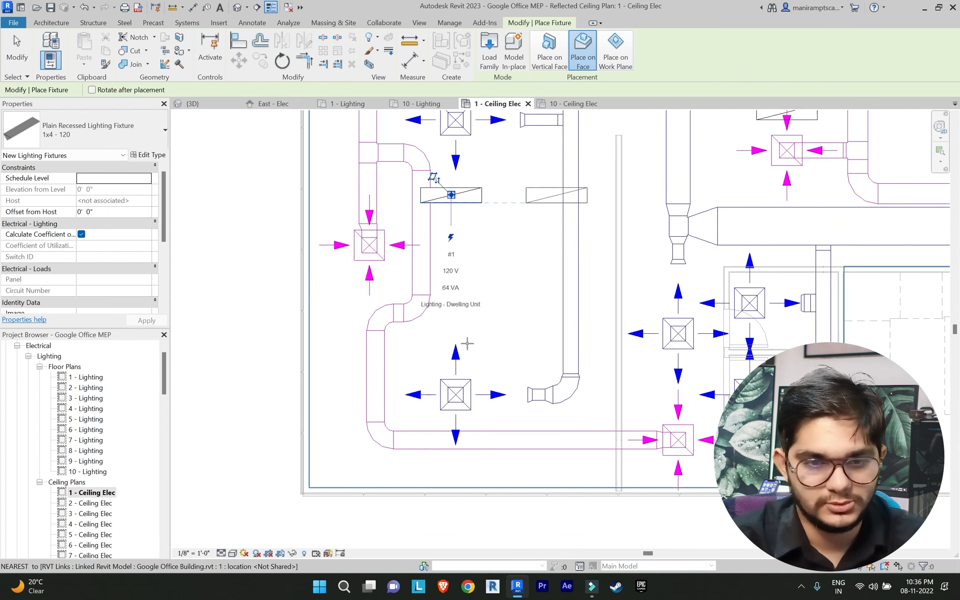
scroll(421, 348, up, 2)
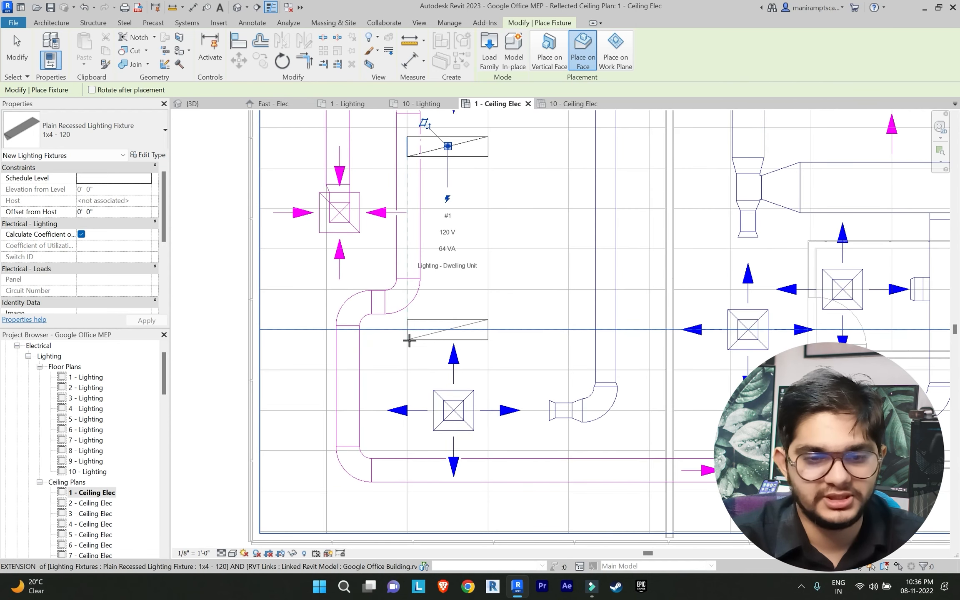
click(411, 338)
Place a 1x4 - 120 recessed fixture, rotated to run north-south, across the main supply duct in the central corridor
scroll(503, 306, down, 3)
middle_drag(490, 318, 421, 337)
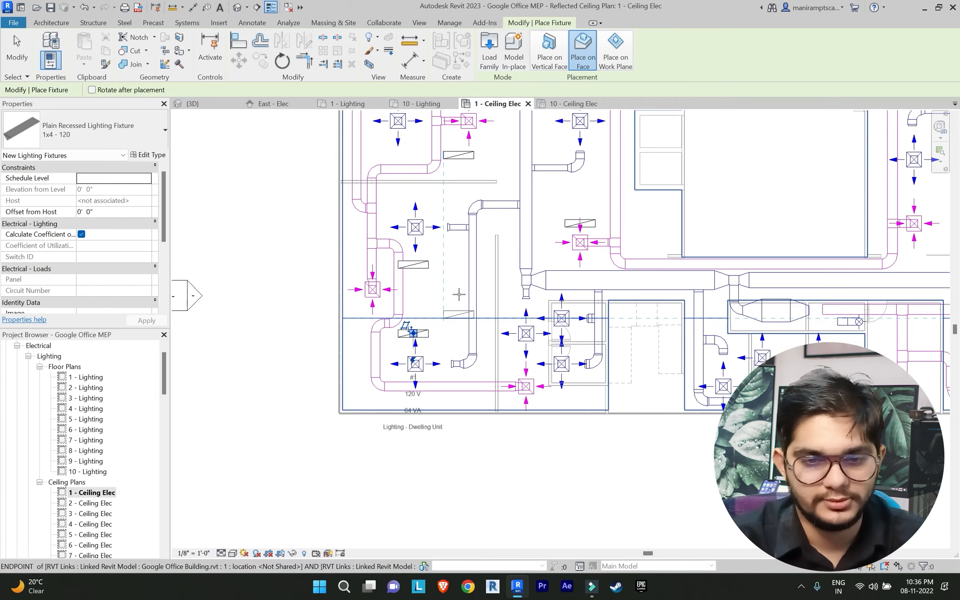
middle_drag(737, 336, 492, 312)
scroll(402, 259, up, 2)
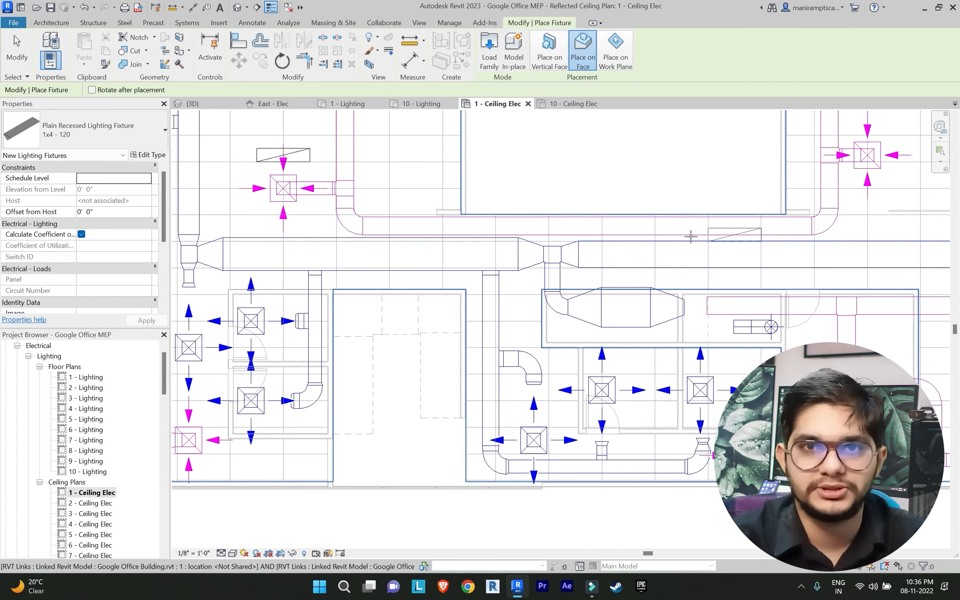
scroll(719, 241, up, 1)
middle_drag(707, 248, 688, 266)
scroll(688, 266, up, 1)
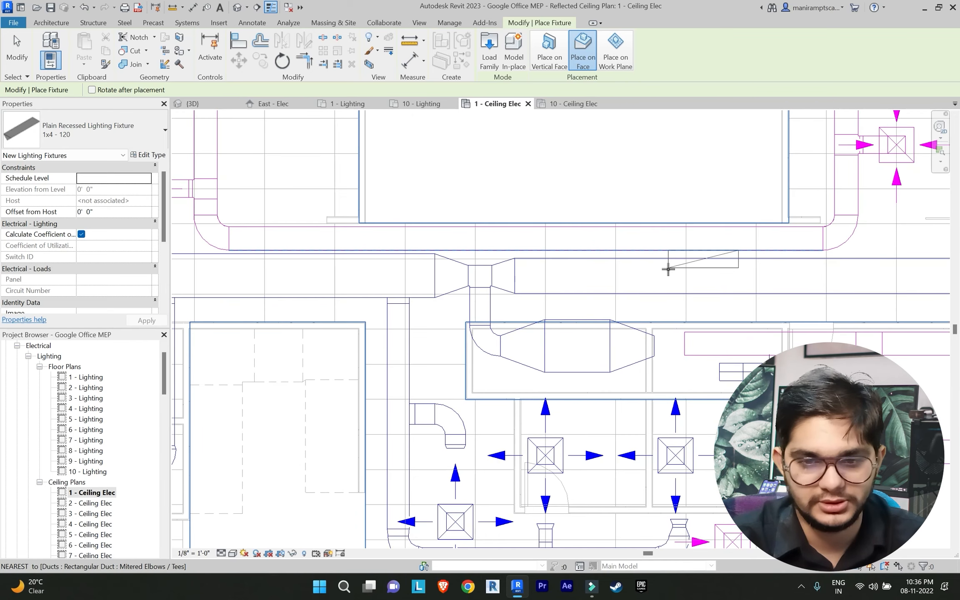
key(space)
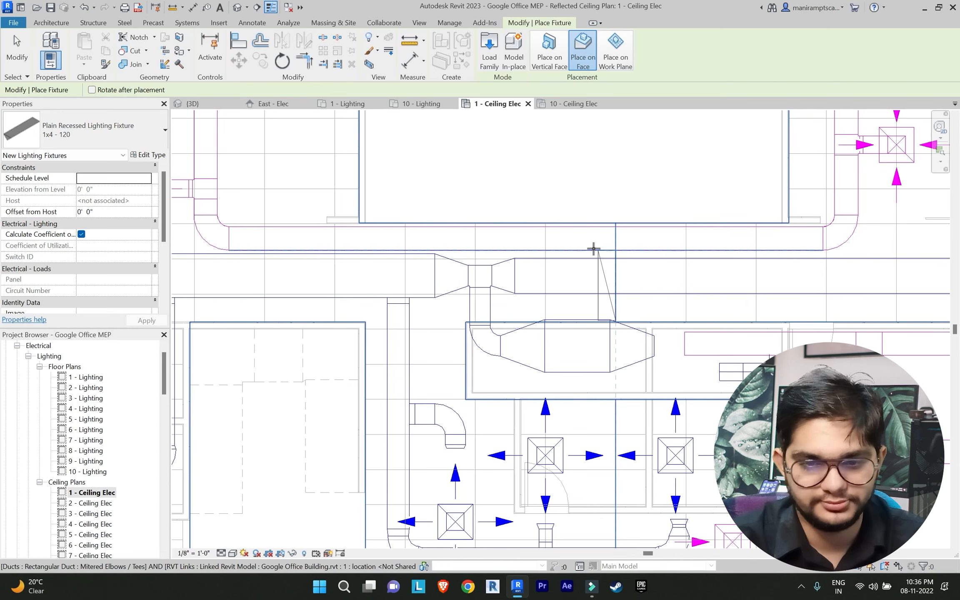
click(580, 241)
scroll(685, 241, down, 2)
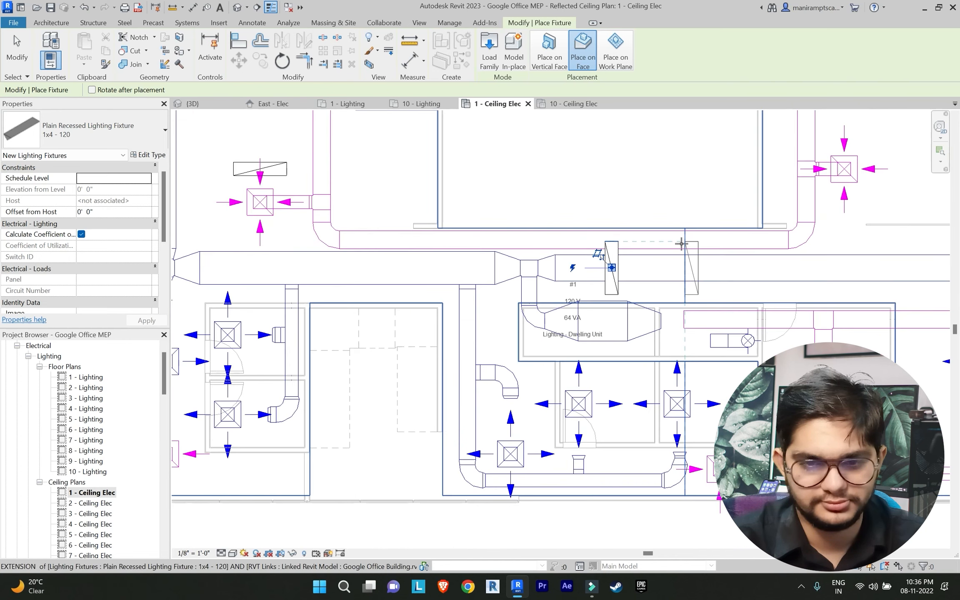
Place two more north-south 1x4 - 120 fixtures across the corridor's main supply duct farther east, in line with the first
middle_drag(685, 242, 571, 251)
middle_drag(488, 246, 333, 255)
middle_drag(552, 256, 378, 295)
scroll(470, 283, up, 1)
click(443, 284)
scroll(523, 281, down, 1)
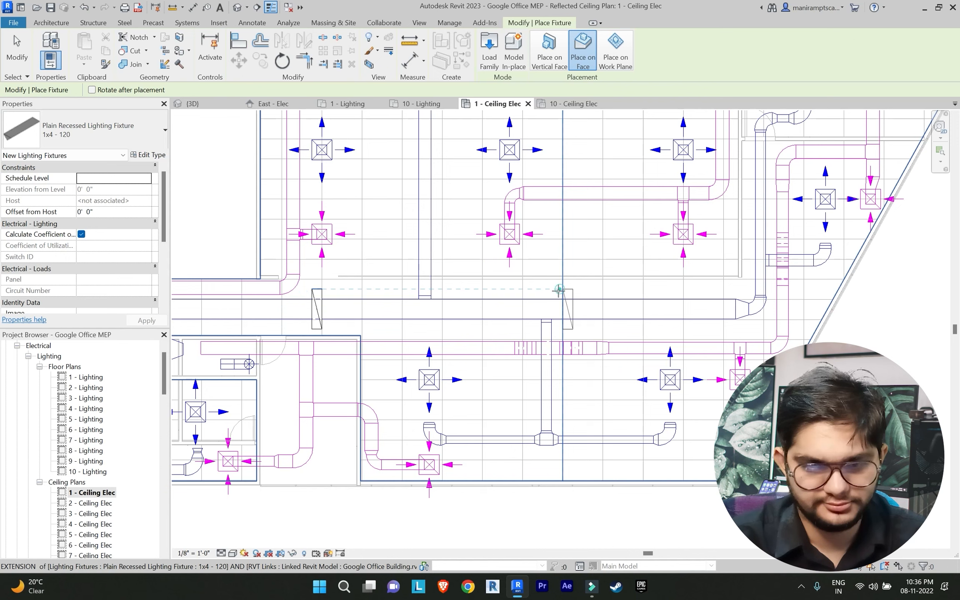
click(558, 289)
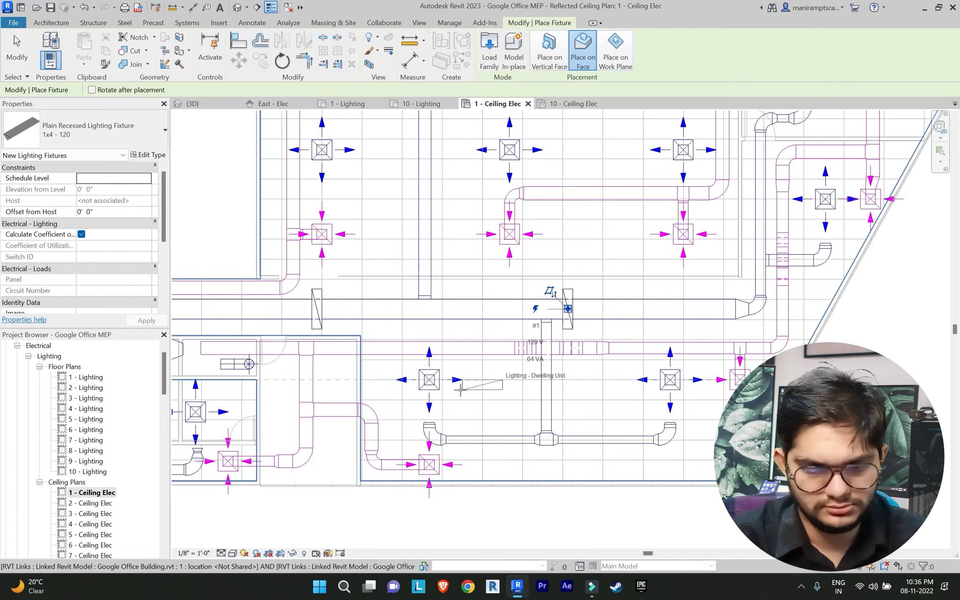
Place four 1x4 - 120 recessed fixtures in the southeast room as two aligned rows, above and below the horizontal branch duct
scroll(460, 389, up, 3)
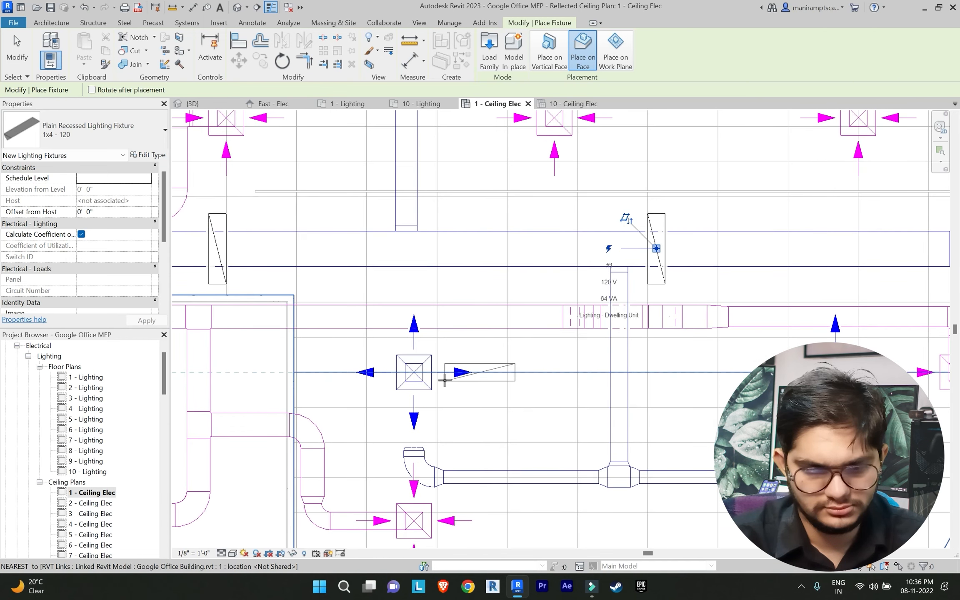
scroll(449, 381, down, 3)
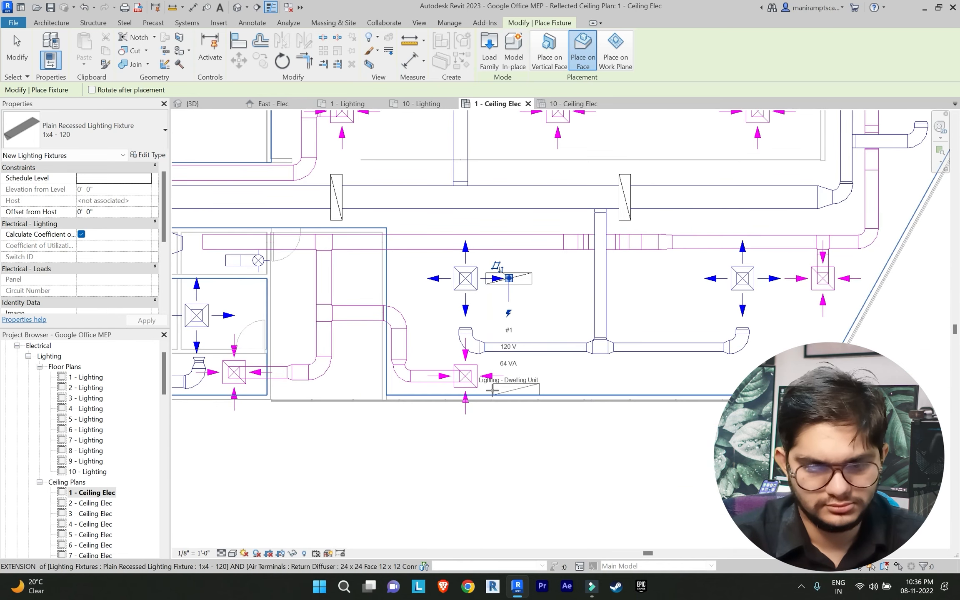
click(488, 372)
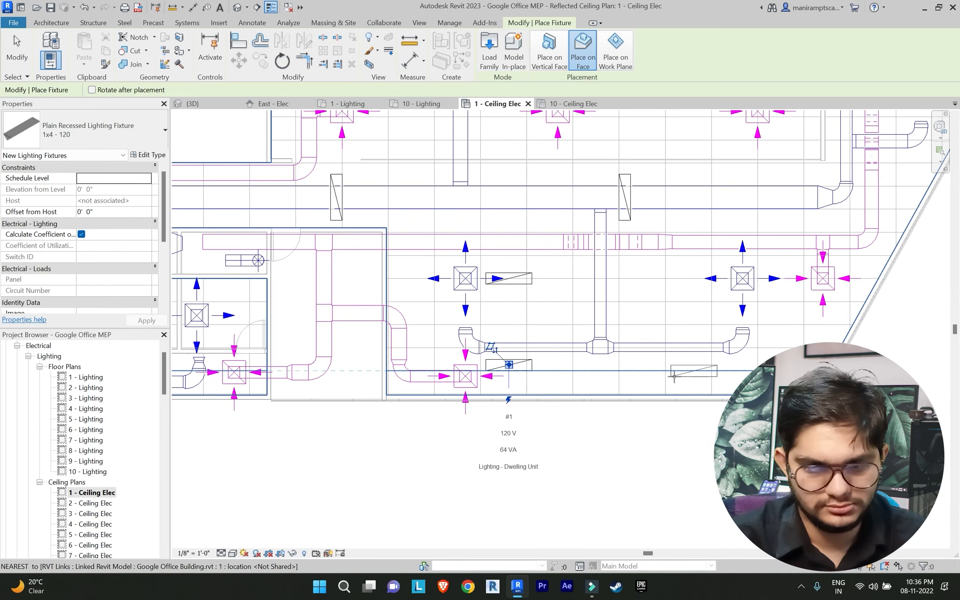
click(688, 365)
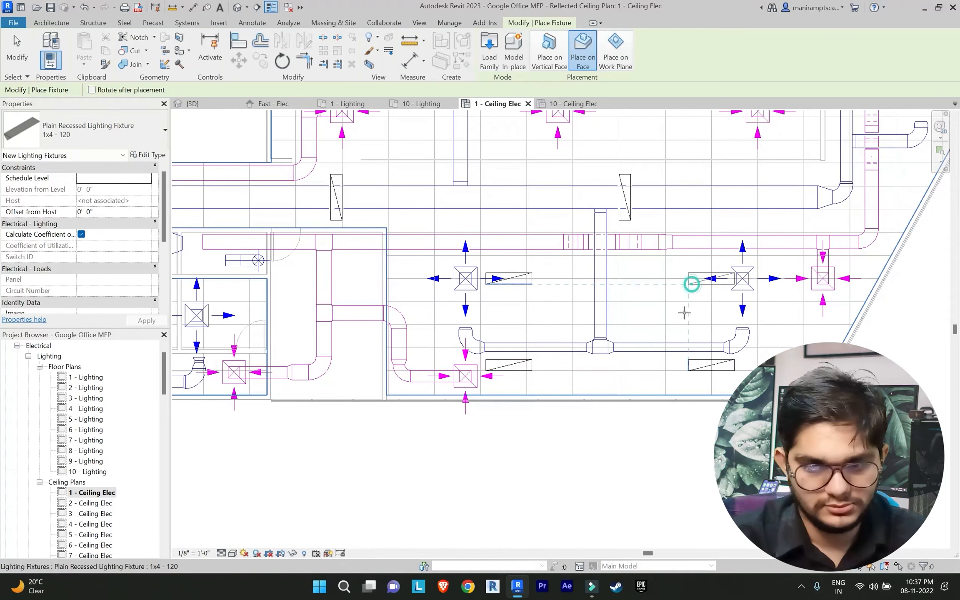
click(695, 278)
Place a 1x4 - 120 recessed fixture directly south of the supply air terminal in the east room beside the slanted wall
scroll(657, 325, down, 2)
middle_drag(627, 262, 608, 293)
middle_drag(680, 263, 650, 319)
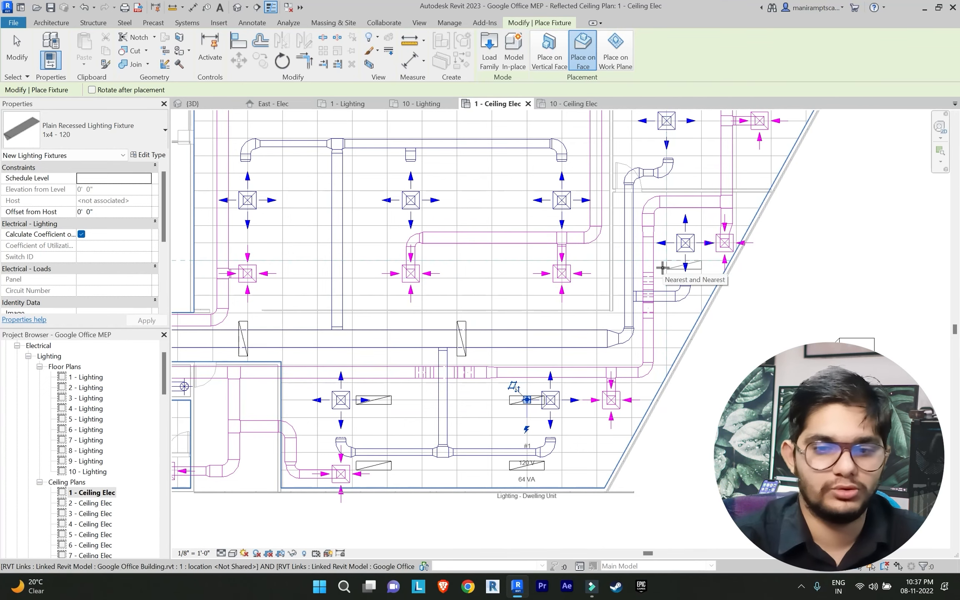
scroll(663, 255, up, 2)
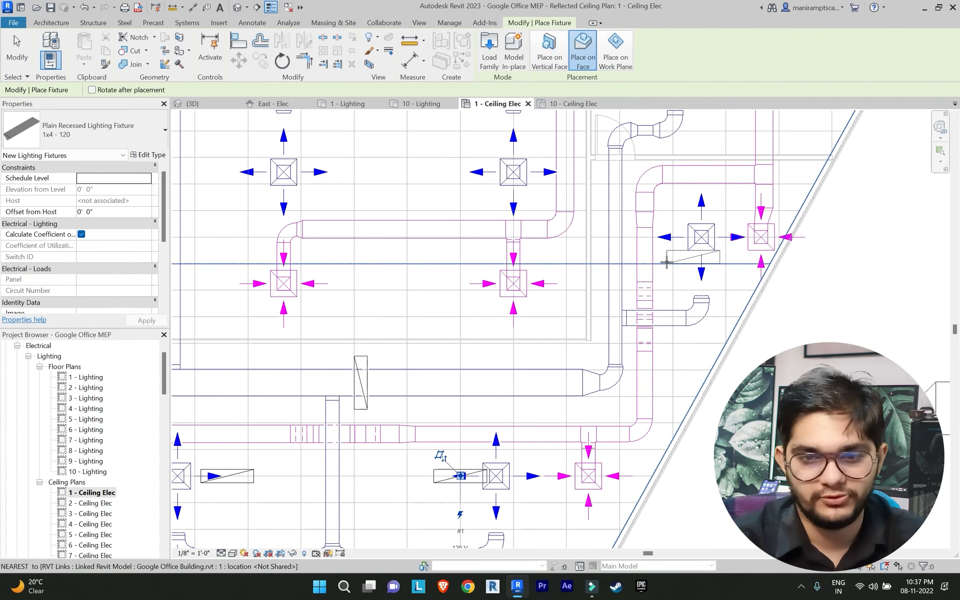
scroll(734, 286, down, 2)
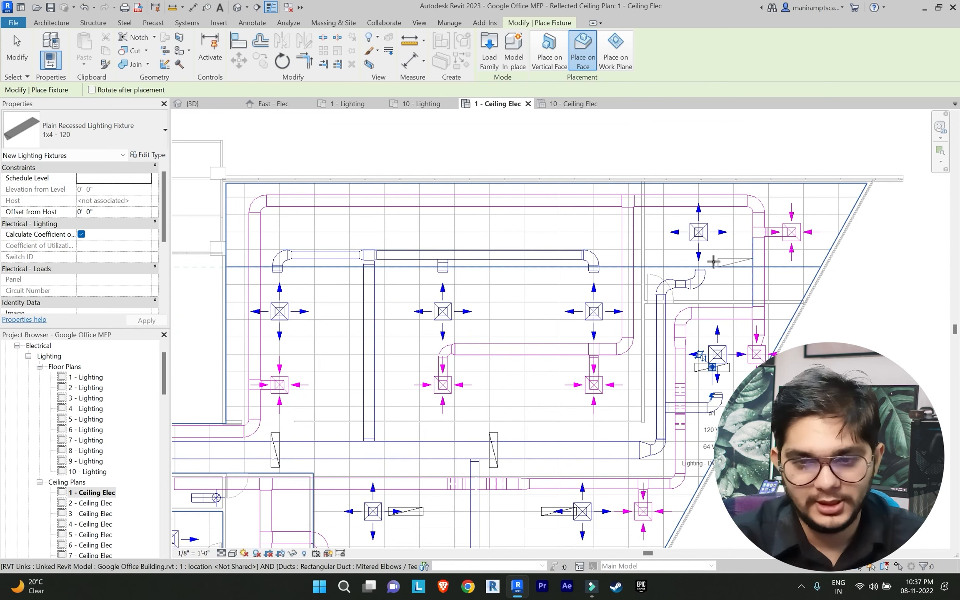
Place a rotated 1x4 - 120 fixture in the northeast room between the supply air terminal and the vertical return duct, and end placement
key(space)
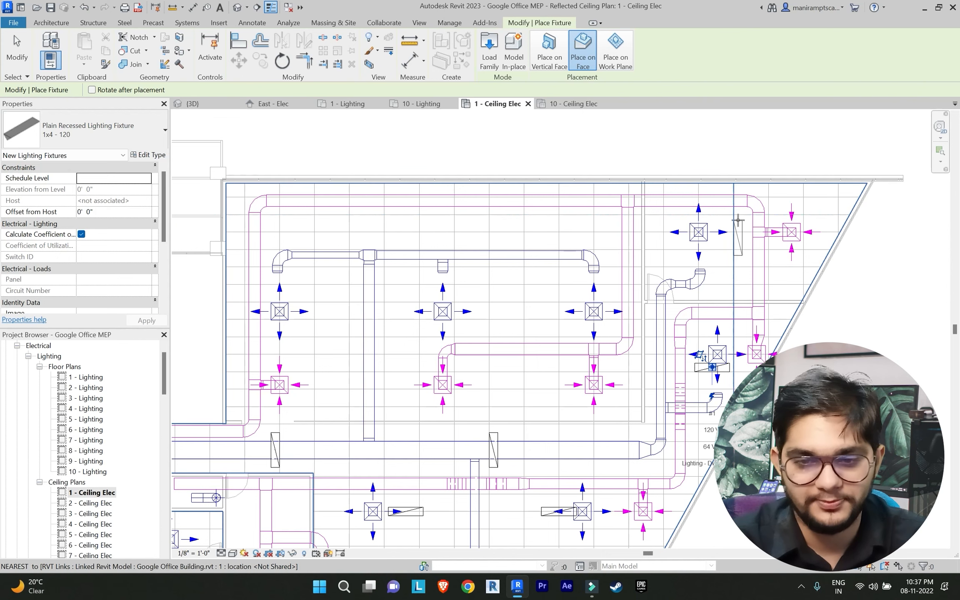
scroll(737, 220, up, 3)
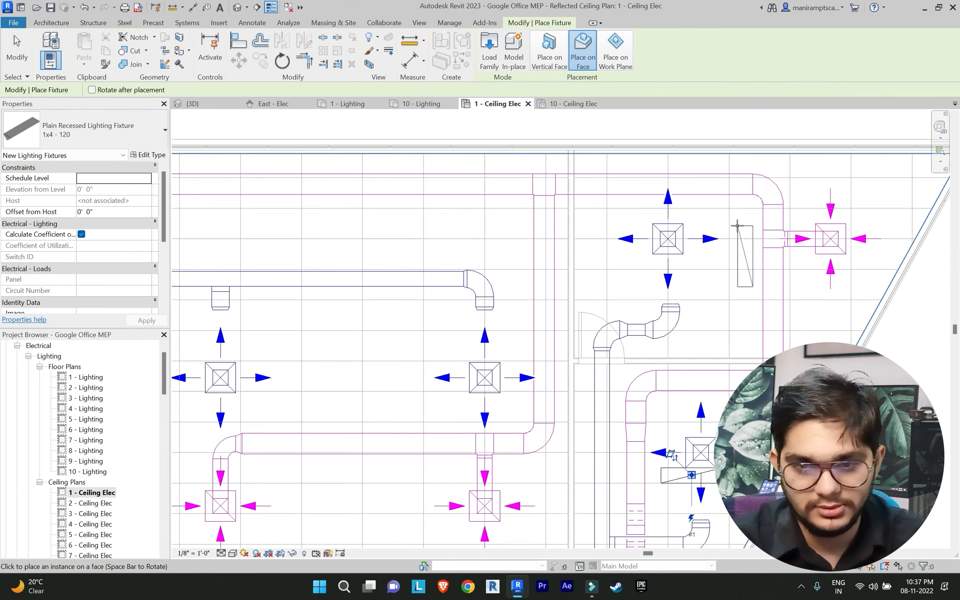
click(736, 225)
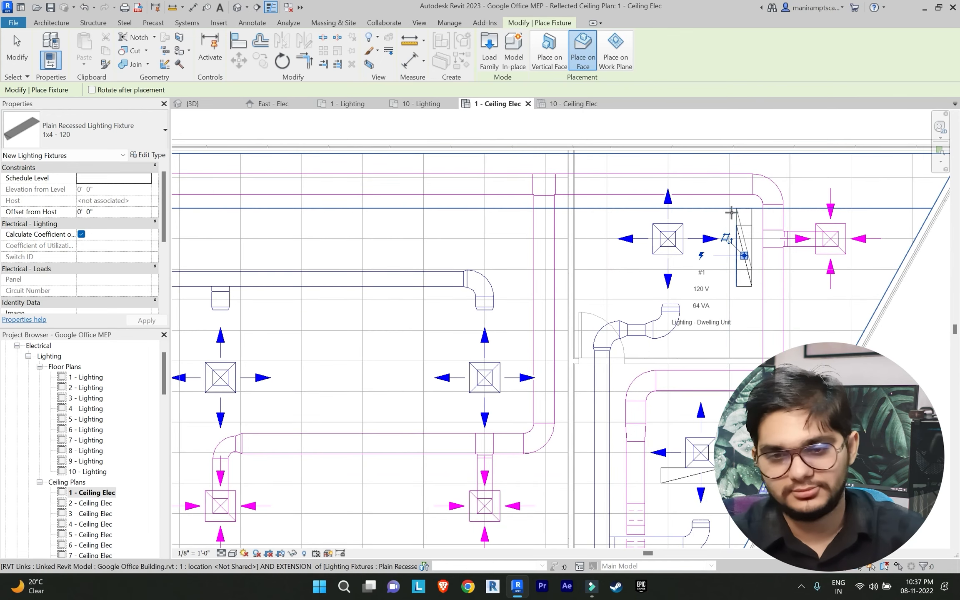
key(Escape)
key(Escape)
scroll(658, 284, down, 5)
scroll(660, 284, down, 3)
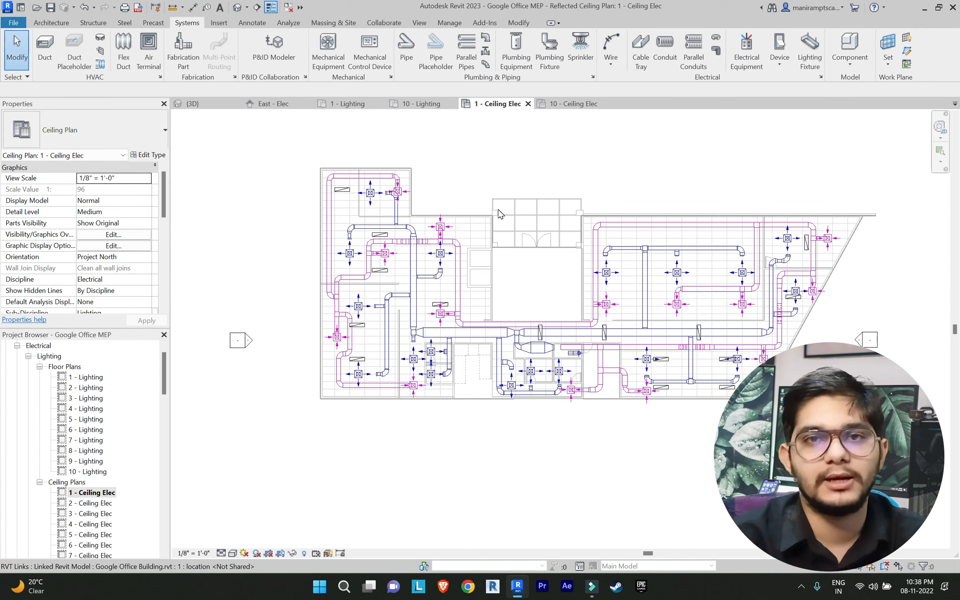
Place a Single Pole lighting switch on the north face of the west part's horizontal partition wall, just south of the return duct
click(779, 63)
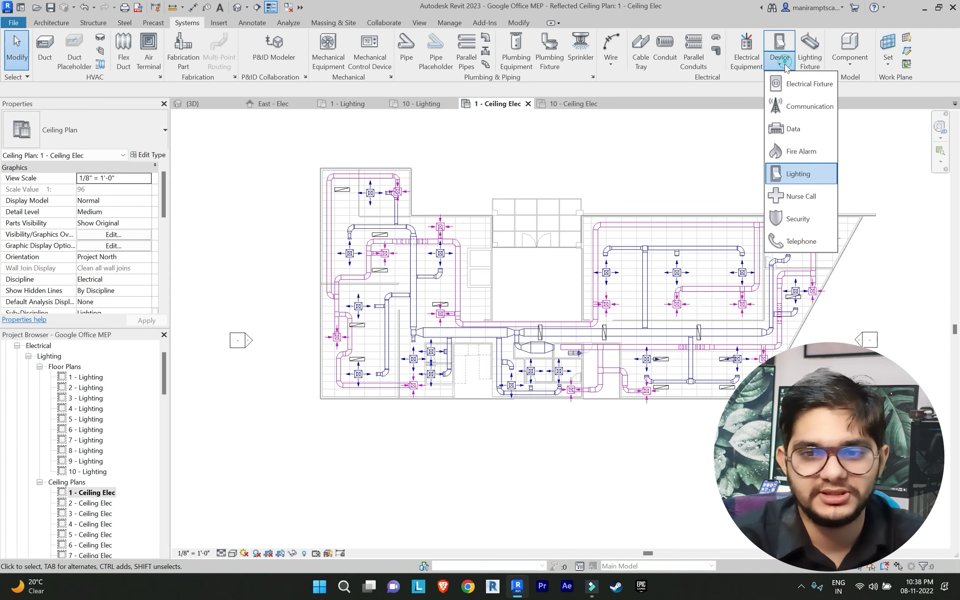
click(801, 172)
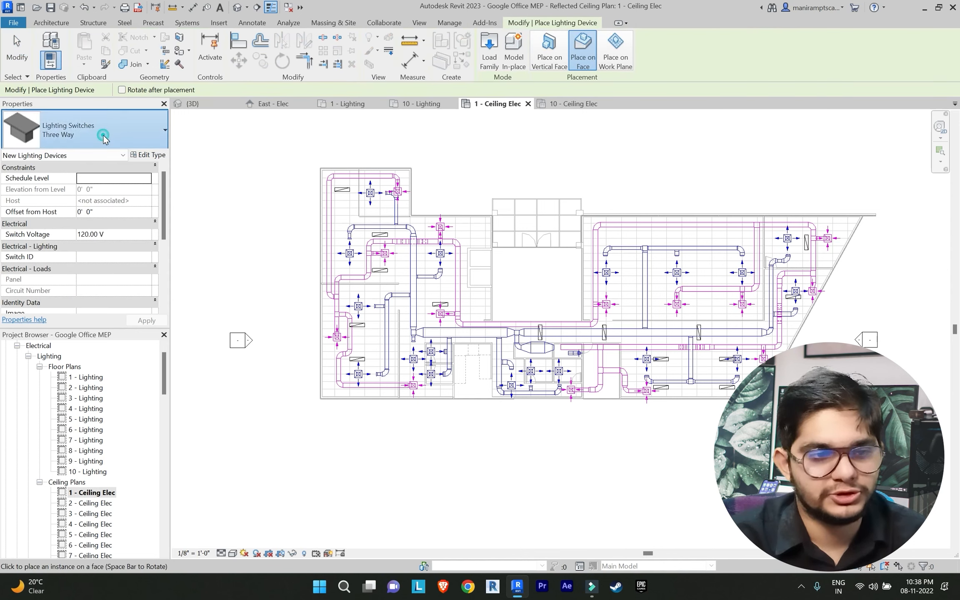
click(103, 136)
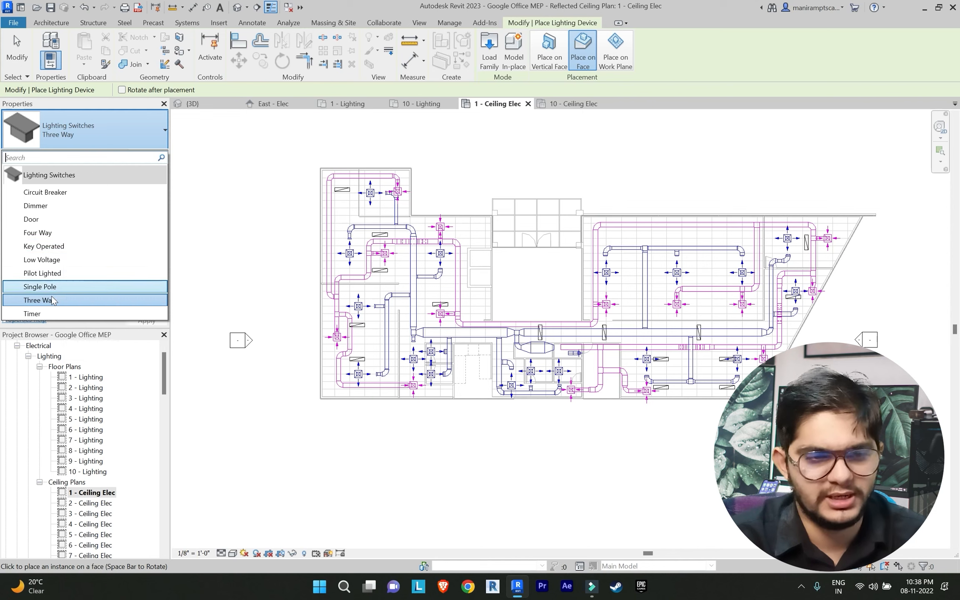
click(70, 287)
scroll(375, 253, up, 6)
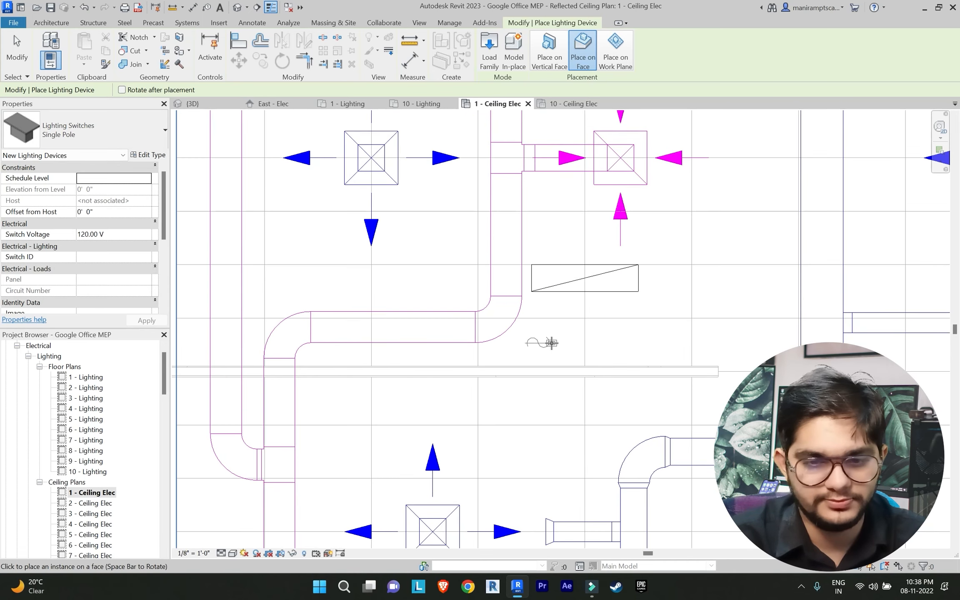
scroll(548, 345, up, 2)
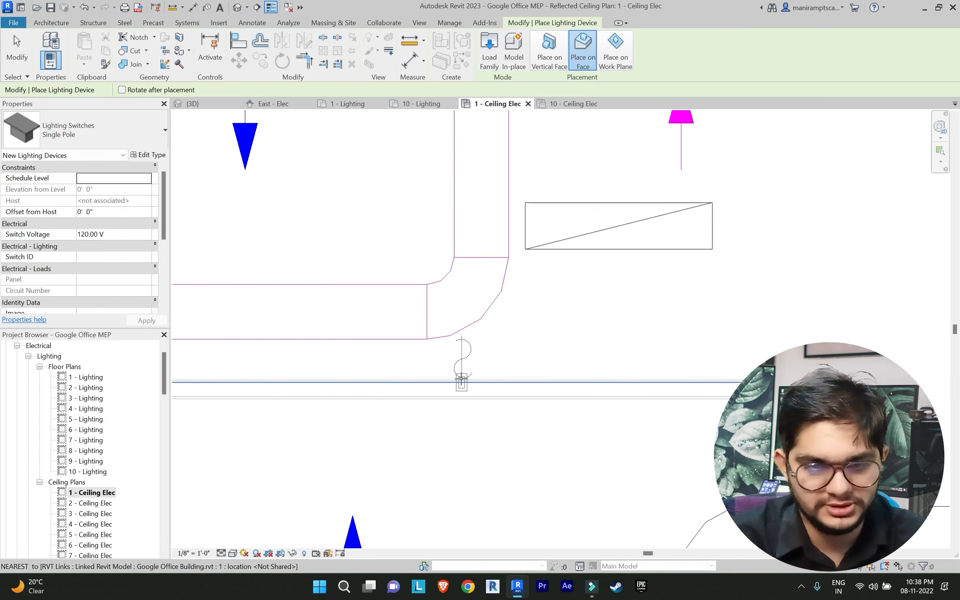
scroll(441, 379, down, 3)
scroll(529, 377, up, 2)
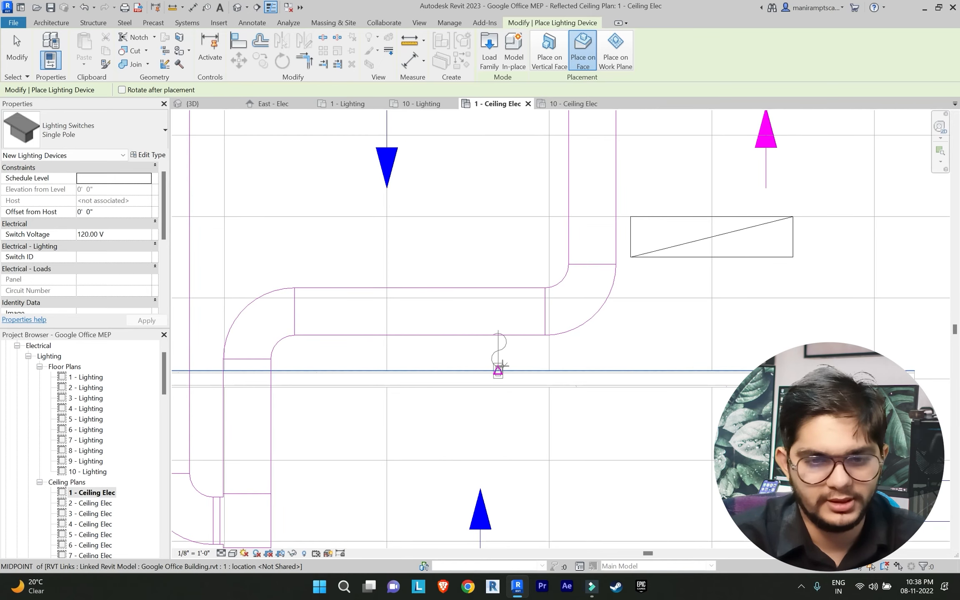
click(498, 369)
Add three more Single Pole switches east of the first on the same partition wall, forming a side-by-side row of four
scroll(506, 370, up, 2)
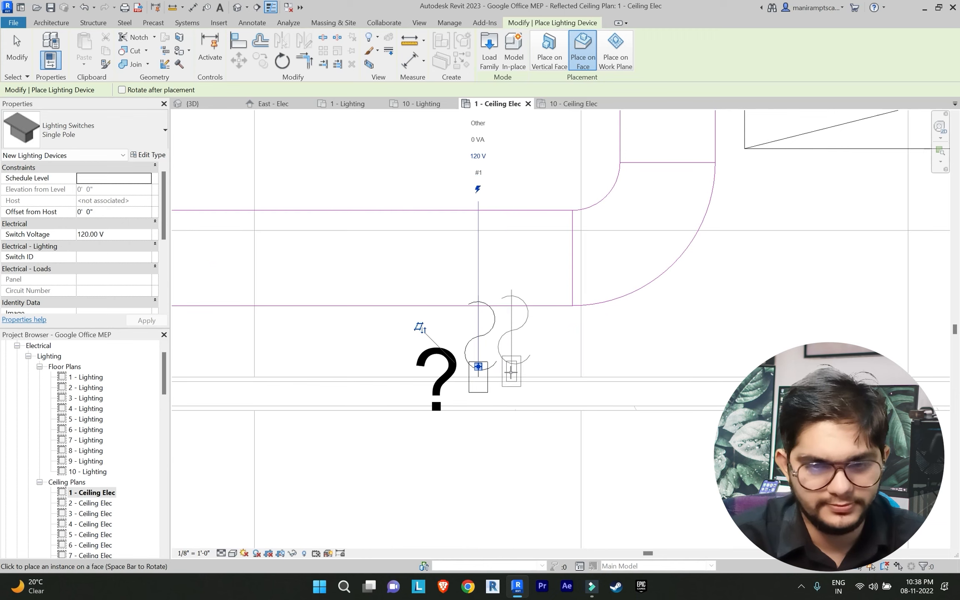
click(507, 375)
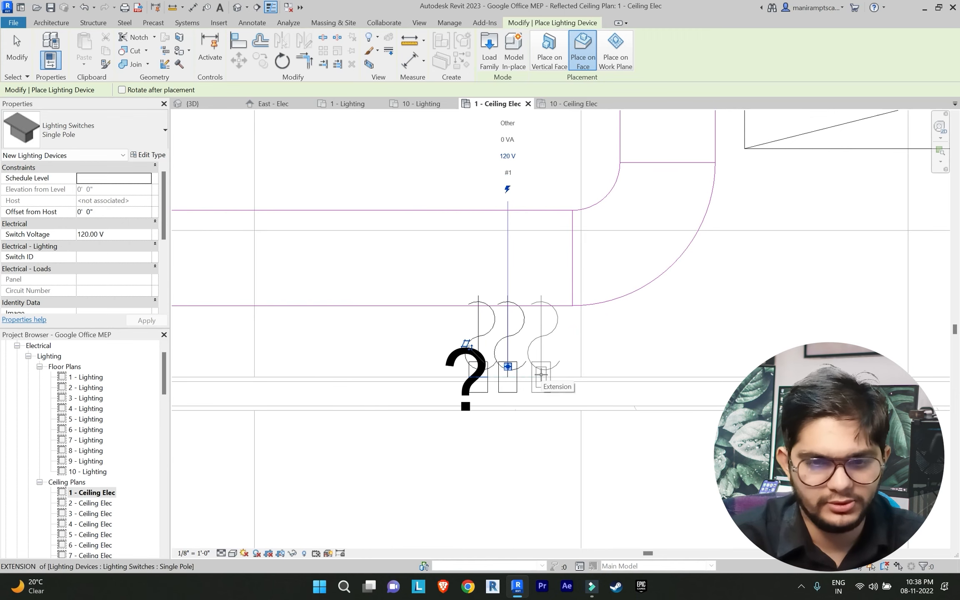
scroll(539, 374, down, 5)
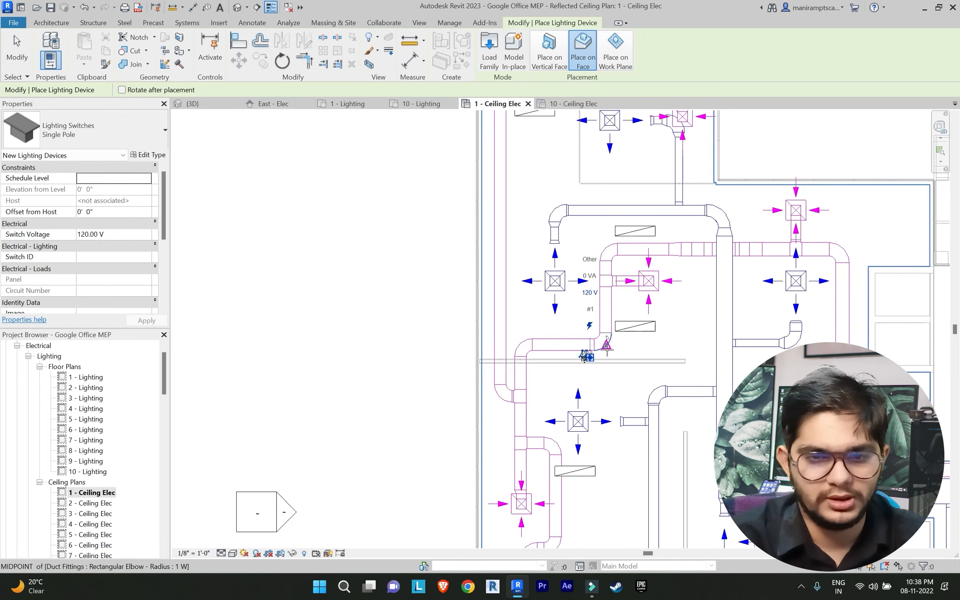
scroll(494, 305, down, 1)
scroll(503, 246, up, 1)
middle_drag(471, 238, 448, 188)
middle_drag(549, 380, 533, 316)
scroll(506, 342, up, 4)
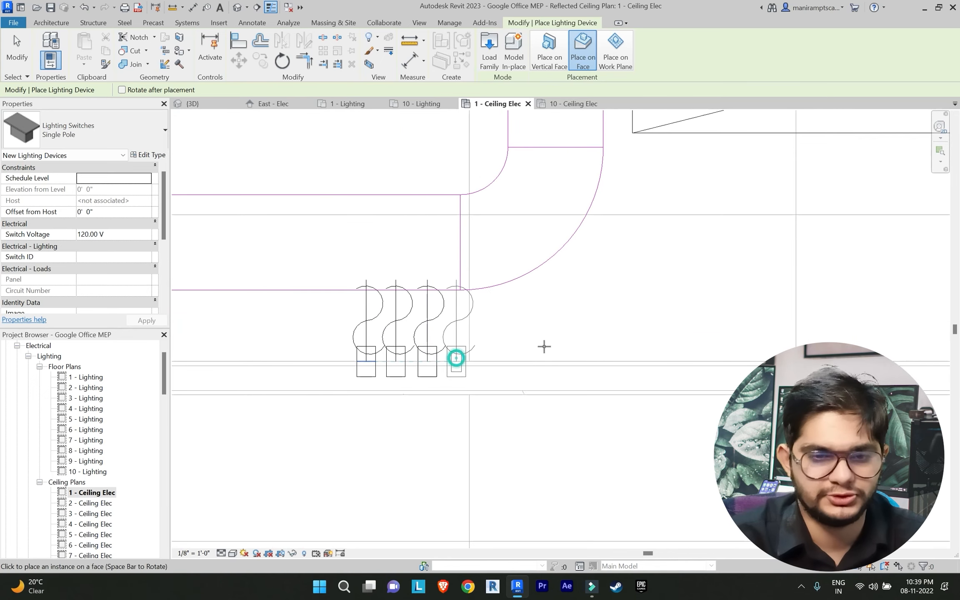
scroll(542, 345, down, 5)
scroll(584, 336, down, 3)
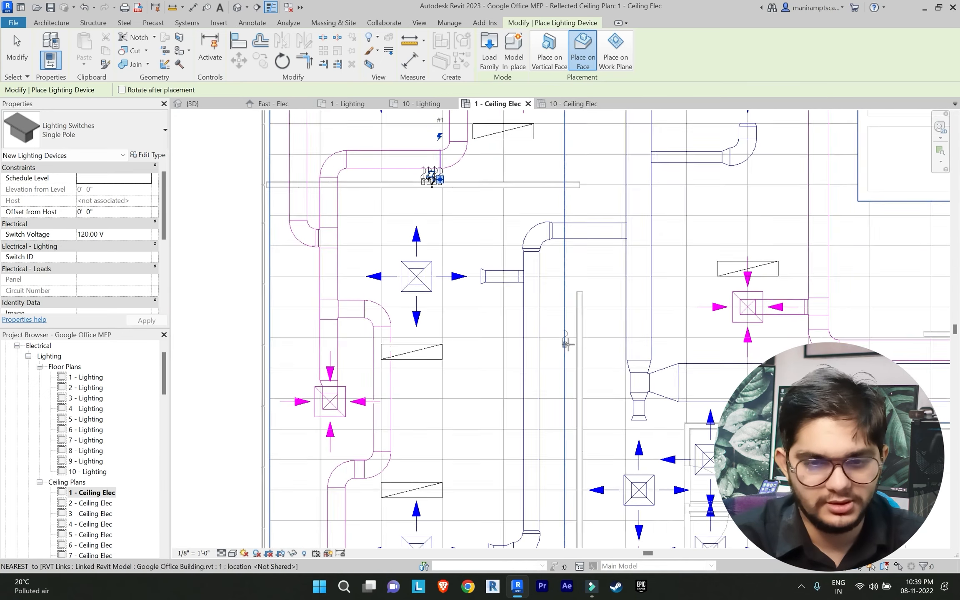
Place two Single Pole lighting switches, one south of the other, on the west face of the vertical partition wall near its north end
scroll(553, 223, up, 6)
scroll(560, 266, up, 1)
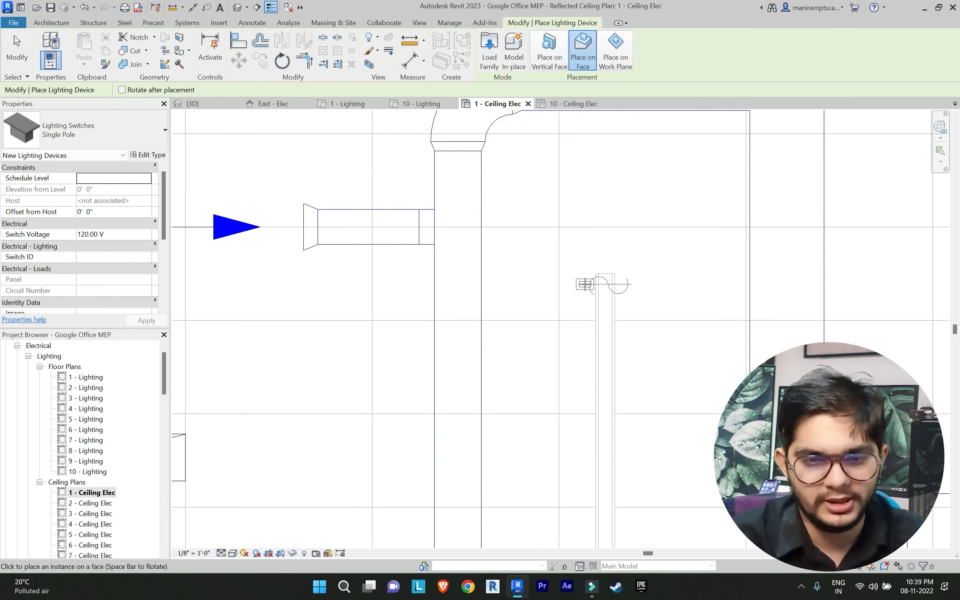
scroll(587, 289, up, 2)
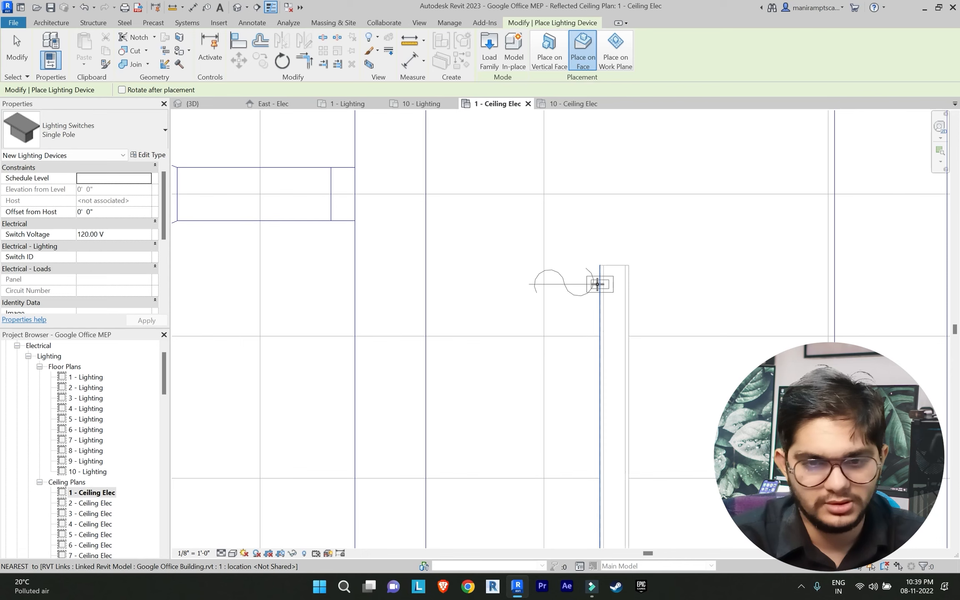
click(598, 375)
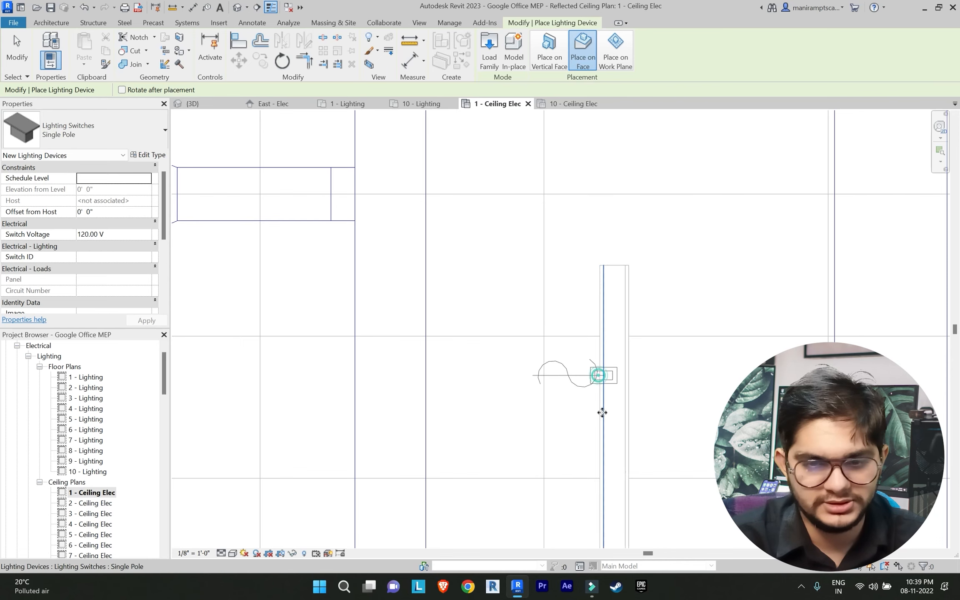
scroll(603, 423, up, 2)
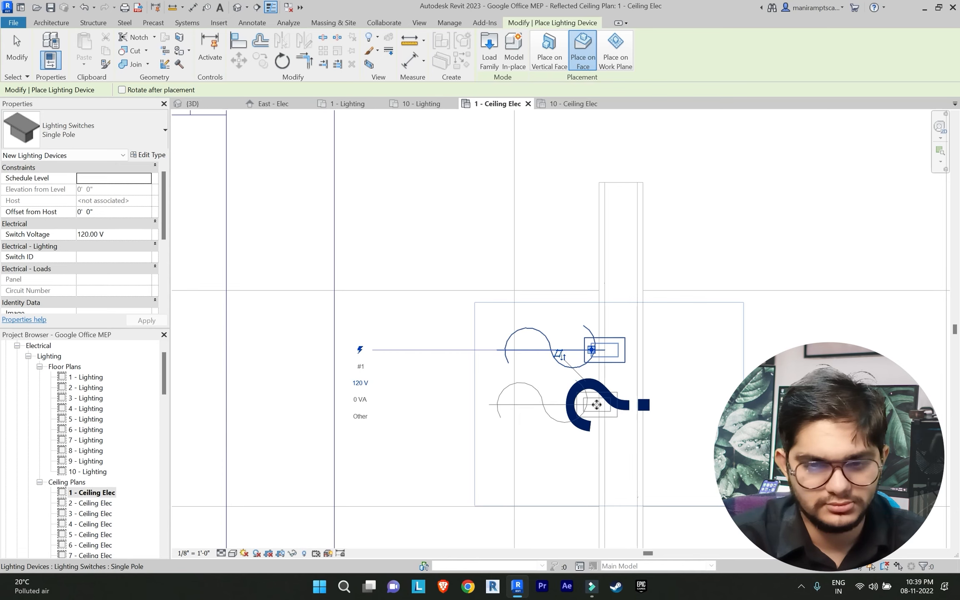
scroll(668, 391, down, 6)
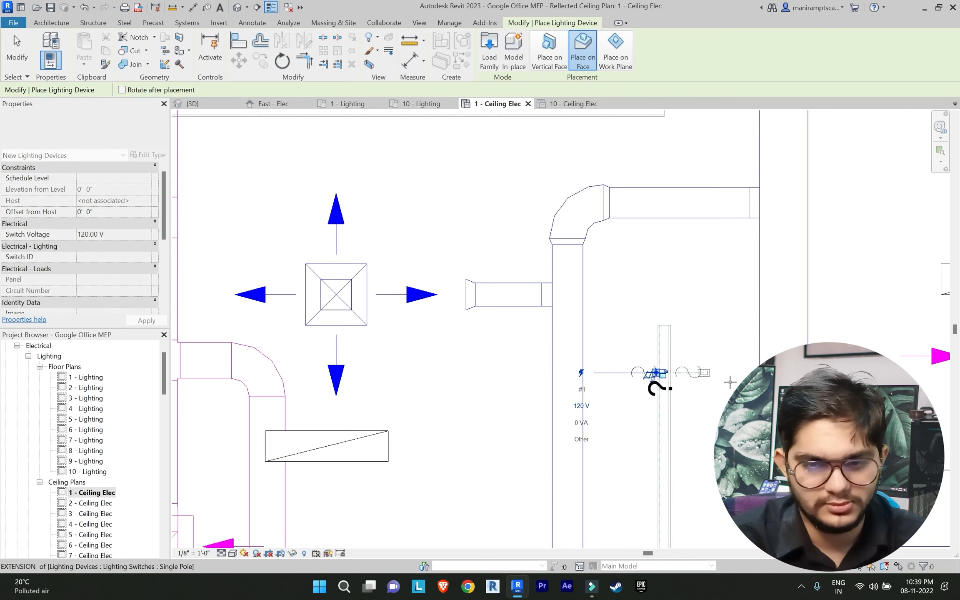
scroll(673, 399, up, 3)
scroll(672, 399, up, 3)
scroll(635, 450, down, 1)
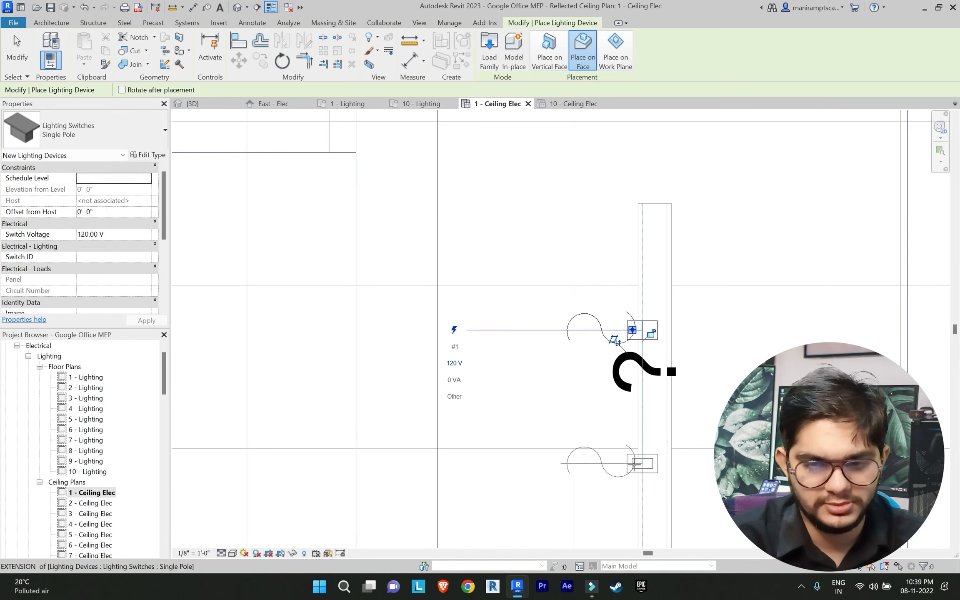
click(637, 471)
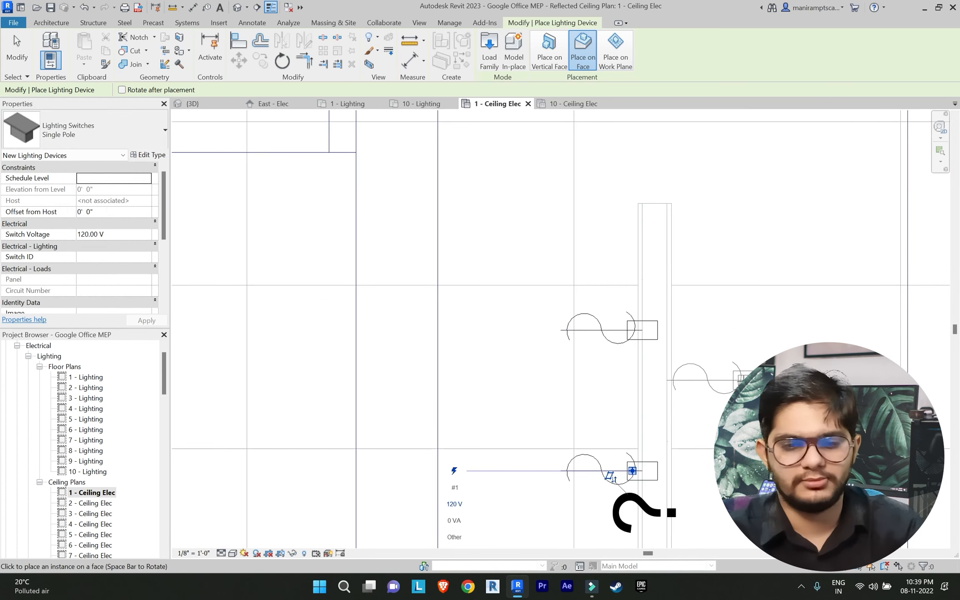
Nudge the southern switch on the vertical partition wall north until it sits just below the other switch
key(Escape)
click(638, 464)
key(Up)
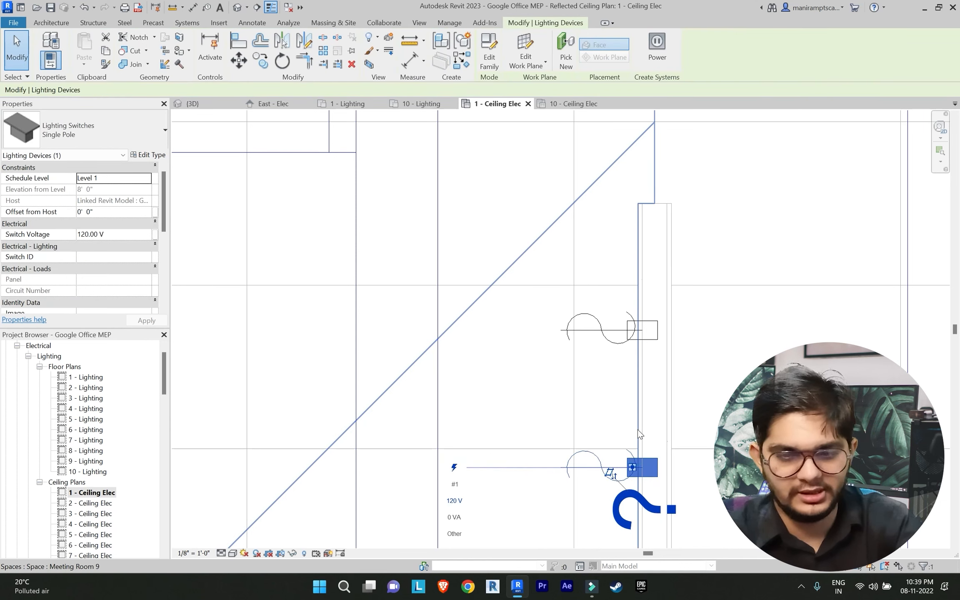
key(Up)
key(Up)
key(Up)
key(Up)
key(Up)
key(Up)
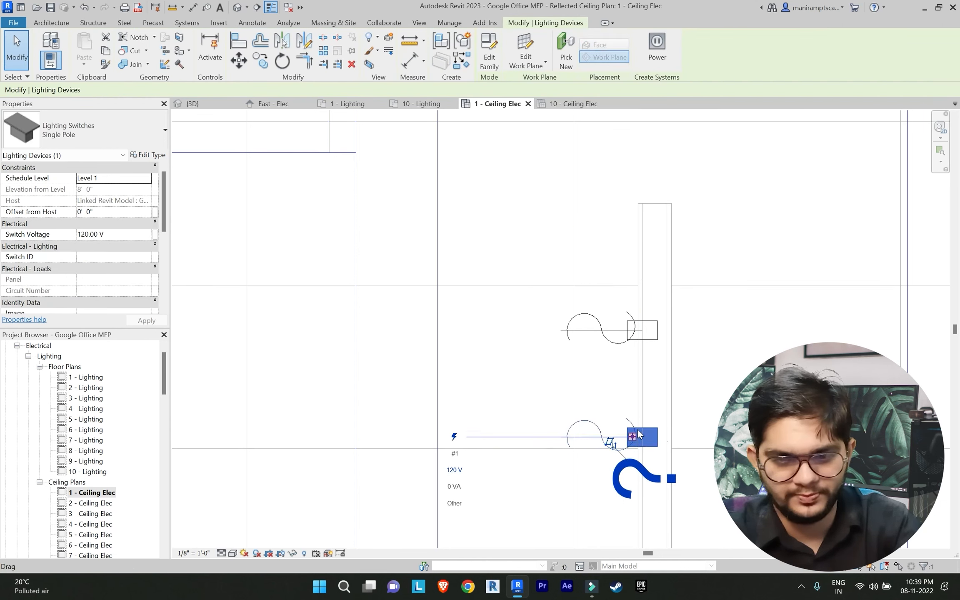
key(Up)
key(Up)
key(Up)
key(Up)
key(Up)
key(Up)
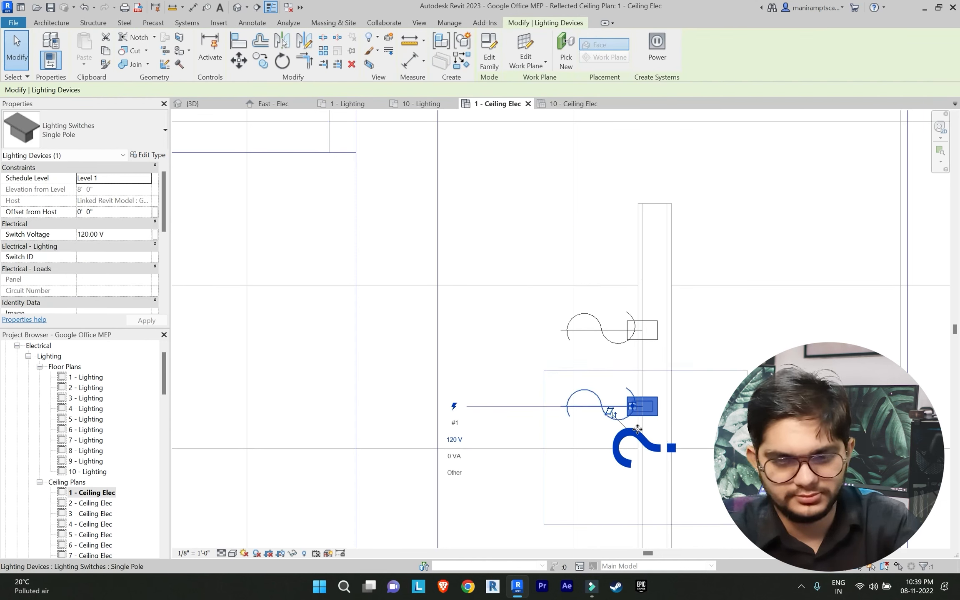
key(Up)
key(Up)
key(Up)
key(Up)
key(Up)
key(Up)
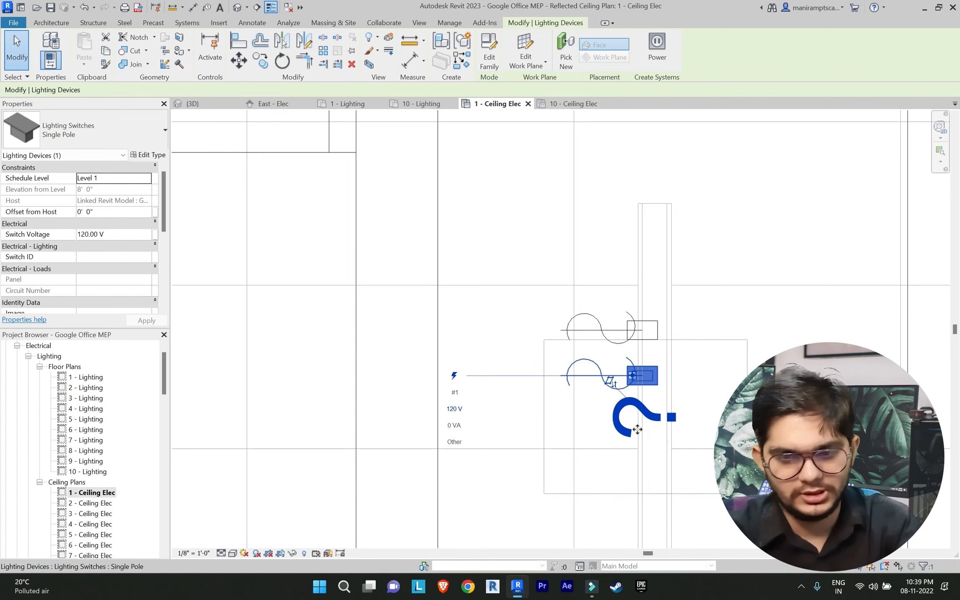
key(Escape)
Open the 3D view and examine how the lighting switches sit on the level 1 partition walls
scroll(442, 245, down, 5)
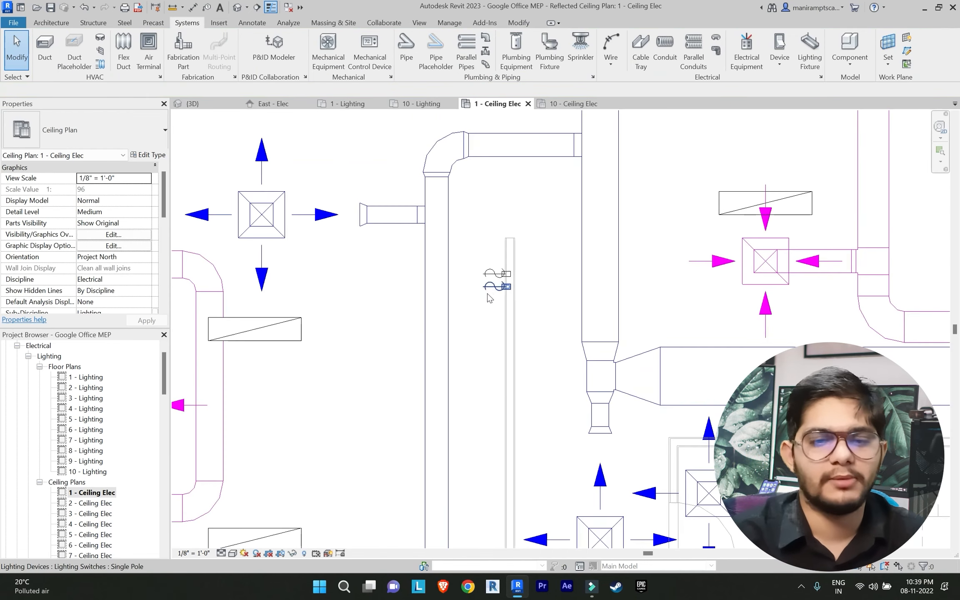
scroll(477, 289, down, 3)
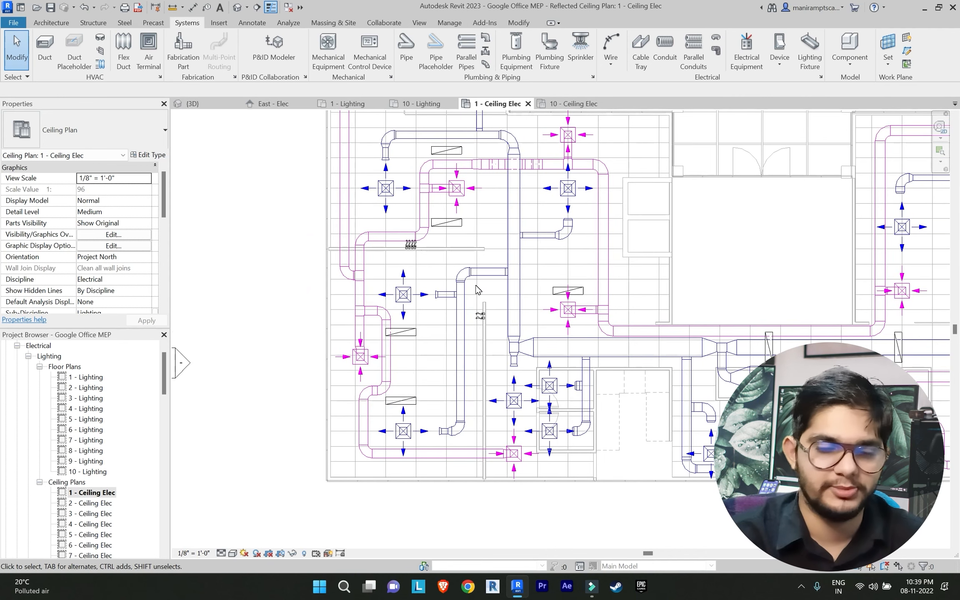
click(419, 23)
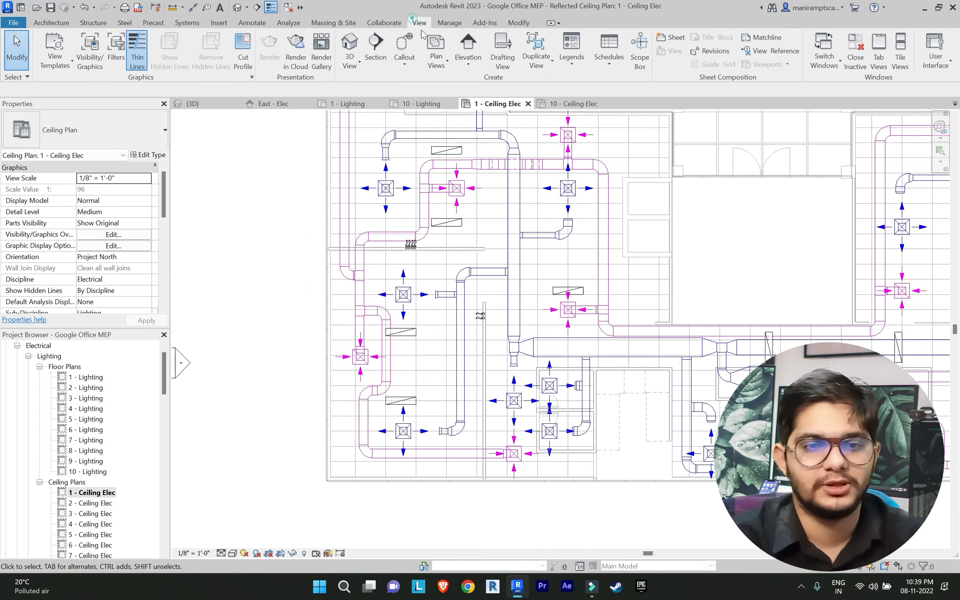
click(350, 43)
scroll(544, 210, up, 3)
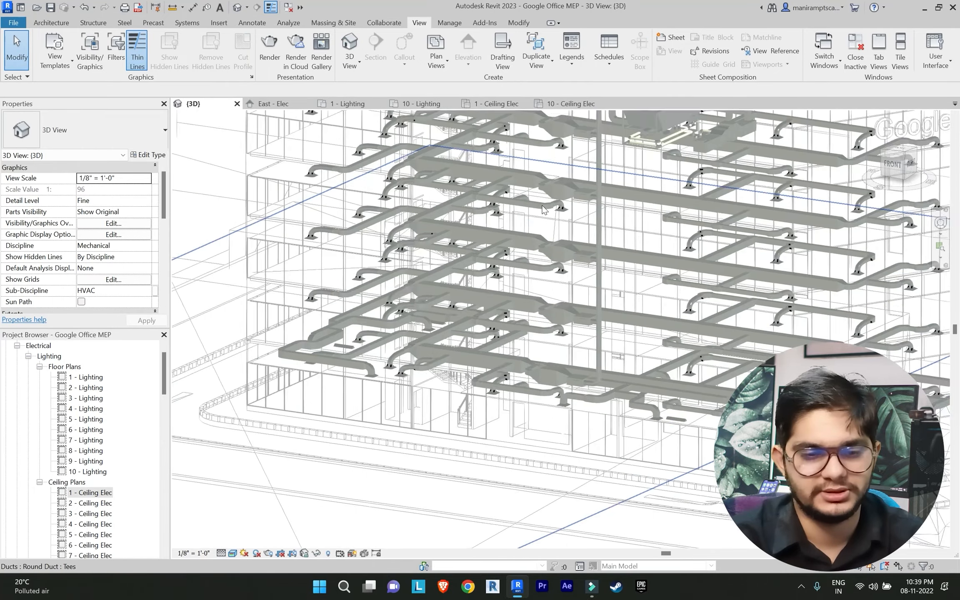
scroll(350, 248, up, 2)
shift+middle_drag(349, 249, 525, 264)
scroll(526, 264, down, 4)
scroll(665, 309, up, 4)
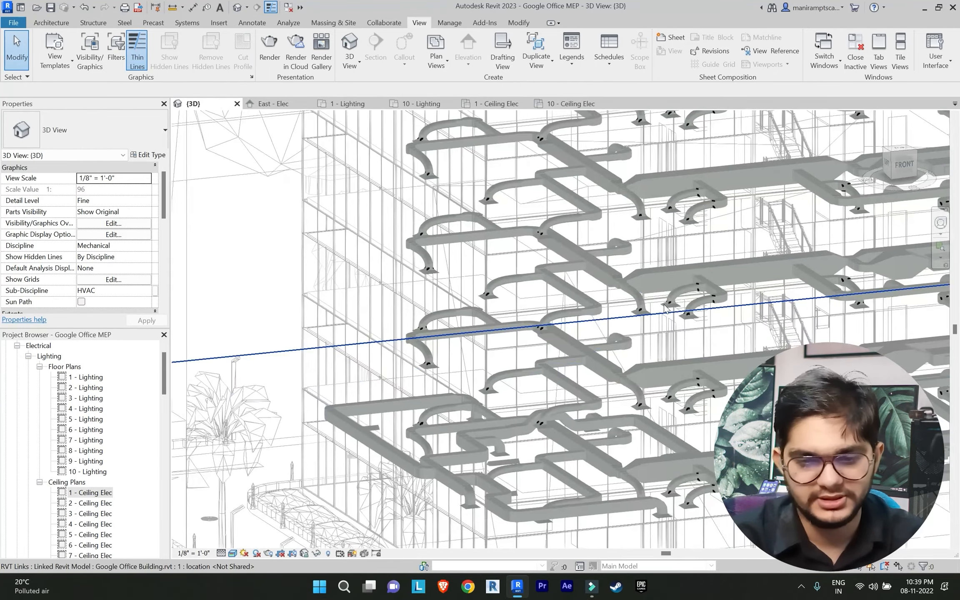
middle_drag(665, 309, 475, 246)
scroll(476, 246, down, 3)
scroll(565, 363, up, 4)
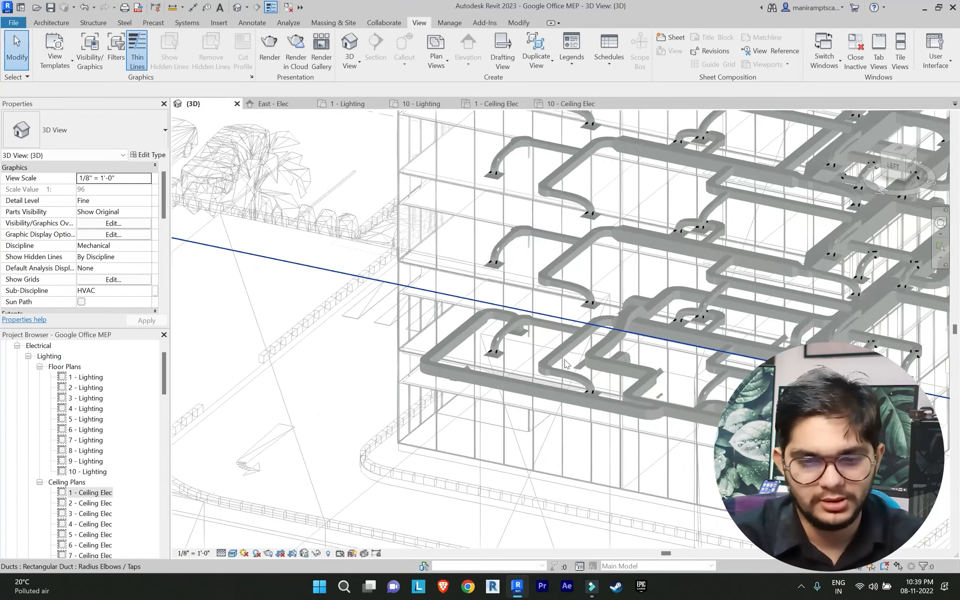
scroll(575, 410, up, 3)
shift+middle_drag(553, 313, 606, 467)
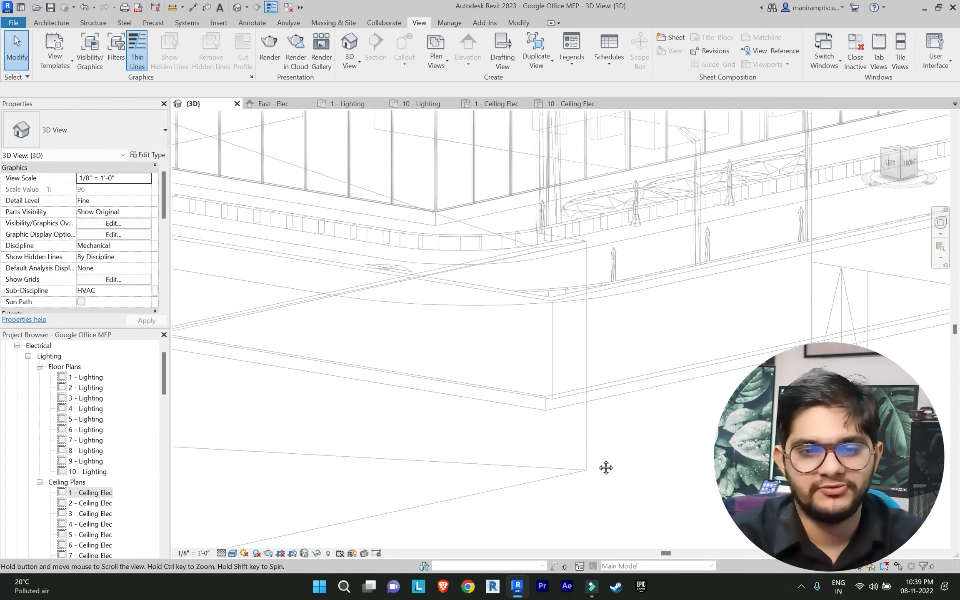
scroll(583, 250, up, 3)
middle_drag(558, 217, 532, 317)
scroll(567, 403, down, 4)
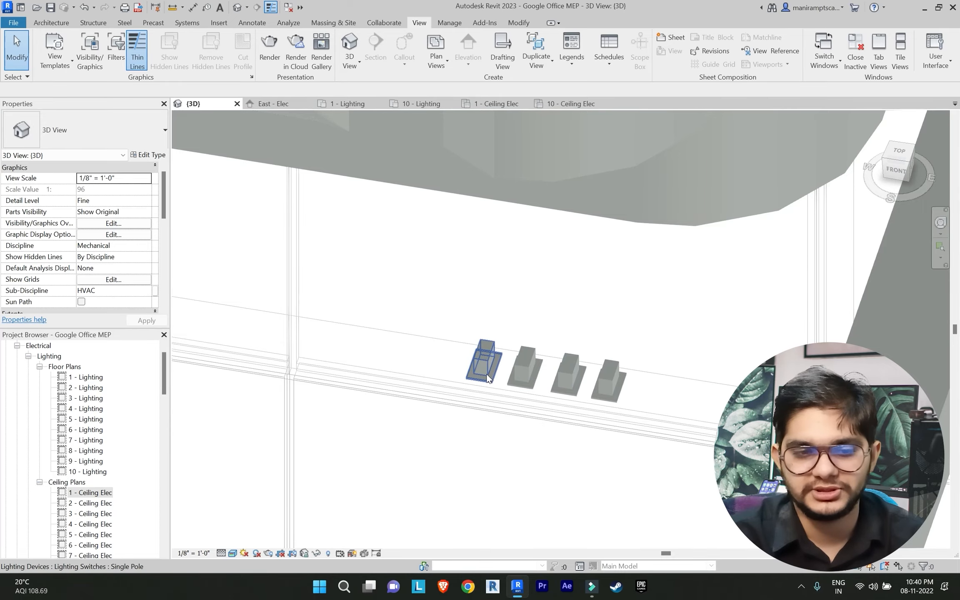
scroll(486, 373, down, 3)
shift+middle_drag(460, 363, 523, 125)
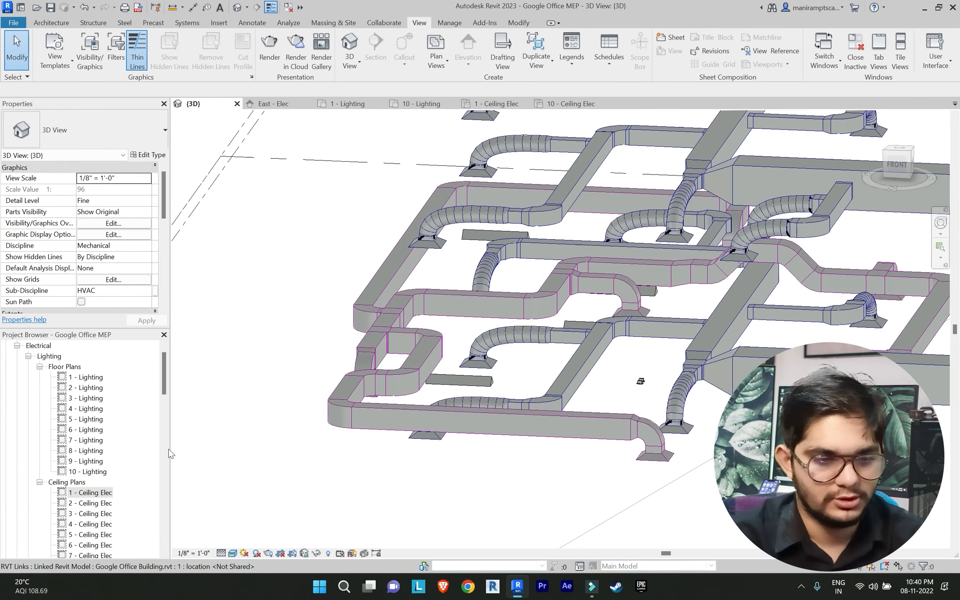
In the 1 - Ceiling Elec plan, delete the four switches on the horizontal partition wall and the two on the vertical partition wall
double_click(95, 494)
scroll(441, 368, down, 3)
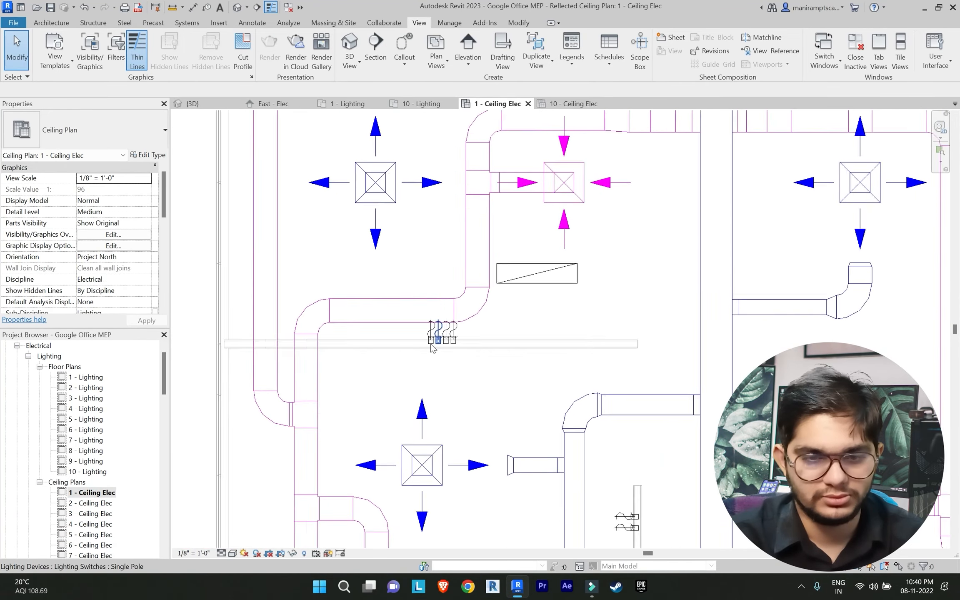
scroll(432, 344, up, 5)
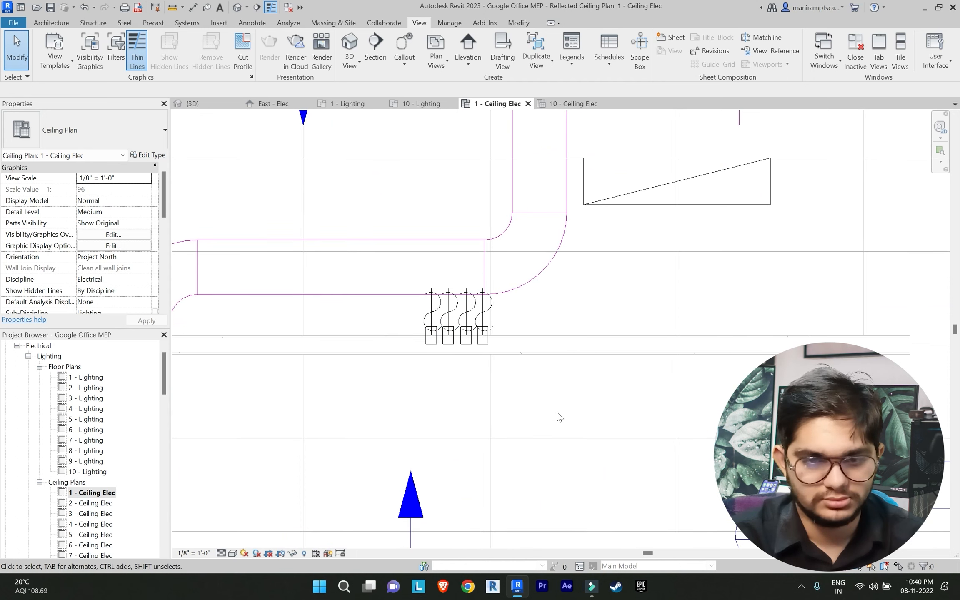
mouse_move(557, 412)
mouse_down()
mouse_move(427, 315)
mouse_move(558, 397)
mouse_up()
drag(380, 258, 563, 392)
key(Escape)
scroll(560, 390, down, 5)
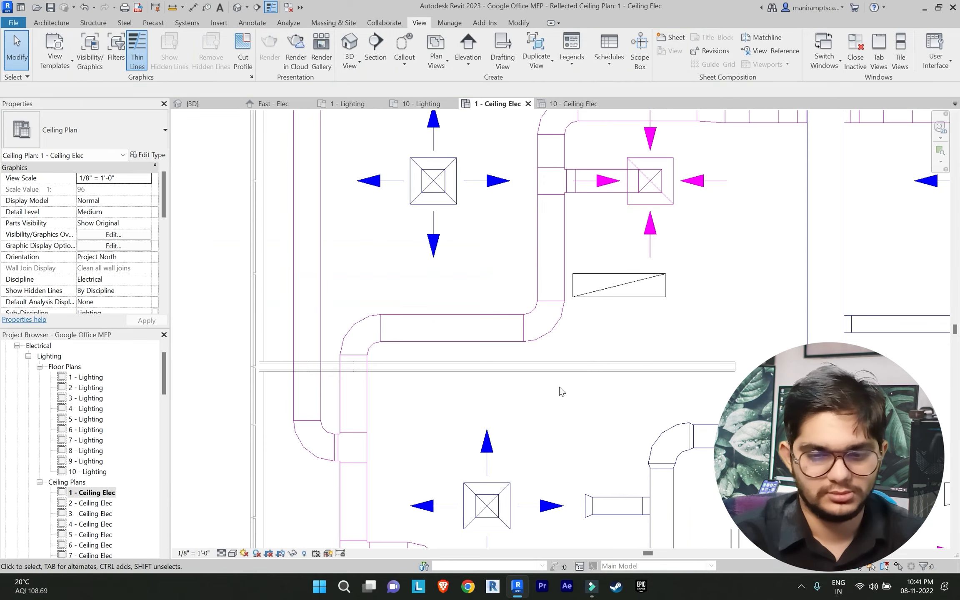
scroll(550, 323, up, 4)
drag(504, 300, 609, 386)
key(Delete)
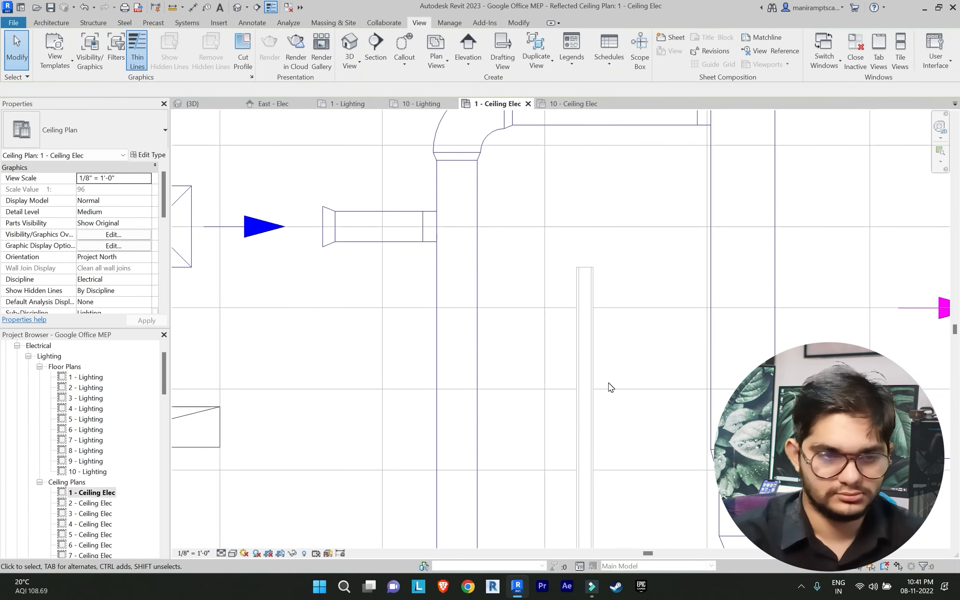
Open the 1 - Lighting floor plan at the building's west rooms
double_click(94, 377)
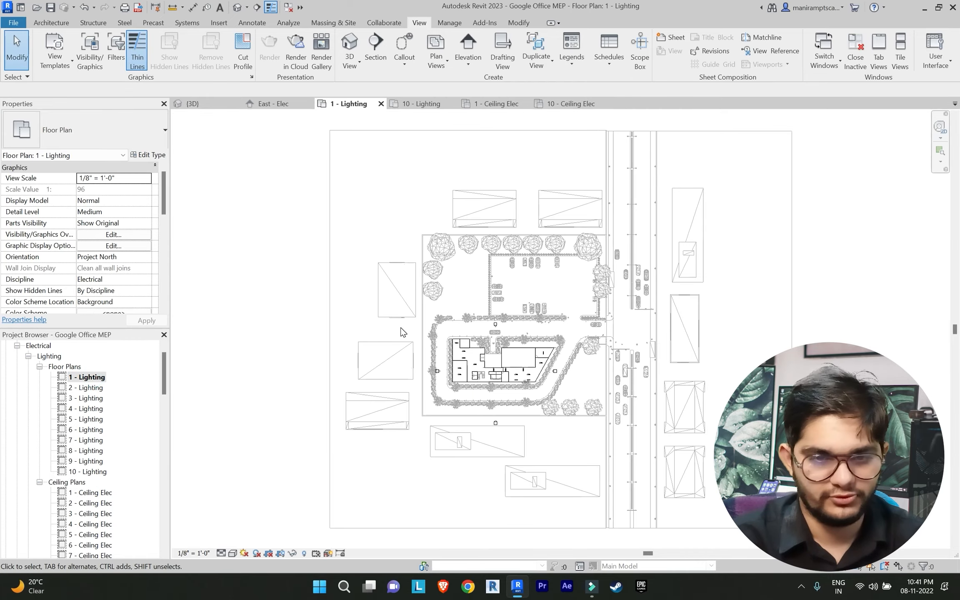
scroll(402, 332, up, 8)
middle_drag(413, 355, 500, 286)
scroll(500, 286, up, 2)
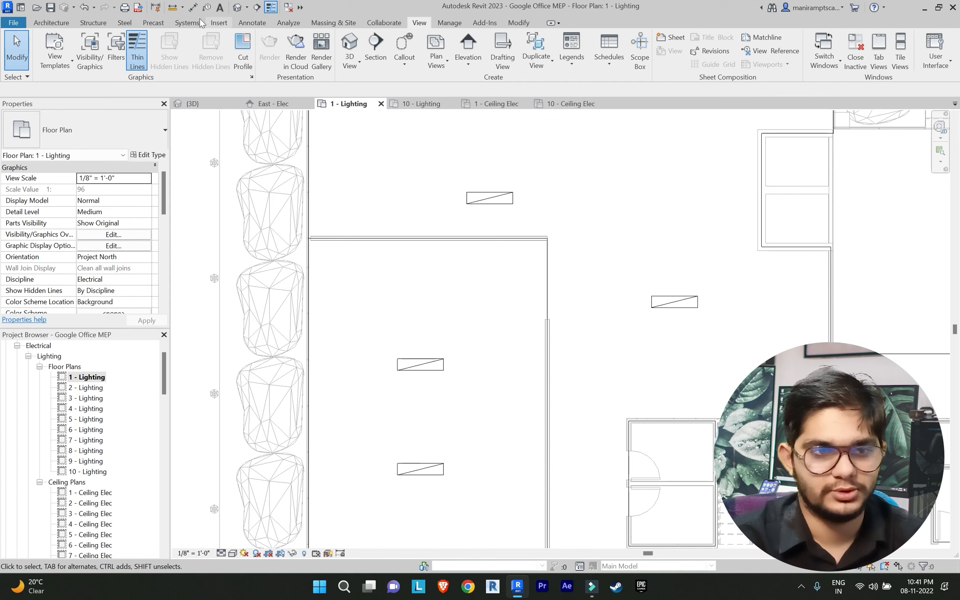
Place a Single Pole lighting switch, hosted on a vertical face, on the north face of the west part's horizontal partition wall
click(183, 23)
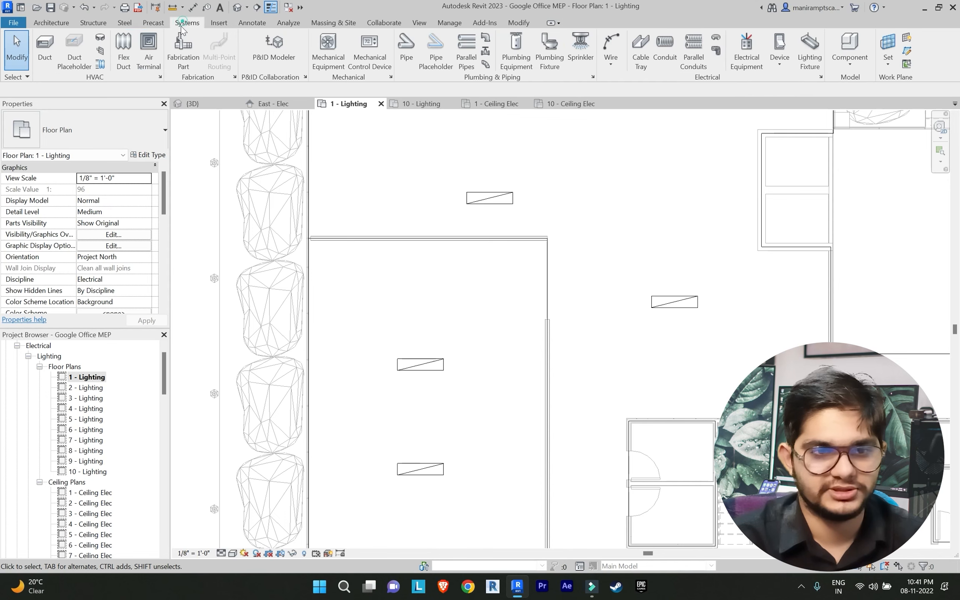
click(779, 67)
click(795, 182)
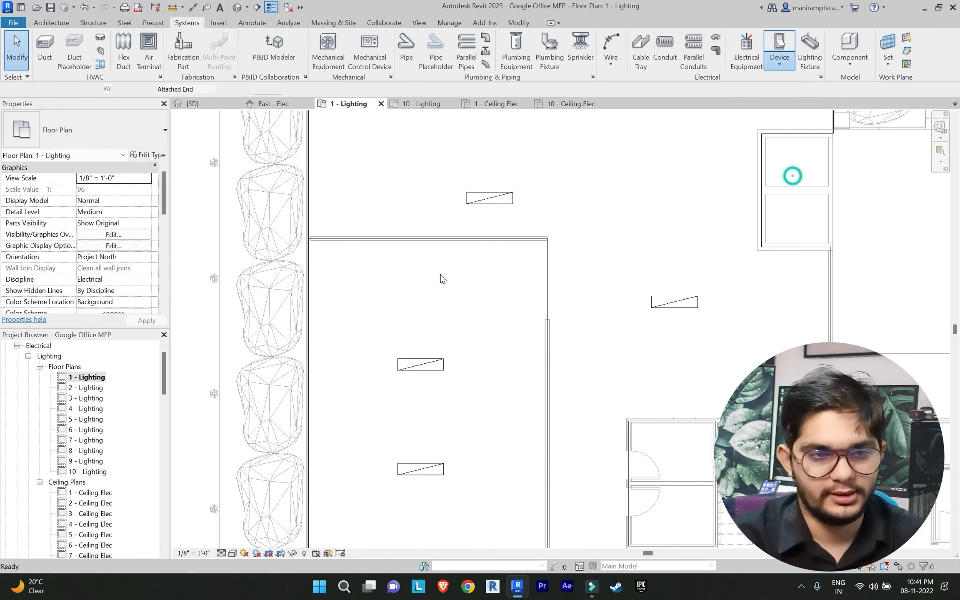
scroll(490, 261, up, 6)
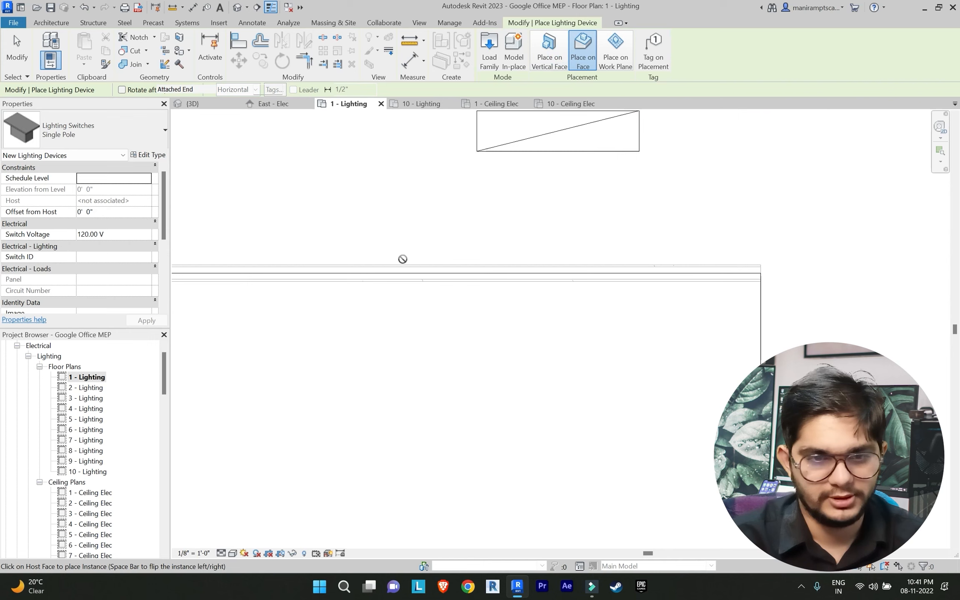
scroll(387, 270, down, 1)
middle_drag(387, 271, 554, 282)
scroll(527, 279, up, 1)
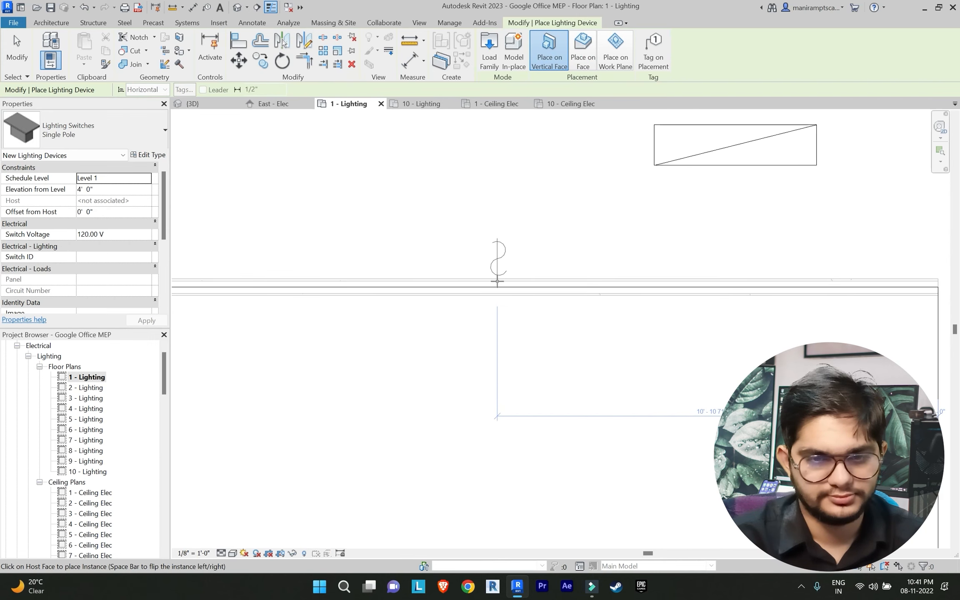
click(497, 282)
Add three more Single Pole switches east of the first on the horizontal partition wall, forming an evenly spaced row of four
scroll(498, 280, up, 1)
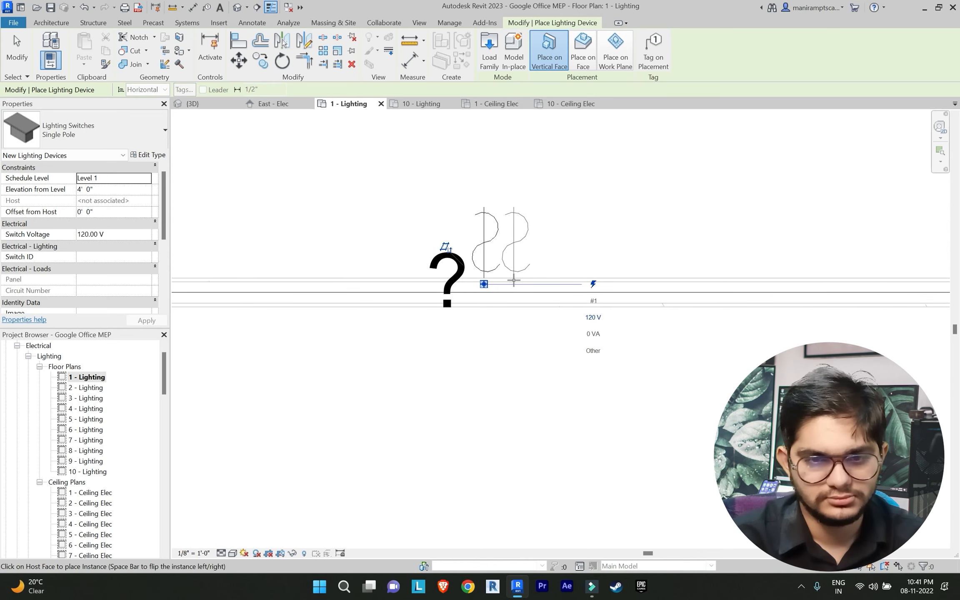
click(514, 280)
click(543, 280)
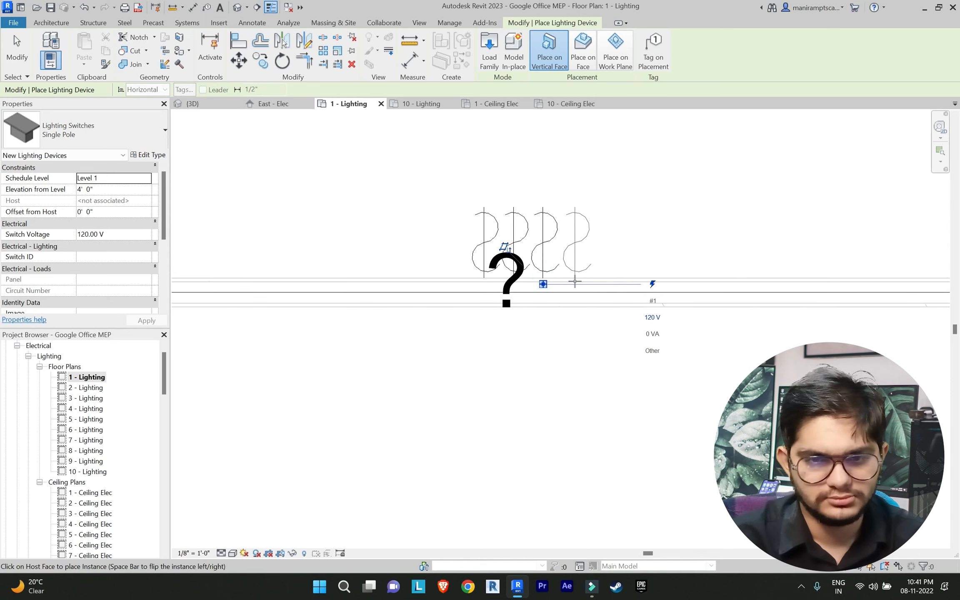
click(575, 281)
Place two vertical-face Single Pole switches close together on the west face of the vertical partition wall, just below its north end
scroll(698, 238, down, 3)
middle_drag(730, 260, 540, 163)
scroll(641, 242, up, 4)
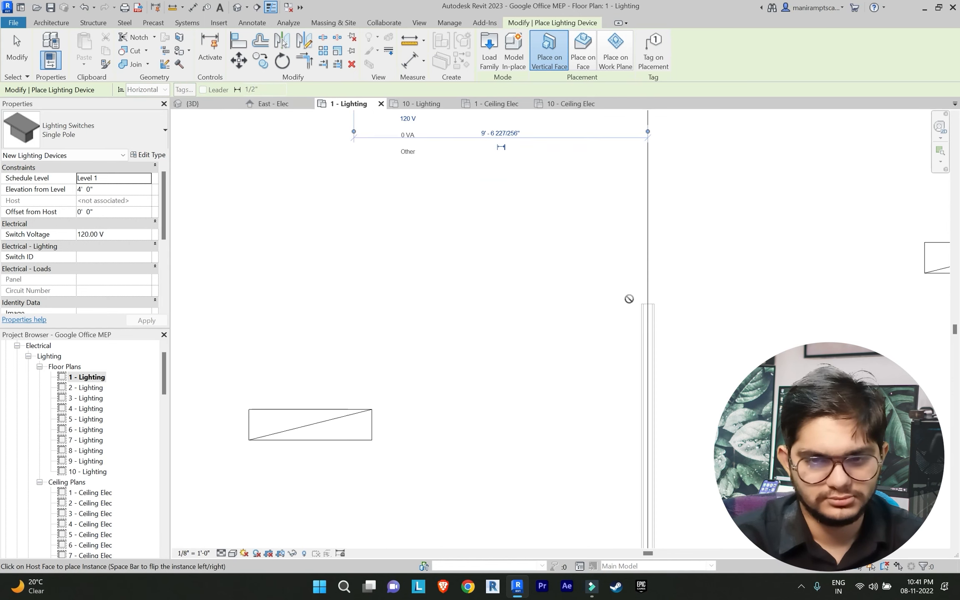
scroll(628, 300, up, 4)
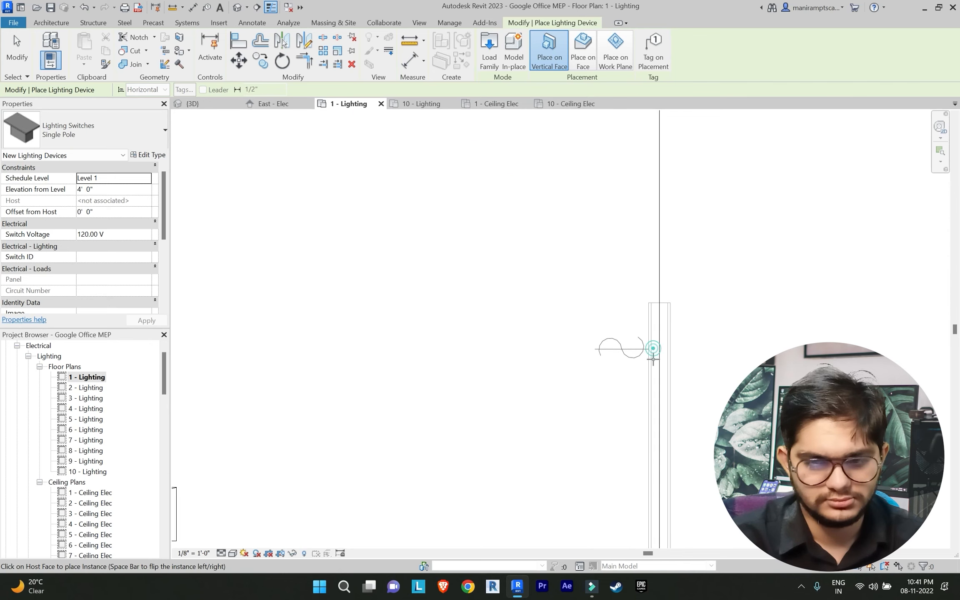
click(652, 376)
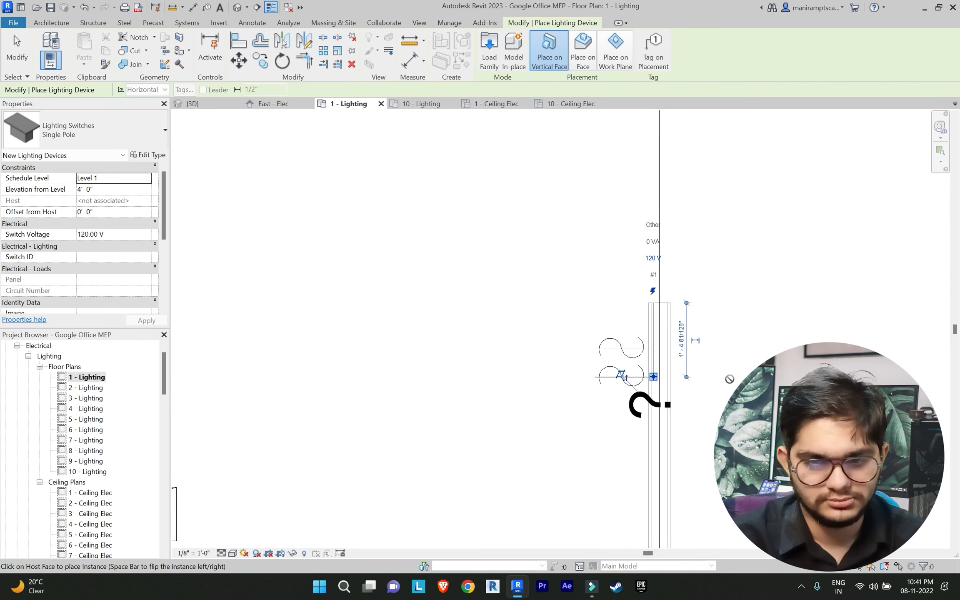
Stop placing switches and examine the wall-hosted switches beneath the ducts in the default 3D view
scroll(744, 325, down, 4)
key(Escape)
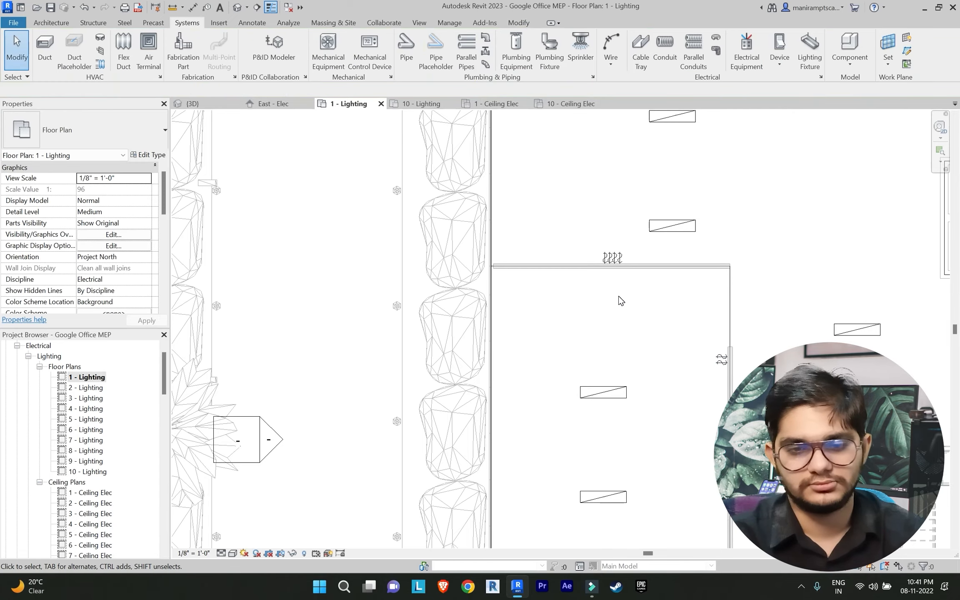
scroll(515, 304, down, 4)
scroll(601, 321, up, 2)
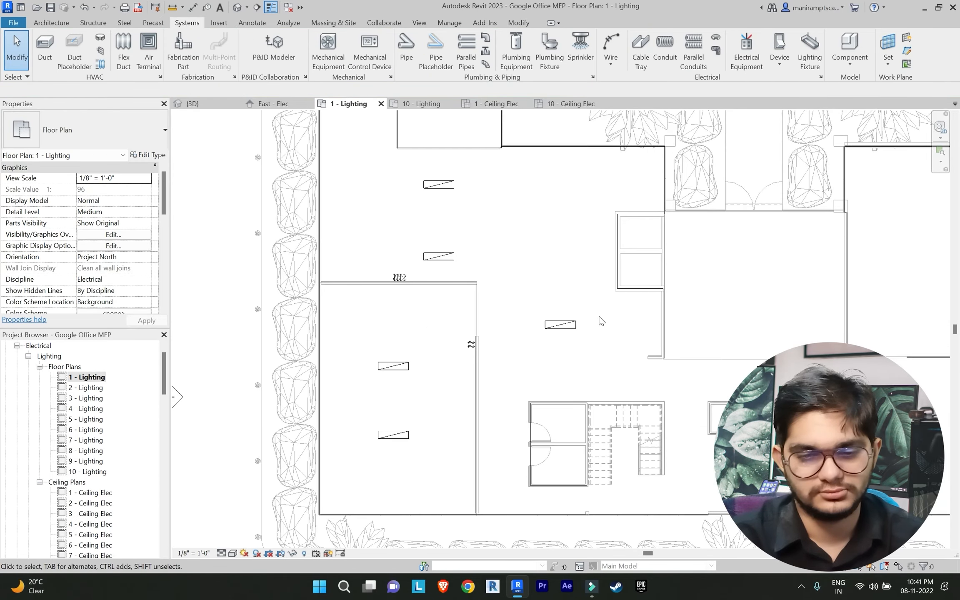
scroll(515, 282, down, 3)
middle_drag(514, 282, 468, 312)
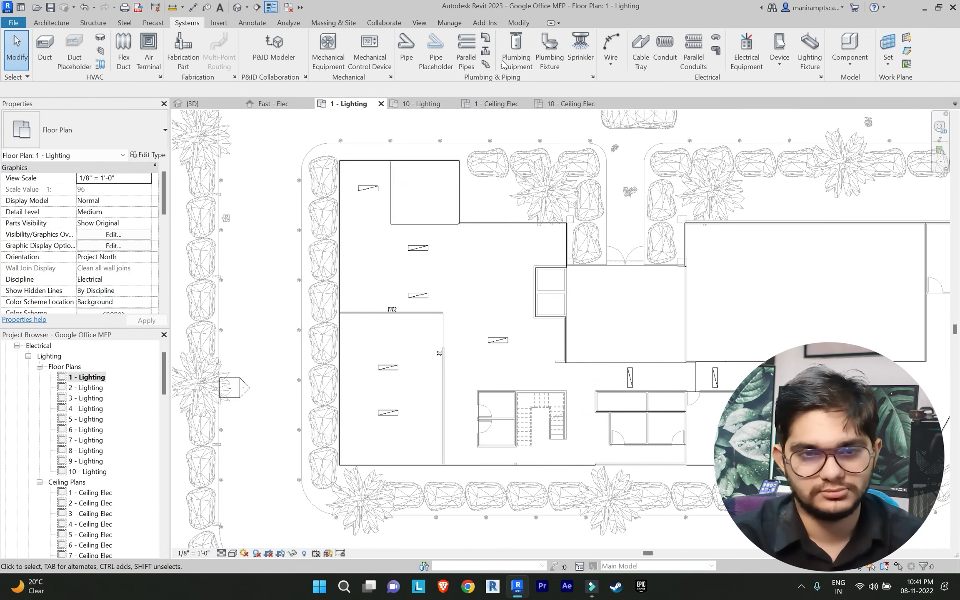
click(420, 23)
click(353, 41)
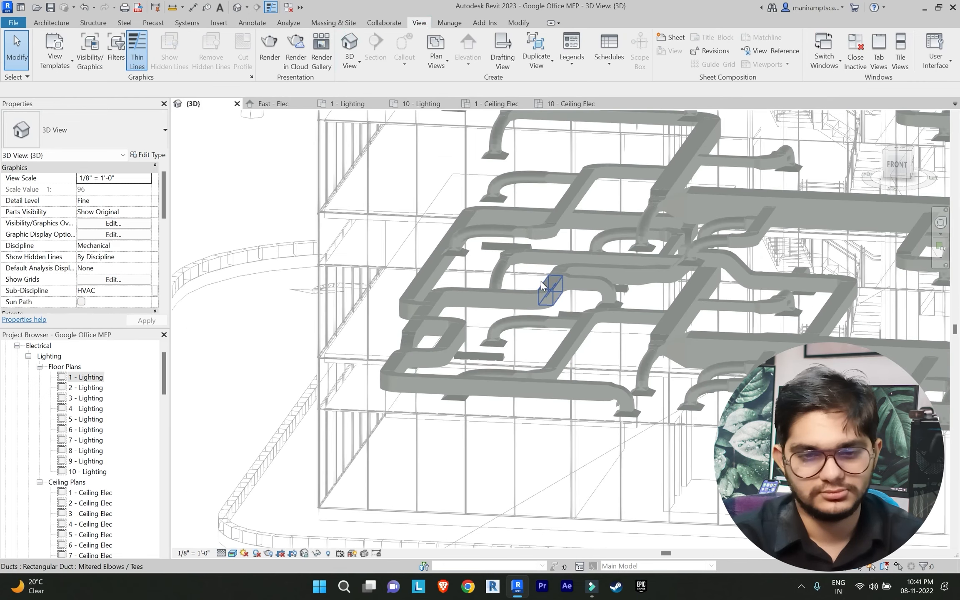
shift+middle_drag(541, 281, 563, 271)
scroll(562, 271, up, 6)
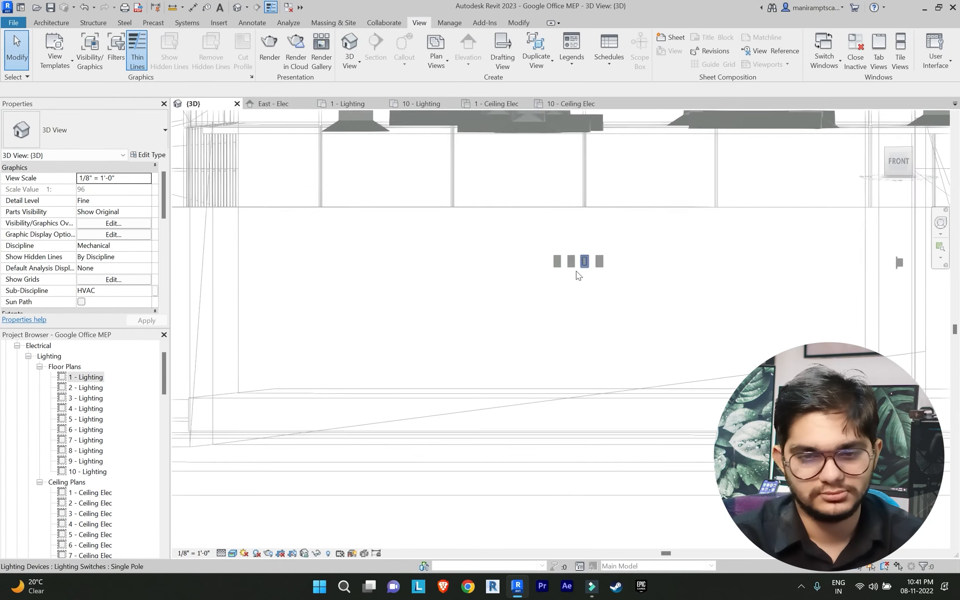
scroll(519, 299, down, 5)
shift+middle_drag(519, 299, 358, 294)
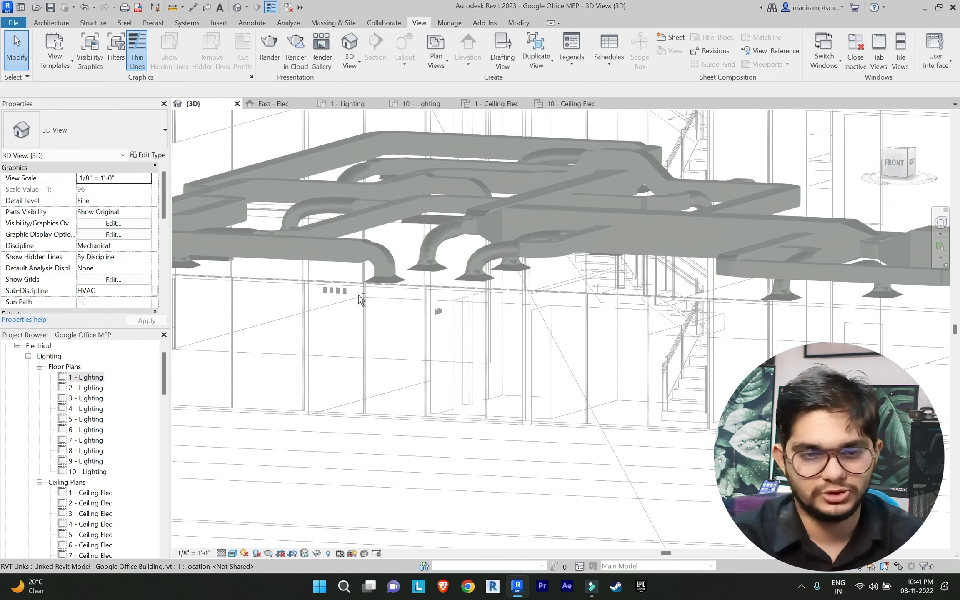
scroll(398, 264, up, 3)
scroll(327, 286, down, 5)
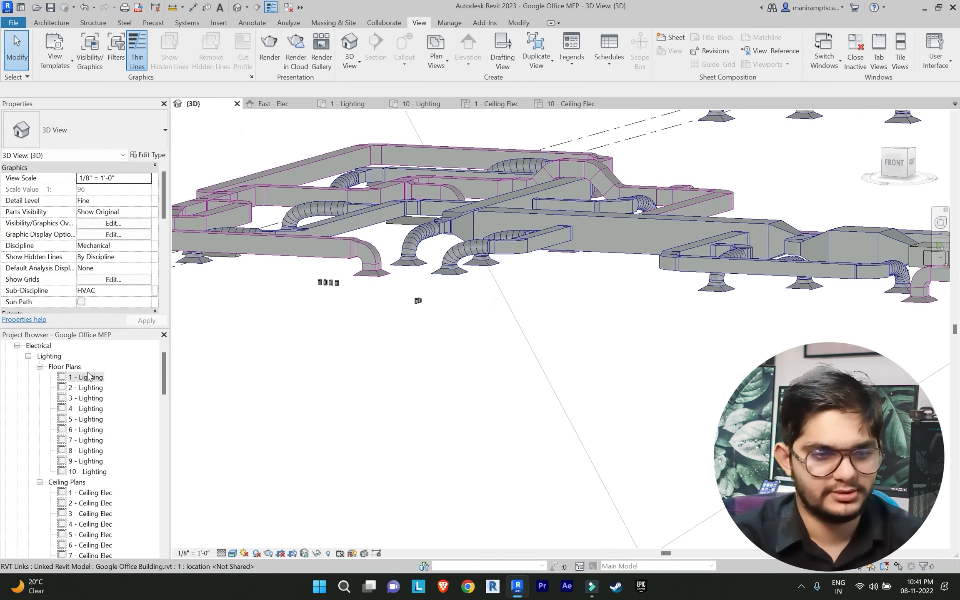
Return to the 1 - Lighting floor plan, showing the rooms around the west partition walls and stairs
double_click(86, 376)
scroll(487, 312, down, 3)
middle_drag(468, 321, 400, 340)
scroll(417, 326, up, 1)
scroll(439, 324, up, 1)
scroll(450, 329, up, 1)
scroll(375, 335, up, 5)
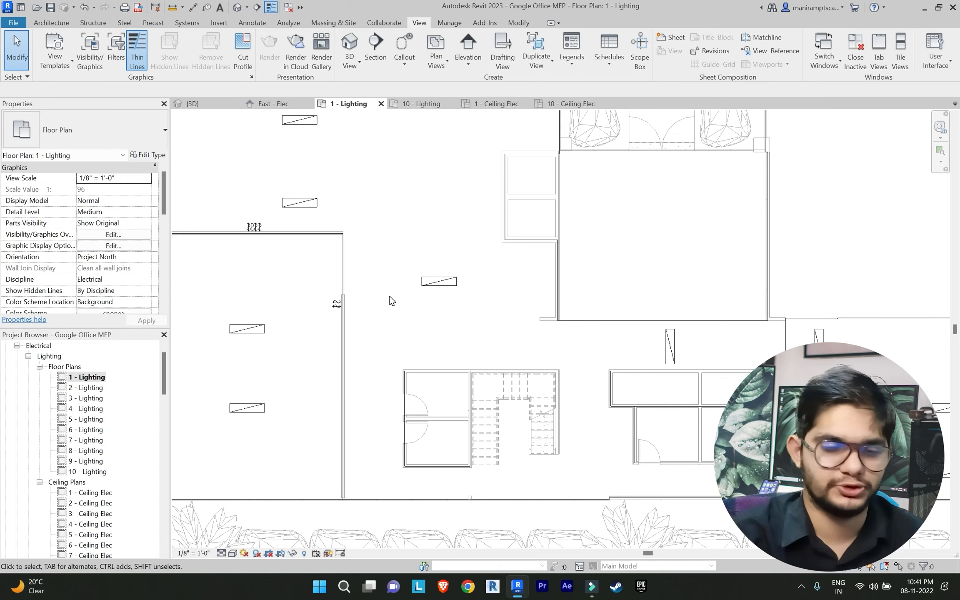
scroll(389, 308, down, 5)
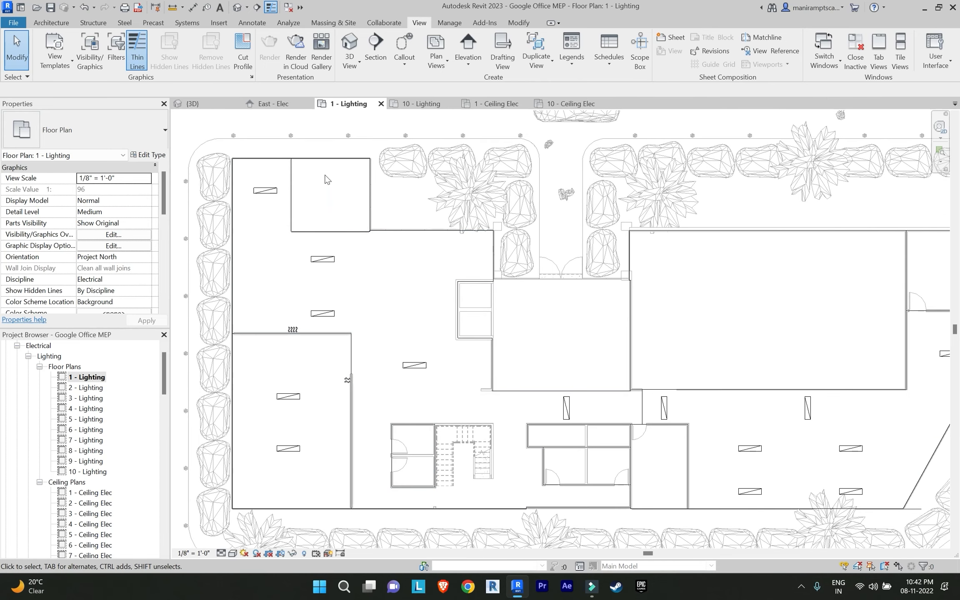
Place a vertical-face Single Pole lighting switch on the north wall of the two small rooms just west of the stairs
click(186, 23)
click(775, 67)
click(807, 171)
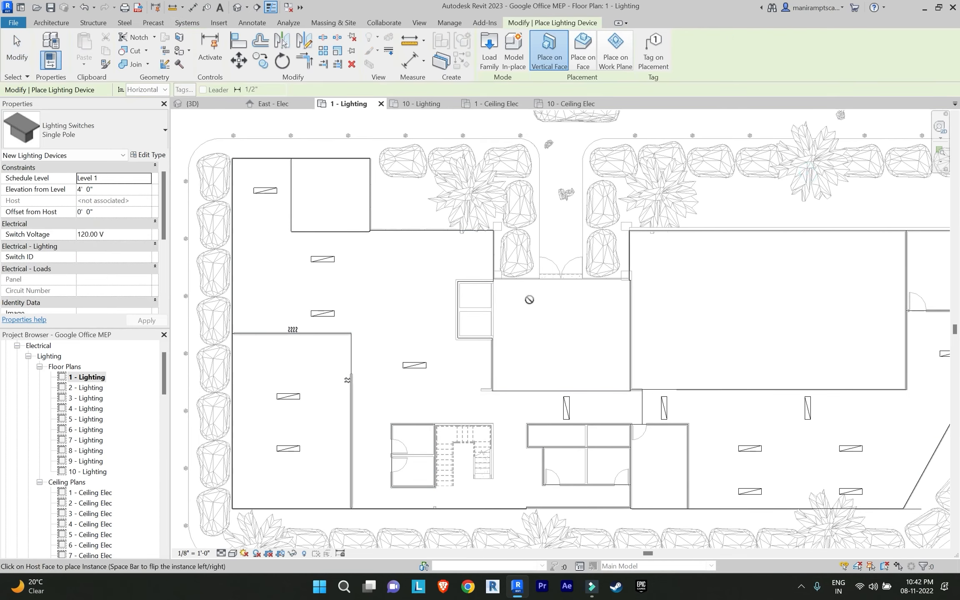
scroll(504, 280, up, 5)
scroll(497, 332, down, 2)
scroll(527, 369, up, 3)
scroll(528, 369, down, 3)
middle_drag(753, 352, 483, 292)
scroll(479, 292, up, 3)
middle_drag(273, 312, 572, 317)
scroll(566, 318, up, 1)
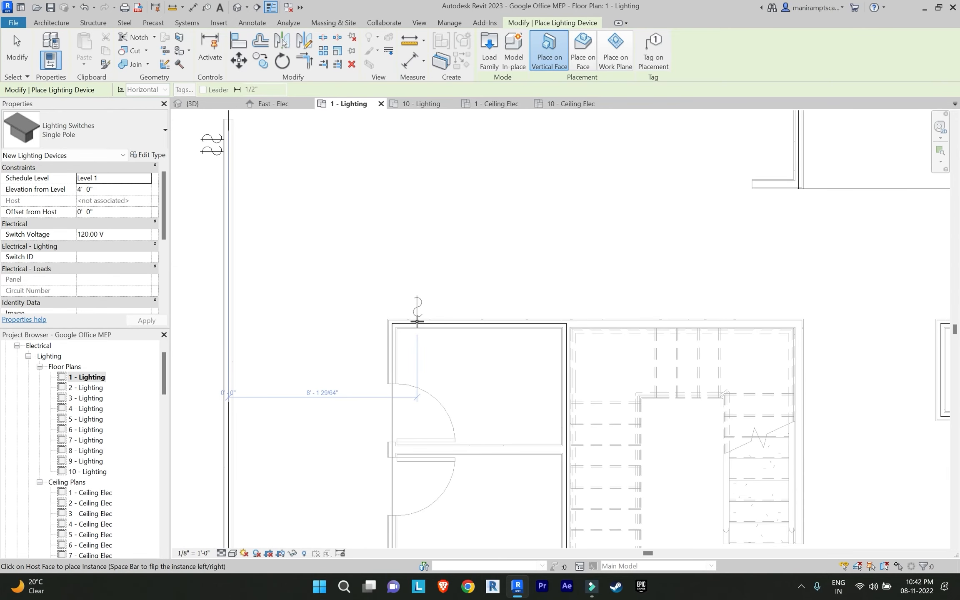
click(417, 320)
Place another Single Pole switch on the corridor face of the small room's north wall, just east of its door, and end placement
scroll(417, 321, down, 4)
middle_drag(643, 299, 438, 266)
middle_drag(591, 267, 463, 277)
scroll(620, 279, up, 3)
scroll(619, 278, up, 1)
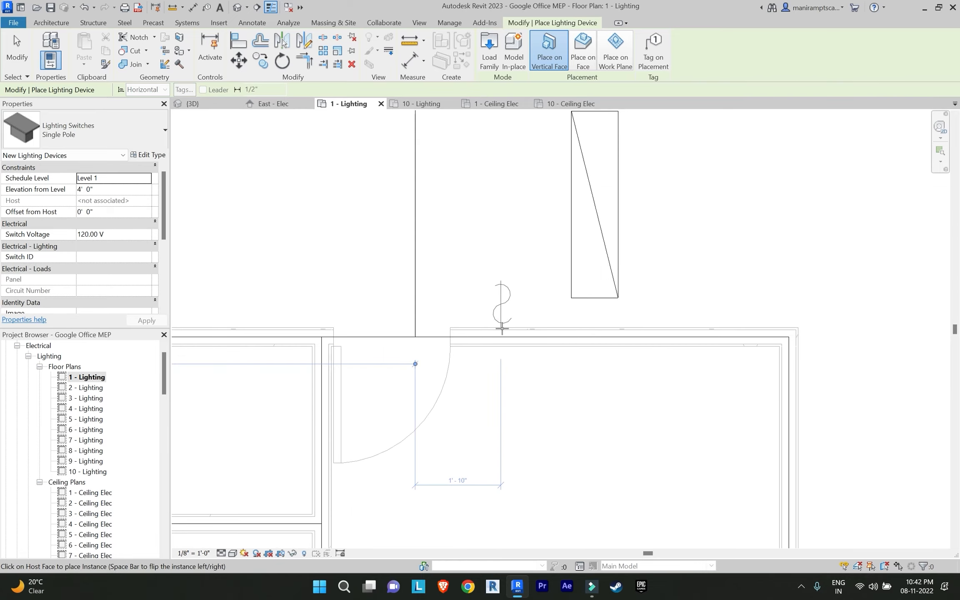
scroll(521, 388, down, 5)
key(Escape)
key(Escape)
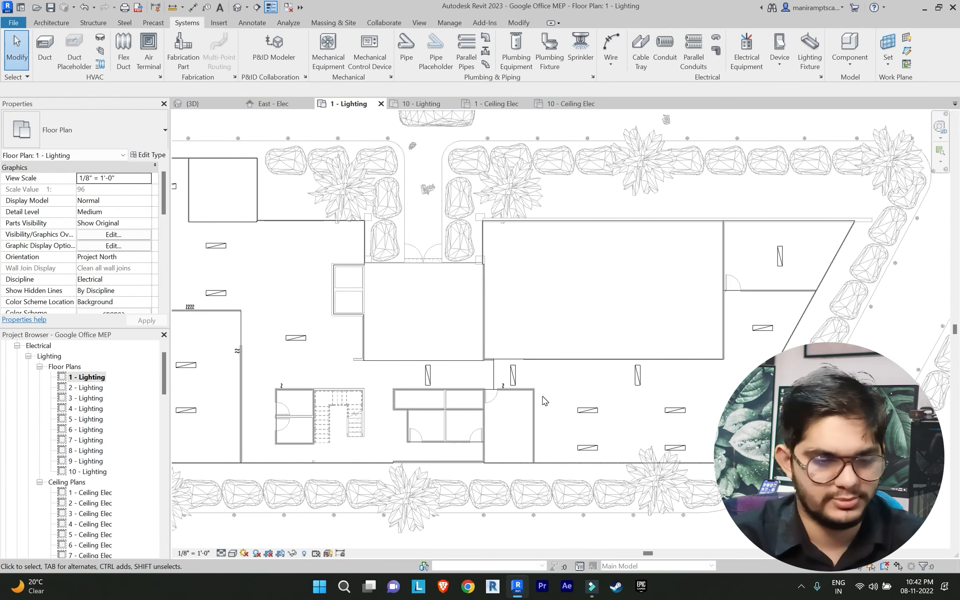
Open the 1 - Ceiling Elec reflected ceiling plan at the cafeteria and adjoining corridor
double_click(93, 493)
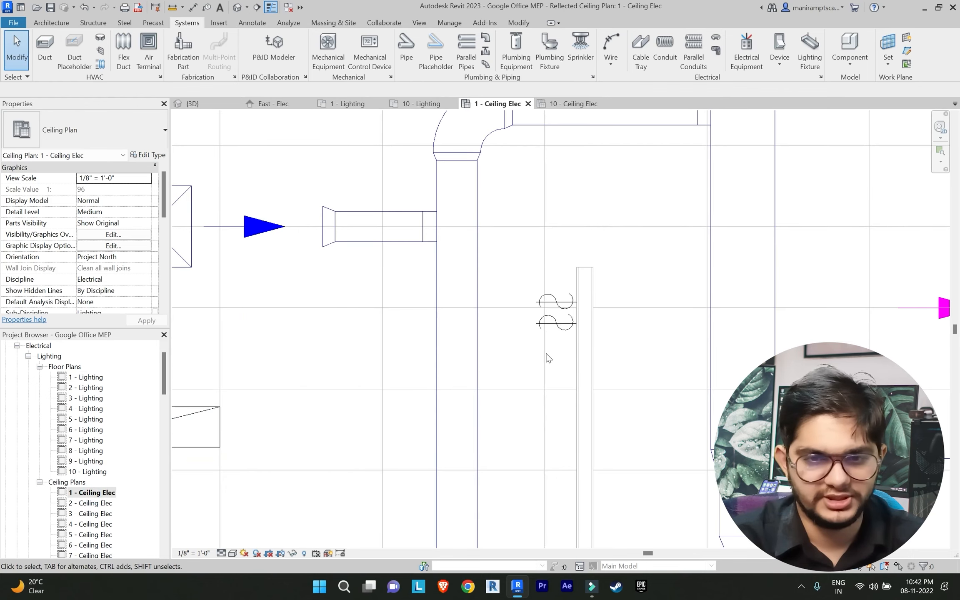
scroll(546, 354, down, 5)
middle_drag(574, 299, 473, 393)
scroll(560, 265, down, 1)
middle_drag(562, 267, 263, 165)
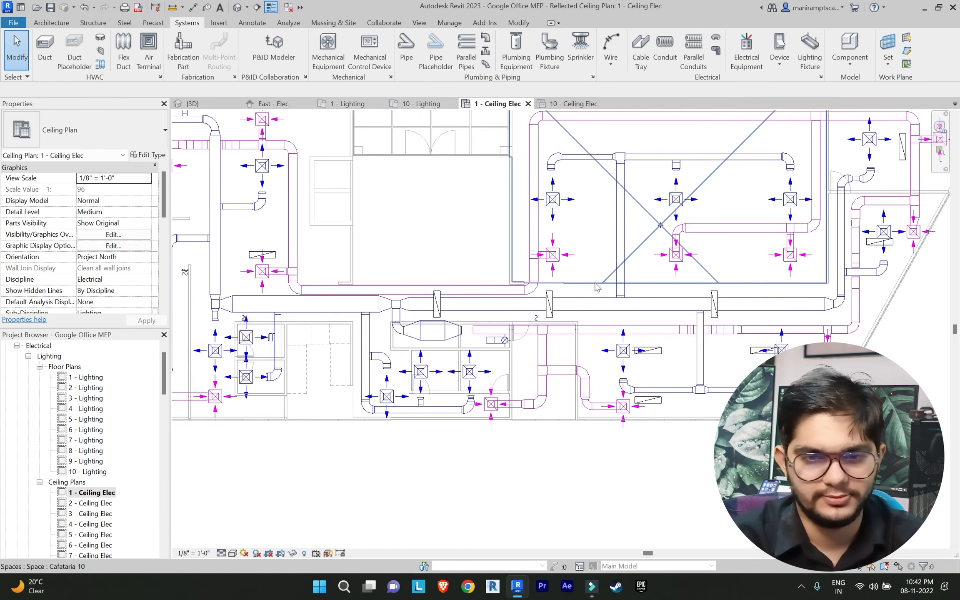
middle_drag(598, 285, 542, 341)
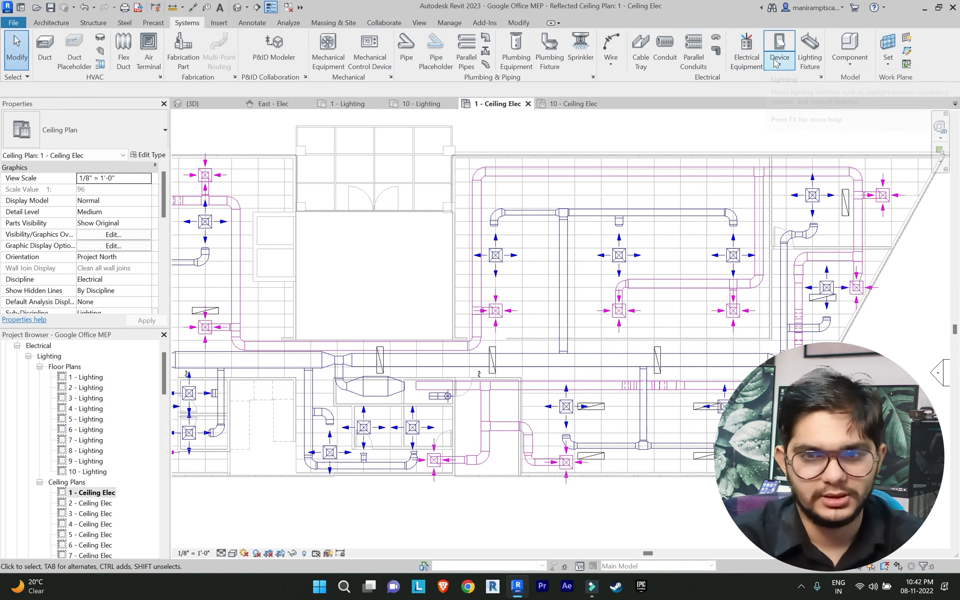
Place three 1x4 - 120 Plain Recessed Lighting Fixtures on the cafeteria ceiling face, in a north-south column just west of the vertical supply duct
click(811, 63)
scroll(531, 211, up, 3)
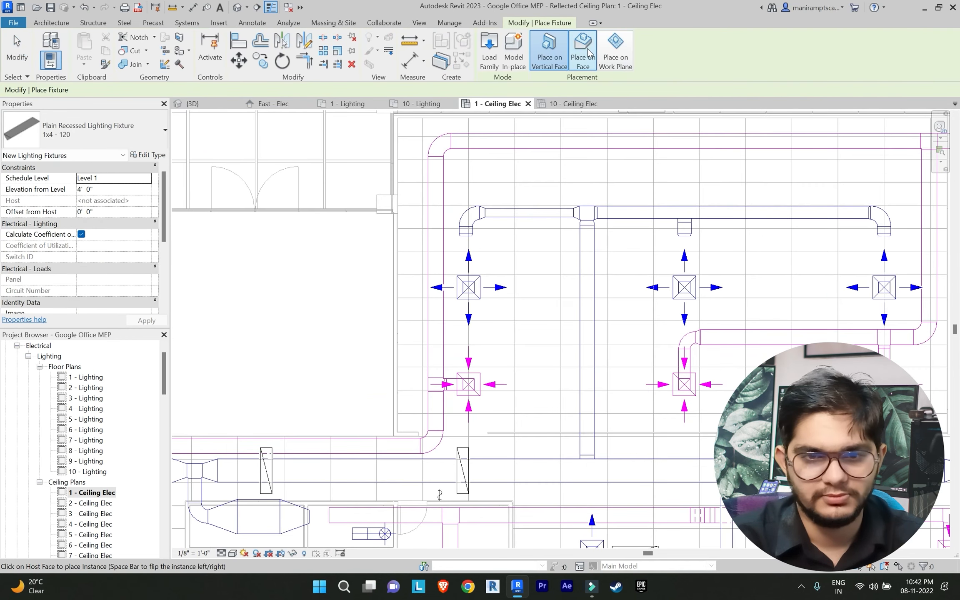
scroll(528, 253, up, 3)
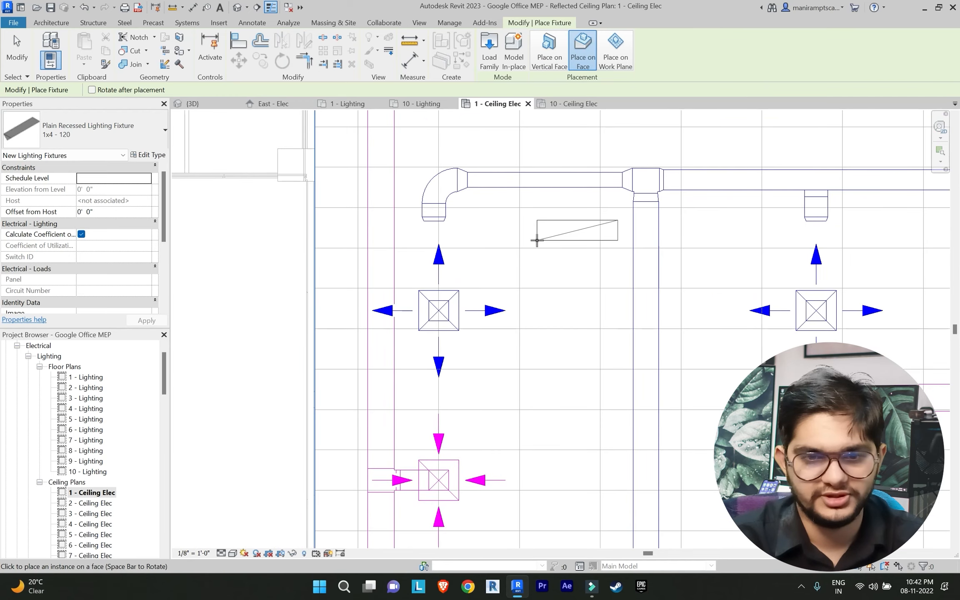
scroll(541, 239, down, 3)
scroll(545, 239, up, 2)
scroll(548, 219, down, 3)
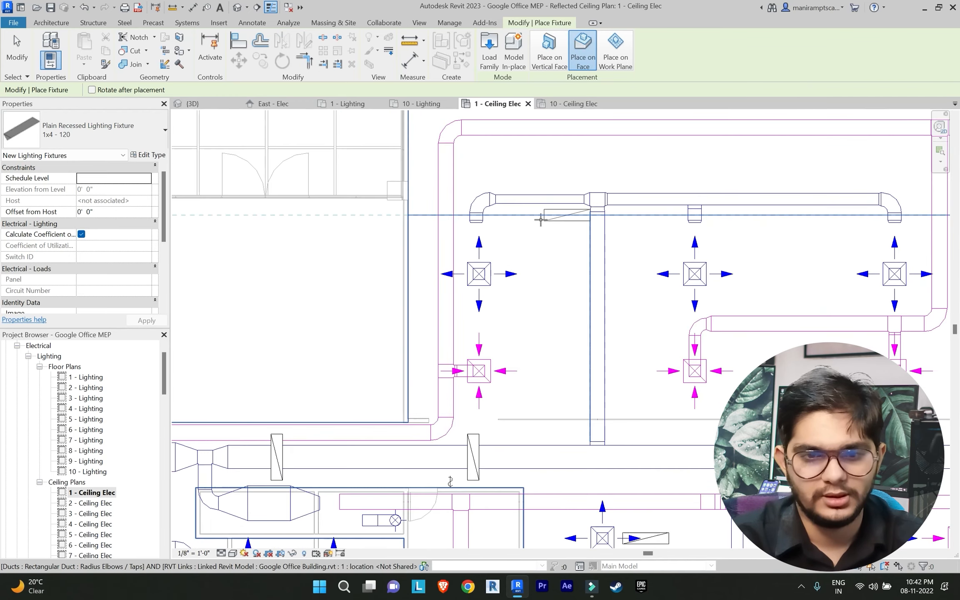
scroll(554, 230, up, 3)
scroll(556, 234, up, 2)
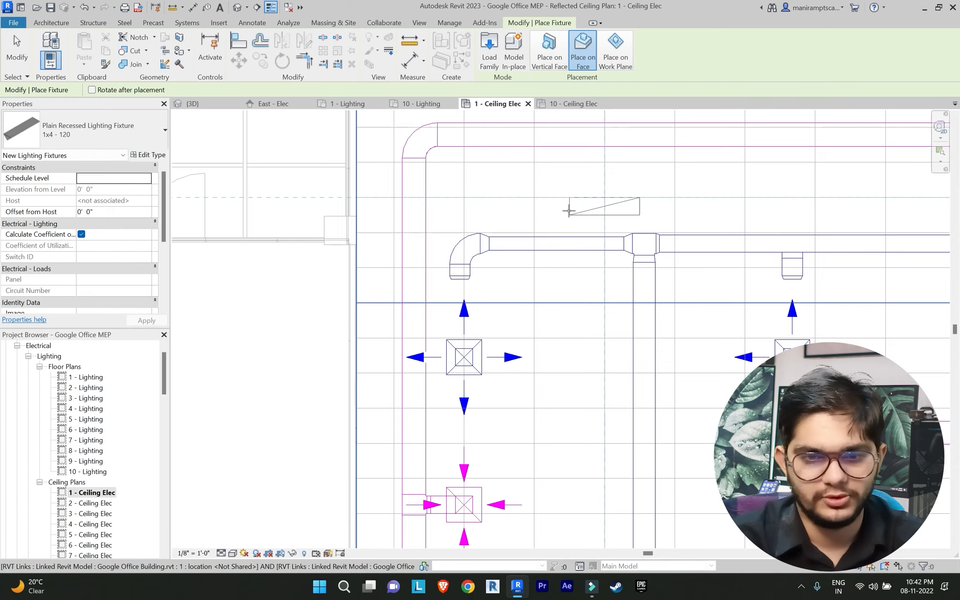
scroll(555, 270, down, 2)
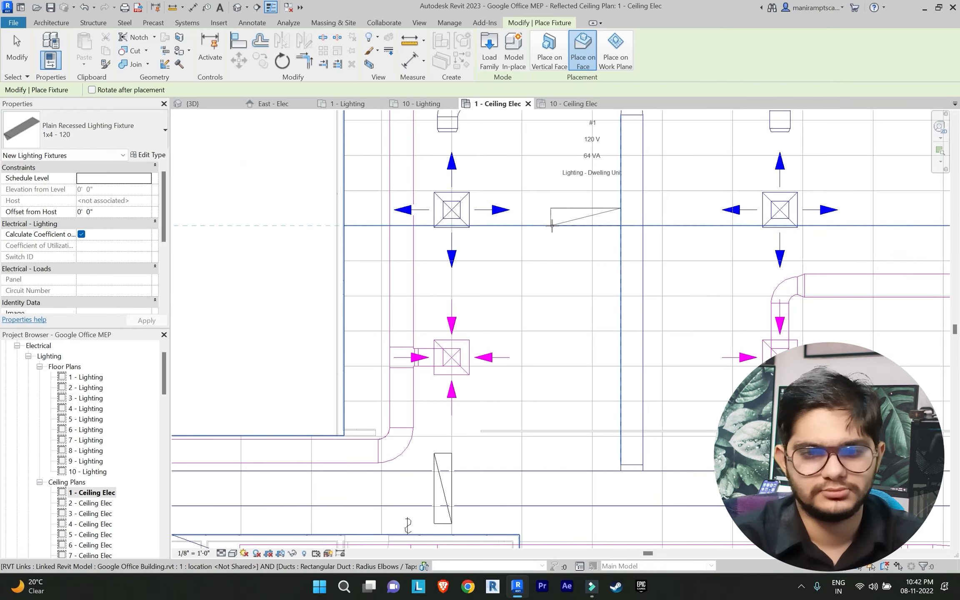
scroll(553, 217, down, 2)
click(553, 237)
click(555, 316)
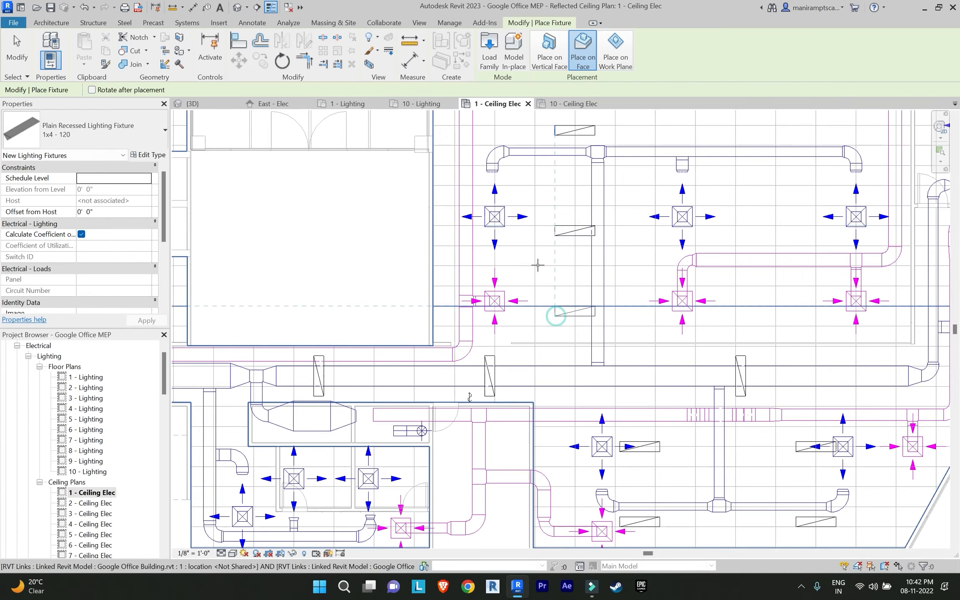
Add two 1x4 - 120 recessed fixtures at the north and south ends of a second column in the cafeteria's east half
scroll(554, 292, up, 2)
click(621, 211)
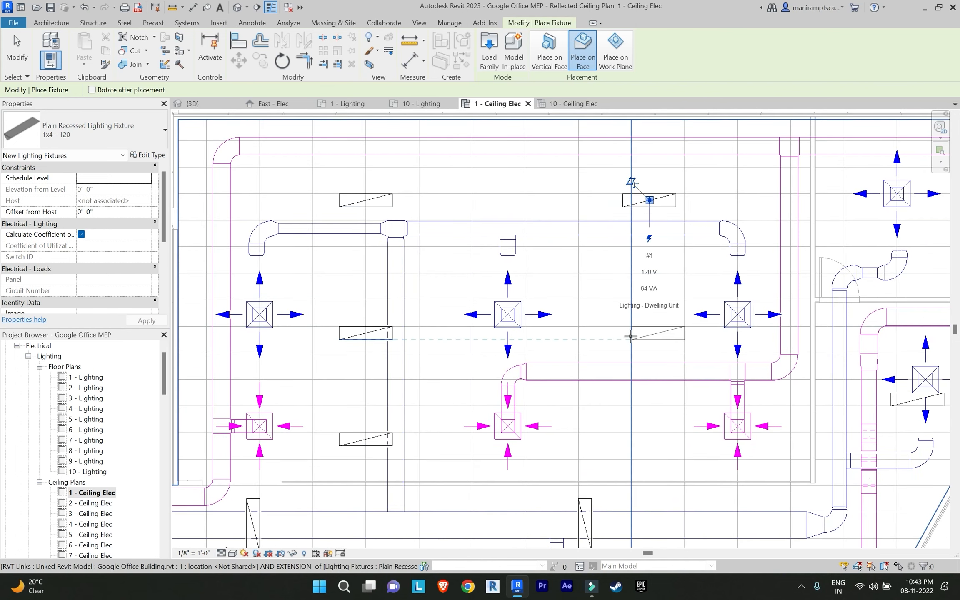
click(625, 463)
Try a middle recessed fixture in the cafeteria's east column and remove it
click(634, 329)
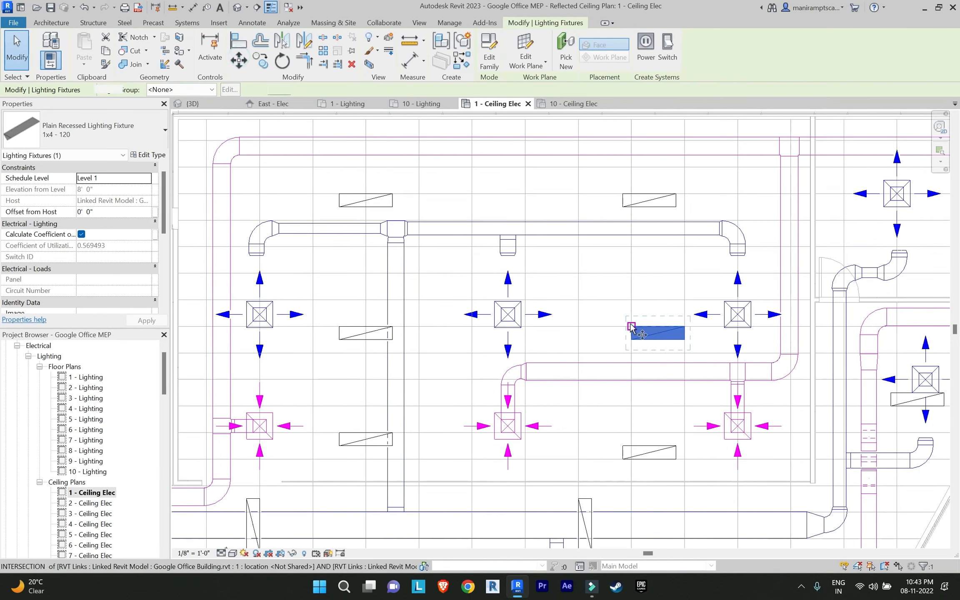
key(Escape)
click(625, 329)
key(Escape)
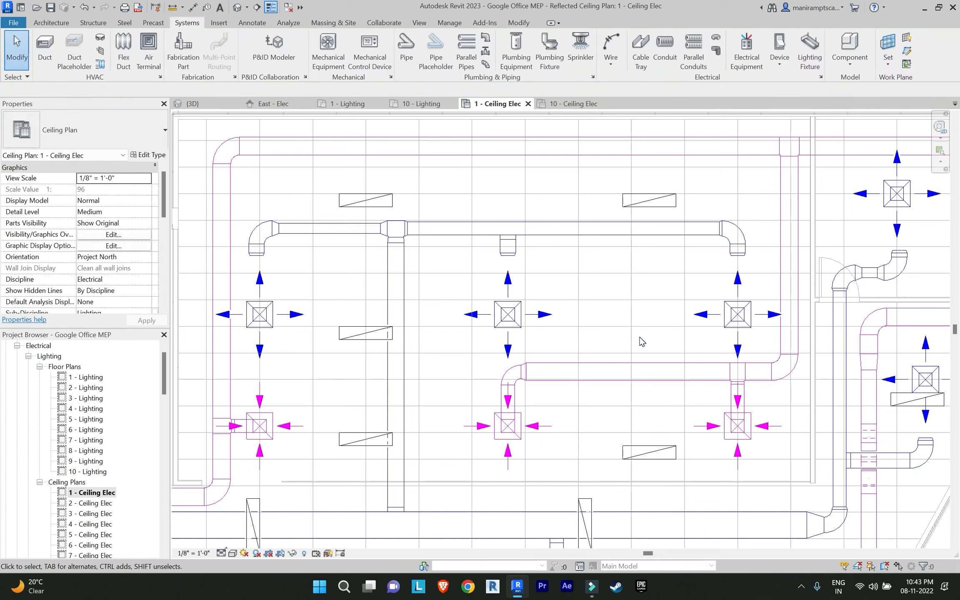
click(810, 48)
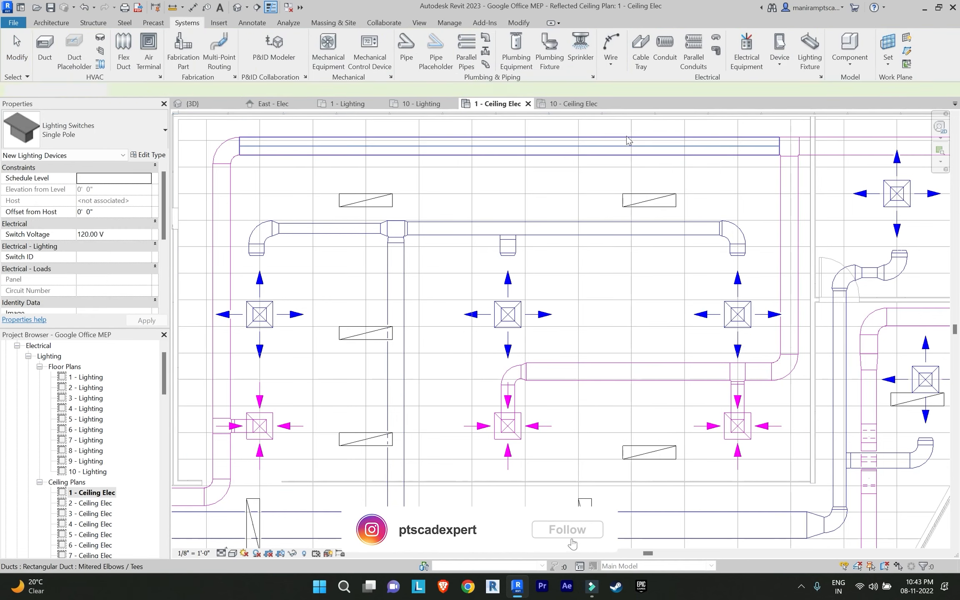
click(626, 350)
key(Escape)
click(644, 344)
key(Delete)
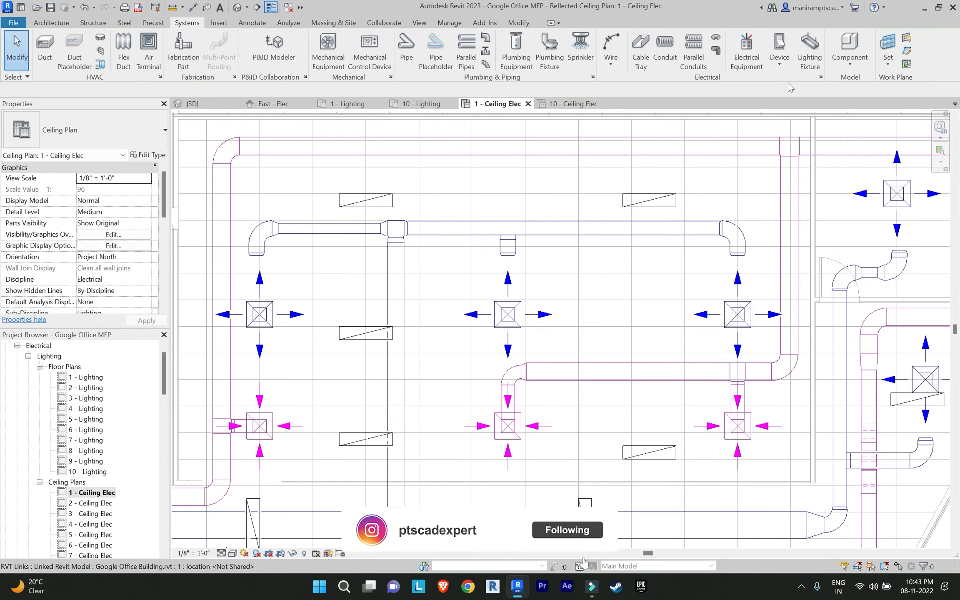
Place a 1x4 - 120 recessed fixture midway in the cafeteria's east column, aligned with the fixtures north and south of it
click(809, 48)
click(622, 336)
key(Escape)
scroll(649, 294, down, 3)
middle_drag(646, 285, 597, 285)
In the 1 - Lighting floor plan, place a Single Pole lighting switch on the vertical face of the cafeteria's west wall, near its south end
double_click(86, 376)
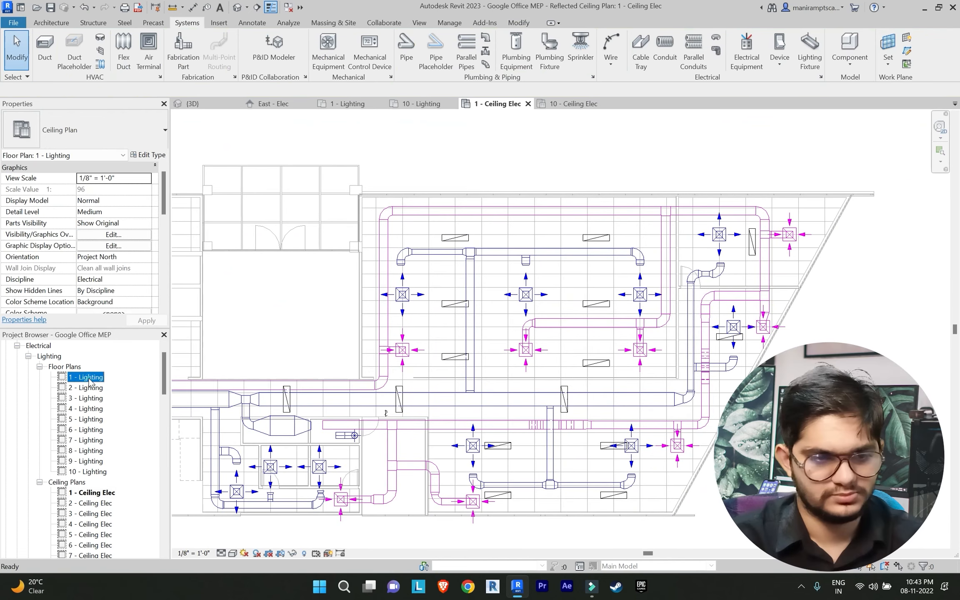
scroll(459, 326, up, 5)
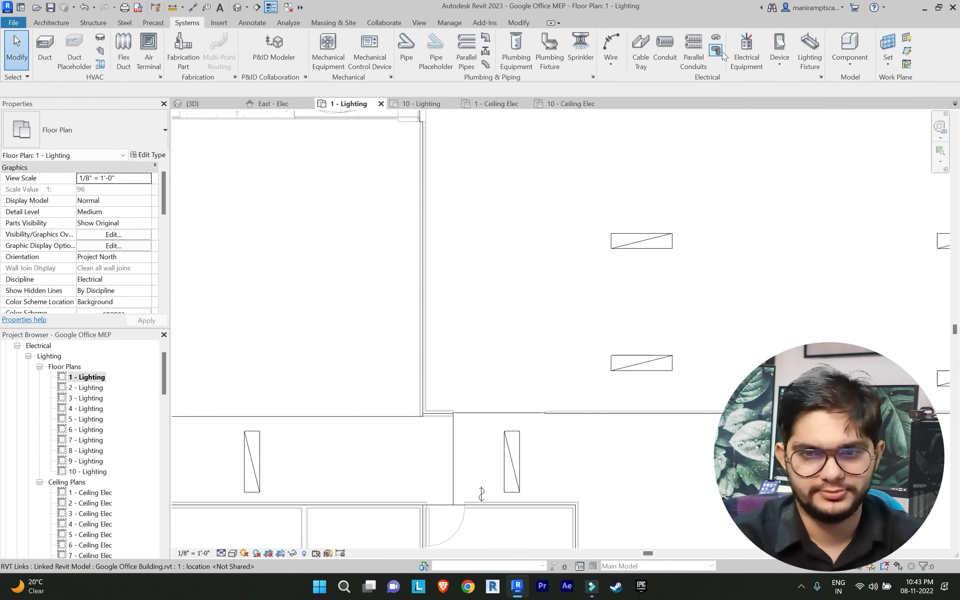
click(781, 67)
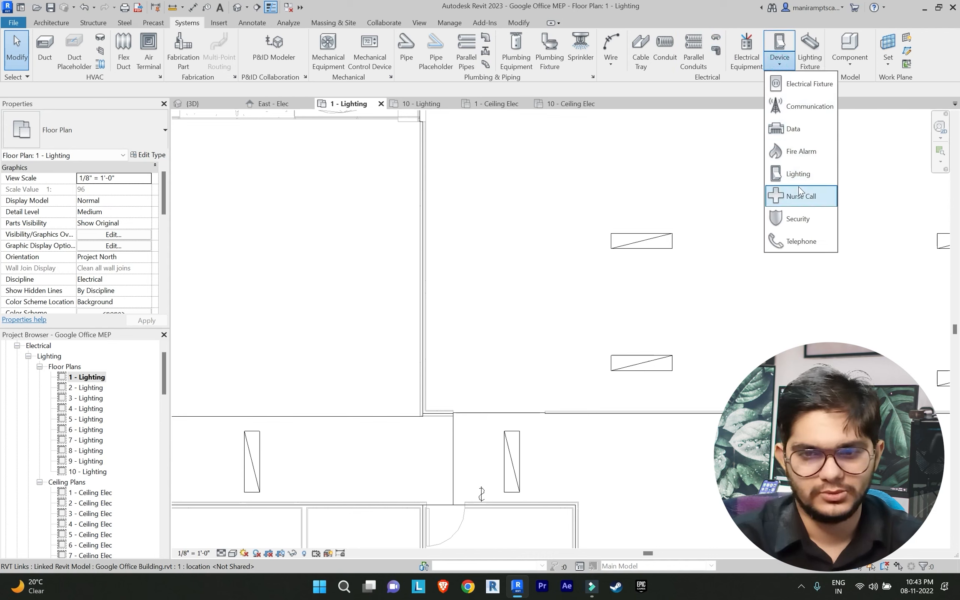
click(795, 175)
scroll(430, 391, up, 5)
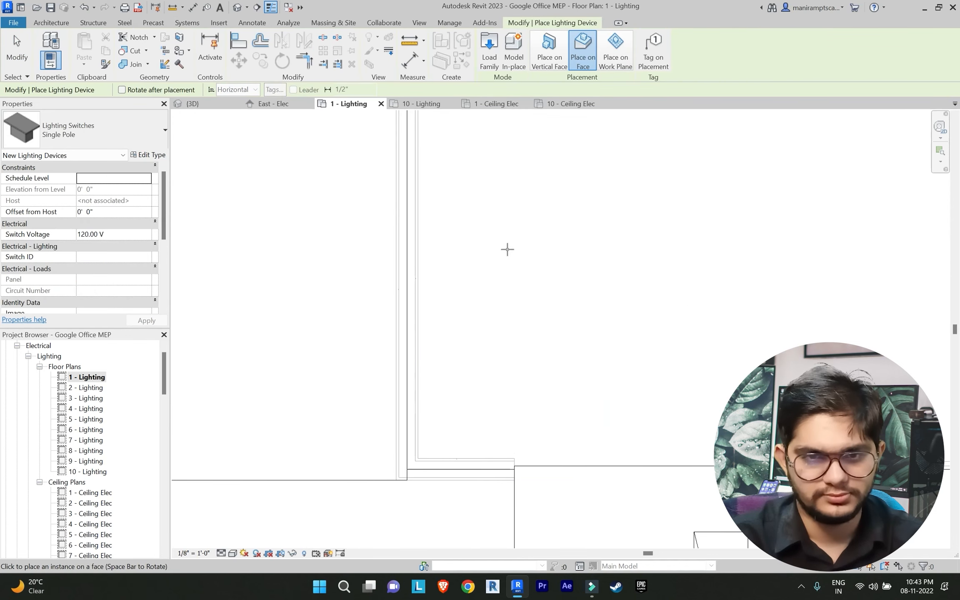
click(551, 66)
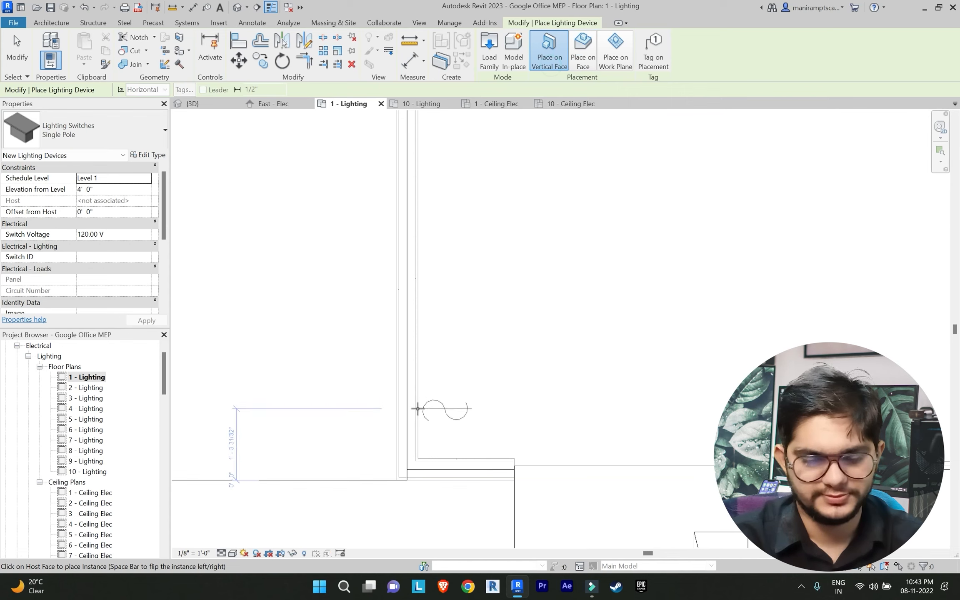
scroll(418, 408, down, 3)
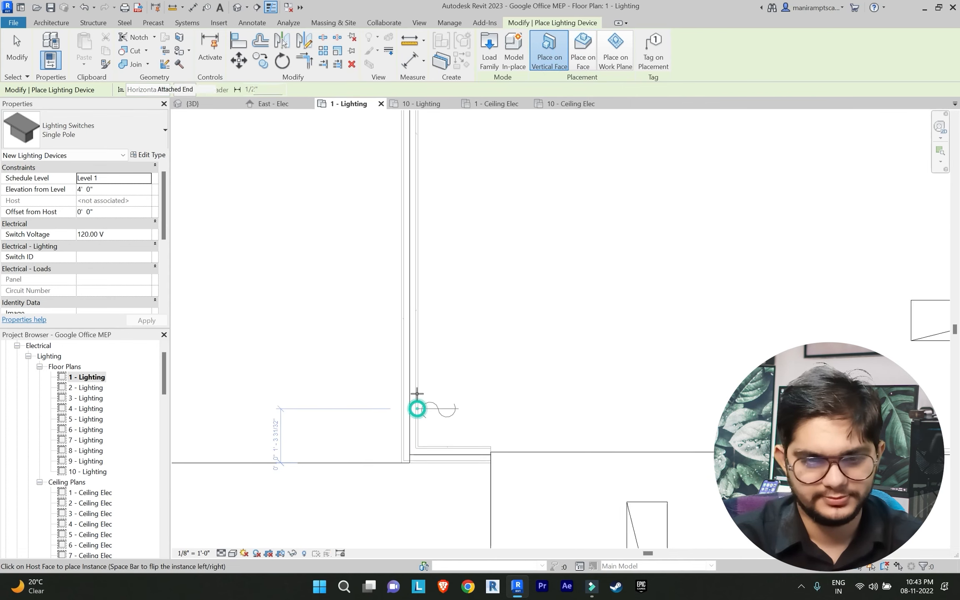
click(417, 409)
scroll(417, 404, up, 3)
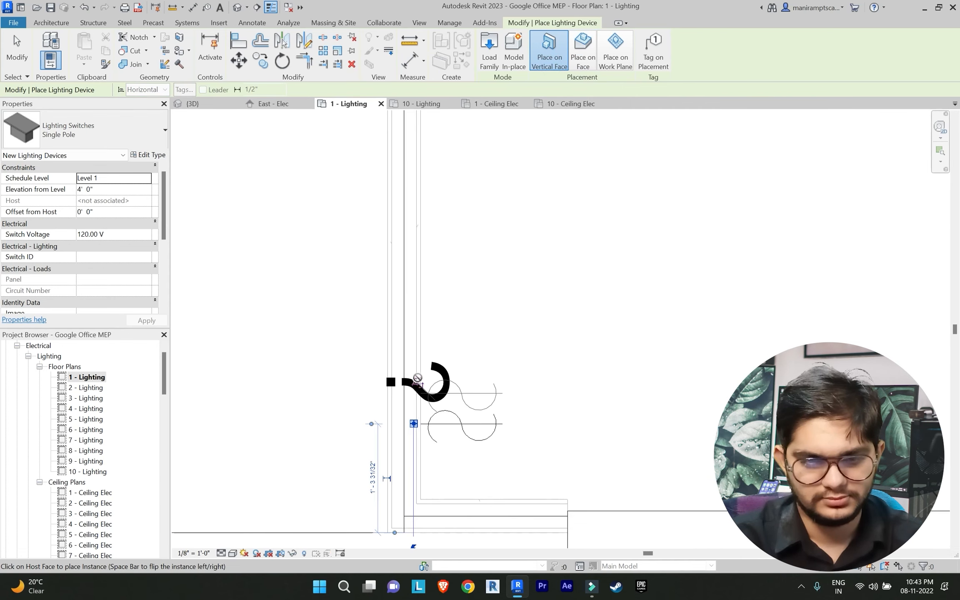
Add three more Single Pole switches in a row north of the first one on the cafeteria's west wall
key(space)
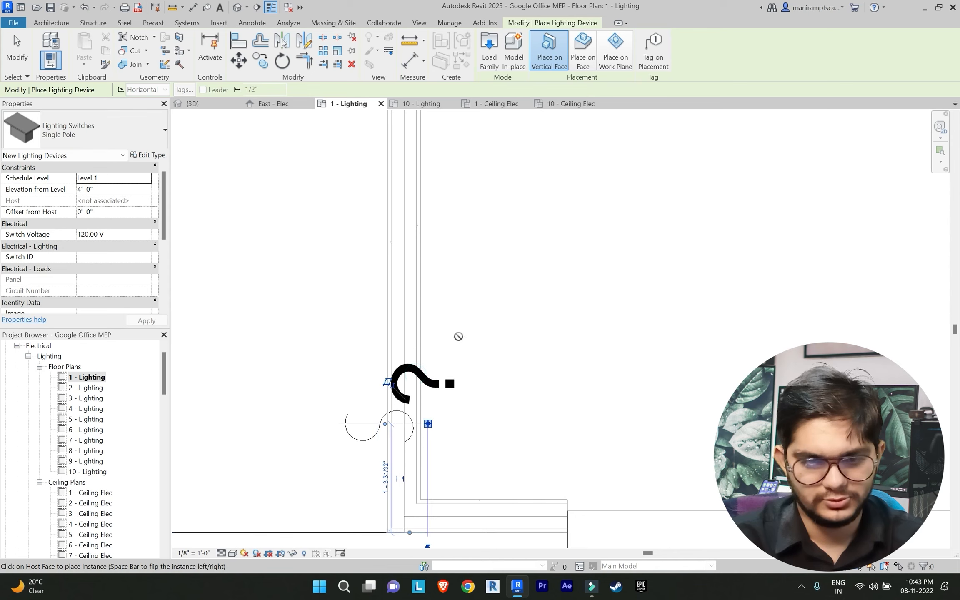
key(ctrl+z)
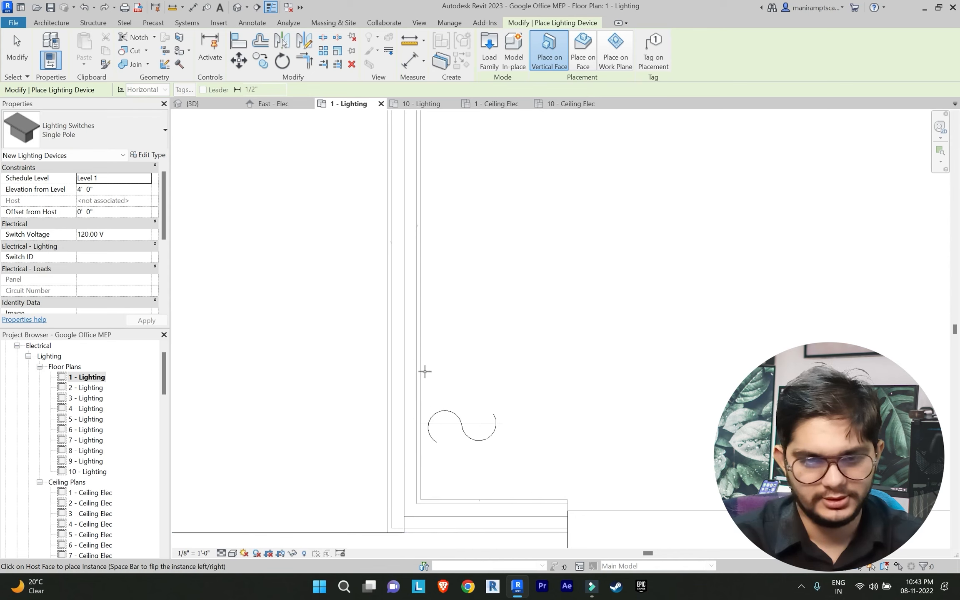
click(420, 372)
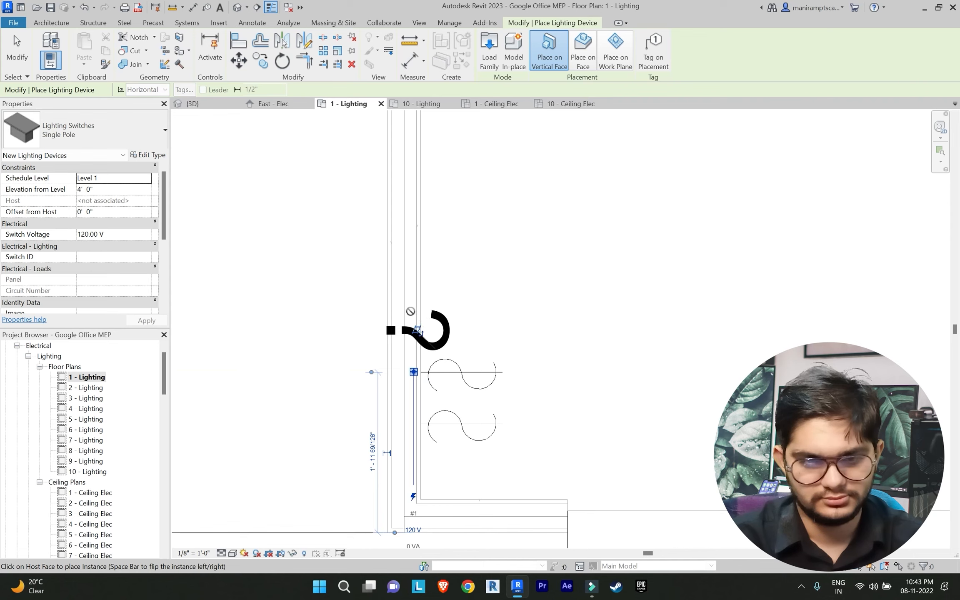
click(414, 311)
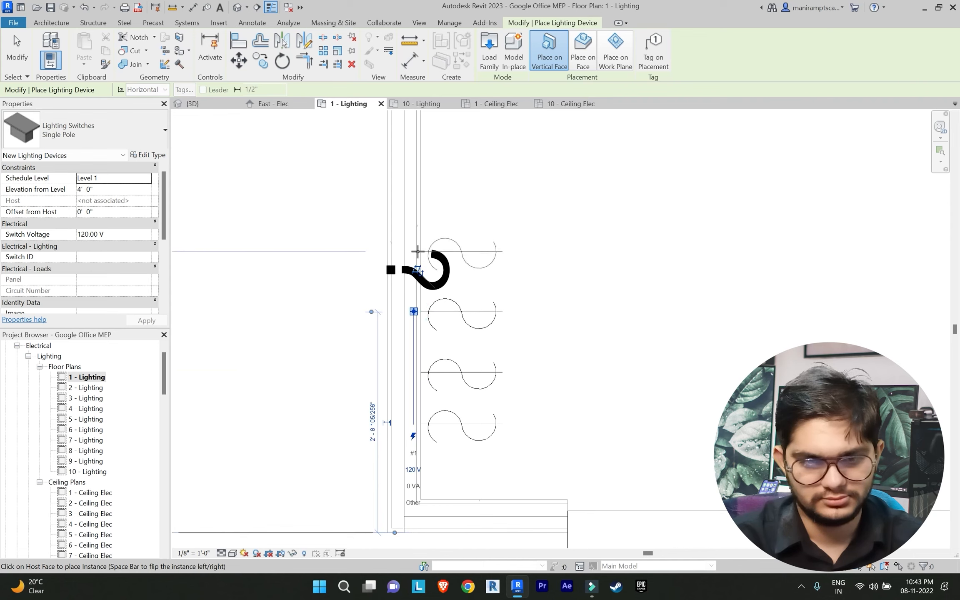
key(Escape)
key(Escape)
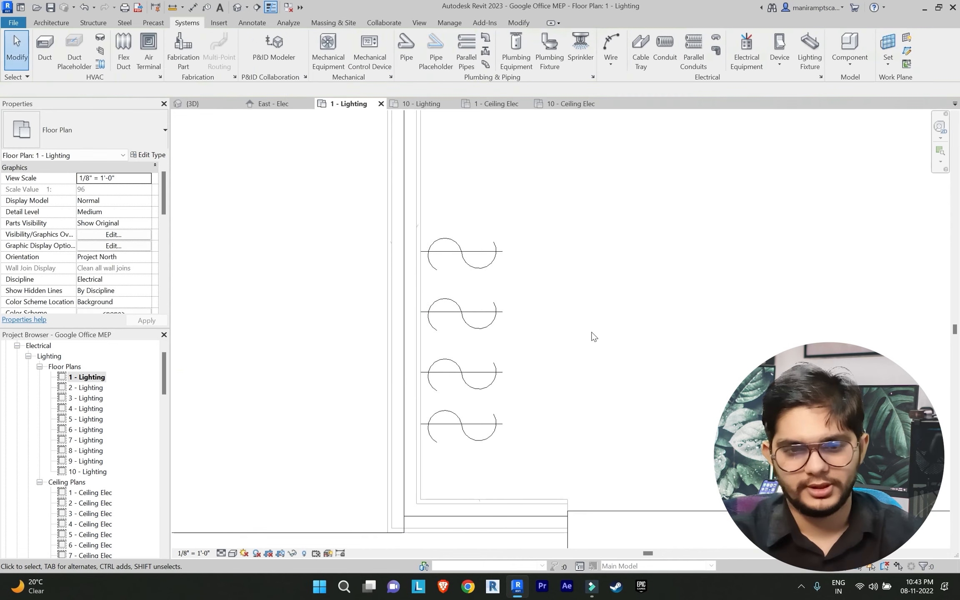
Place four Single Pole lighting switches in a row on the west wall of Working Area 11, facing its recessed fixtures
scroll(593, 336, down, 6)
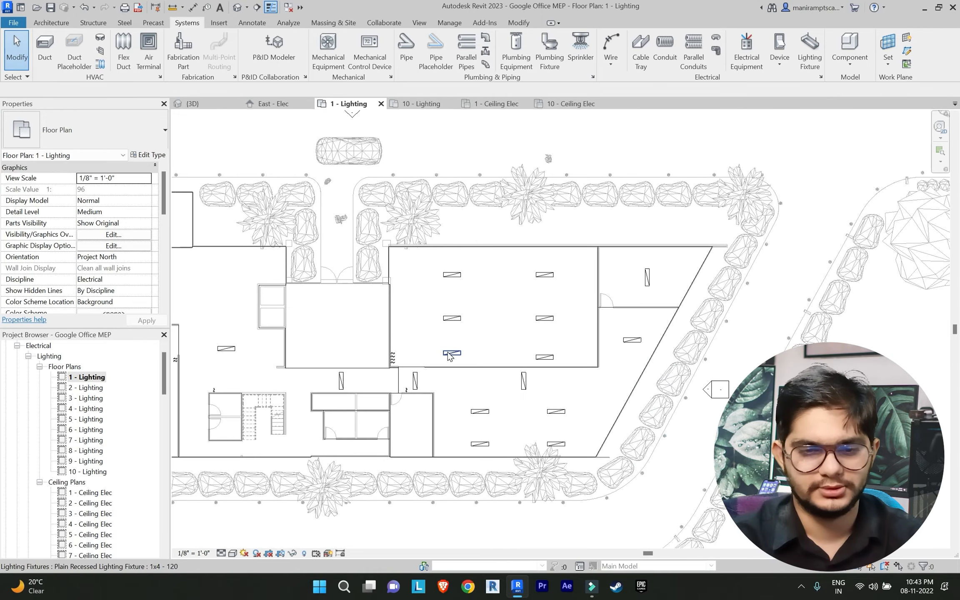
scroll(448, 356, up, 4)
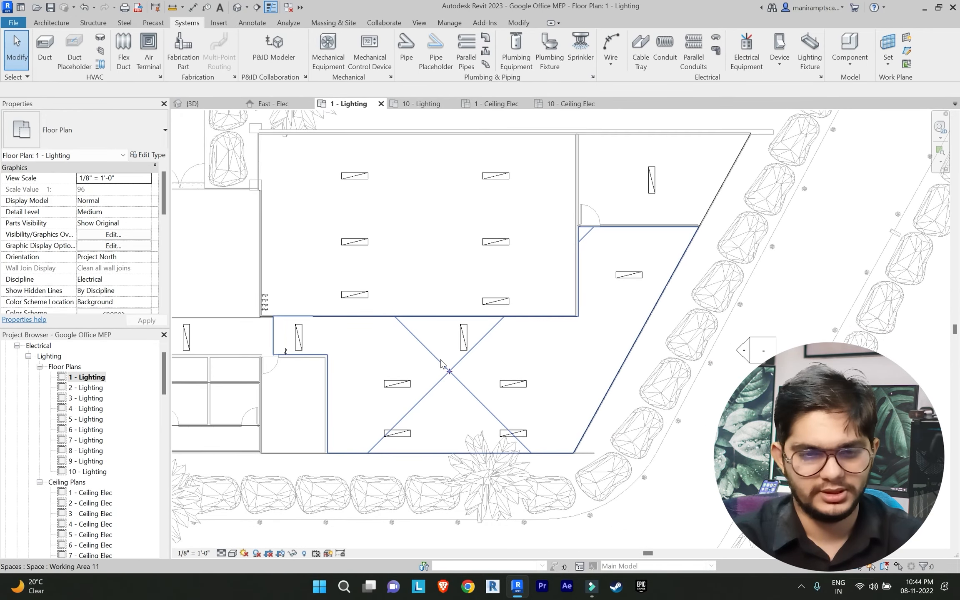
scroll(441, 364, up, 3)
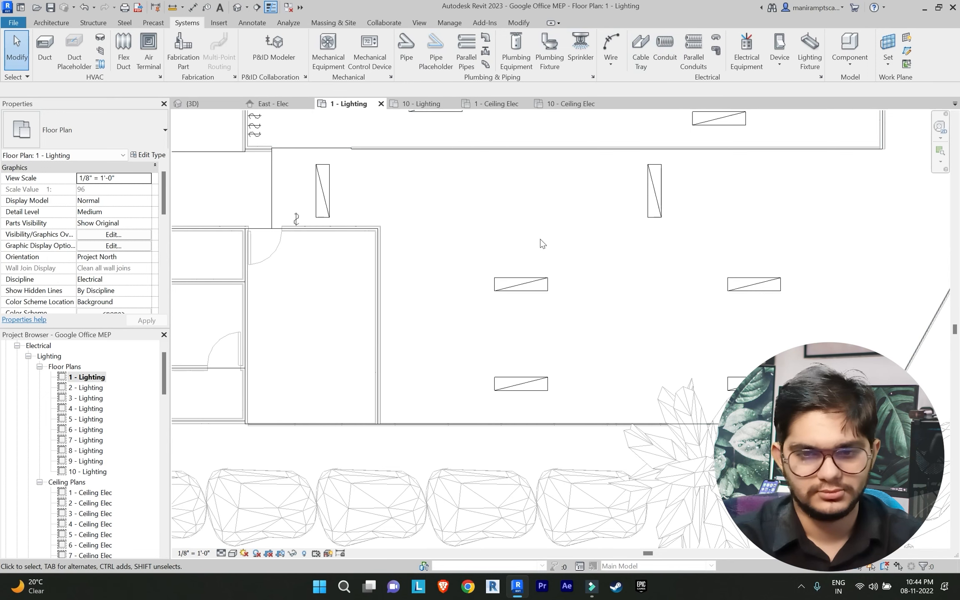
scroll(542, 244, down, 2)
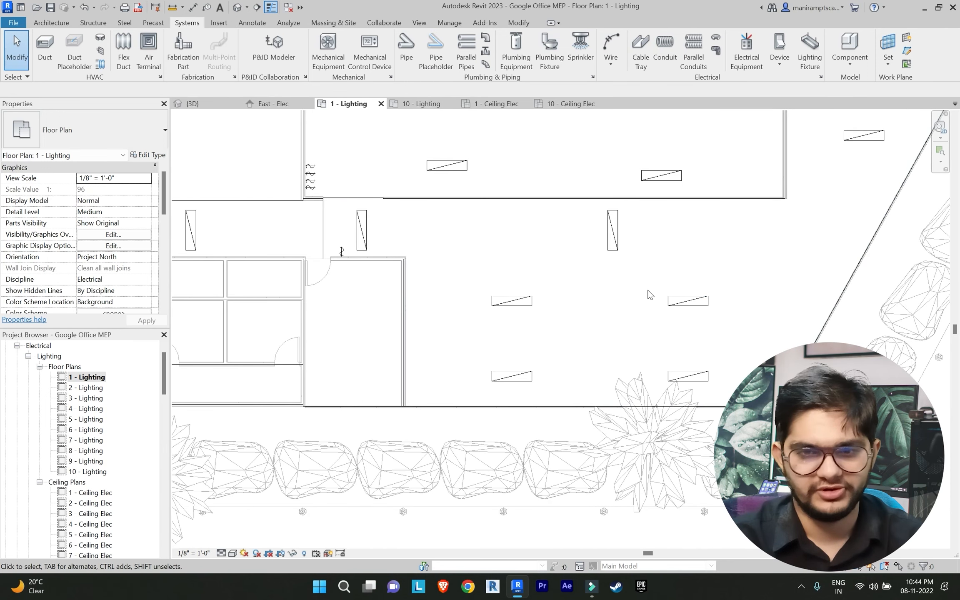
click(772, 65)
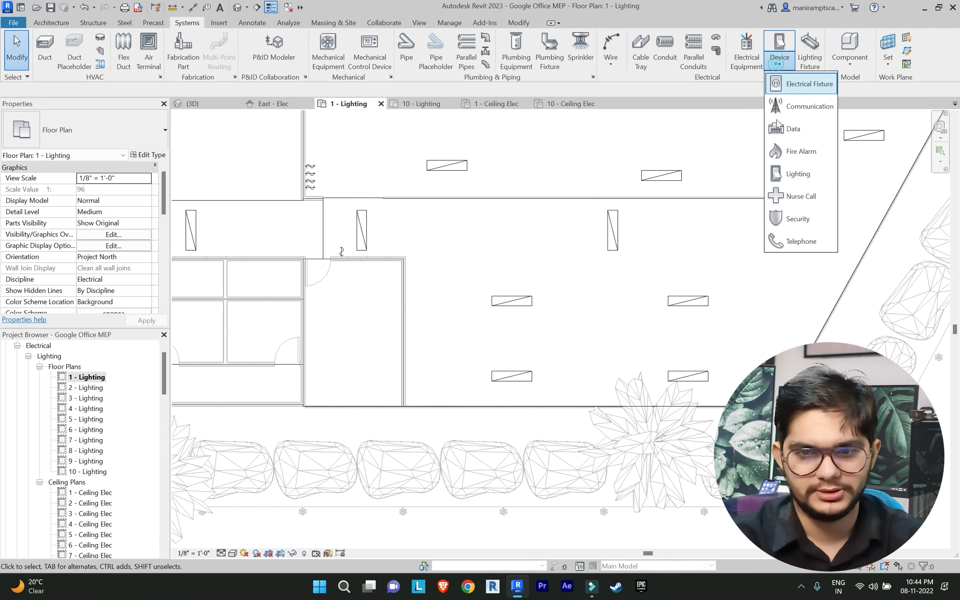
click(801, 178)
scroll(411, 347, up, 5)
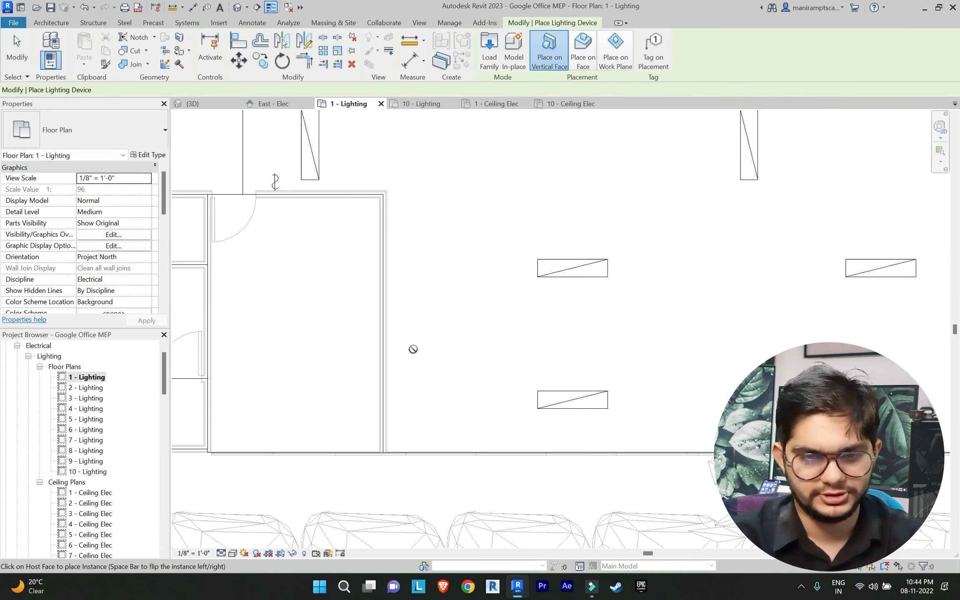
click(350, 325)
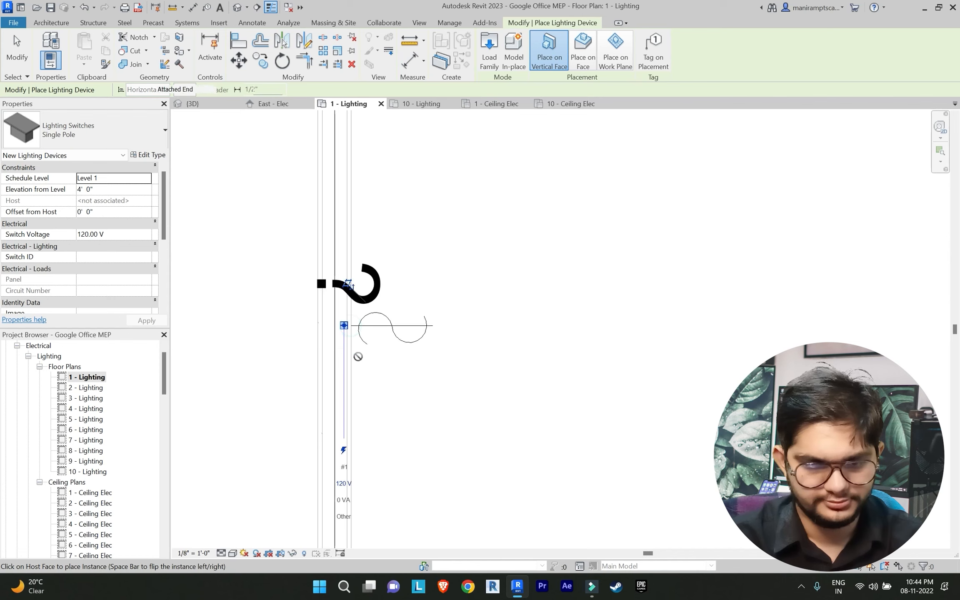
mouse_move(388, 390)
middle_down()
mouse_move(475, 320)
mouse_move(432, 366)
middle_up()
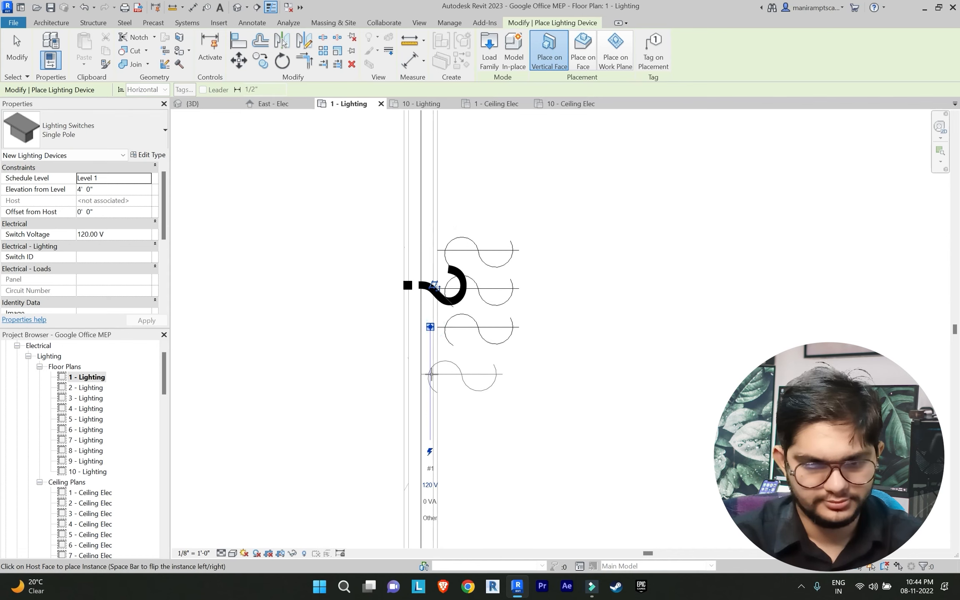
scroll(435, 374, down, 6)
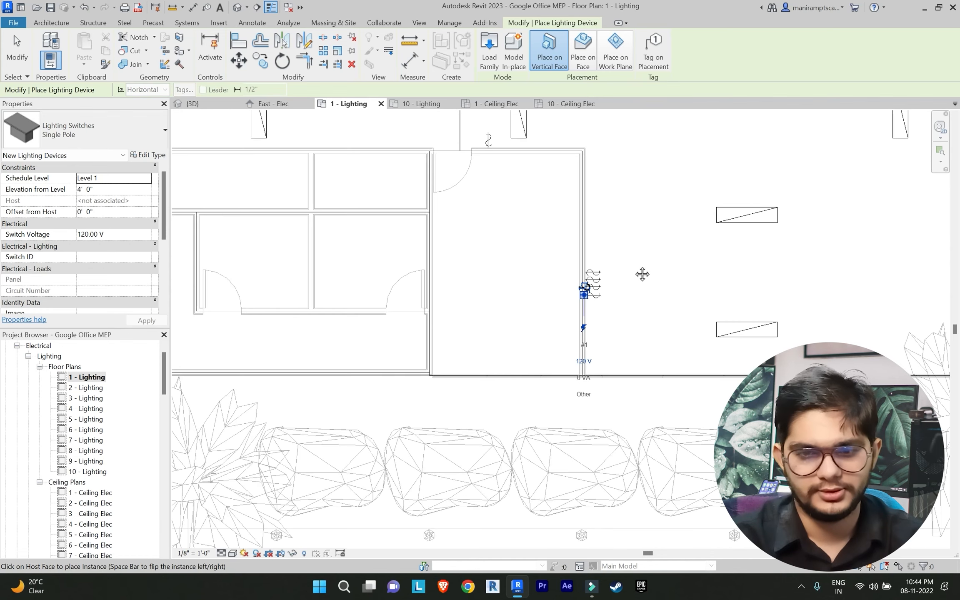
Place one Single Pole switch on the Working Area 11 side of the cafeteria's east wall, near the easternmost recessed fixture
scroll(616, 270, down, 1)
middle_drag(813, 203, 578, 253)
scroll(704, 166, up, 1)
middle_drag(703, 165, 679, 227)
scroll(679, 227, up, 4)
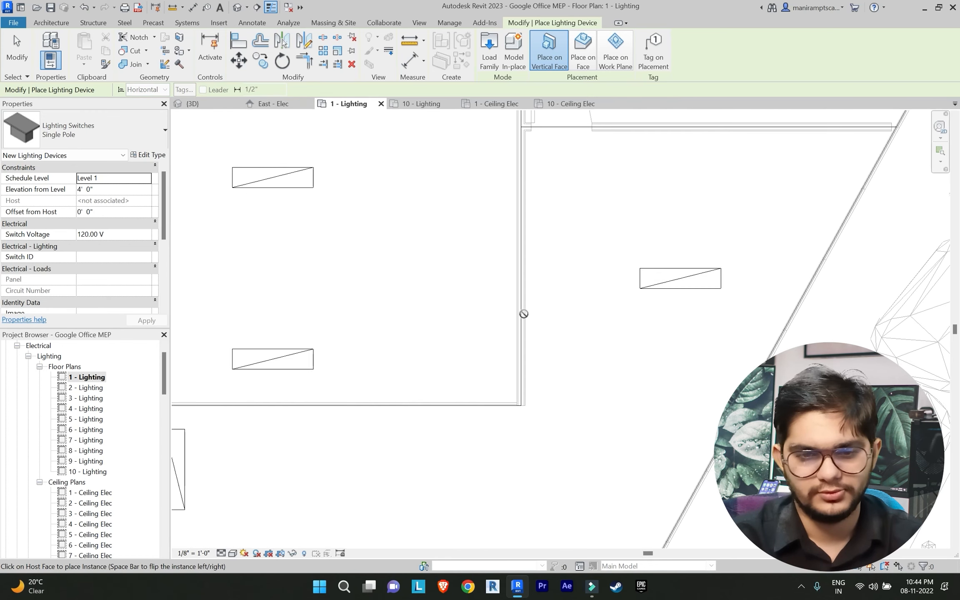
scroll(524, 314, up, 4)
click(494, 329)
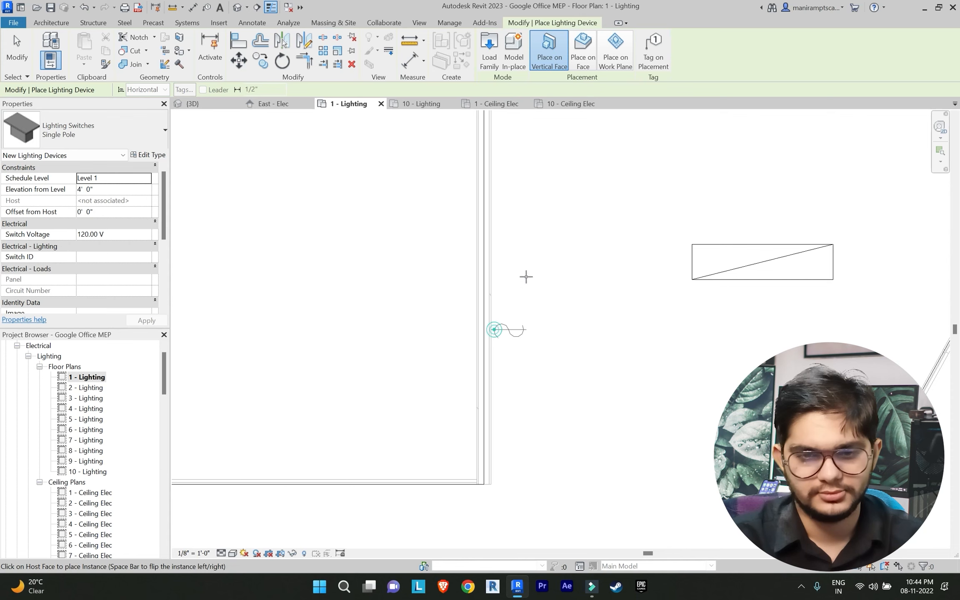
Place a Single Pole switch on the south wall of the northeast room, just east of its door, and finish placing devices
scroll(525, 277, down, 2)
middle_drag(525, 277, 511, 428)
middle_drag(598, 266, 550, 337)
scroll(551, 294, up, 2)
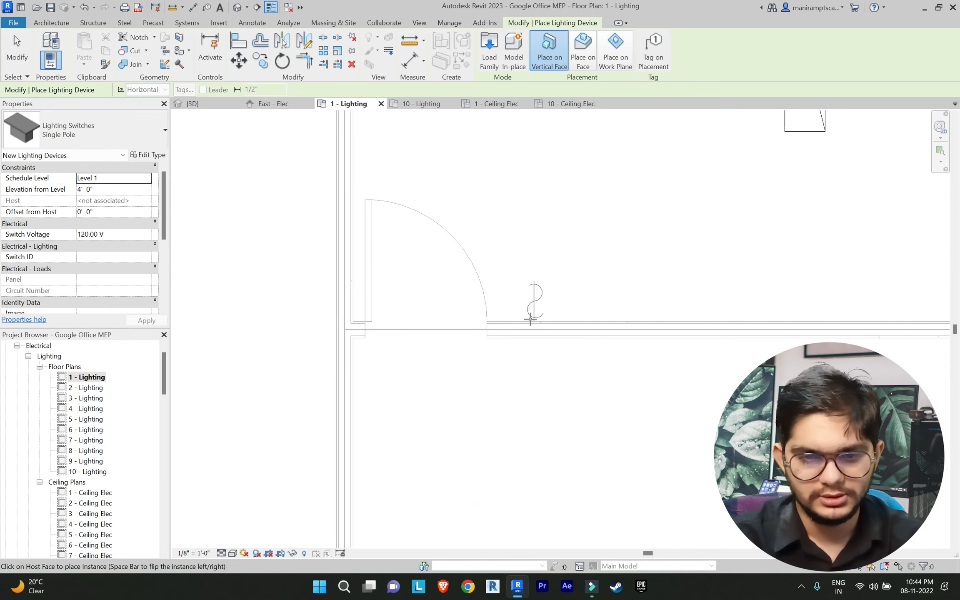
click(520, 325)
scroll(613, 257, down, 3)
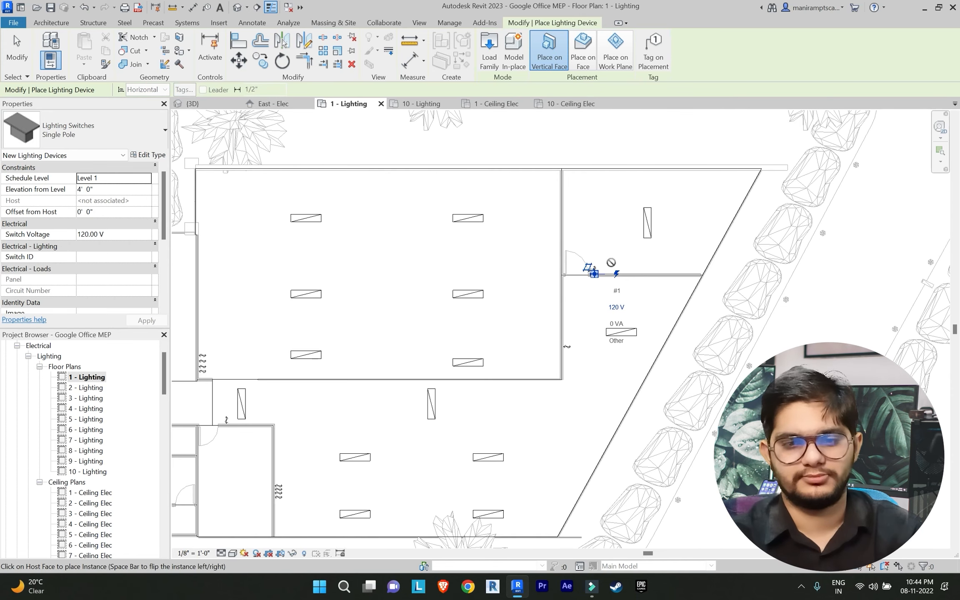
key(Escape)
key(Escape)
scroll(616, 265, down, 2)
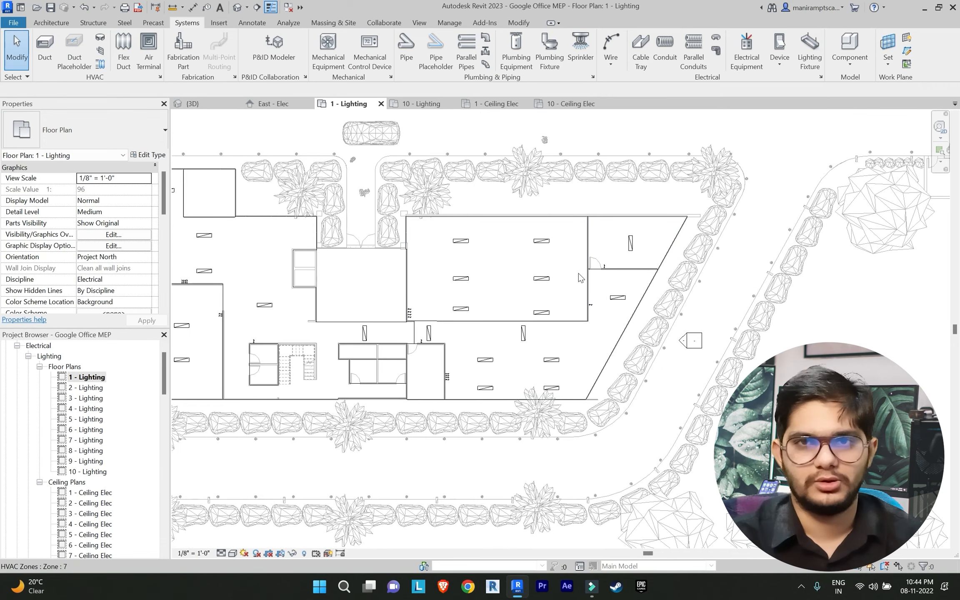
scroll(584, 283, down, 3)
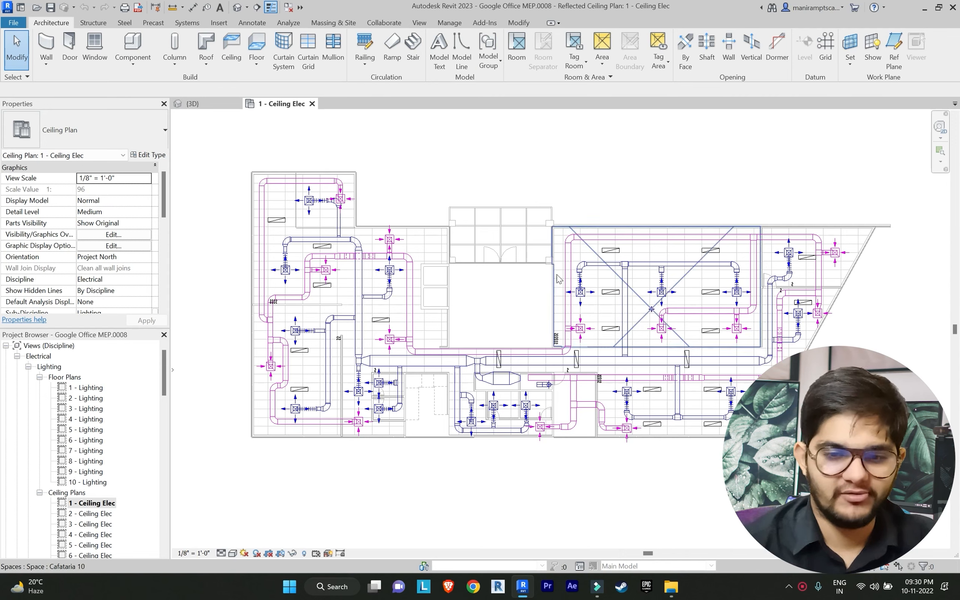
Create a switch system for the northwesternmost 1x4 - 120 recessed fixture in the Working Area + Entrance space
middle_drag(581, 268, 615, 292)
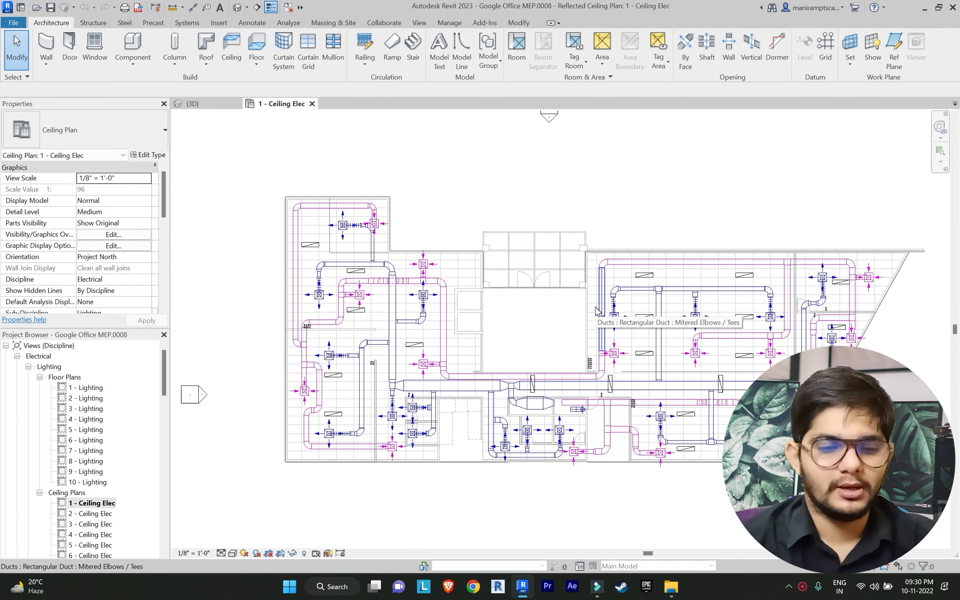
middle_drag(464, 288, 526, 261)
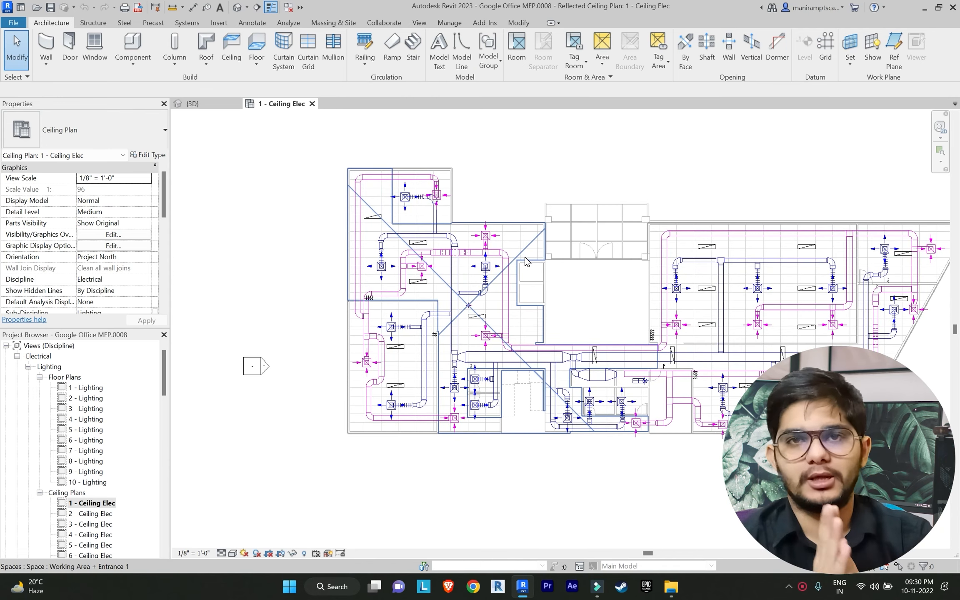
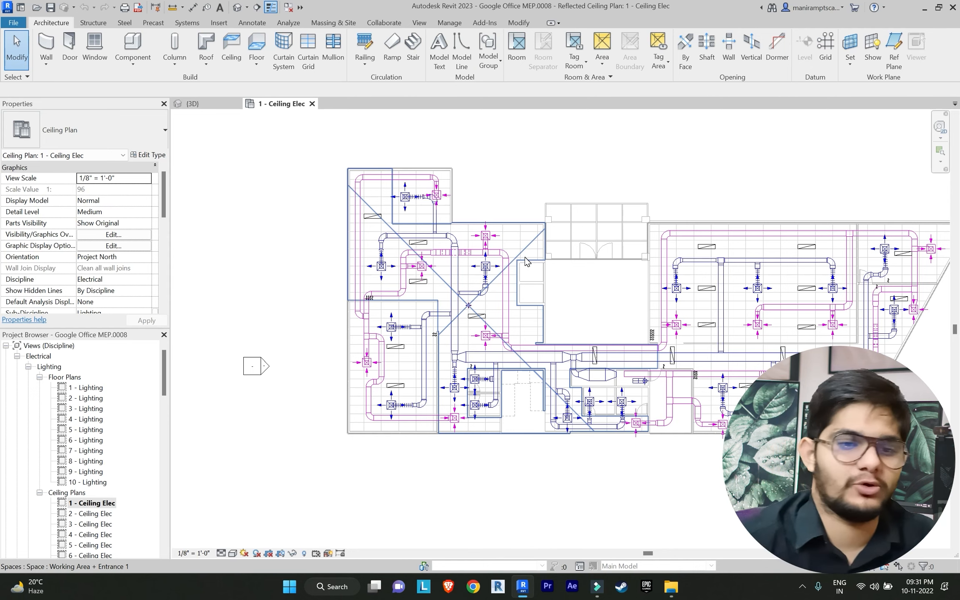
scroll(357, 225, up, 4)
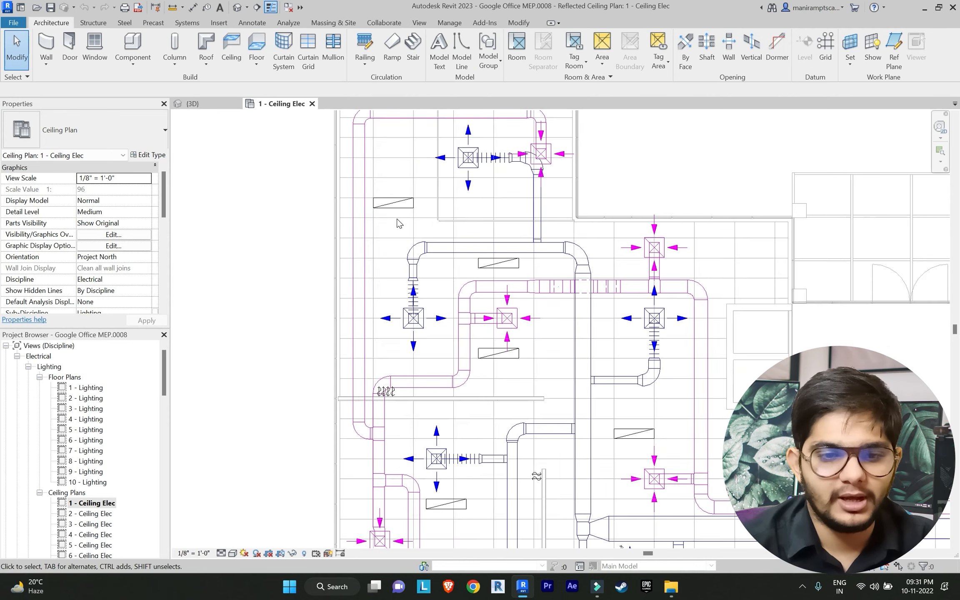
scroll(396, 223, up, 2)
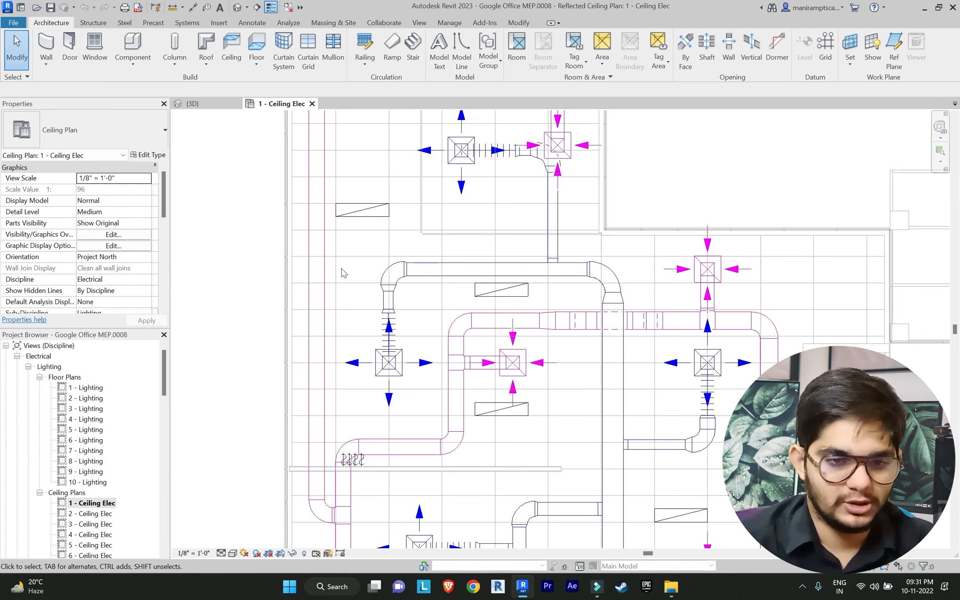
click(359, 212)
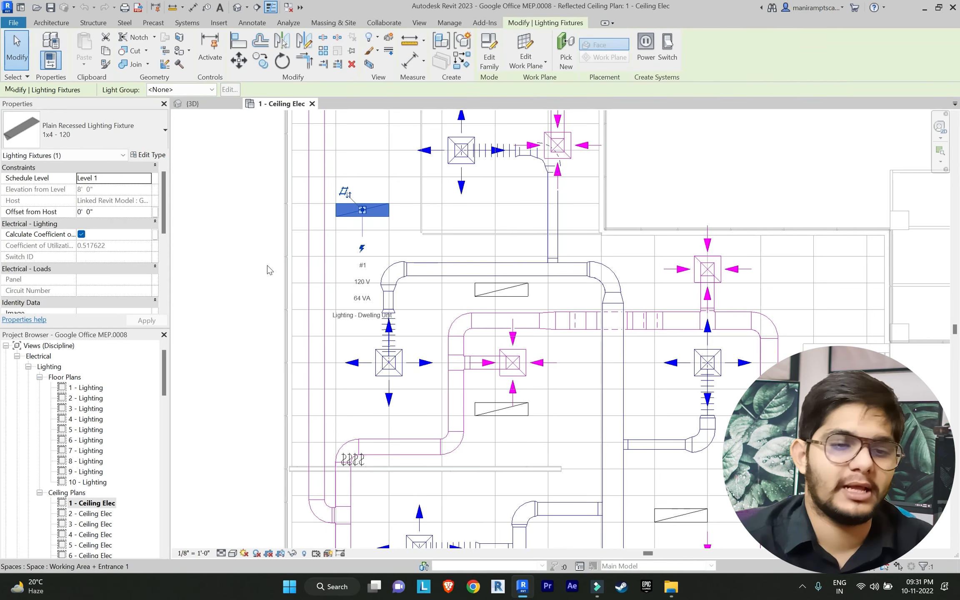
click(234, 255)
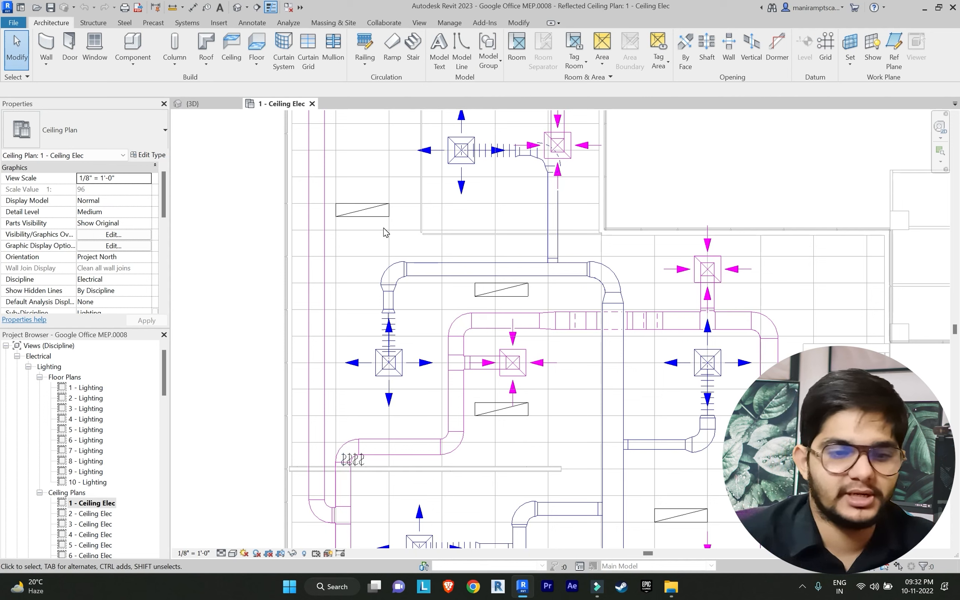
click(371, 213)
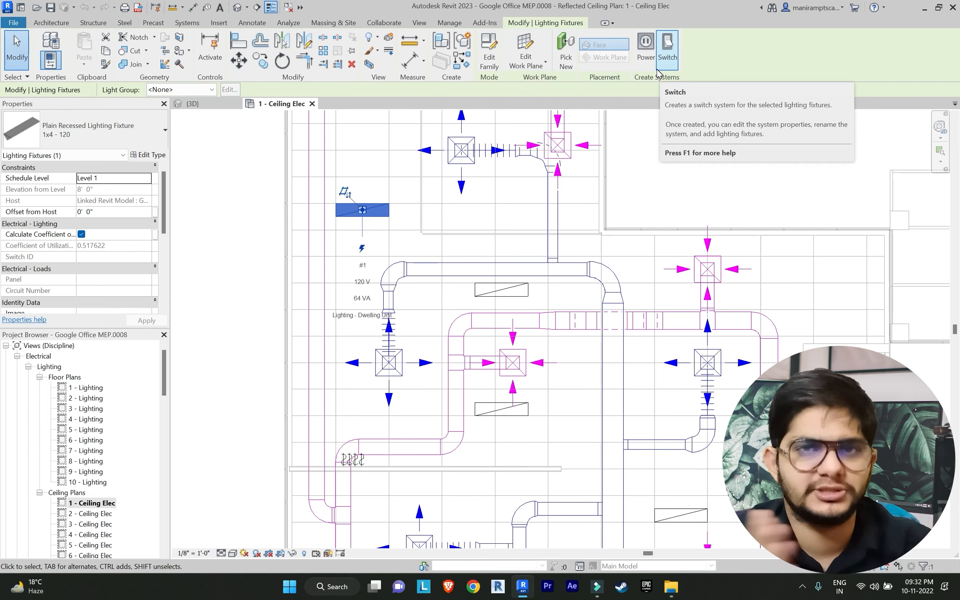
click(667, 48)
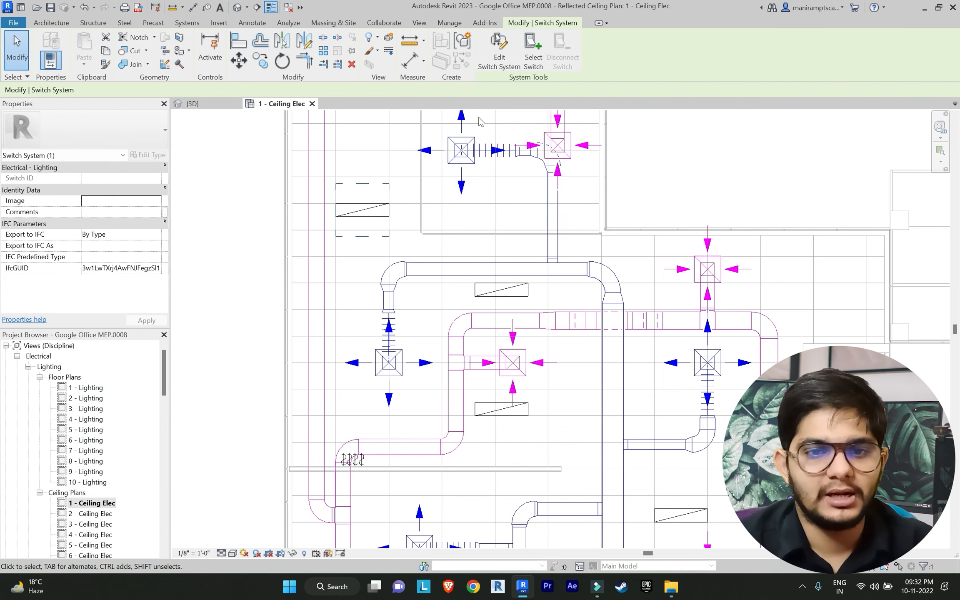
Assign the westernmost of the four switches on the wall south of the fixture to its switch system
click(533, 54)
scroll(375, 441, up, 6)
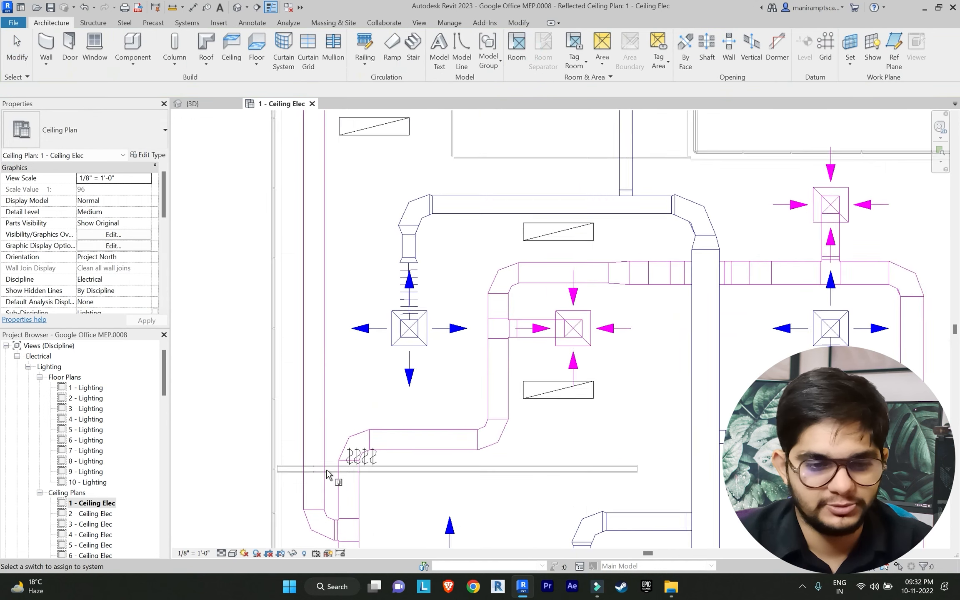
click(384, 428)
scroll(360, 294, down, 4)
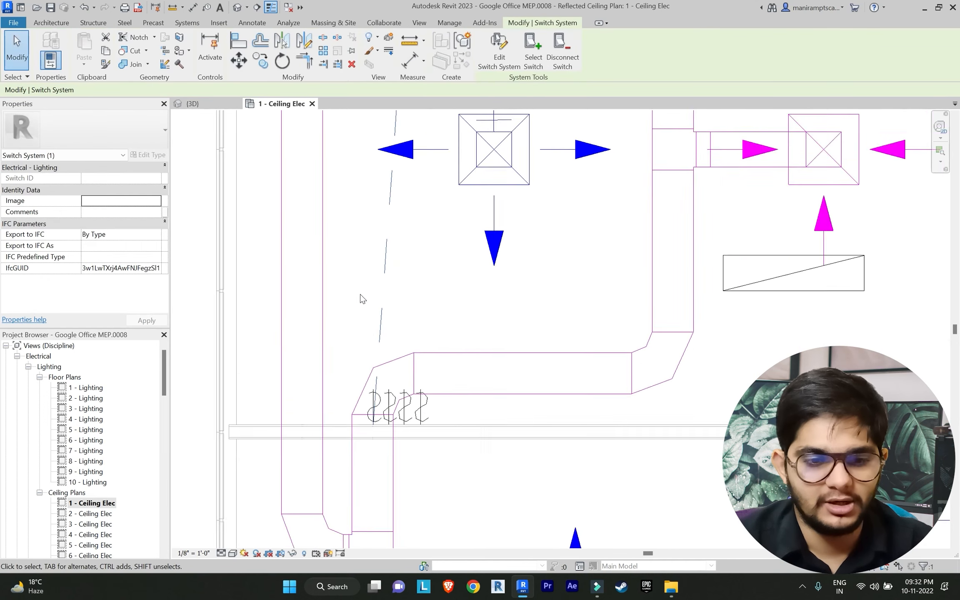
middle_drag(367, 297, 390, 409)
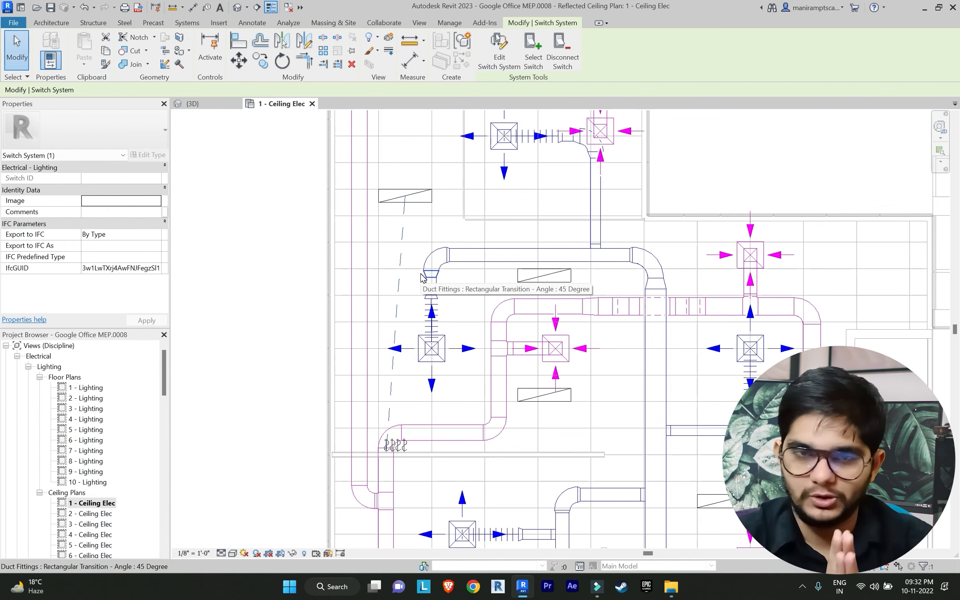
scroll(384, 380, down, 2)
middle_drag(382, 382, 371, 442)
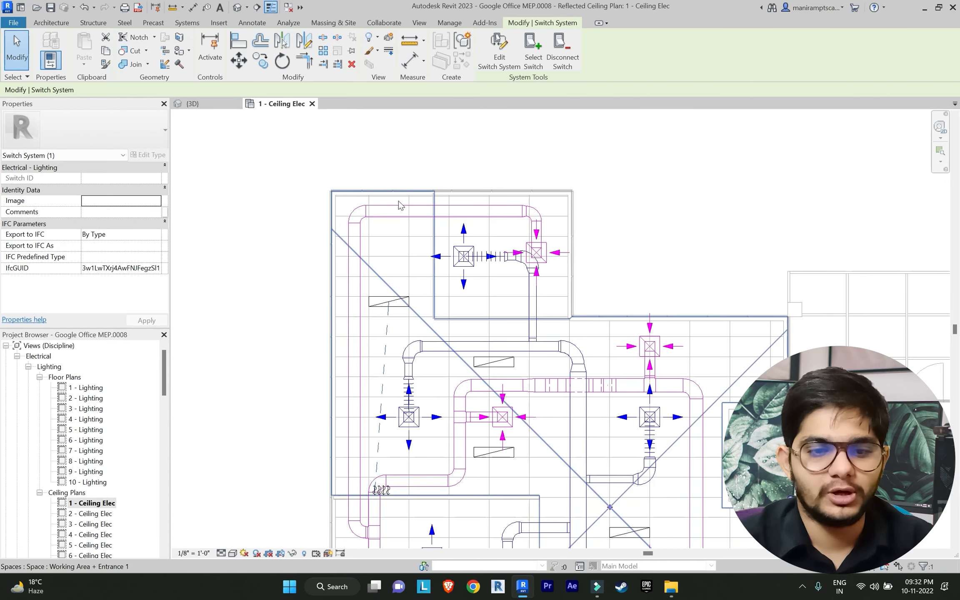
Create a switch system for the recessed light just below the upper supply duct and assign it to a switch in the four-switch group
scroll(422, 348, up, 1)
middle_drag(433, 354, 404, 278)
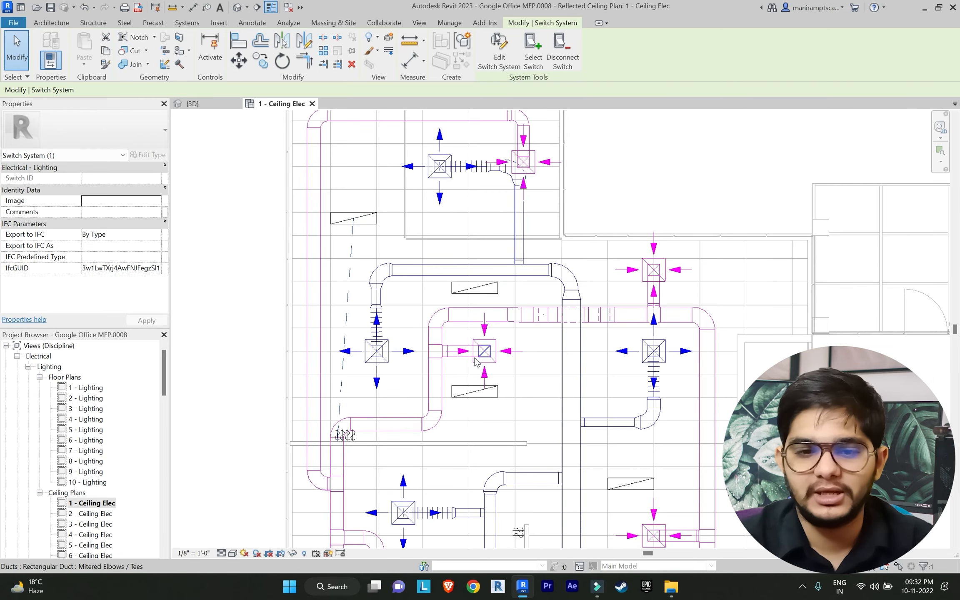
middle_drag(442, 309, 467, 277)
scroll(467, 278, up, 1)
scroll(478, 270, up, 1)
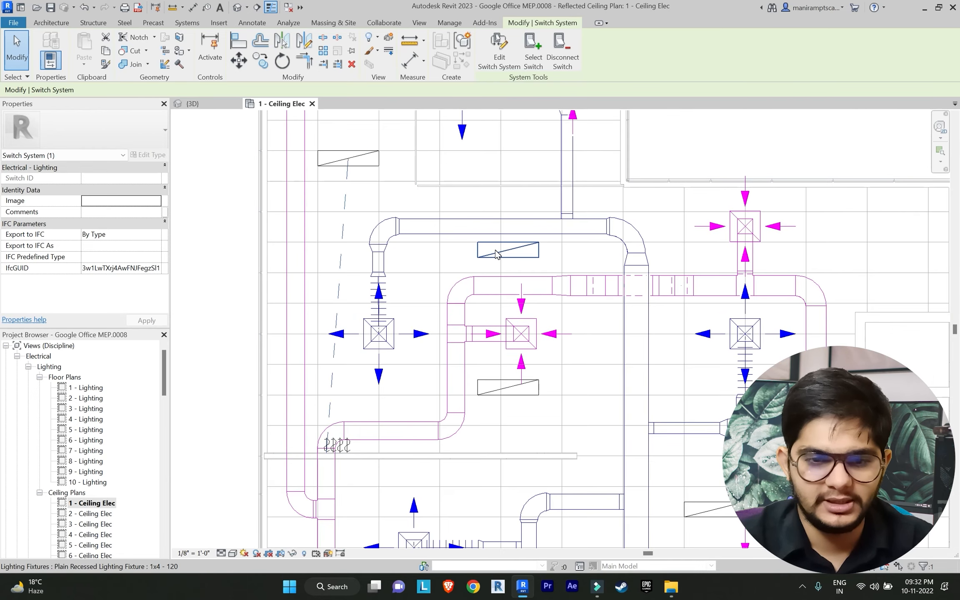
click(495, 251)
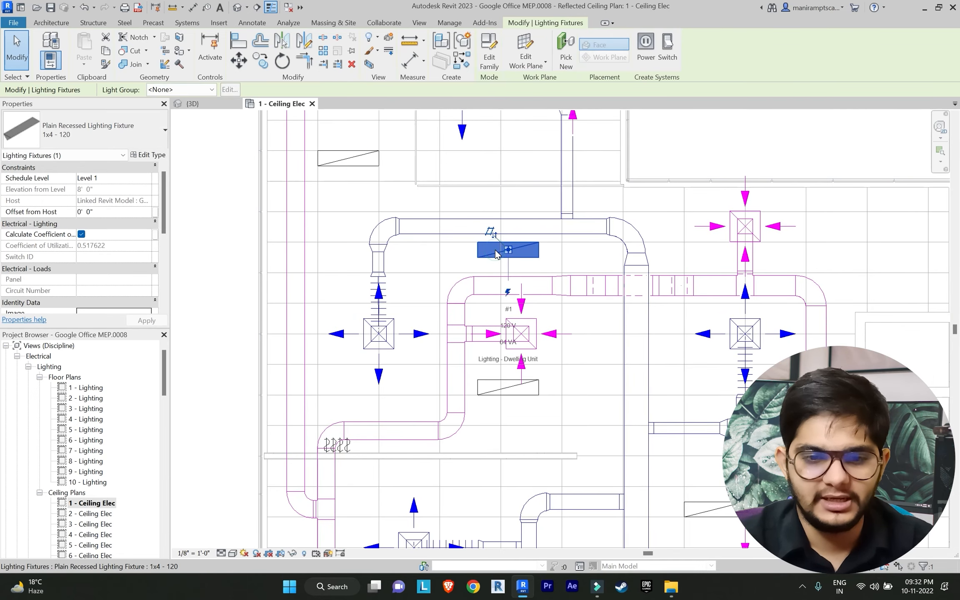
click(668, 50)
click(533, 50)
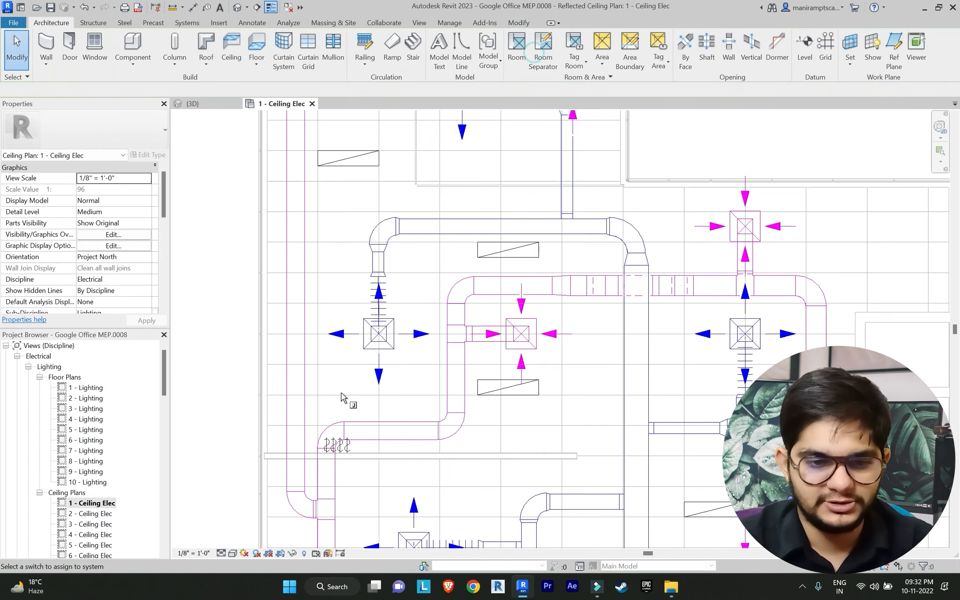
scroll(336, 423, up, 2)
click(332, 455)
scroll(443, 334, down, 3)
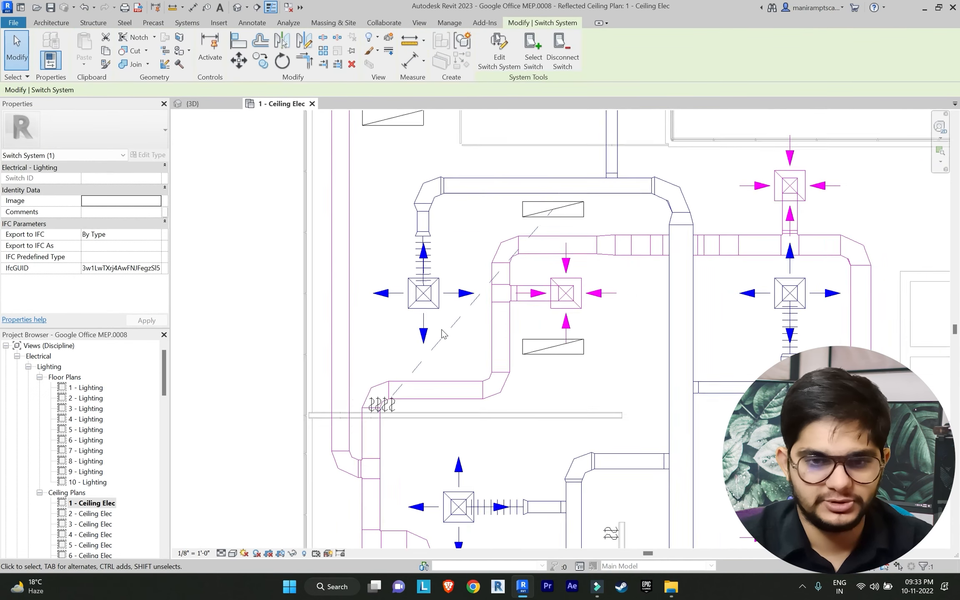
scroll(442, 324, down, 2)
click(558, 367)
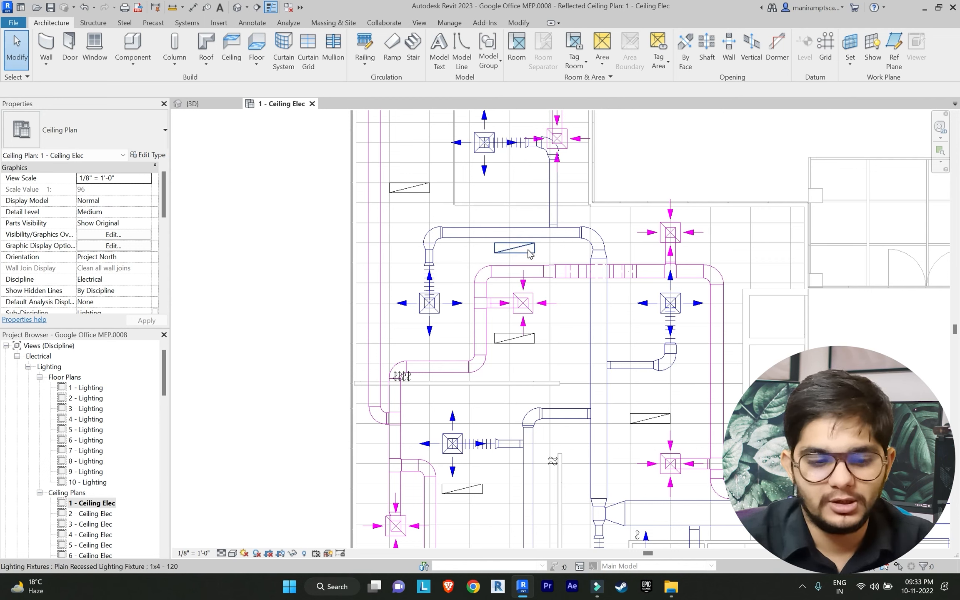
key(Tab)
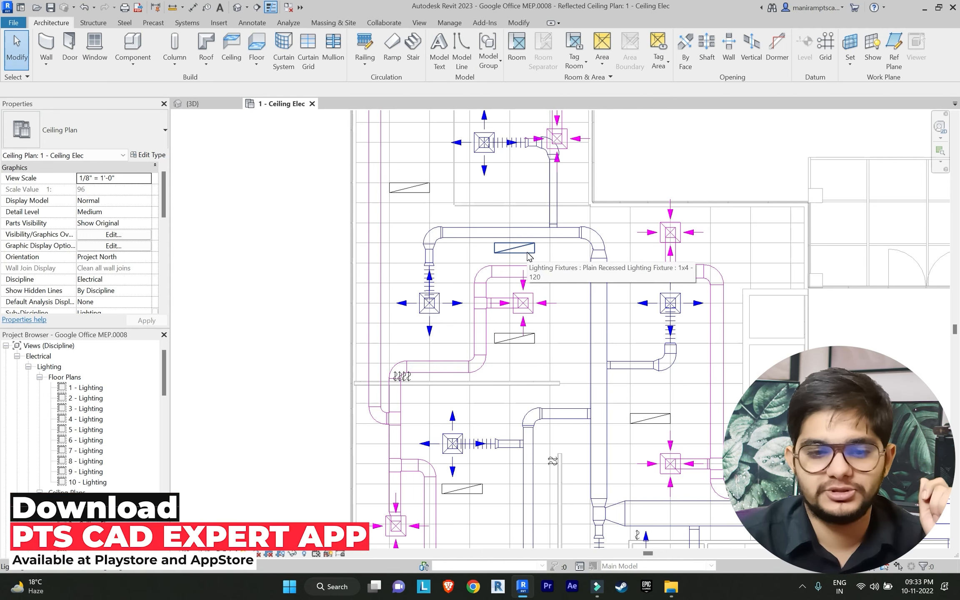
key(Tab)
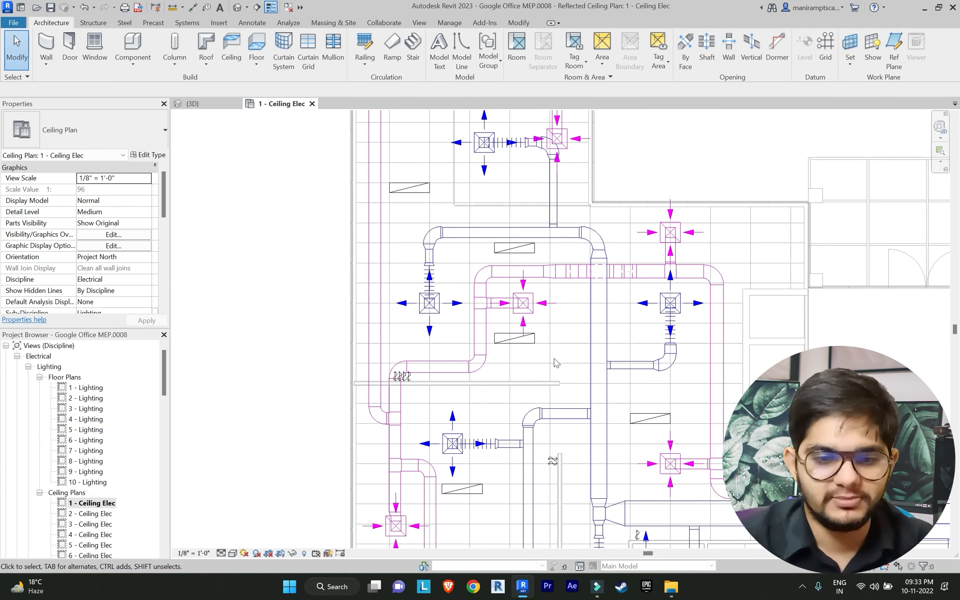
Create a switch system for the recessed light below the return diffuser and assign it to the third switch of the four-switch group
click(517, 338)
click(668, 48)
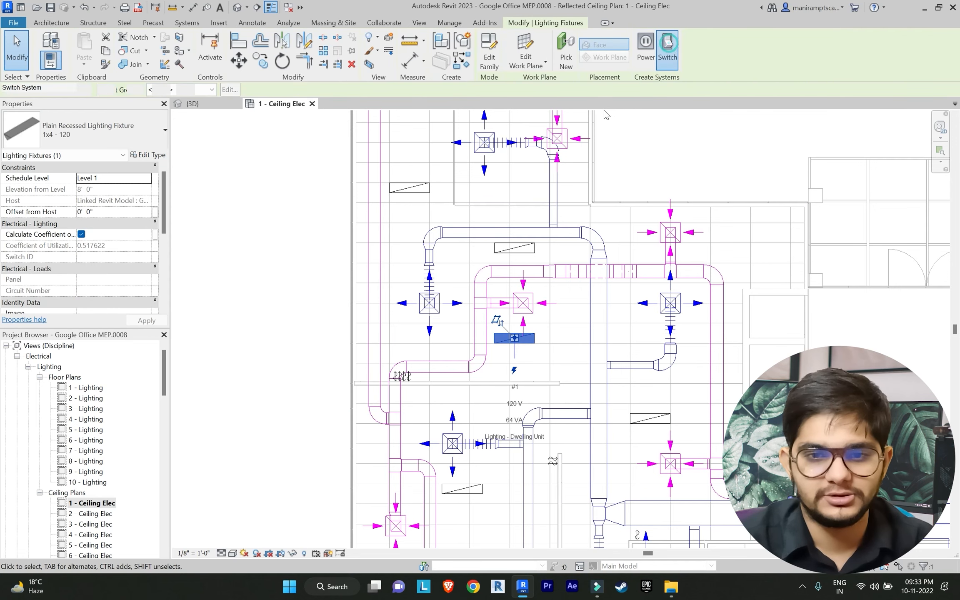
scroll(421, 408, up, 2)
scroll(421, 408, up, 2)
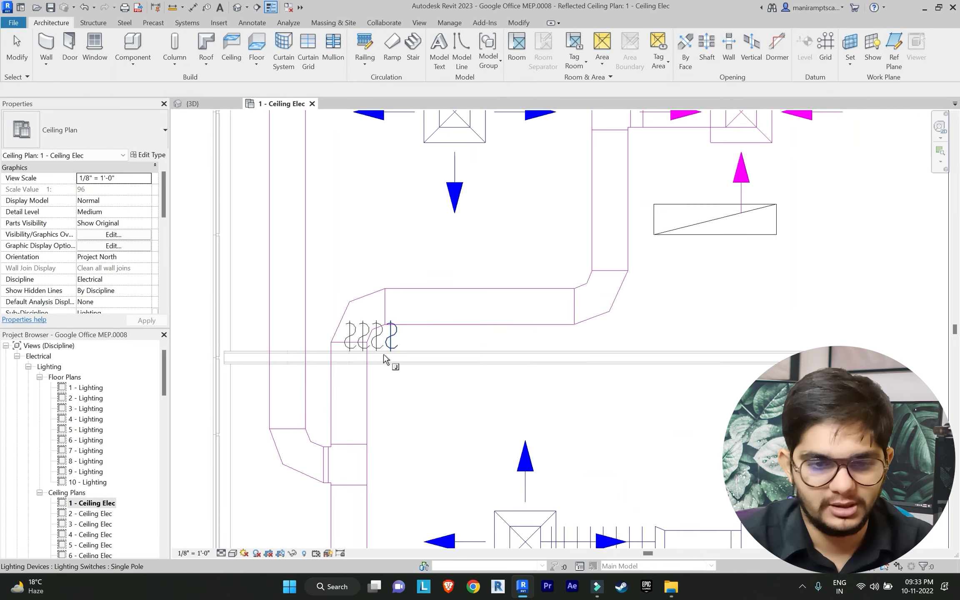
click(375, 337)
scroll(472, 374, down, 1)
middle_drag(472, 374, 433, 364)
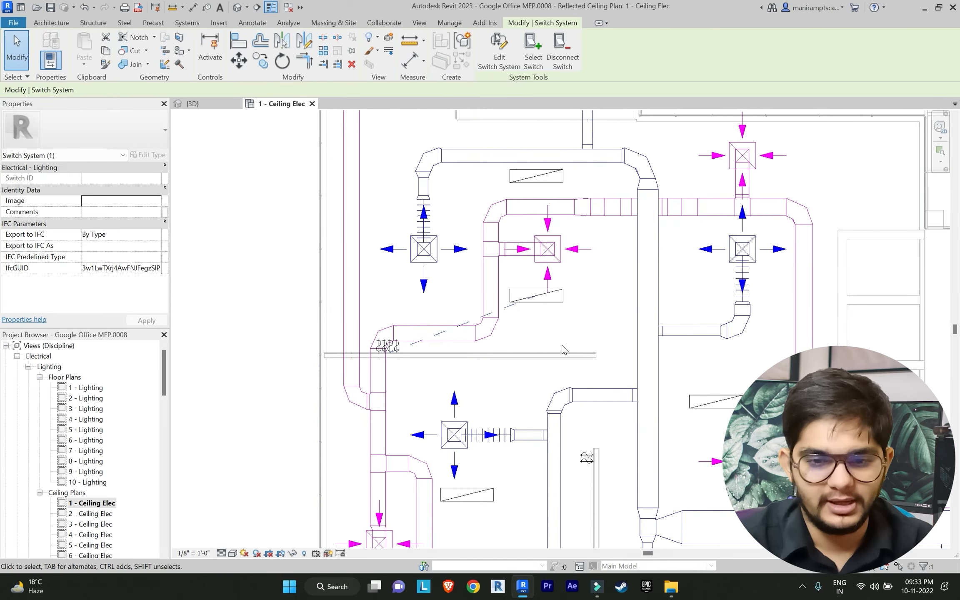
Create a switch system for the recessed light east of the main vertical duct and assign it to the fourth switch of the four-switch group
middle_drag(579, 352, 520, 320)
click(643, 368)
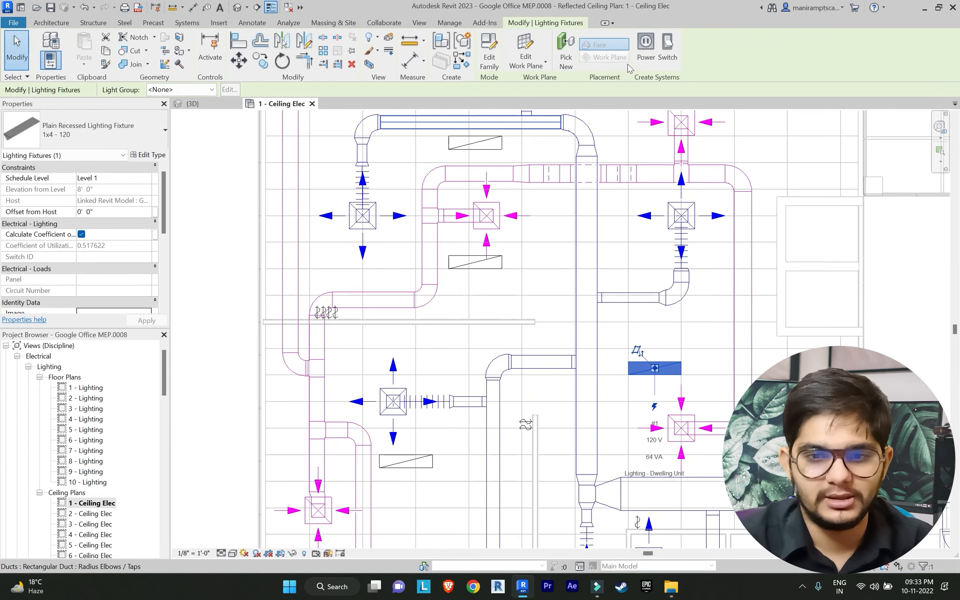
click(667, 49)
scroll(354, 292, up, 2)
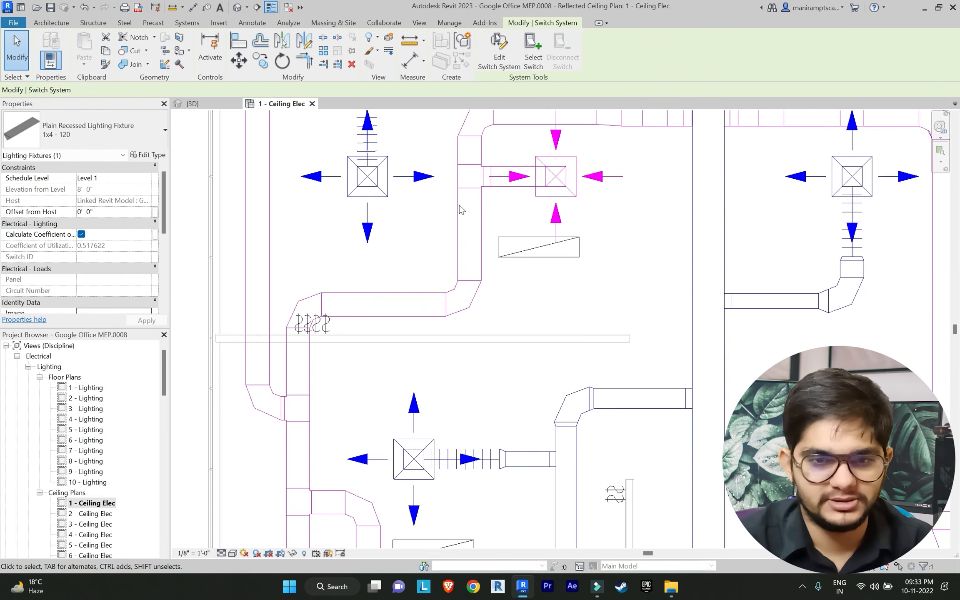
click(533, 51)
click(328, 324)
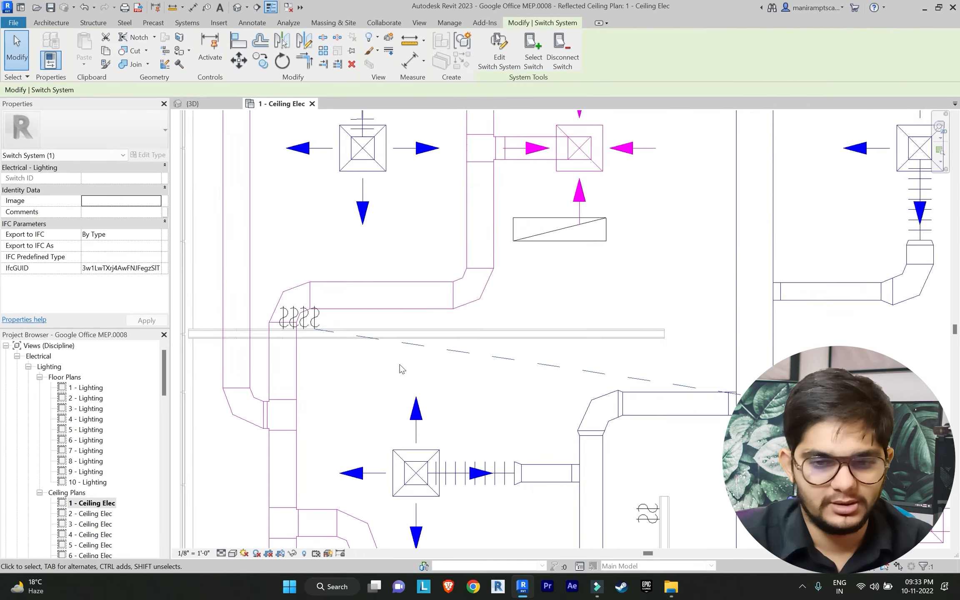
scroll(488, 295, down, 3)
key(Escape)
Create a switch system for the upper recessed light in the lower-left room and assign it to the upper switch at the partition wall
middle_drag(302, 304, 297, 221)
scroll(298, 220, down, 1)
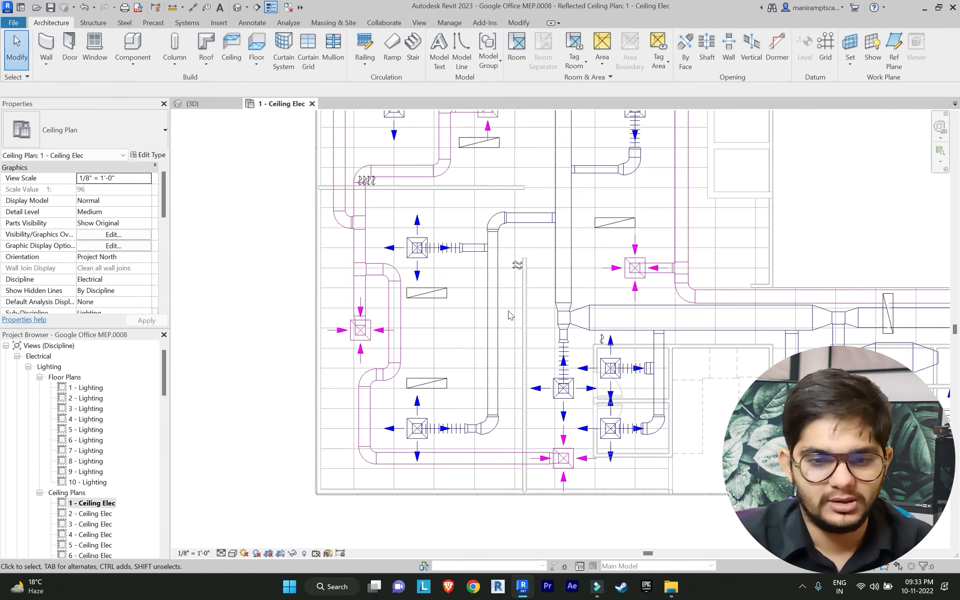
scroll(513, 312, up, 2)
middle_drag(463, 235, 473, 270)
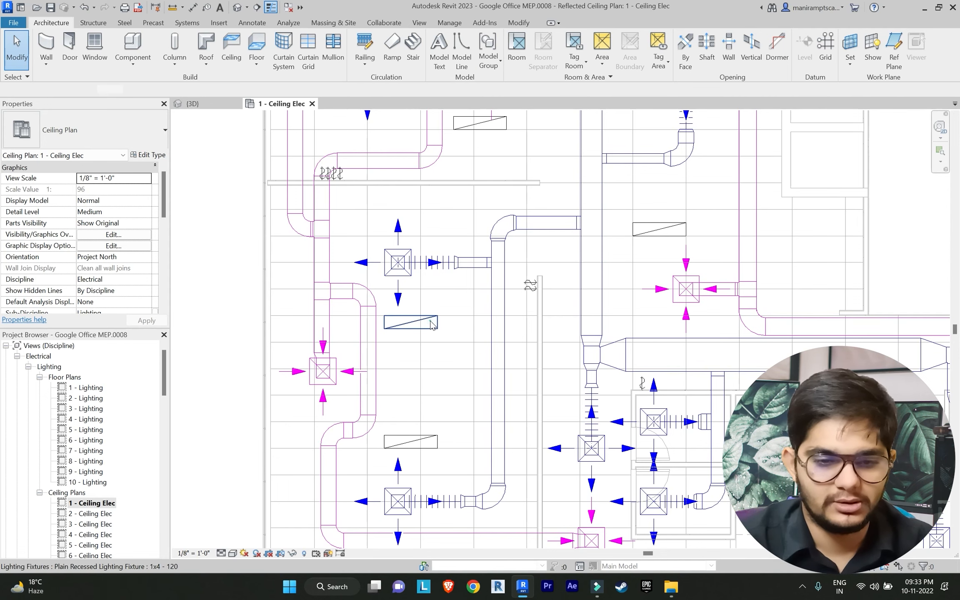
click(416, 322)
click(667, 48)
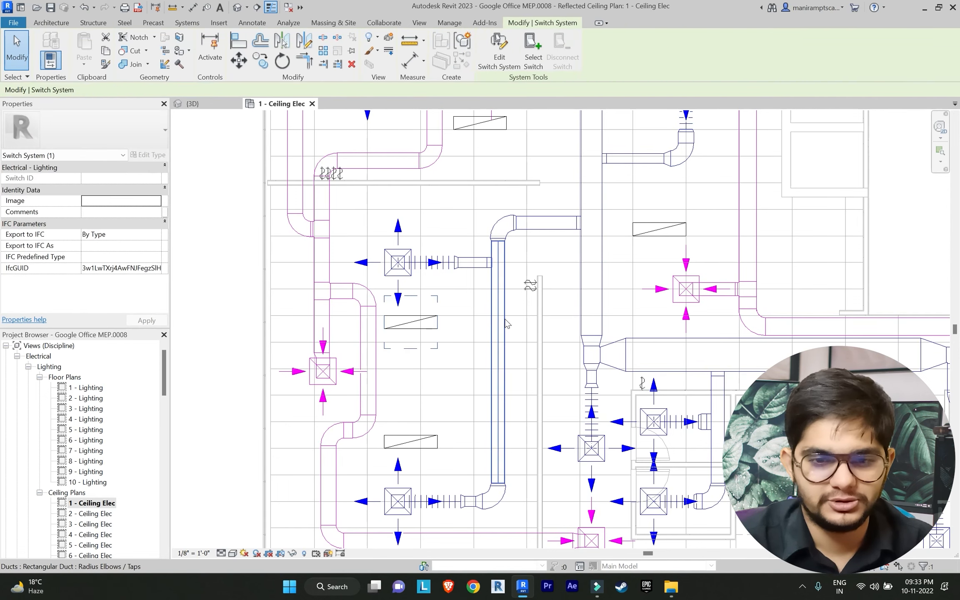
scroll(506, 321, up, 2)
click(531, 48)
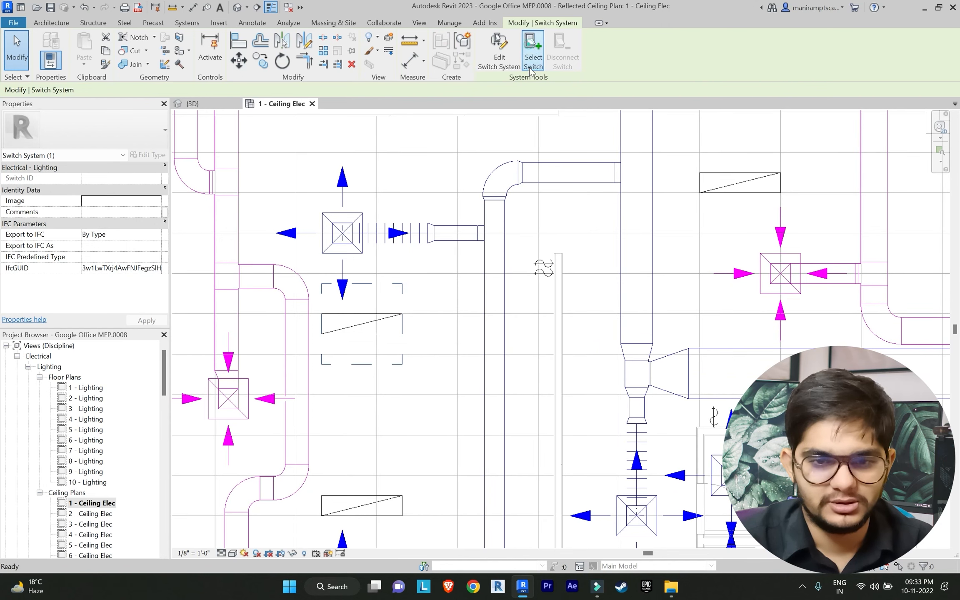
click(544, 266)
scroll(441, 354, down, 2)
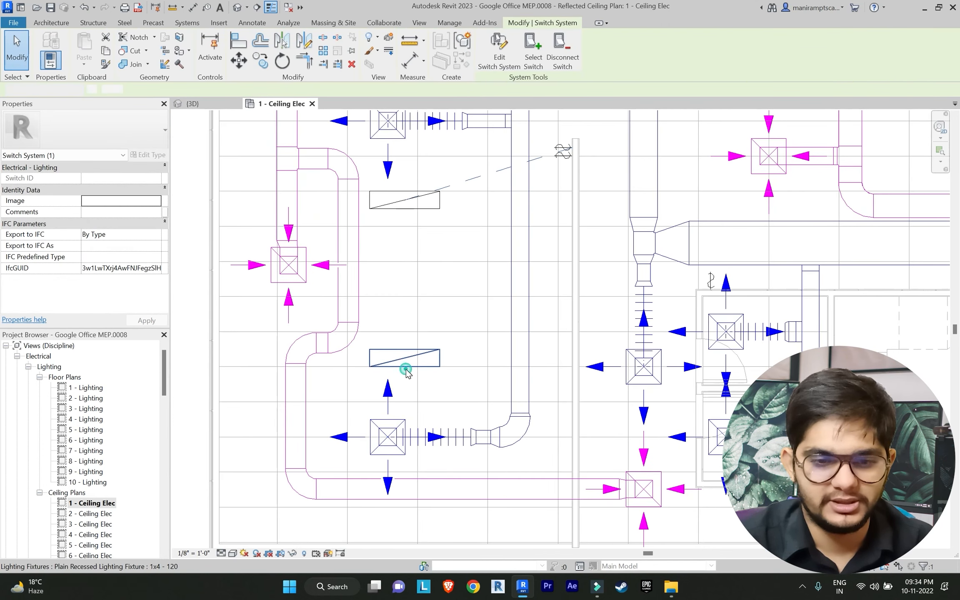
Create a switch system for the lower recessed light in the lower-left room and assign it to the lower switch at the partition wall
click(400, 362)
click(667, 48)
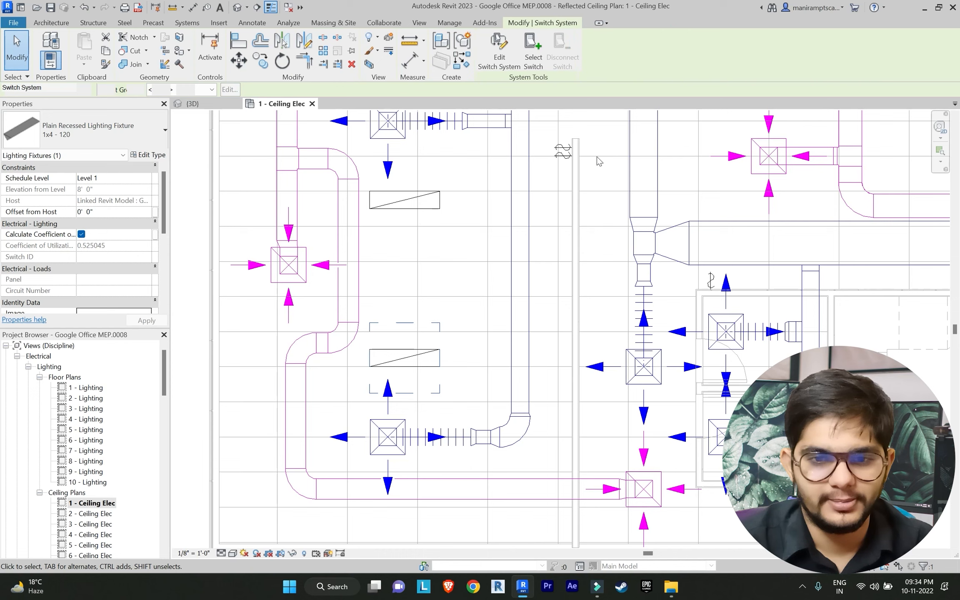
click(533, 54)
click(565, 158)
key(Escape)
key(Escape)
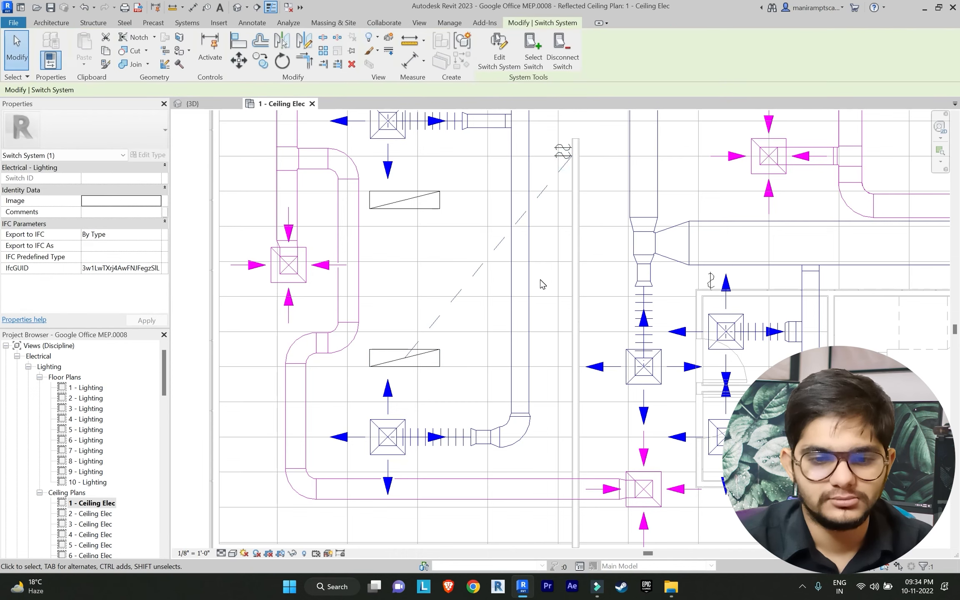
scroll(541, 279, down, 5)
scroll(514, 303, up, 3)
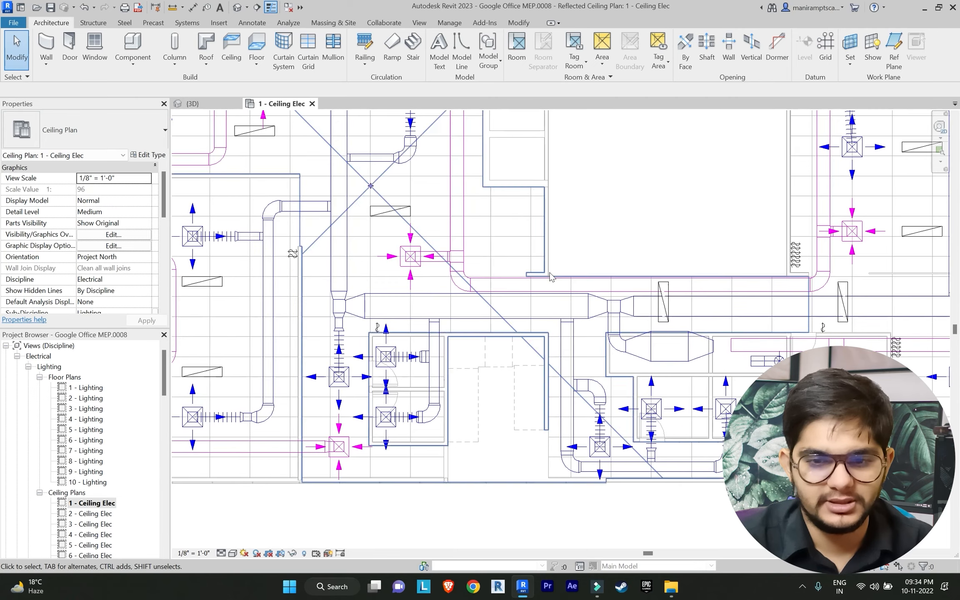
click(663, 300)
click(675, 52)
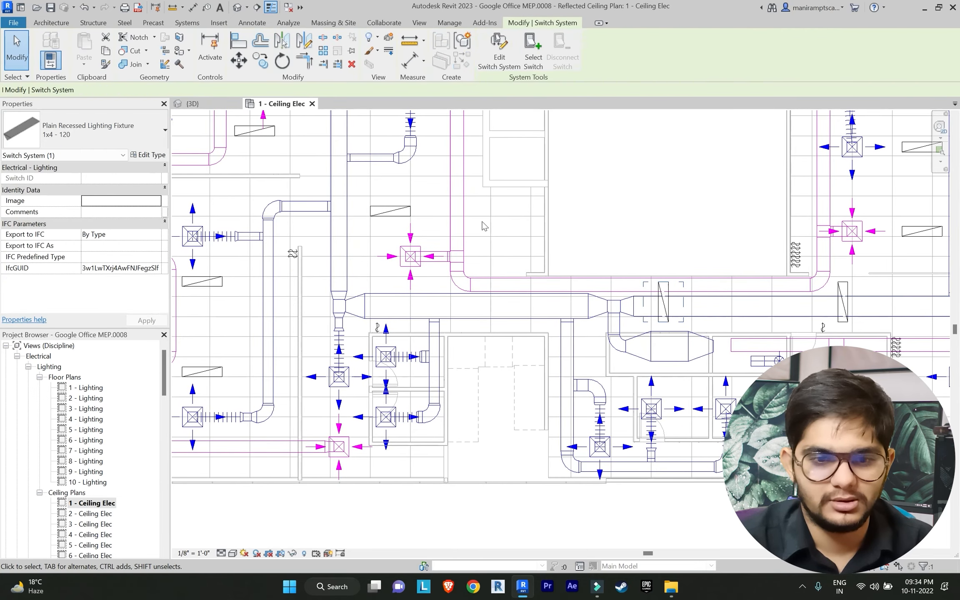
scroll(400, 267, up, 2)
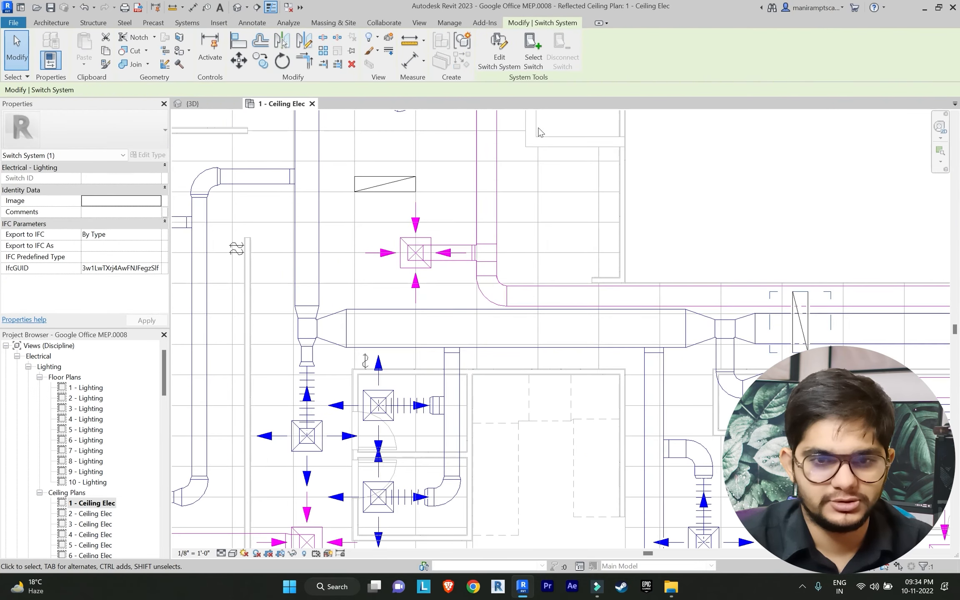
click(533, 62)
middle_drag(290, 308, 387, 264)
scroll(434, 288, down, 3)
middle_drag(413, 312, 229, 380)
scroll(491, 363, up, 1)
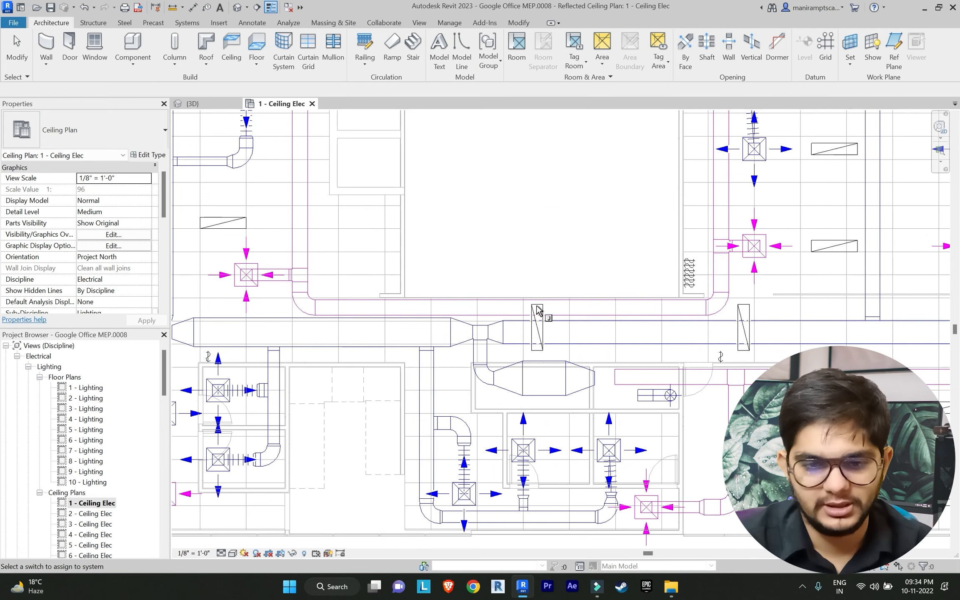
key(Escape)
Delete the corridor's westernmost vertical recessed light and the single-pole switch above the two small stacked rooms
scroll(524, 327, up, 2)
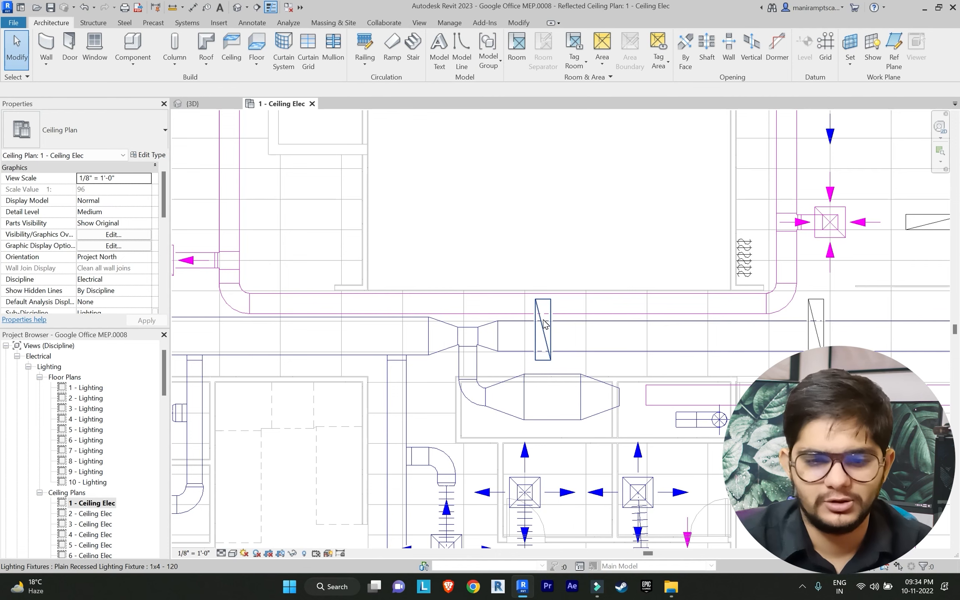
click(544, 325)
key(Delete)
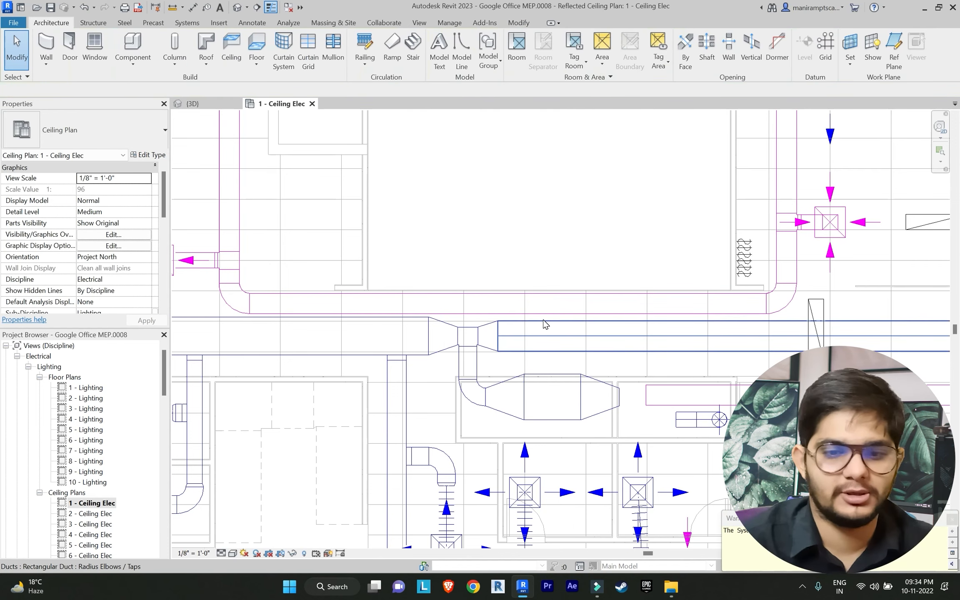
scroll(906, 485, down, 2)
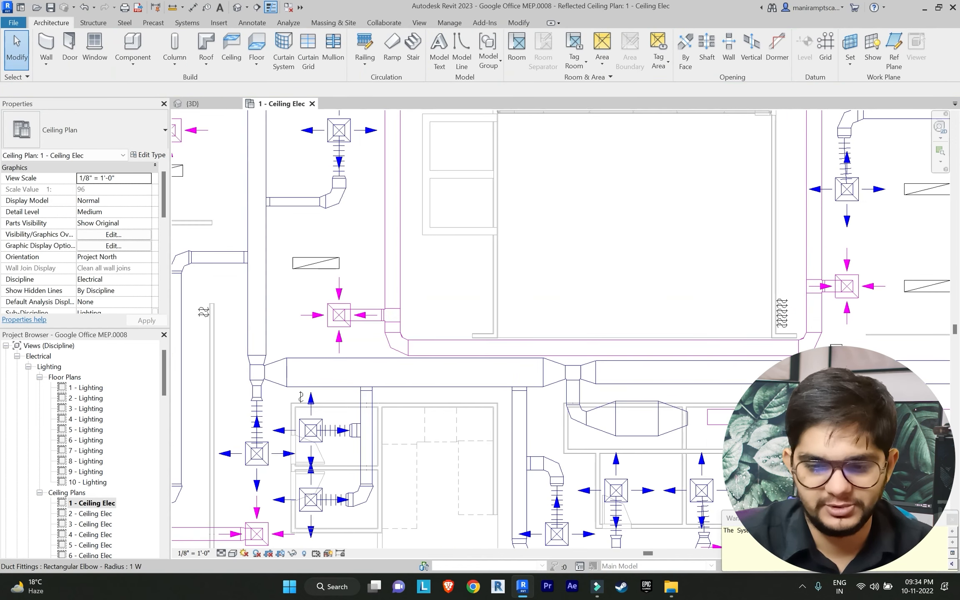
click(953, 520)
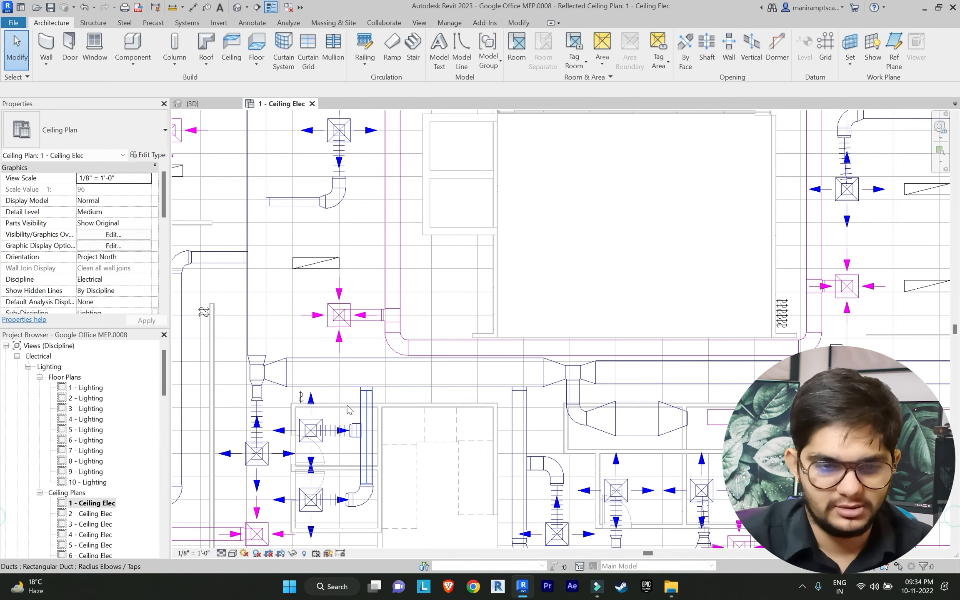
click(301, 397)
key(Delete)
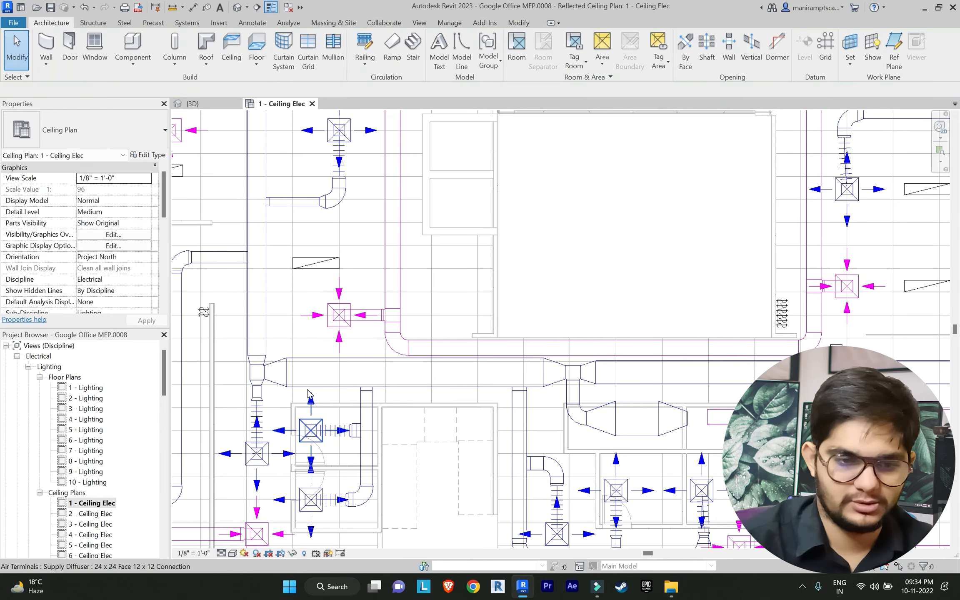
Nudge the corridor's main horizontal duct in the eastern half slightly south in small increments
scroll(442, 353, down, 1)
middle_drag(384, 340, 234, 335)
scroll(542, 359, up, 4)
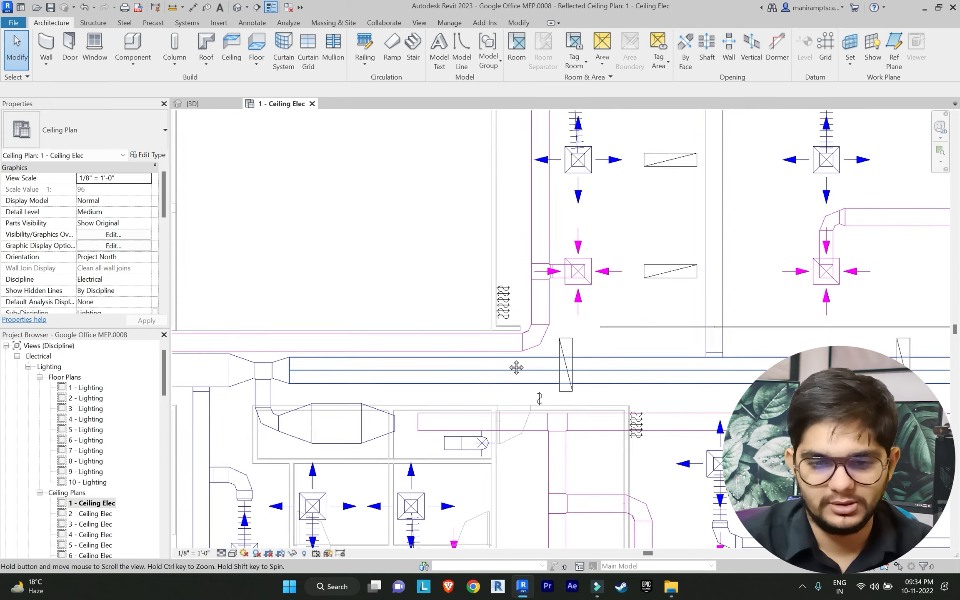
click(533, 345)
scroll(587, 342, down, 2)
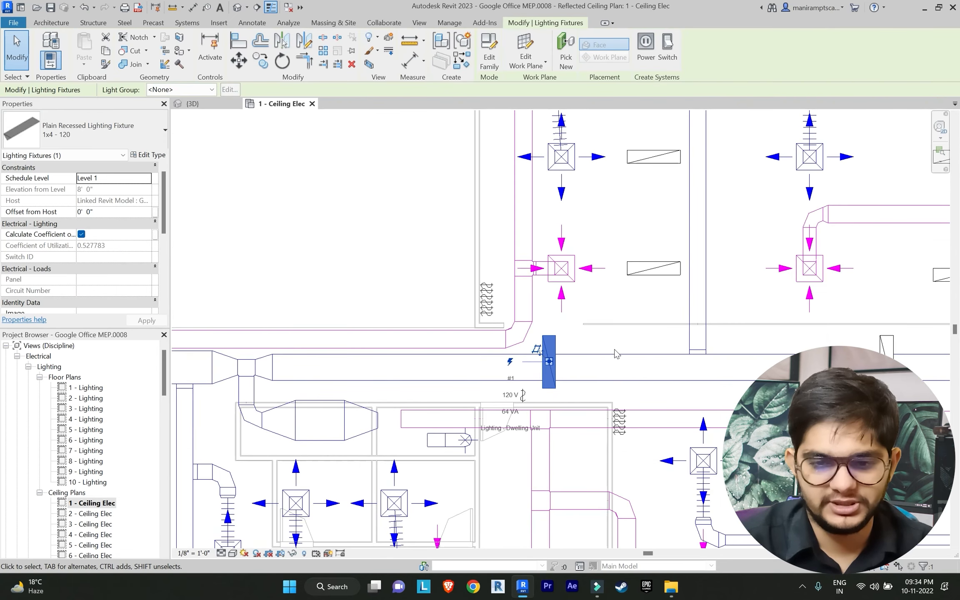
click(616, 353)
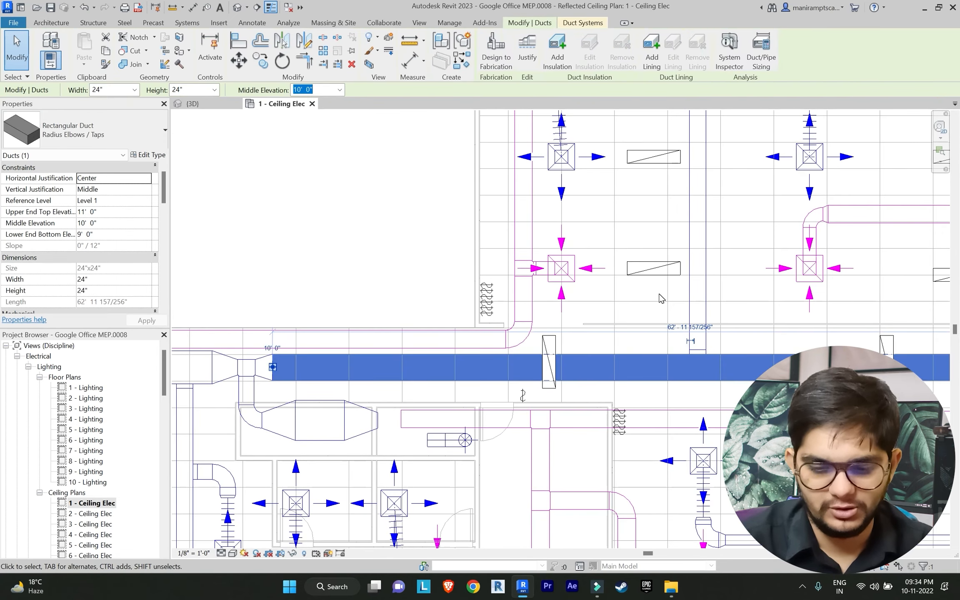
key(Down)
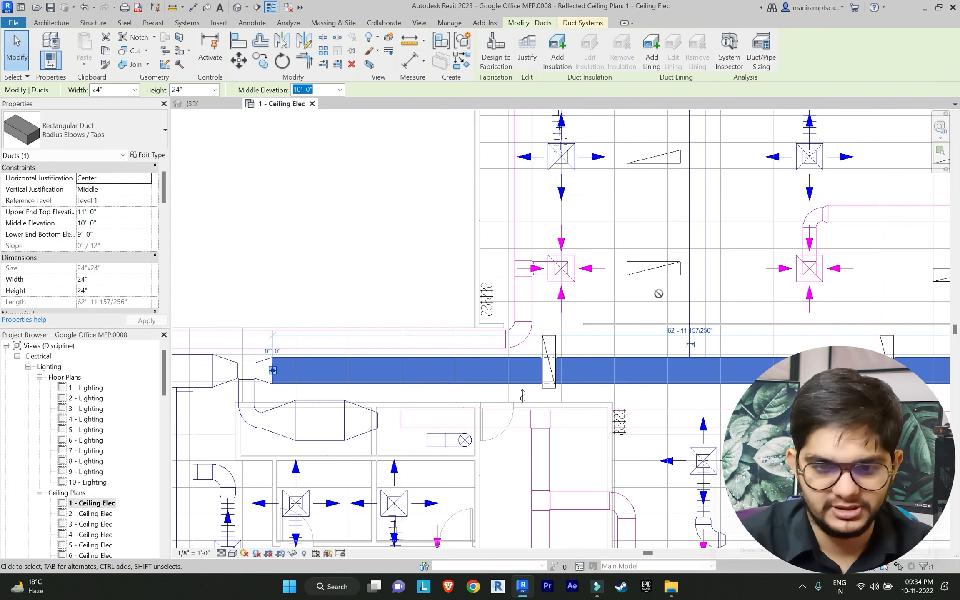
key(Down)
key(Down)
key(Down)
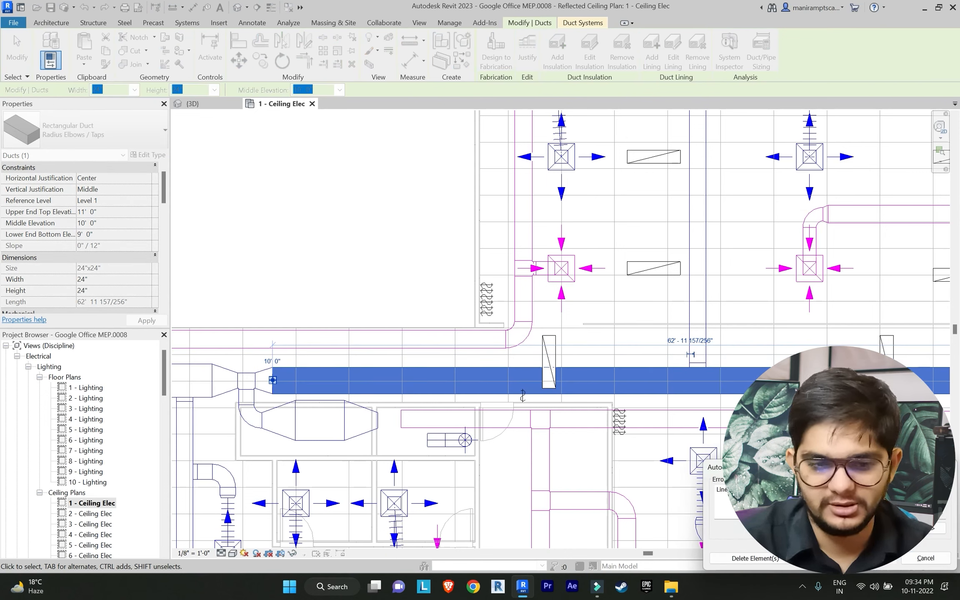
click(906, 557)
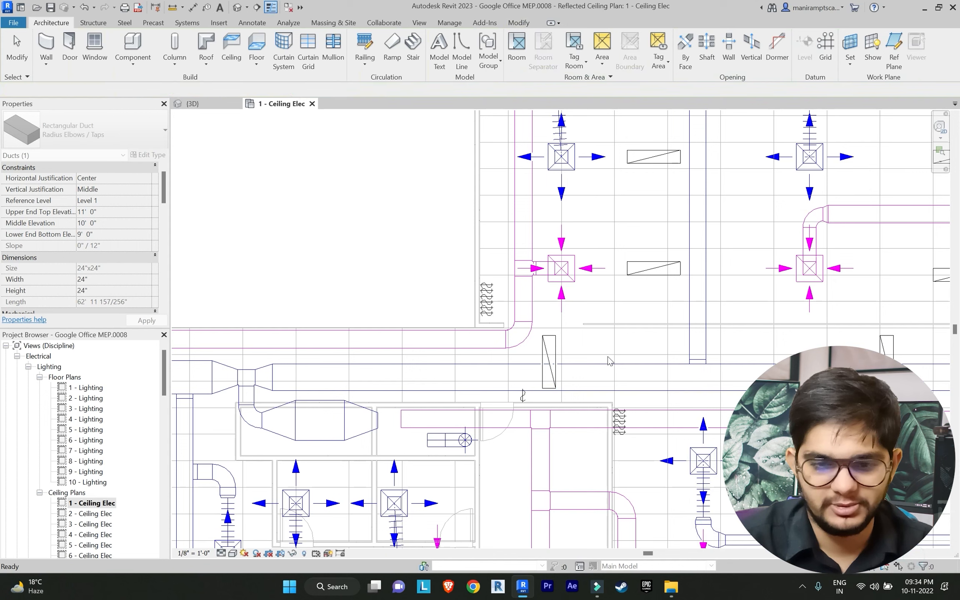
Create a switch system for the vertical recessed light in the middle of the corridor and assign it to the single-pole switch just below it
scroll(546, 341, down, 2)
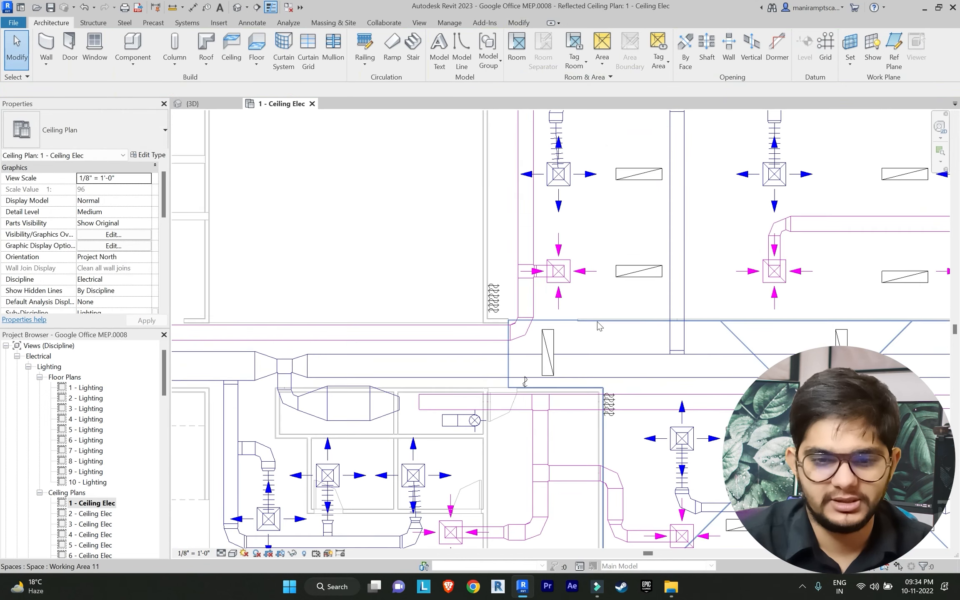
scroll(544, 340, up, 2)
click(543, 339)
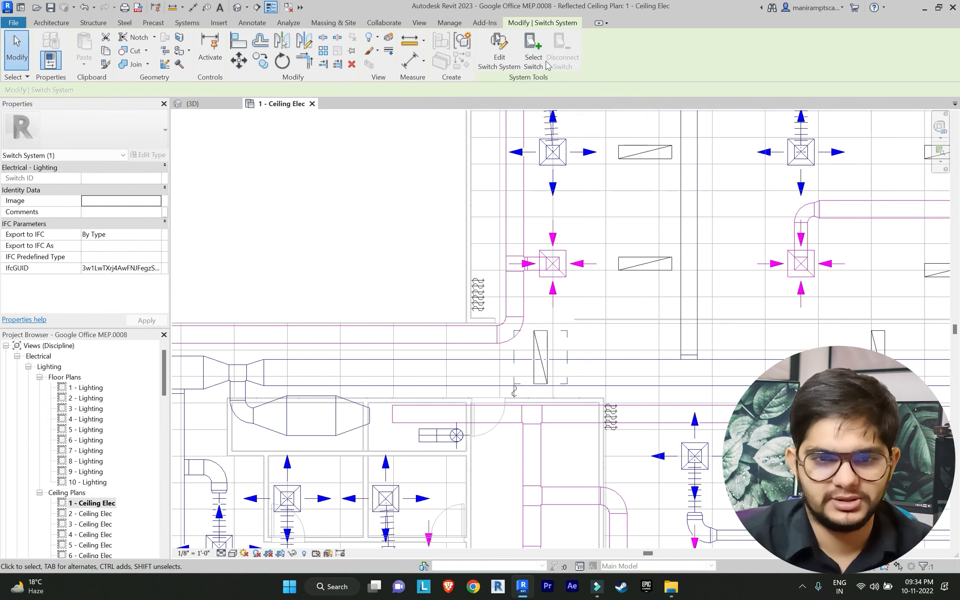
click(546, 63)
scroll(516, 393, up, 3)
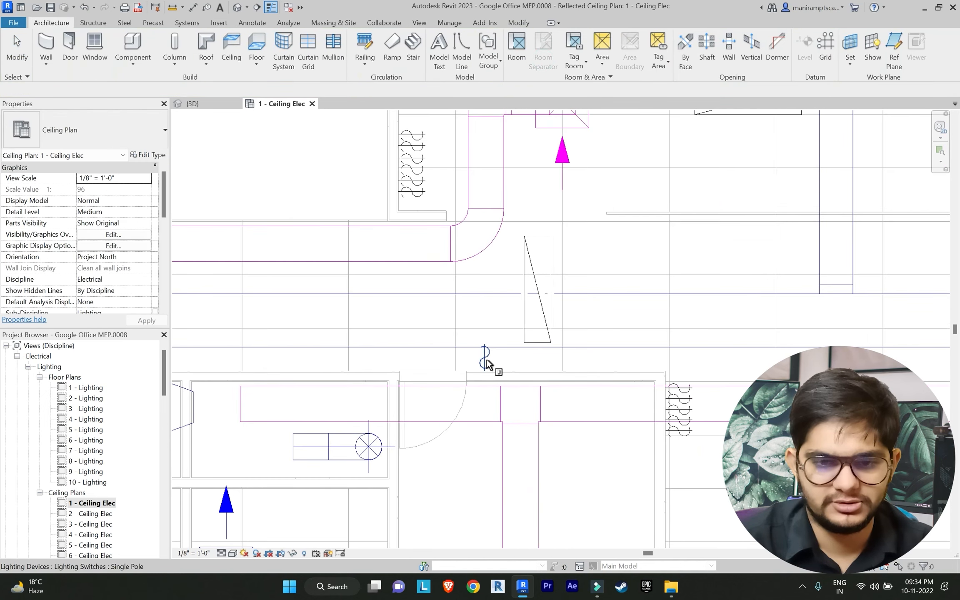
click(486, 359)
scroll(483, 400, down, 3)
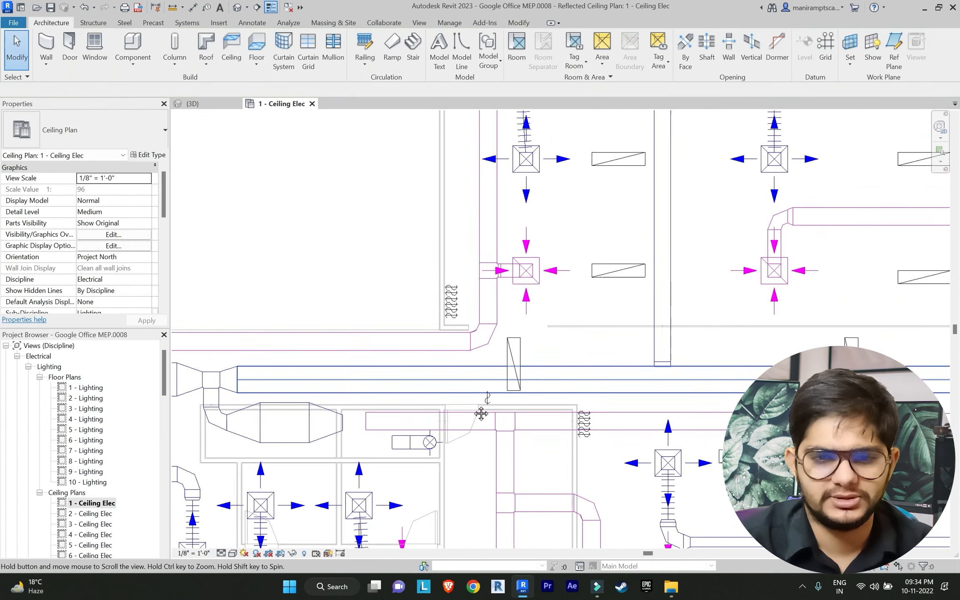
Create a switch system for the upper-left recessed light in the large upper-right room and assign it to the first switch of the six-switch group
middle_drag(481, 414, 452, 495)
scroll(517, 241, down, 2)
click(572, 147)
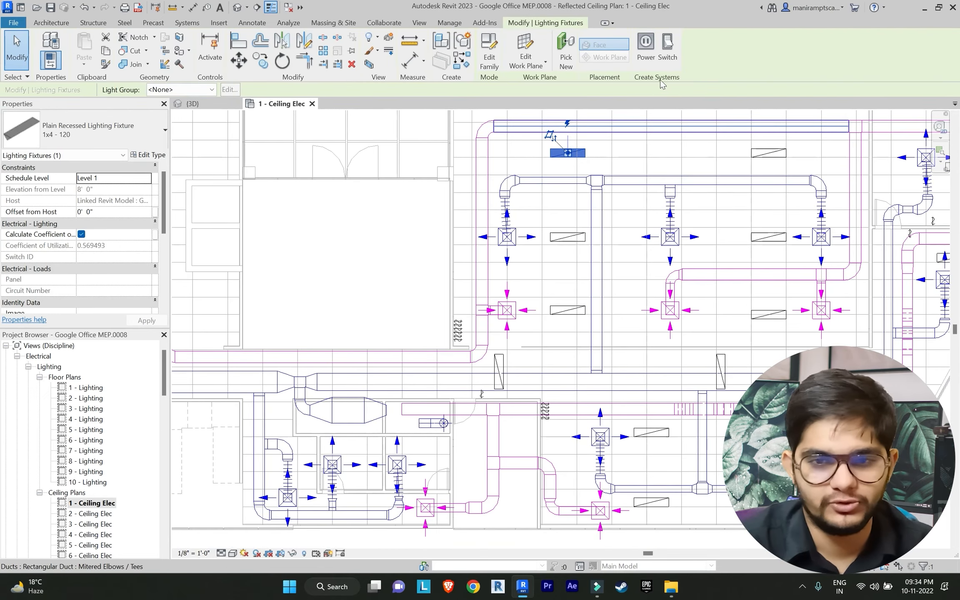
click(667, 45)
scroll(467, 325, up, 4)
click(442, 314)
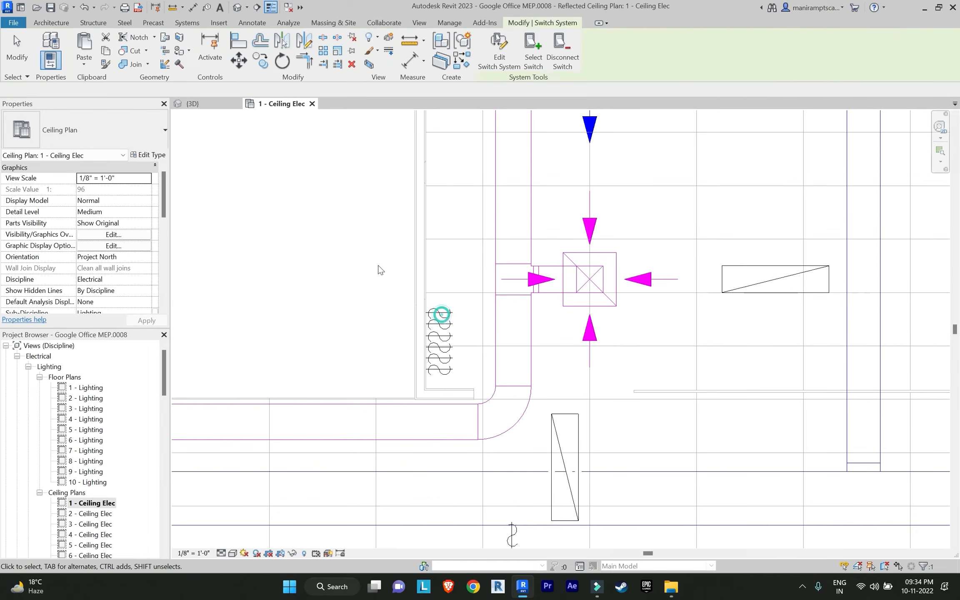
click(350, 260)
Create a switch system for the large room's middle-left recessed light and assign it to the second switch of the six-switch group
scroll(349, 345, down, 3)
click(564, 227)
click(533, 220)
click(671, 55)
click(531, 58)
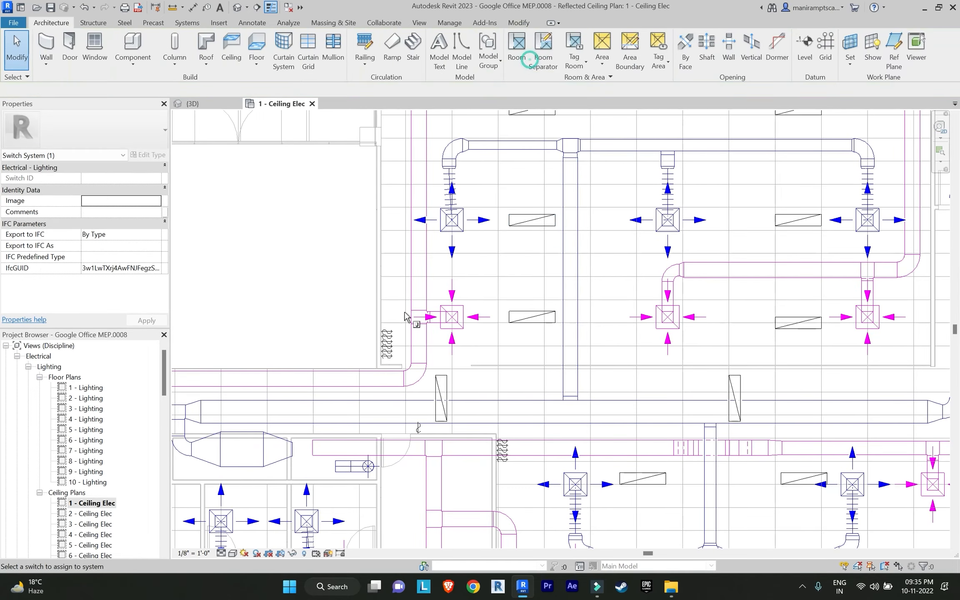
scroll(391, 327, up, 3)
click(380, 346)
click(316, 311)
Create a switch system for the large room's lower-left recessed light and assign it to the third switch of the six-switch group
scroll(436, 335, down, 3)
click(557, 320)
click(667, 45)
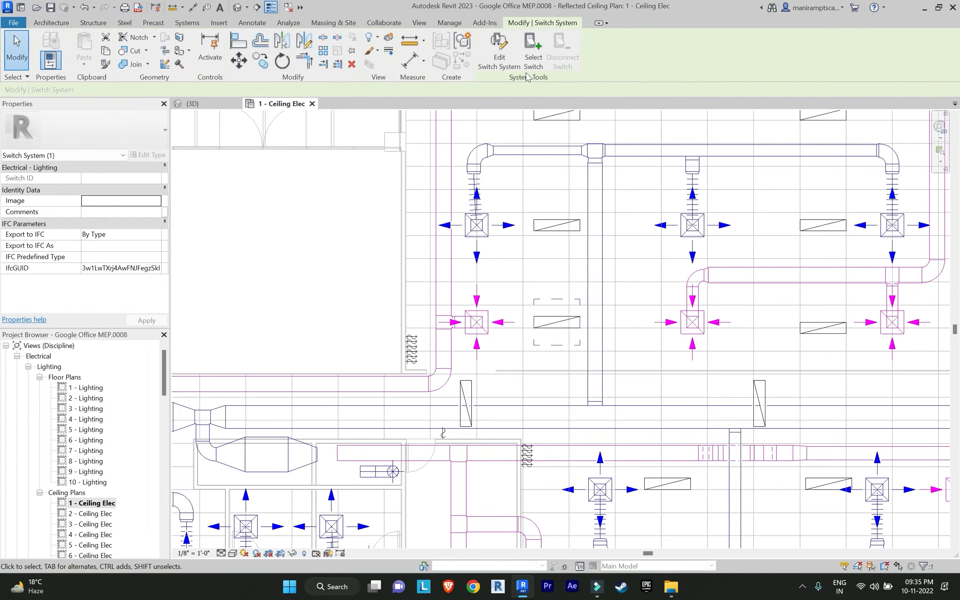
click(534, 56)
scroll(435, 352, up, 3)
click(400, 352)
click(314, 310)
Create a switch system for the large room's upper-right recessed light and pick a switch for it in the six-switch group
scroll(310, 310, down, 4)
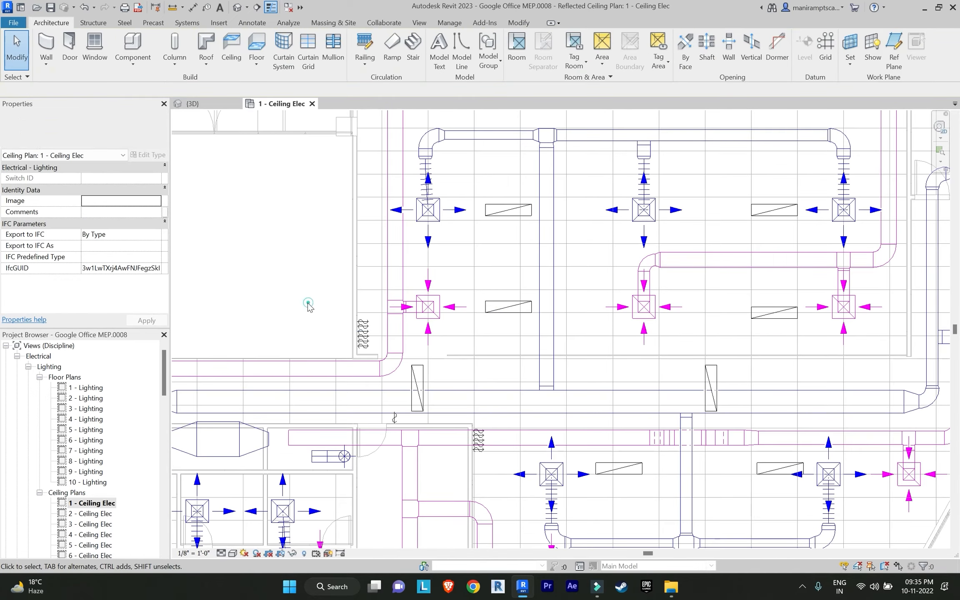
click(570, 195)
click(668, 51)
scroll(316, 348, up, 4)
click(533, 56)
scroll(363, 300, up, 3)
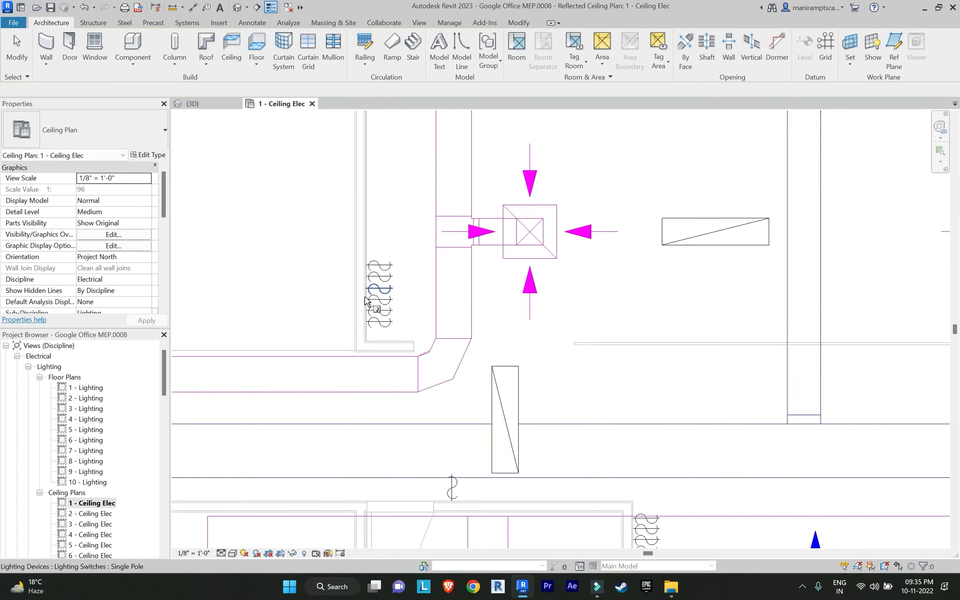
click(393, 323)
click(300, 269)
Reselect the switch system of the large room's upper-right light and assign it to the fourth switch of the six-switch group
scroll(300, 270, down, 4)
click(581, 171)
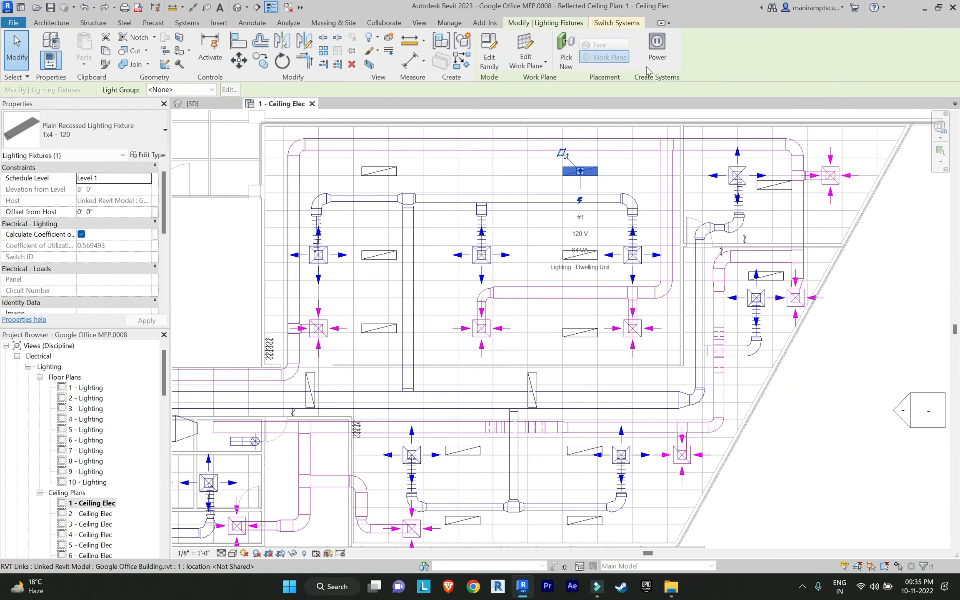
key(Escape)
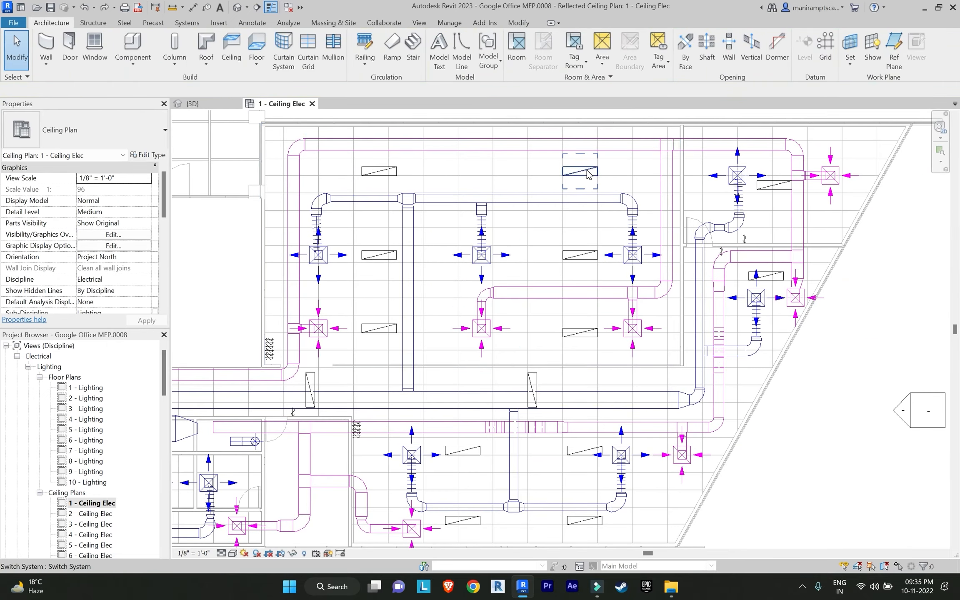
click(585, 180)
click(579, 171)
click(530, 54)
scroll(267, 360, up, 4)
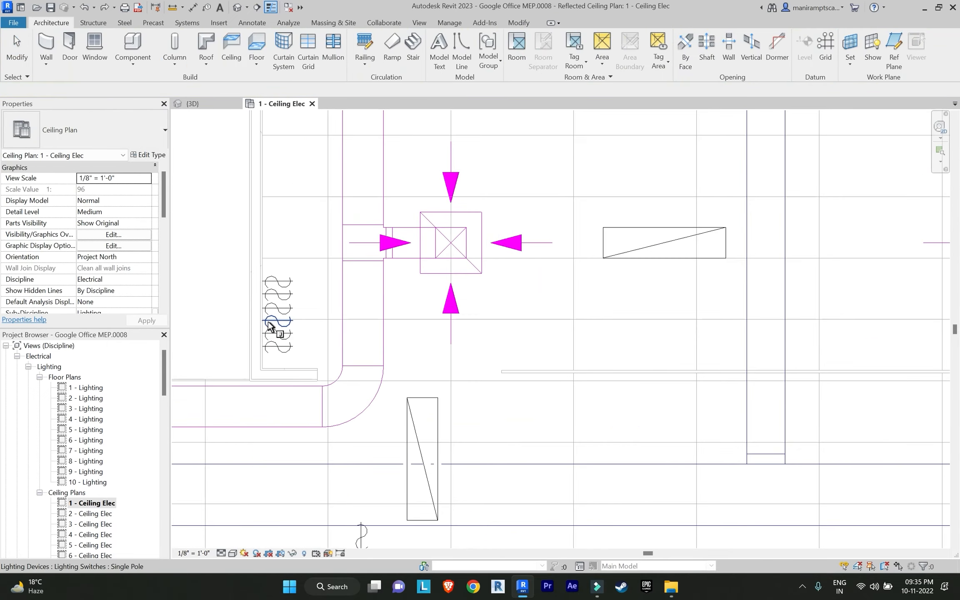
click(270, 326)
click(188, 326)
Create a switch system for the large room's middle-right recessed light and assign it to the fifth switch of the six-switch group
scroll(193, 323, down, 3)
click(658, 198)
click(667, 47)
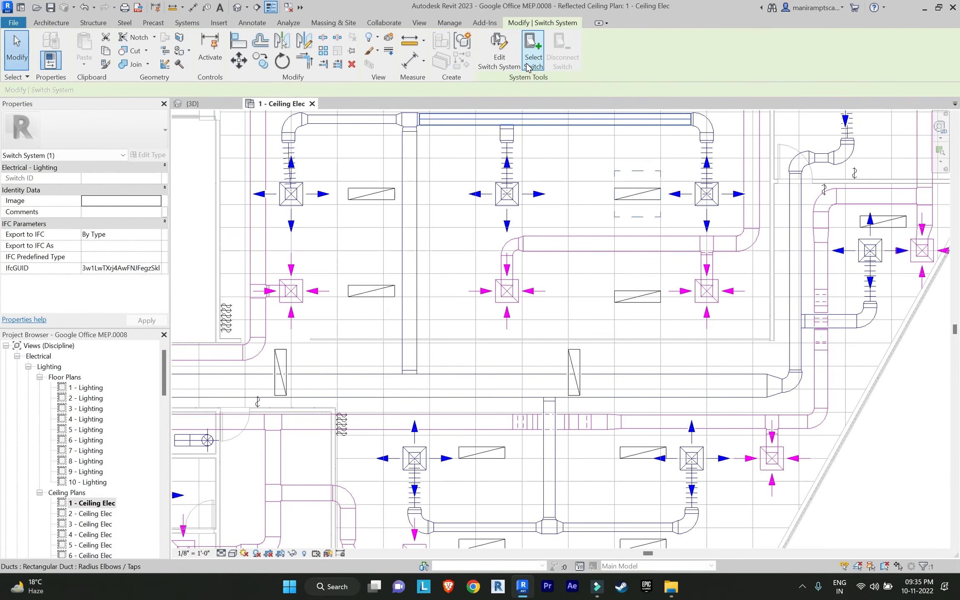
click(531, 60)
scroll(259, 334, up, 4)
click(320, 315)
click(246, 310)
Create a switch system for the large room's lower-right recessed light and assign it to the sixth switch of the six-switch group
scroll(243, 310, down, 4)
scroll(236, 310, down, 2)
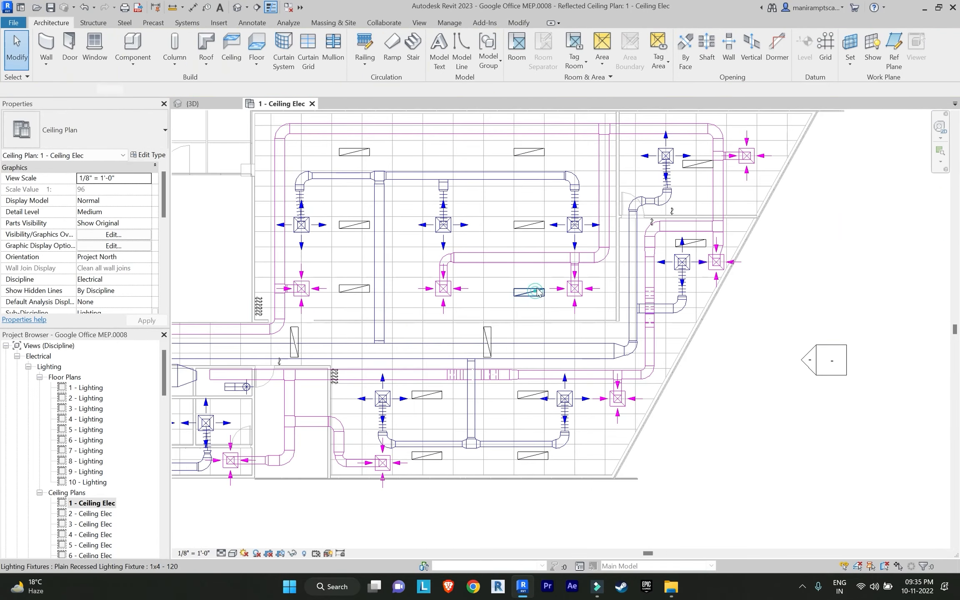
click(531, 291)
click(667, 47)
click(531, 58)
scroll(246, 329, up, 4)
click(275, 287)
click(246, 310)
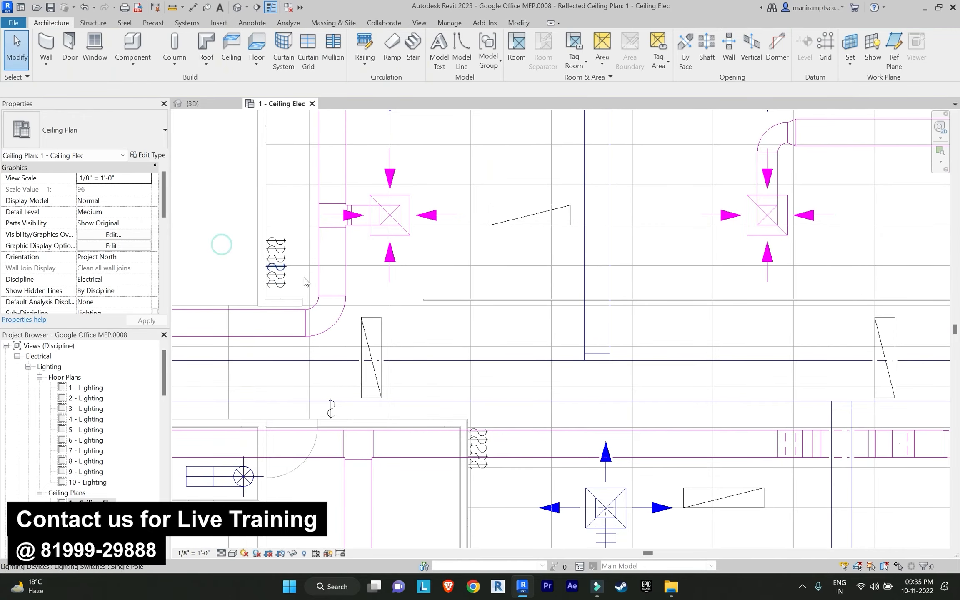
Create a switch system for the lower-left recessed light in the room south of the corridor and assign it to a switch in the five-switch group
scroll(458, 292, down, 4)
scroll(583, 403, up, 2)
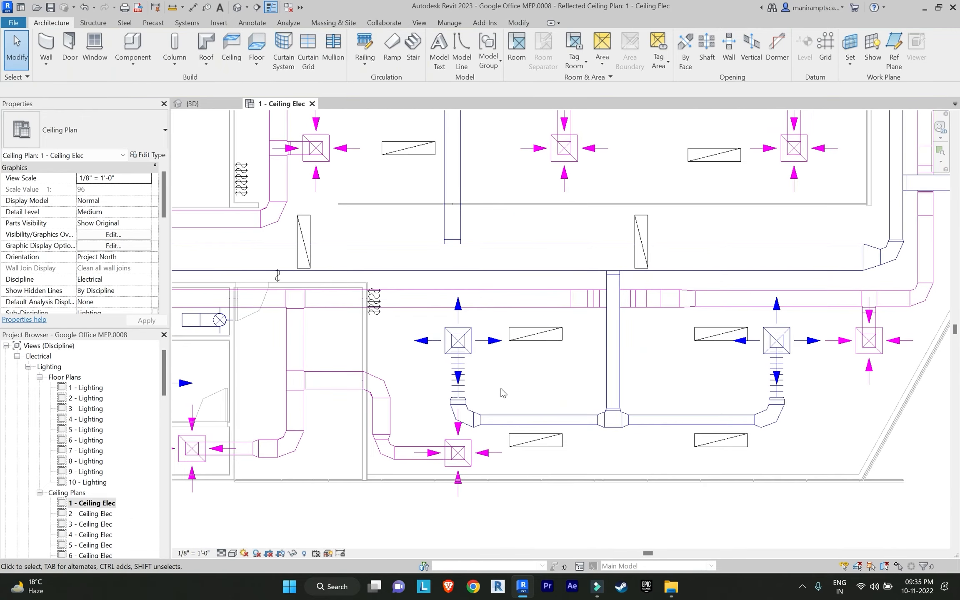
scroll(536, 443, down, 1)
middle_drag(536, 441, 530, 442)
scroll(423, 355, up, 2)
scroll(396, 338, up, 2)
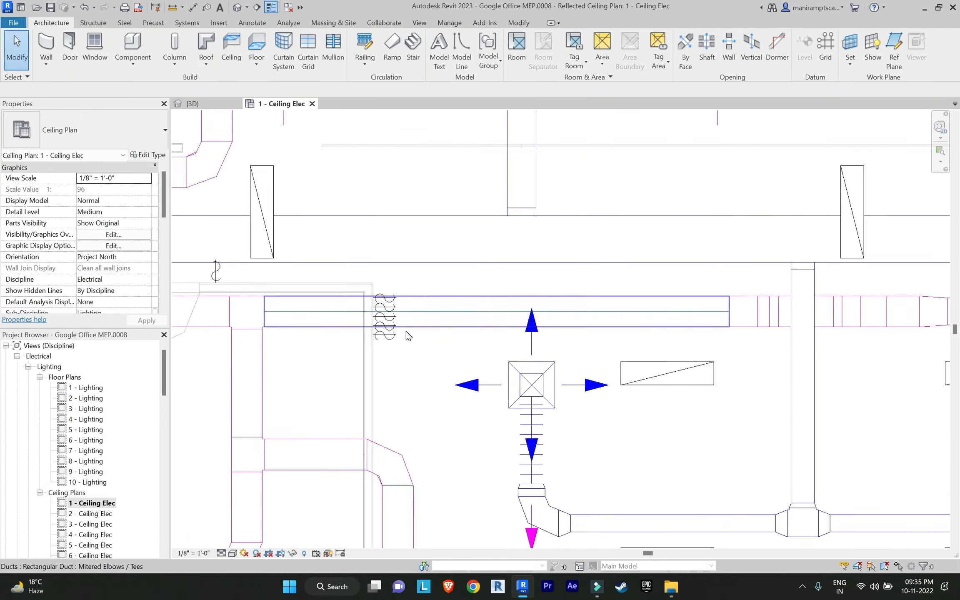
scroll(396, 338, down, 3)
click(560, 489)
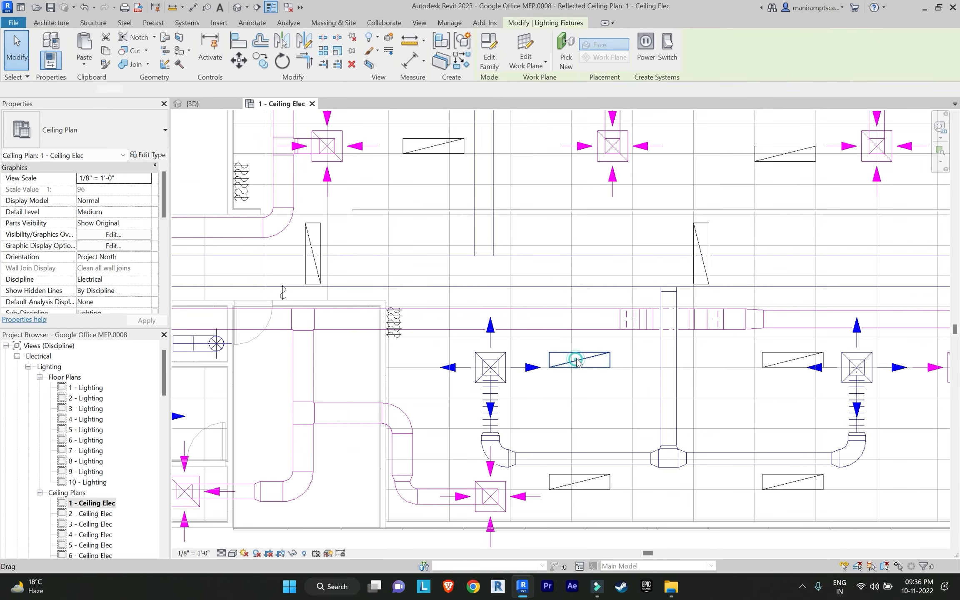
key(Tab)
click(560, 458)
scroll(416, 348, up, 2)
click(311, 345)
Create a switch system for the south room's upper-left recessed light and assign it to the fourth switch of the five-switch group
scroll(311, 345, down, 2)
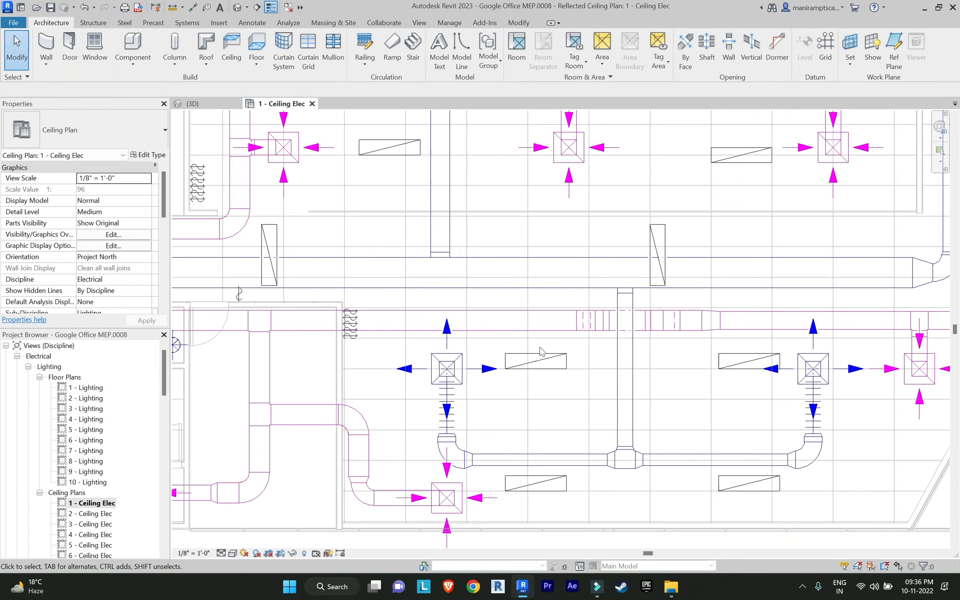
click(538, 353)
click(663, 54)
click(534, 58)
scroll(378, 333, up, 4)
click(276, 350)
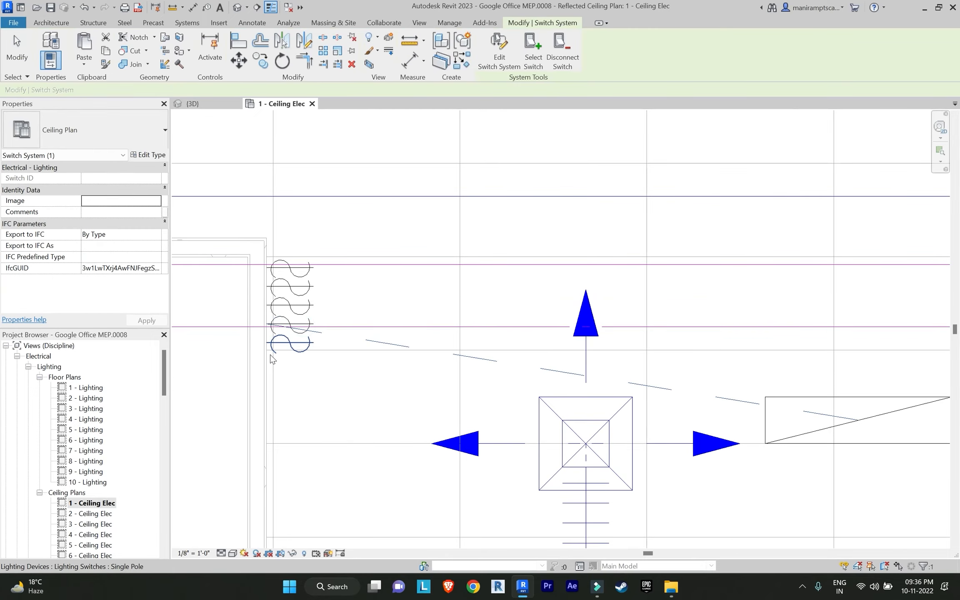
scroll(275, 350, down, 4)
click(222, 365)
Create a switch system for the corridor's easternmost vertical recessed light and assign it to the third switch of the five-switch group
click(587, 245)
click(669, 54)
click(530, 57)
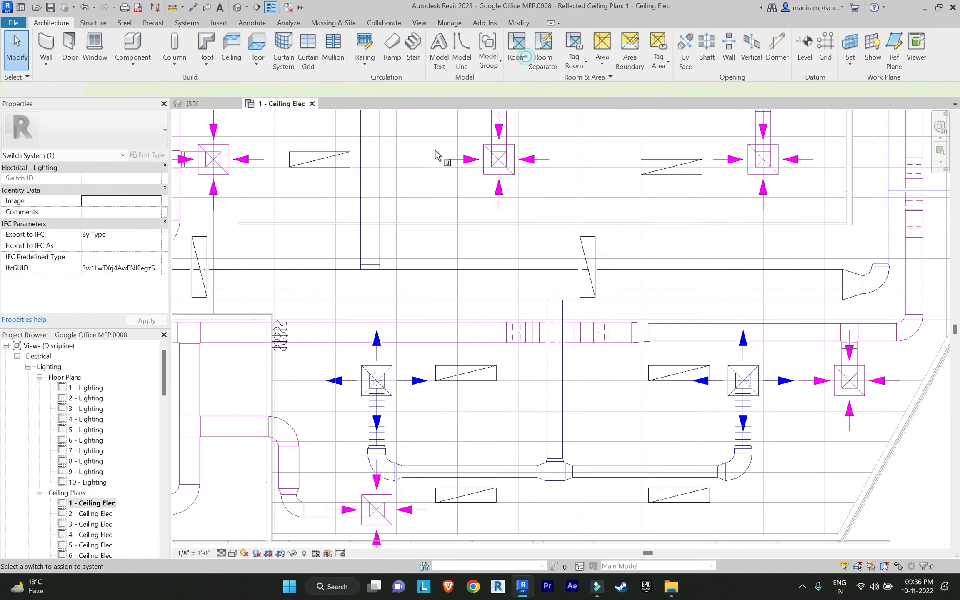
scroll(291, 353, up, 3)
click(289, 334)
scroll(404, 316, down, 2)
click(283, 344)
click(340, 334)
Create a switch system for the south room's upper-right recessed light and assign it to the second switch of the five-switch group
scroll(341, 332, down, 2)
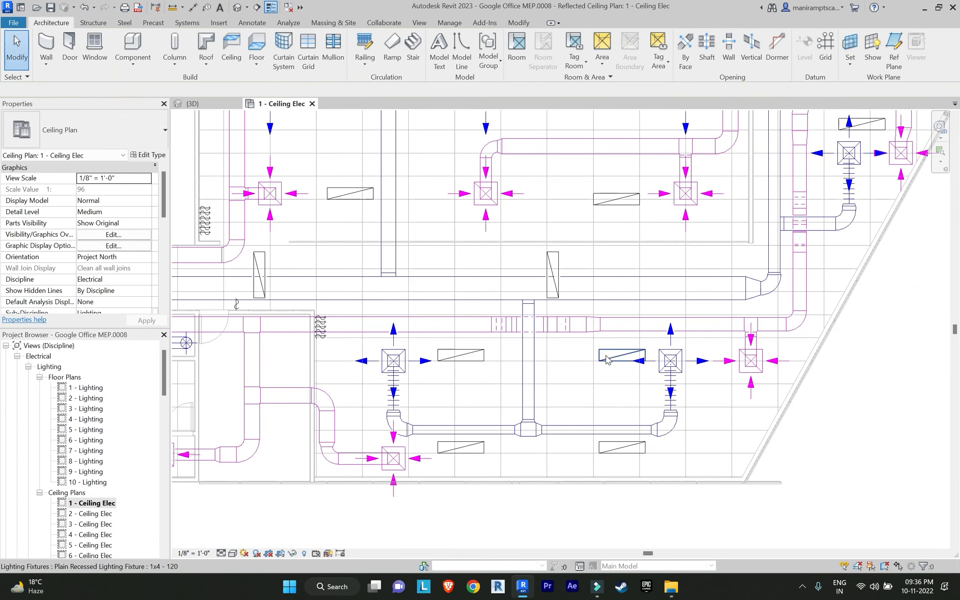
click(609, 360)
click(663, 54)
click(534, 58)
scroll(343, 300, up, 2)
scroll(320, 334, up, 2)
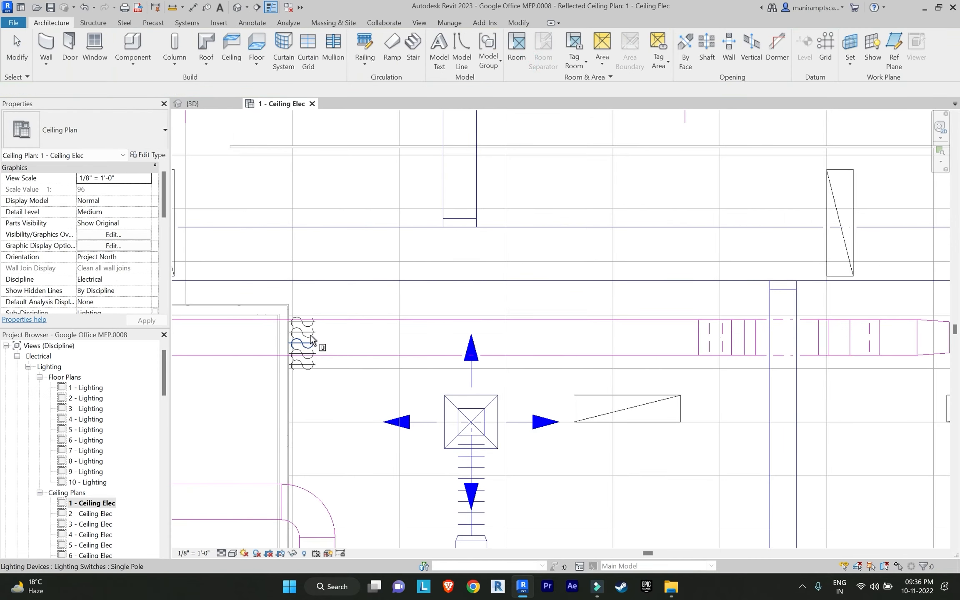
click(309, 336)
click(246, 345)
Create a switch system for the south room's lower-right recessed light and assign it to the first switch of the five-switch group
scroll(245, 344, down, 4)
click(564, 465)
click(671, 37)
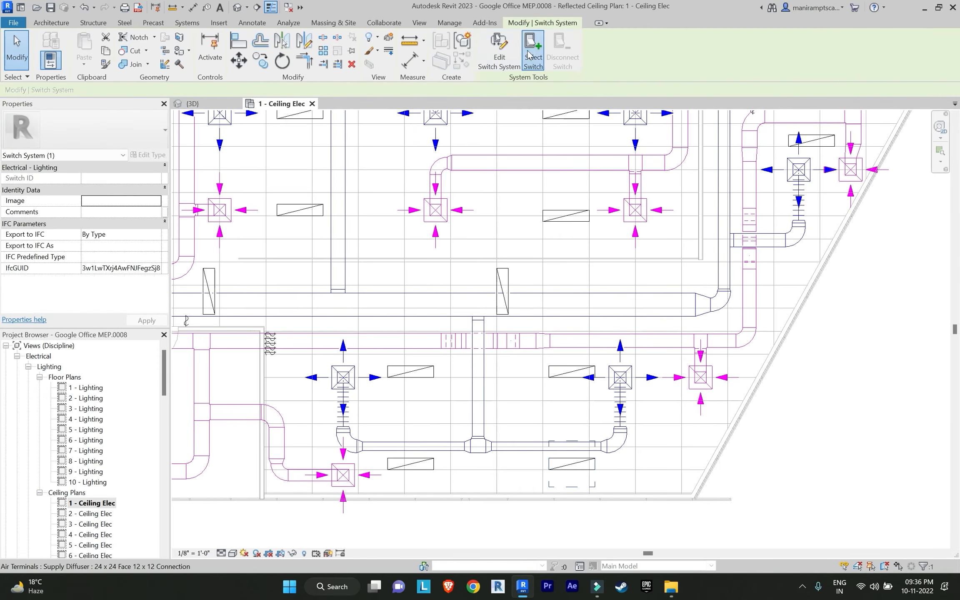
click(532, 55)
scroll(239, 333, up, 3)
click(310, 337)
click(249, 405)
Create a switch system for the recessed light below the partition wall at the slanted east side and assign it to the switch below that wall
scroll(247, 399, down, 4)
scroll(249, 411, down, 2)
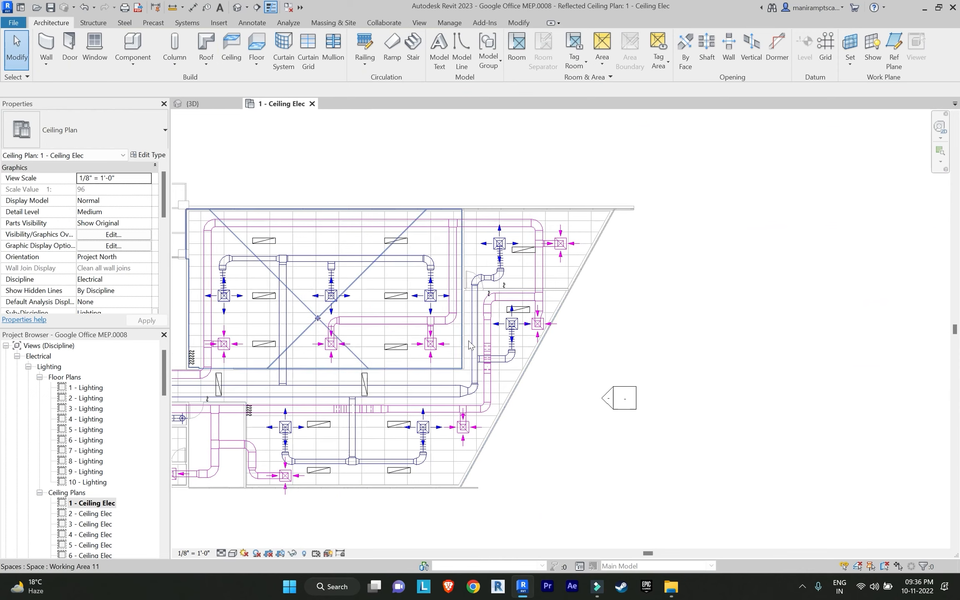
scroll(513, 294, up, 5)
click(520, 335)
click(670, 44)
click(539, 41)
scroll(415, 292, up, 5)
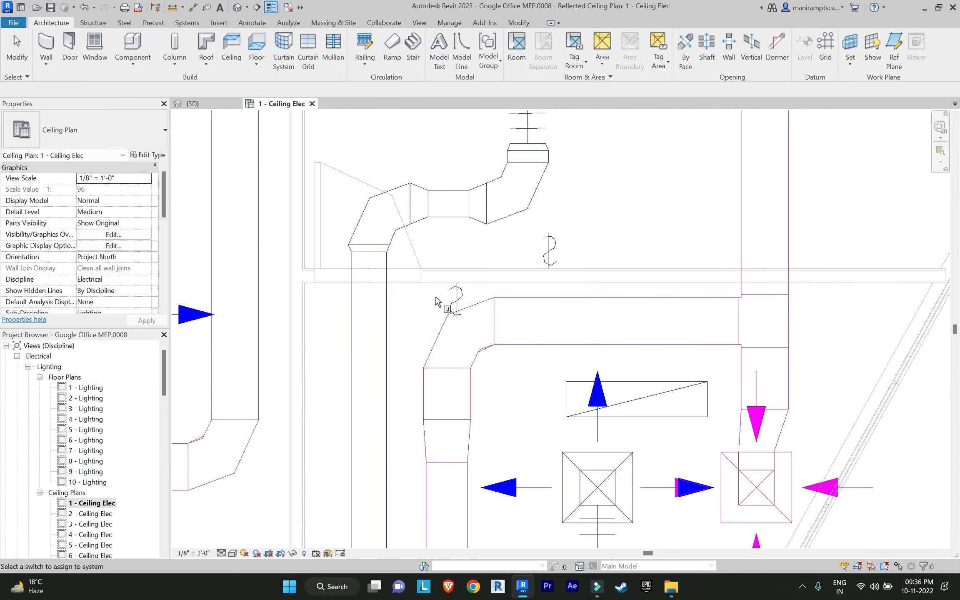
click(454, 303)
click(408, 317)
Create a switch system for the recessed light above the east partition wall and assign it to the switch just above that wall
scroll(413, 309, down, 6)
click(532, 181)
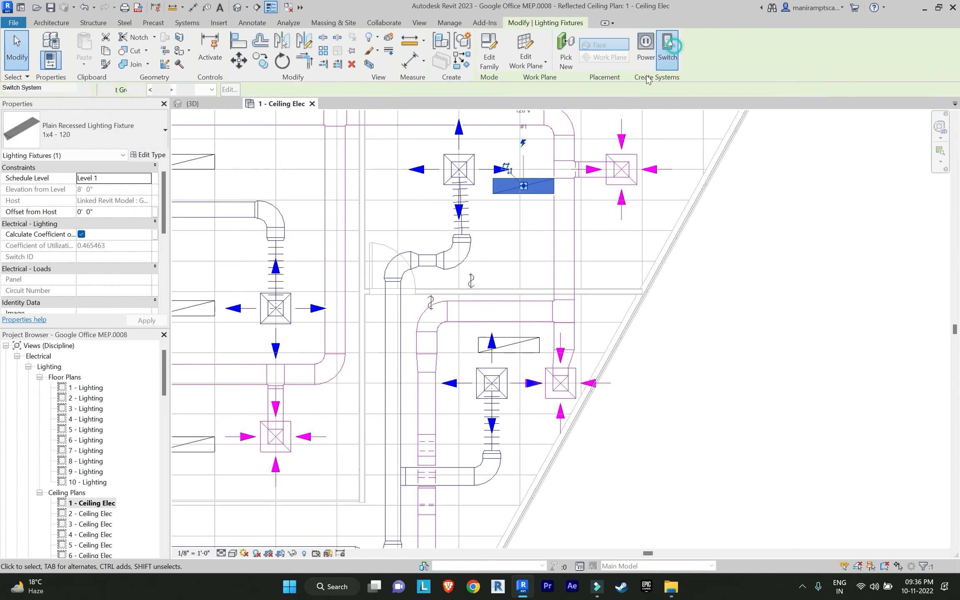
click(669, 44)
click(535, 46)
click(472, 282)
click(701, 334)
scroll(704, 335, down, 5)
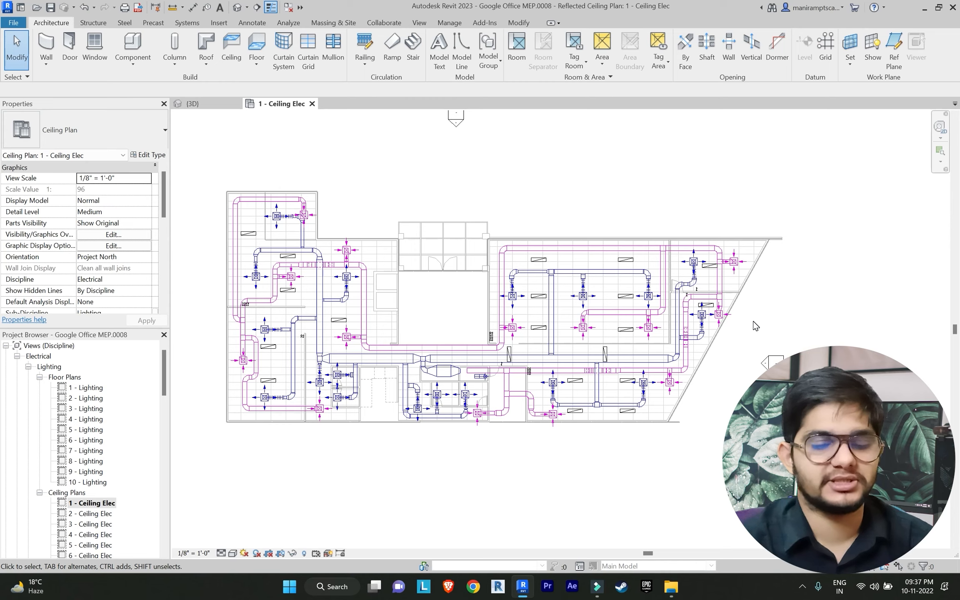
Examine the type properties of the 1x4 - 120 recessed lighting fixture above the corridor, leaving them as they are
scroll(512, 377, up, 4)
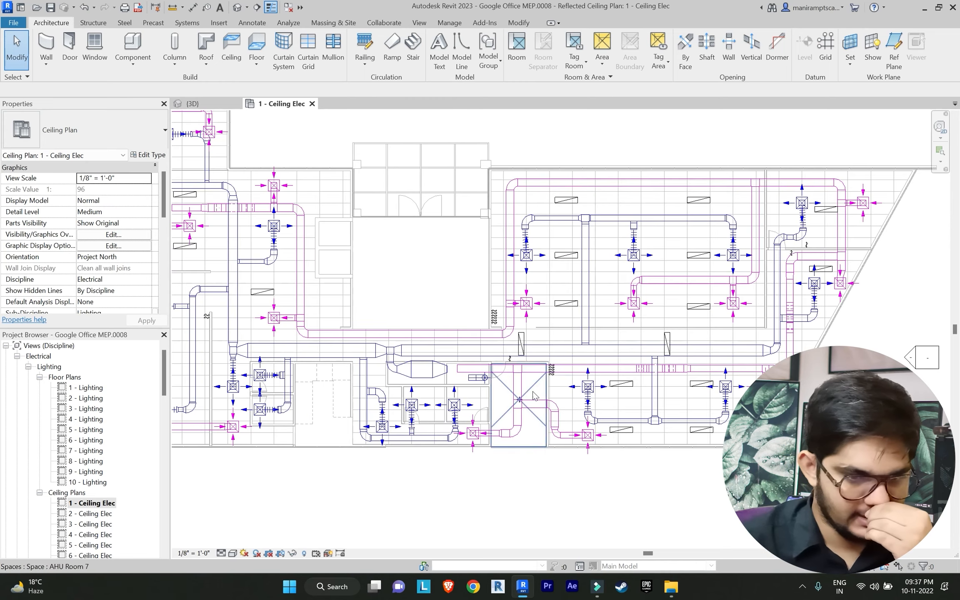
scroll(528, 372, up, 3)
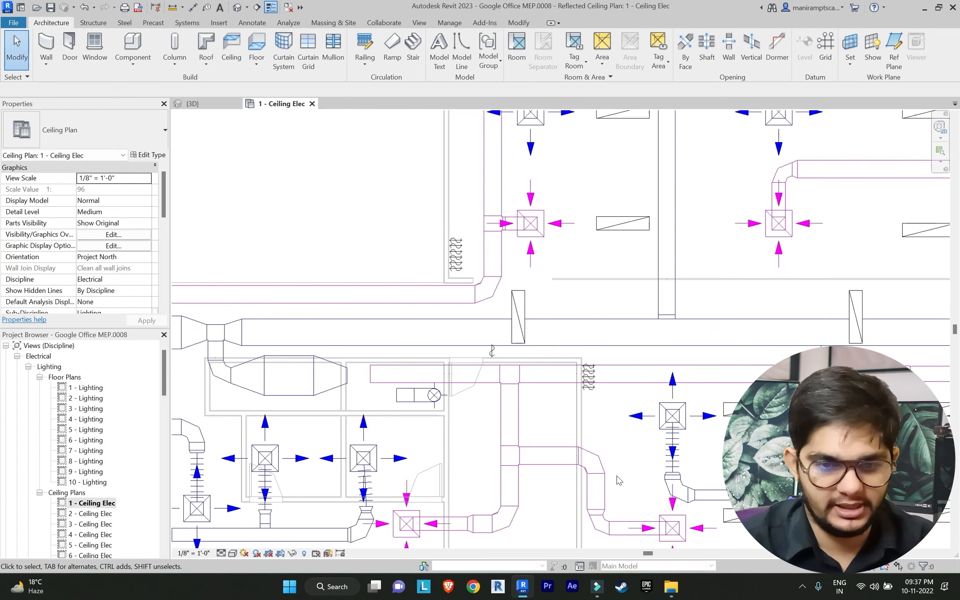
scroll(517, 343, down, 2)
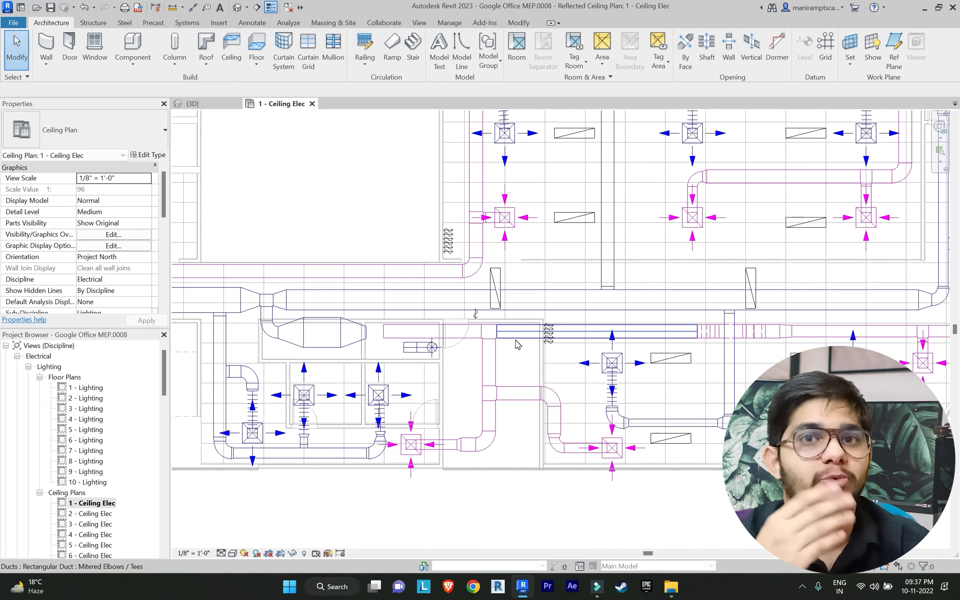
click(574, 217)
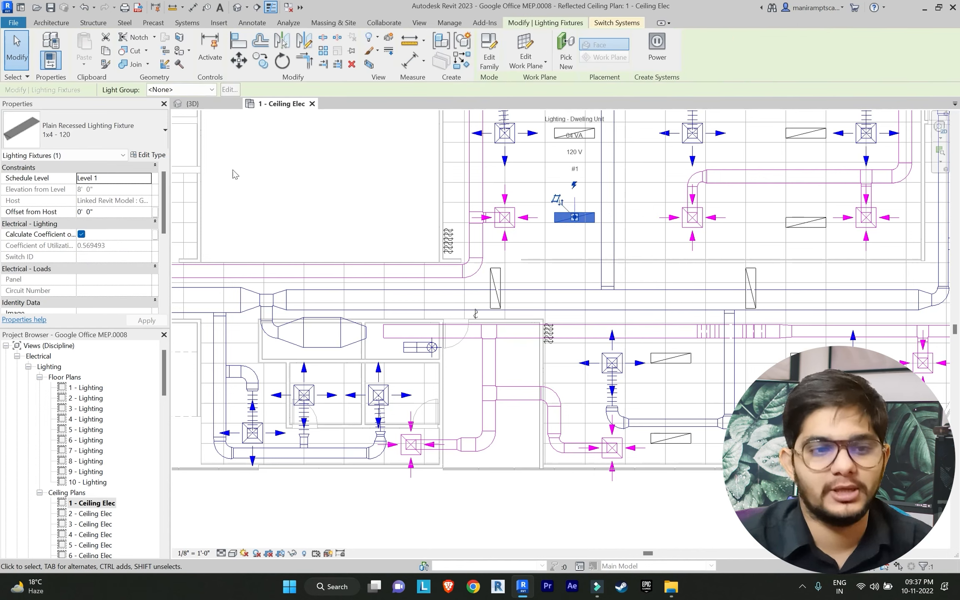
click(149, 155)
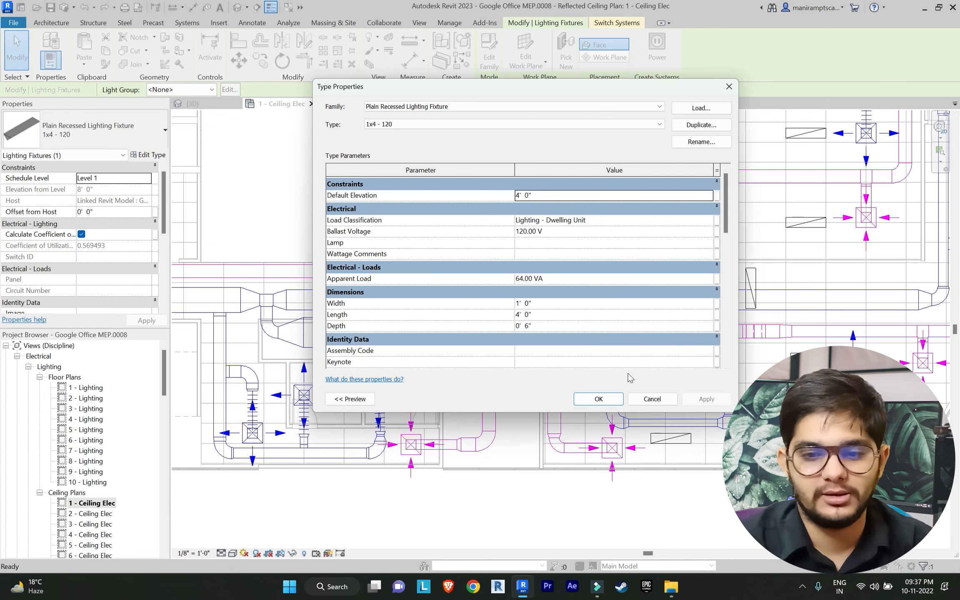
click(652, 398)
scroll(459, 390, down, 3)
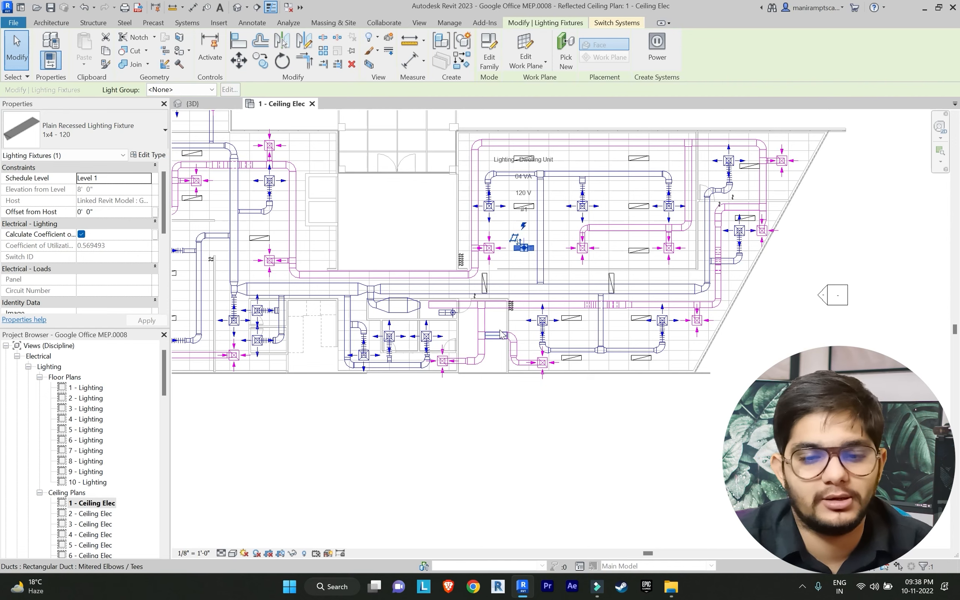
scroll(504, 329, up, 2)
click(354, 210)
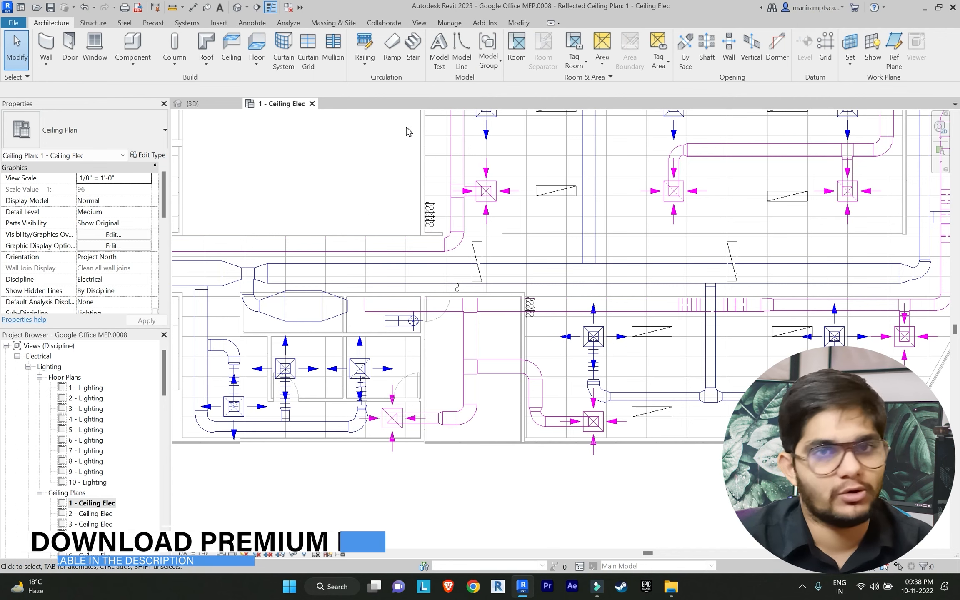
Place a 400 A Lighting and Appliance Panelboard - 208V MLO on the AHU room's east wall, just below the five-switch group
click(187, 24)
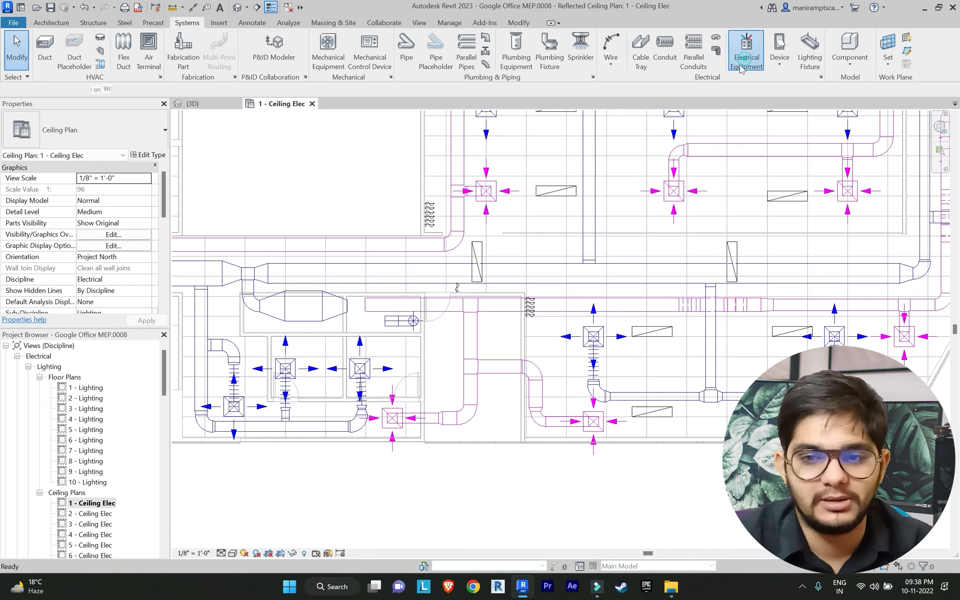
click(746, 50)
click(84, 130)
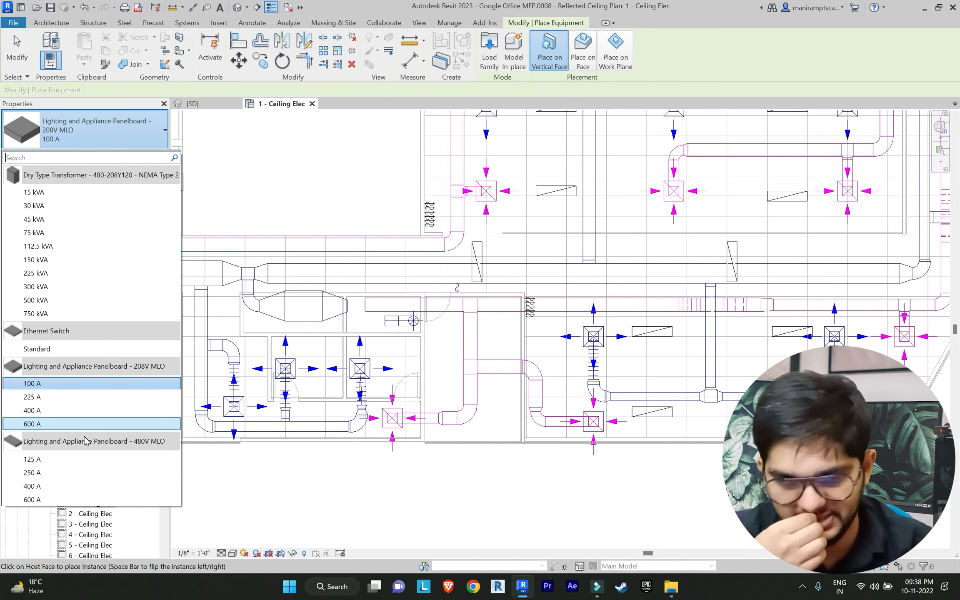
click(70, 413)
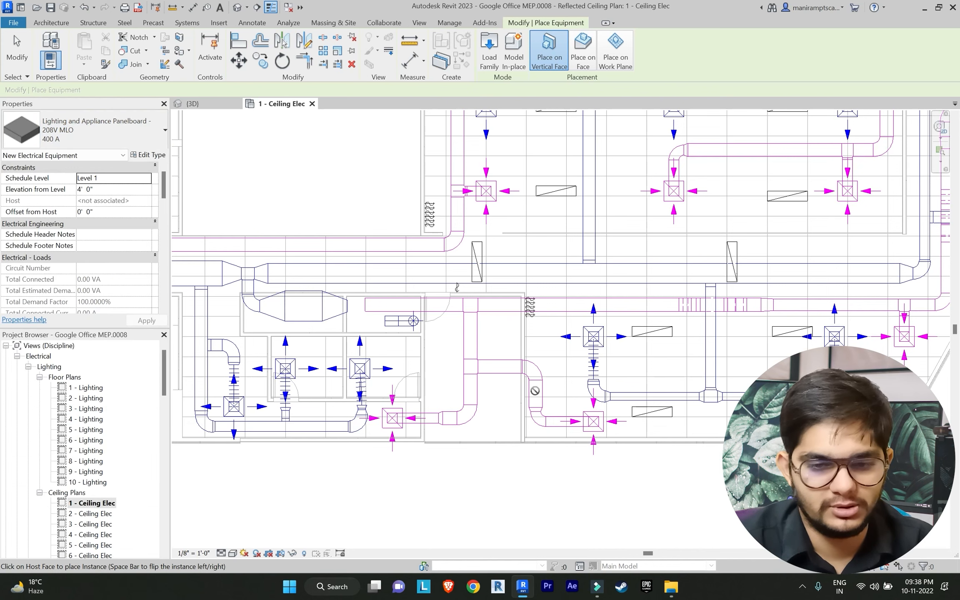
scroll(514, 335, up, 5)
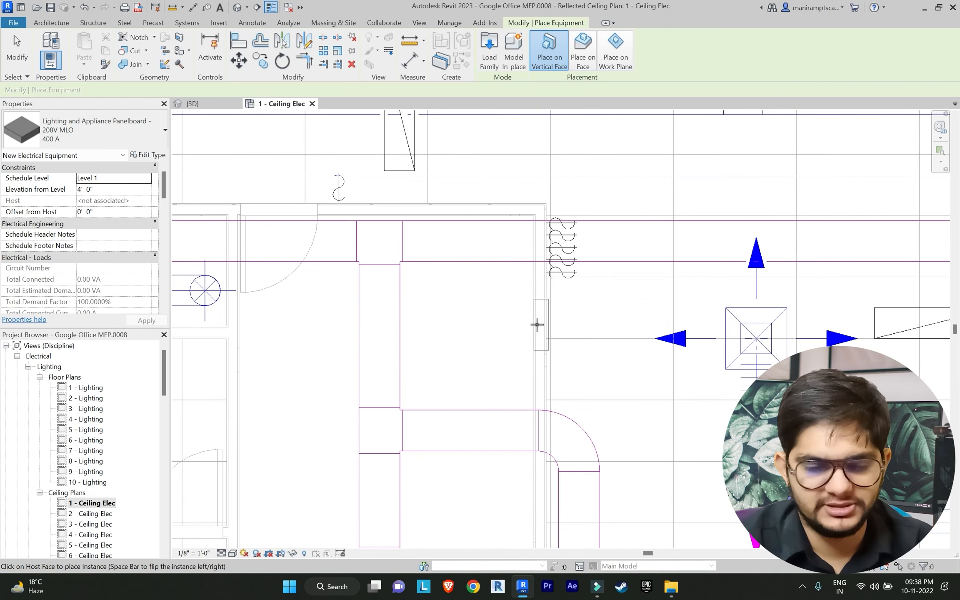
click(537, 325)
scroll(499, 330, down, 3)
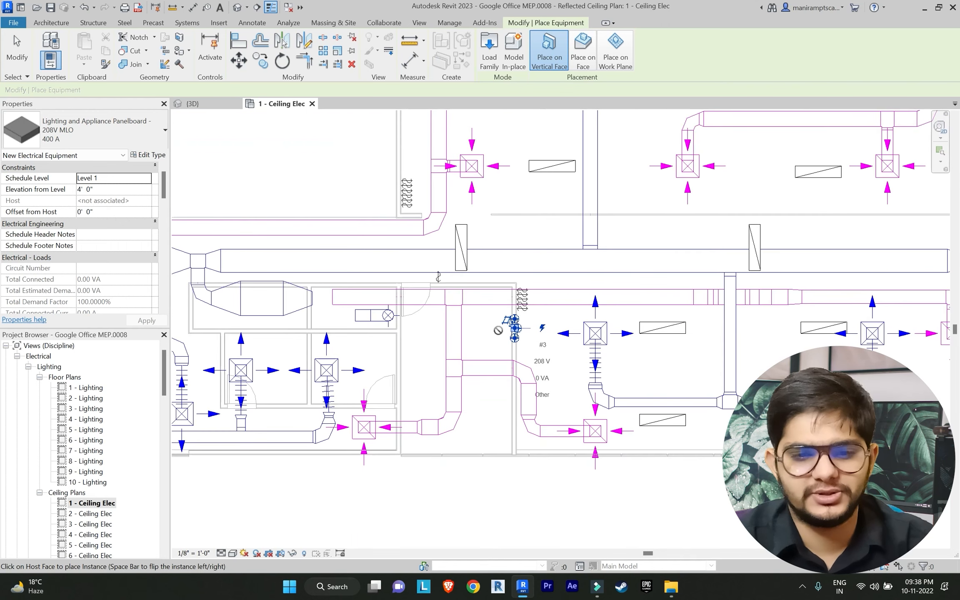
key(Escape)
Place a second 400 A Lighting and Appliance Panelboard - 208V MLO on the same wall, directly below the first one
scroll(498, 336, up, 3)
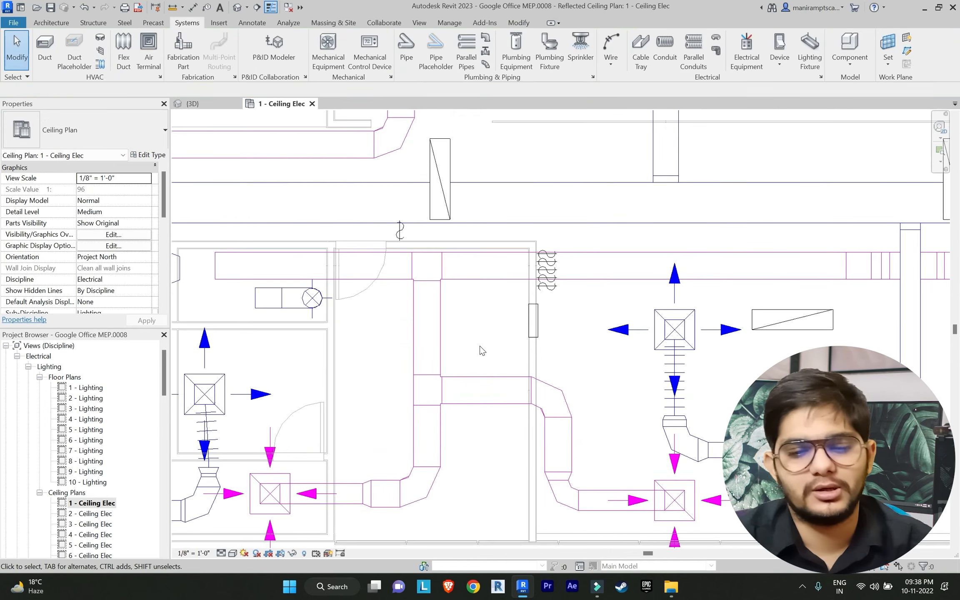
scroll(481, 349, down, 3)
scroll(529, 311, up, 4)
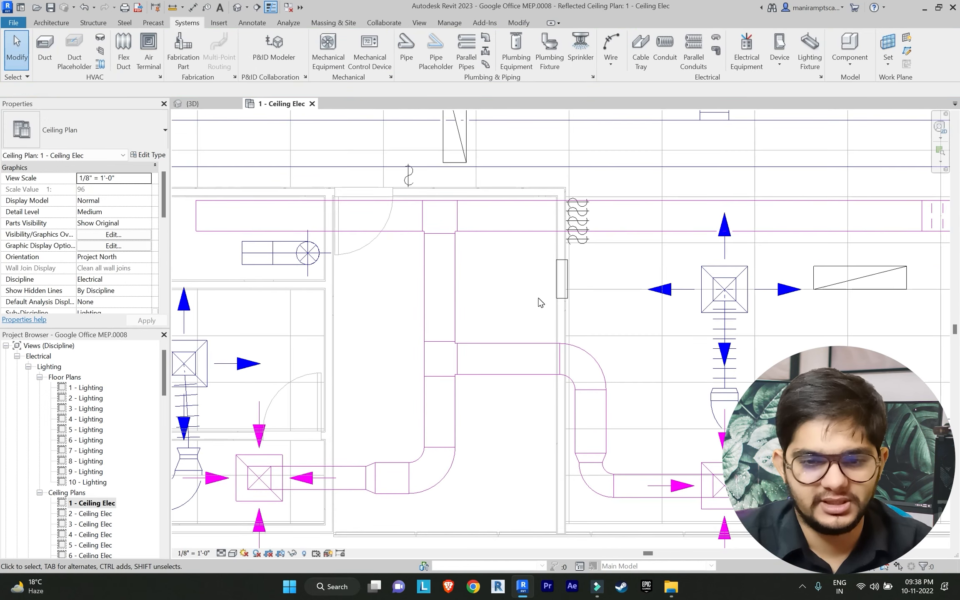
scroll(537, 291, up, 1)
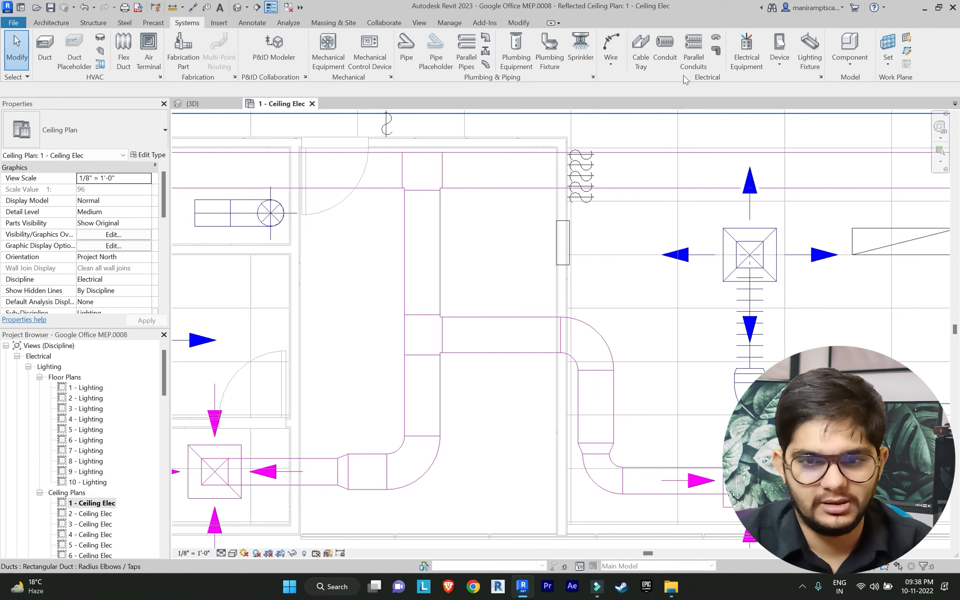
click(746, 50)
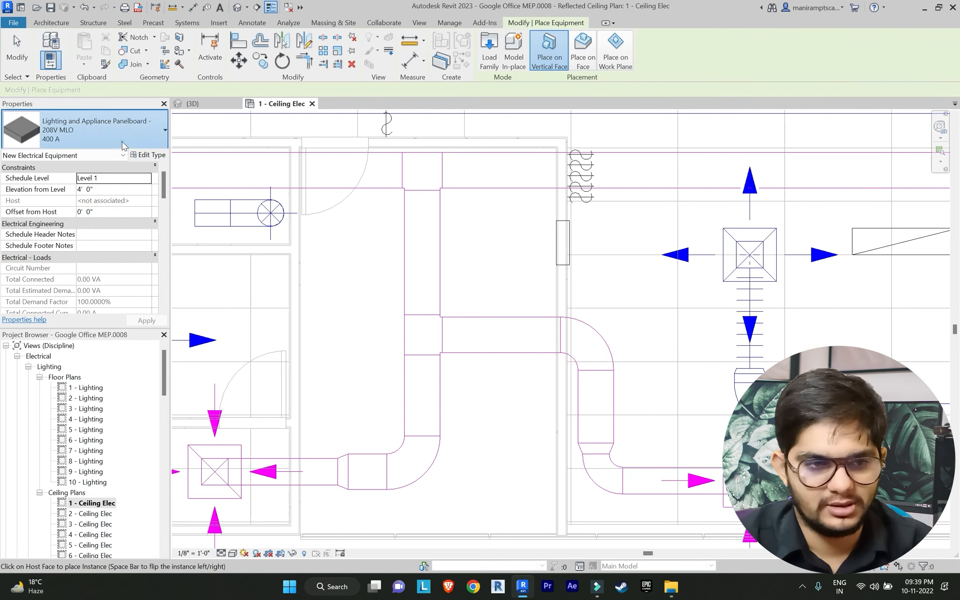
click(87, 130)
click(86, 409)
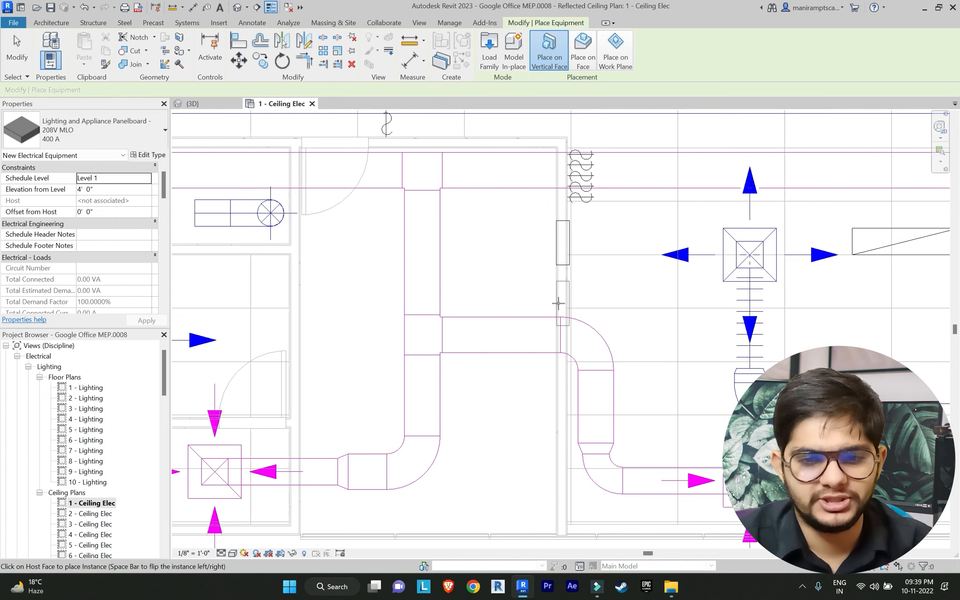
click(558, 304)
key(Escape)
key(Escape)
scroll(539, 293, down, 3)
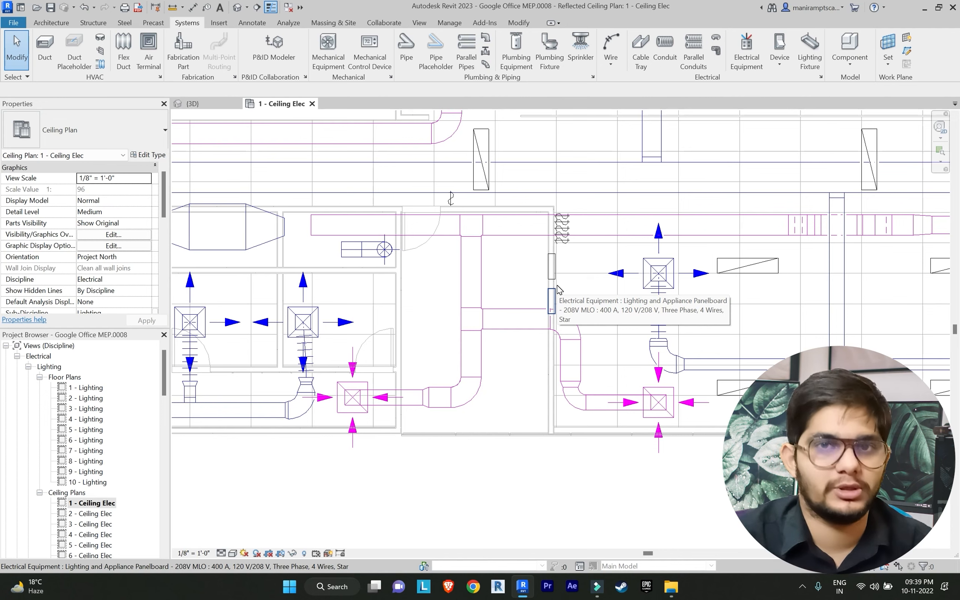
Inspect the two panelboards in the default 3D view and return to the 1 - Ceiling Elec plan
click(419, 23)
click(349, 46)
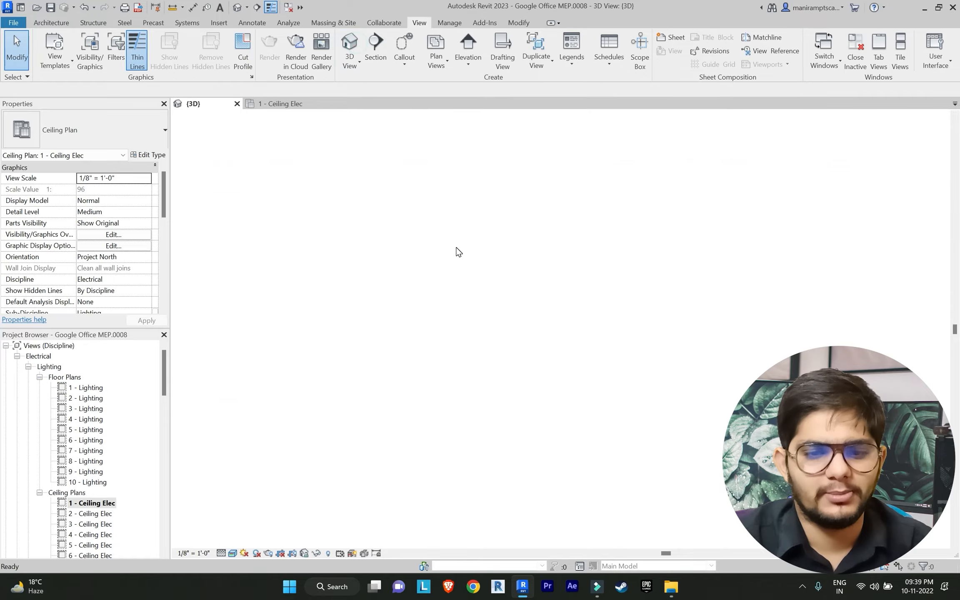
shift+middle_drag(467, 275, 435, 275)
scroll(394, 356, up, 3)
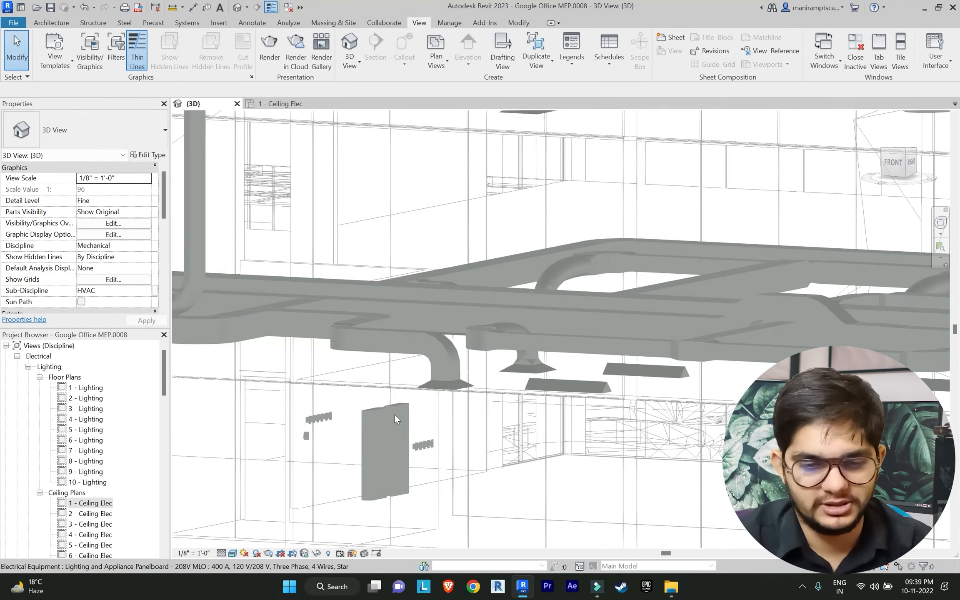
scroll(397, 410, up, 5)
scroll(423, 300, down, 1)
middle_drag(423, 300, 430, 402)
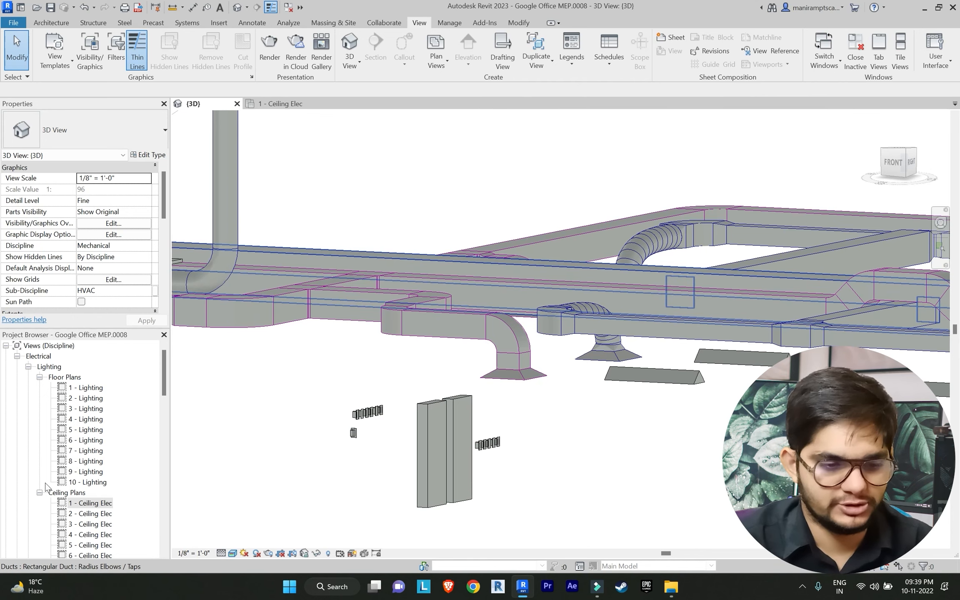
double_click(94, 507)
Create a power circuit for the upper of the two stacked recessed lights in the northwest working area
scroll(542, 266, down, 3)
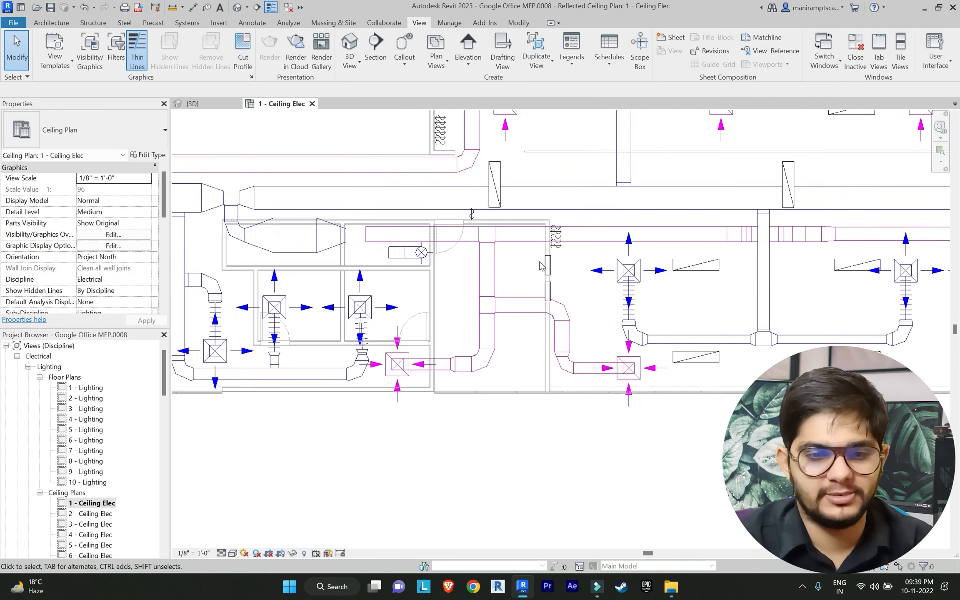
scroll(539, 262, down, 1)
middle_drag(540, 262, 542, 322)
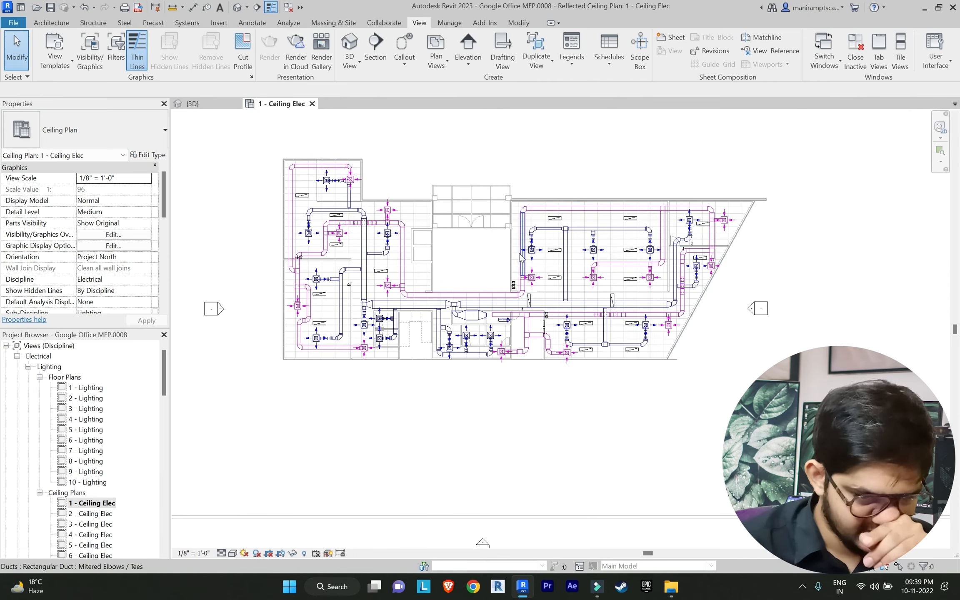
scroll(422, 203, up, 1)
middle_drag(478, 221, 646, 254)
scroll(646, 254, up, 1)
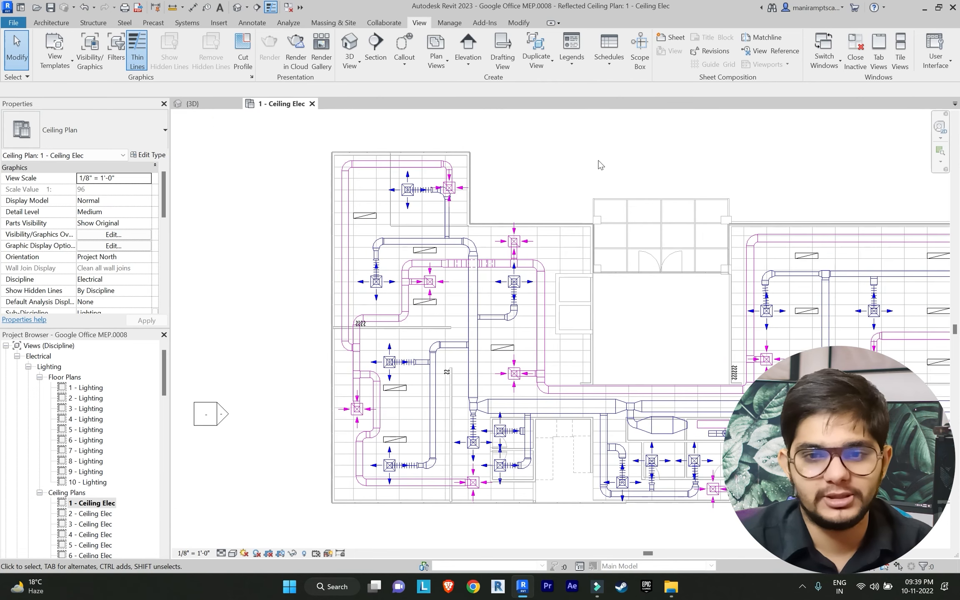
click(653, 151)
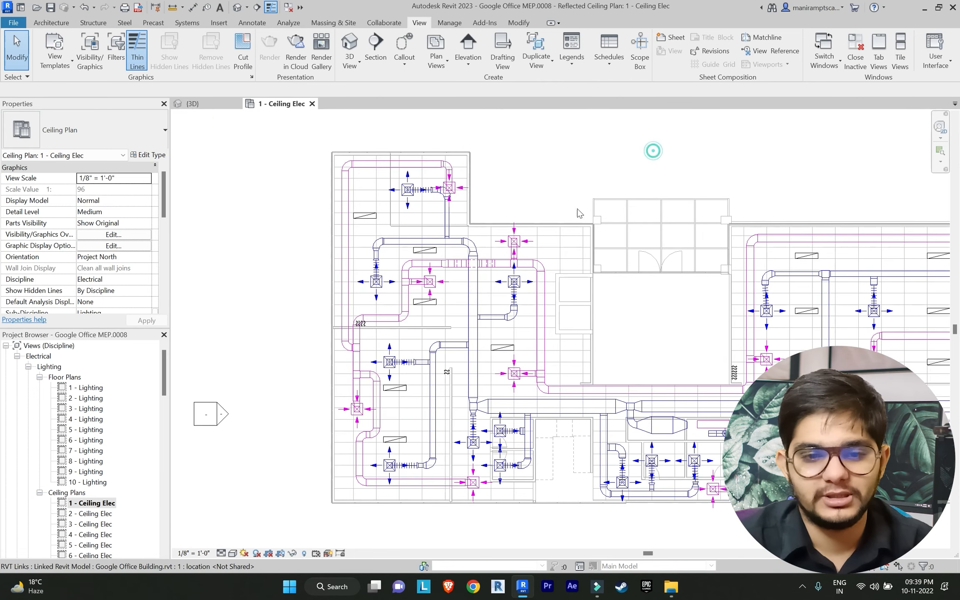
click(423, 251)
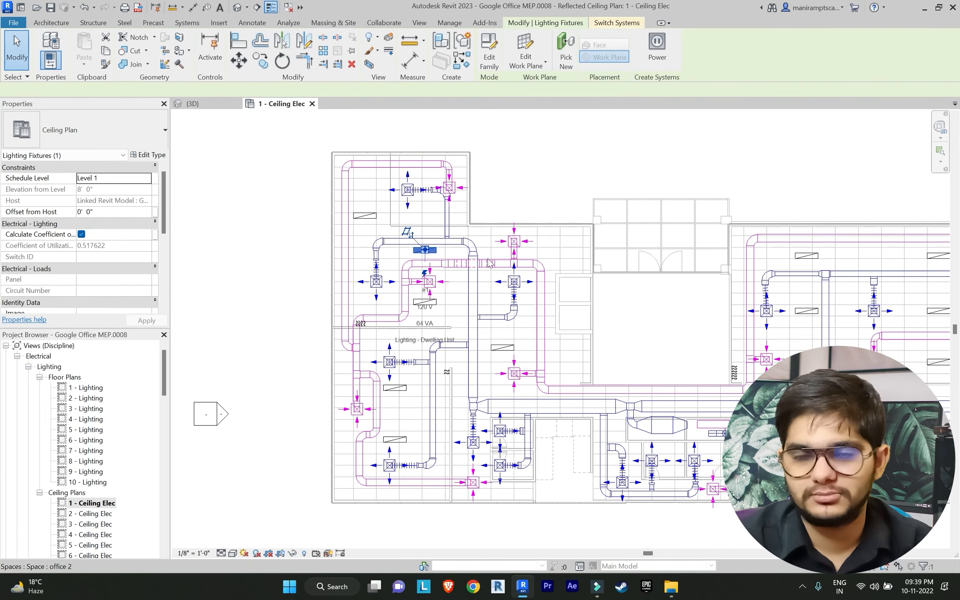
click(657, 48)
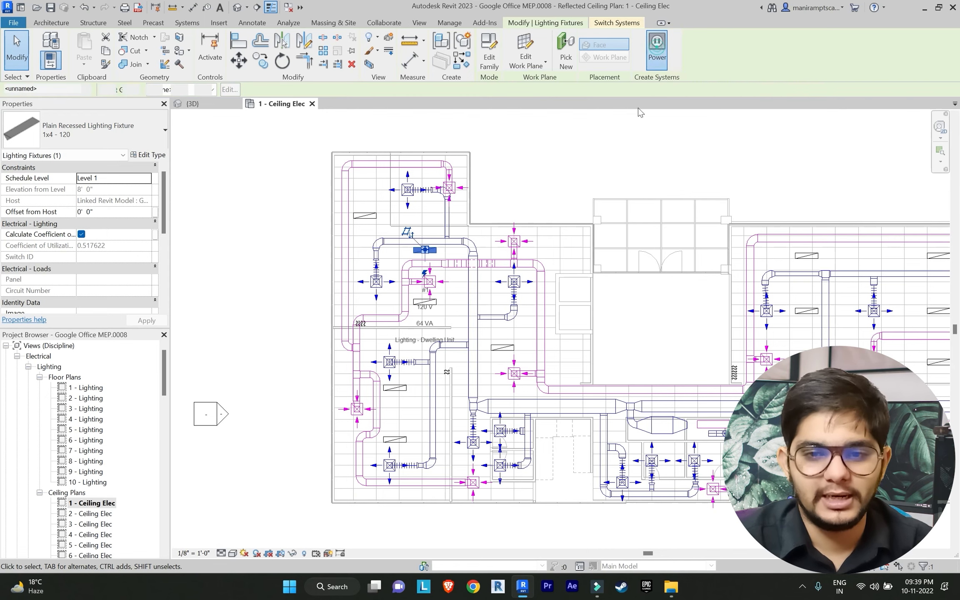
Assign the new lighting circuit to the upper 400 A panelboard on the AHU room's east wall
scroll(621, 192, up, 1)
middle_drag(596, 184, 451, 145)
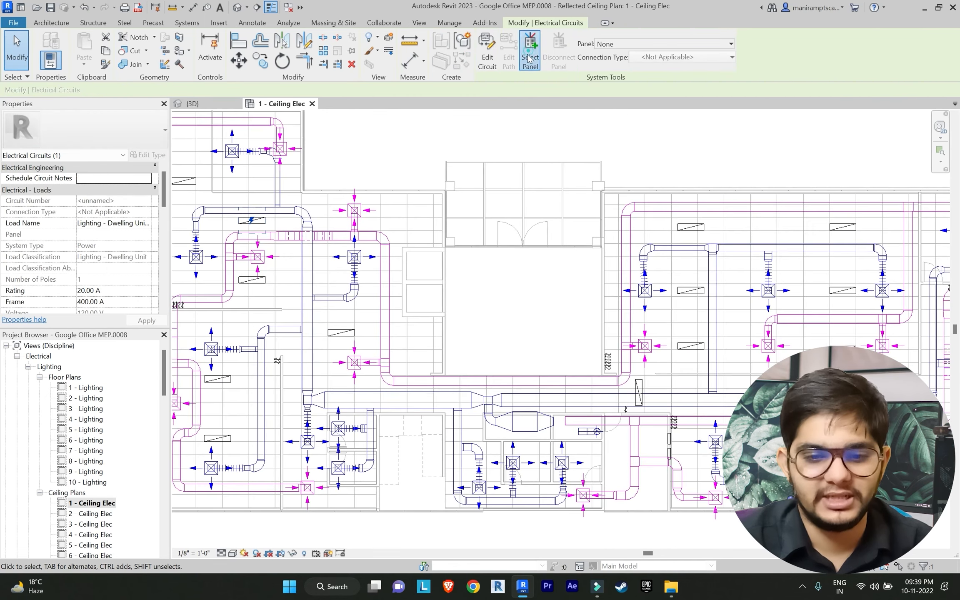
key(Escape)
scroll(617, 441, up, 2)
middle_drag(623, 446, 479, 391)
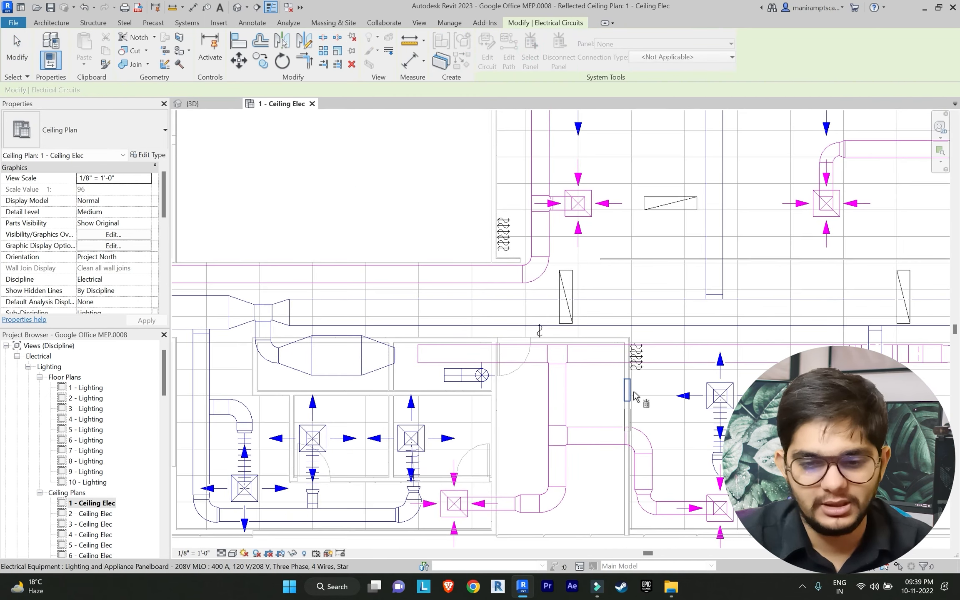
key(Tab)
click(629, 387)
scroll(620, 334, down, 4)
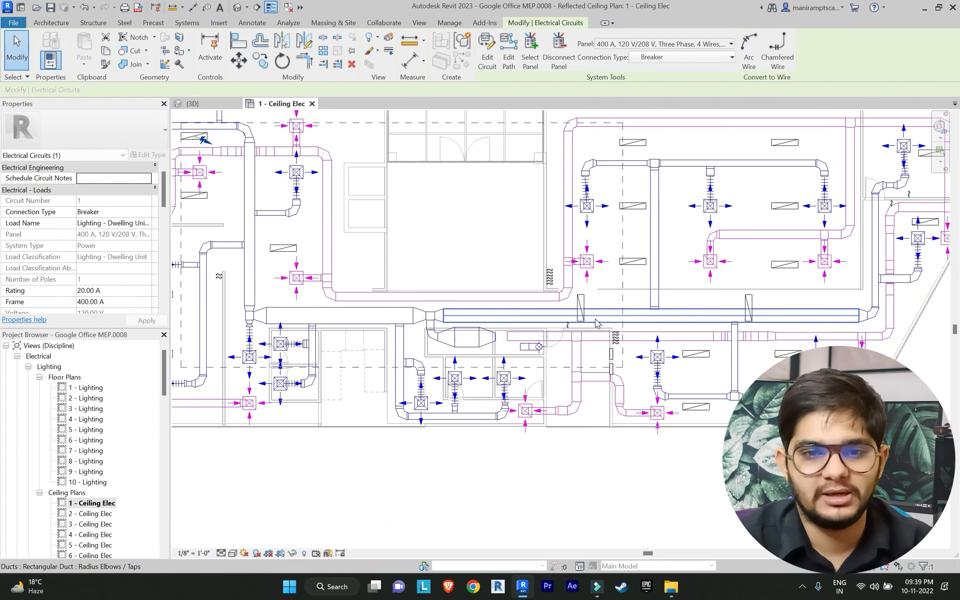
click(580, 134)
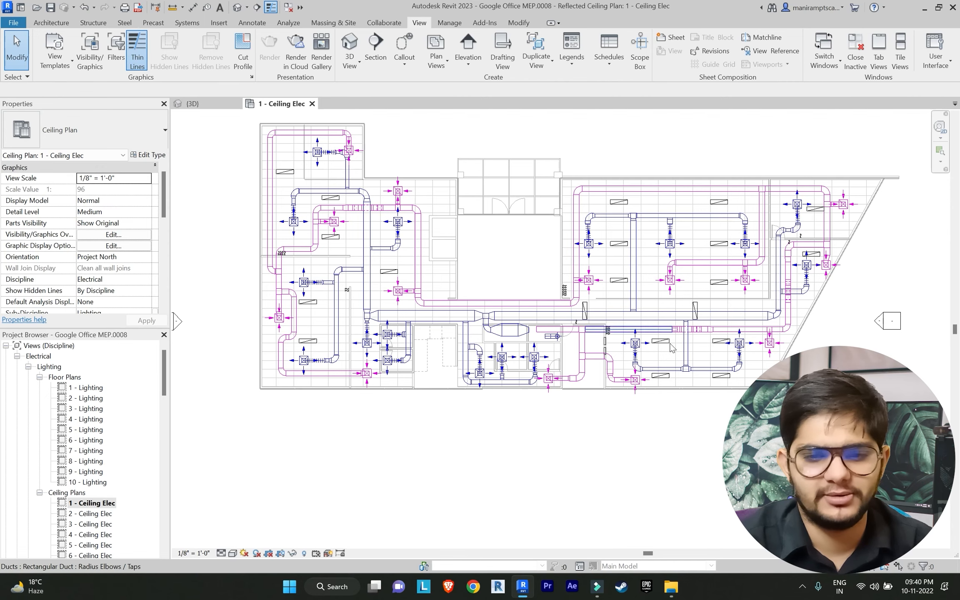
Create a panel schedule for the upper 400 A panelboard using the default template
scroll(575, 371, up, 3)
scroll(609, 341, up, 6)
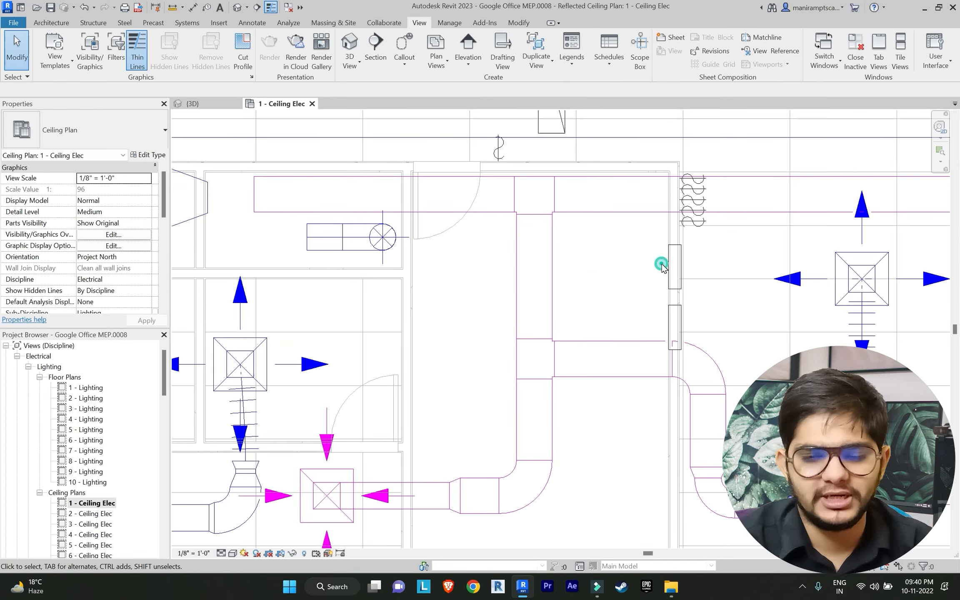
click(671, 266)
scroll(598, 281, down, 8)
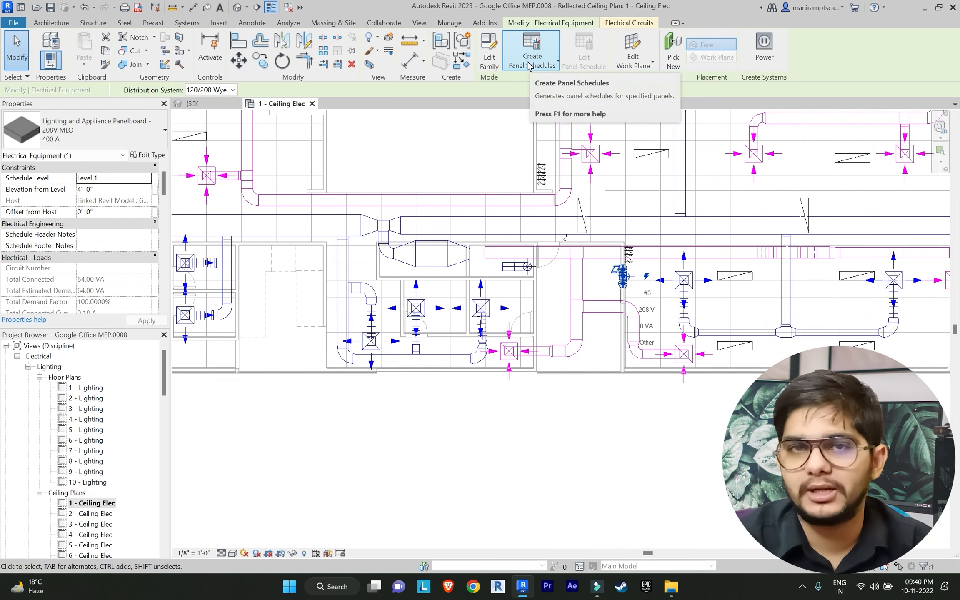
click(526, 65)
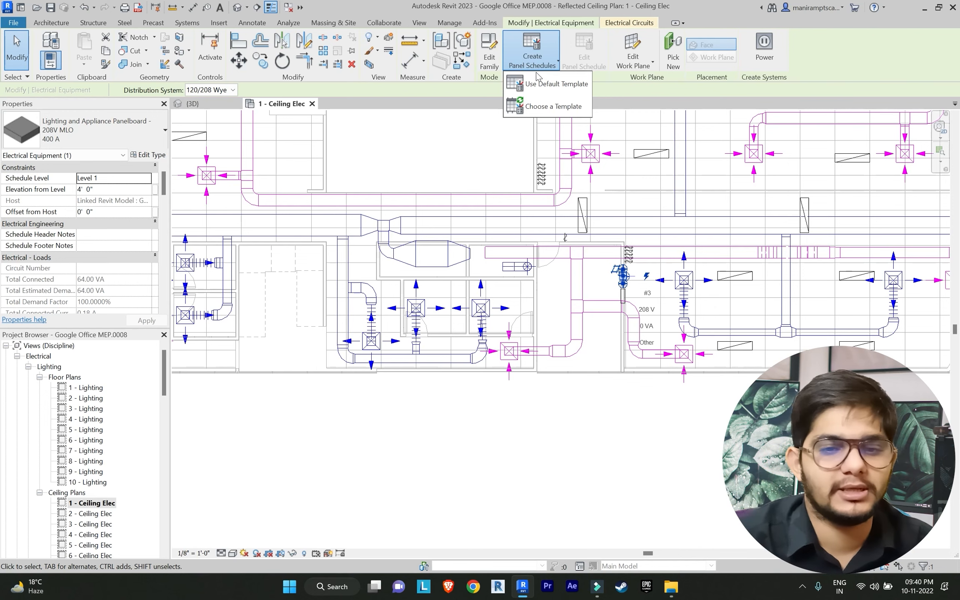
click(542, 84)
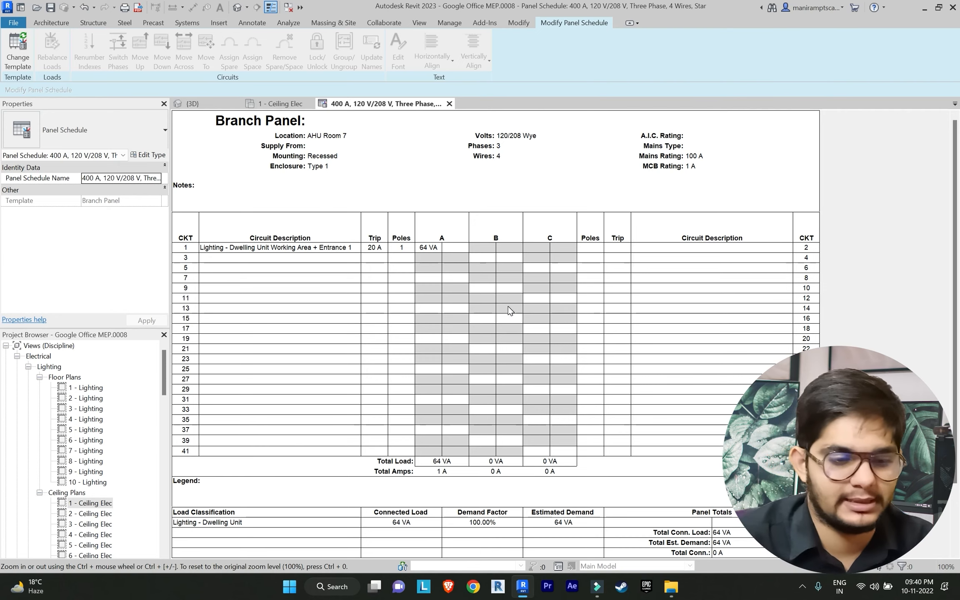
In the 1 - Ceiling Elec plan, create a power circuit for the northwesternmost recessed light and assign it to the upper 400 A panelboard
double_click(107, 504)
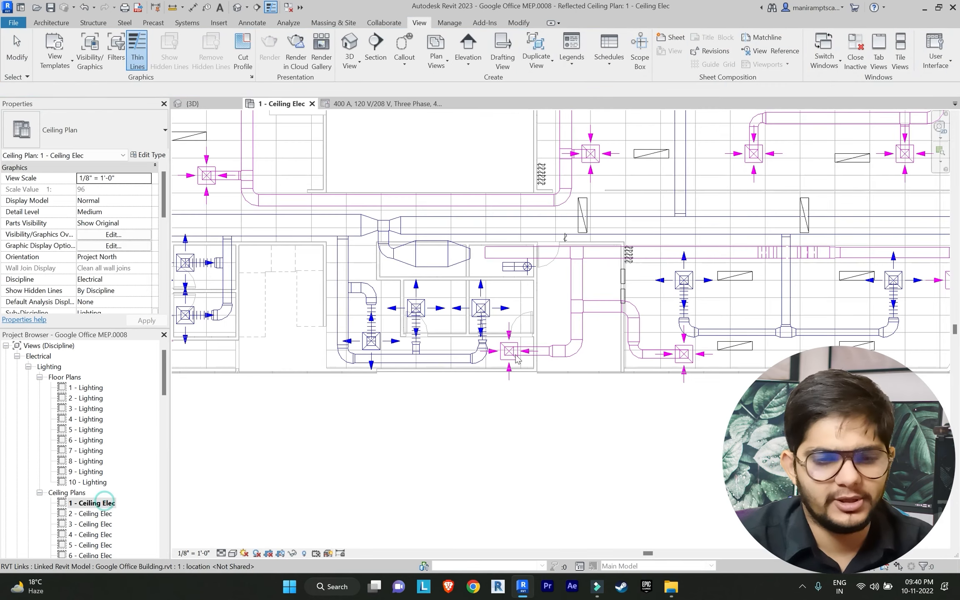
scroll(599, 268, down, 3)
middle_drag(598, 268, 617, 368)
scroll(437, 253, up, 4)
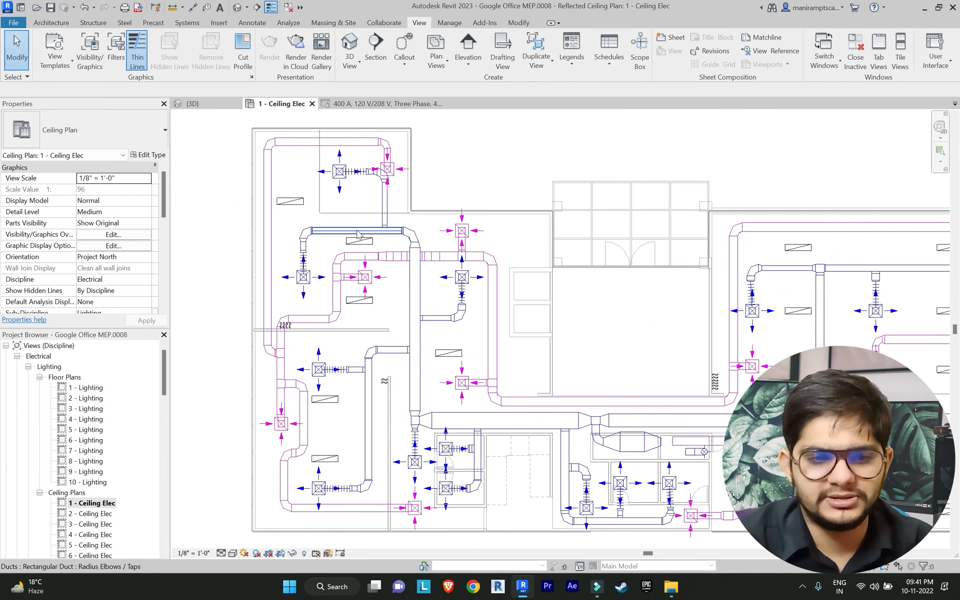
click(289, 203)
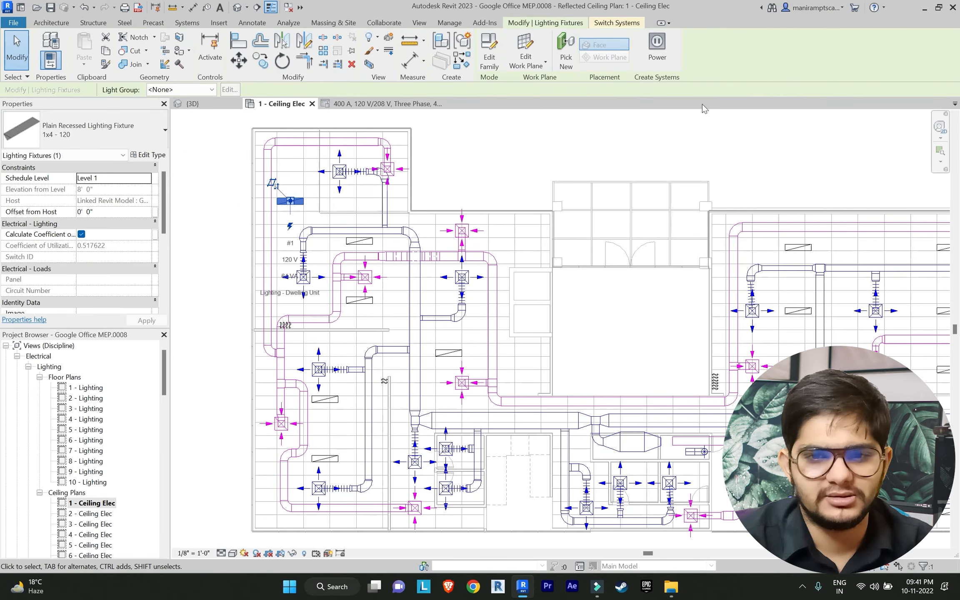
scroll(380, 253, down, 2)
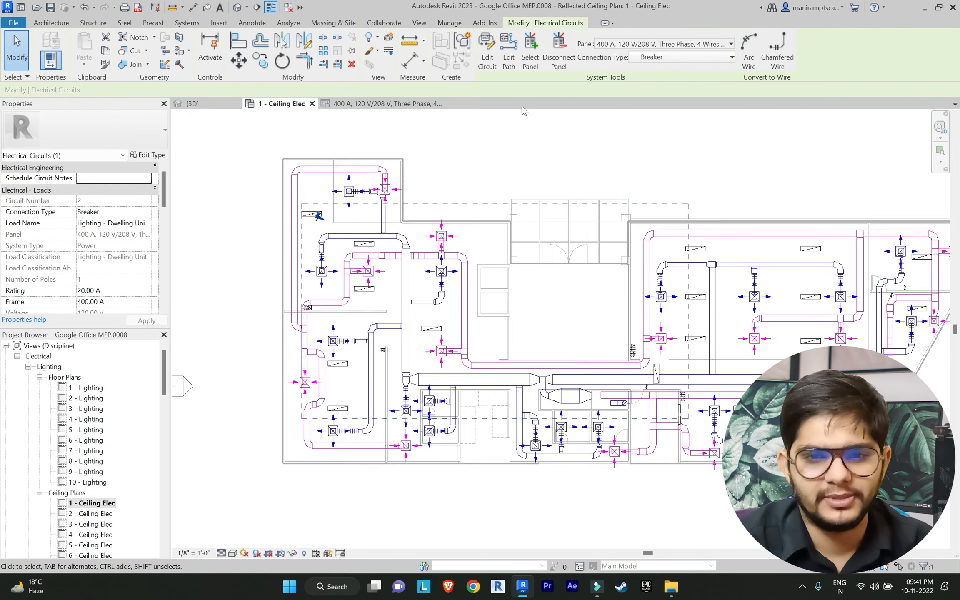
click(530, 50)
scroll(583, 372, up, 6)
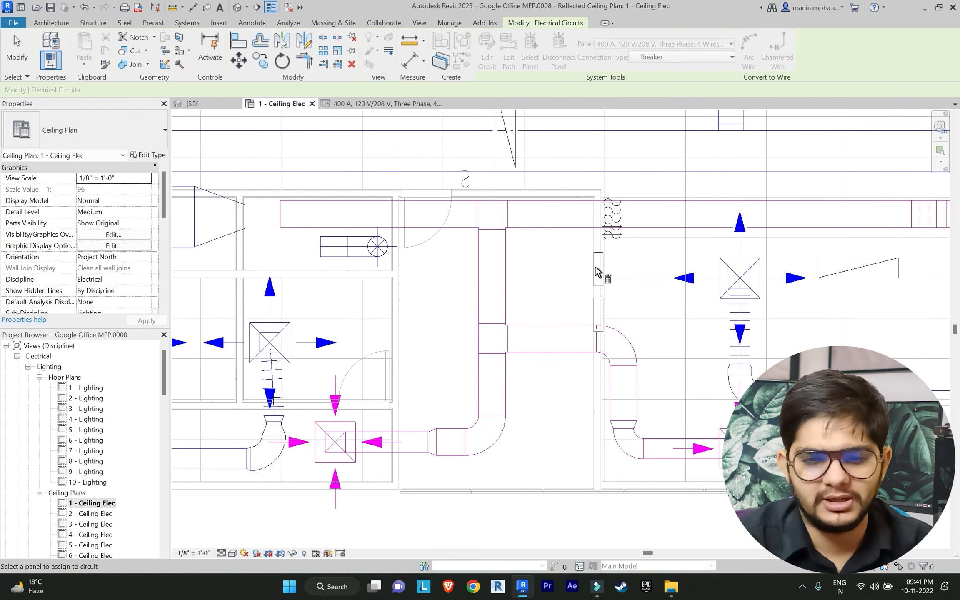
click(596, 269)
scroll(537, 268, down, 6)
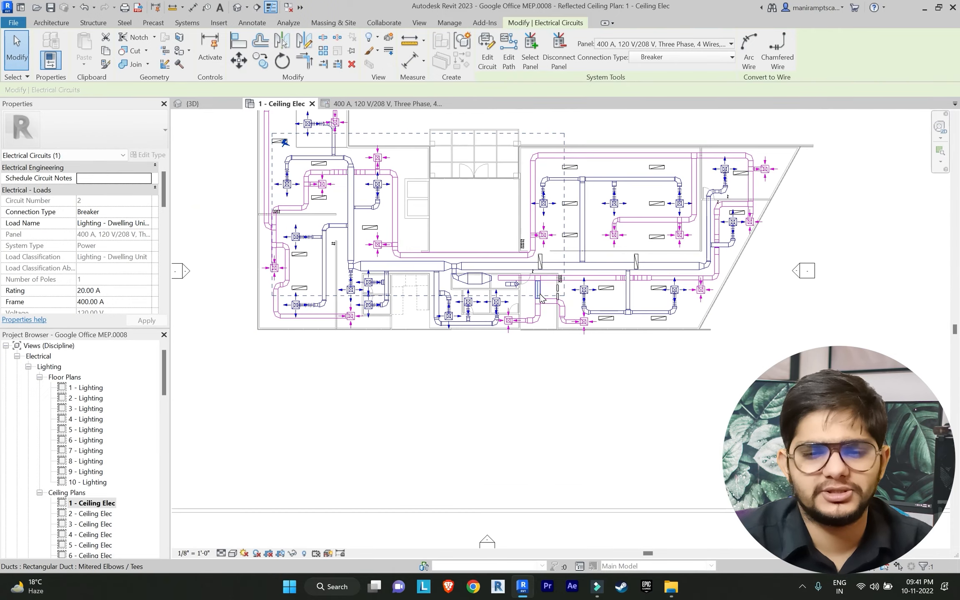
scroll(332, 253, up, 4)
click(328, 253)
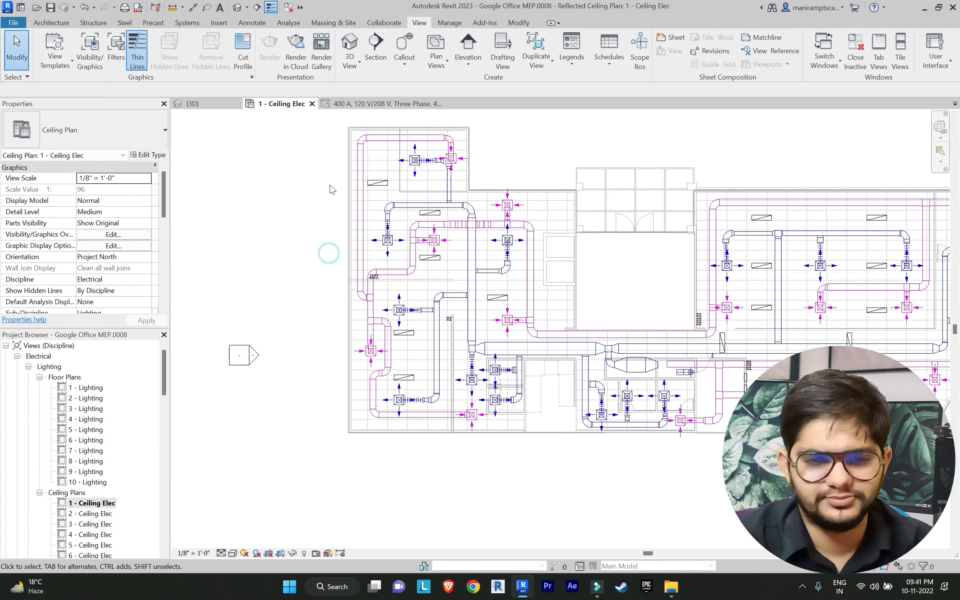
Select the northwesternmost recessed light's electrical circuit and convert it to wiring with a home run
scroll(333, 190, up, 2)
key(Tab)
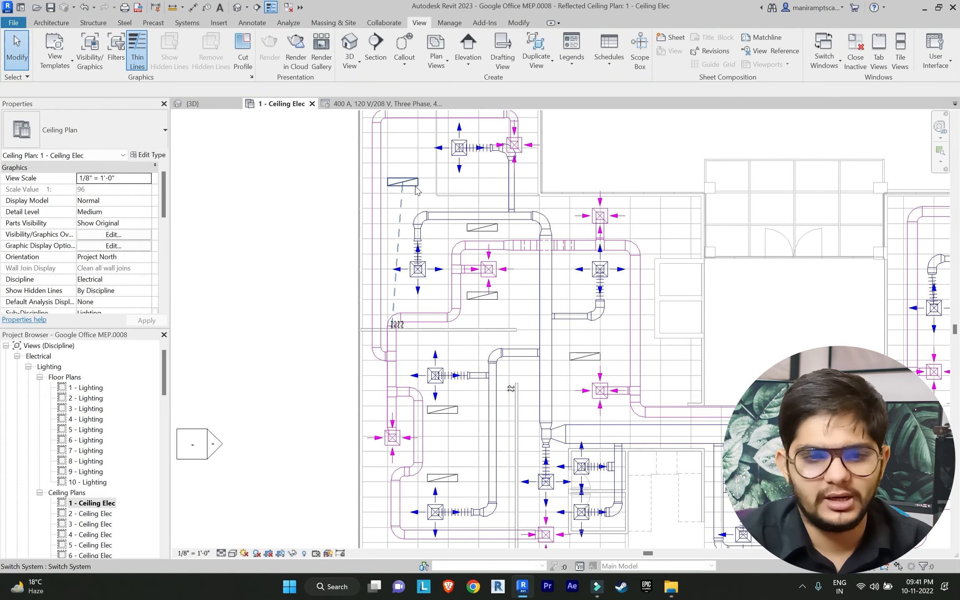
key(Tab)
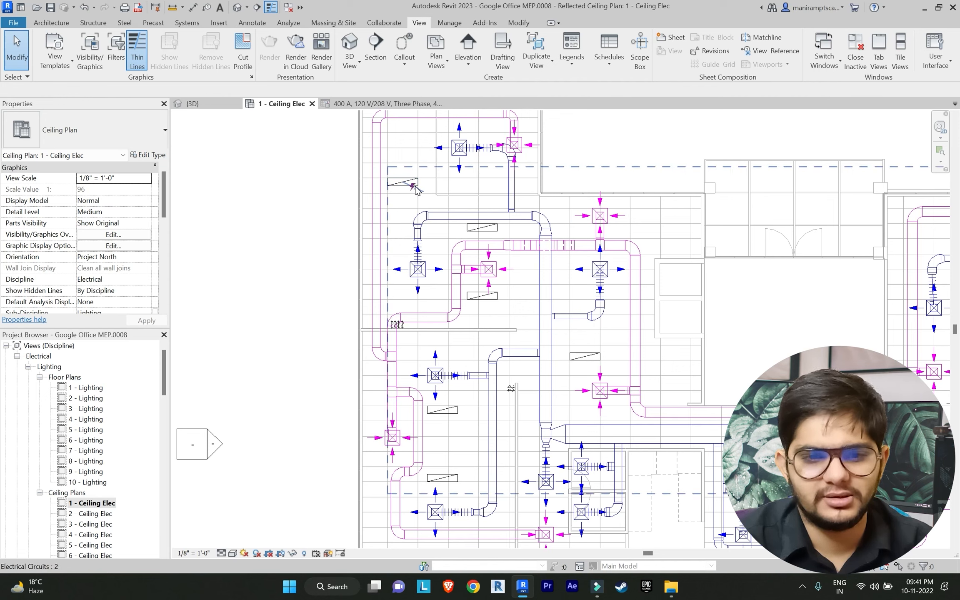
click(414, 189)
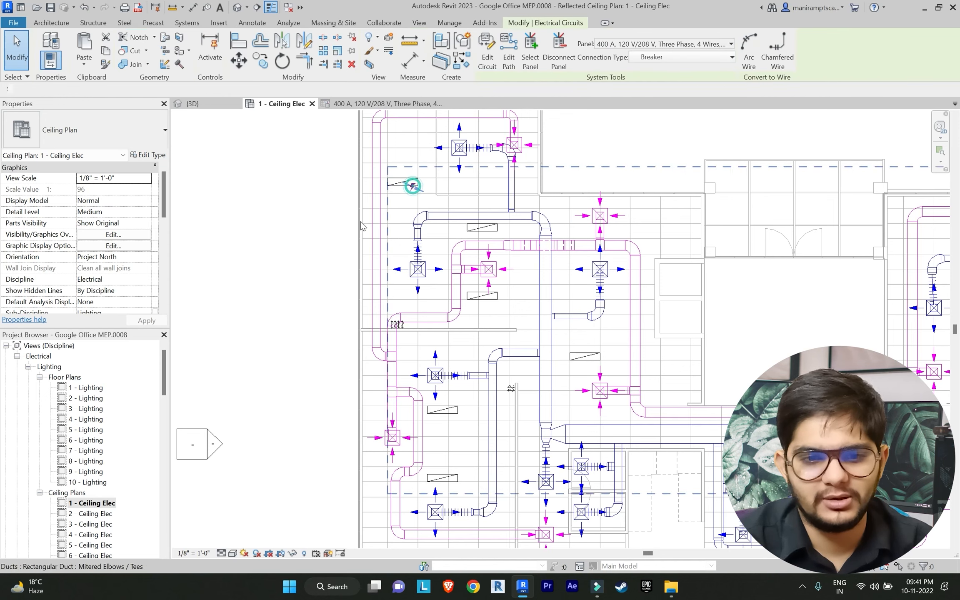
click(300, 246)
click(406, 183)
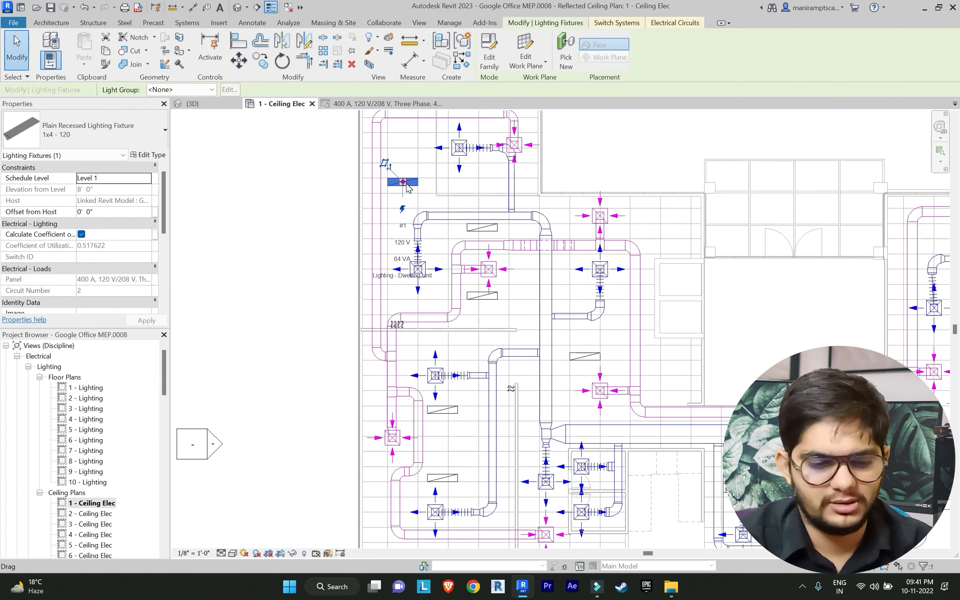
key(Escape)
key(Tab)
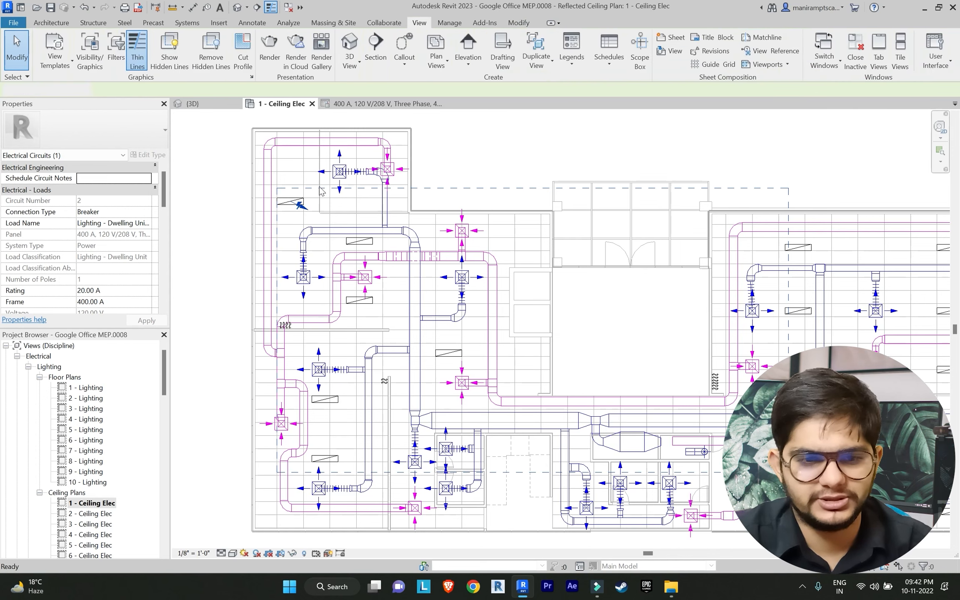
click(222, 221)
scroll(308, 214, up, 3)
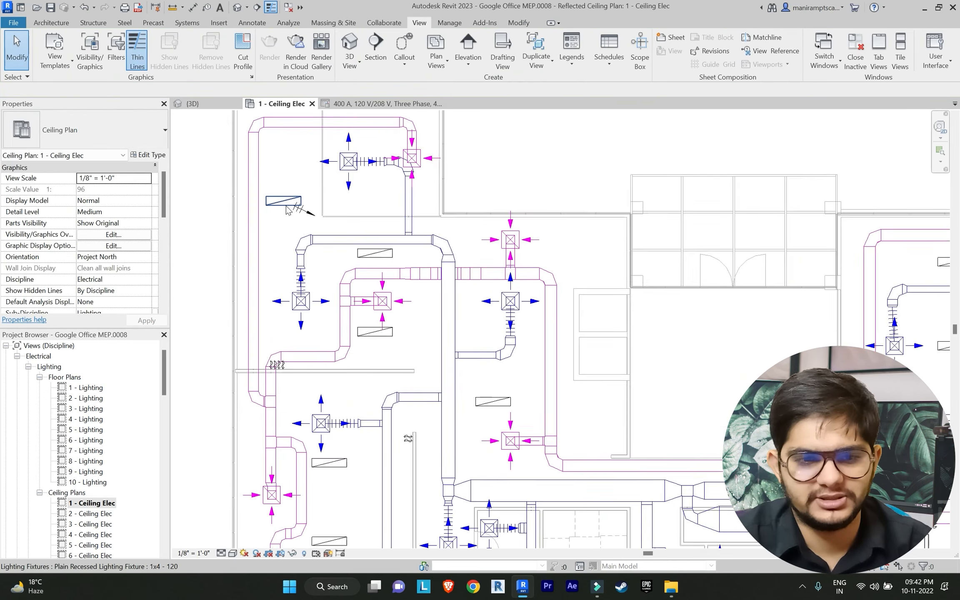
scroll(314, 214, down, 4)
scroll(314, 214, down, 2)
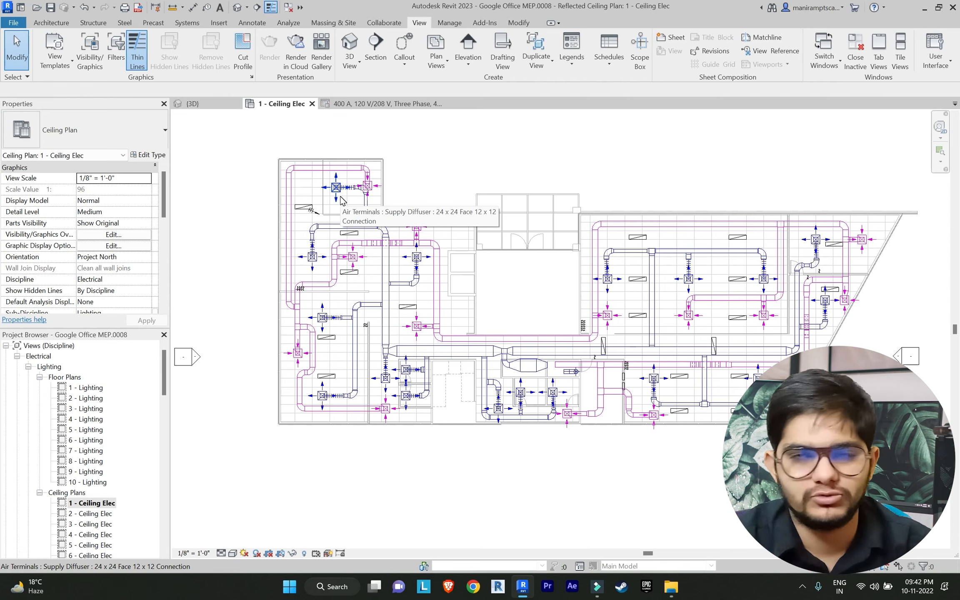
Reassign the circuit of the upper of the two stacked recessed lights to the upper 400 A panelboard on the AHU room's east wall
scroll(340, 200, up, 6)
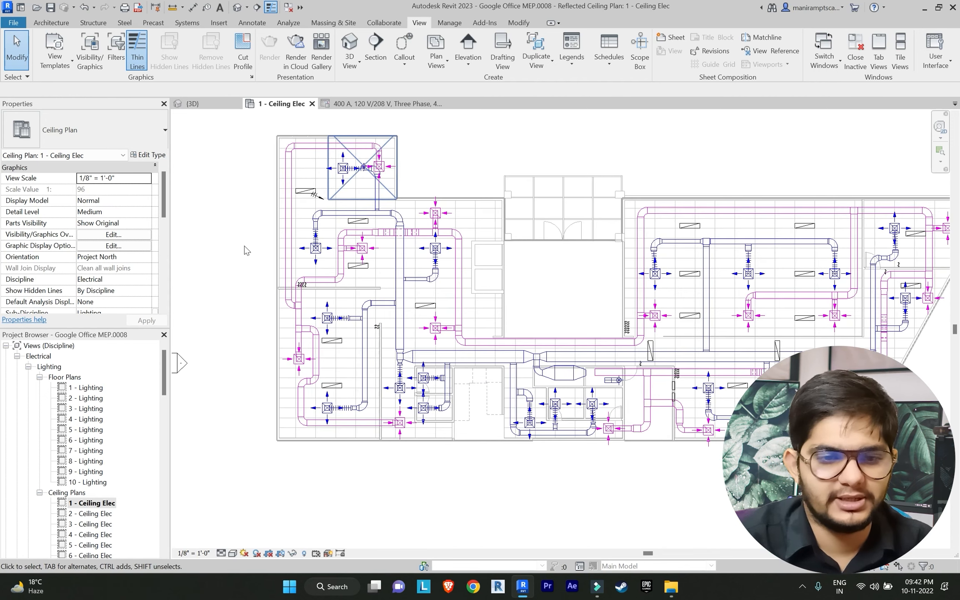
key(Tab)
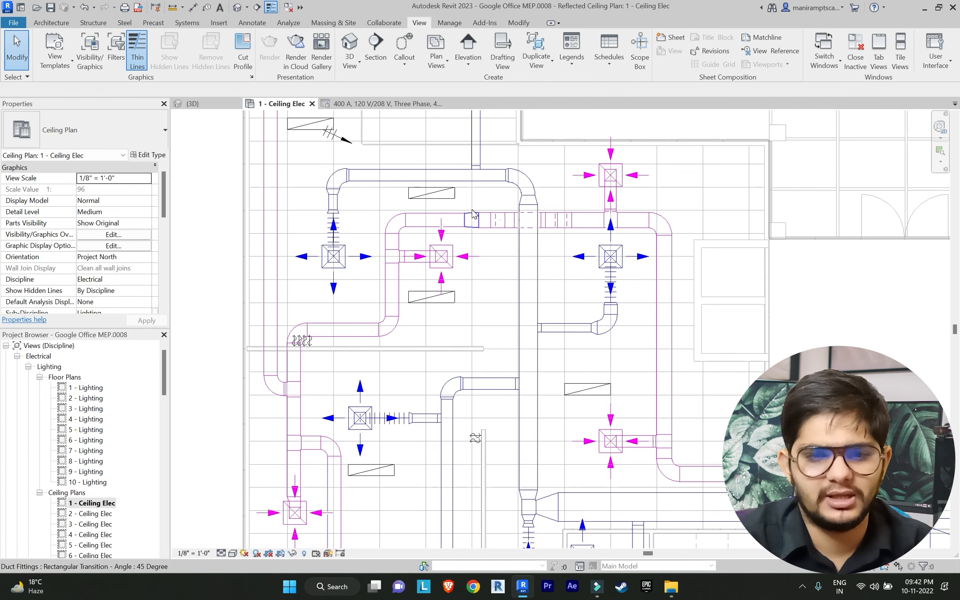
click(433, 195)
click(675, 23)
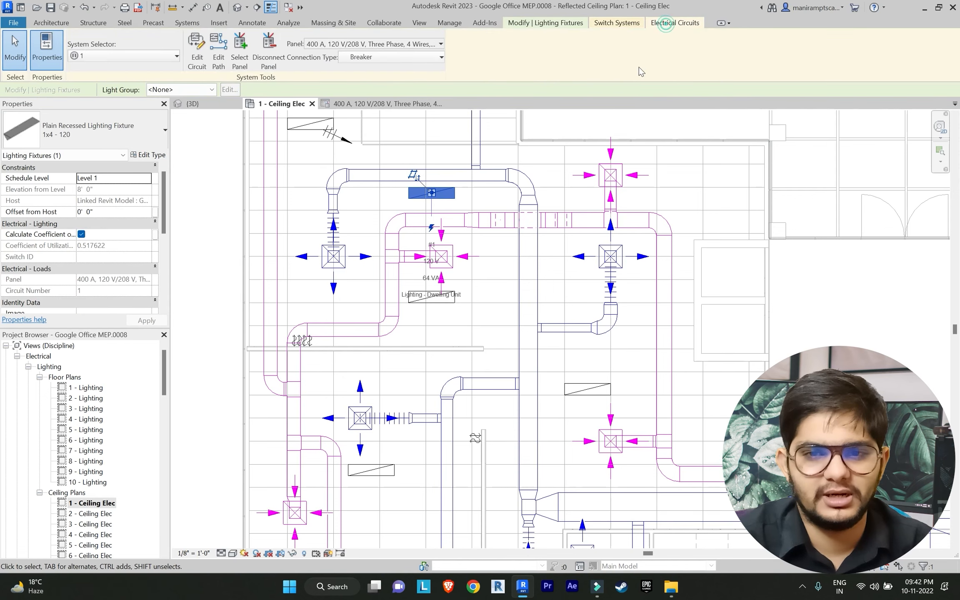
click(244, 60)
scroll(472, 257, down, 1)
middle_drag(334, 217, 196, 173)
middle_drag(534, 275, 347, 200)
scroll(627, 399, up, 2)
scroll(679, 355, up, 2)
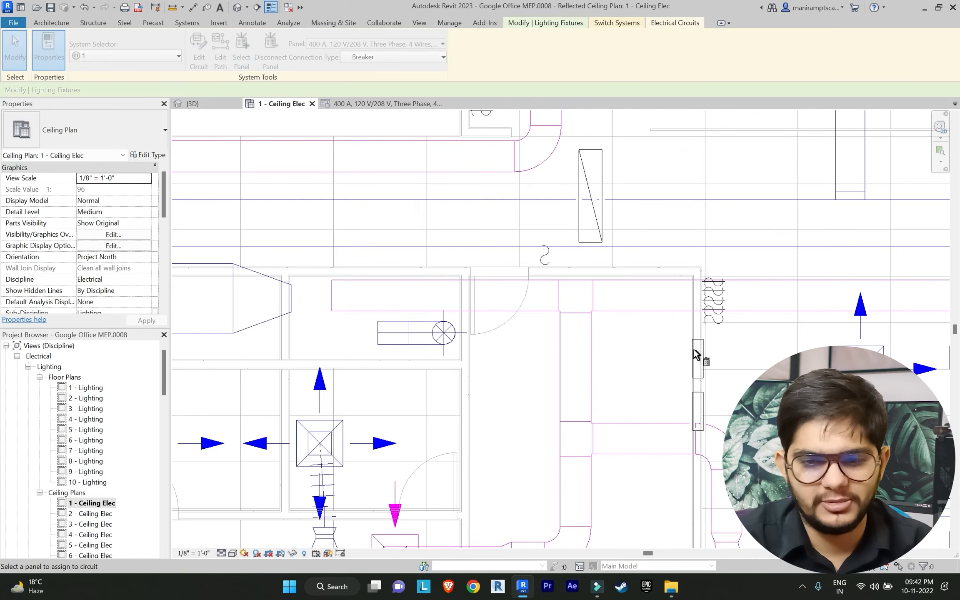
click(693, 350)
scroll(596, 349, down, 4)
scroll(597, 349, down, 3)
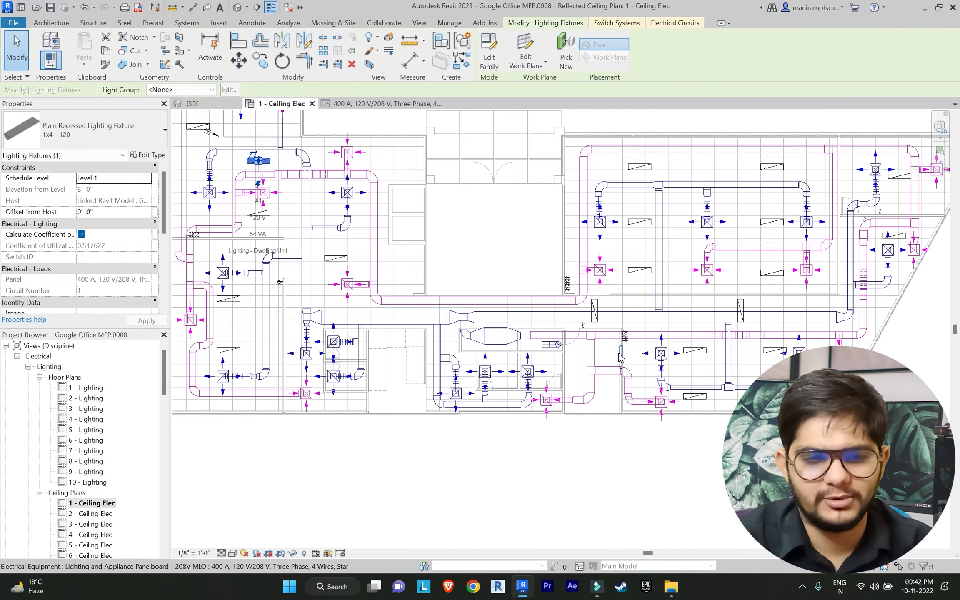
middle_drag(354, 258, 484, 271)
click(260, 256)
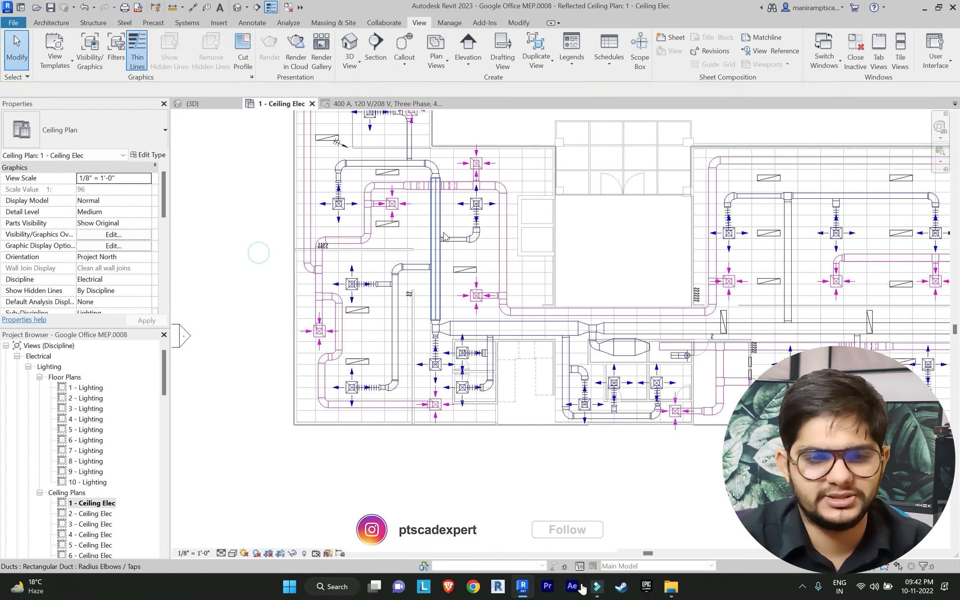
Create a power circuit for the lower of the two stacked recessed lights and assign it to the upper 400 A panelboard
click(387, 224)
click(658, 49)
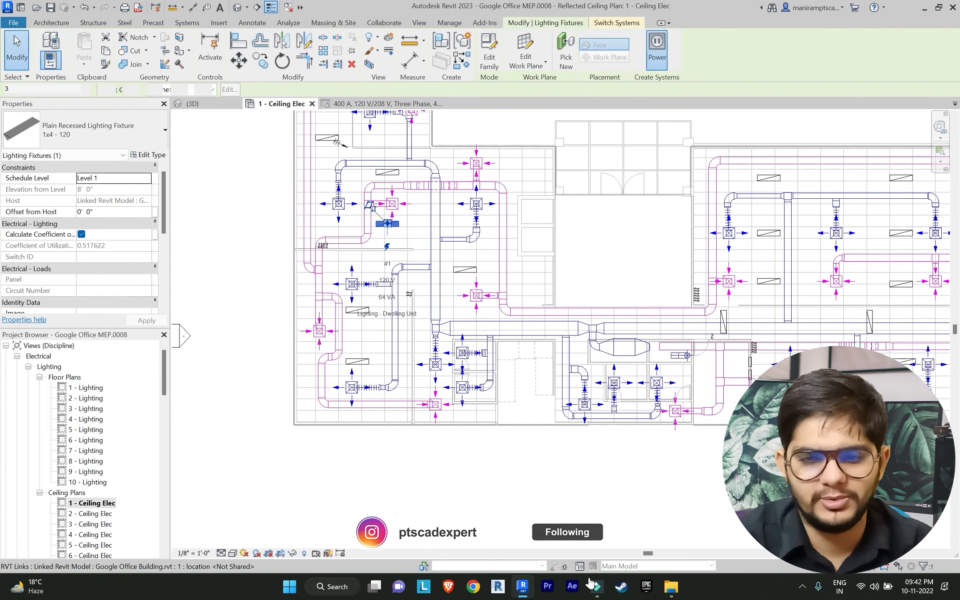
scroll(717, 340, up, 2)
middle_drag(717, 340, 543, 320)
click(530, 54)
scroll(516, 321, up, 2)
scroll(543, 320, up, 2)
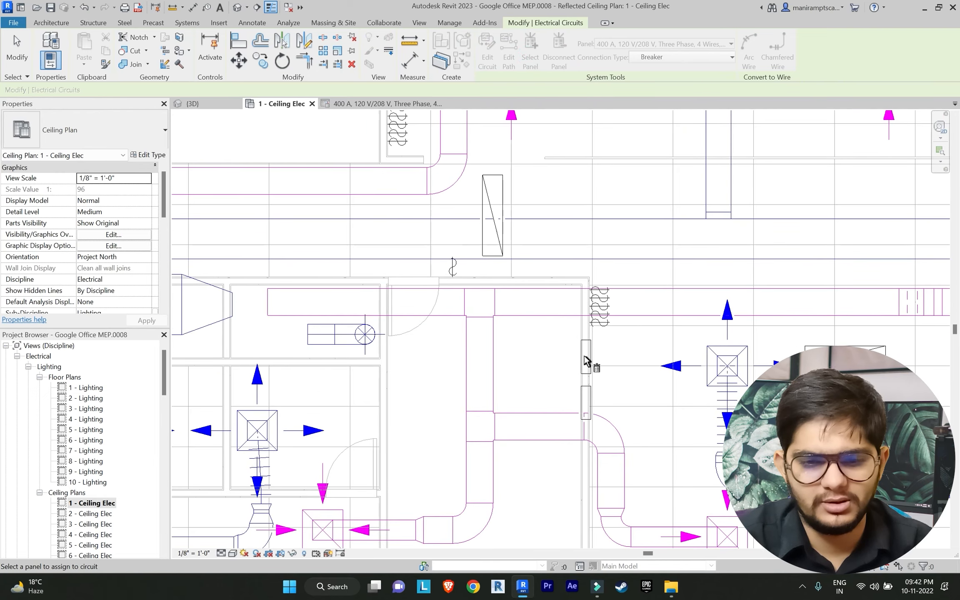
click(585, 361)
scroll(529, 361, down, 3)
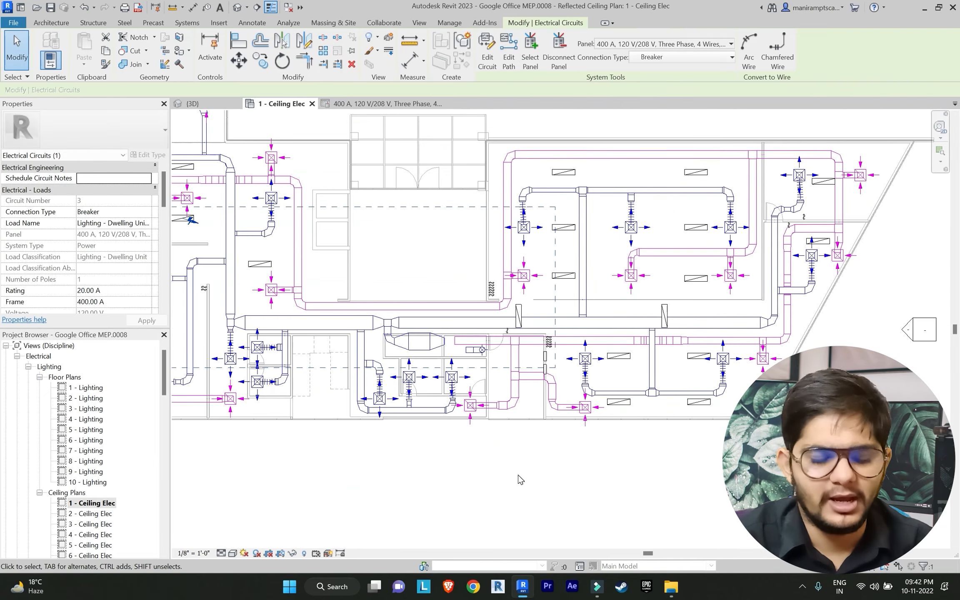
click(516, 478)
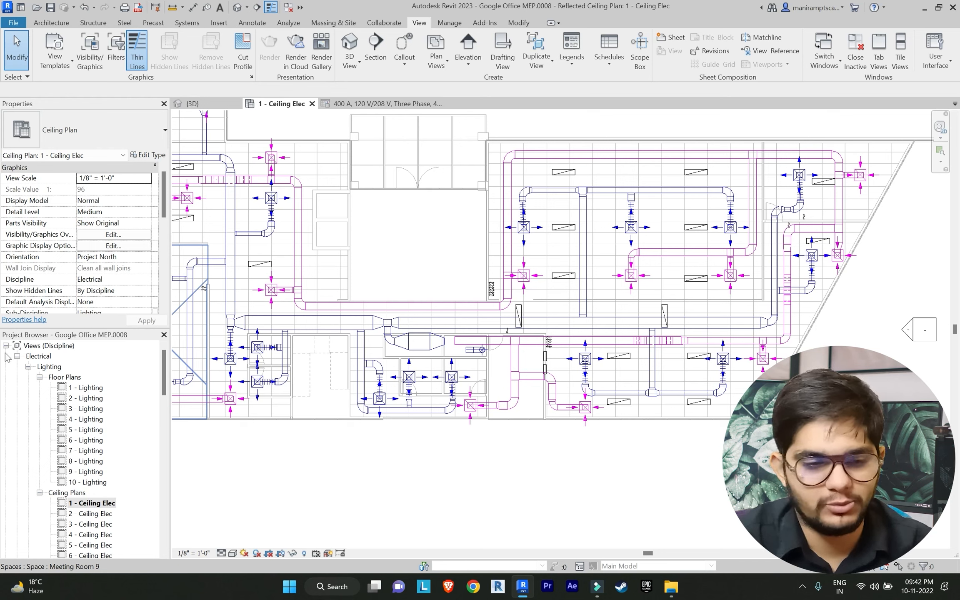
Open the 400 A panelboard's panel schedule from the project's panel schedules and rebalance its loads
scroll(96, 406, down, 10)
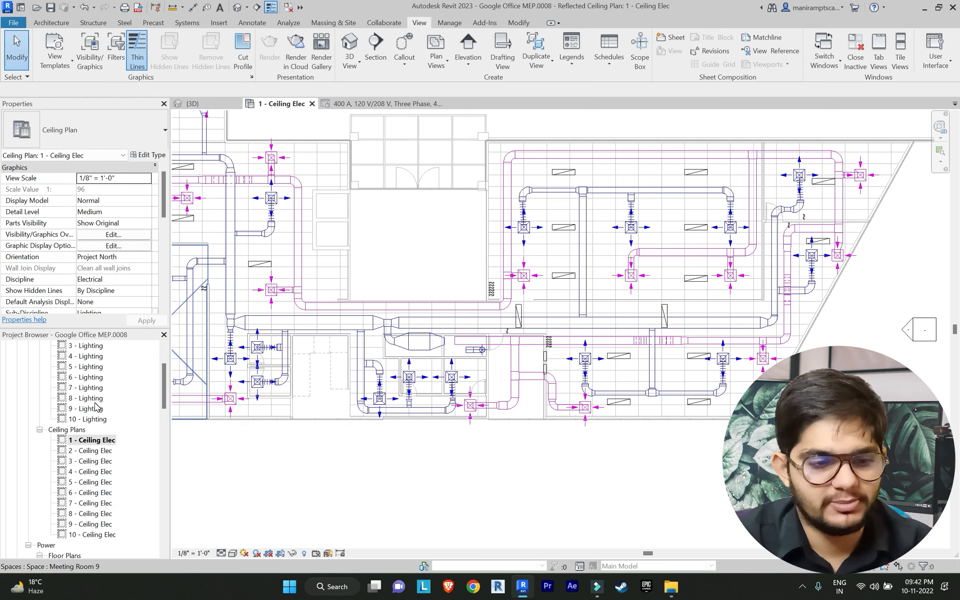
scroll(95, 406, down, 15)
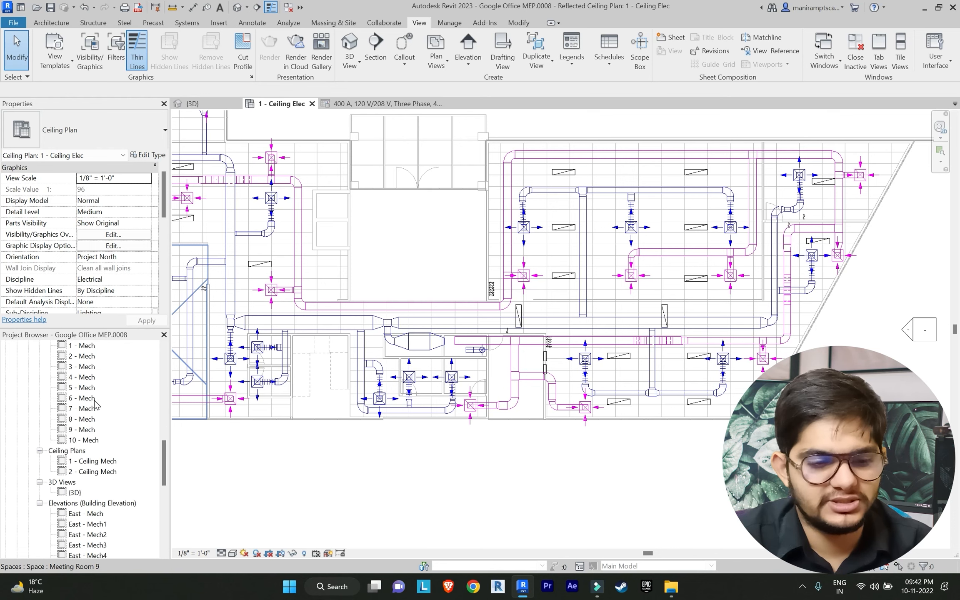
scroll(95, 399, down, 1)
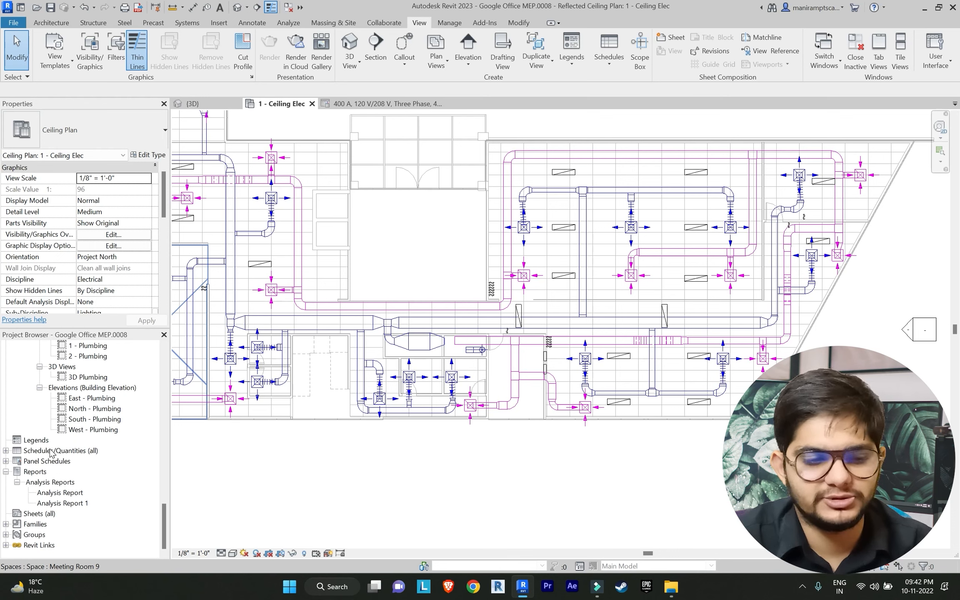
click(6, 461)
double_click(54, 471)
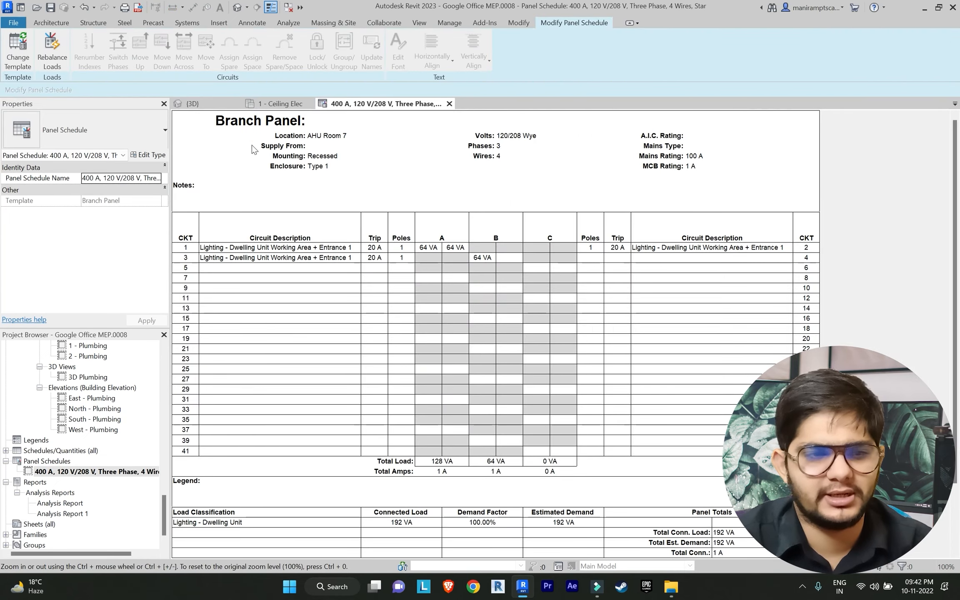
click(50, 50)
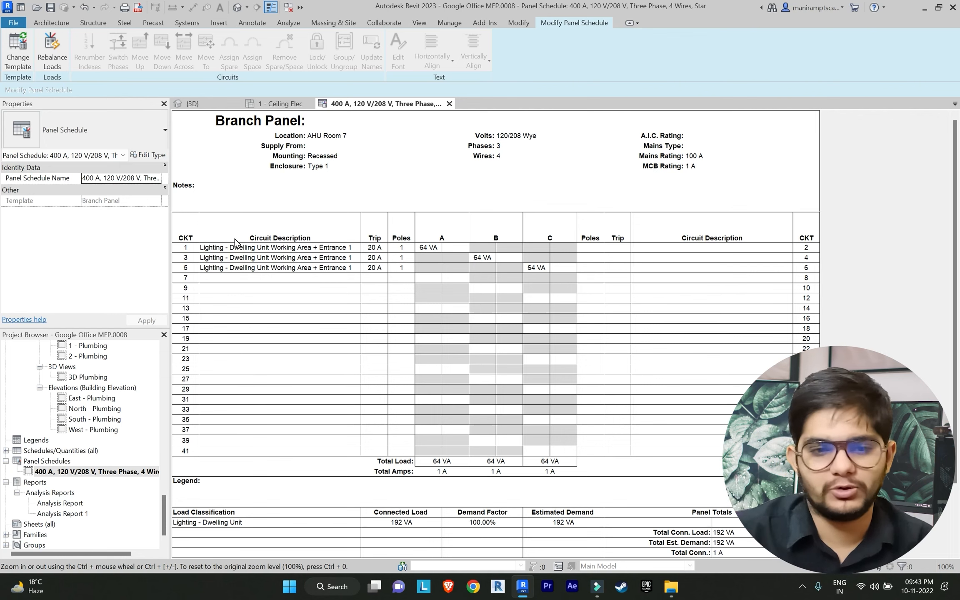
Return to the 1 - Ceiling Elec ceiling plan of the electrical lighting views
scroll(105, 410, up, 2)
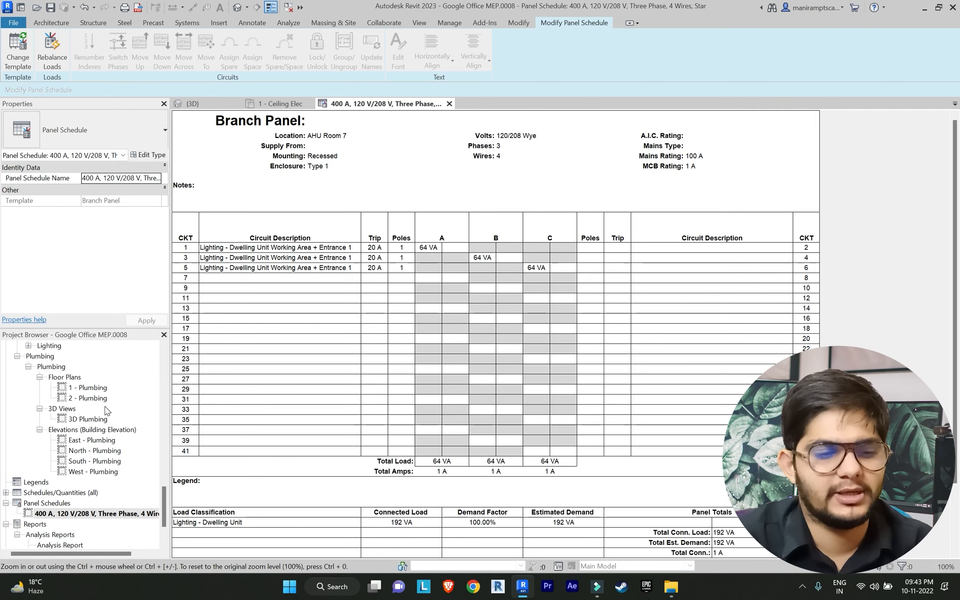
scroll(102, 402, up, 10)
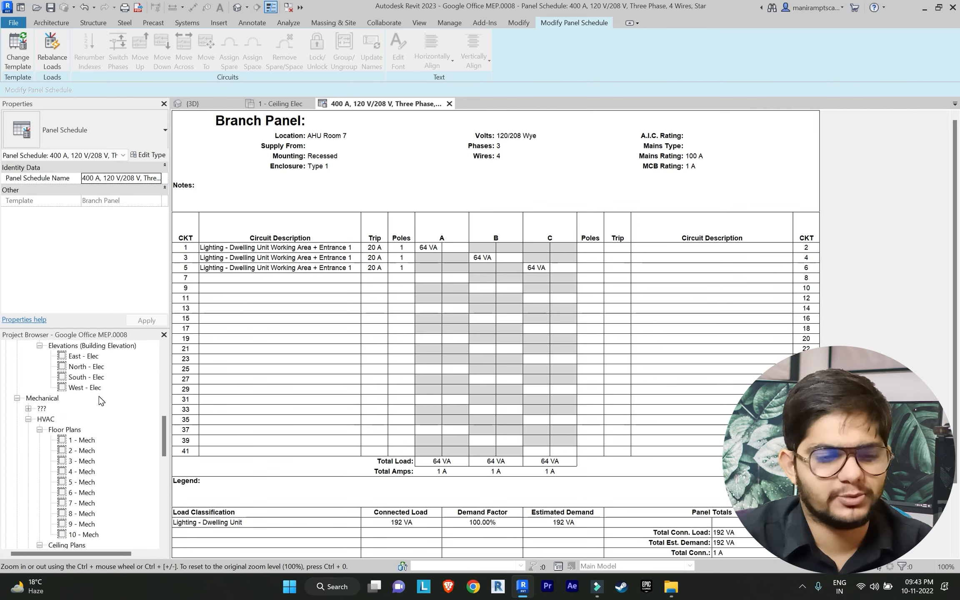
scroll(100, 398, up, 8)
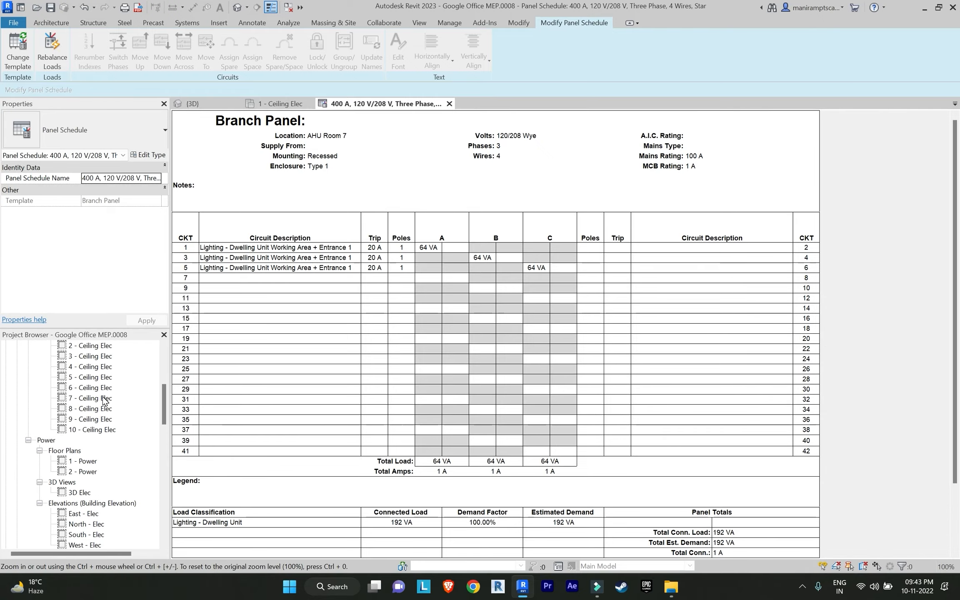
scroll(104, 400, up, 2)
double_click(91, 376)
scroll(445, 342, up, 3)
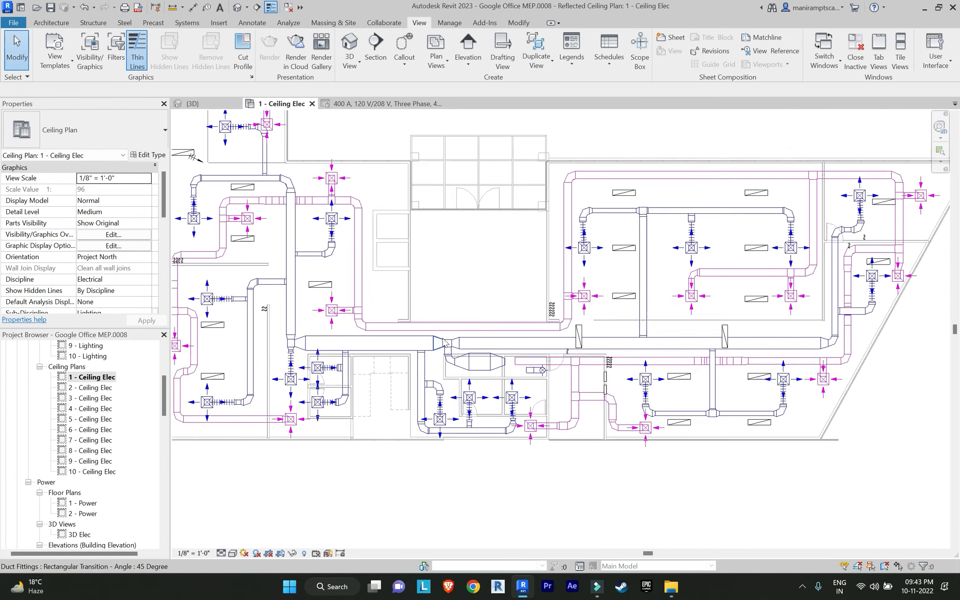
Create a power circuit for the recessed light just west of the entrance lobby and assign it to the upper 400 A panelboard
middle_drag(444, 338, 566, 350)
scroll(434, 294, up, 2)
key(Tab)
key(Tab)
scroll(434, 294, down, 2)
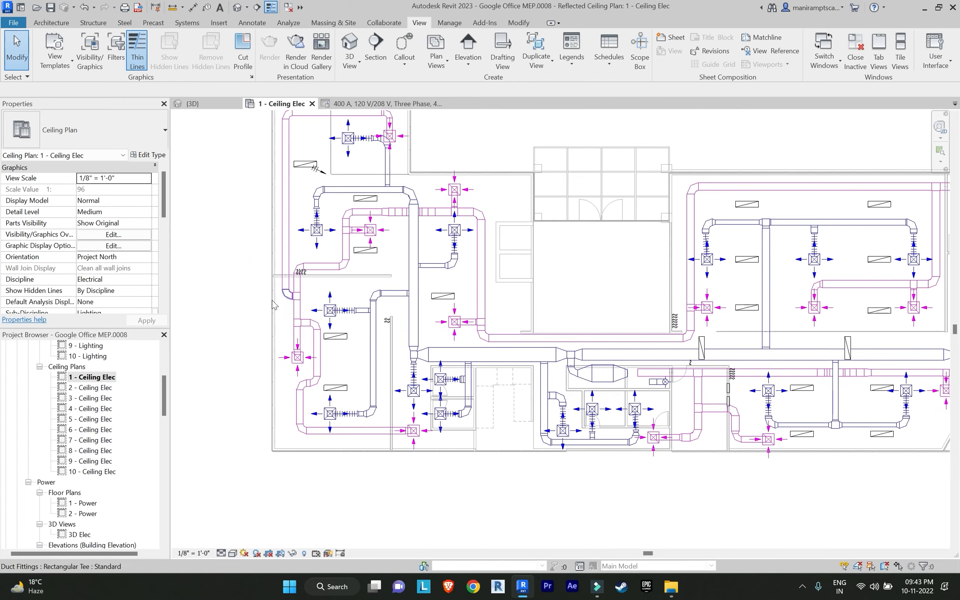
click(448, 298)
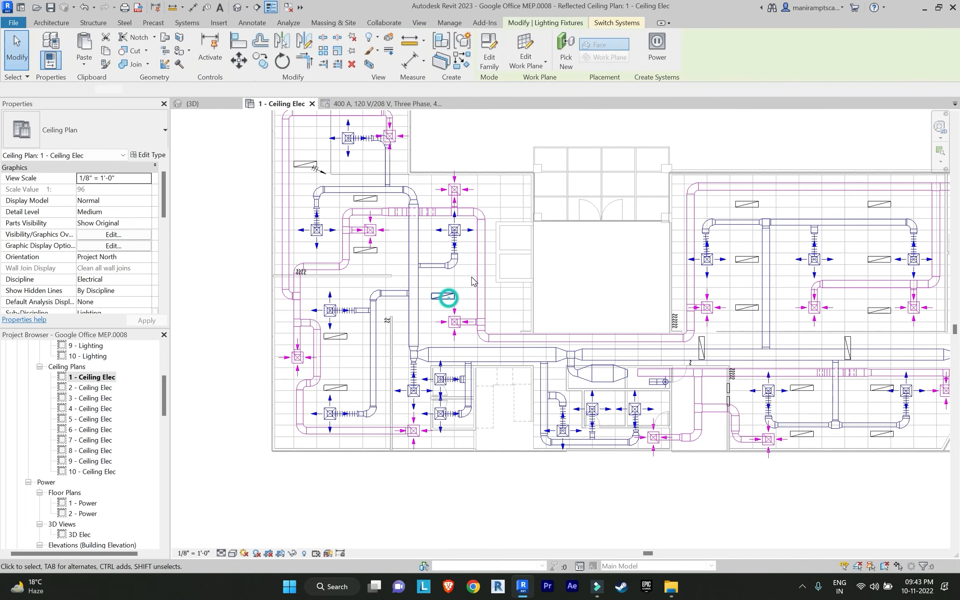
scroll(463, 285, up, 1)
click(657, 50)
click(531, 53)
middle_drag(756, 417, 629, 320)
scroll(544, 337, up, 5)
click(591, 332)
Create a power circuit for the upper recessed light in the southwest meeting room and assign it to the upper 400 A panelboard
scroll(547, 332, down, 5)
click(385, 291)
click(660, 50)
scroll(629, 320, up, 6)
click(702, 319)
Create a power circuit for the lower recessed light in the southwest meeting room and assign it to the upper 400 A panelboard
scroll(629, 320, down, 6)
middle_drag(277, 336, 431, 331)
scroll(431, 330, up, 2)
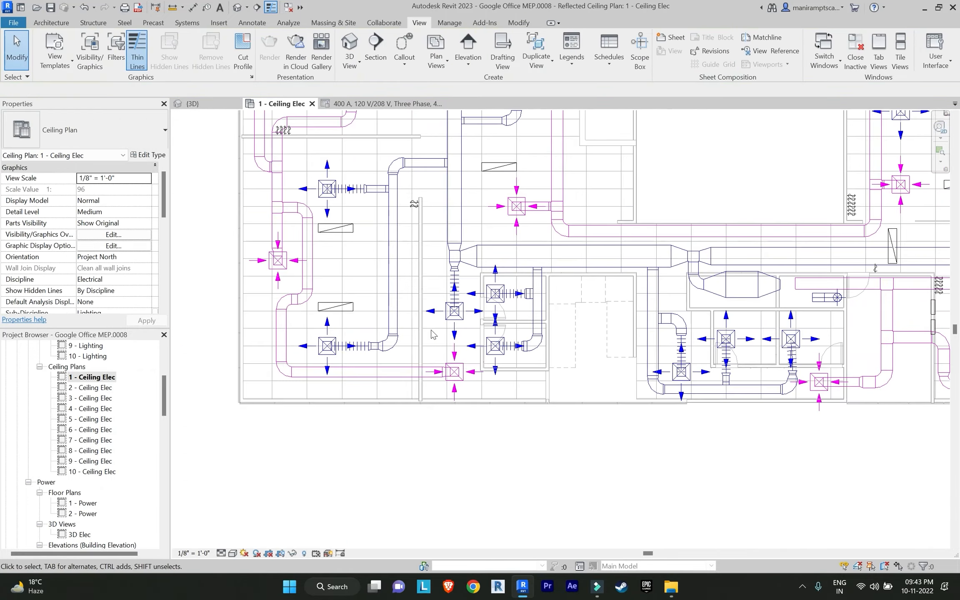
click(340, 310)
click(660, 50)
scroll(591, 362, down, 2)
middle_drag(591, 362, 405, 362)
click(530, 52)
scroll(629, 327, up, 5)
click(630, 327)
Create a power circuit for the middle light in the cafeteria's western column and assign it to the upper 400 A panelboard
scroll(629, 327, down, 5)
middle_drag(625, 291, 522, 372)
click(545, 277)
click(660, 50)
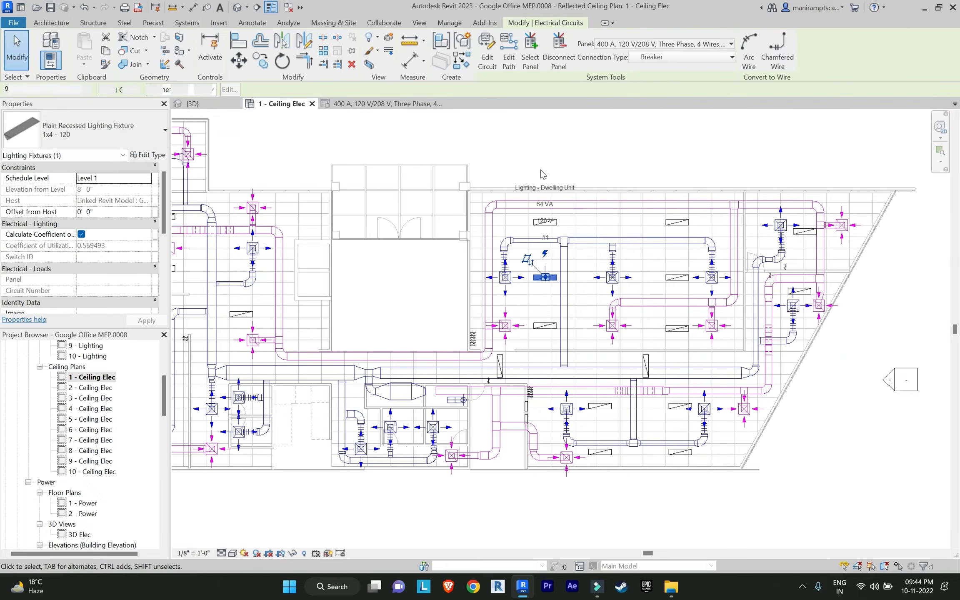
click(531, 54)
scroll(529, 412, up, 5)
click(520, 388)
Create a power circuit for the southernmost light in the cafeteria's western column and assign it to the upper 400 A panelboard
scroll(465, 387, down, 5)
click(497, 307)
click(659, 50)
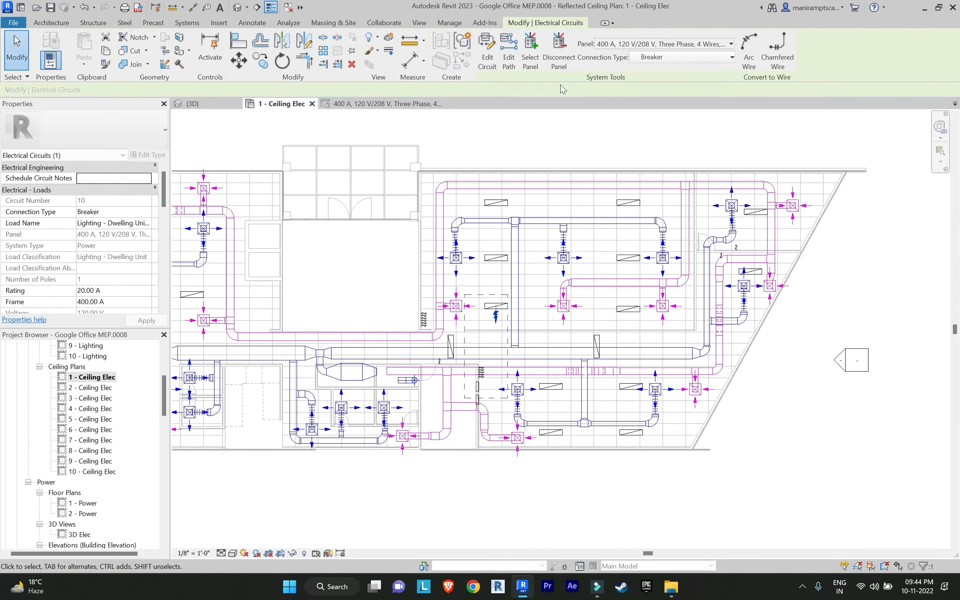
click(530, 52)
scroll(474, 390, up, 5)
click(488, 377)
Create a power circuit for the northernmost light in the cafeteria's eastern column and assign it to the upper 400 A panelboard
scroll(452, 359, down, 6)
scroll(606, 183, up, 1)
middle_drag(606, 182, 607, 214)
click(607, 192)
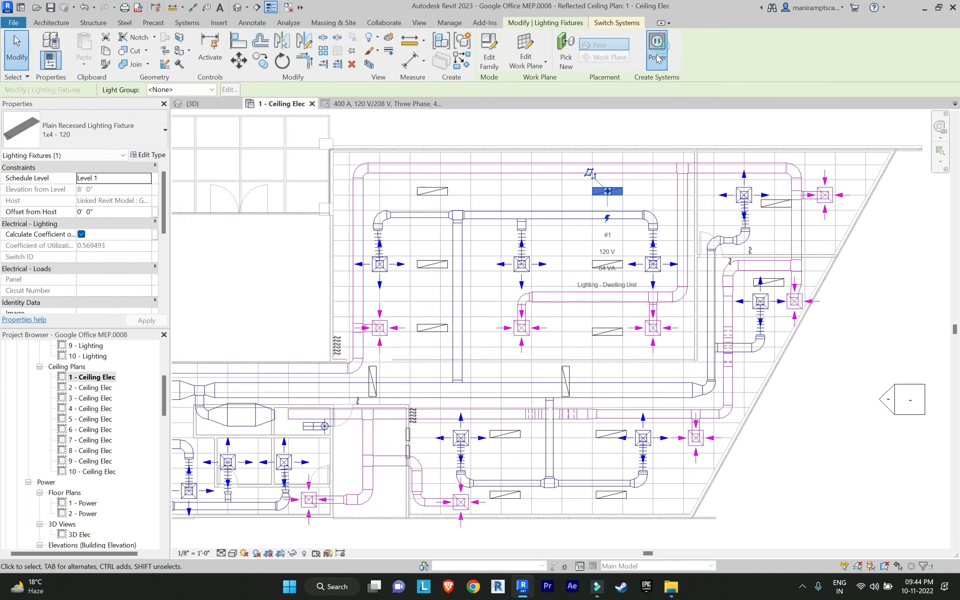
click(660, 50)
click(530, 52)
scroll(458, 428, up, 4)
middle_drag(458, 428, 564, 336)
scroll(425, 378, up, 2)
click(491, 339)
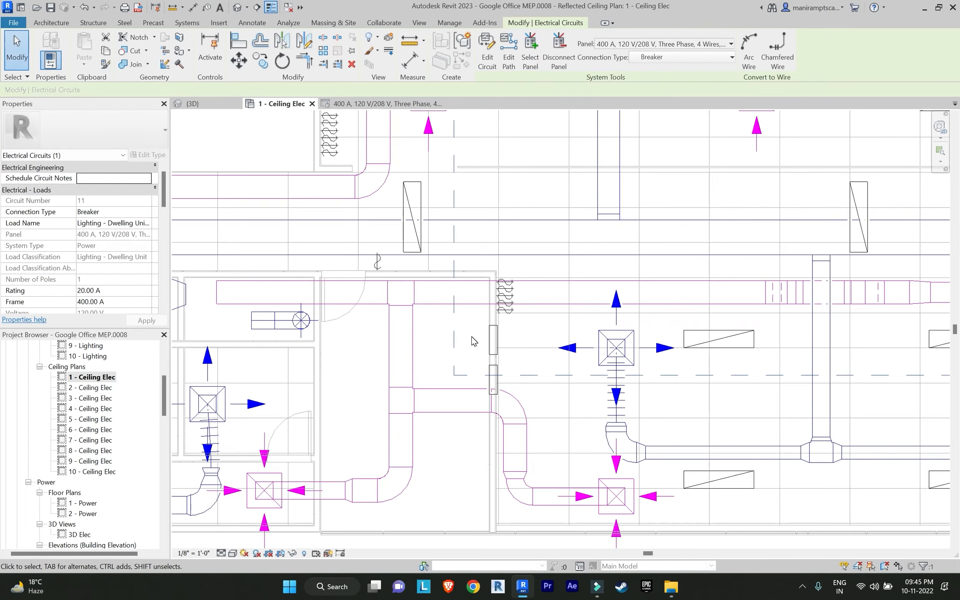
Create a power circuit for the middle light in the cafeteria's eastern column and assign it to the upper 400 A panelboard
scroll(471, 334, down, 5)
click(542, 412)
scroll(654, 265, down, 1)
middle_drag(690, 165, 644, 208)
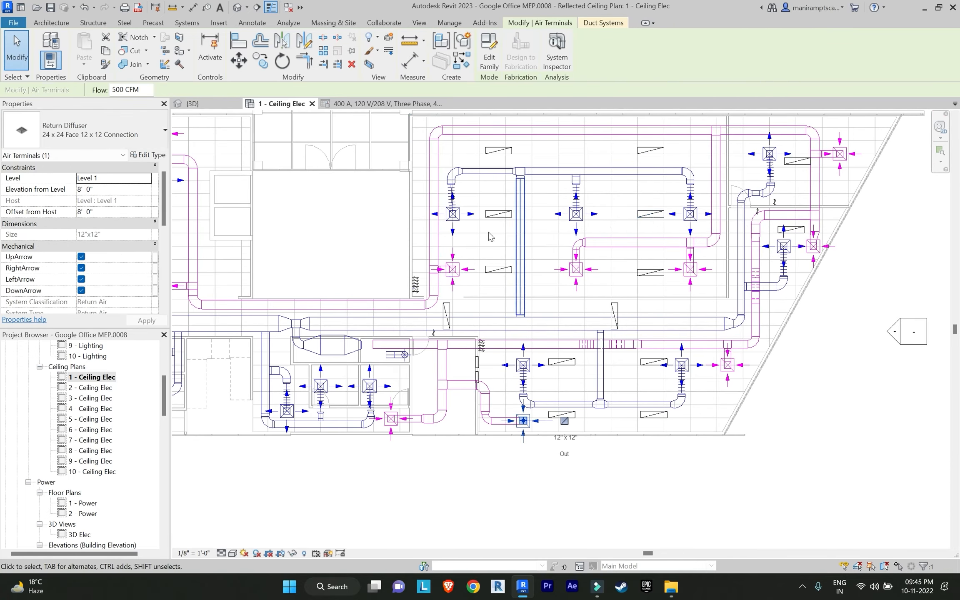
click(651, 214)
click(657, 48)
click(531, 51)
scroll(446, 335, up, 5)
click(555, 430)
scroll(471, 337, down, 5)
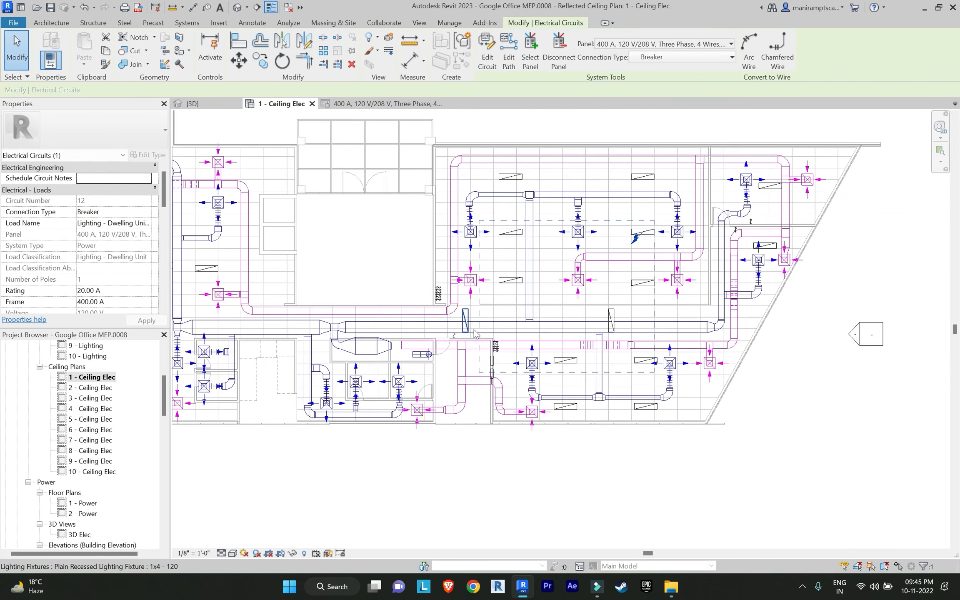
Create a power circuit for the southernmost light in the cafeteria's eastern column without connecting it to a panel
click(613, 436)
click(642, 282)
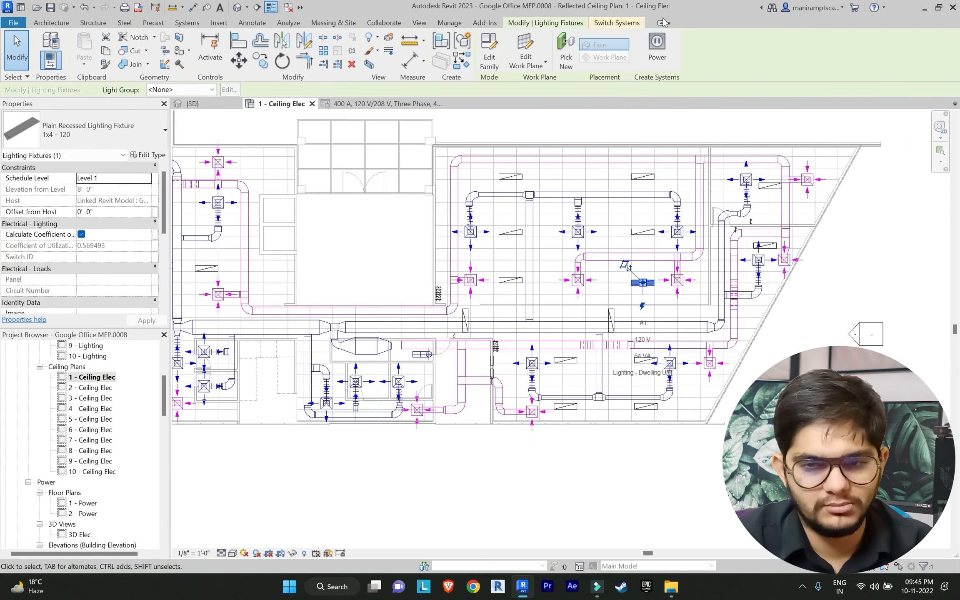
click(659, 38)
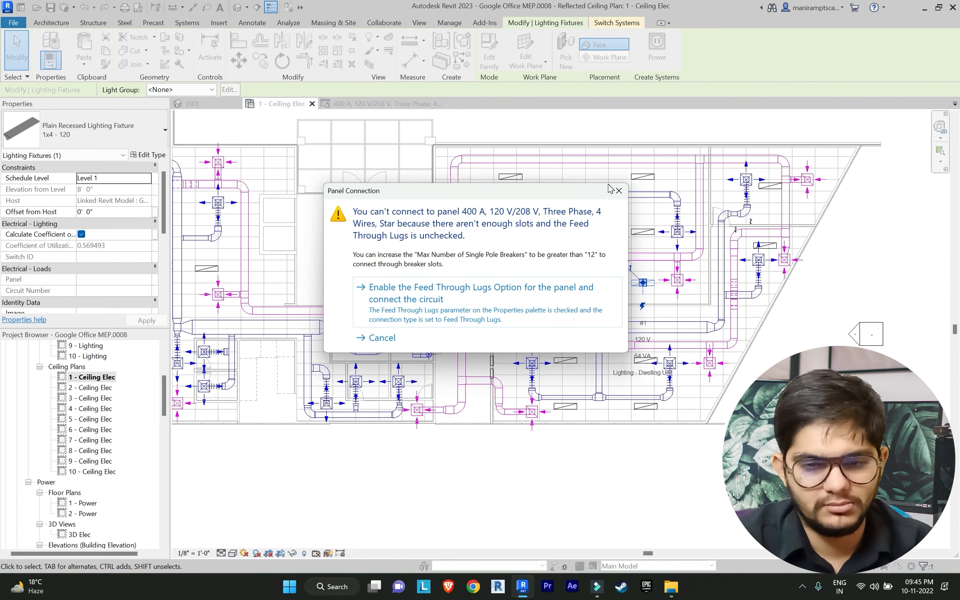
click(619, 190)
scroll(619, 287, up, 2)
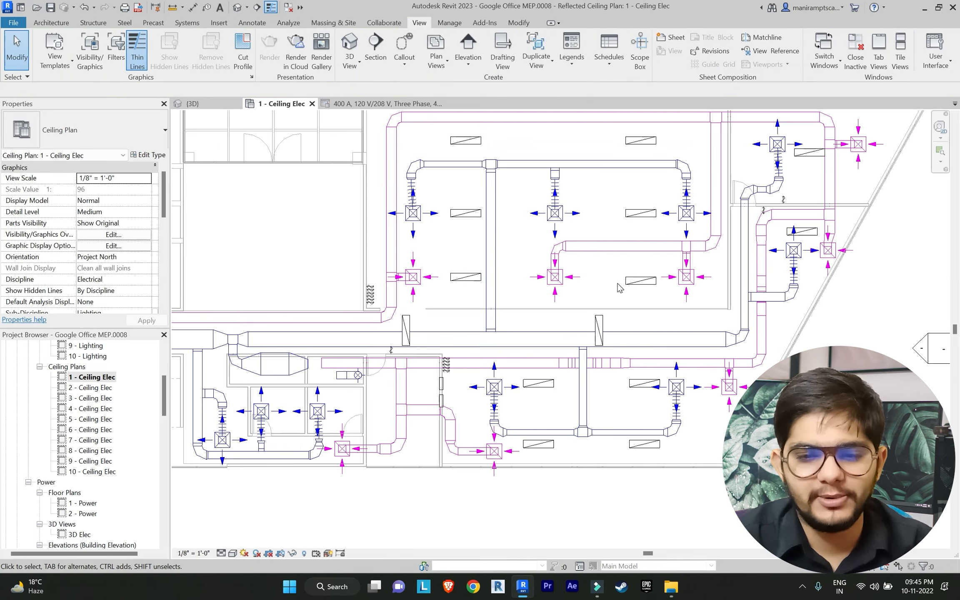
Try to assign the circuit of the southernmost light in the cafeteria's eastern column to the upper 400 A panelboard
click(641, 280)
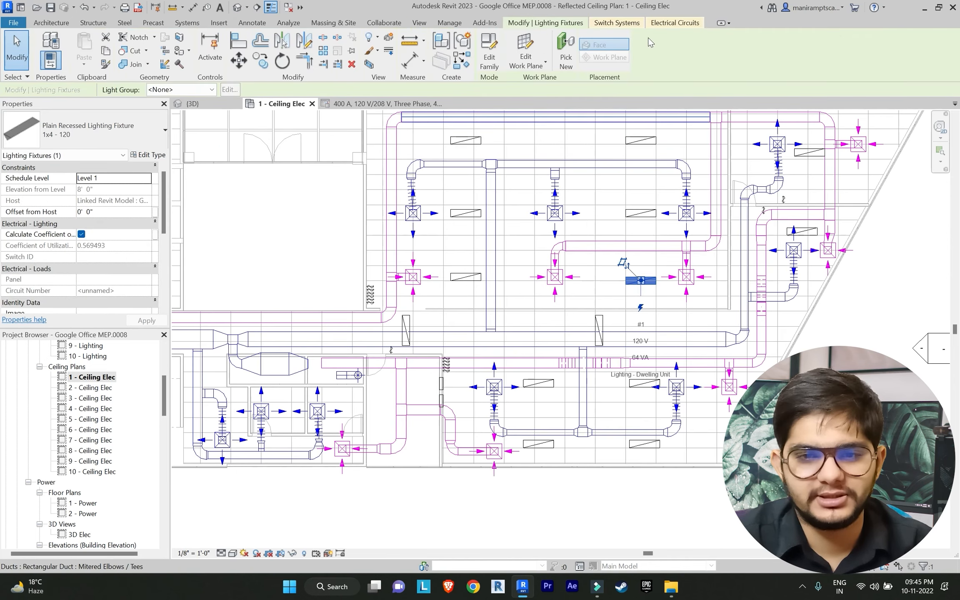
click(667, 25)
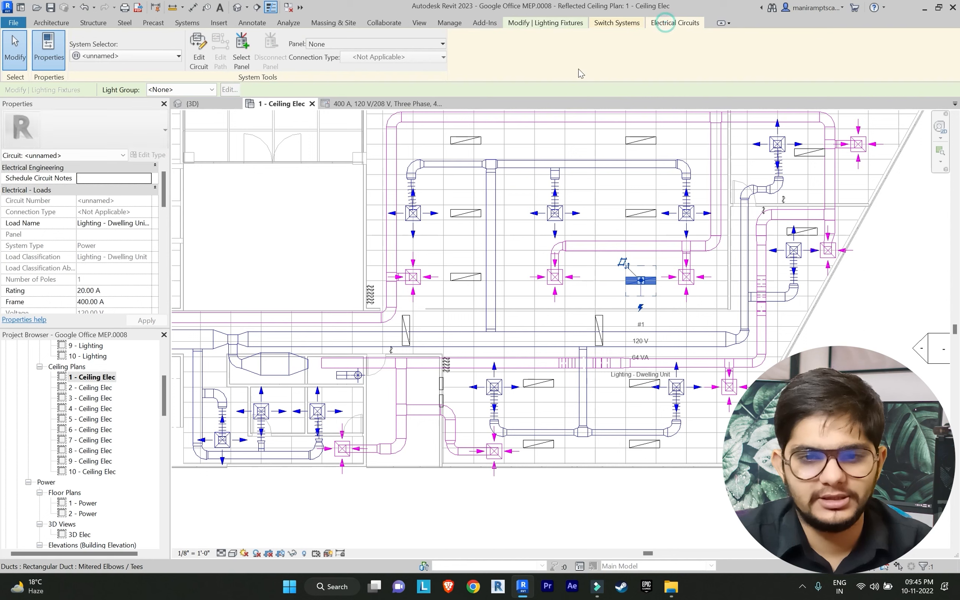
click(253, 56)
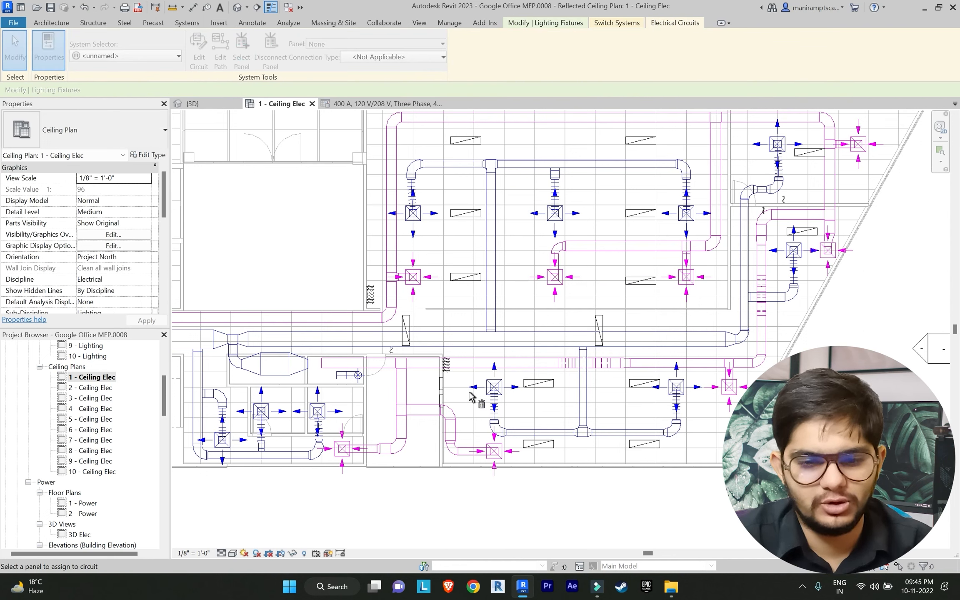
click(441, 384)
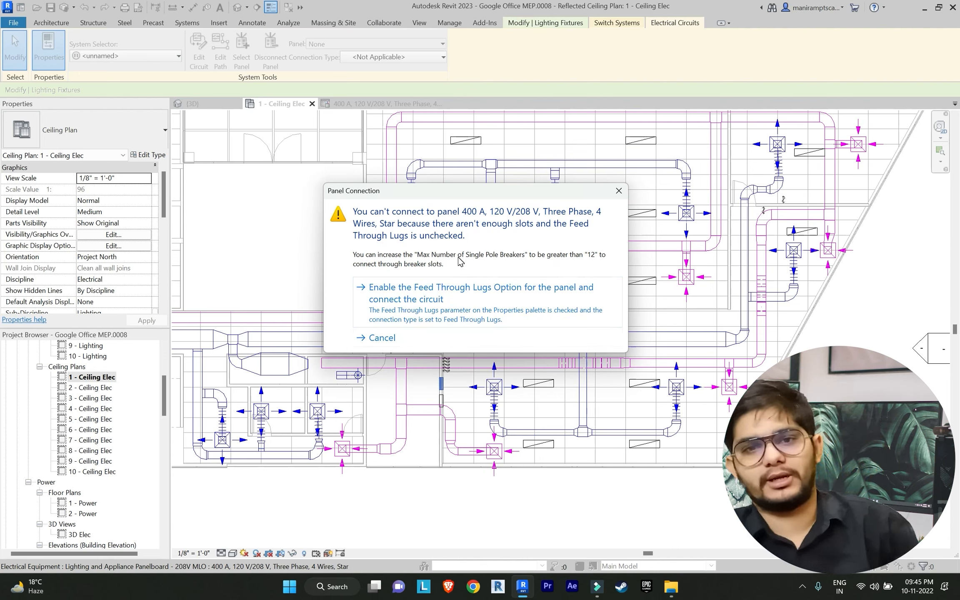
click(620, 190)
key(Escape)
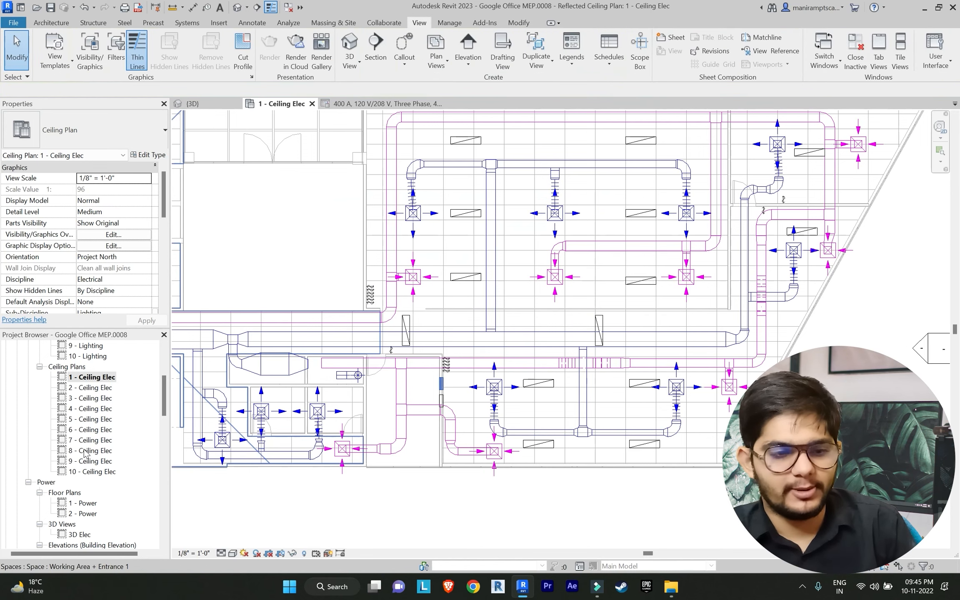
Switch to the 400 A panelboard's panel schedule and rebalance the loads of its lighting circuits
scroll(95, 441, down, 2)
scroll(95, 441, down, 8)
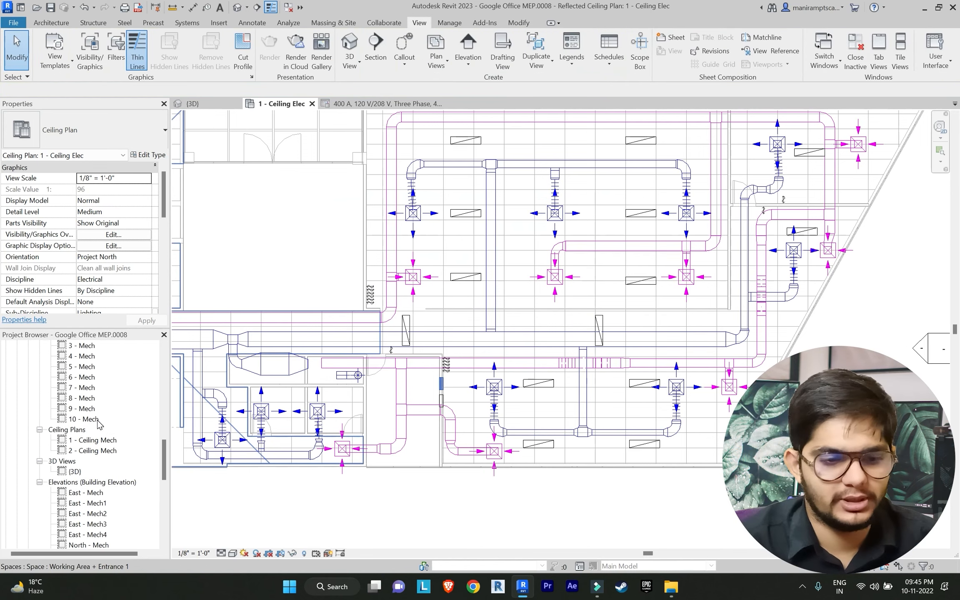
click(377, 103)
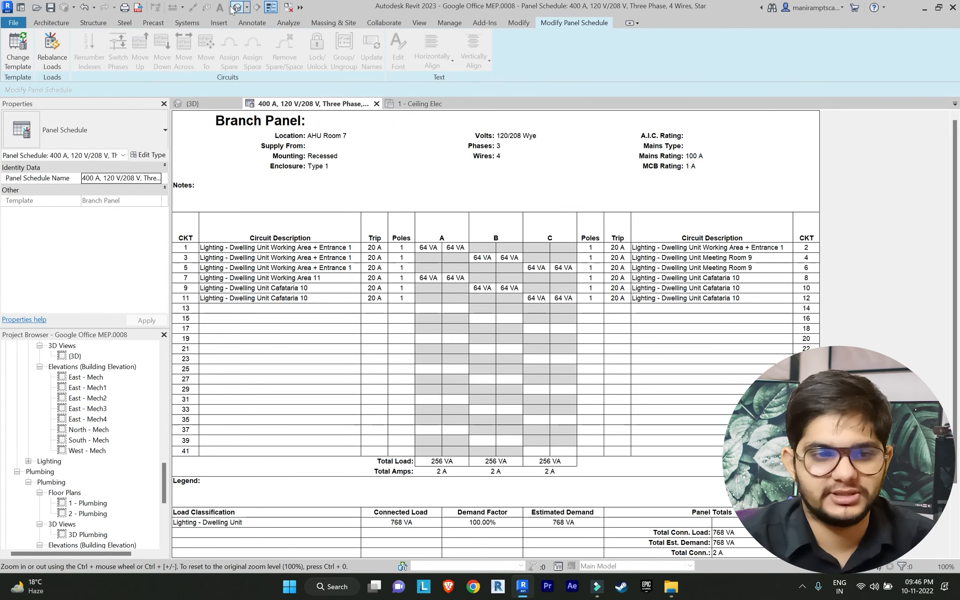
click(52, 49)
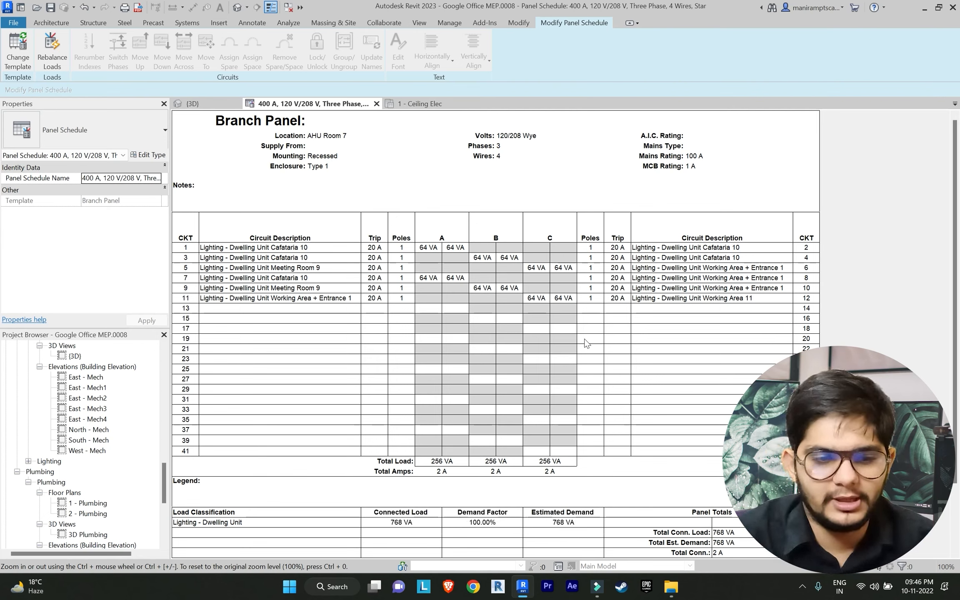
Reopen the 1 - Ceiling Elec ceiling plan from the project's views
scroll(87, 410, down, 4)
scroll(96, 409, up, 7)
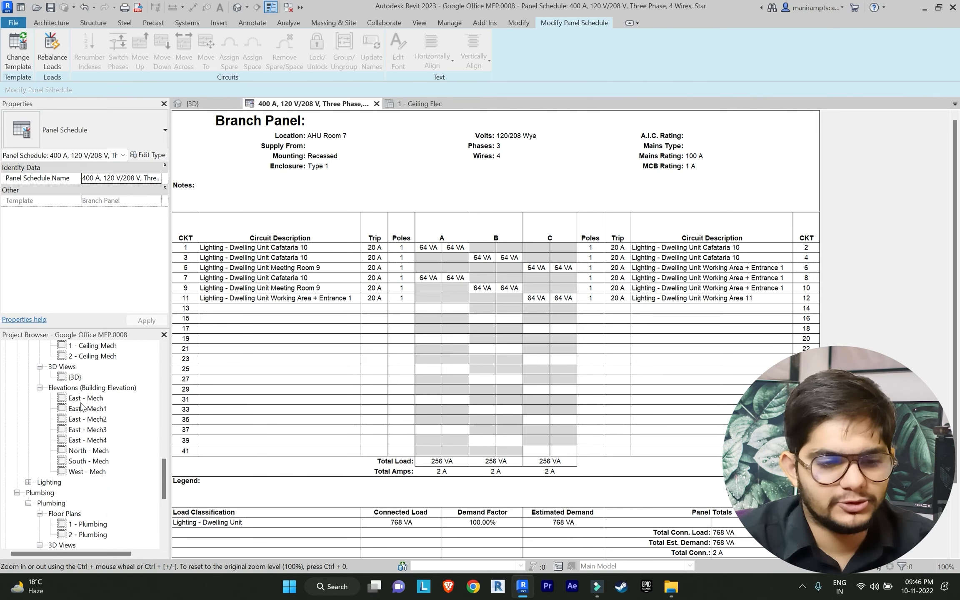
scroll(101, 408, up, 1)
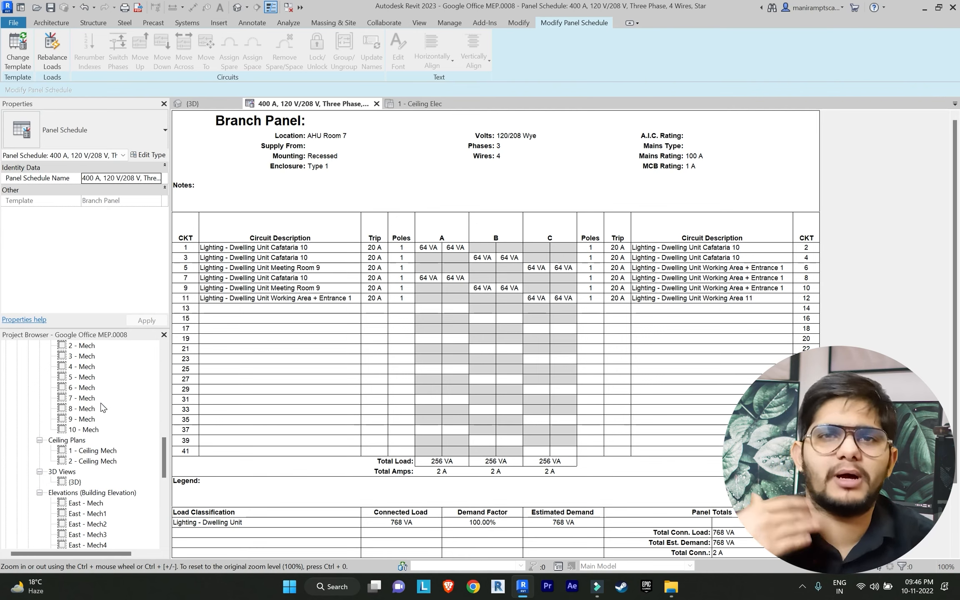
scroll(146, 454, down, 6)
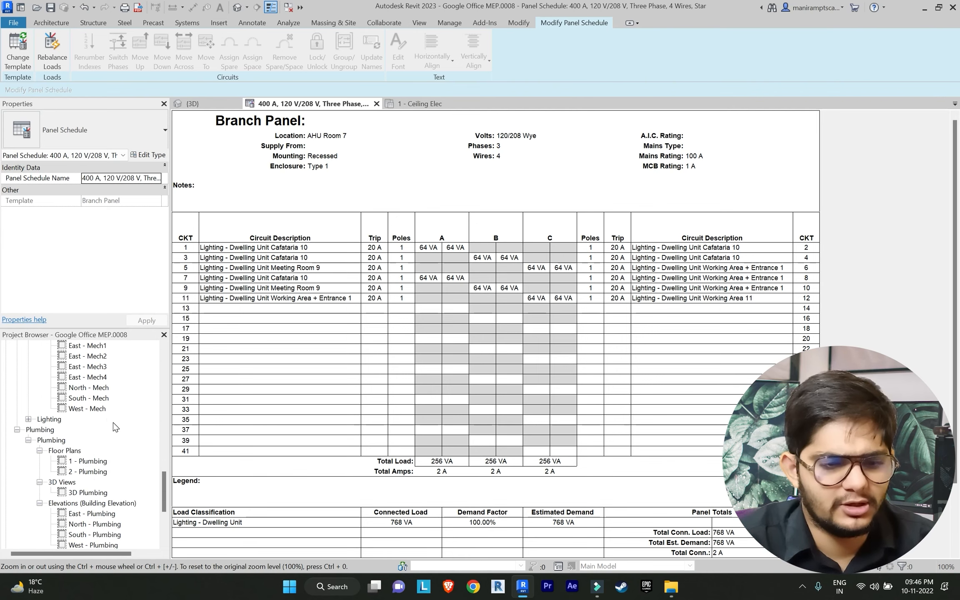
scroll(104, 452, up, 10)
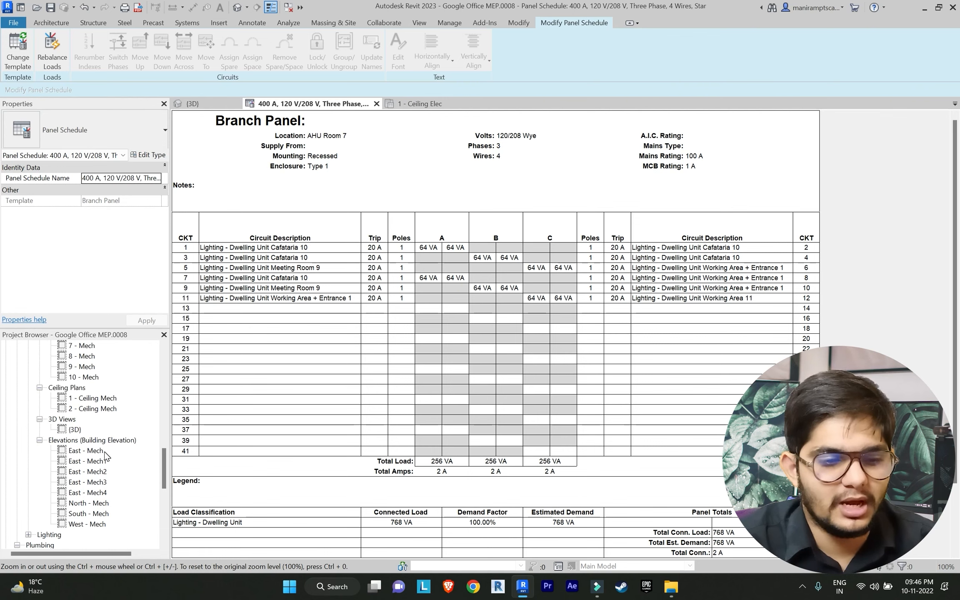
scroll(108, 456, up, 4)
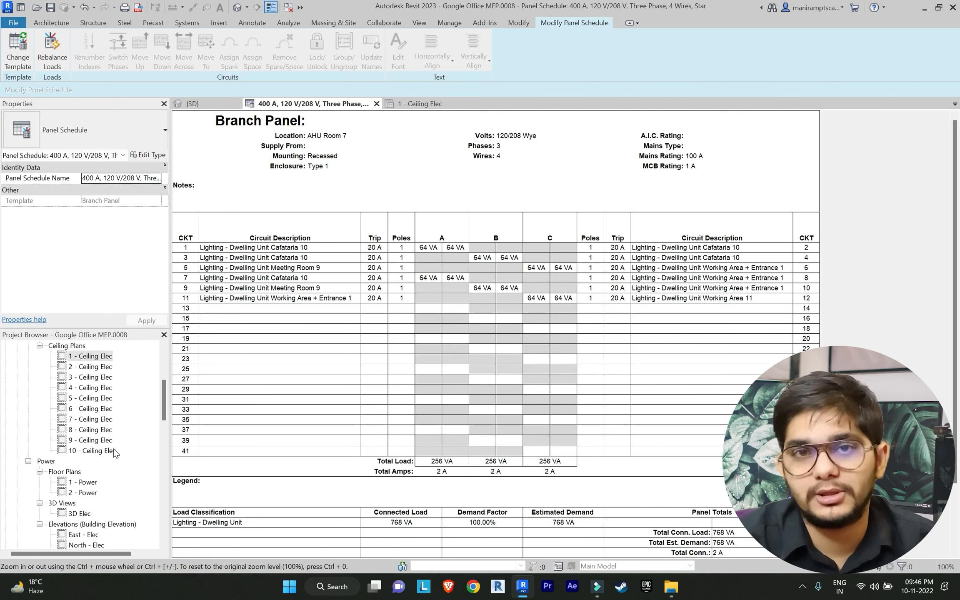
scroll(120, 450, up, 4)
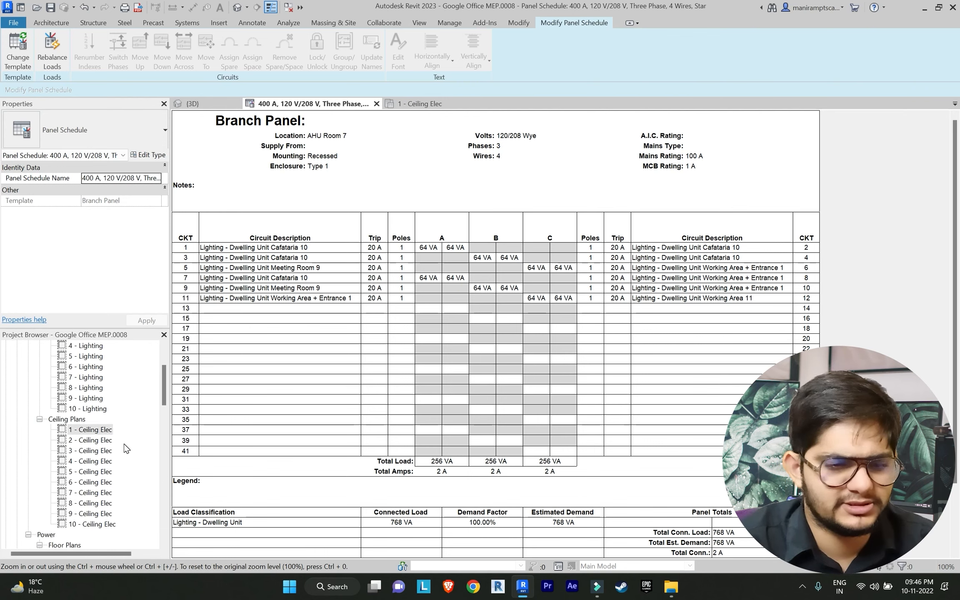
scroll(127, 447, down, 5)
scroll(123, 443, up, 2)
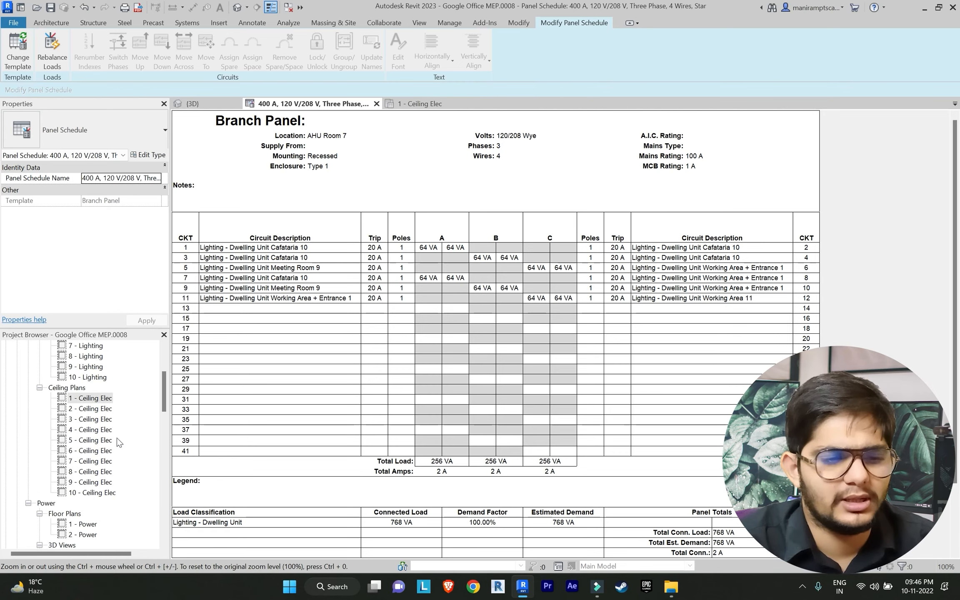
double_click(83, 399)
Examine the panel connections of the recessed lights in the cafeteria, the southeast working area and the eastern rooms
scroll(514, 461, down, 2)
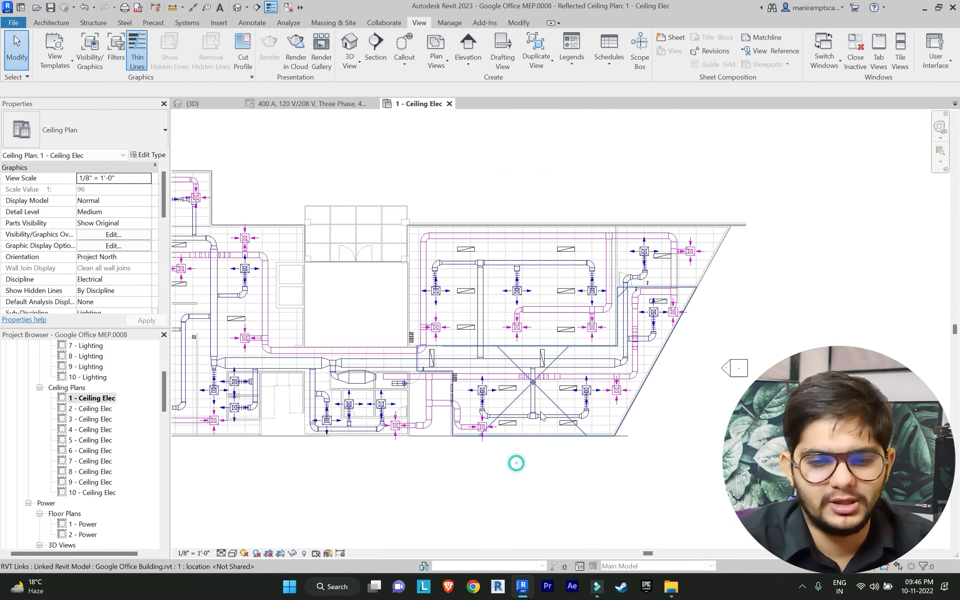
scroll(546, 358, up, 3)
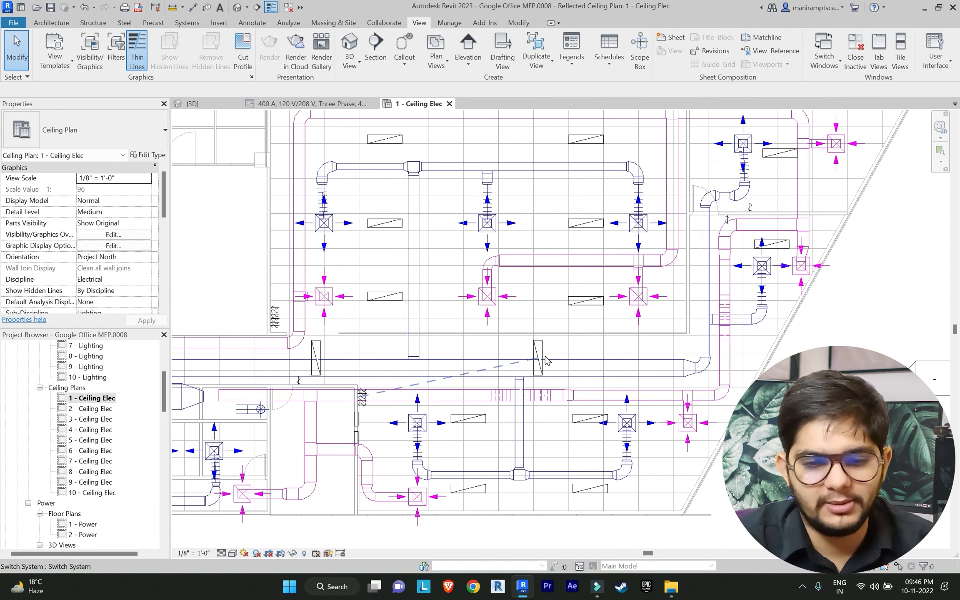
scroll(541, 358, down, 2)
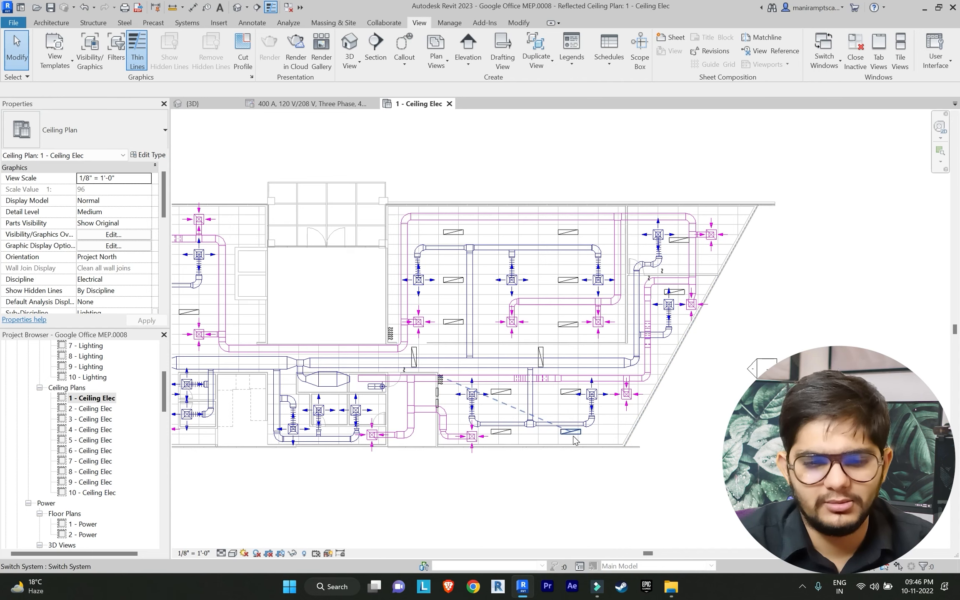
scroll(667, 291, up, 5)
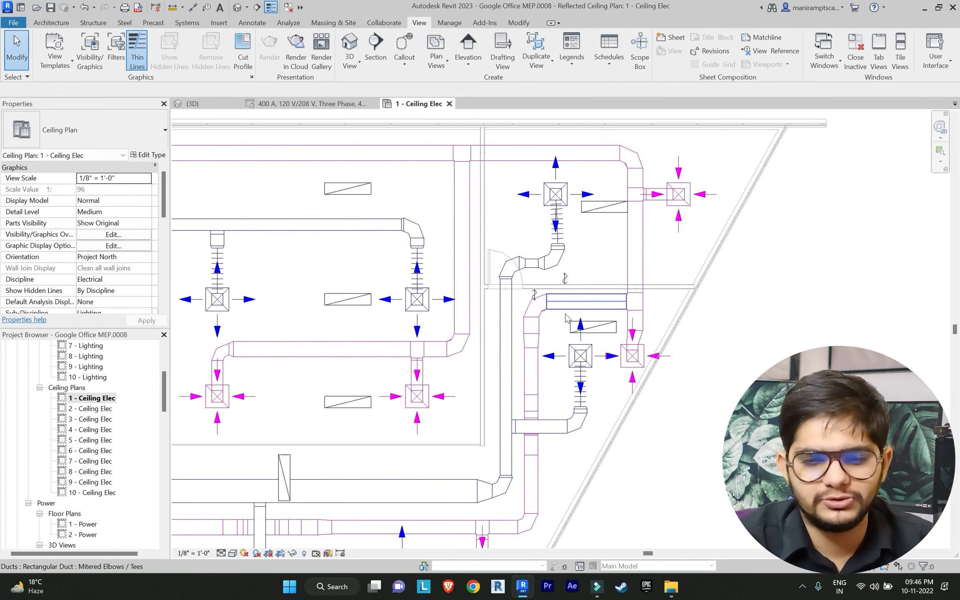
Create a power circuit for the recessed light in the southern eastern room, enabling the Feed Through Lugs option on the 400 A panel
click(592, 327)
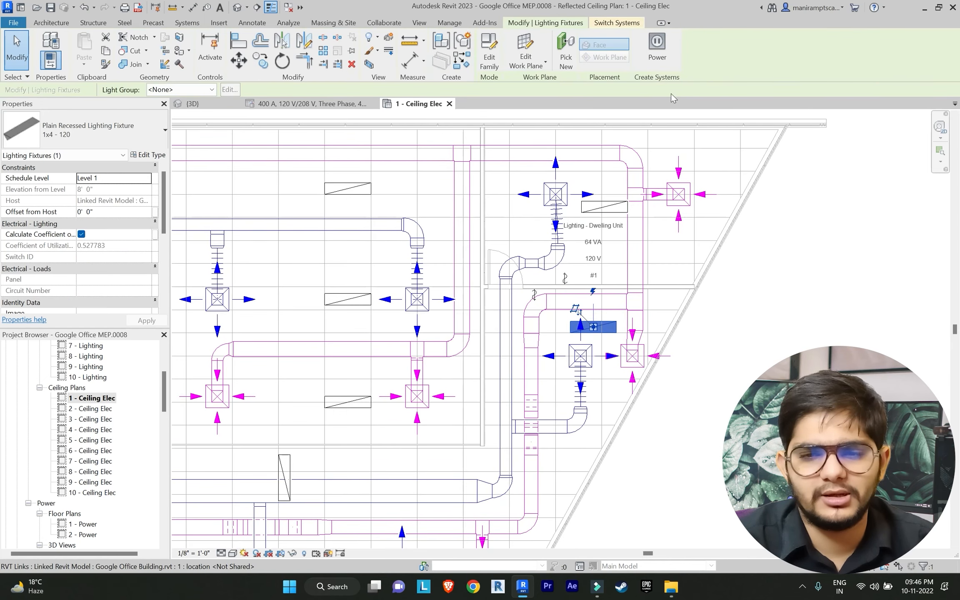
click(666, 62)
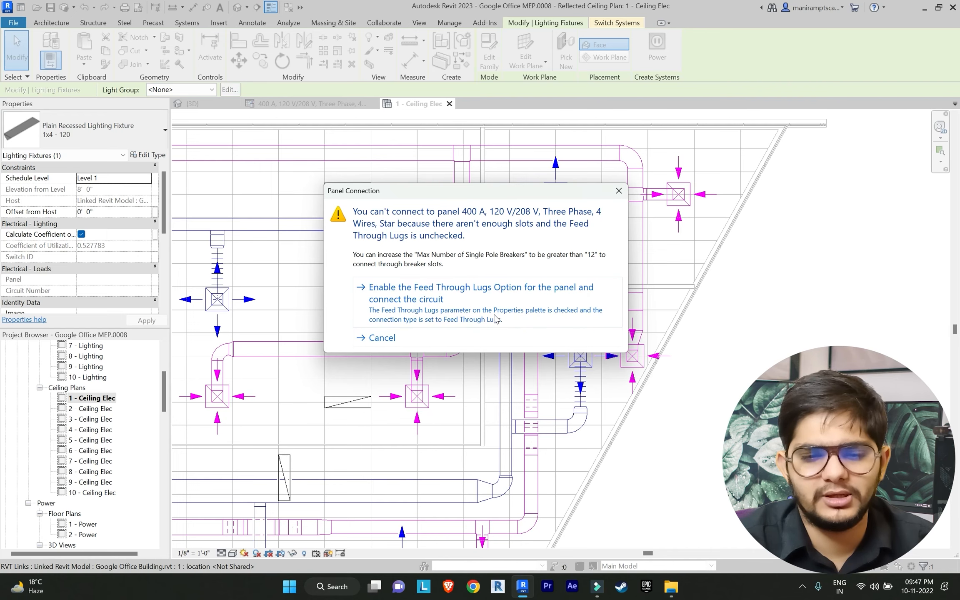
click(453, 307)
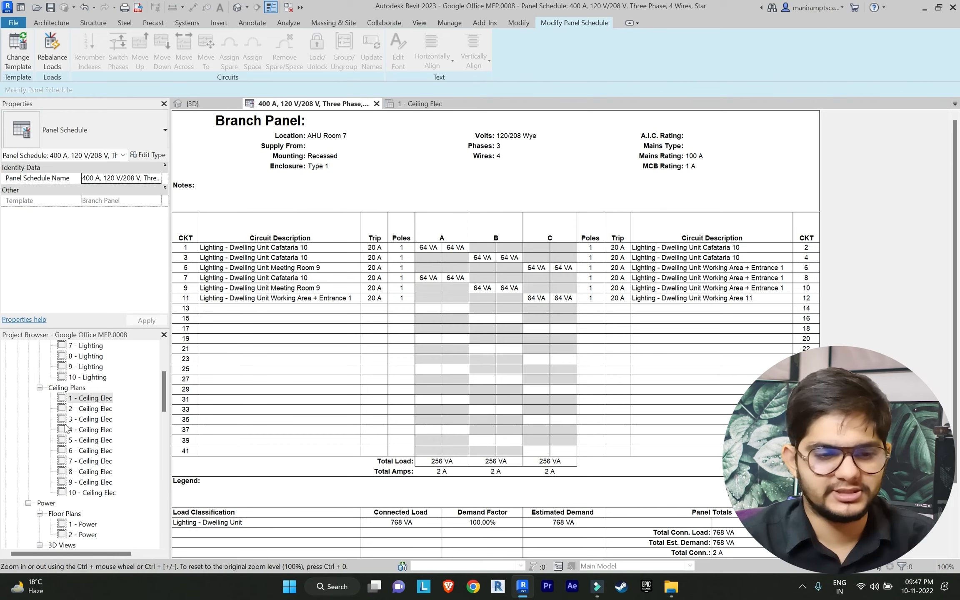
From the 1 - Ceiling Elec plan, create a default-template panel schedule for the lower 400 A panelboard and rebalance its loads
double_click(93, 398)
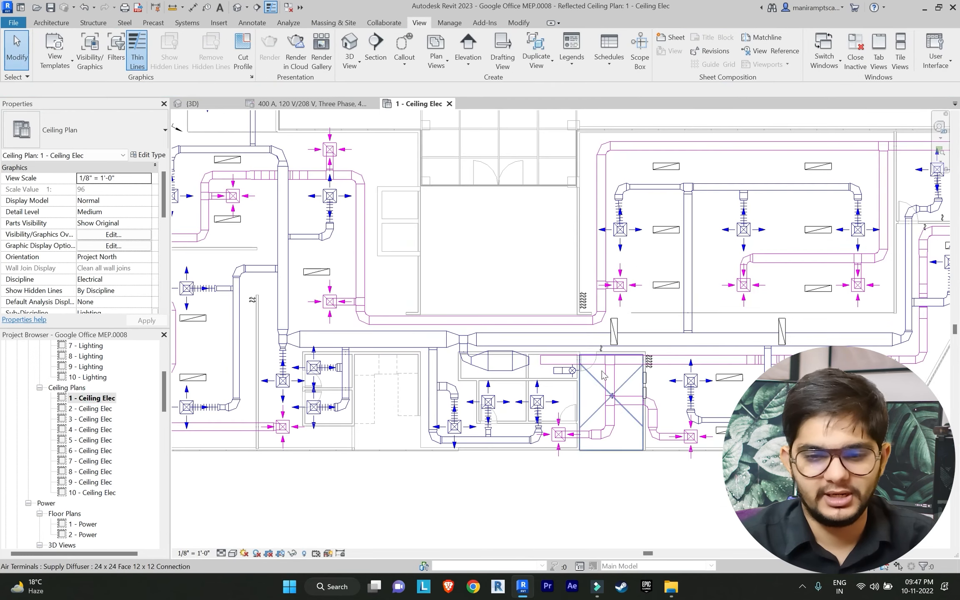
scroll(604, 375, up, 4)
click(699, 427)
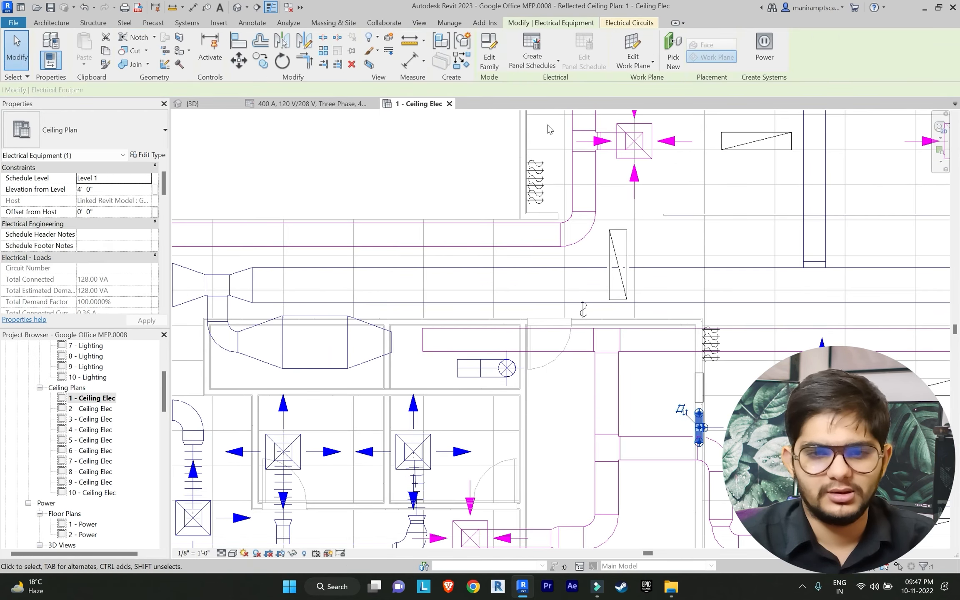
click(533, 60)
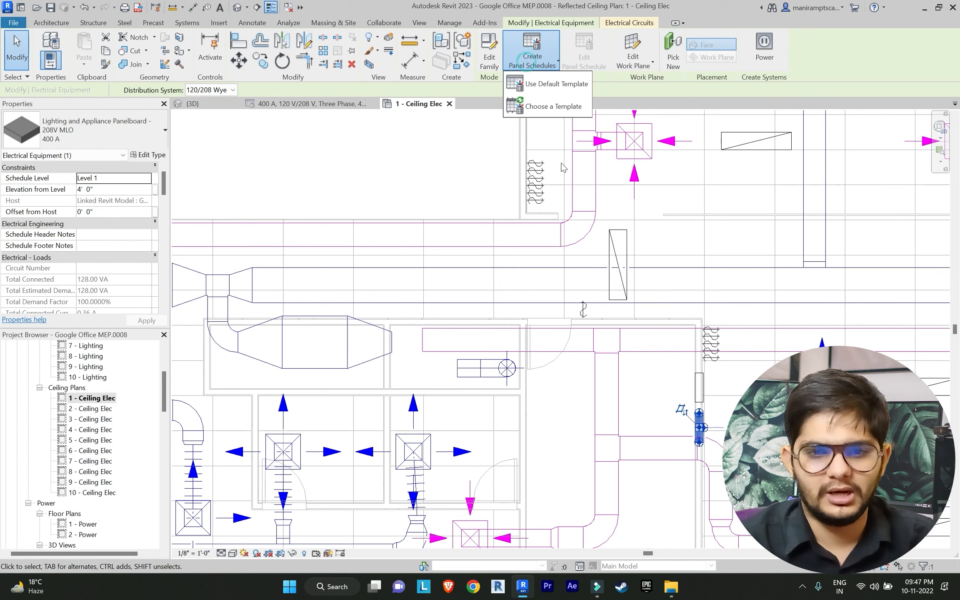
click(551, 84)
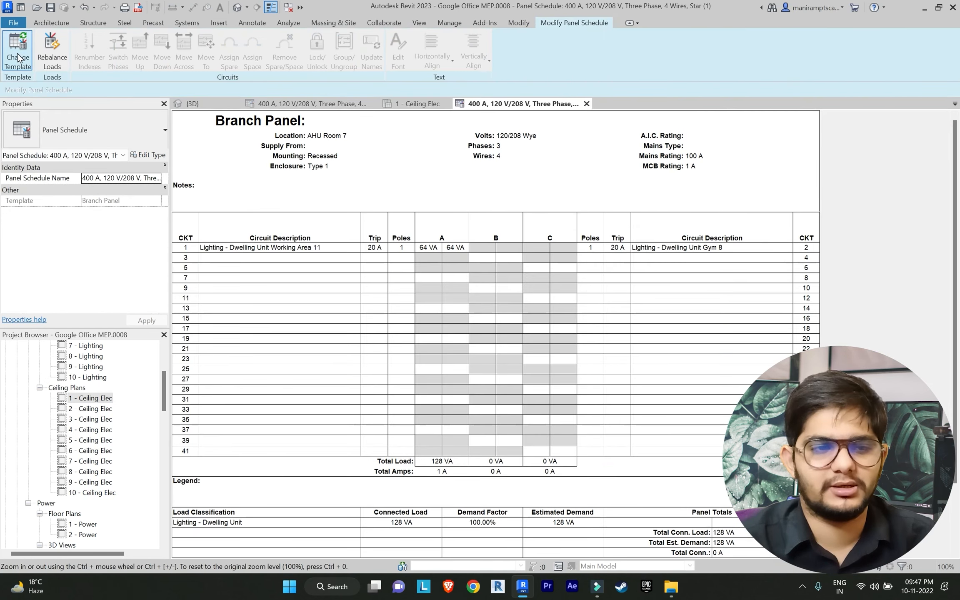
click(52, 52)
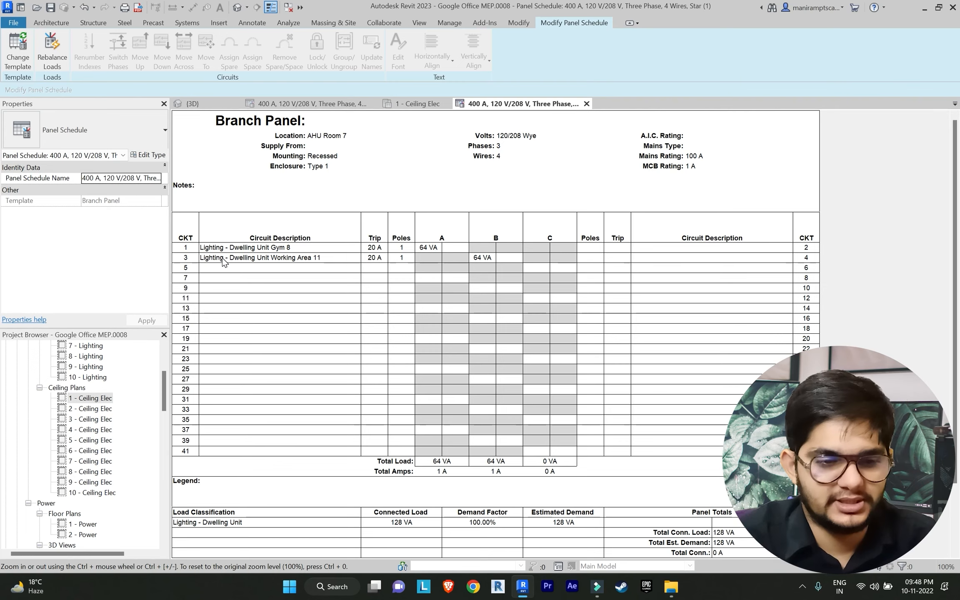
Reopen the 1 - Ceiling Elec plan and examine the two panelboards on the east wall of AHU Room 7
double_click(88, 398)
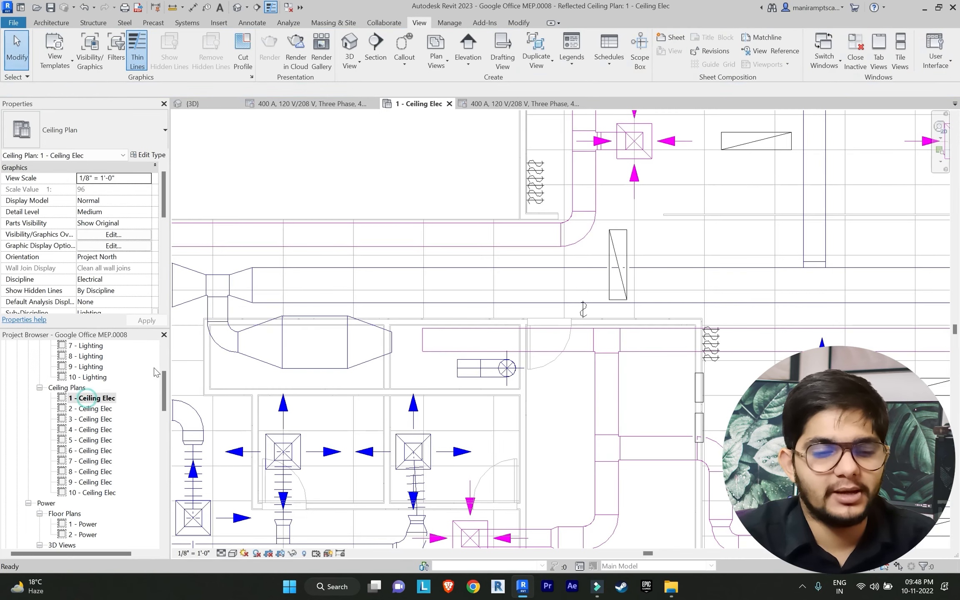
scroll(605, 322, down, 1)
scroll(606, 322, down, 4)
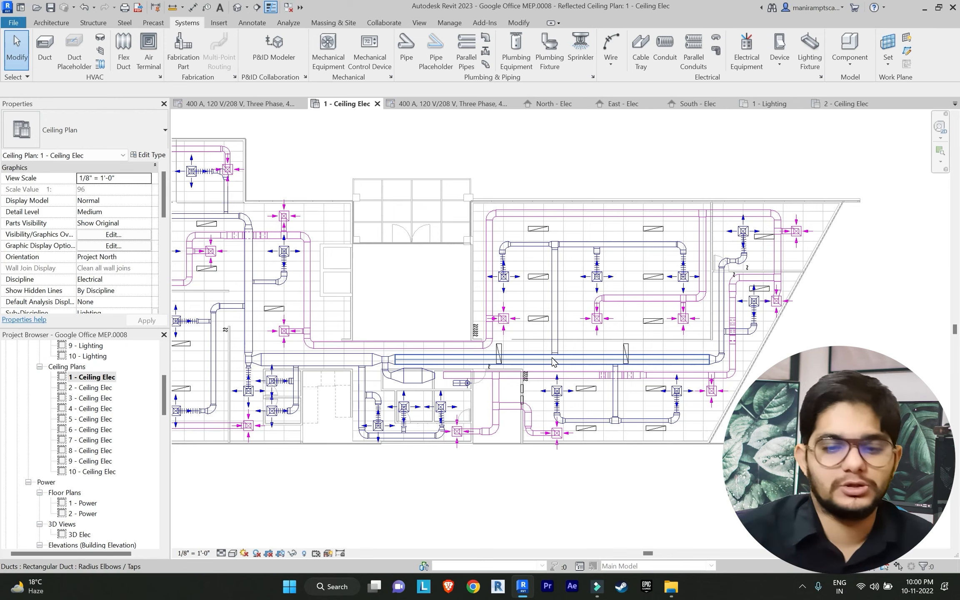
scroll(521, 388, up, 5)
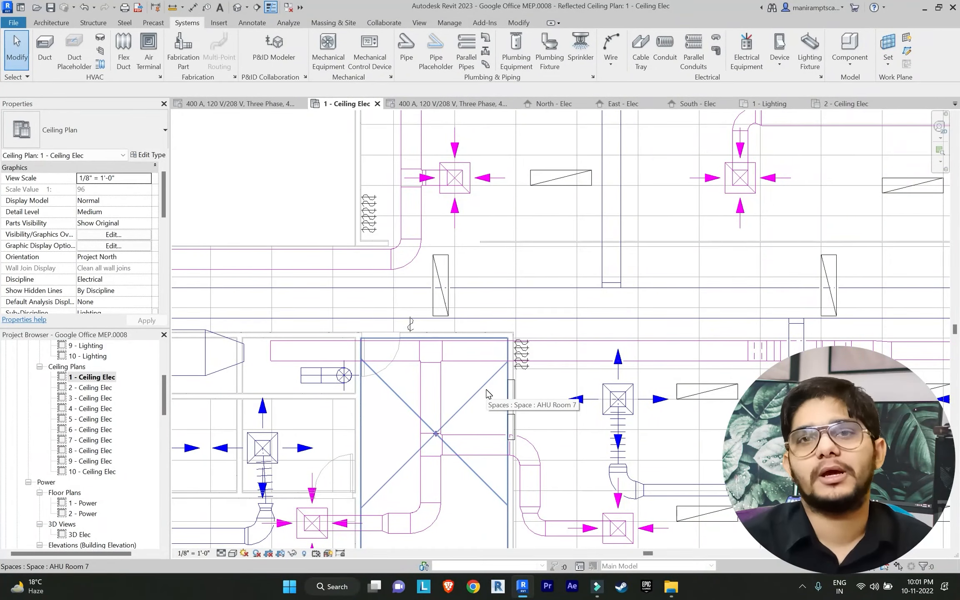
scroll(486, 389, down, 1)
middle_drag(487, 388, 486, 362)
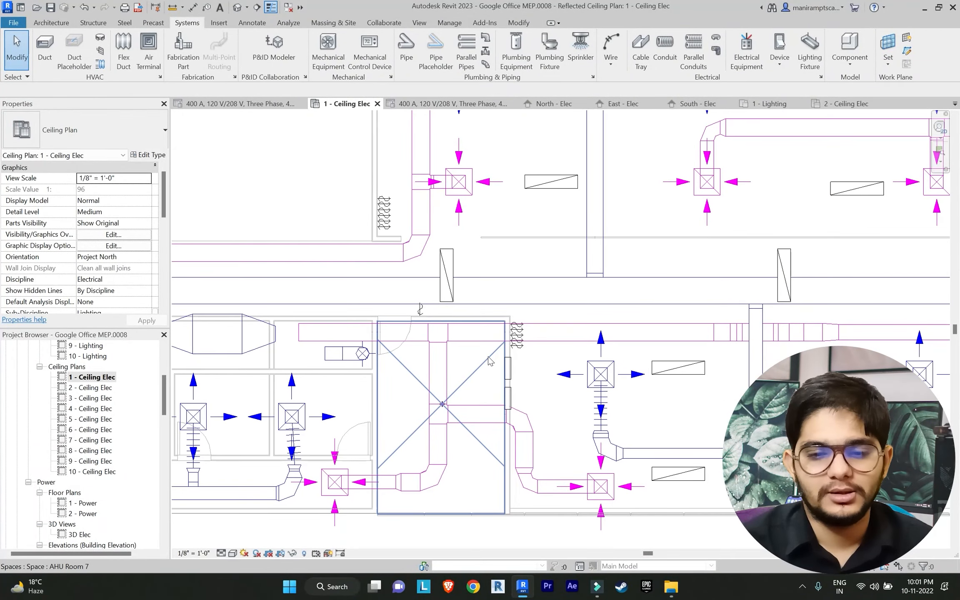
scroll(527, 365, up, 1)
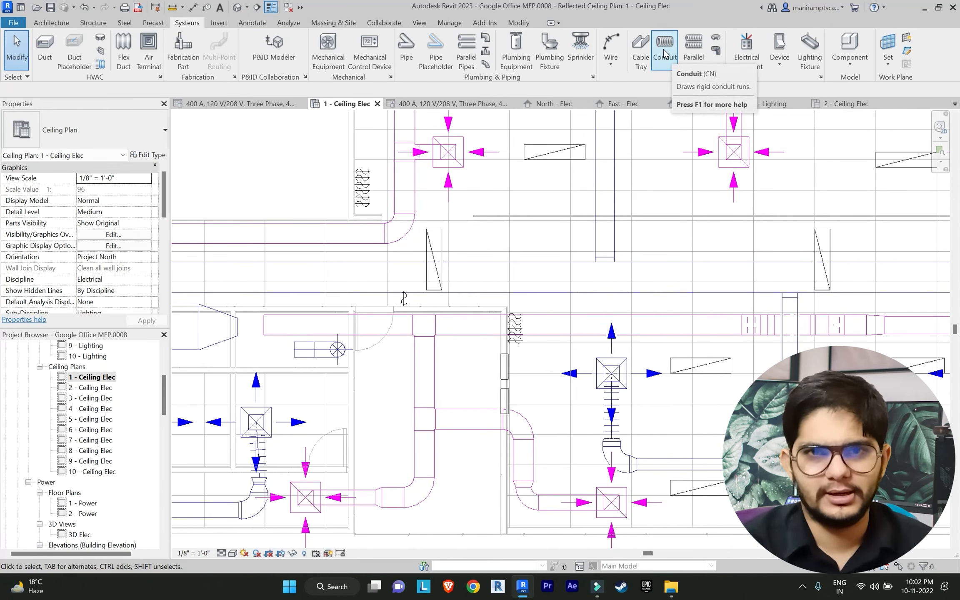
Check the elevation markers around the Level 1 ceiling plan and open the South - Elec elevation
scroll(84, 445, down, 4)
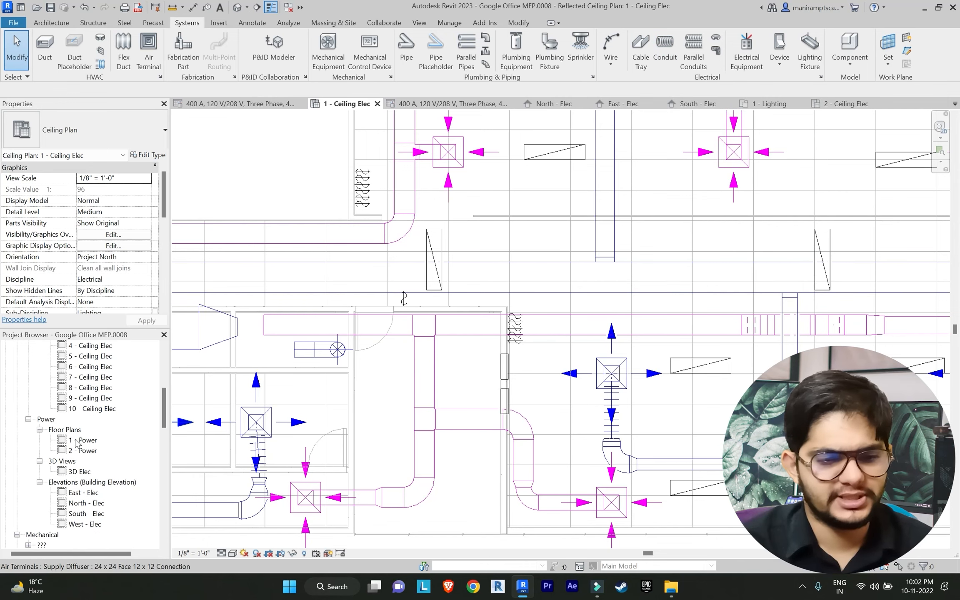
scroll(502, 413, down, 6)
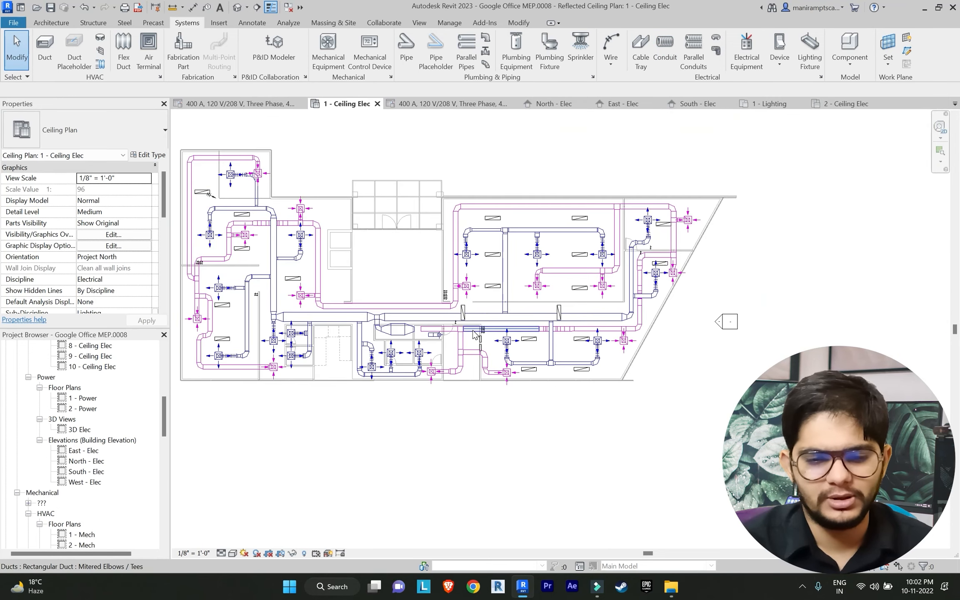
scroll(502, 414, up, 2)
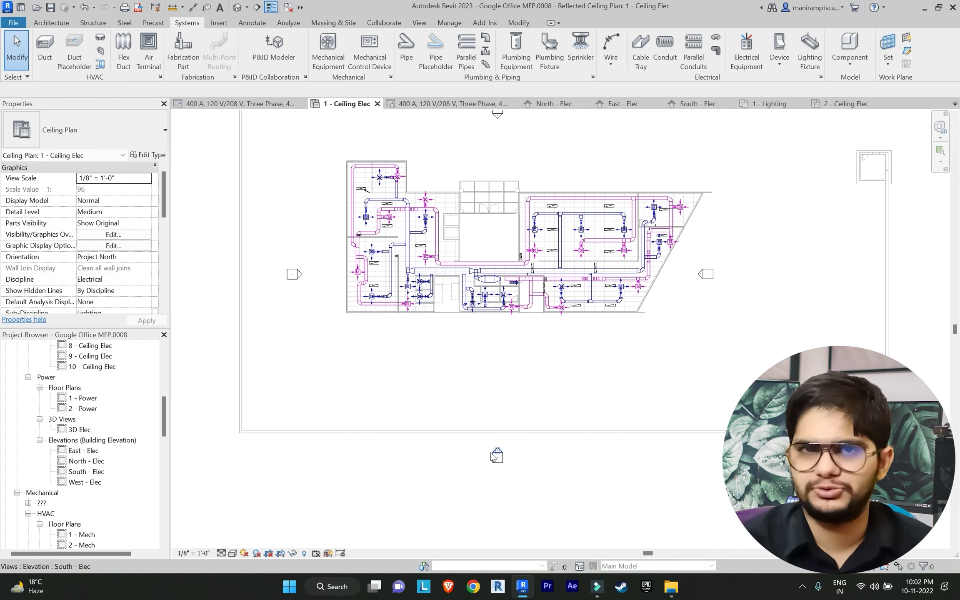
scroll(68, 476, up, 1)
double_click(73, 481)
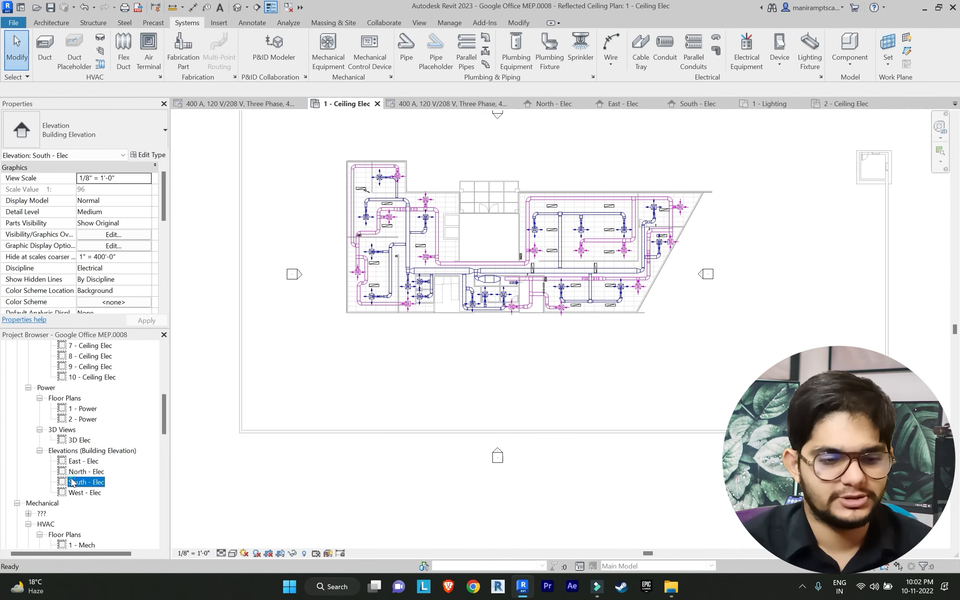
Draw a 2" Rigid Nonmetallic Conduit without fittings from the panelboard's top up to 11' 6", turning into a short horizontal run eastward
scroll(635, 328, down, 3)
middle_drag(634, 295, 615, 330)
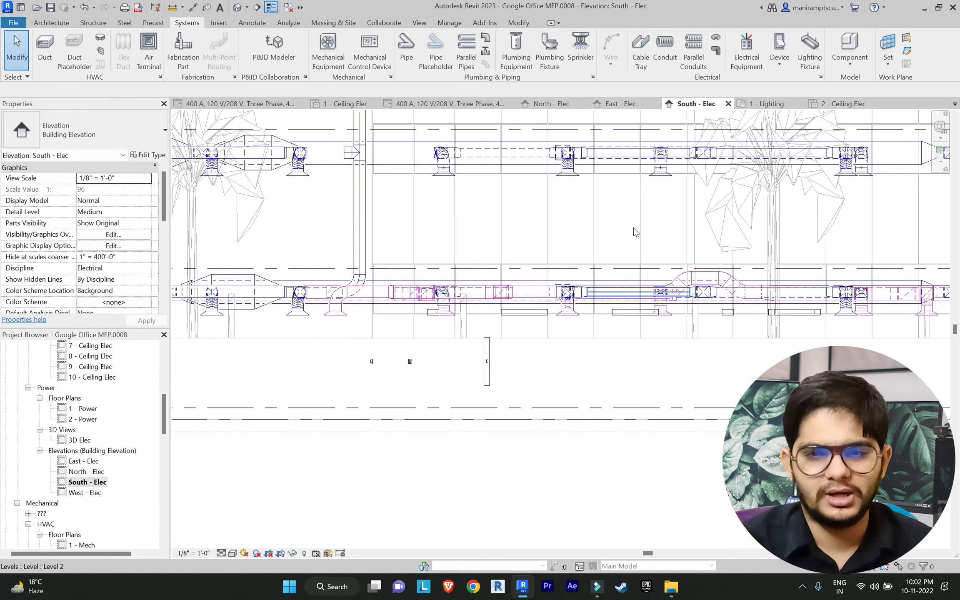
scroll(619, 287, up, 2)
click(665, 48)
scroll(431, 367, up, 4)
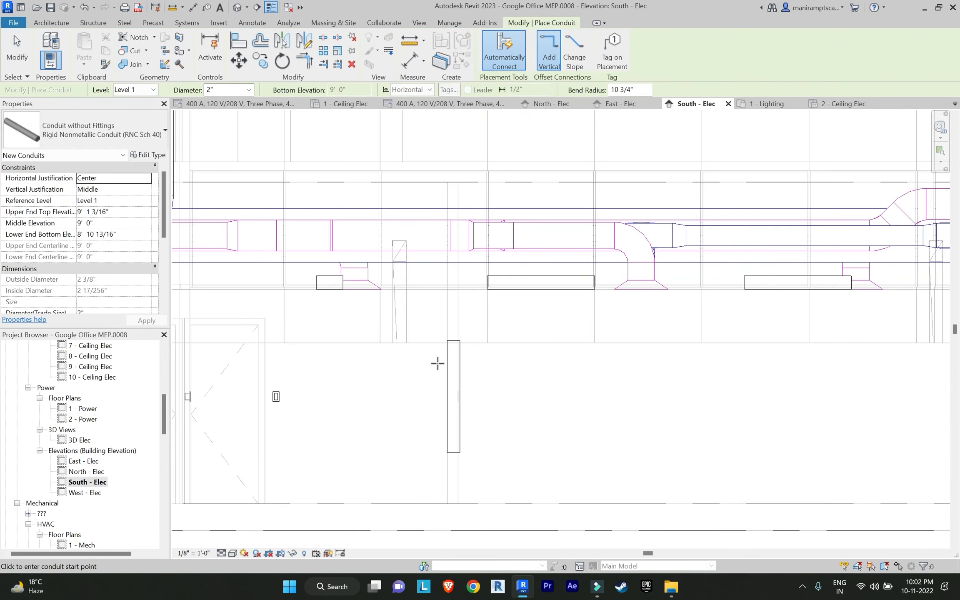
click(470, 320)
middle_drag(497, 289, 508, 371)
scroll(508, 369, down, 1)
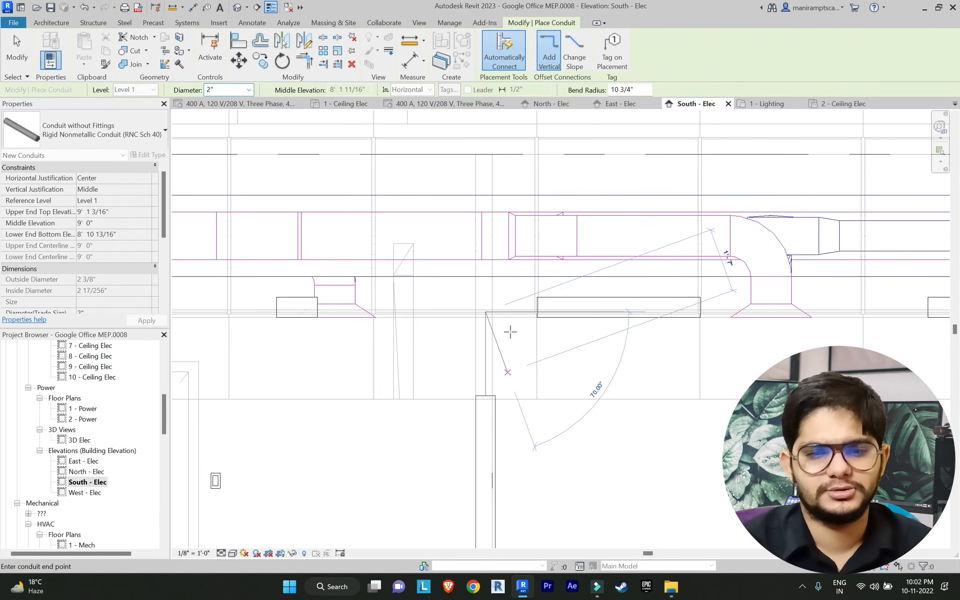
scroll(507, 300, down, 3)
scroll(493, 231, up, 4)
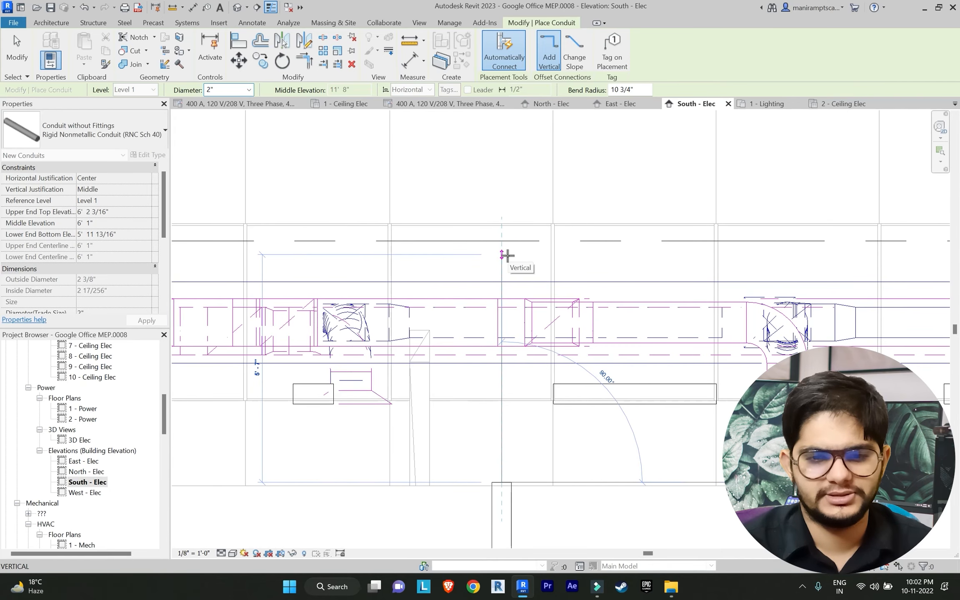
click(561, 261)
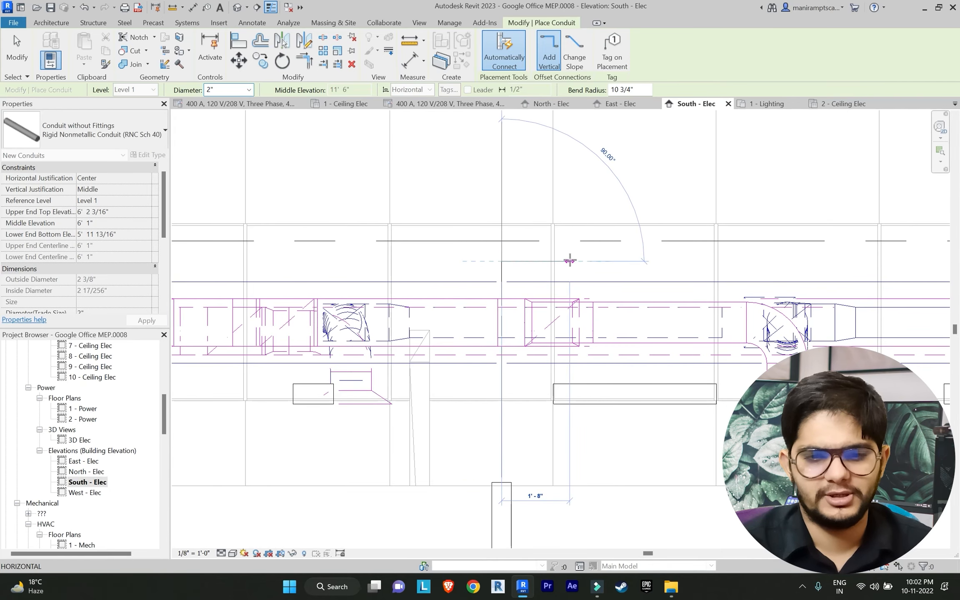
key(Escape)
key(Escape)
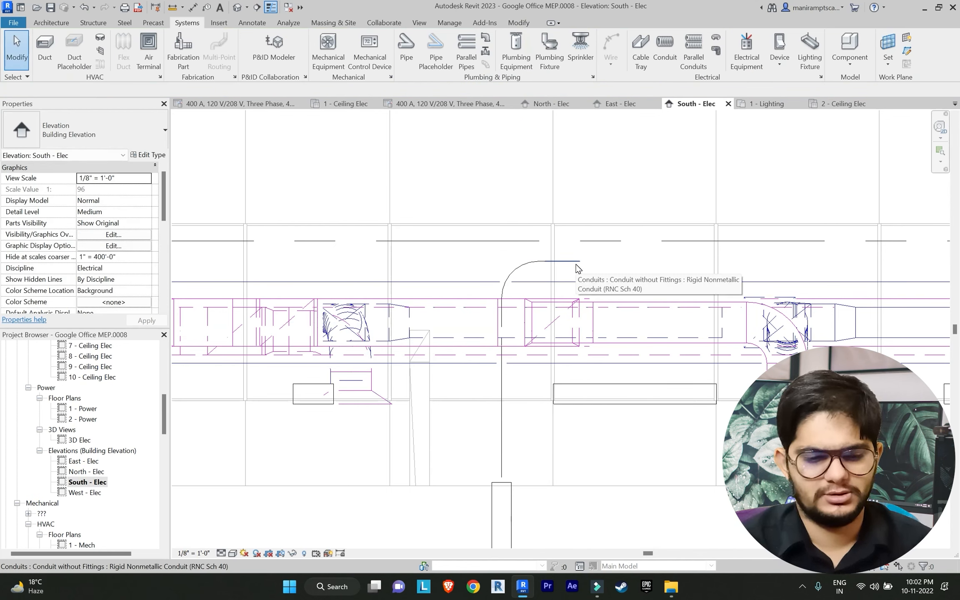
Save the project under the file name Google Office MEP.0008.rvt, declining to save to Google Office MEP.rvt instead
key(ctrl+s)
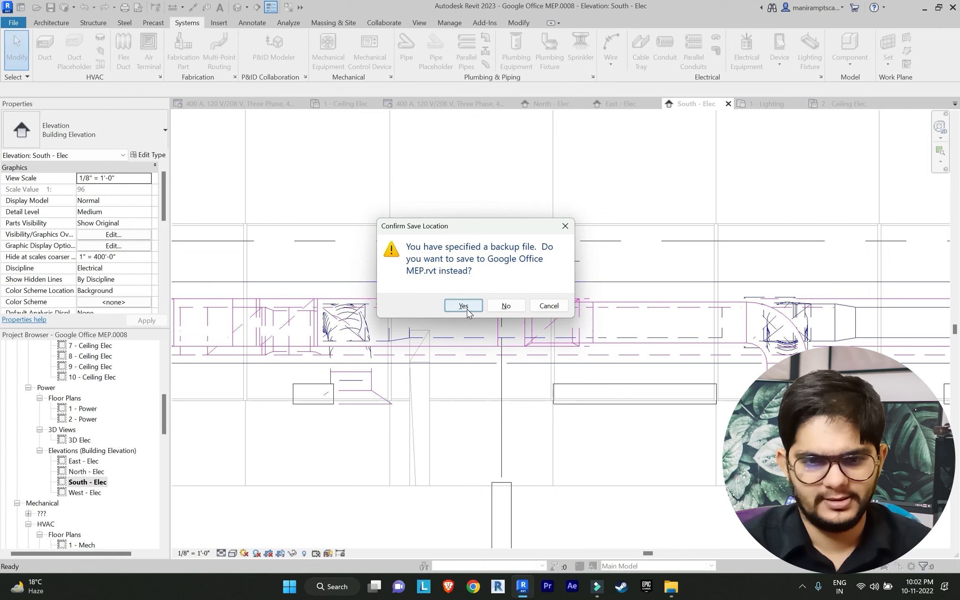
click(464, 306)
click(505, 324)
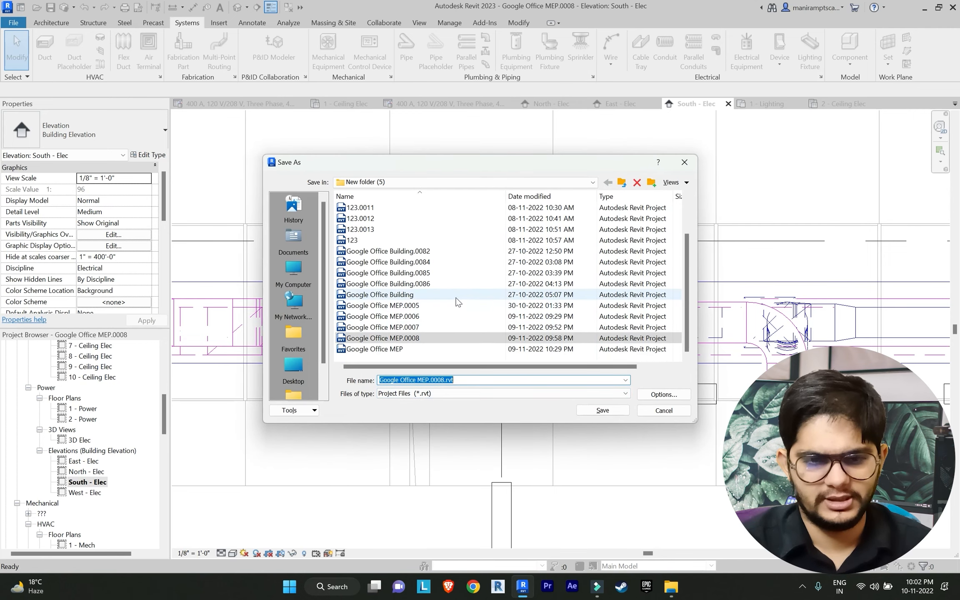
scroll(463, 311, down, 1)
click(487, 379)
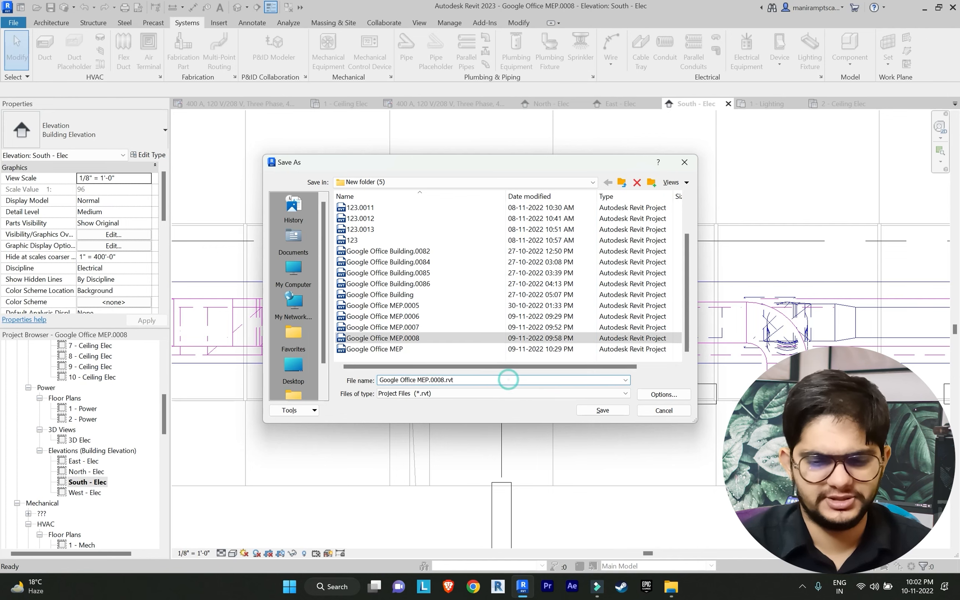
click(600, 410)
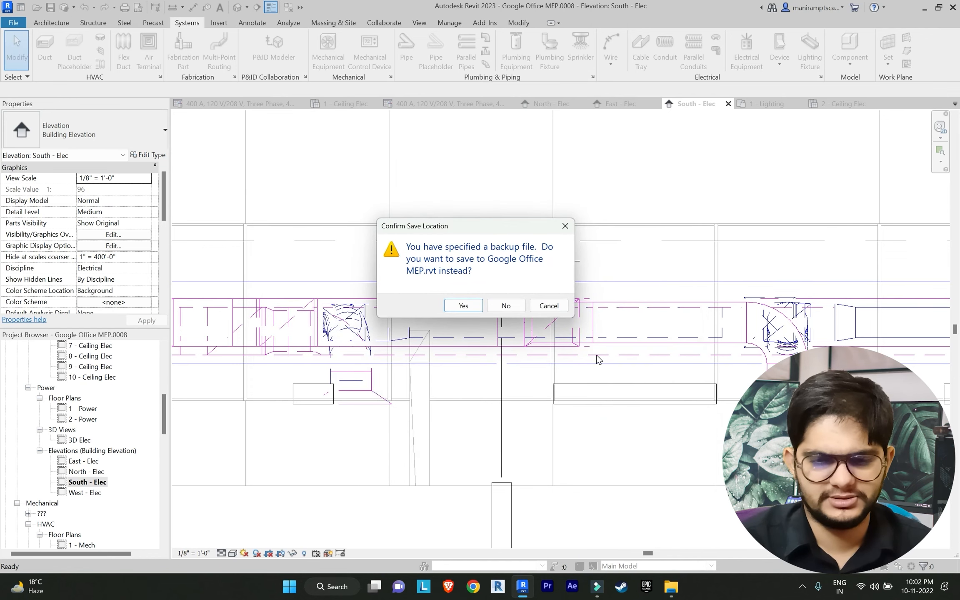
click(507, 306)
Return from the south elevation to the 1 - Ceiling Elec ceiling plan
scroll(511, 311, down, 4)
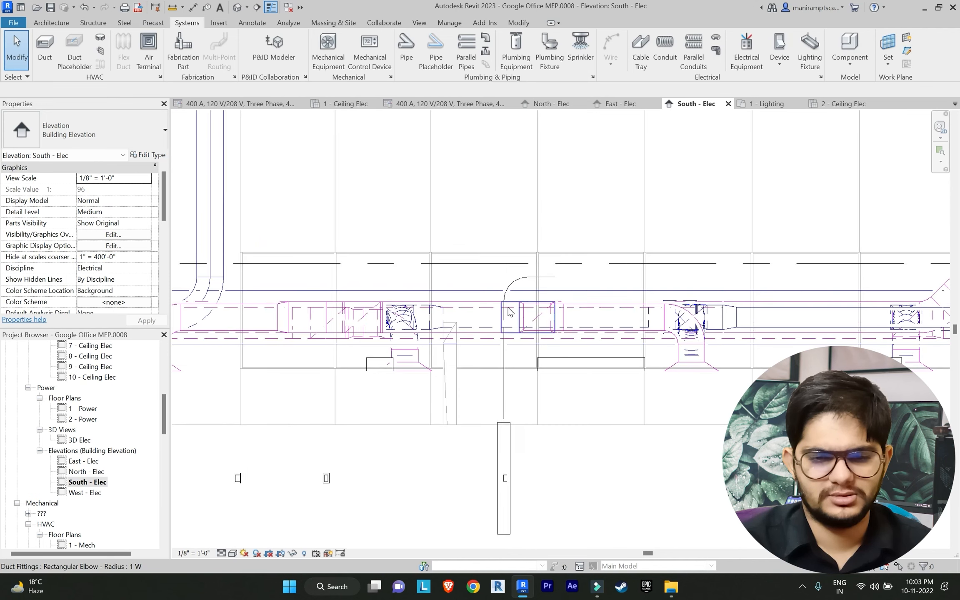
scroll(92, 417, up, 5)
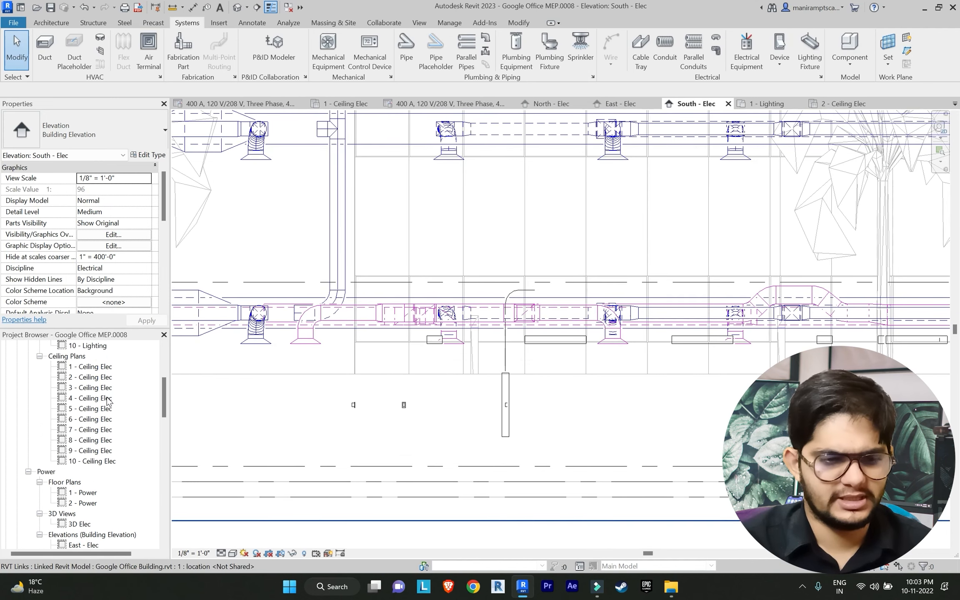
double_click(92, 387)
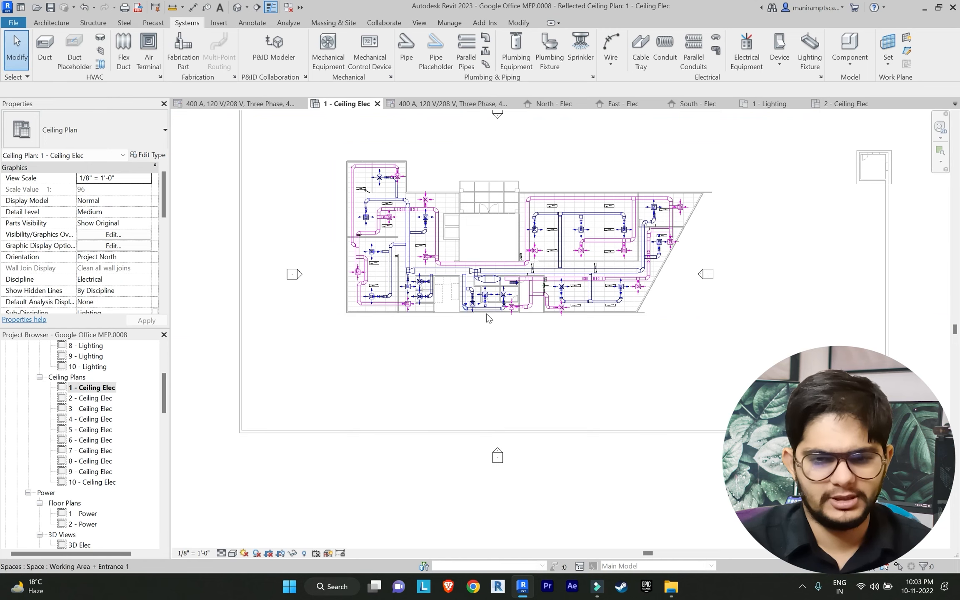
Extend the 2" Rigid Nonmetallic Conduit without fittings from its east end at 11' 6", turning it north toward the corridor
scroll(488, 318, up, 10)
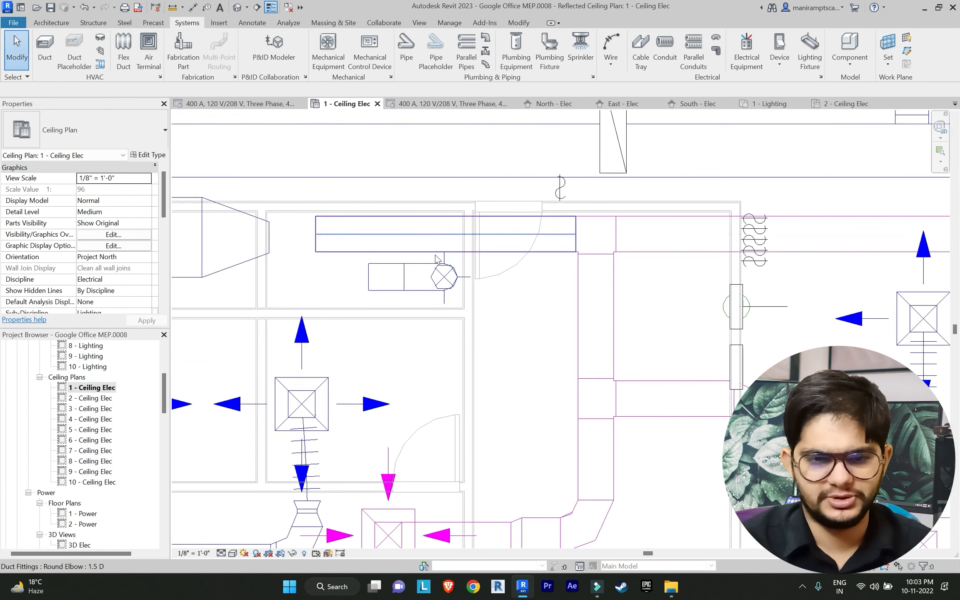
scroll(457, 281, down, 3)
scroll(521, 302, up, 4)
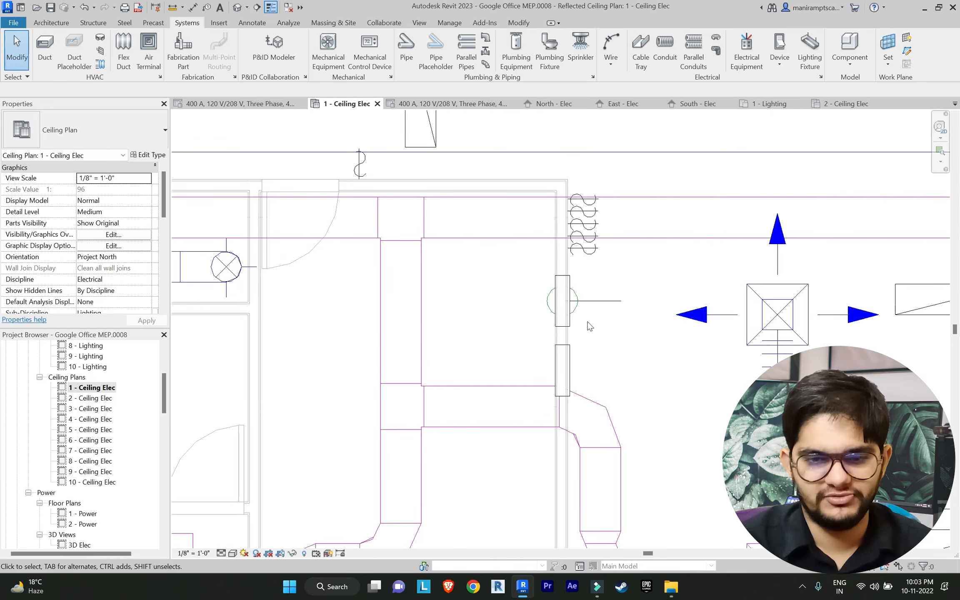
scroll(590, 327, down, 3)
scroll(535, 322, up, 4)
scroll(536, 321, down, 1)
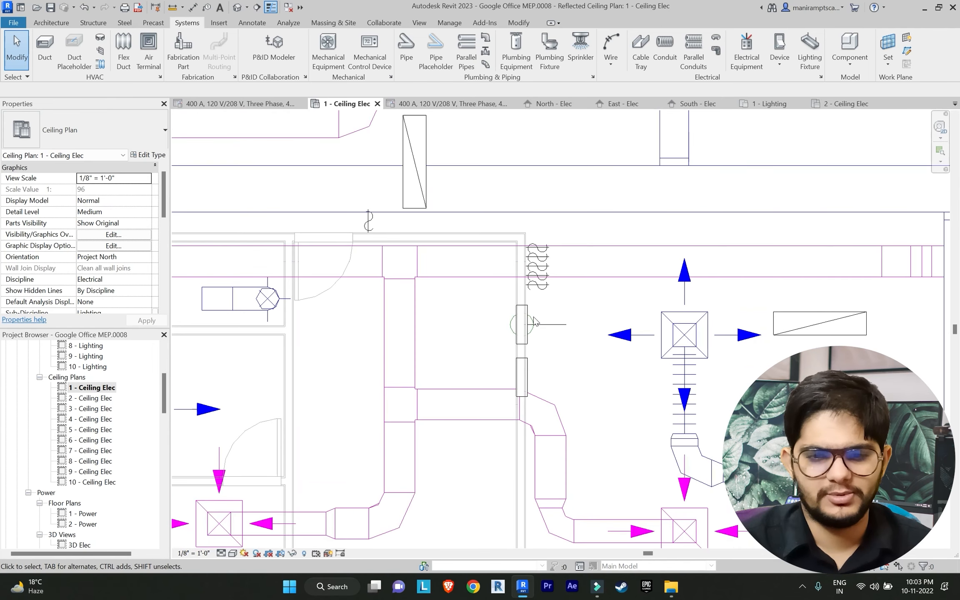
middle_drag(534, 318, 432, 345)
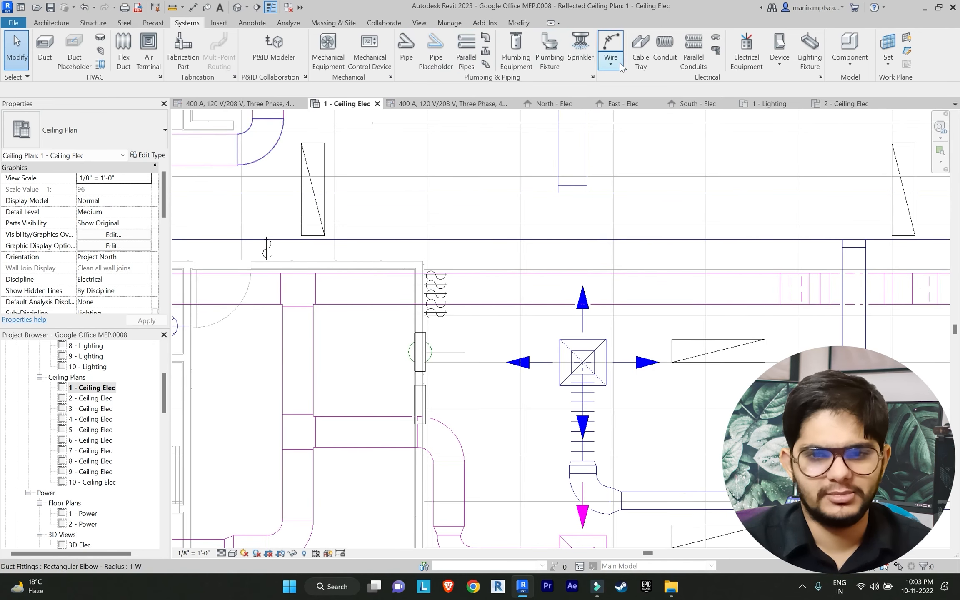
click(658, 55)
scroll(467, 358, up, 2)
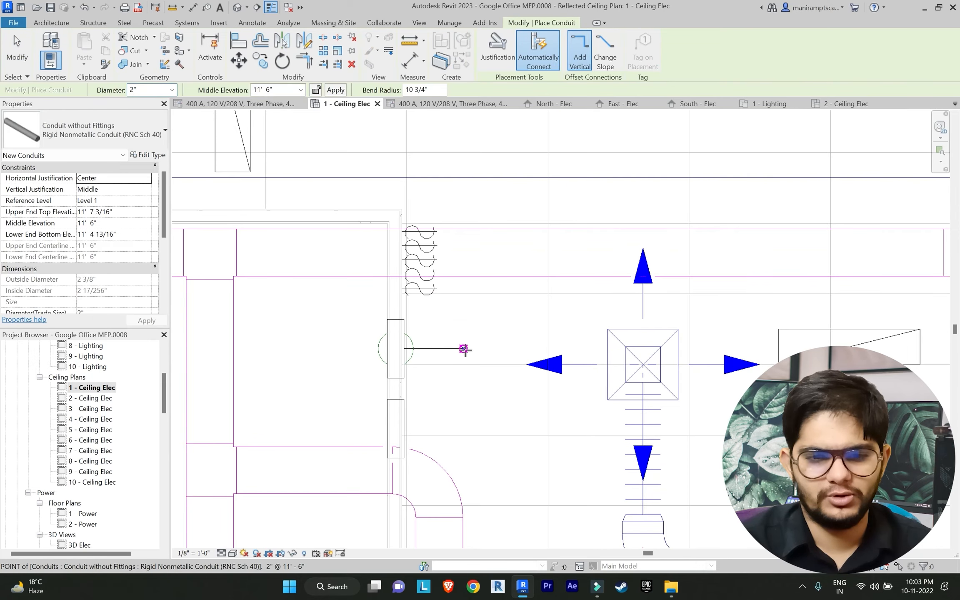
scroll(510, 347, down, 2)
click(509, 348)
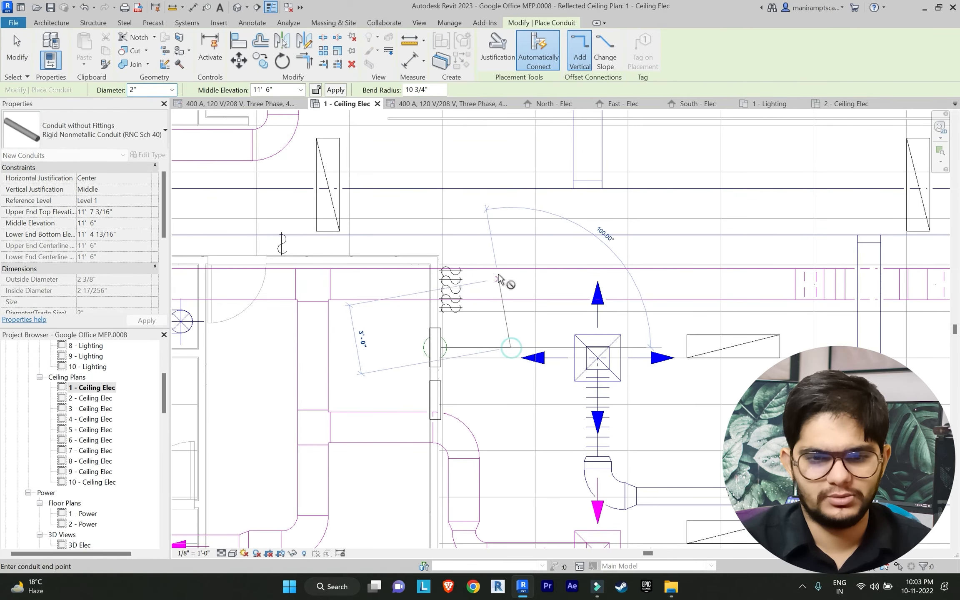
click(509, 254)
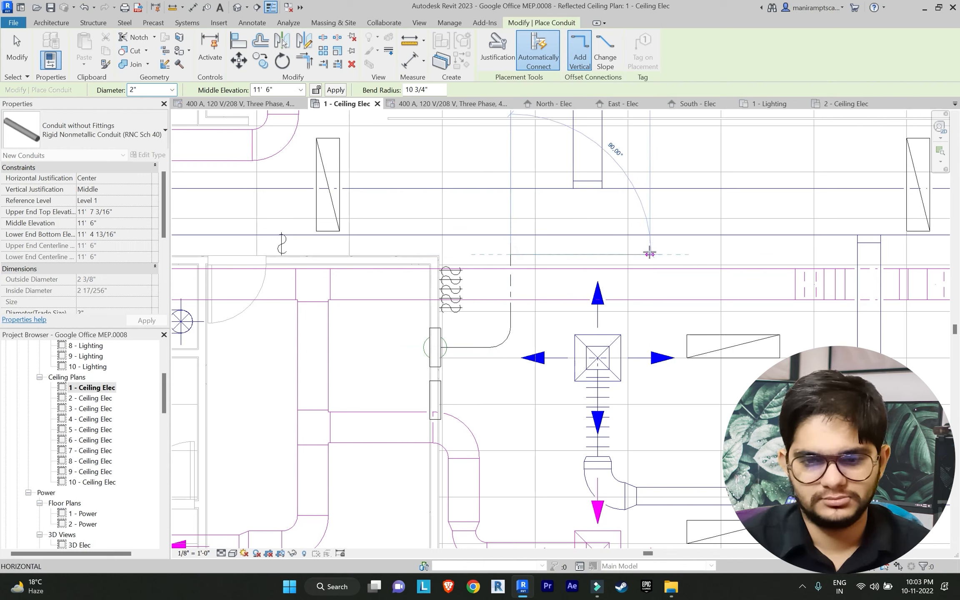
Try to continue the conduit eastward from its north end, and undo that run
click(638, 248)
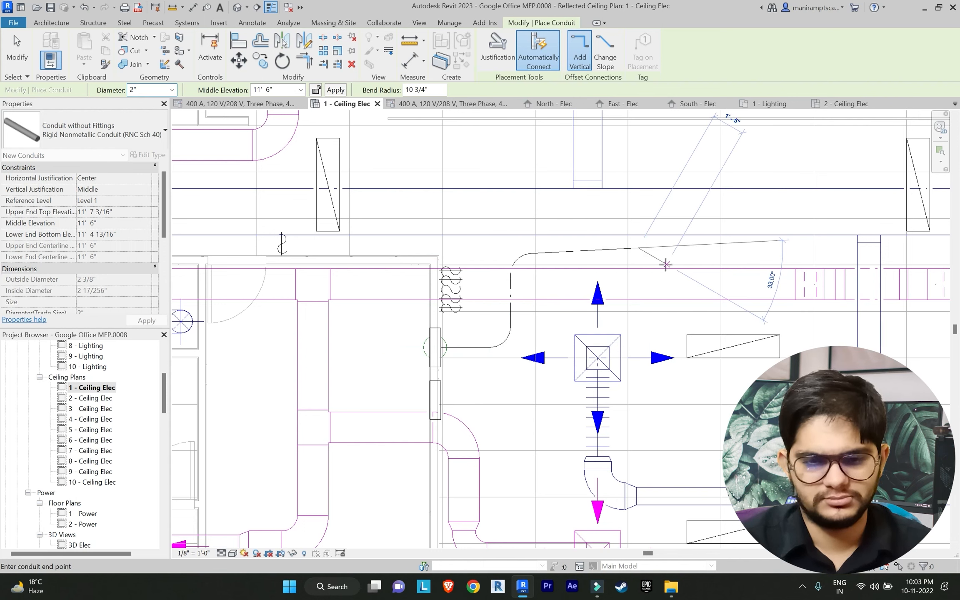
key(Escape)
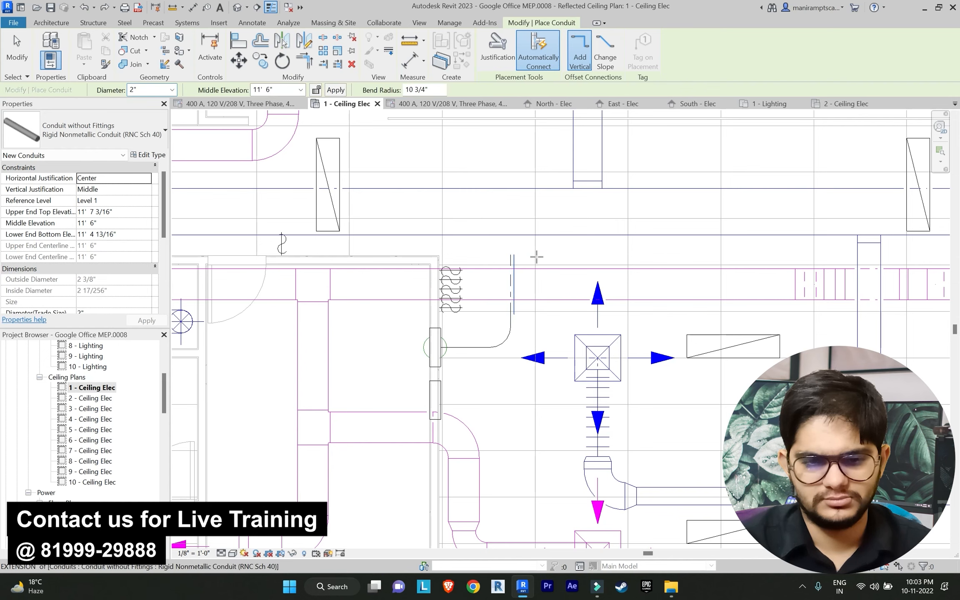
scroll(537, 257, down, 4)
key(Escape)
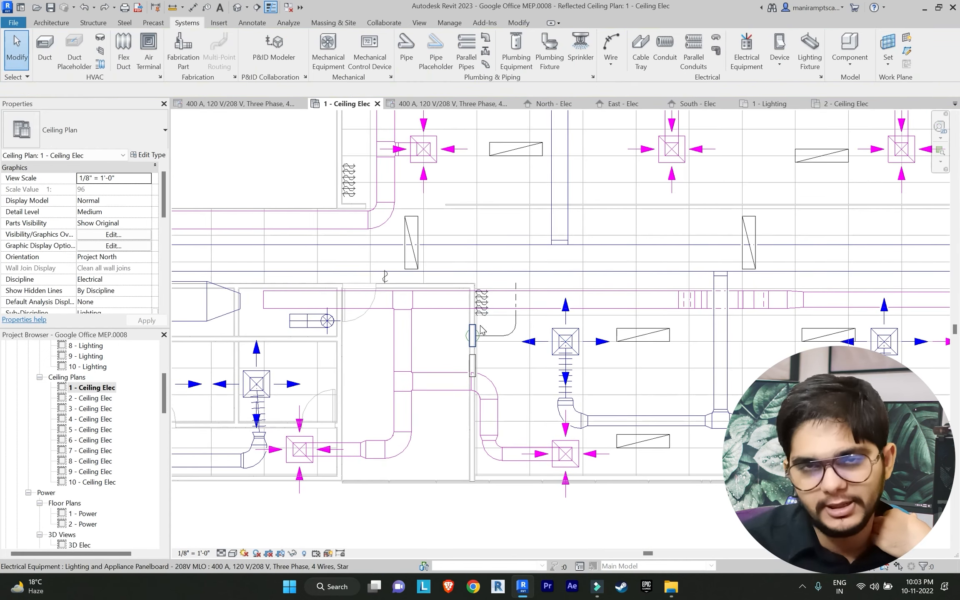
Create a power circuit for the northwest 1x4 recessed light in Working Area 11 and assign it to the southern panelboard
scroll(514, 290, down, 3)
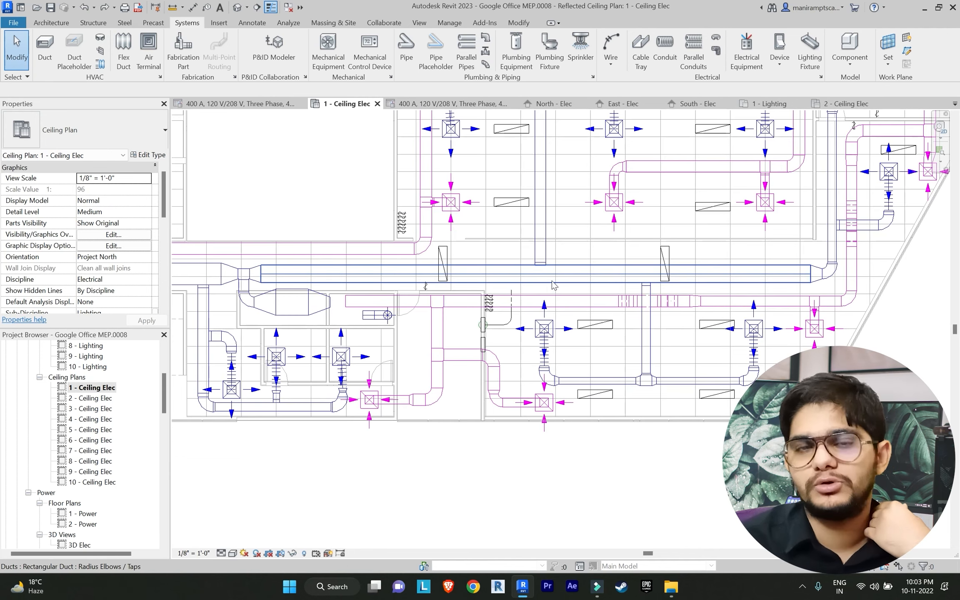
scroll(575, 265, down, 1)
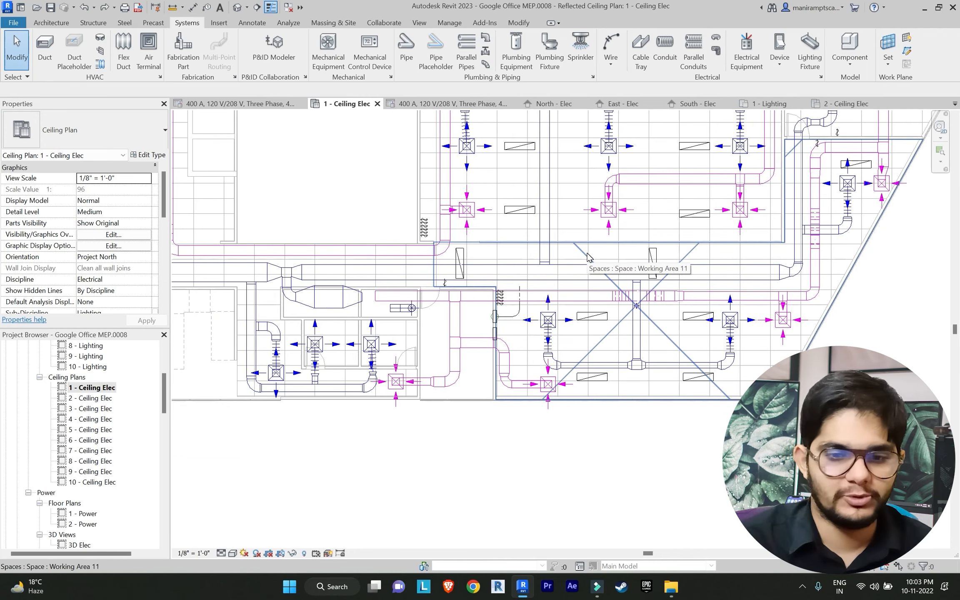
scroll(590, 292, up, 2)
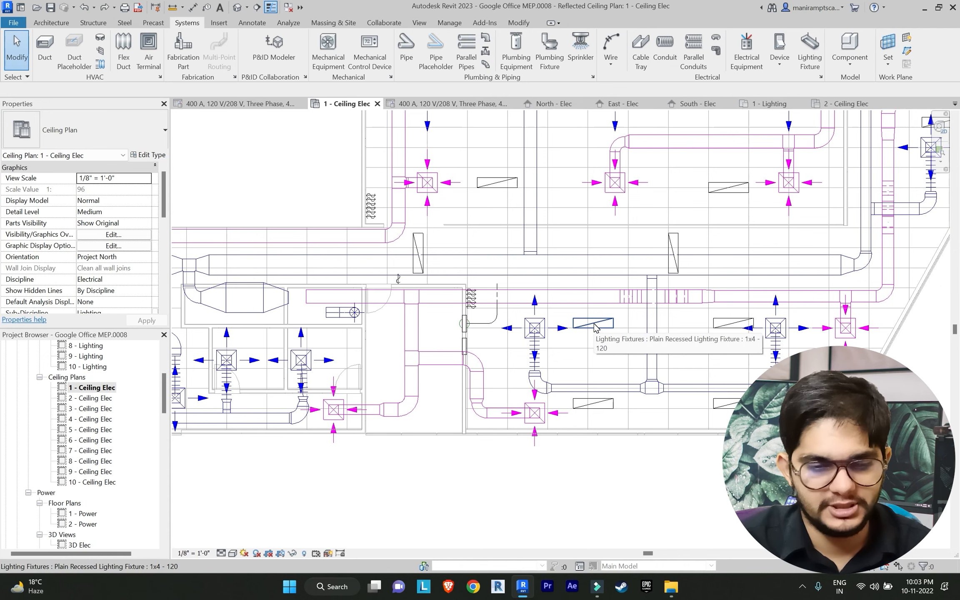
key(Tab)
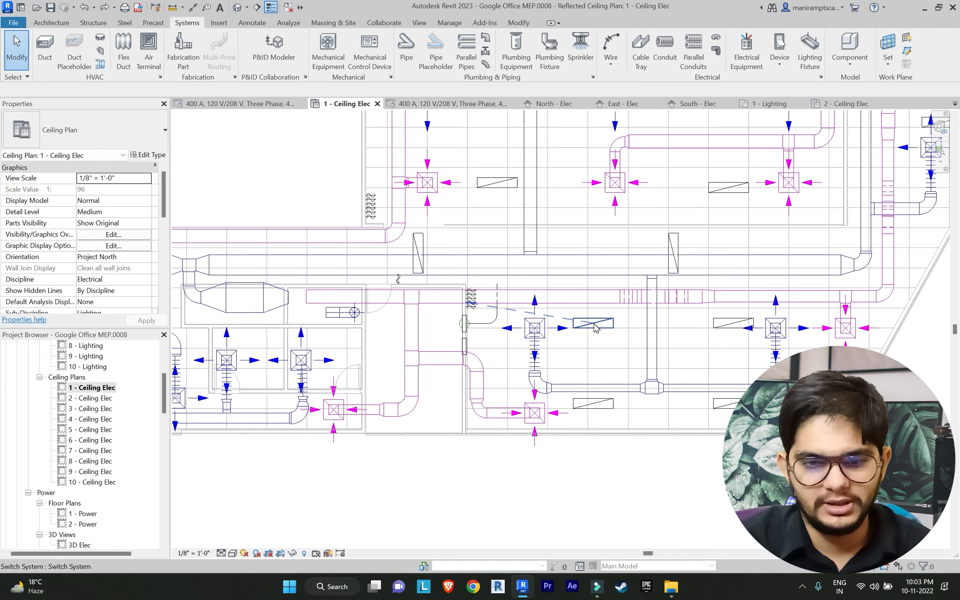
key(Tab)
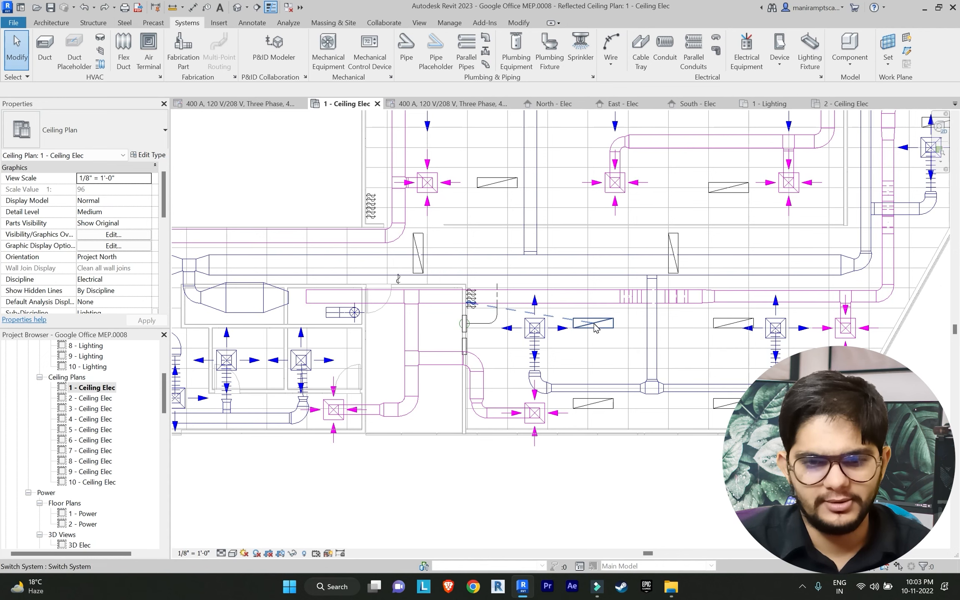
scroll(596, 329, down, 3)
scroll(608, 333, up, 4)
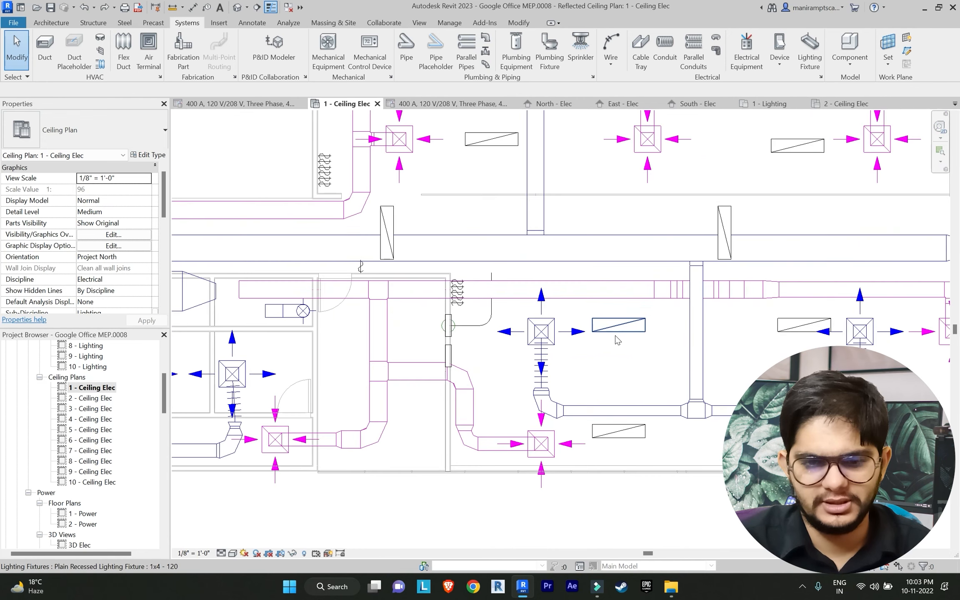
click(618, 332)
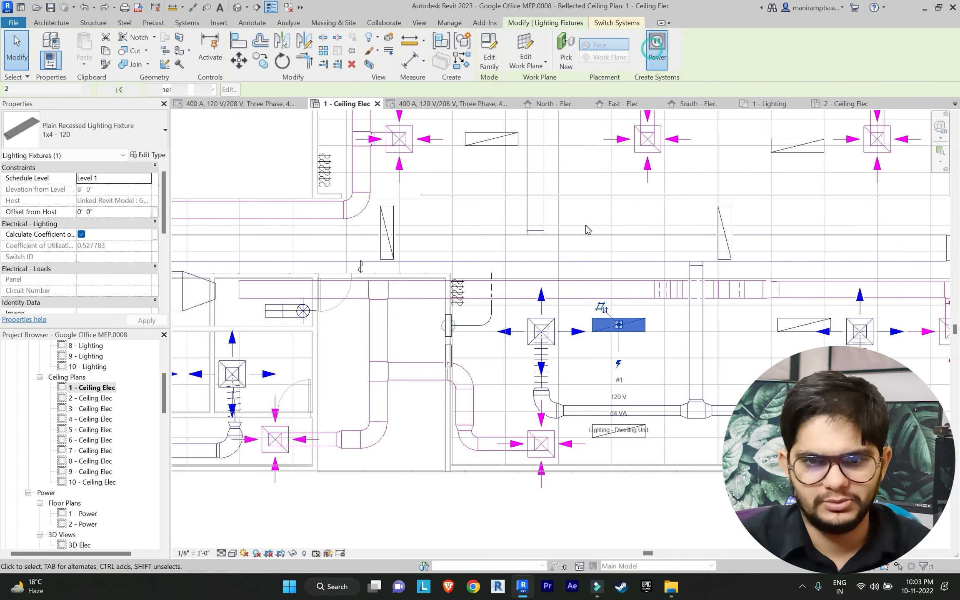
click(532, 68)
scroll(425, 361, up, 3)
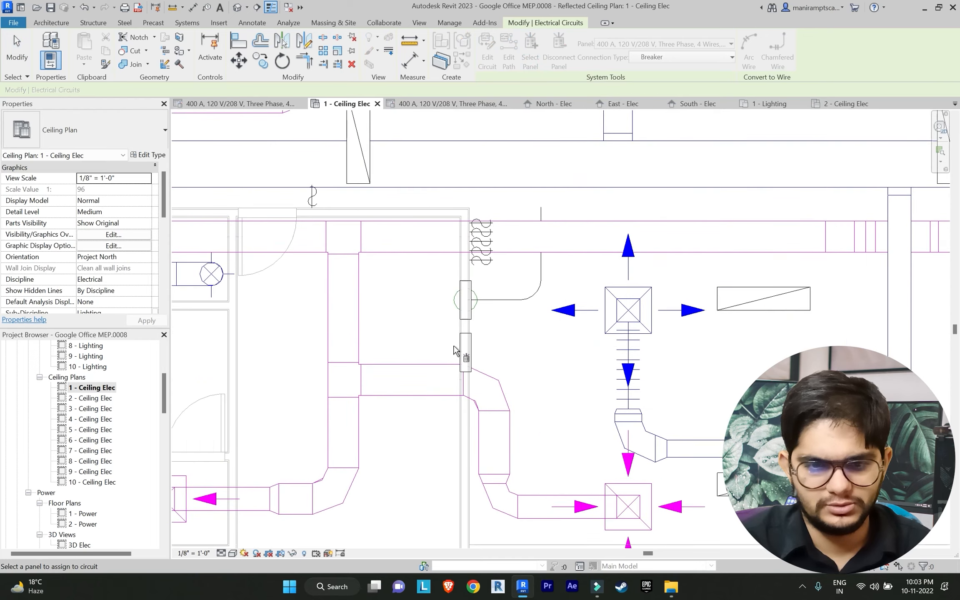
click(463, 347)
scroll(412, 344, down, 4)
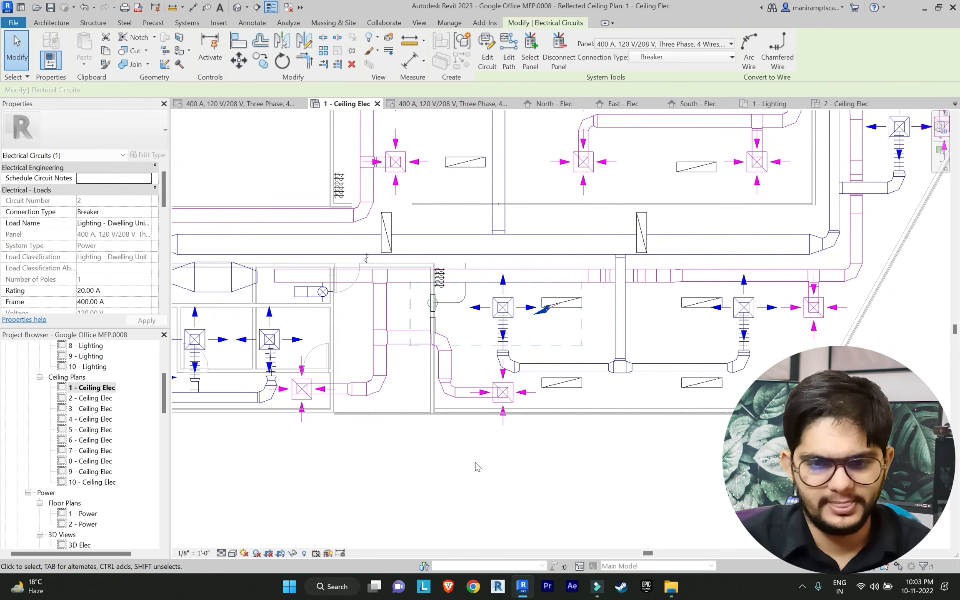
key(Escape)
Create a power circuit for the southwest 1x4 recessed light in Working Area 11 on the southern panelboard
click(557, 379)
click(658, 45)
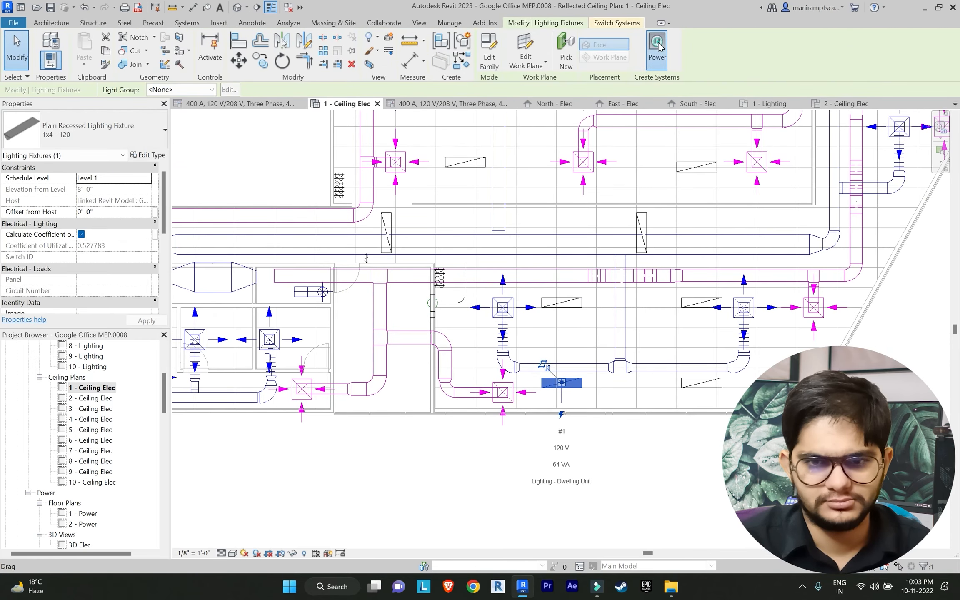
click(528, 63)
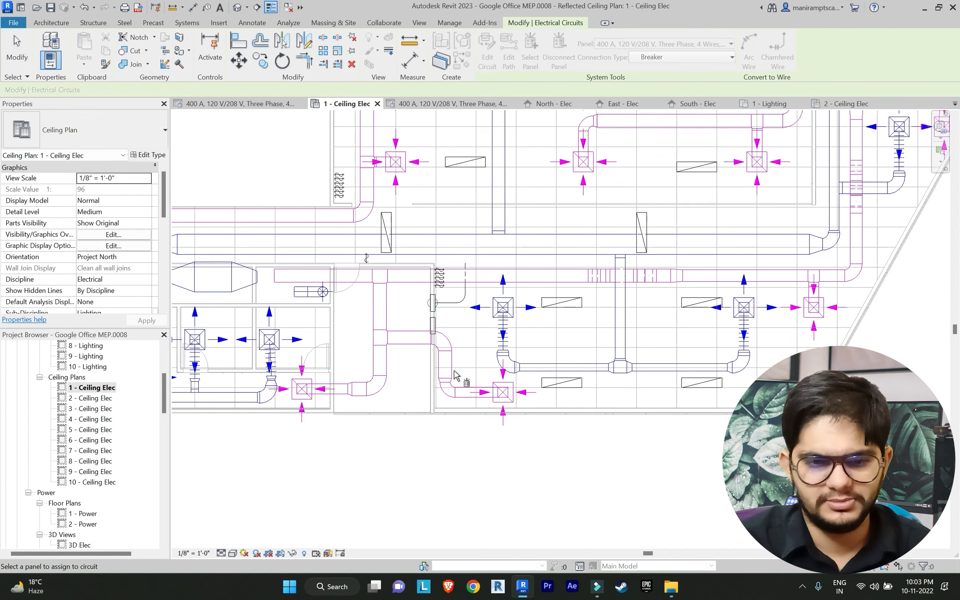
scroll(434, 287, up, 5)
key(Escape)
key(Escape)
scroll(553, 454, down, 4)
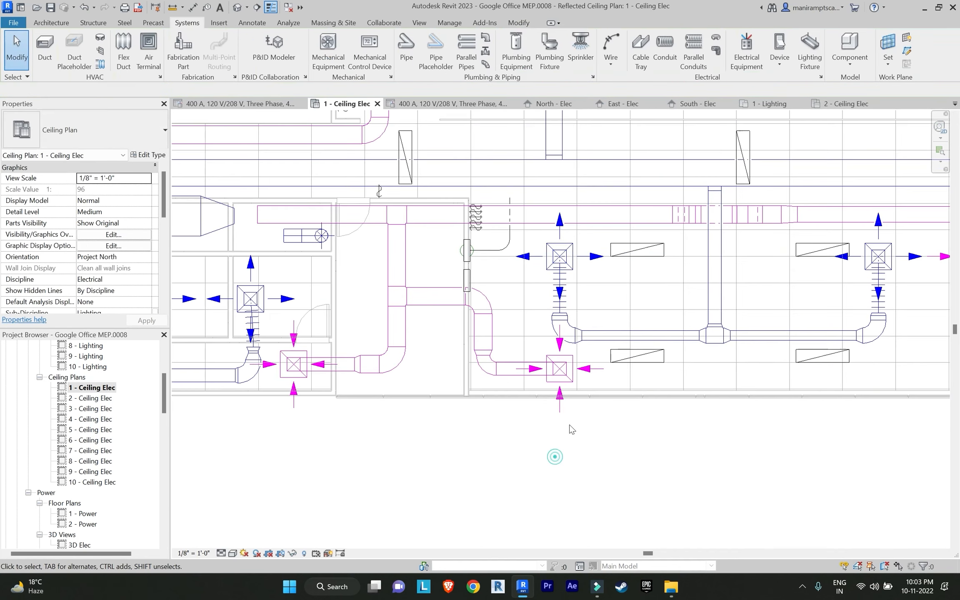
Create a power circuit for the northeast 1x4 recessed light in Working Area 11 on the southern panelboard
click(671, 286)
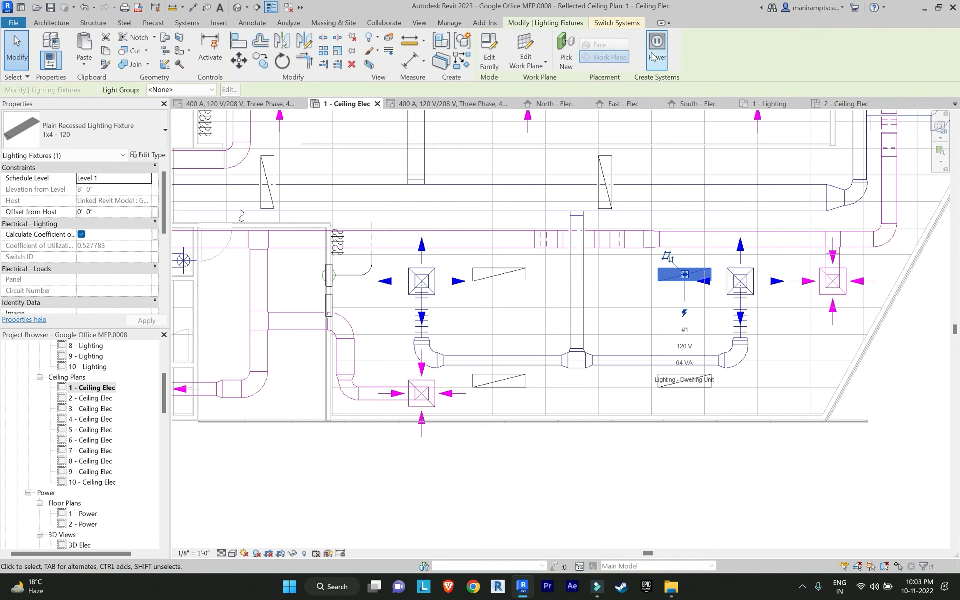
click(658, 45)
click(528, 63)
scroll(327, 306, up, 2)
click(327, 306)
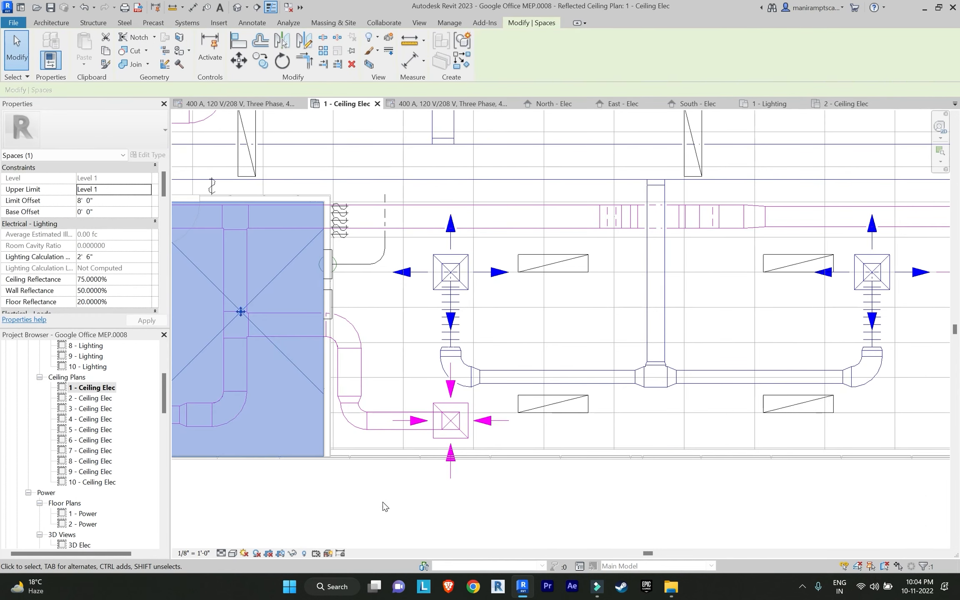
key(Escape)
Review the circuits in the Star (1) 400 A panel schedule and return to the 1 - Ceiling Elec plan
scroll(113, 414, down, 10)
scroll(101, 412, down, 5)
double_click(97, 442)
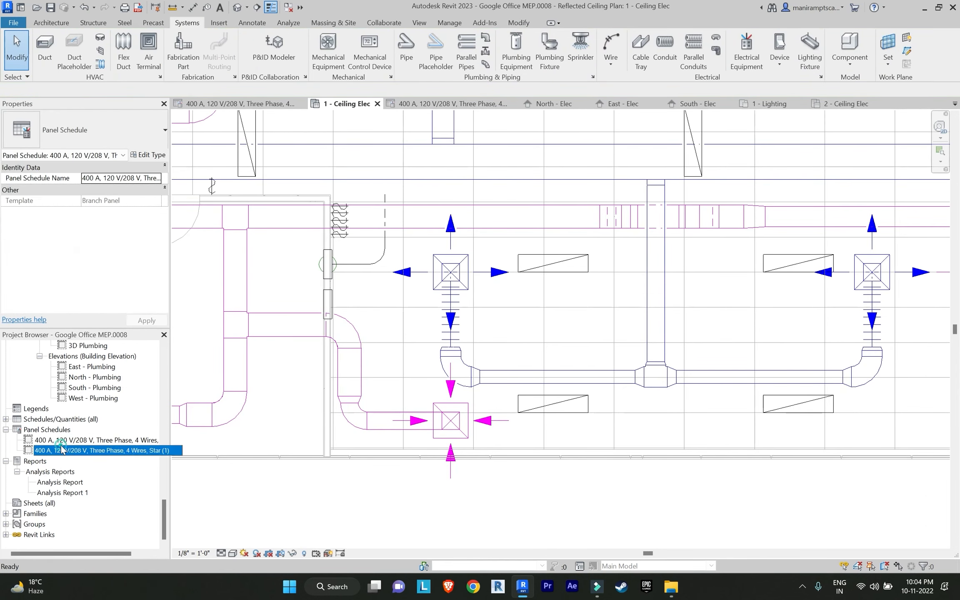
scroll(96, 429, up, 10)
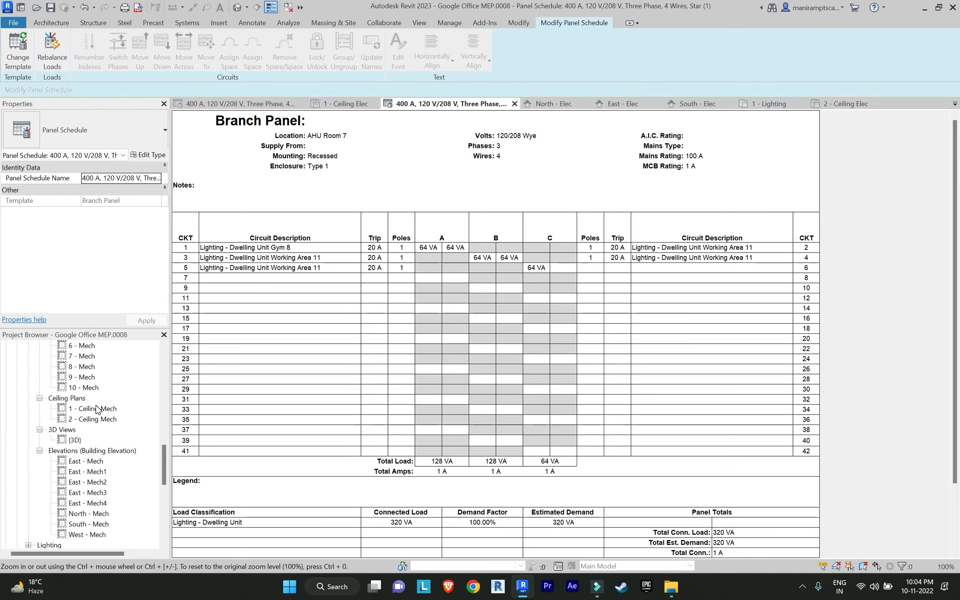
double_click(96, 461)
scroll(410, 328, down, 4)
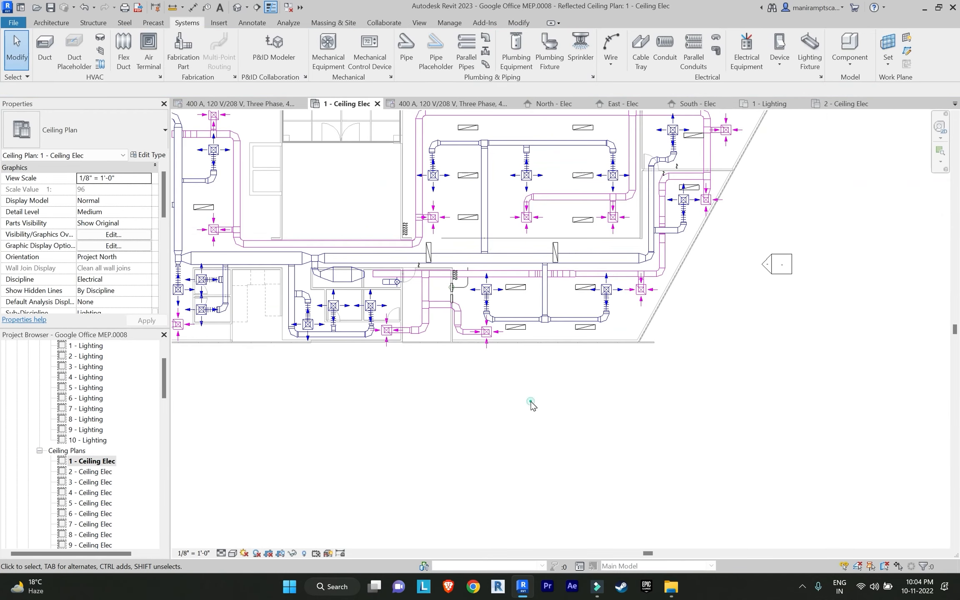
Create a power circuit for the southeast 1x4 recessed light in Working Area 11 on the southern panelboard
scroll(462, 253, up, 2)
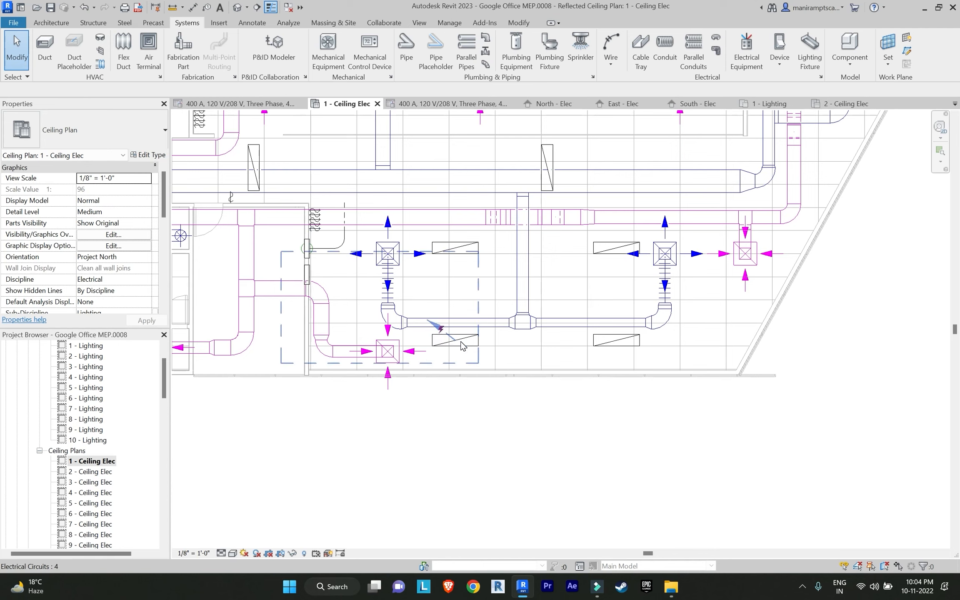
click(610, 336)
click(583, 404)
click(616, 339)
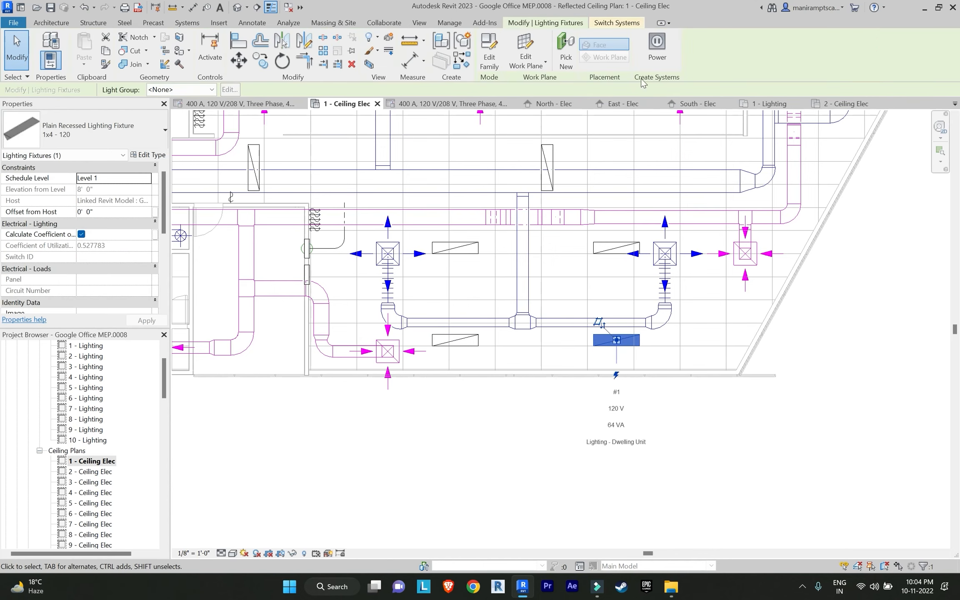
click(661, 51)
click(530, 52)
scroll(313, 324, up, 3)
click(302, 242)
click(306, 329)
scroll(306, 329, down, 4)
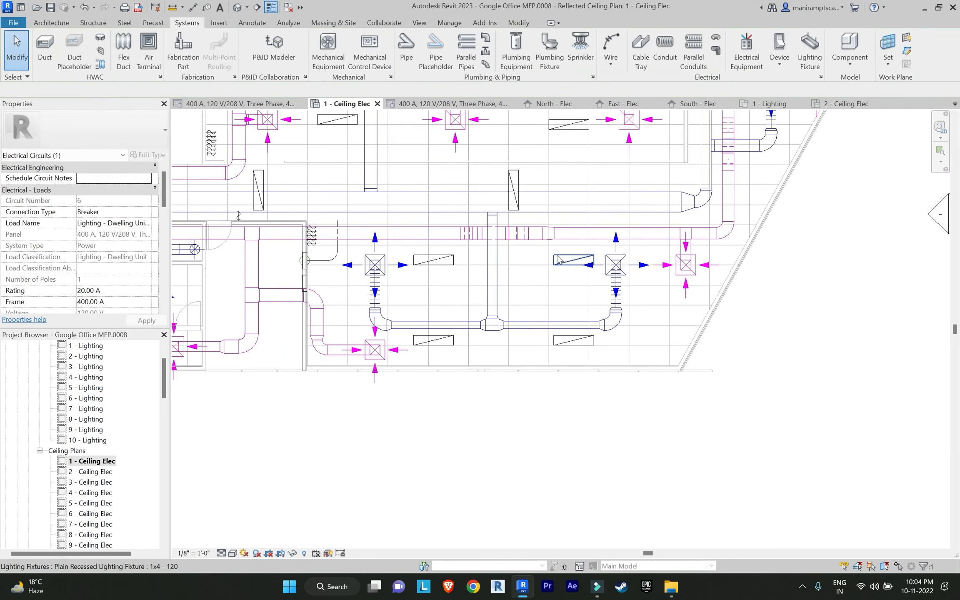
Check the electrical circuit of the northeast recessed light in Working Area 11 and clear the selection
click(574, 260)
click(674, 23)
click(621, 374)
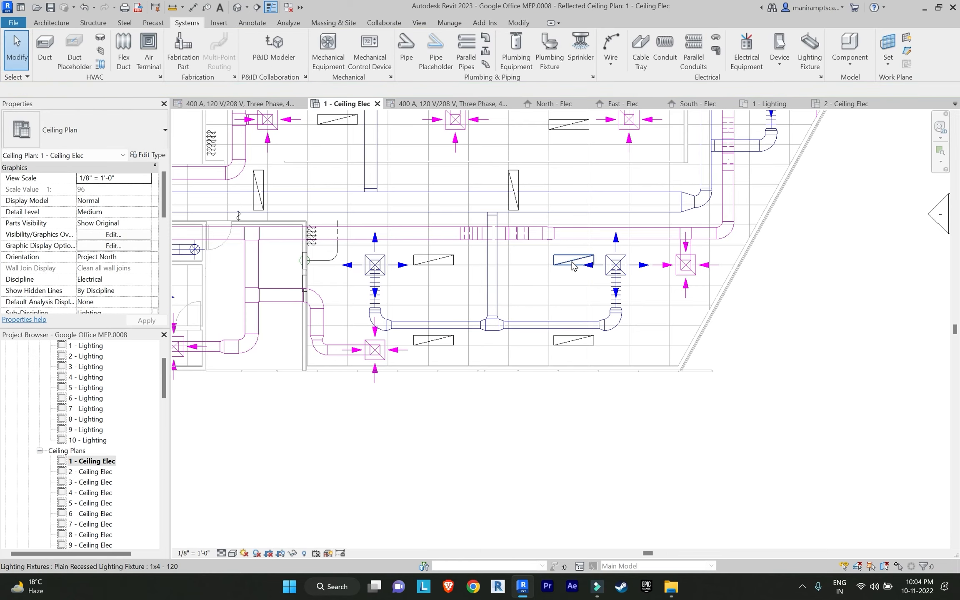
scroll(473, 387, down, 2)
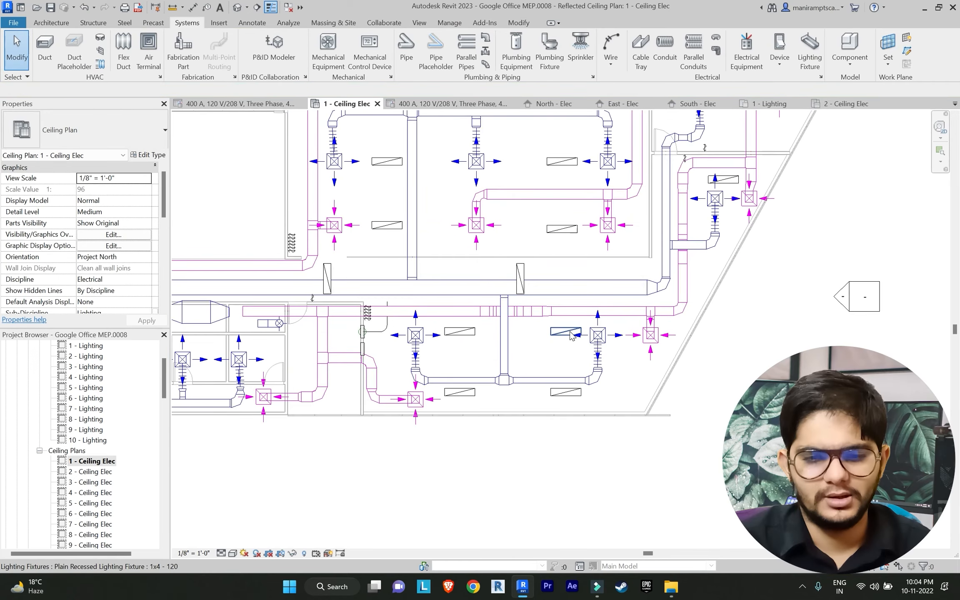
middle_drag(571, 334, 596, 334)
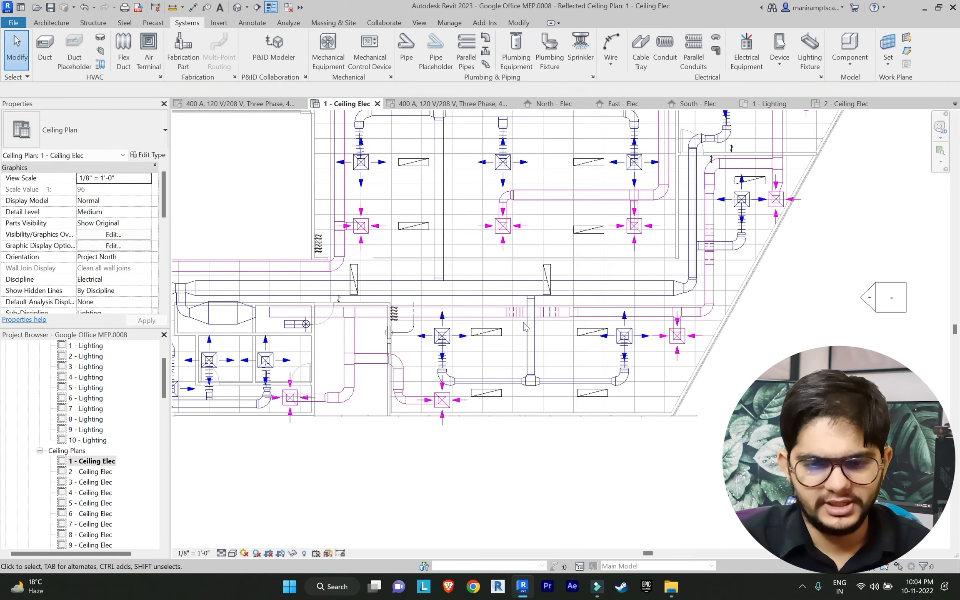
scroll(564, 352, up, 4)
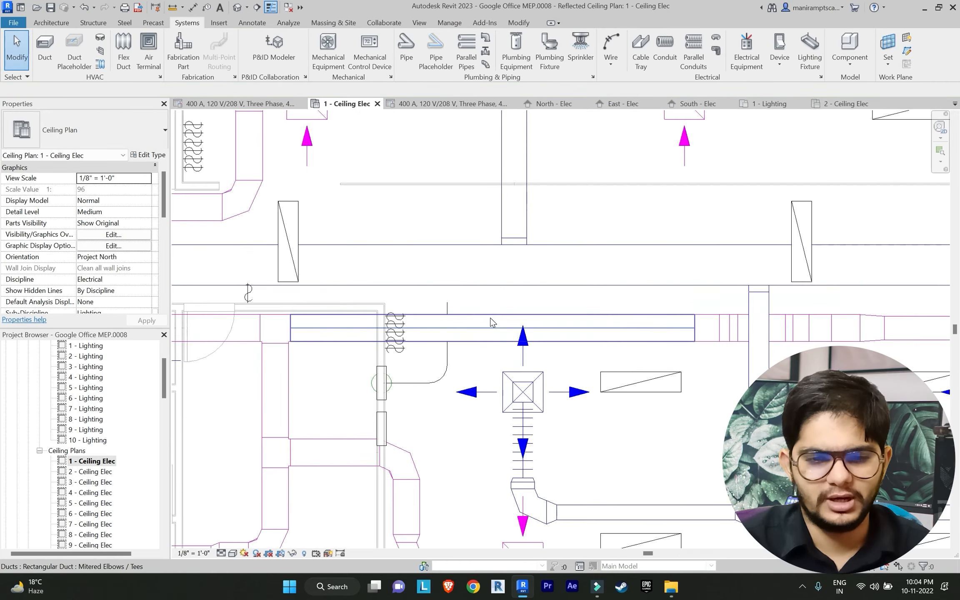
scroll(513, 326, up, 2)
scroll(513, 326, down, 3)
scroll(544, 384, up, 2)
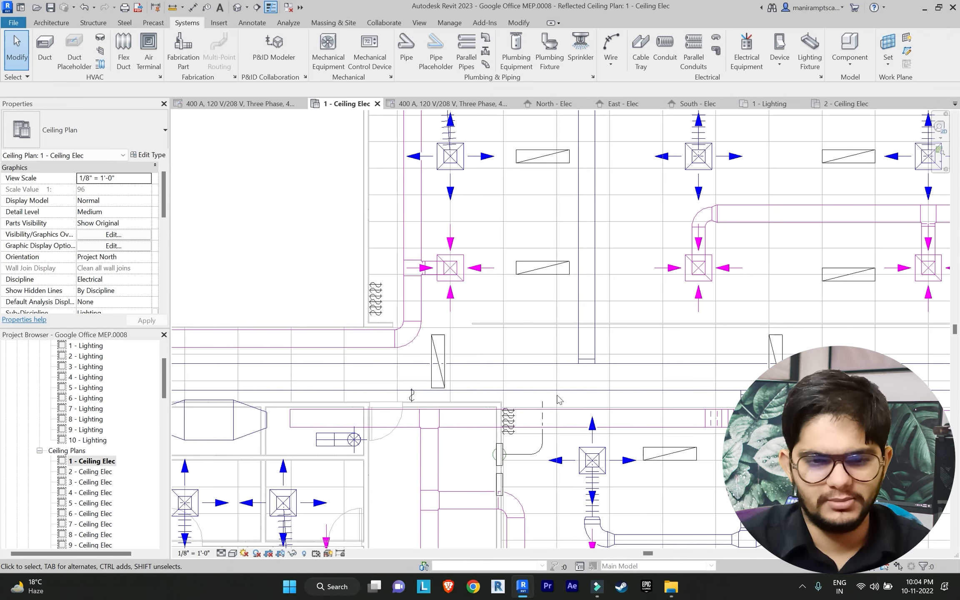
Route the 2" panelboard conduit north into Cafataria 10, east about 23' 6", and north to the southeast recessed light
key(Tab)
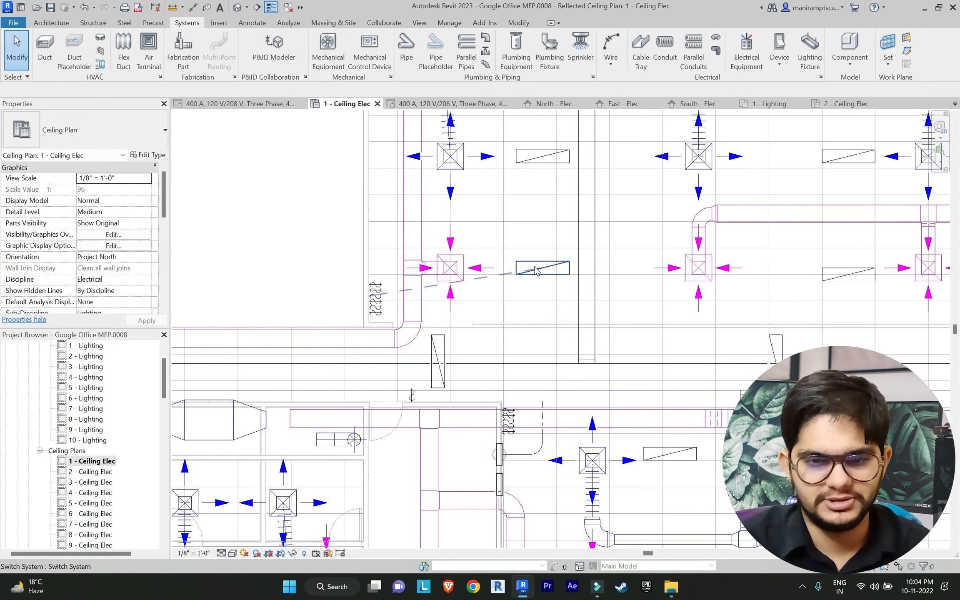
scroll(677, 268, down, 1)
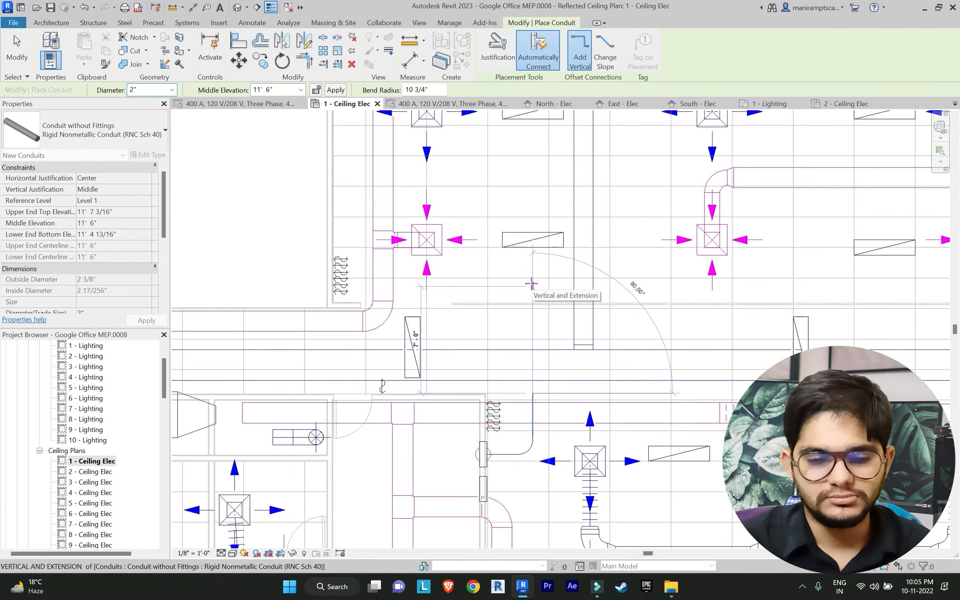
scroll(531, 284, down, 3)
middle_drag(531, 284, 528, 320)
scroll(529, 320, up, 2)
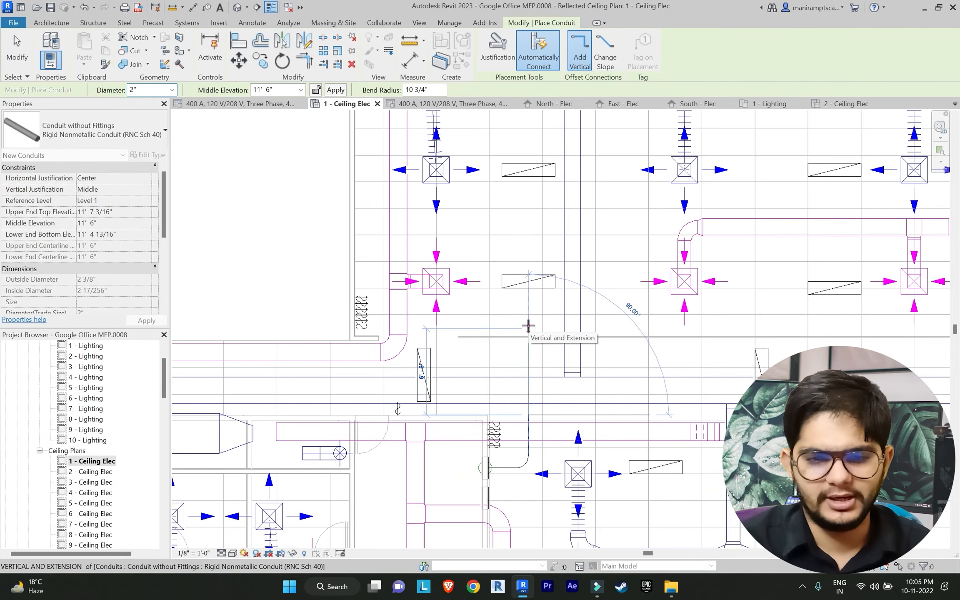
click(528, 327)
scroll(634, 323, down, 2)
scroll(587, 324, up, 2)
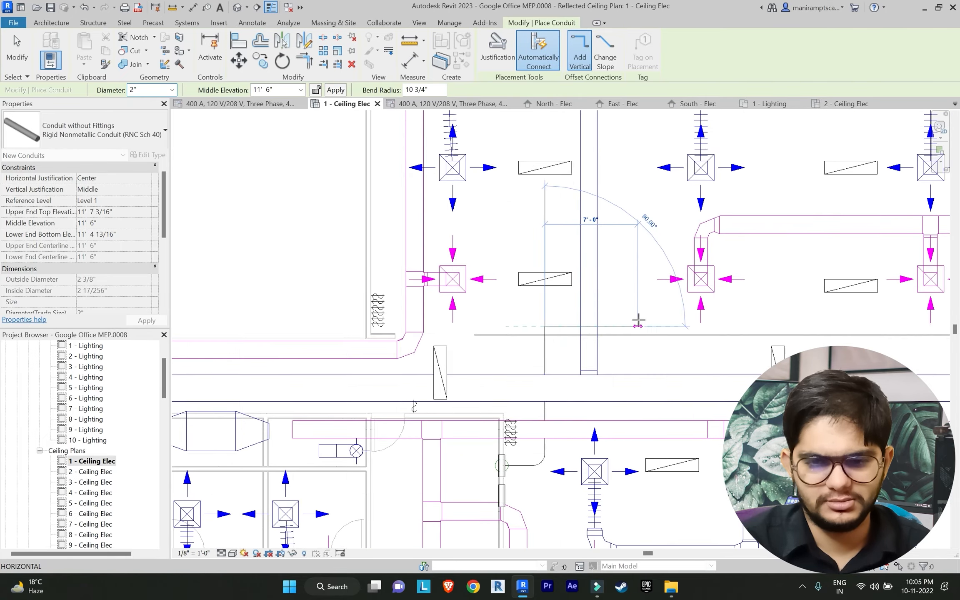
middle_drag(638, 322, 580, 323)
scroll(596, 321, down, 1)
scroll(595, 320, down, 1)
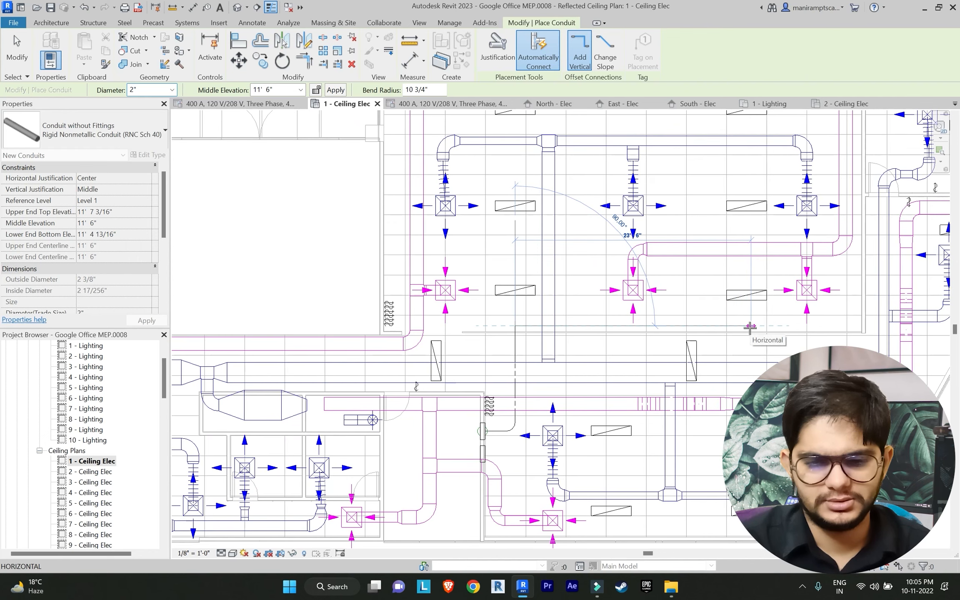
scroll(750, 328, up, 2)
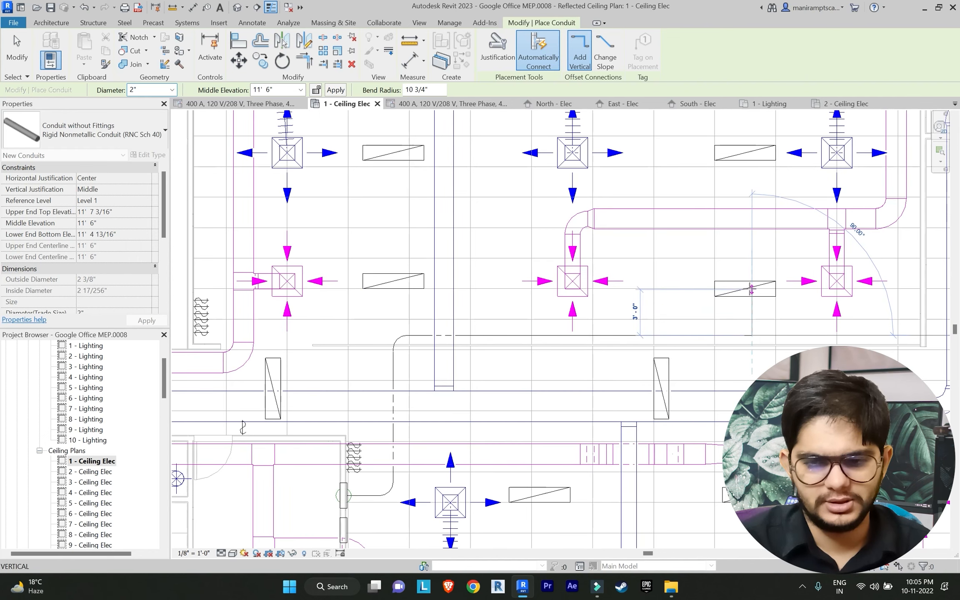
key(Escape)
key(Escape)
middle_drag(462, 323, 596, 325)
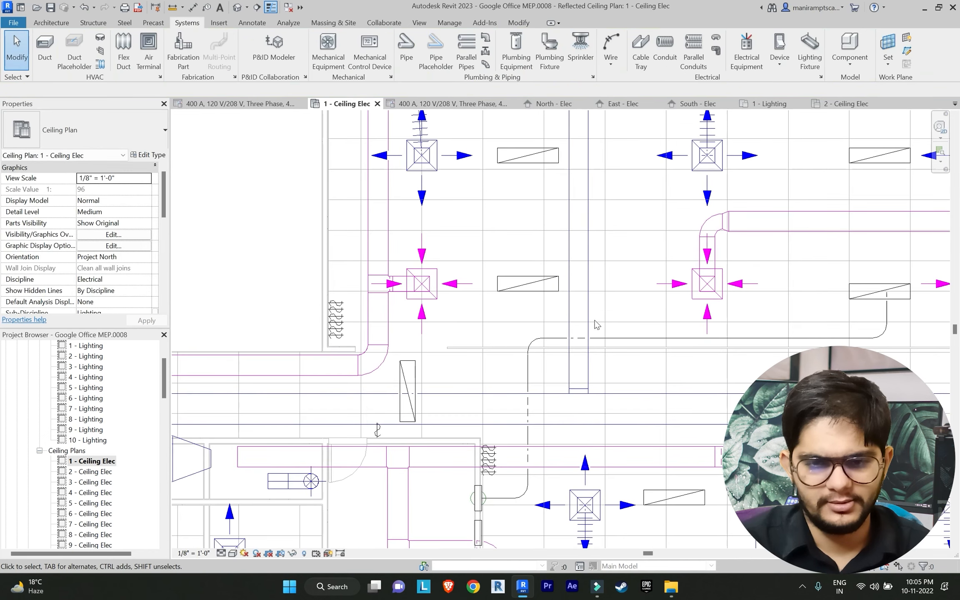
click(406, 52)
key(Escape)
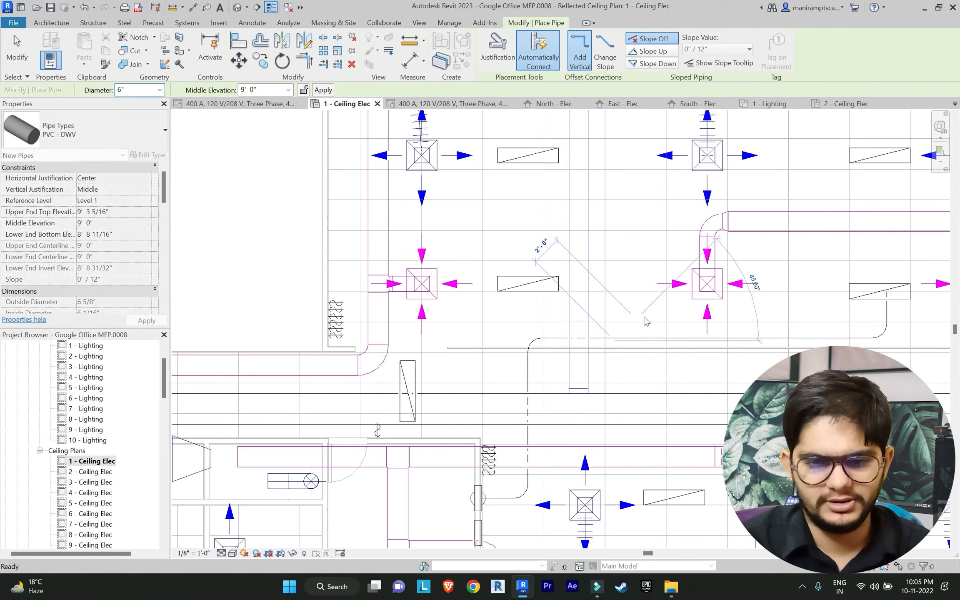
key(Escape)
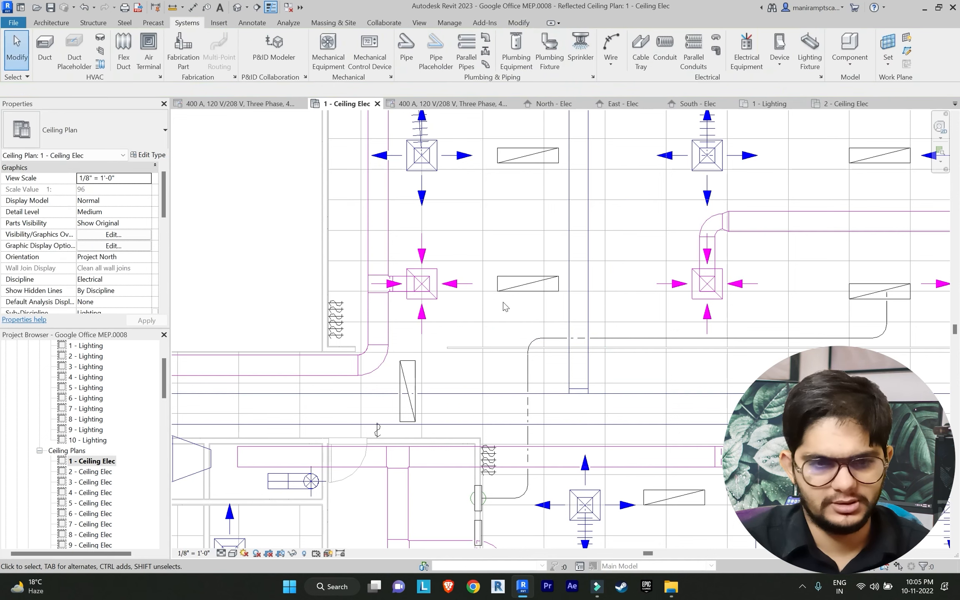
click(618, 339)
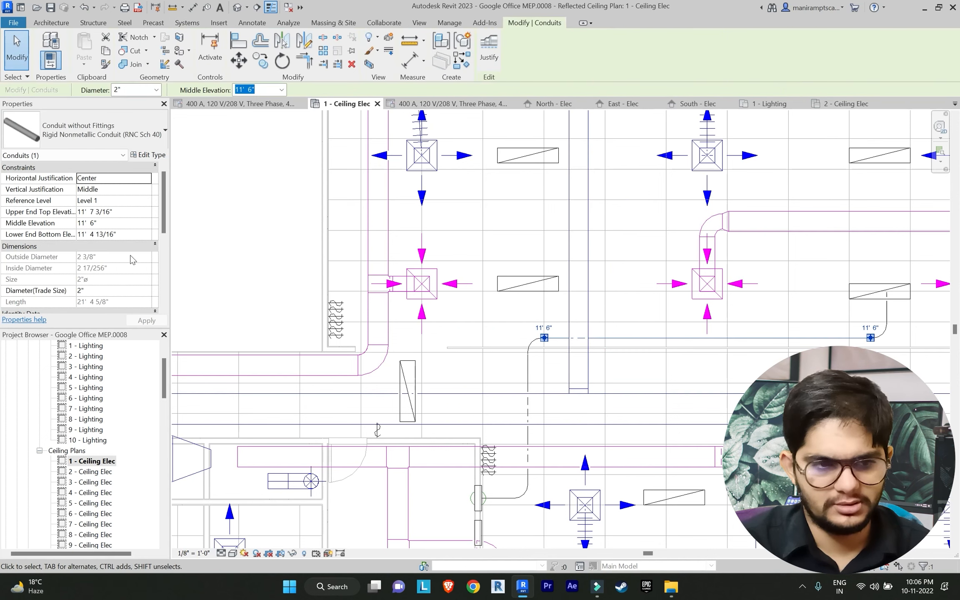
click(345, 212)
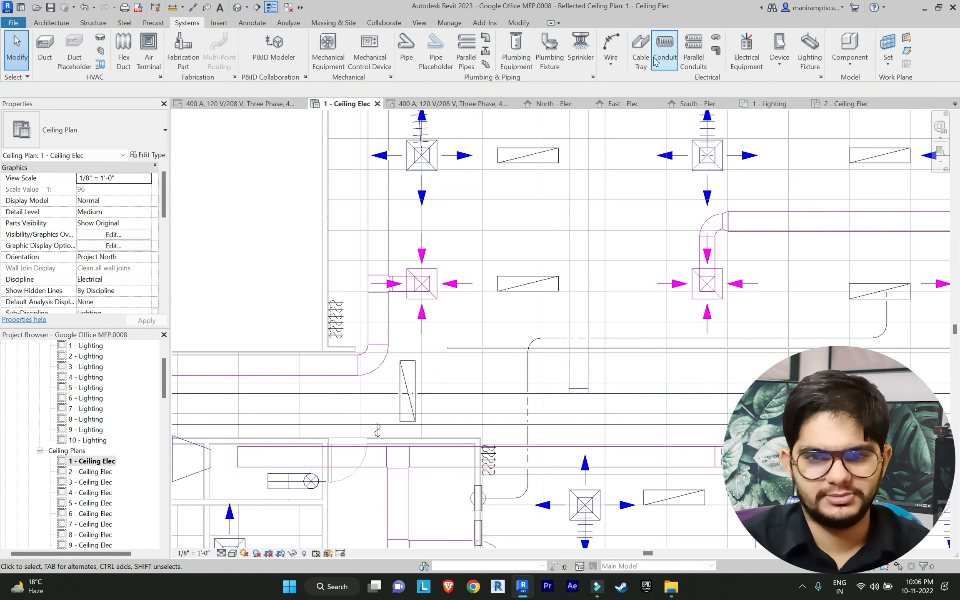
key(c)
key(n)
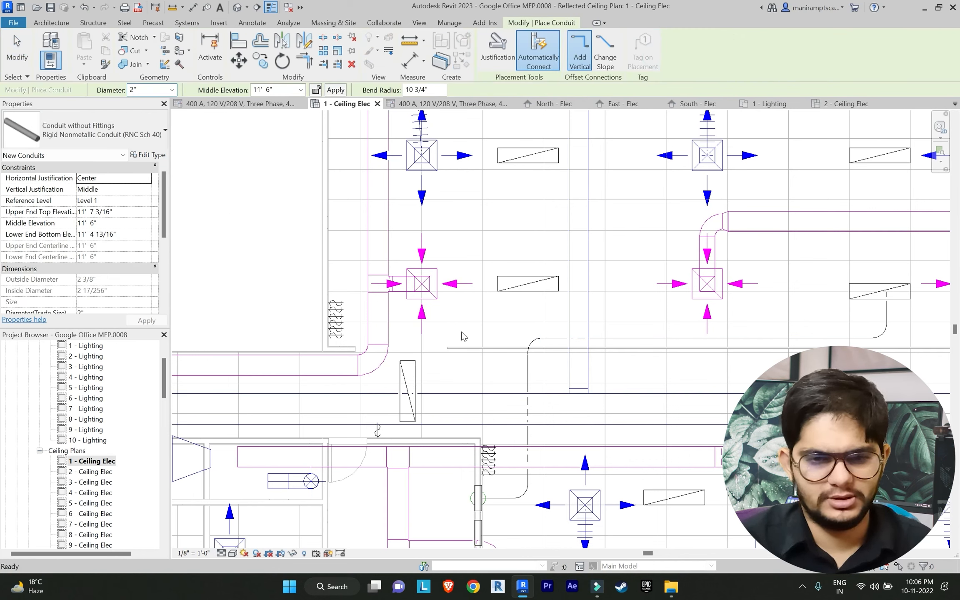
key(Escape)
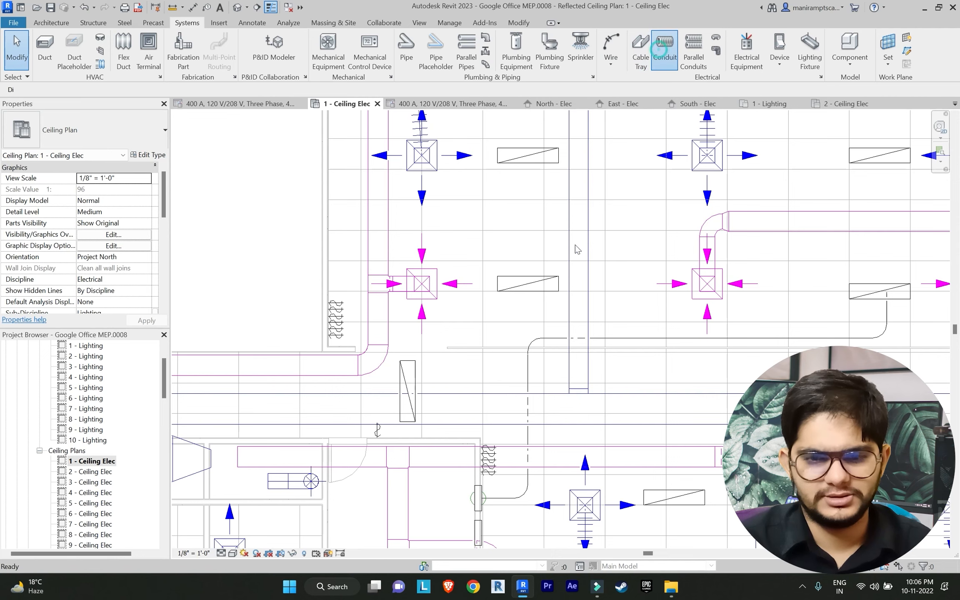
Branch a 2" conduit from the east-west run about 20' north, about 6' west, and into the northwest recessed light of Cafataria 10
click(620, 338)
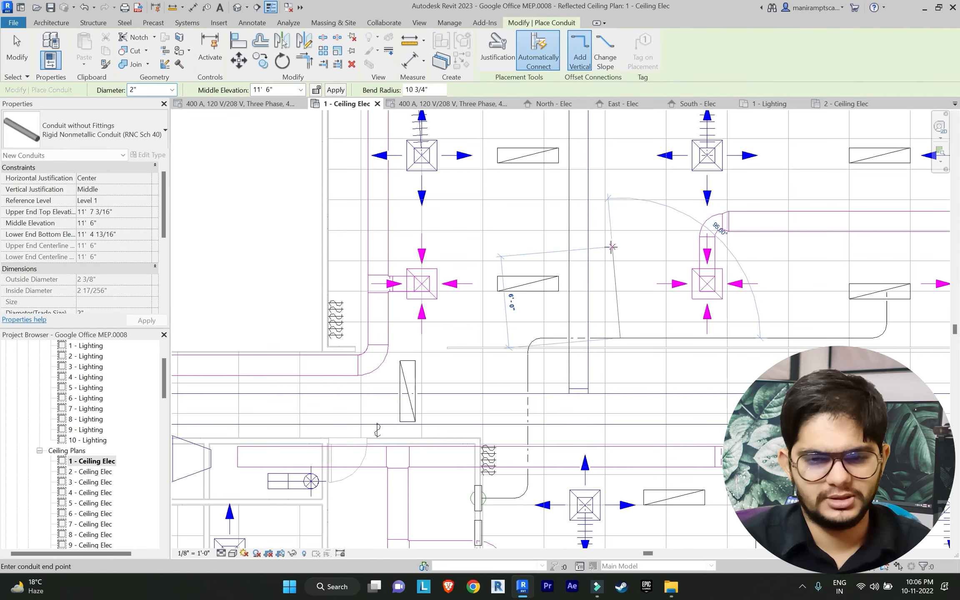
scroll(614, 227, down, 5)
scroll(610, 228, up, 3)
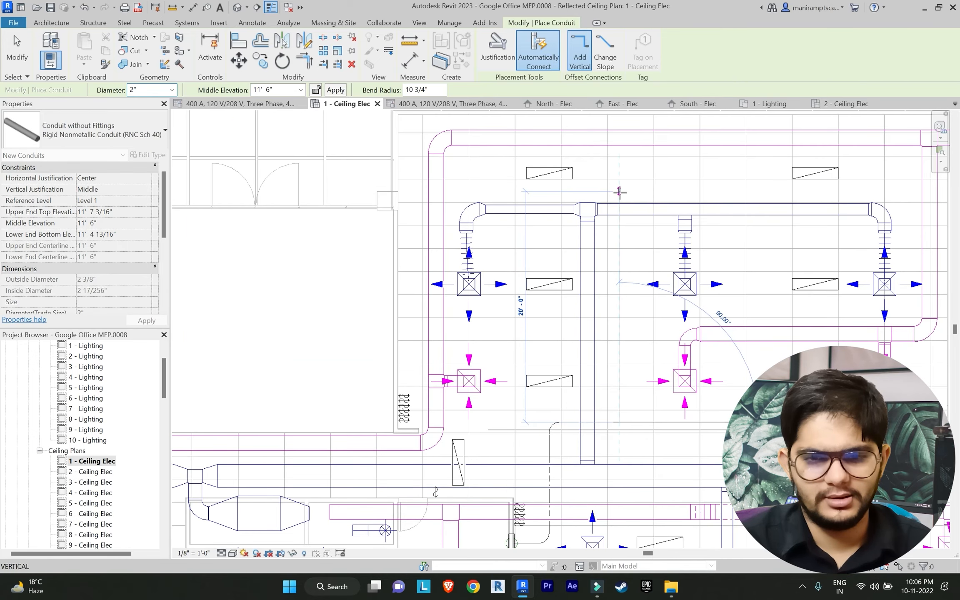
scroll(619, 191, up, 2)
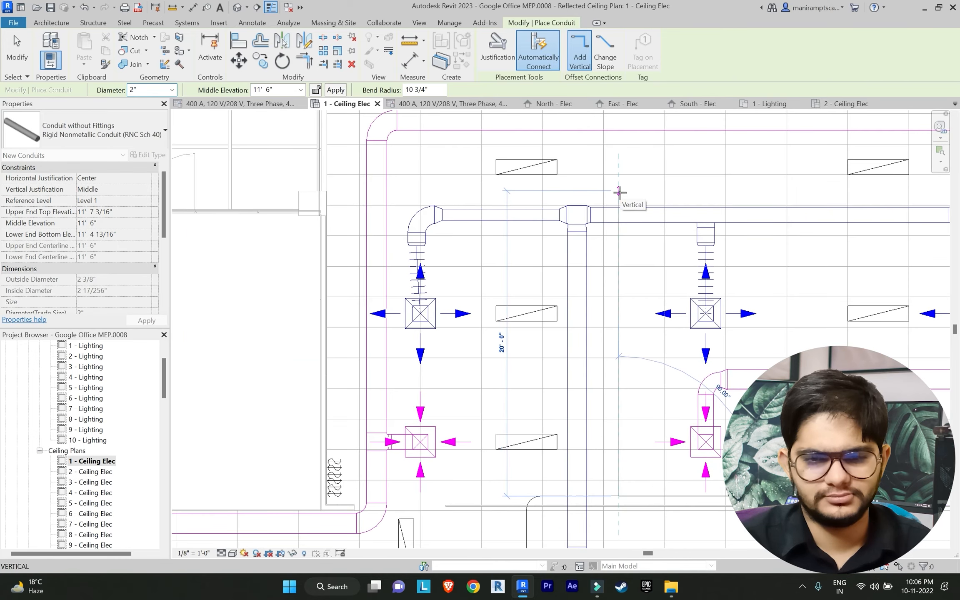
click(579, 205)
scroll(532, 193, up, 2)
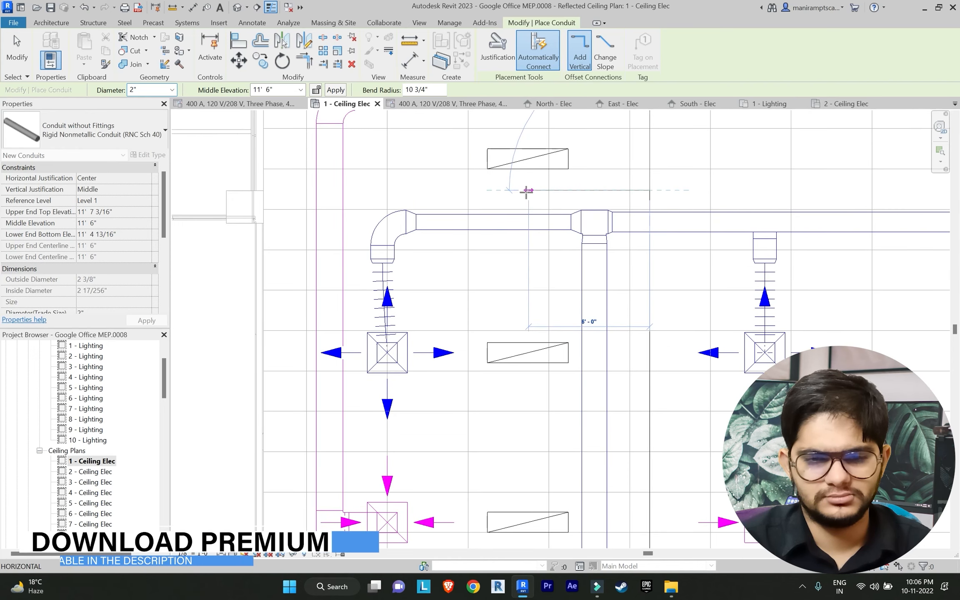
click(528, 190)
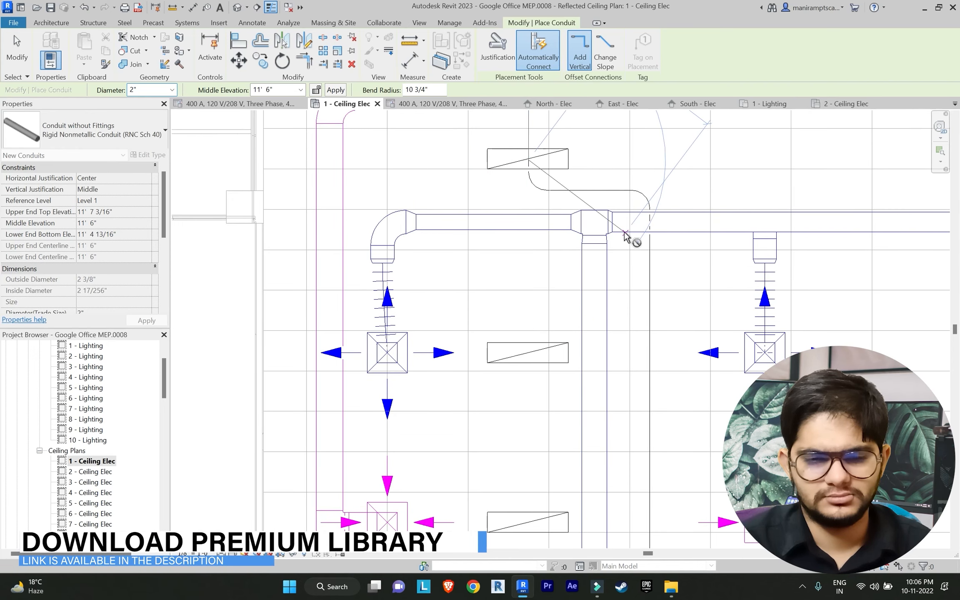
scroll(625, 240, down, 2)
key(Escape)
scroll(623, 237, up, 2)
scroll(598, 249, down, 2)
Delete the elbow near the northwest light and extend the horizontal conduit east to just below the northeast recessed light
middle_drag(754, 228, 561, 249)
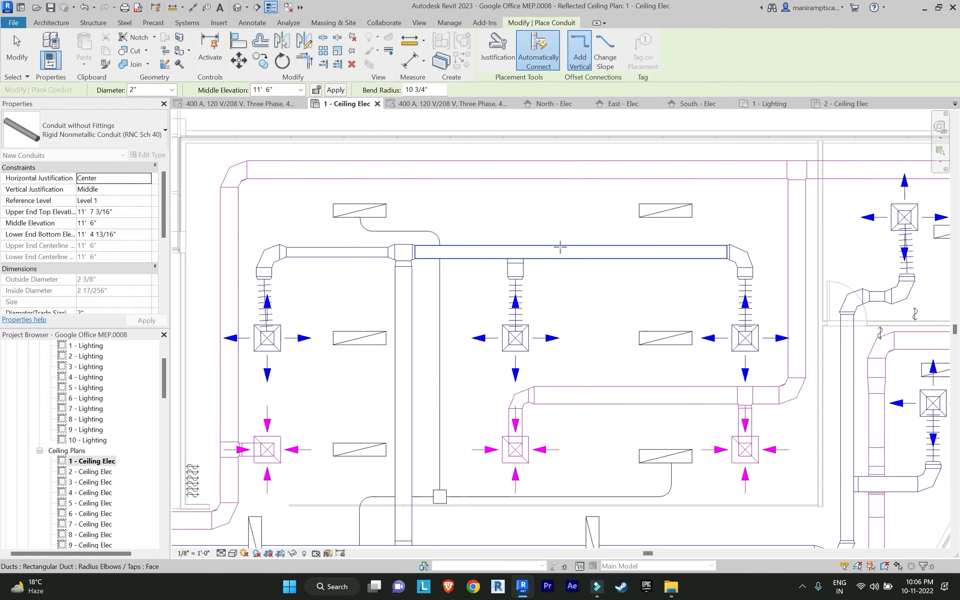
middle_drag(597, 360, 576, 255)
middle_drag(587, 344, 619, 386)
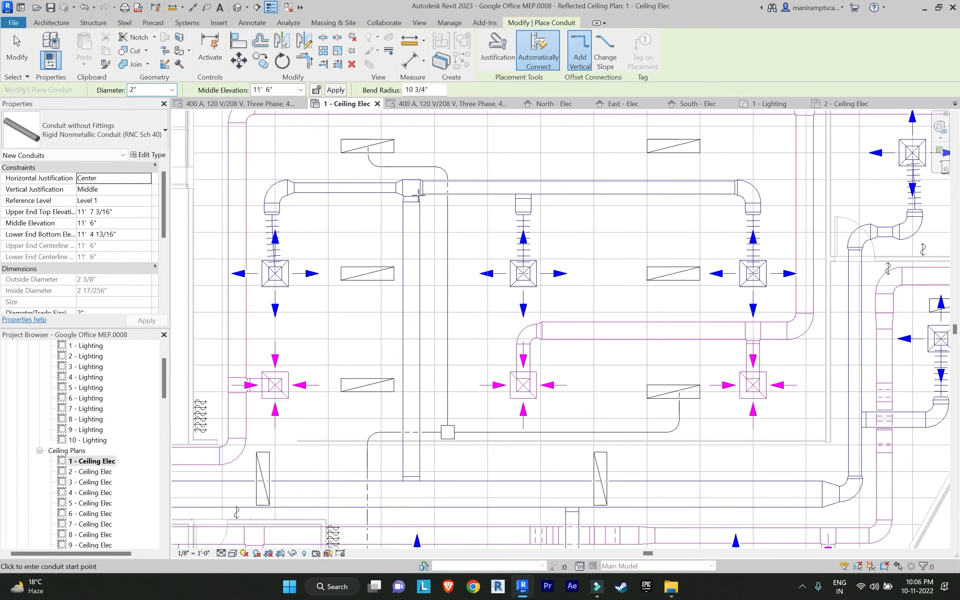
key(Escape)
click(444, 171)
key(Delete)
drag(433, 171, 578, 183)
key(Escape)
click(654, 166)
drag(679, 166, 673, 166)
key(Escape)
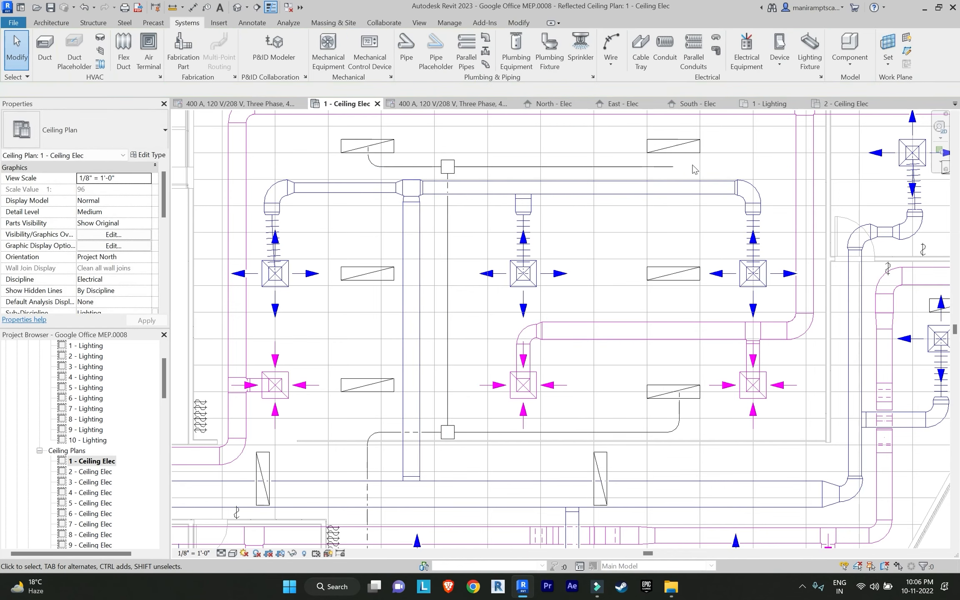
Draw a 2" conduit from the extended conduit's end north into the northeast recessed light
click(665, 48)
scroll(694, 195, up, 1)
click(666, 157)
click(666, 132)
key(Escape)
key(Escape)
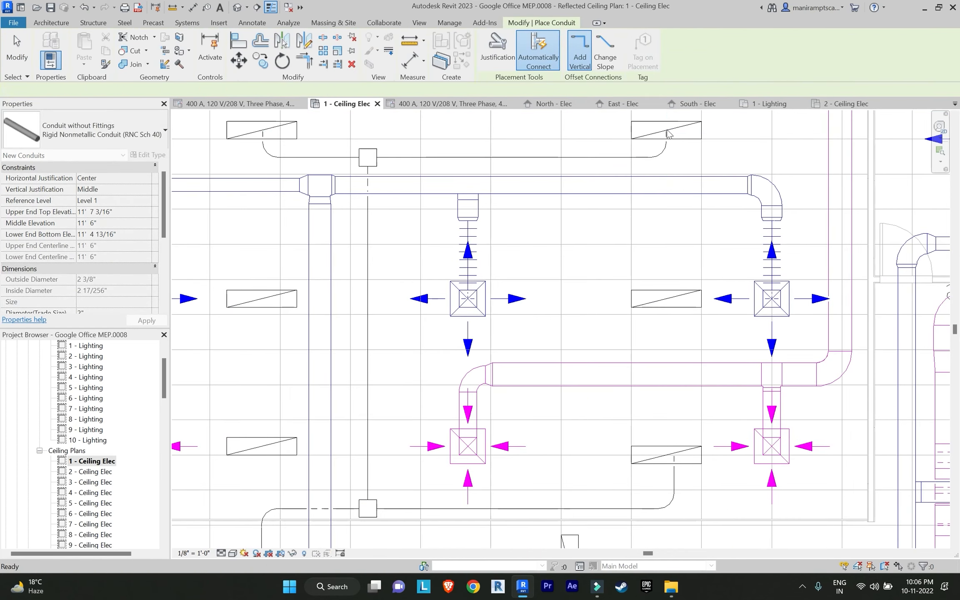
Draw a 2" conduit from the main supply duct's west edge, running west and north into the middle-west recessed light
scroll(575, 171, down, 3)
middle_drag(583, 170, 608, 161)
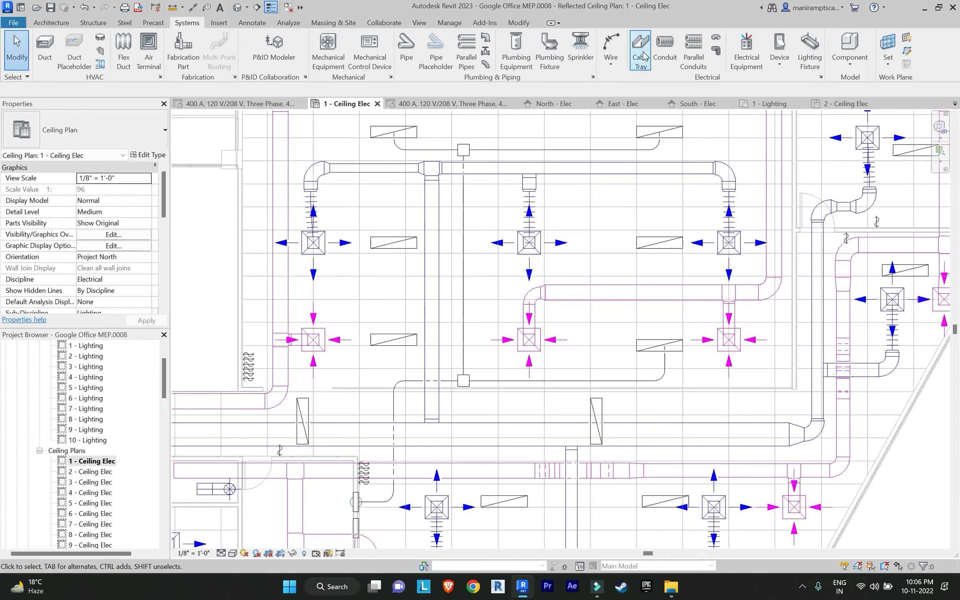
click(664, 49)
scroll(401, 289, up, 4)
click(441, 287)
click(389, 287)
click(388, 206)
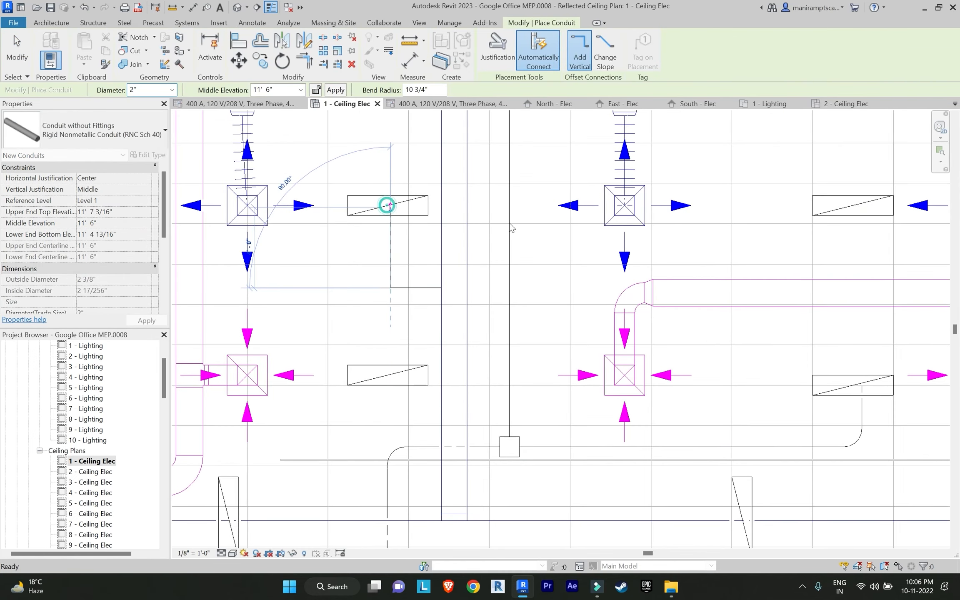
key(Escape)
Extend the middle-west light's conduit east to join the north-south conduit with a junction box
scroll(584, 236, down, 1)
middle_drag(585, 236, 500, 238)
key(Escape)
click(380, 278)
drag(391, 277, 442, 277)
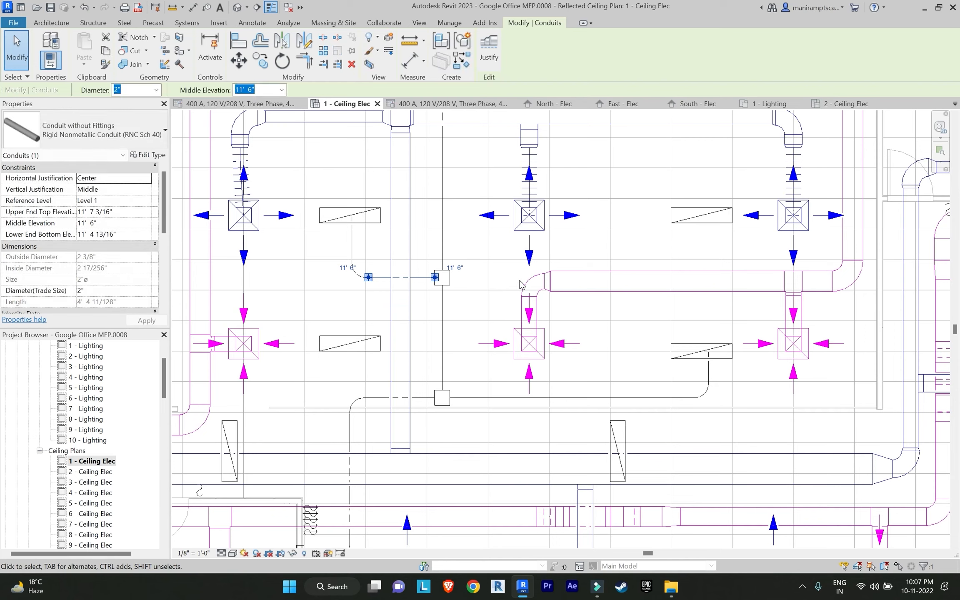
click(503, 240)
Draw a 2" conduit from the middle junction box east and then north into the middle-east recessed light
scroll(496, 277, up, 2)
click(425, 282)
click(525, 277)
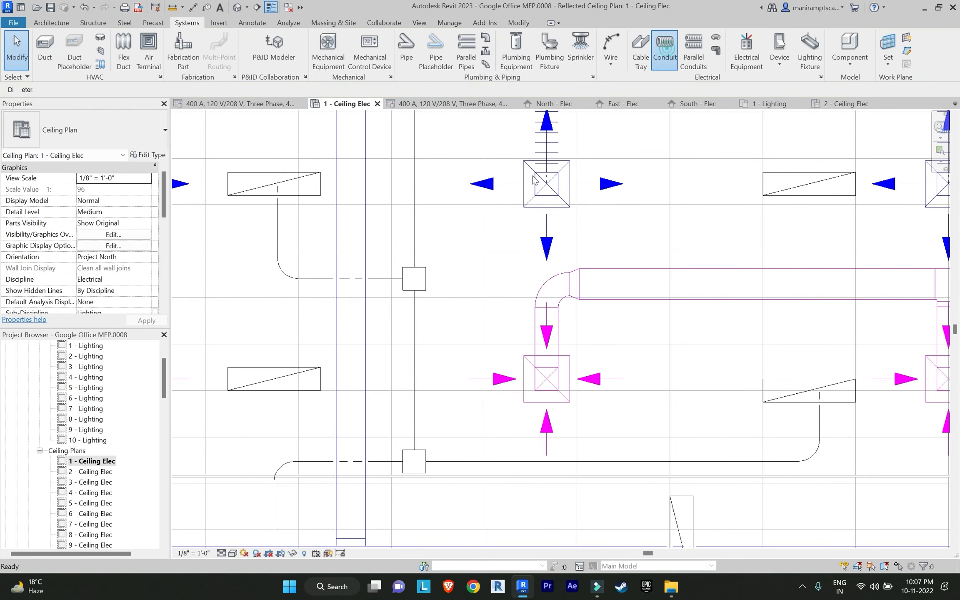
click(664, 49)
click(422, 278)
middle_drag(753, 268, 559, 282)
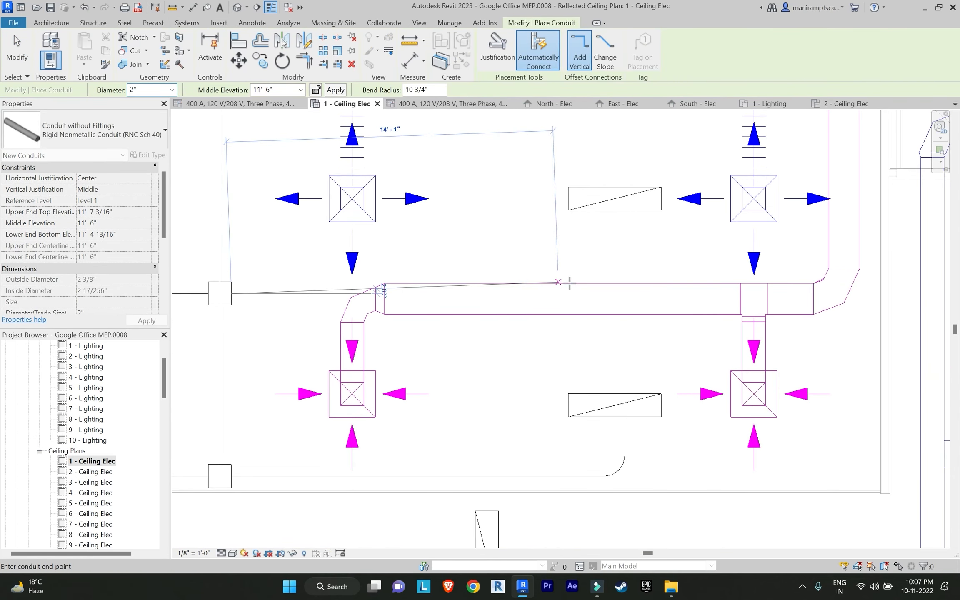
click(618, 294)
click(618, 205)
key(Escape)
key(Escape)
Nudge the middle-east light's horizontal conduit north so it clears the return duct
scroll(732, 325, down, 2)
click(459, 305)
key(Up)
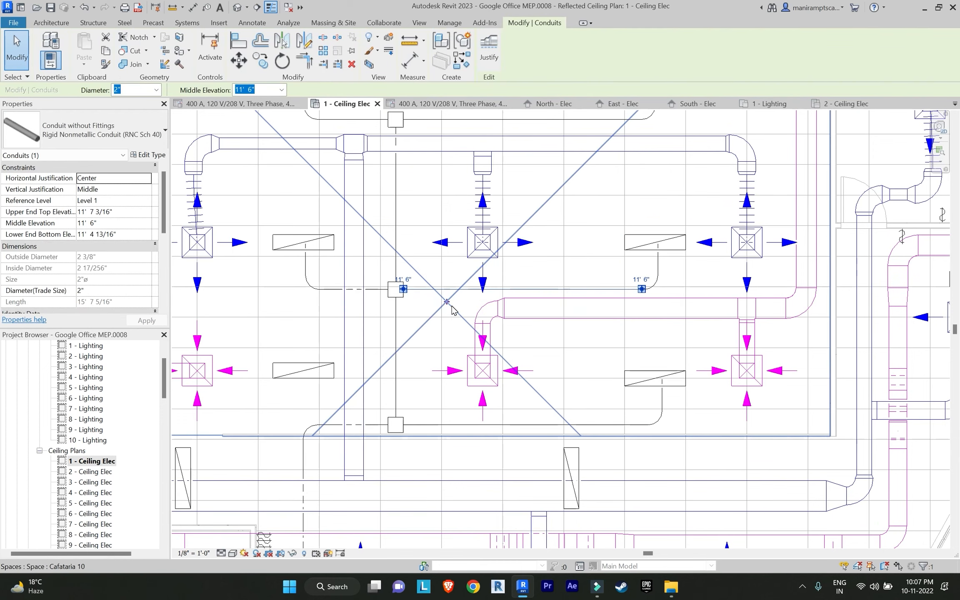
key(Escape)
Extend the panelboard's vertical conduit north into the southwest recessed light and the horizontal conduit west to join it with a junction box
scroll(333, 357, up, 2)
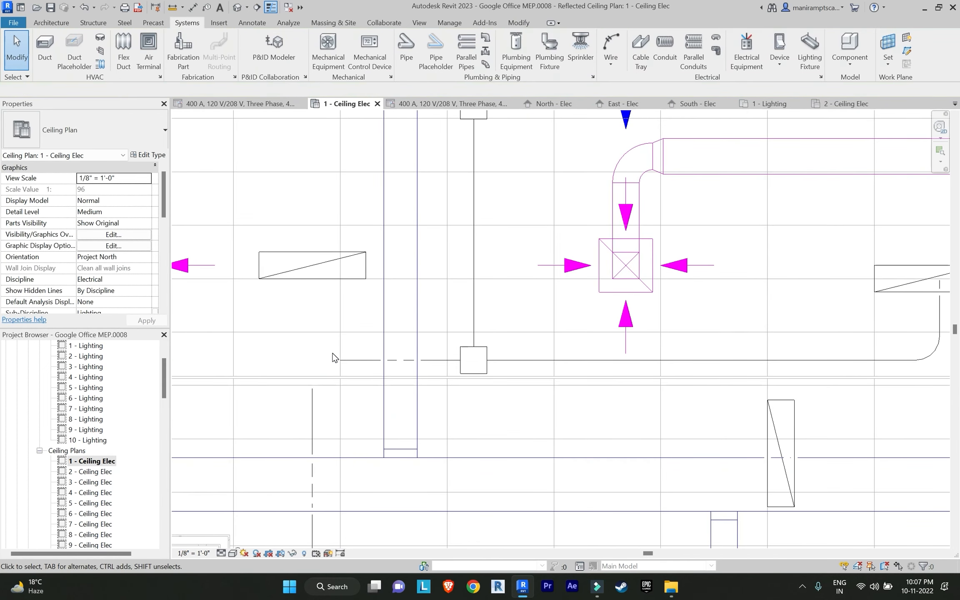
click(312, 397)
drag(312, 388, 313, 269)
click(353, 360)
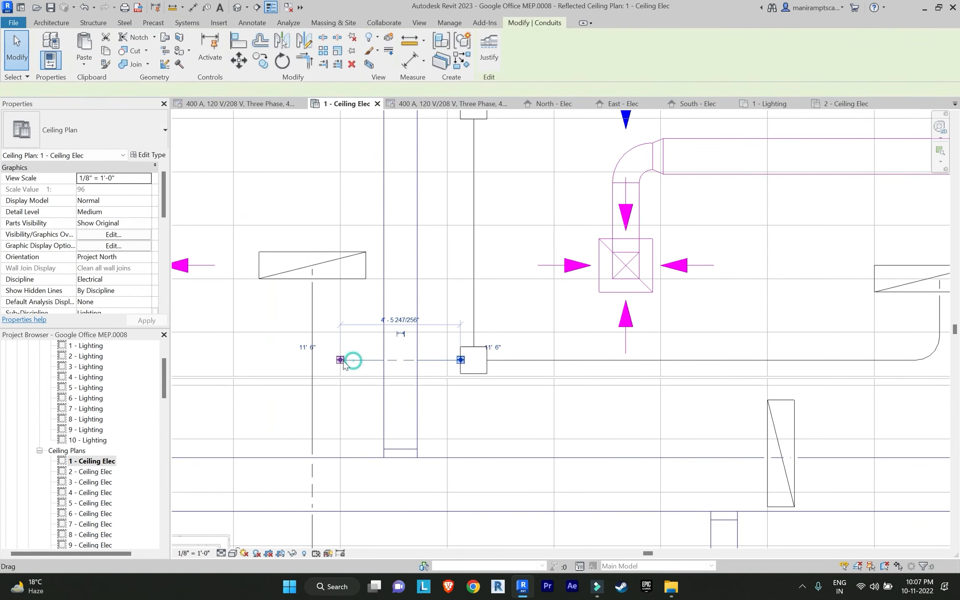
drag(340, 360, 288, 340)
key(Escape)
Open the West - Elec elevation
scroll(288, 338, down, 3)
middle_drag(293, 336, 436, 294)
middle_drag(375, 335, 594, 325)
scroll(443, 320, up, 1)
scroll(625, 353, up, 3)
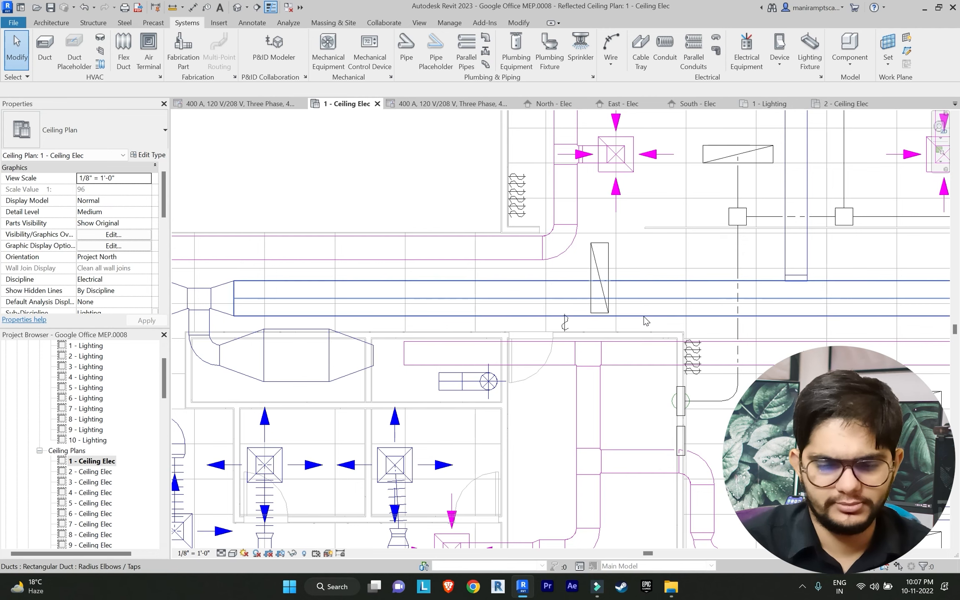
scroll(82, 466, down, 5)
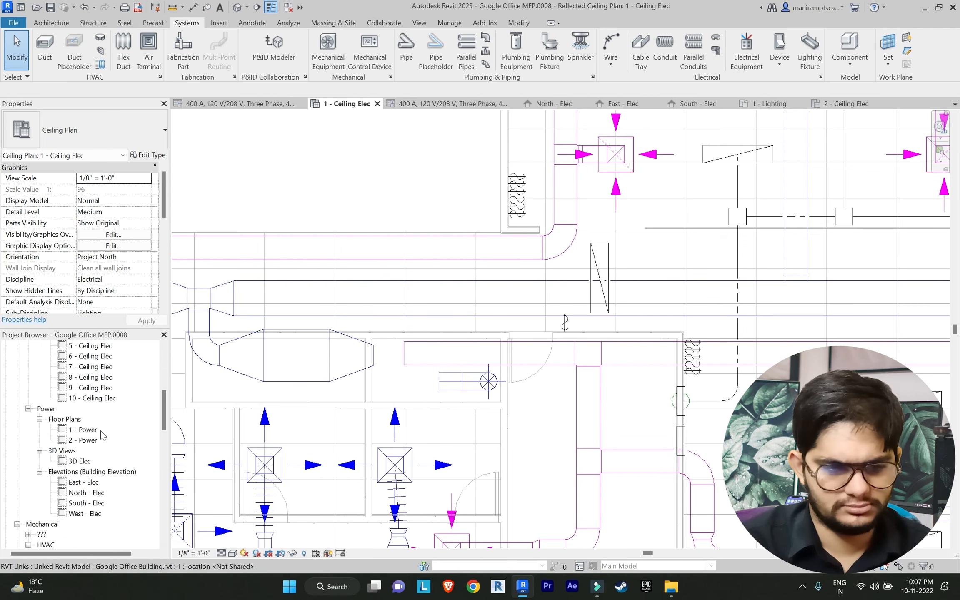
scroll(537, 361, down, 6)
scroll(538, 361, down, 3)
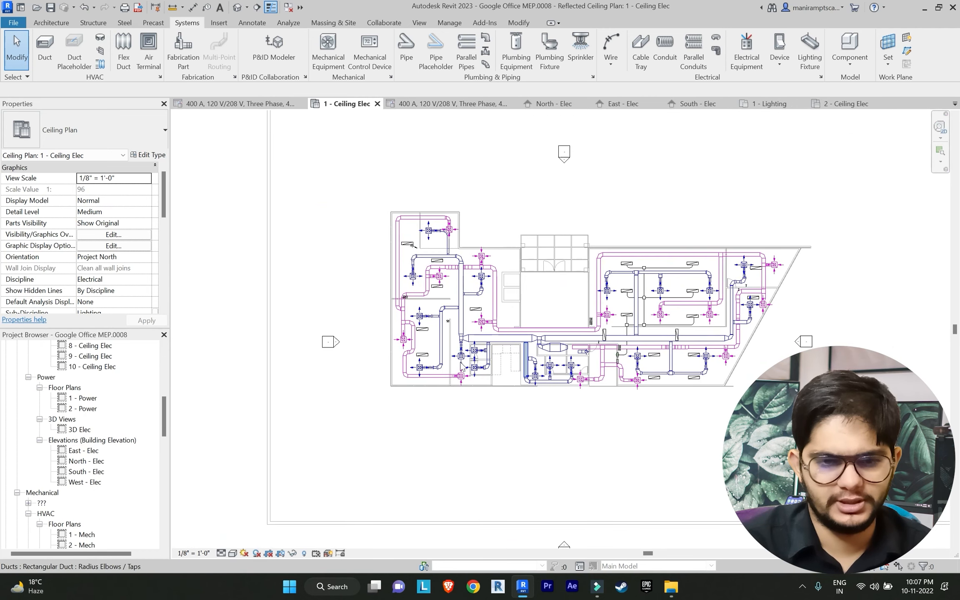
scroll(307, 333, down, 2)
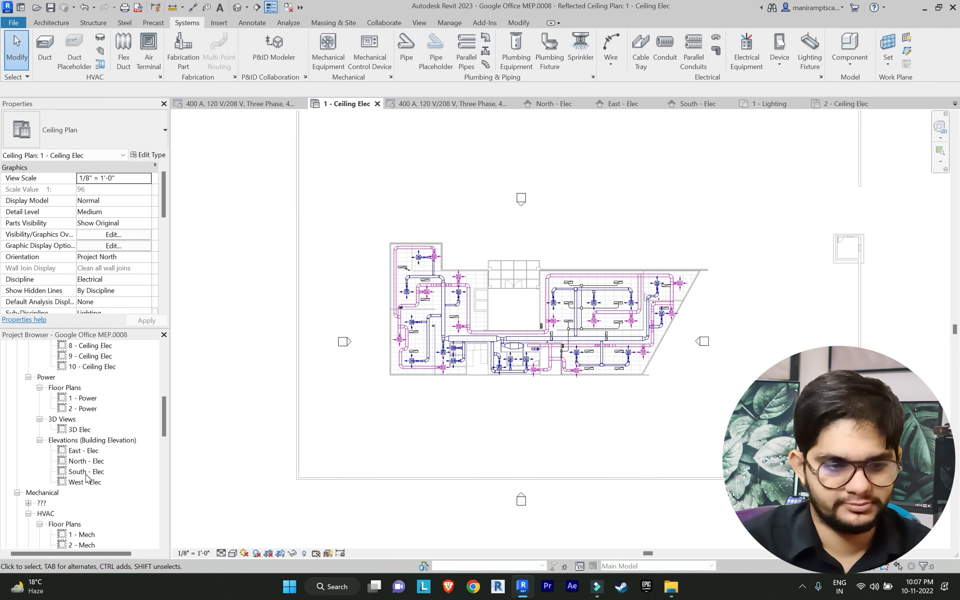
double_click(86, 482)
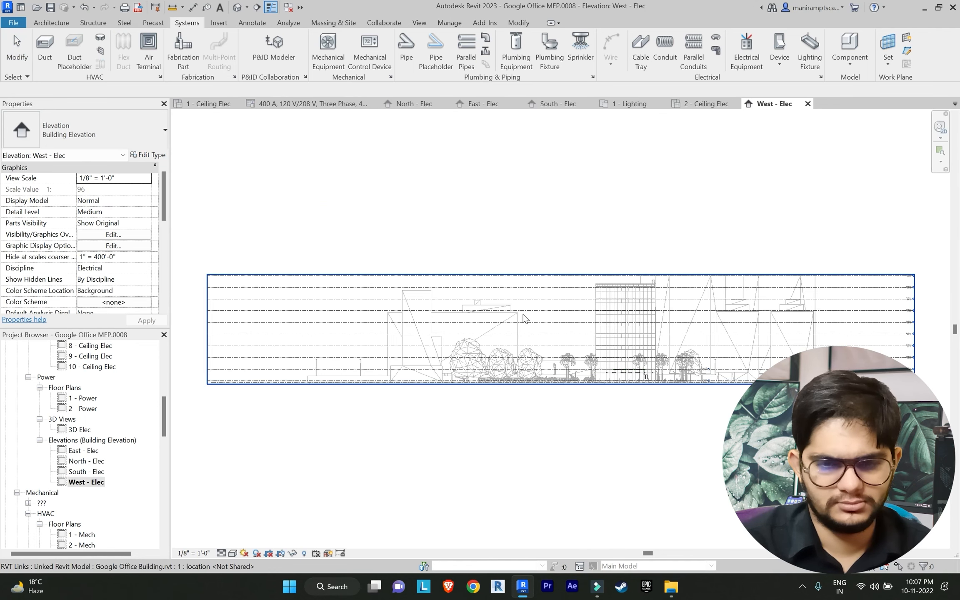
Start another 2" conduit from the top of the northern 400 A panelboard
scroll(620, 370, up, 10)
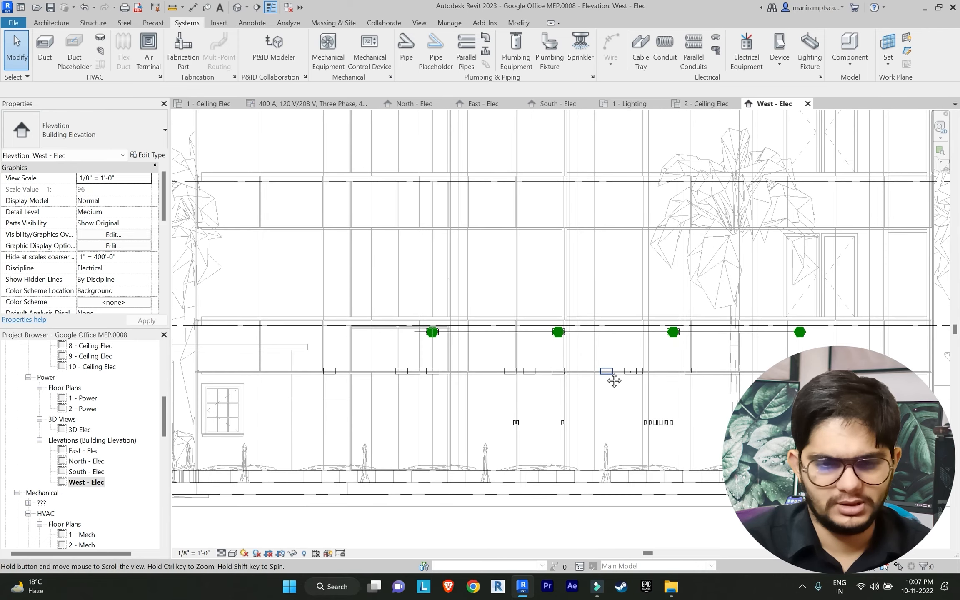
middle_drag(611, 379, 442, 314)
scroll(634, 335, up, 5)
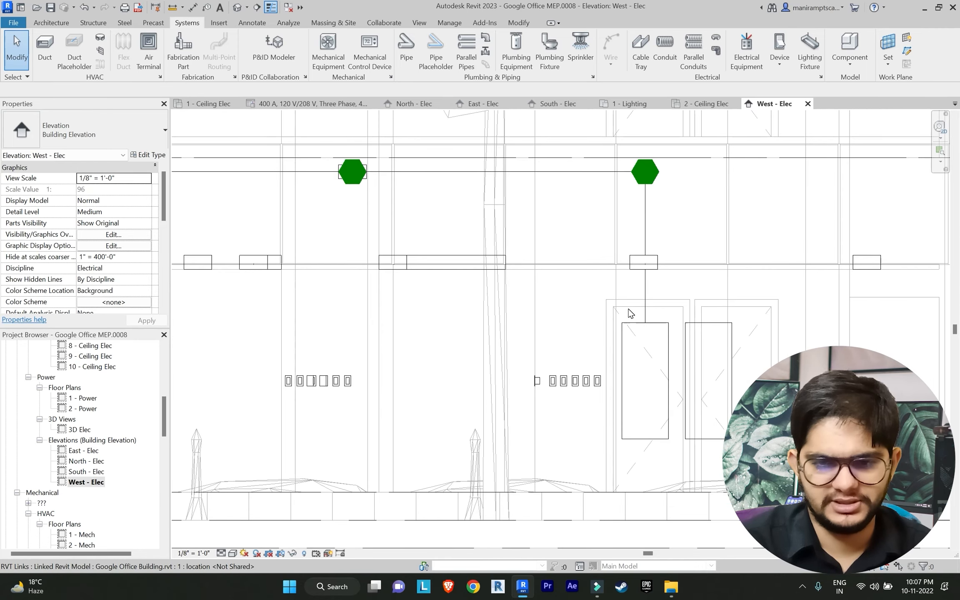
middle_drag(622, 331, 589, 377)
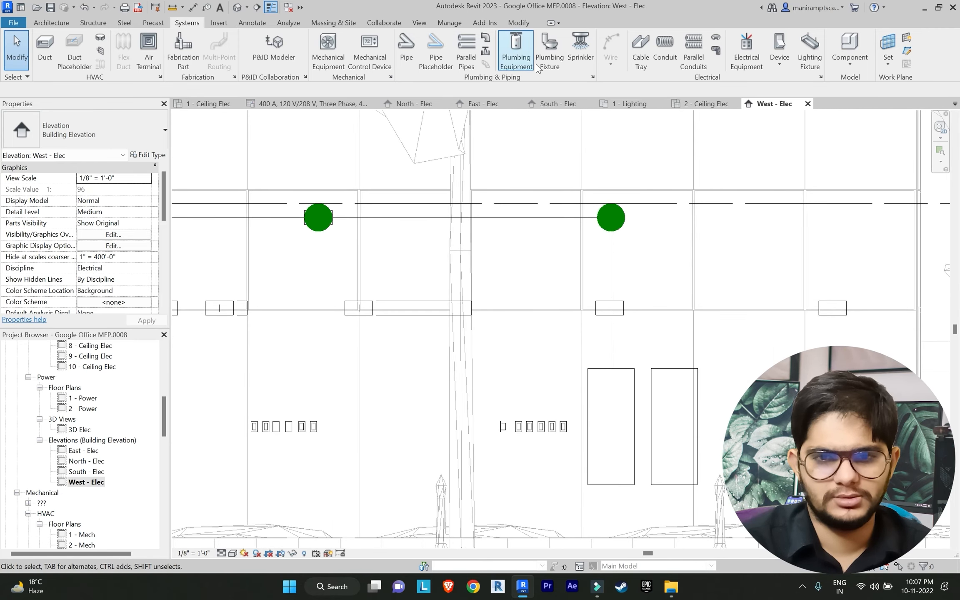
key(c)
key(n)
scroll(614, 354, up, 3)
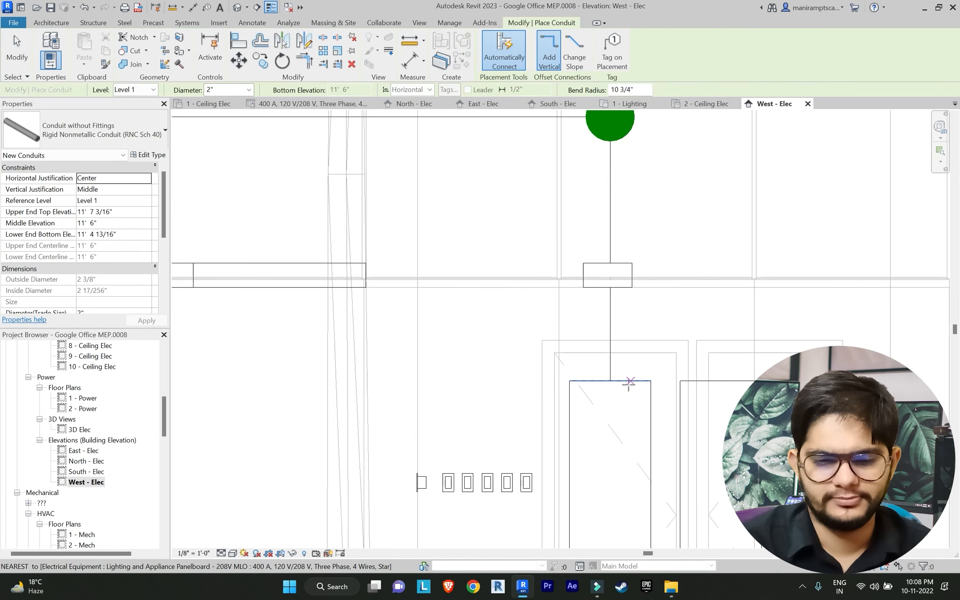
Draw a vertical 2" conduit from a surface connection on the panelboard's top face up to about 11' 11" elevation
scroll(633, 380, down, 3)
scroll(603, 397, up, 4)
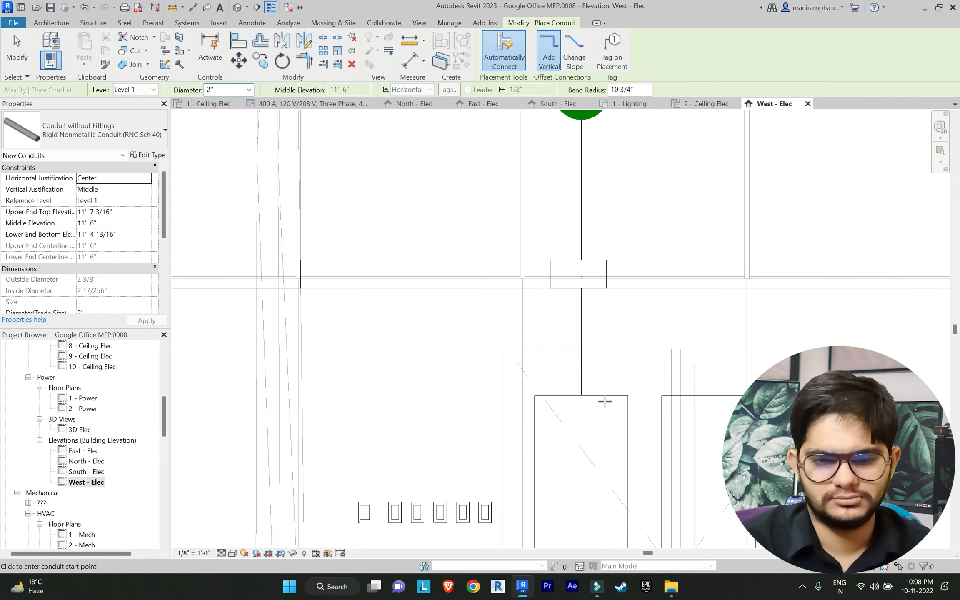
click(605, 396)
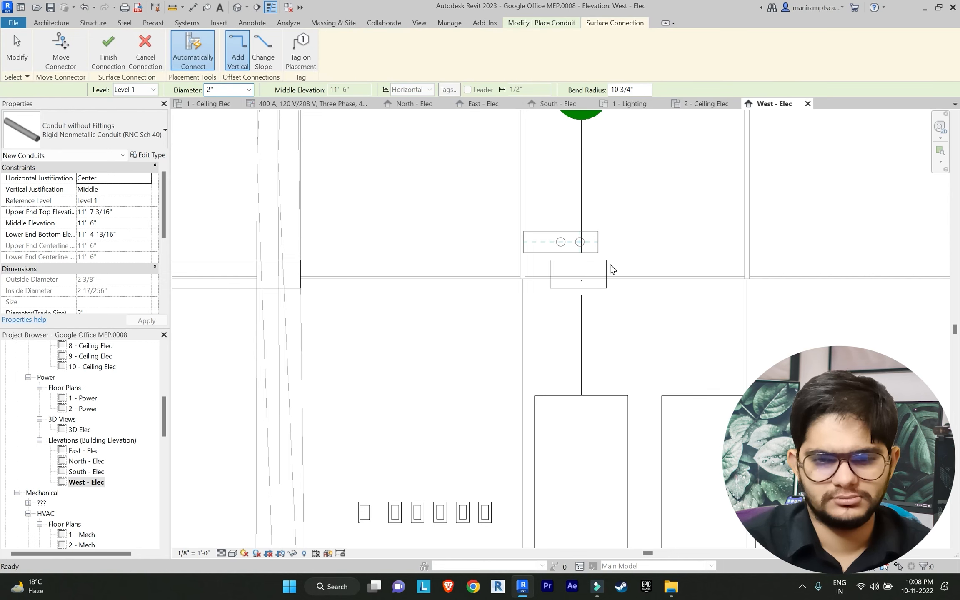
click(115, 61)
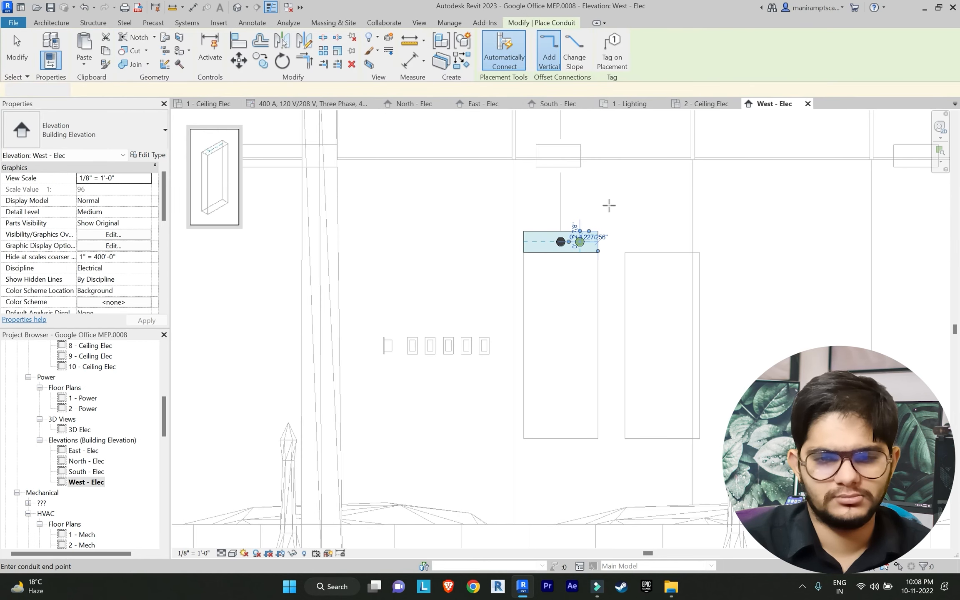
scroll(608, 202, up, 5)
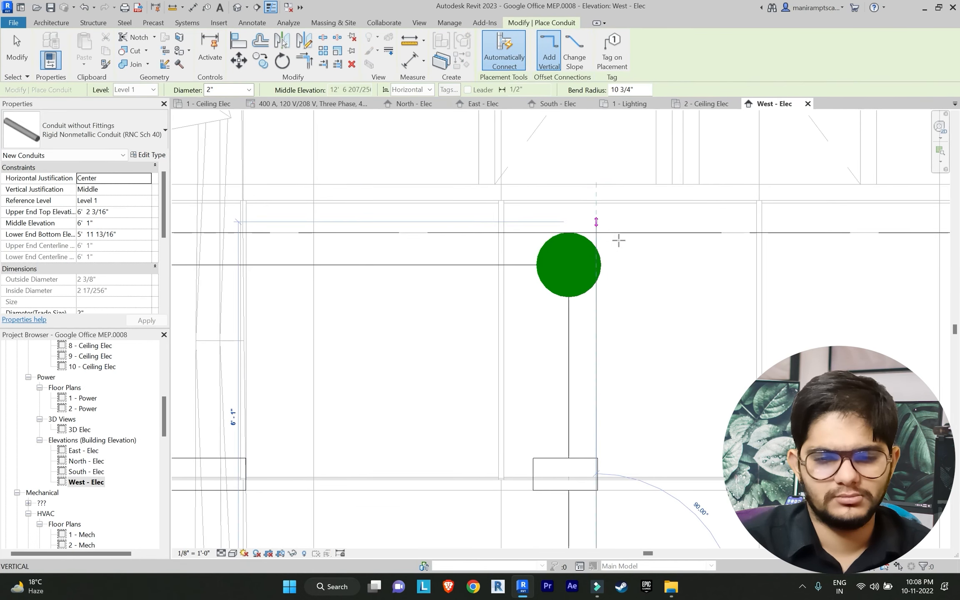
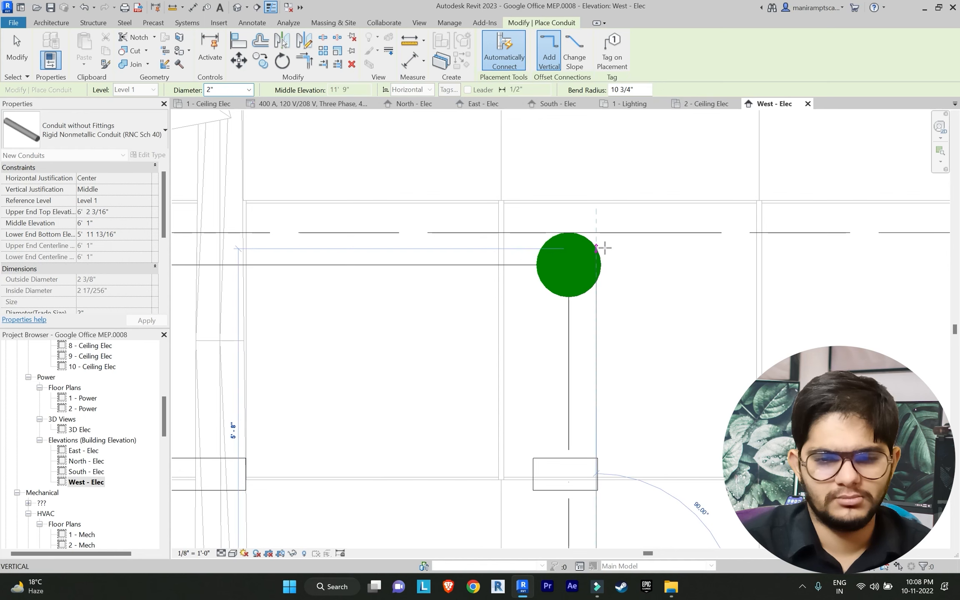
click(601, 238)
key(Escape)
key(Escape)
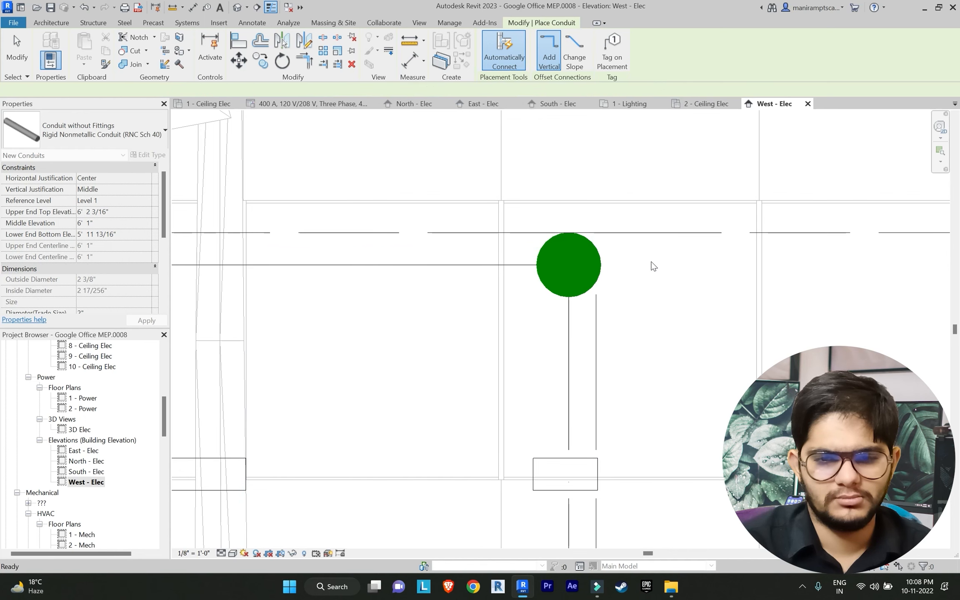
Open the 1 - Ceiling Elec reflected ceiling plan at the two wall-mounted panelboards
scroll(596, 300, down, 2)
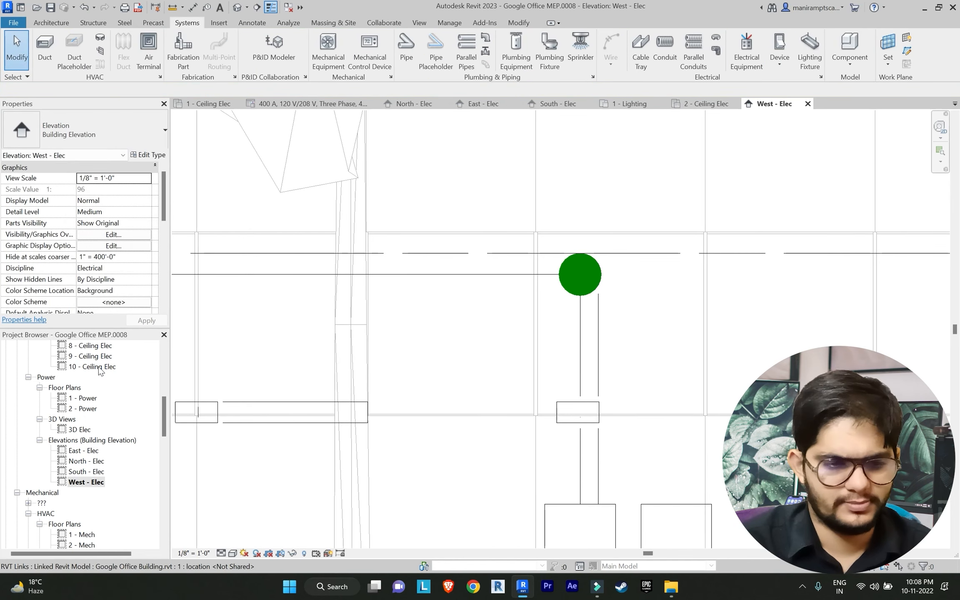
scroll(88, 441, up, 4)
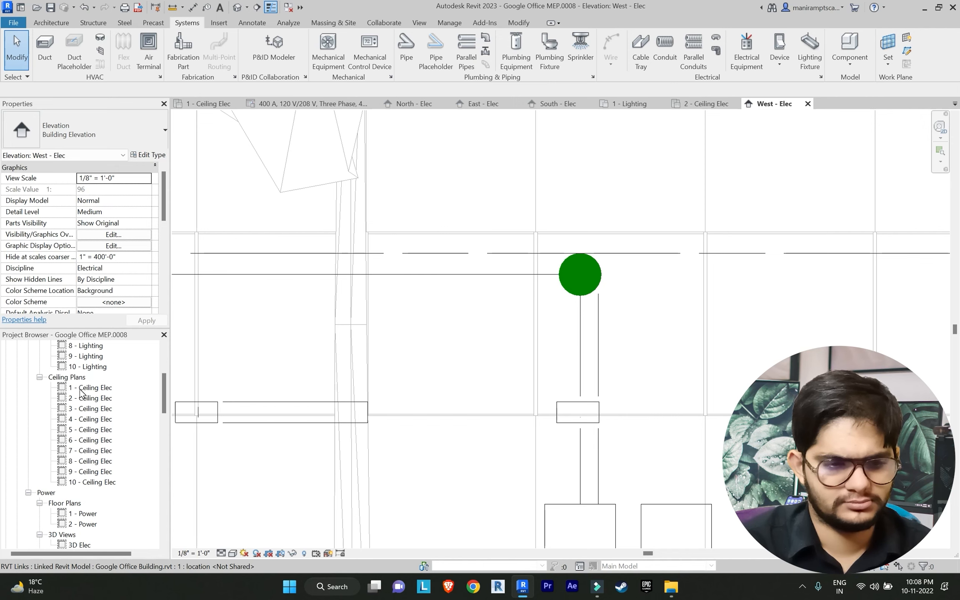
double_click(84, 388)
scroll(491, 344, up, 5)
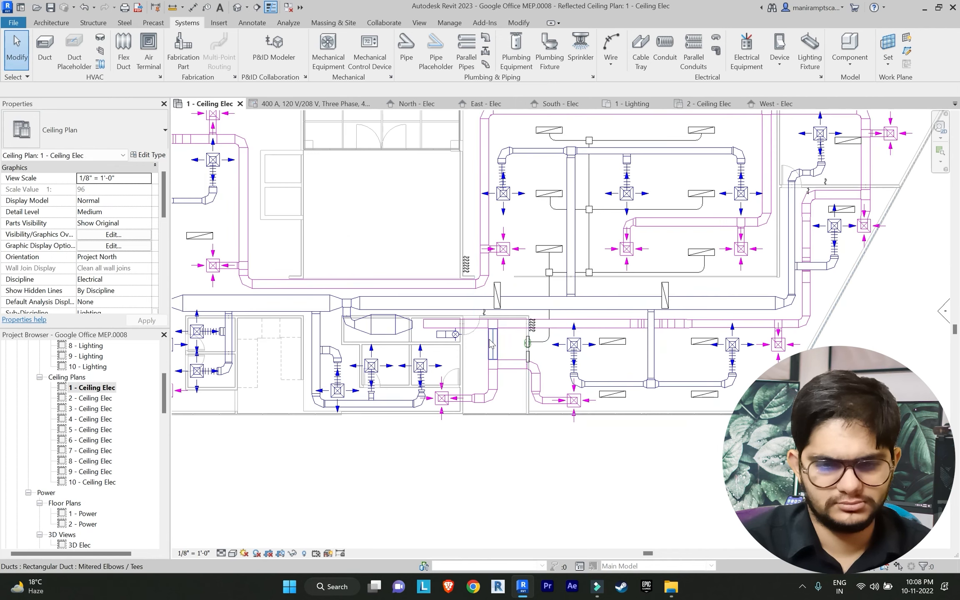
scroll(492, 344, up, 6)
middle_drag(576, 351, 394, 319)
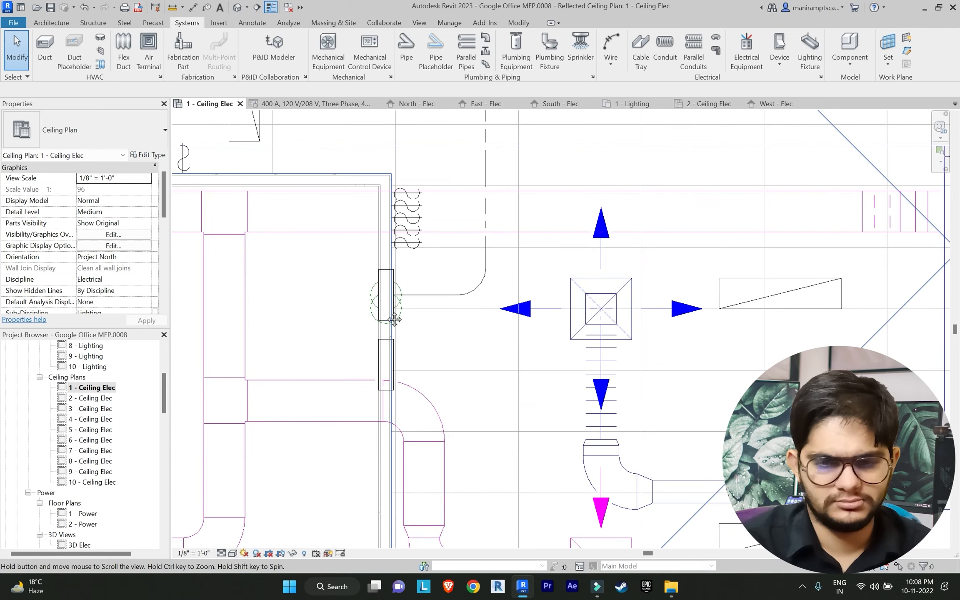
scroll(394, 319, down, 5)
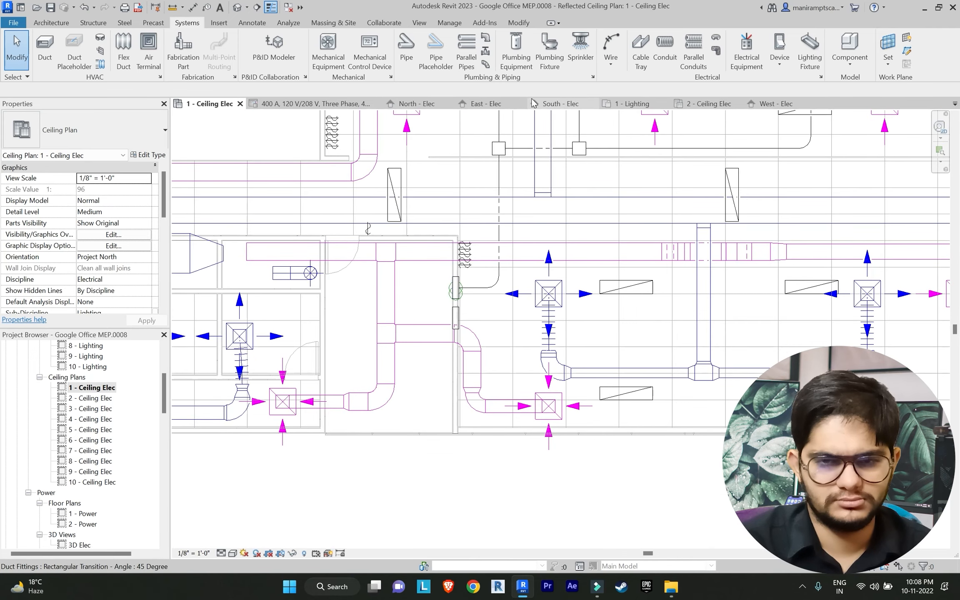
click(675, 57)
scroll(463, 306, up, 6)
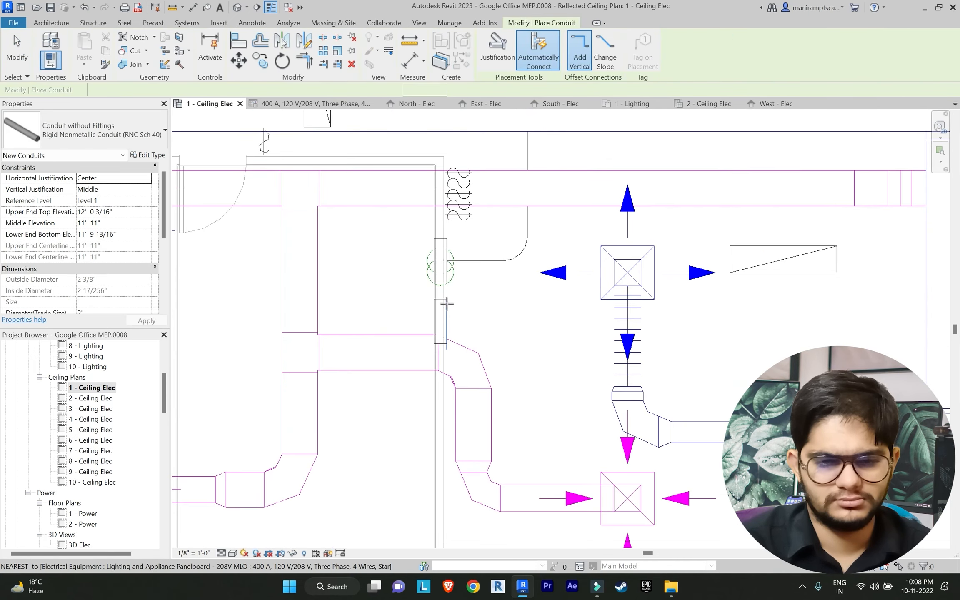
key(Escape)
key(Escape)
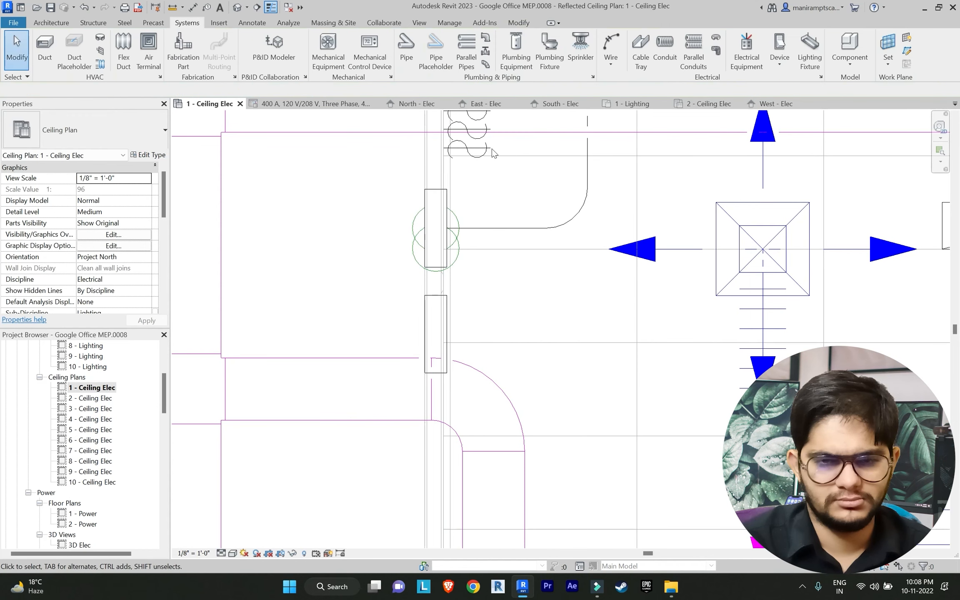
Look at the model in the default 3D view and return to the 1 - Ceiling Elec plan
click(419, 23)
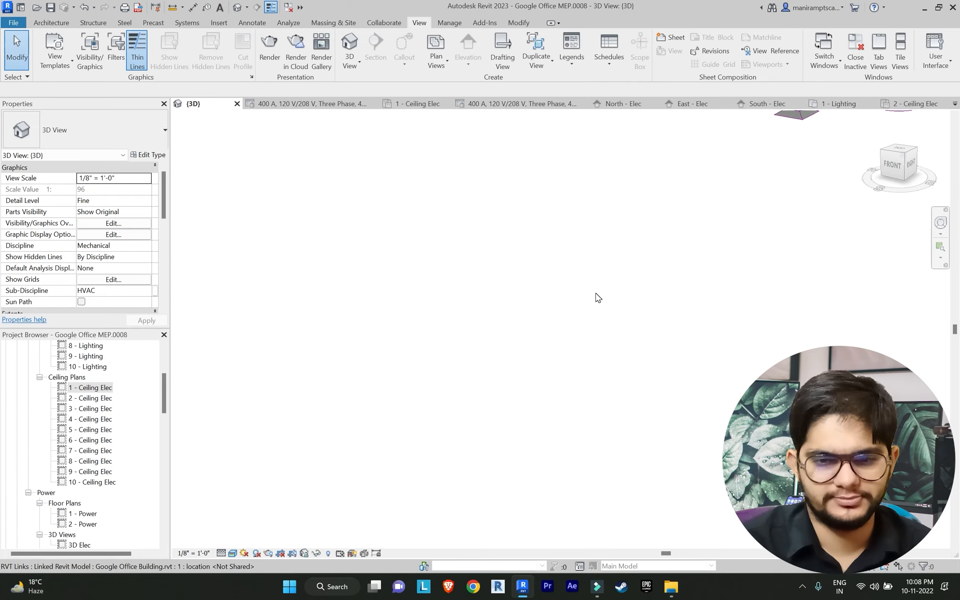
scroll(596, 293, down, 5)
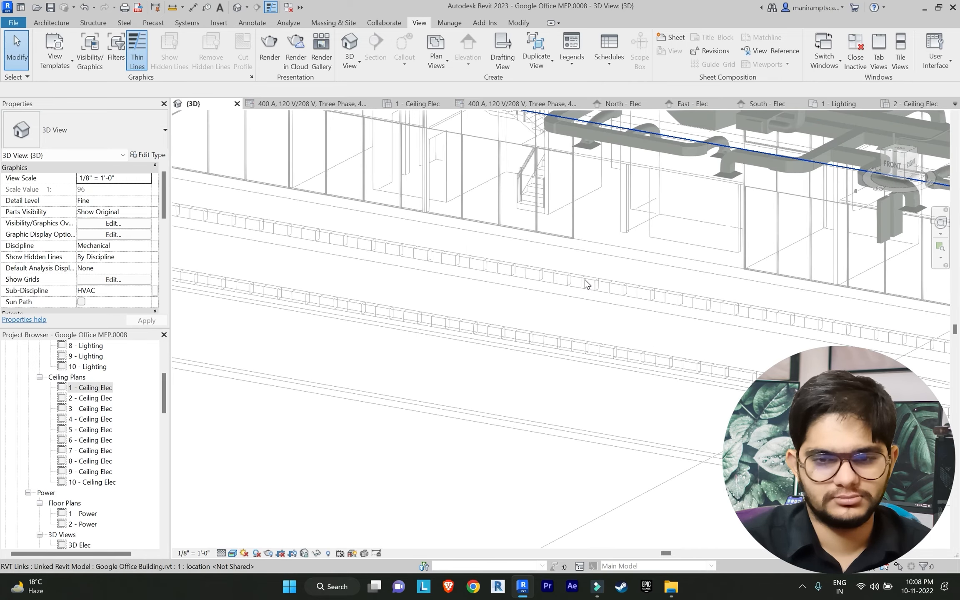
mouse_move(584, 280)
middle_down()
mouse_move(527, 342)
mouse_move(584, 293)
middle_up()
click(418, 103)
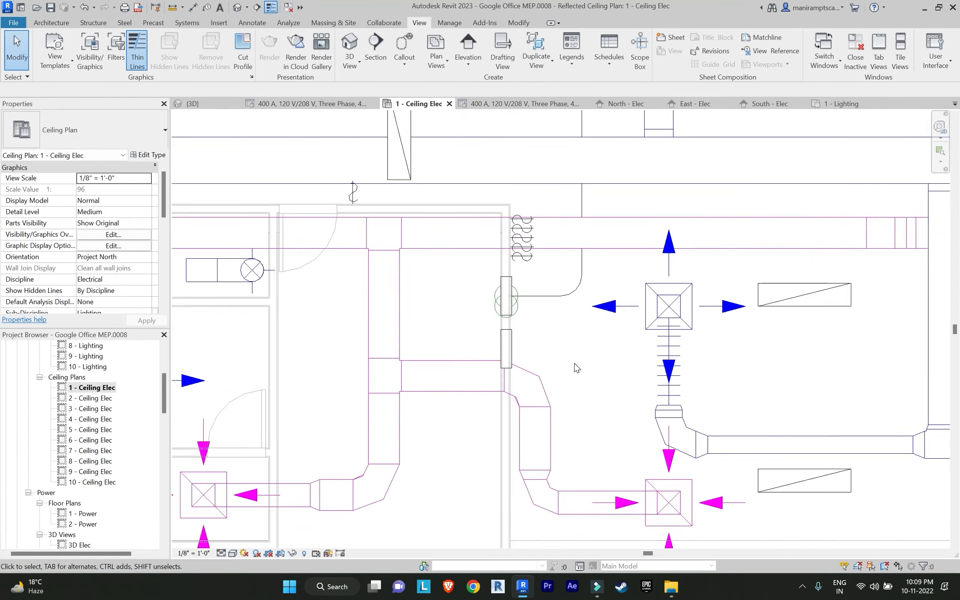
click(187, 22)
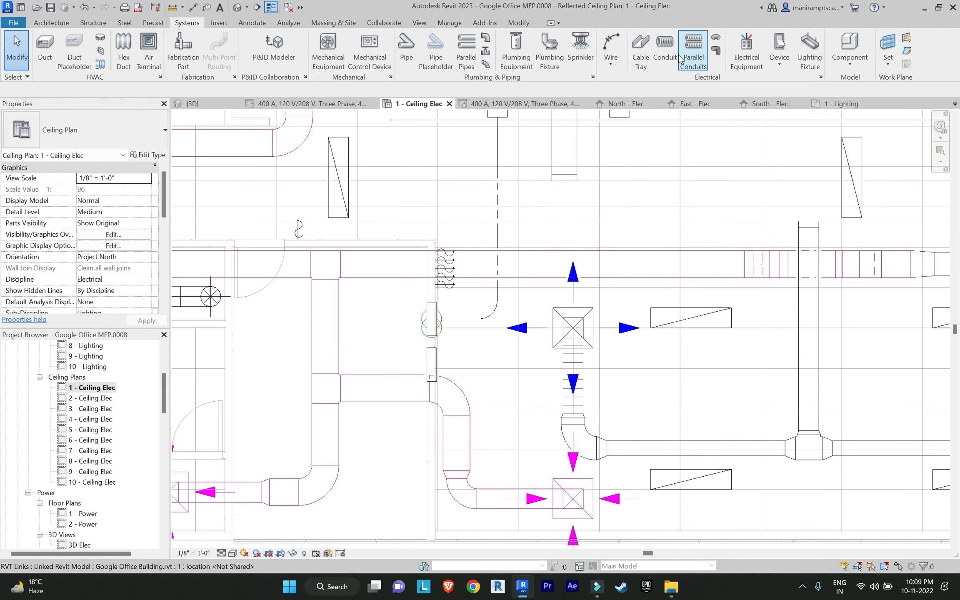
click(694, 50)
scroll(442, 323, up, 5)
scroll(521, 332, down, 2)
middle_drag(528, 329, 434, 330)
scroll(433, 328, down, 3)
key(Escape)
key(Escape)
scroll(446, 323, down, 4)
key(Tab)
key(Tab)
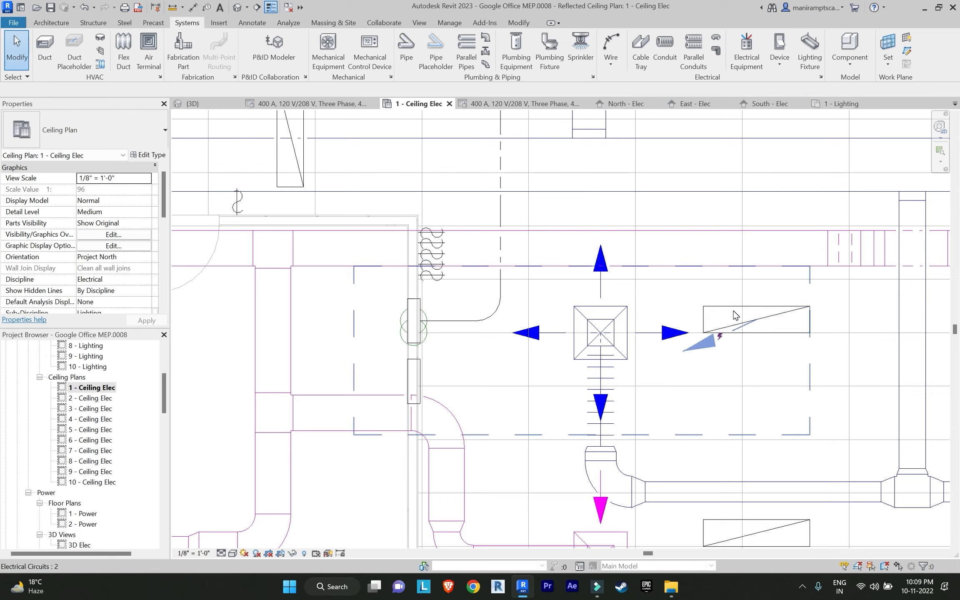
Draw a short horizontal 2" conduit at 11' 11" middle elevation from the upper panelboard's vertical conduit into the room behind the wall
scroll(718, 310, down, 2)
middle_drag(518, 310, 550, 321)
click(665, 50)
scroll(553, 321, up, 3)
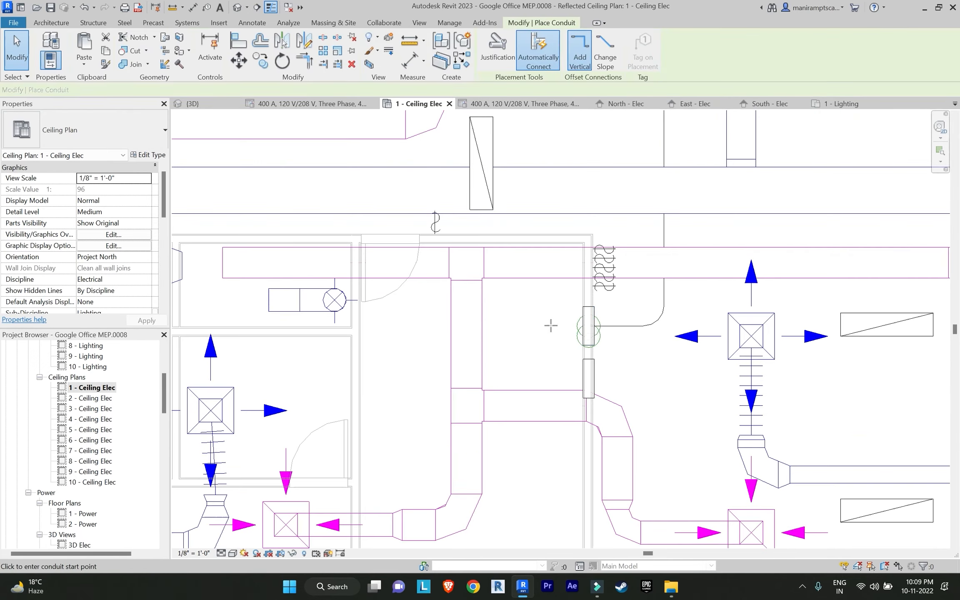
scroll(653, 349, up, 5)
click(610, 349)
scroll(662, 328, down, 6)
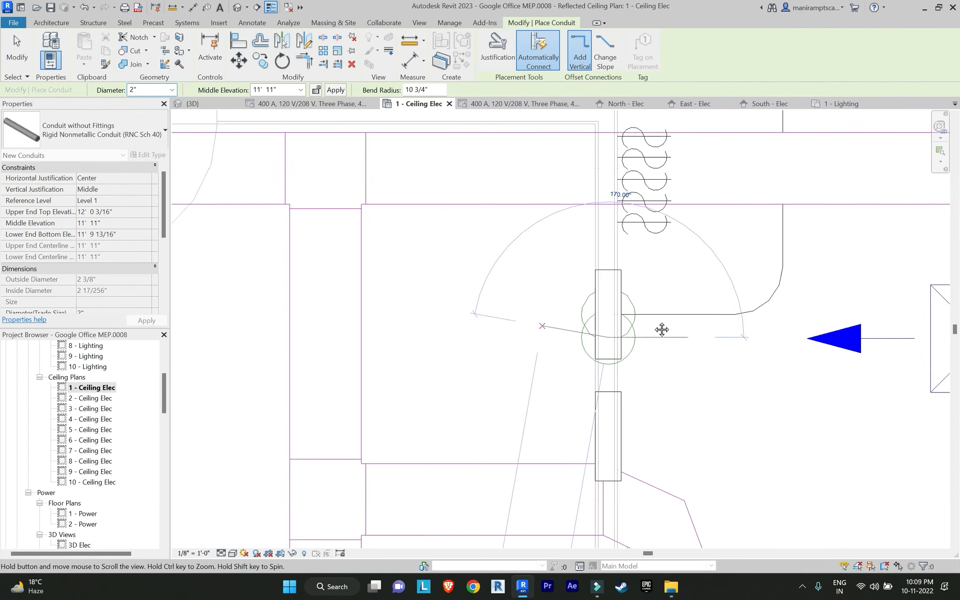
click(599, 320)
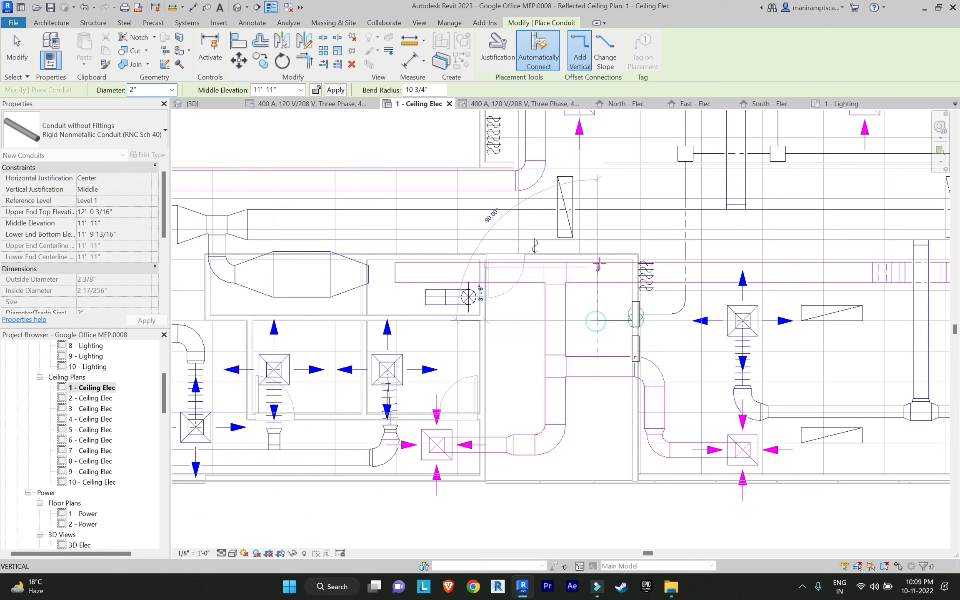
key(Escape)
key(Escape)
click(608, 320)
key(Escape)
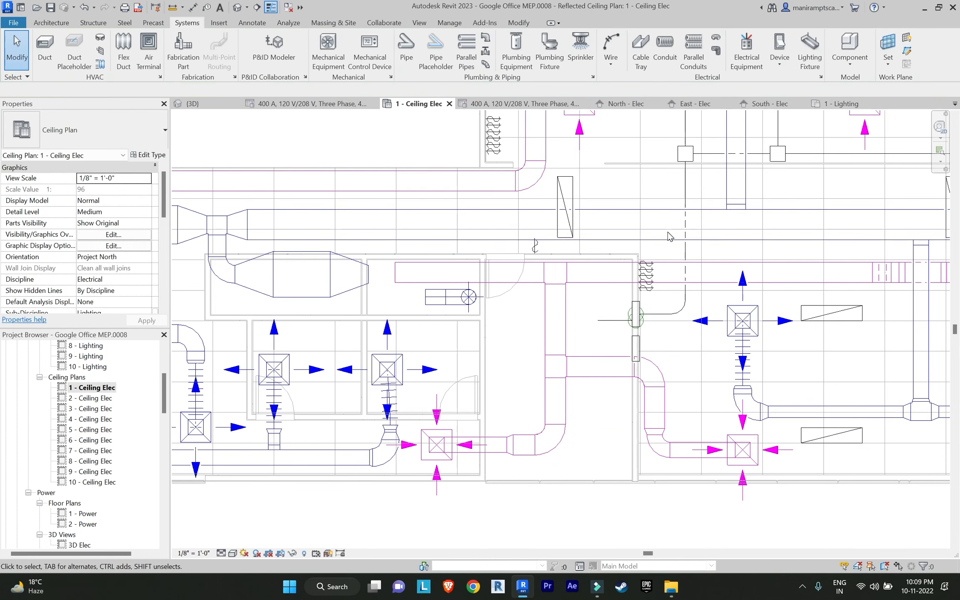
Check the middle elevations of the existing lighting conduit and the new short conduit at the panelboard
click(685, 250)
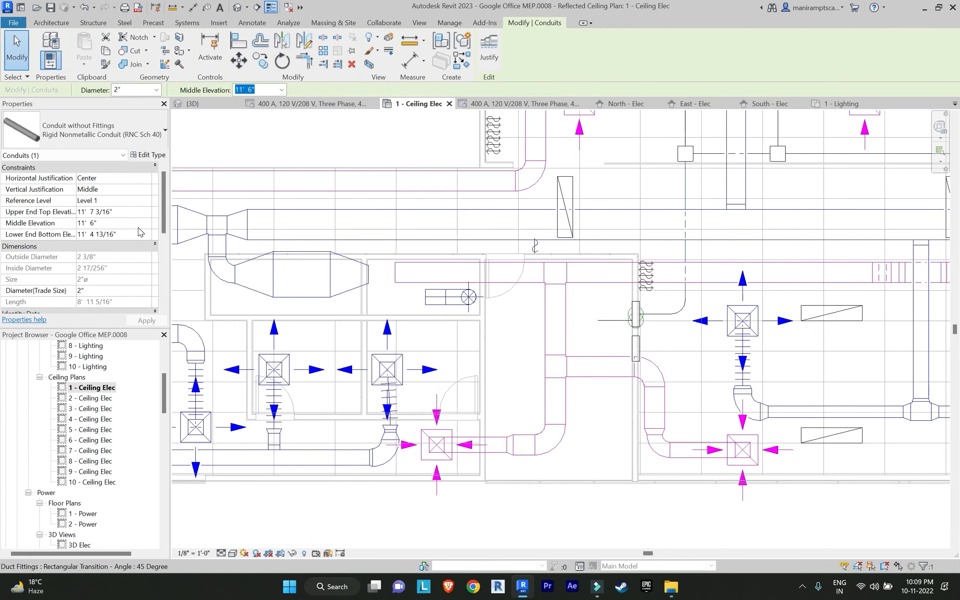
key(Escape)
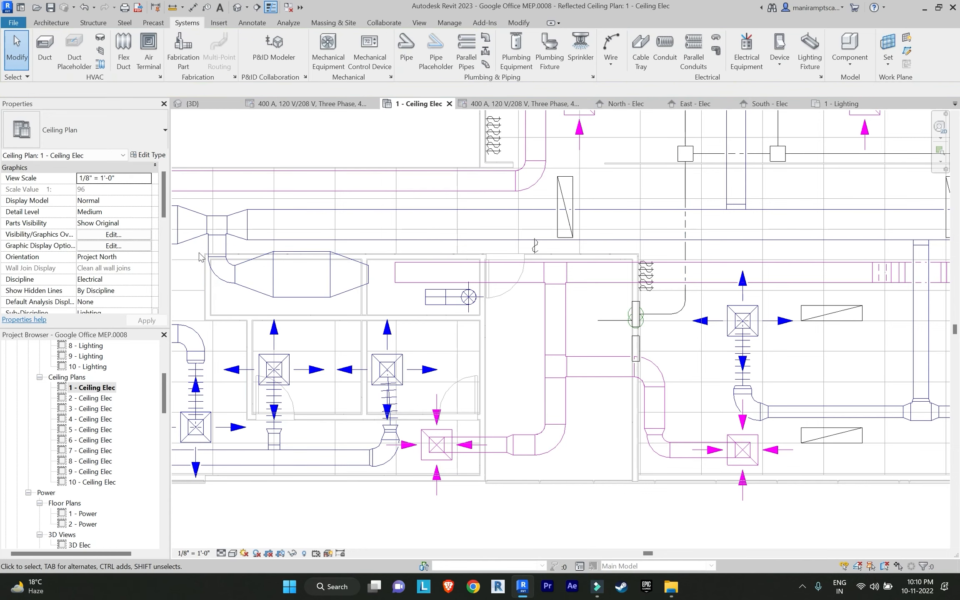
click(613, 319)
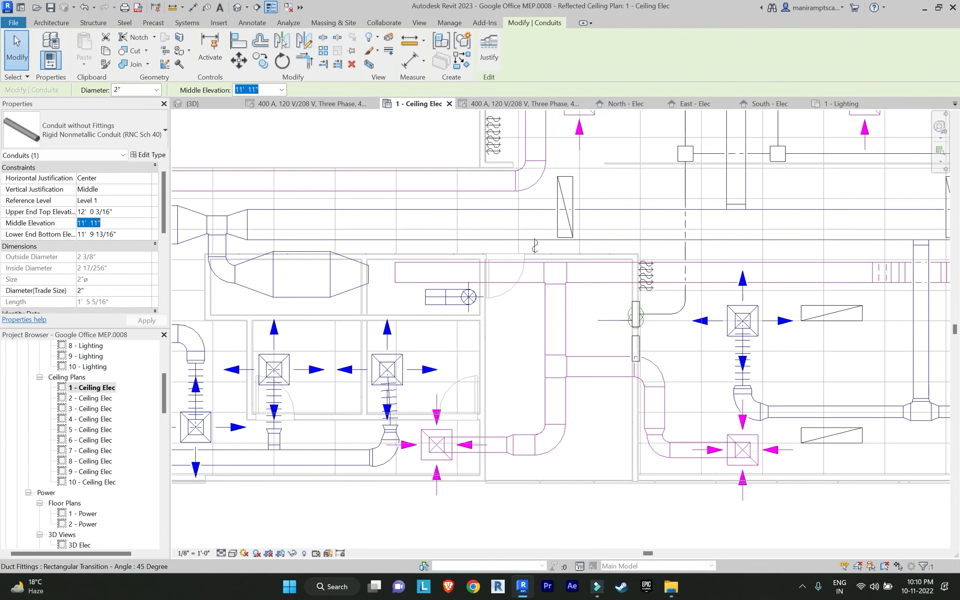
scroll(433, 330, down, 3)
click(437, 331)
scroll(541, 306, up, 3)
scroll(469, 332, down, 3)
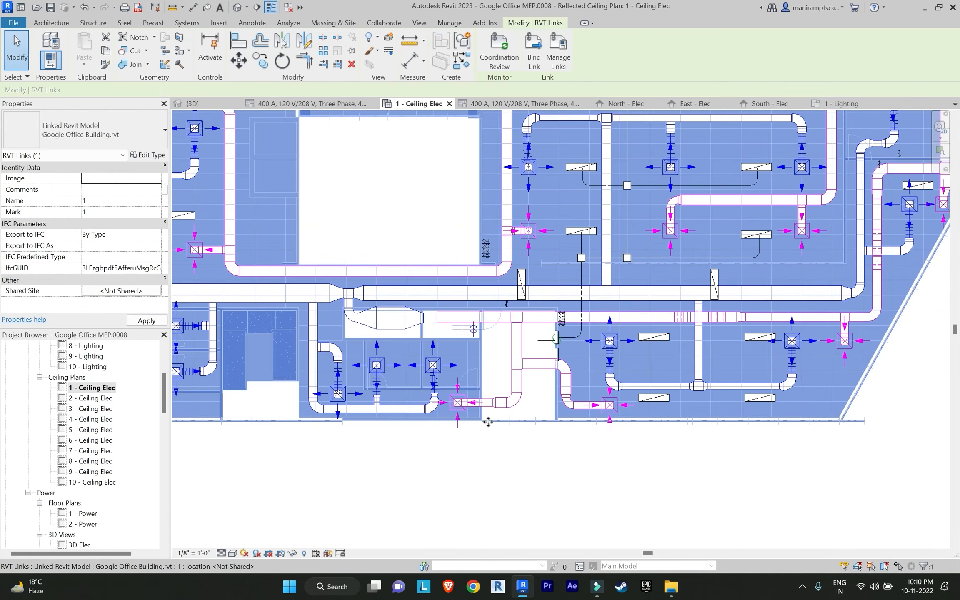
middle_drag(500, 397, 526, 417)
key(Escape)
scroll(523, 300, up, 3)
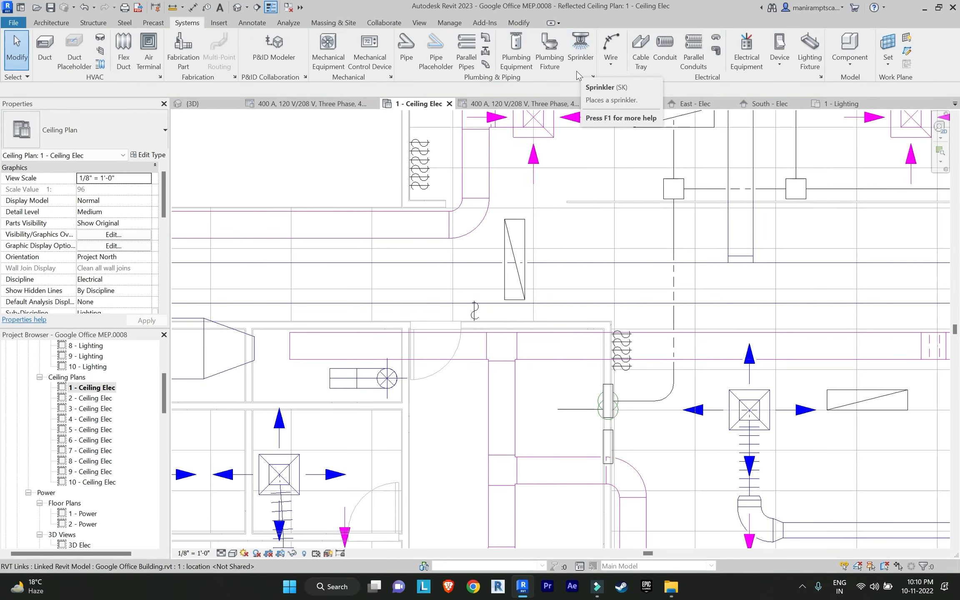
scroll(583, 175, down, 1)
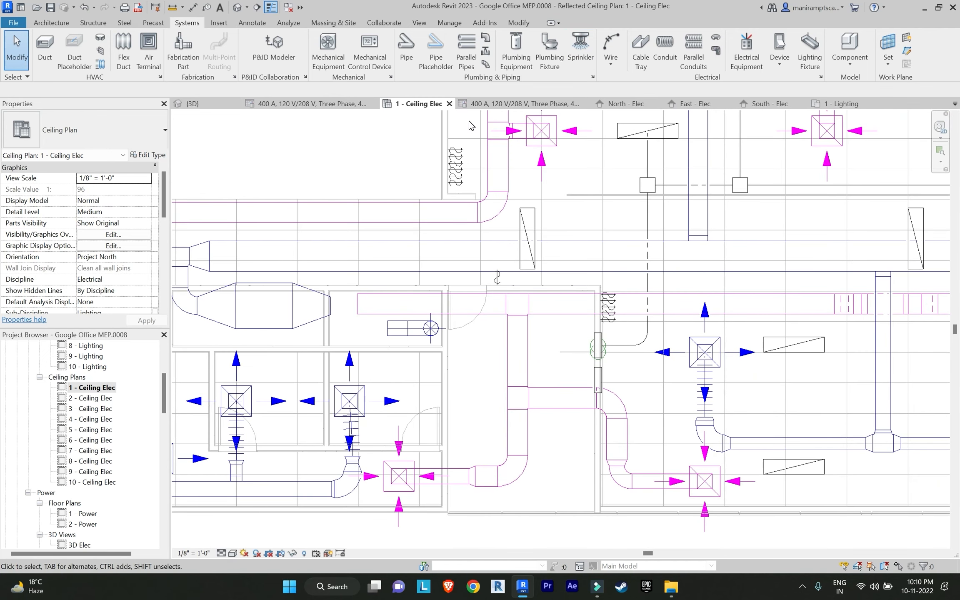
scroll(506, 236, down, 2)
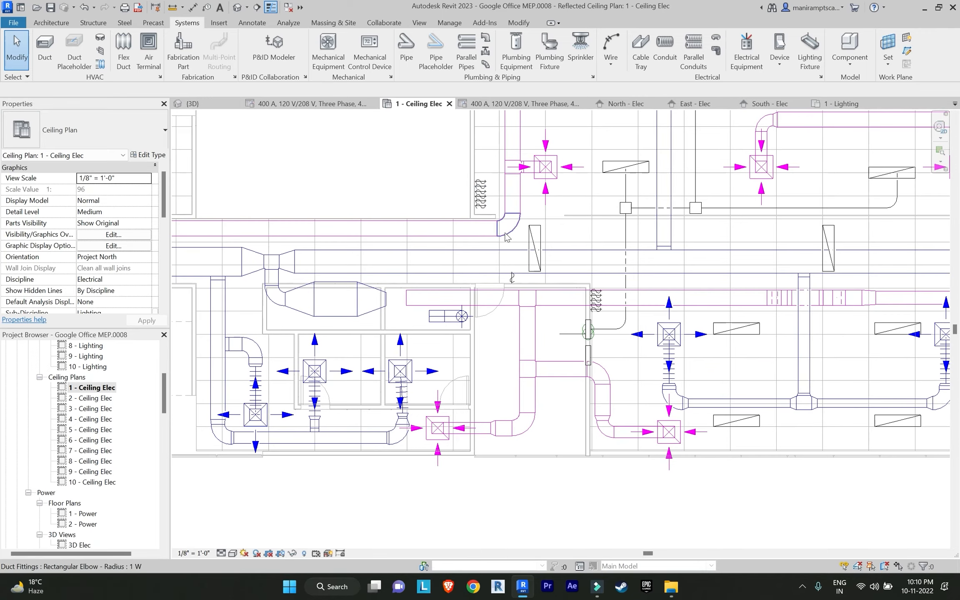
Extend the short 2" conduit straight west at 11' 11" elevation to a corner just beside the small supply duct elbow
click(664, 51)
scroll(558, 335, up, 3)
click(567, 333)
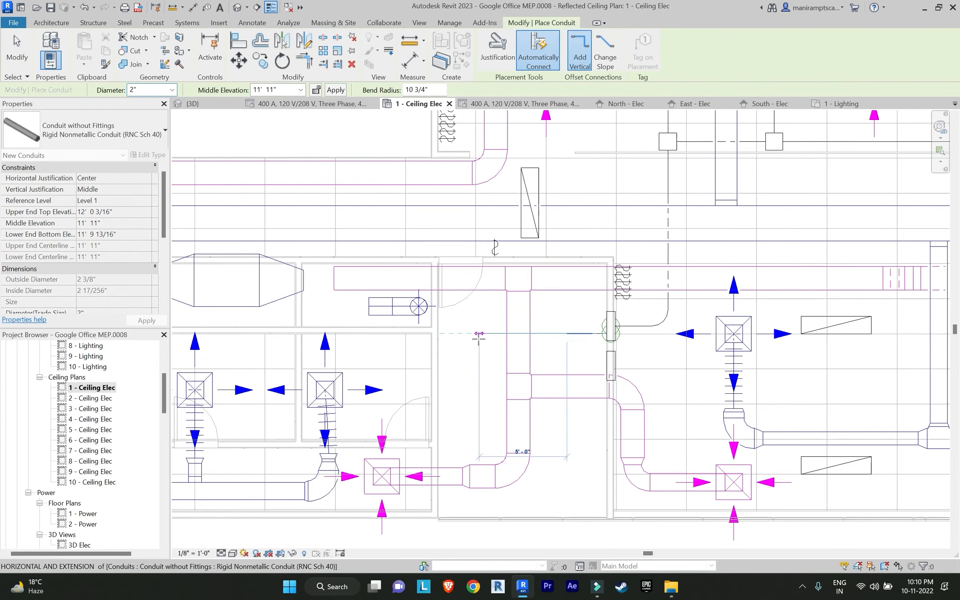
scroll(483, 335, down, 2)
middle_drag(484, 336, 619, 342)
scroll(619, 342, down, 3)
middle_drag(496, 349, 602, 352)
scroll(602, 352, up, 2)
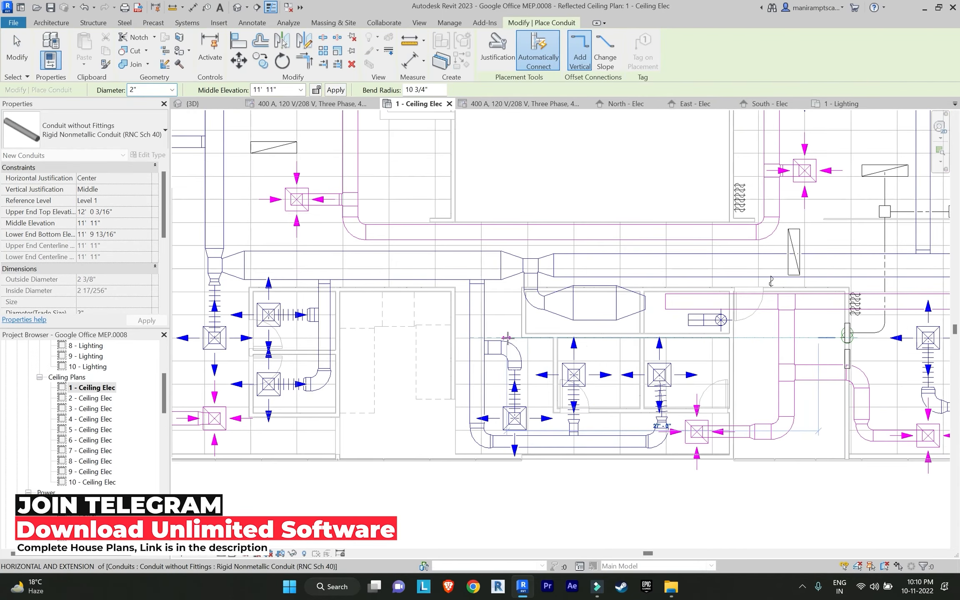
click(521, 335)
Turn the conduit north past the main supply duct, and run it west alongside the duct for about 17' 6"
scroll(522, 280, up, 2)
click(523, 234)
scroll(266, 235, down, 3)
middle_drag(267, 235, 526, 283)
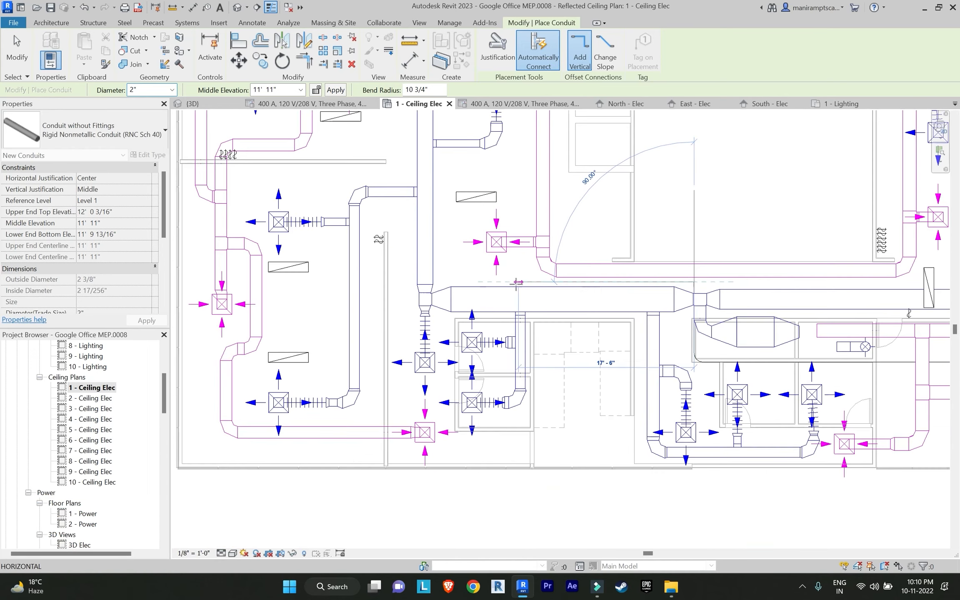
click(518, 281)
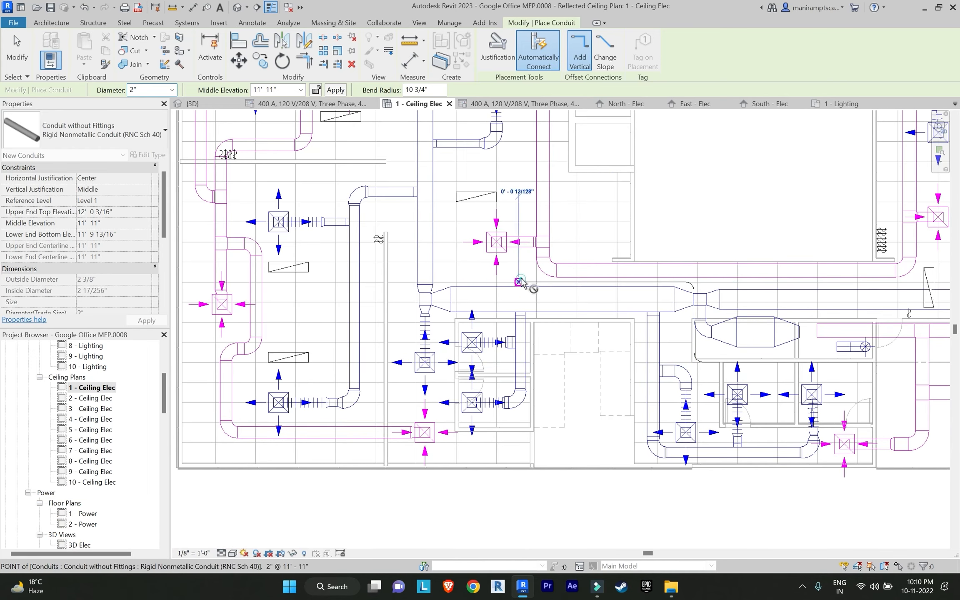
Continue the 2" conduit north, west across the main supply duct, then south and west into the light fixture above the corridor wall
scroll(519, 232, up, 3)
scroll(503, 184, down, 3)
middle_drag(503, 183, 501, 360)
scroll(501, 359, down, 1)
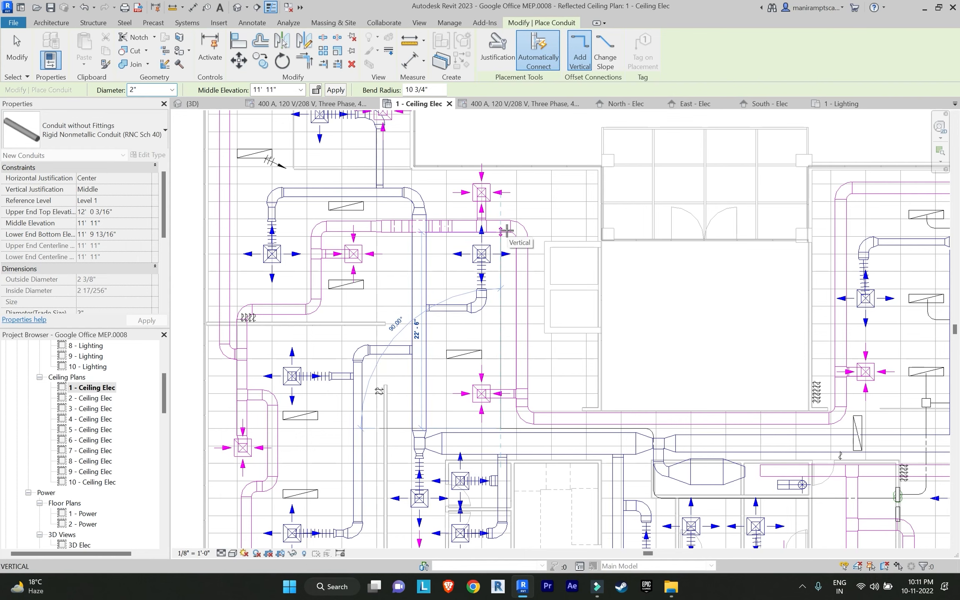
scroll(368, 279, up, 4)
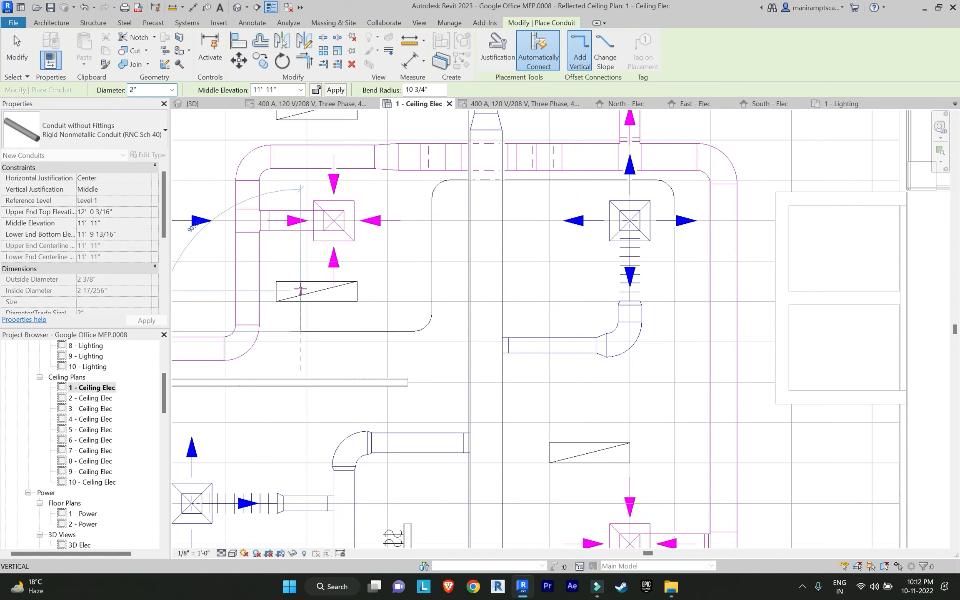
key(Escape)
key(Escape)
scroll(273, 306, up, 3)
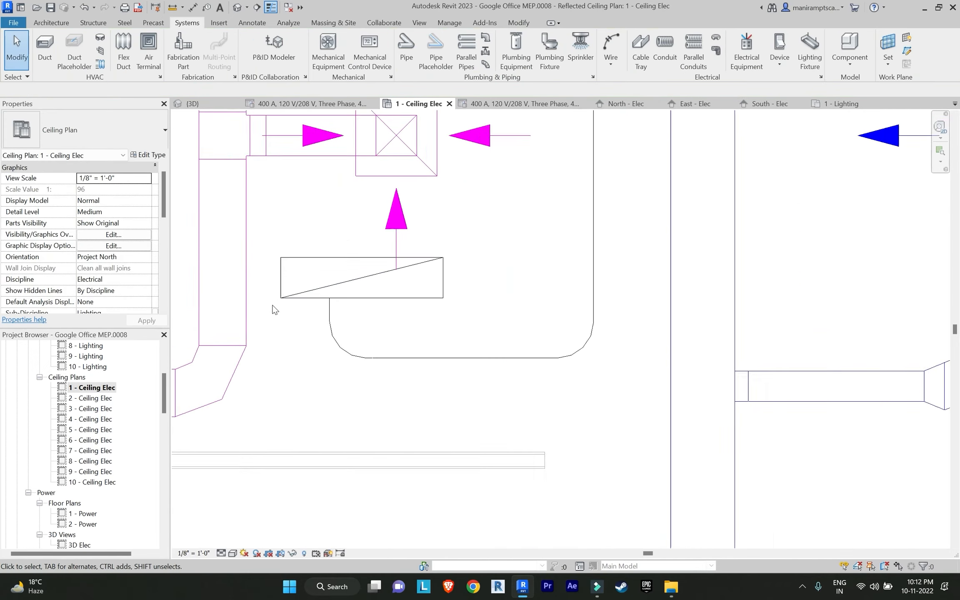
click(345, 308)
scroll(469, 315, down, 2)
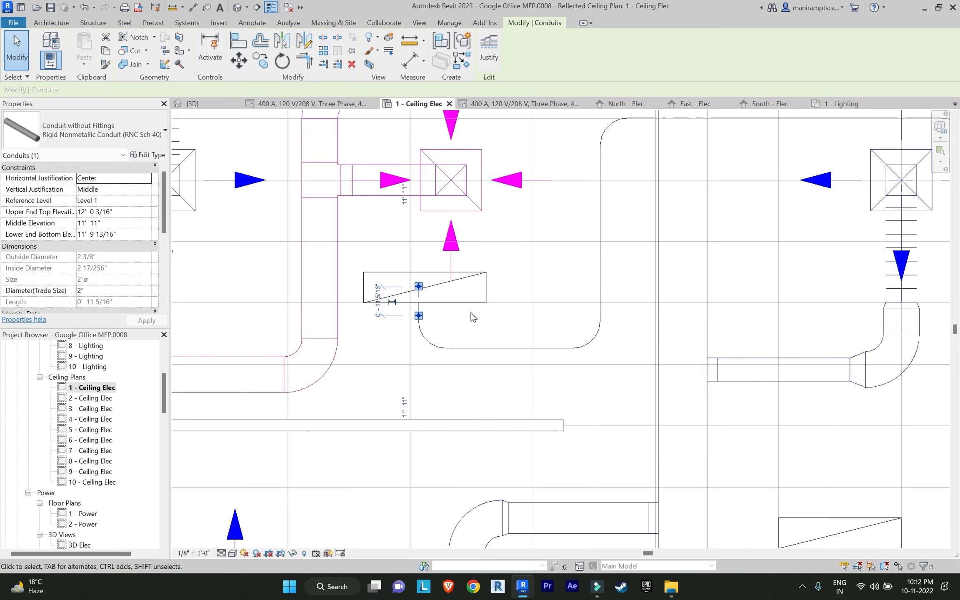
key(Escape)
Replace the conduit elbow west of the main supply duct with a junction box by extending the southern conduit north across the return duct
scroll(485, 303, down, 2)
scroll(609, 328, up, 4)
click(609, 328)
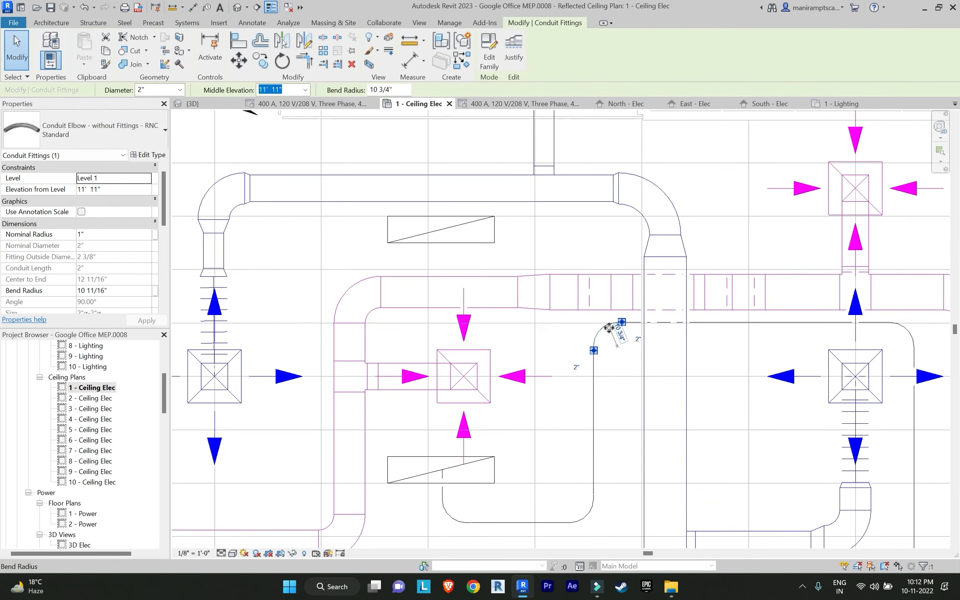
key(Delete)
click(594, 370)
drag(594, 350, 594, 262)
click(628, 323)
key(Escape)
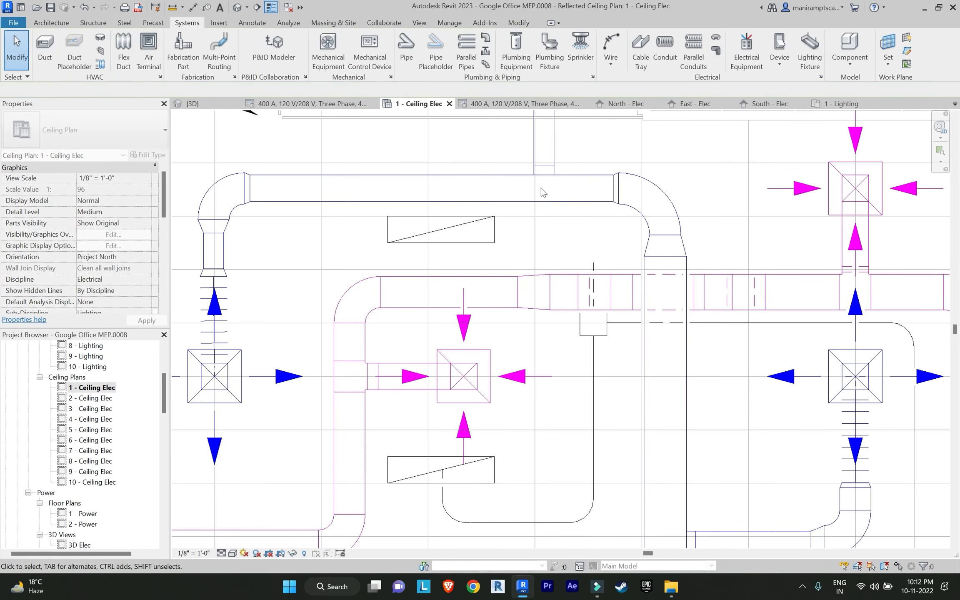
Draw a 2" conduit from the northern end at the junction box, west and then north into the upper light fixture
click(650, 55)
click(592, 260)
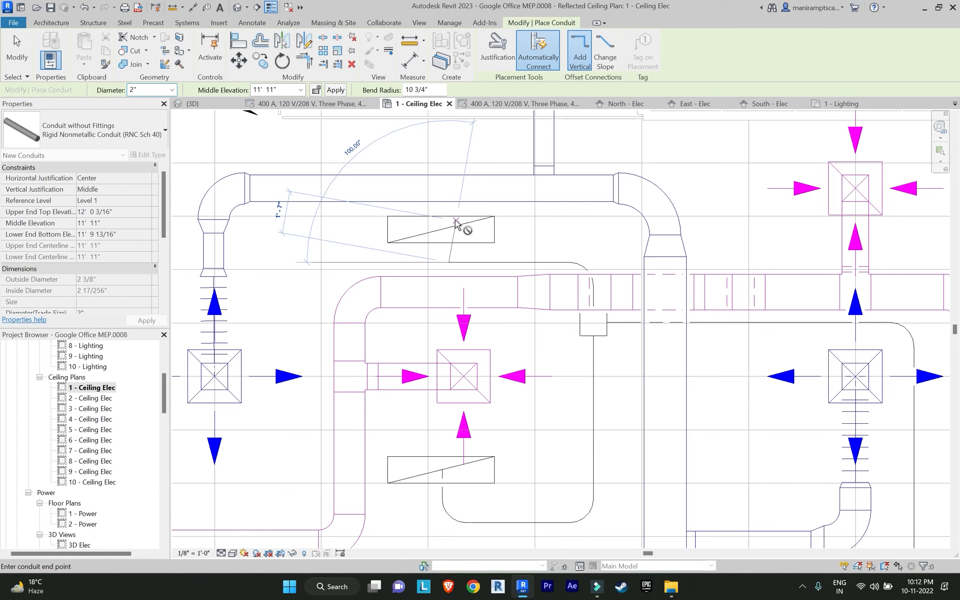
key(Escape)
key(Escape)
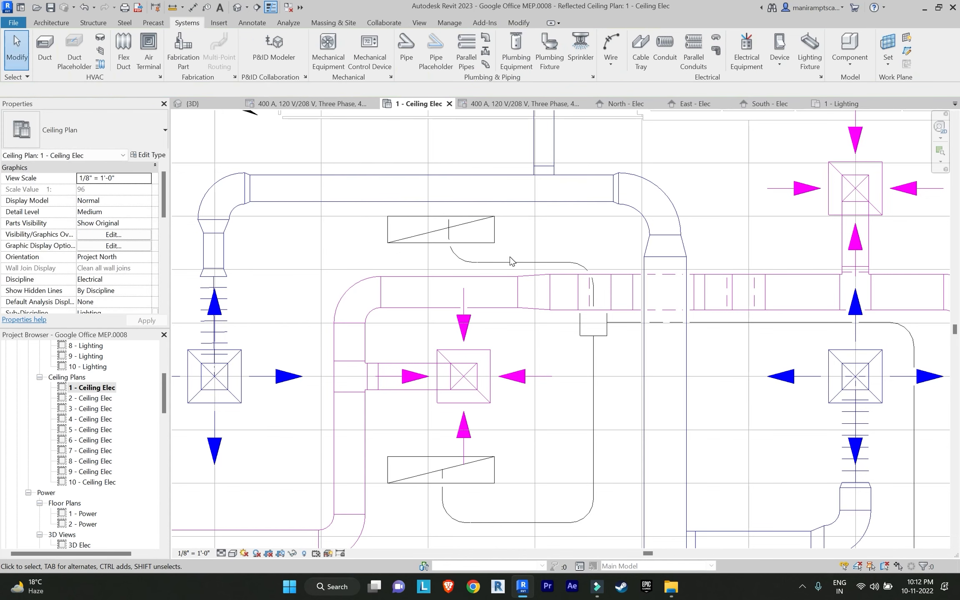
Nudge the horizontal conduit below the upper light fixture south toward the return duct, as far as its fittings allow
click(533, 267)
key(Down)
key(Down)
key(Down)
key(Down)
key(Down)
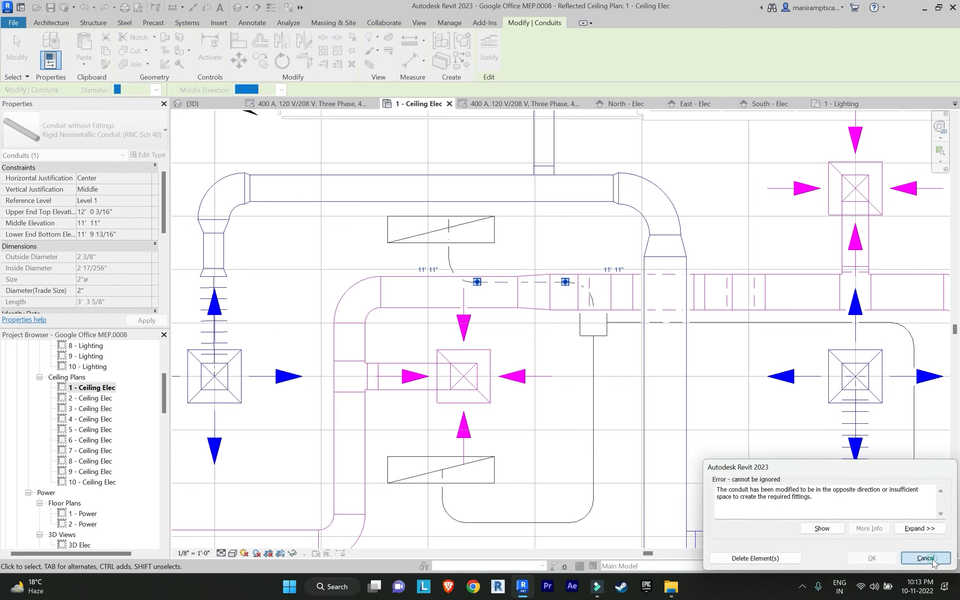
click(925, 558)
click(423, 238)
key(Escape)
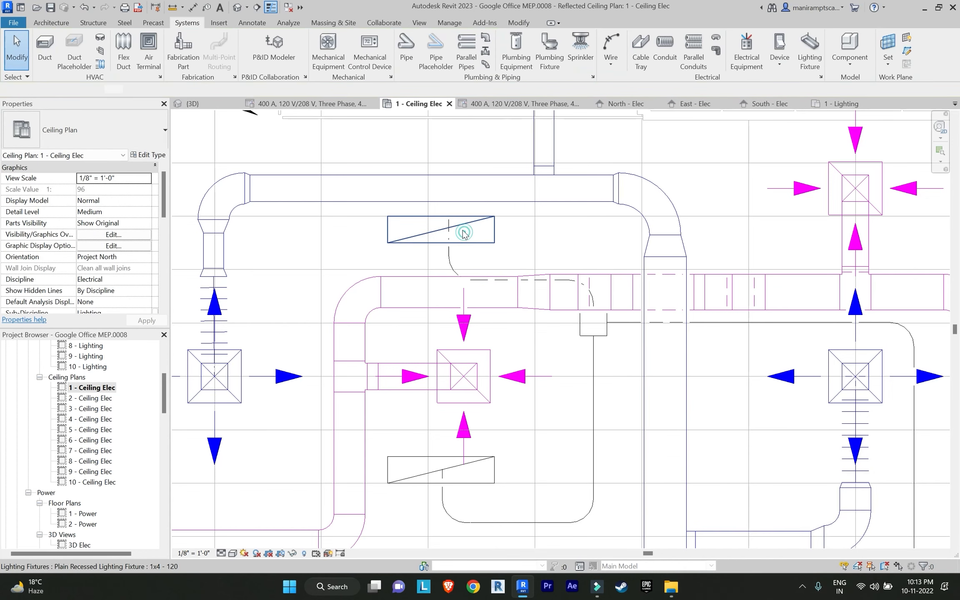
Shift the upper light fixture slightly southeast so it lines up with the conduit's vertical end
click(465, 231)
drag(476, 237, 474, 235)
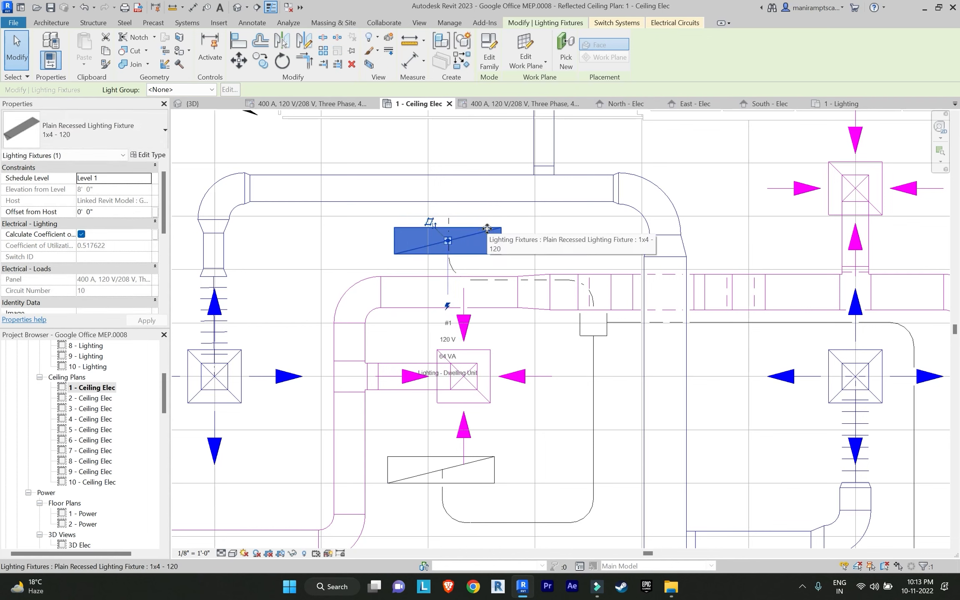
key(Escape)
Run a 2" conduit west from the junction box below the return duct and north to the far northwest light fixture
scroll(481, 225, down, 5)
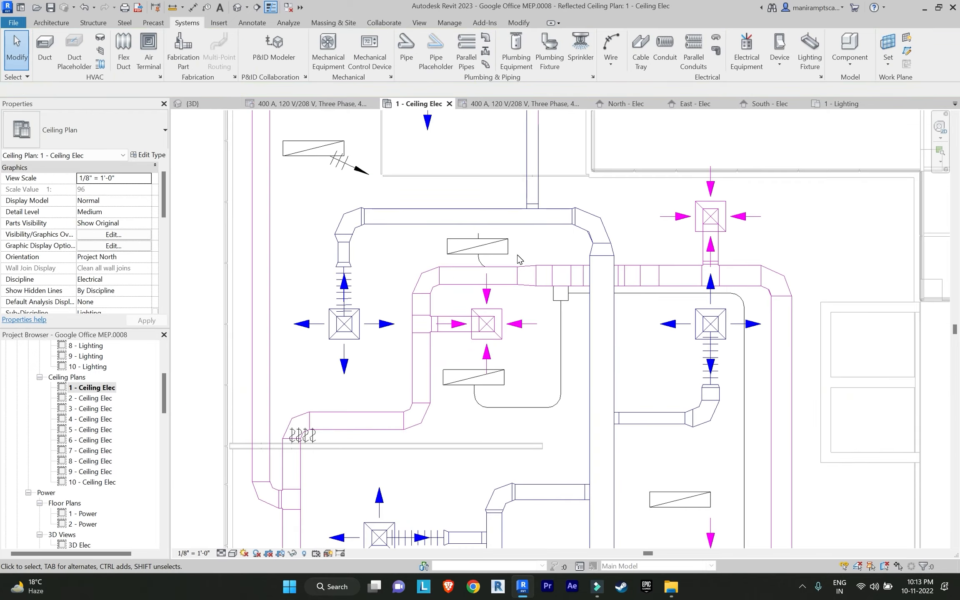
scroll(489, 280, up, 5)
scroll(489, 279, down, 2)
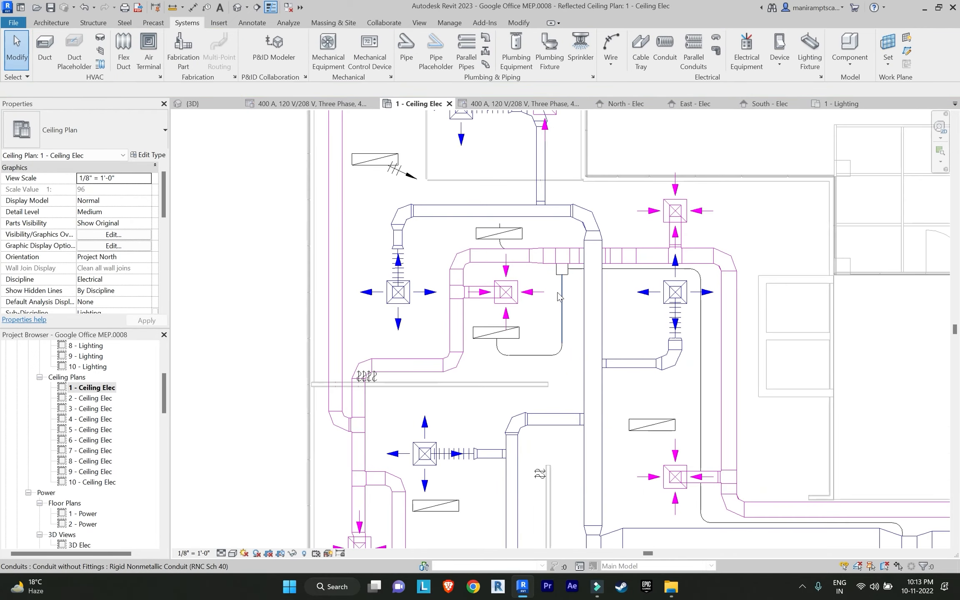
click(659, 58)
scroll(514, 234, up, 3)
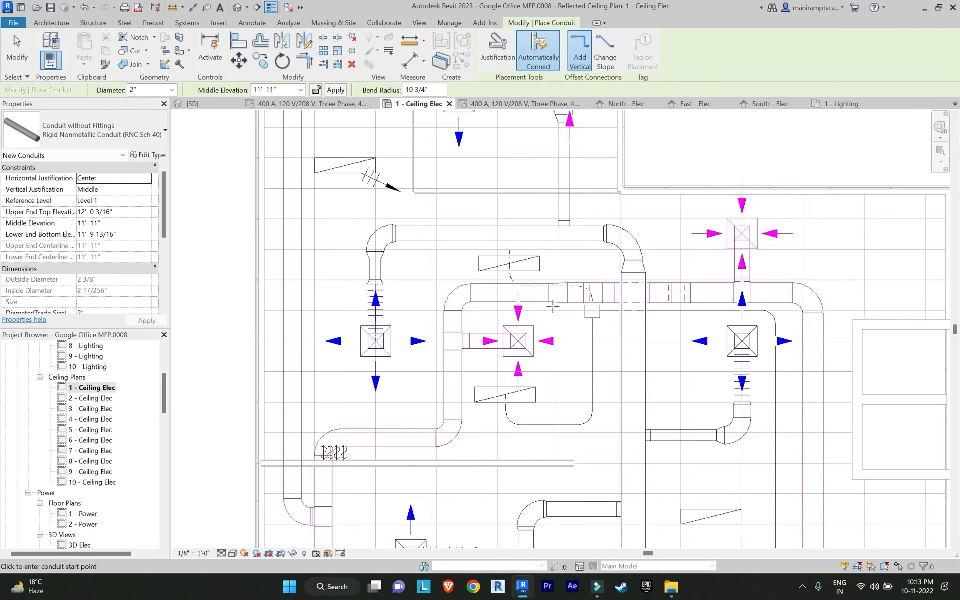
key(Escape)
click(596, 314)
scroll(572, 326, up, 2)
key(Escape)
key(c)
key(n)
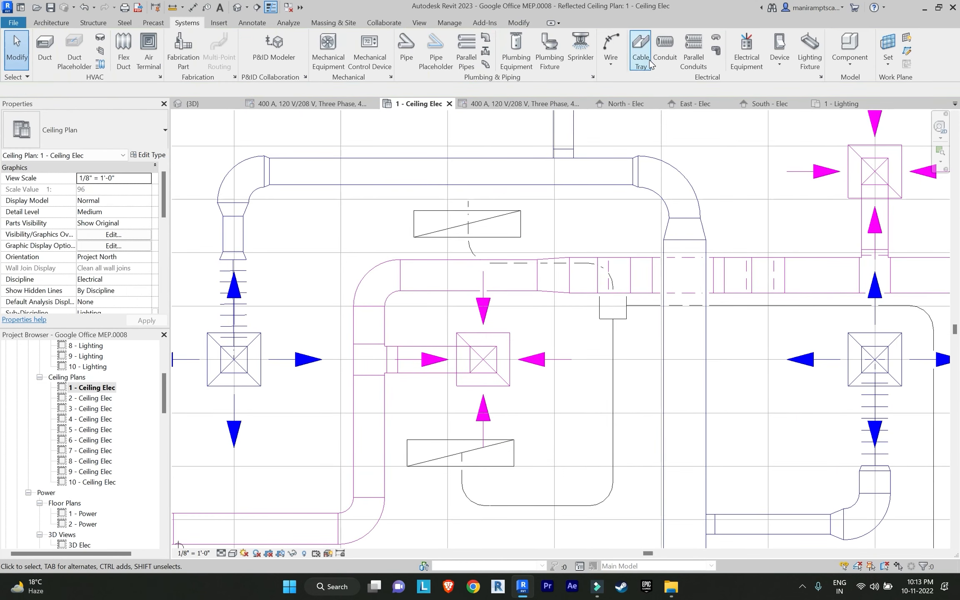
scroll(598, 305, down, 3)
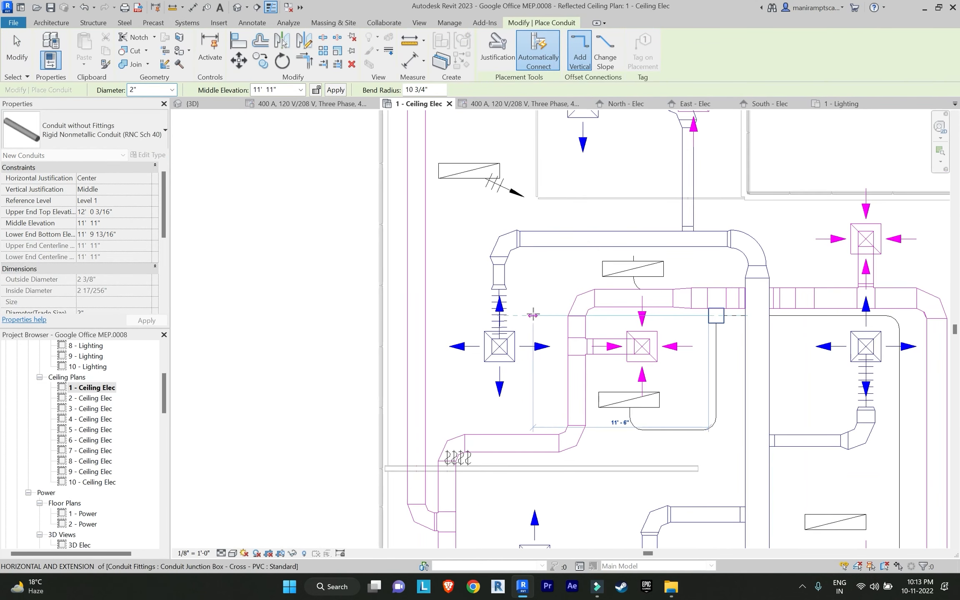
click(471, 315)
scroll(454, 255, up, 3)
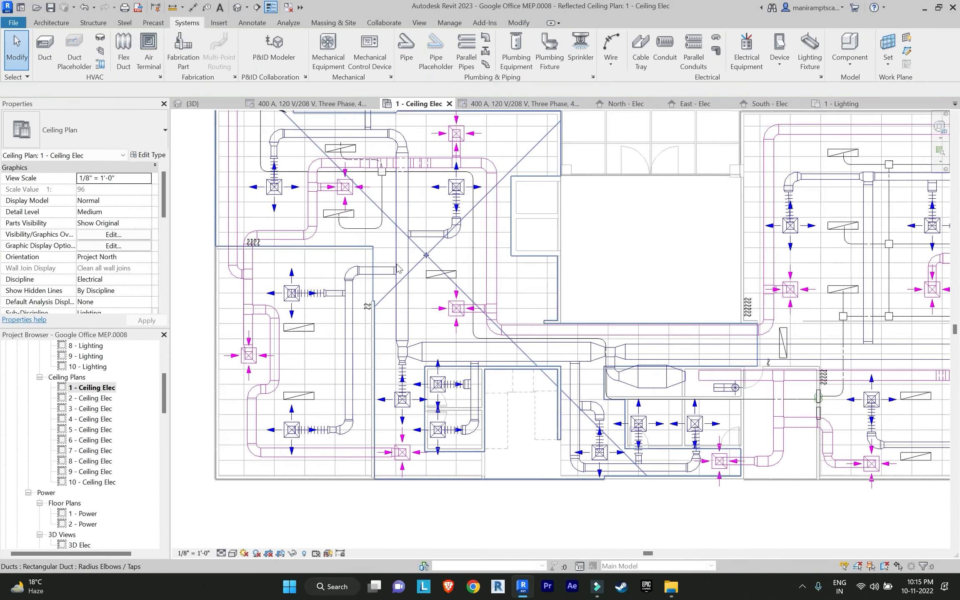
Draw a 2" conduit from the light fixture east of the main supply duct, south and then east into the long north-south conduit
scroll(522, 152, up, 4)
click(666, 54)
scroll(479, 283, up, 3)
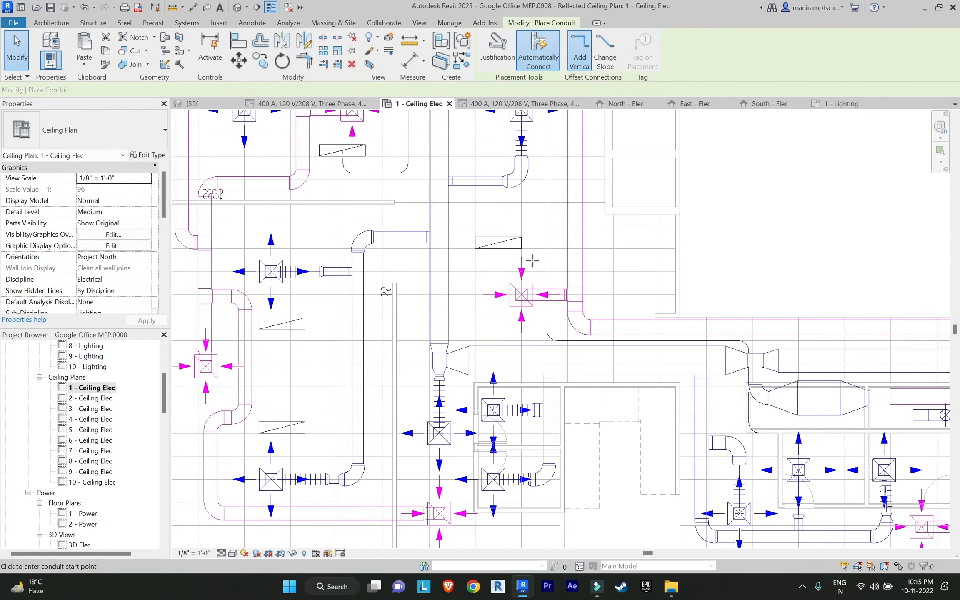
click(476, 220)
scroll(426, 259, down, 2)
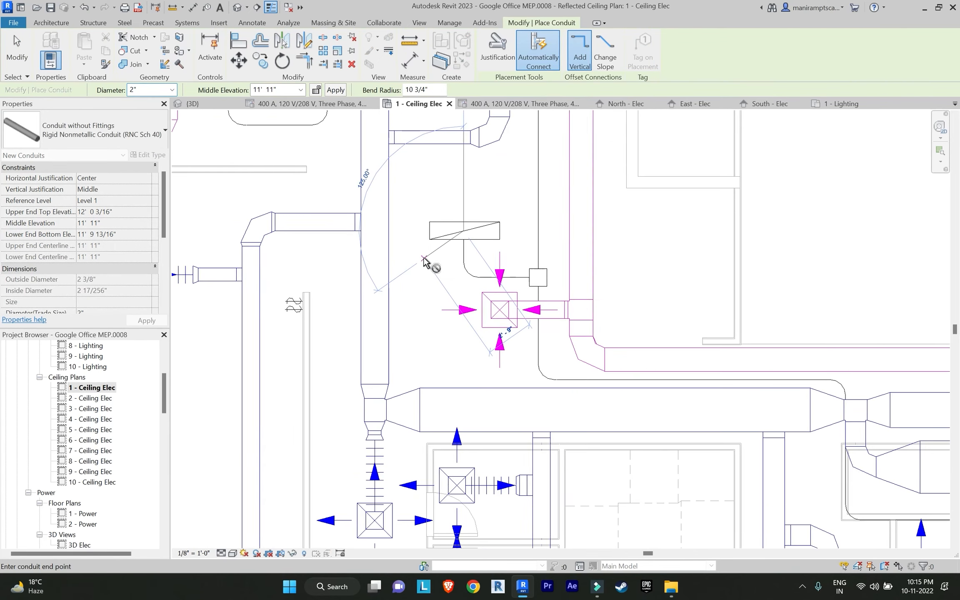
key(Escape)
key(Escape)
Delete the conduit elbow beside the main supply duct and extend the horizontal conduit west into the southwest room, to about 36' long
scroll(425, 259, down, 1)
middle_drag(425, 259, 474, 195)
click(569, 293)
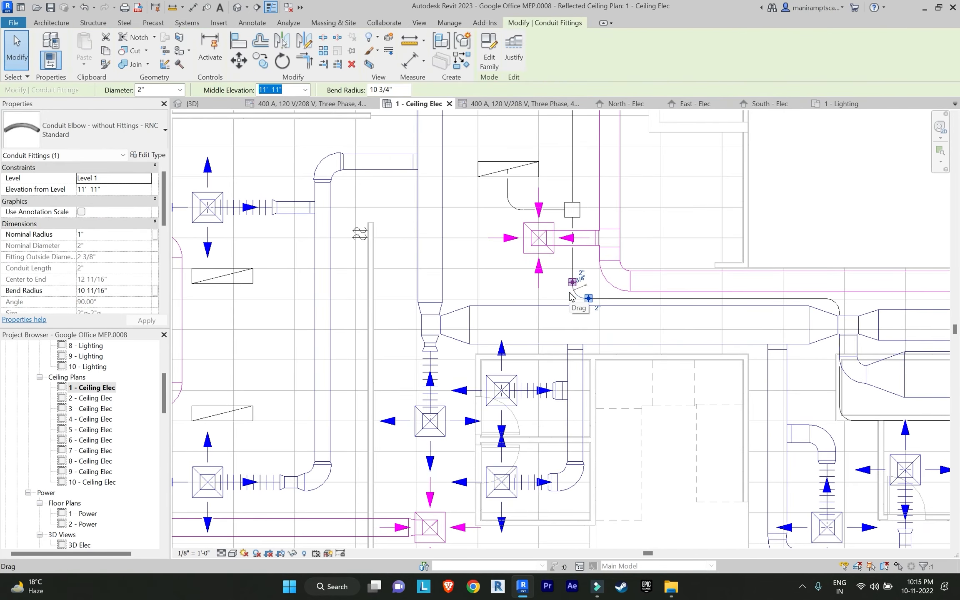
key(Delete)
click(590, 299)
drag(587, 299, 291, 292)
key(Escape)
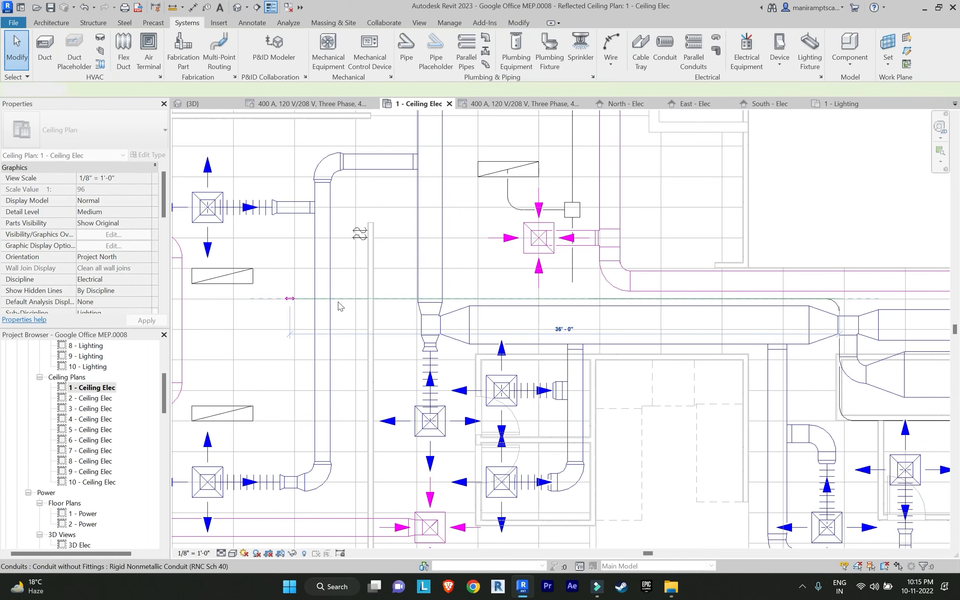
Draw a 2" conduit from the extended conduit's west end, about 10' south and then west into the southwest room's lower light fixture
scroll(336, 306, down, 1)
middle_drag(336, 307, 454, 264)
click(664, 55)
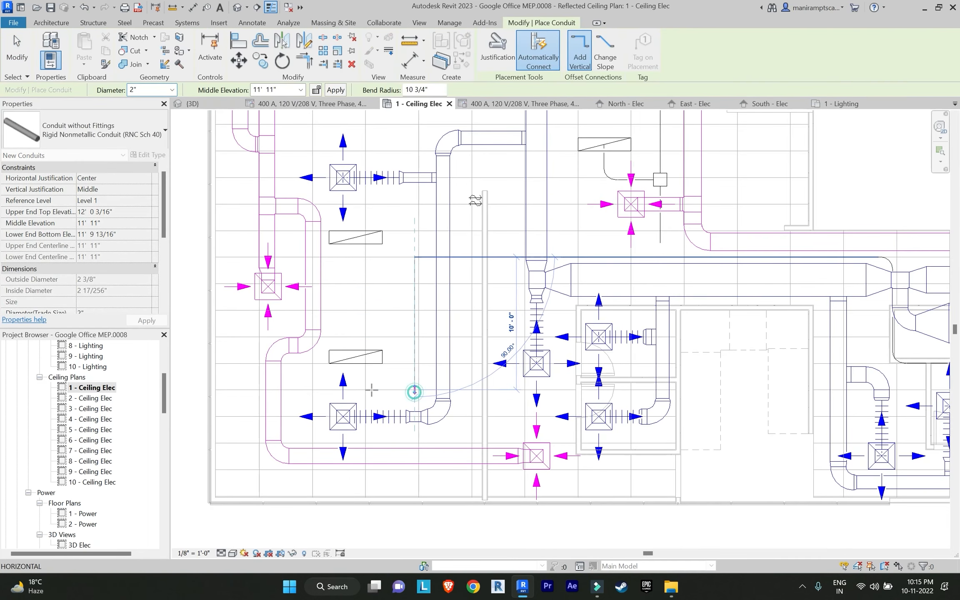
click(407, 392)
key(Escape)
key(Escape)
Replace the southwest room's conduit elbow with a junction box by extending the horizontal conduit west to line up with the light fixtures
click(417, 263)
key(Delete)
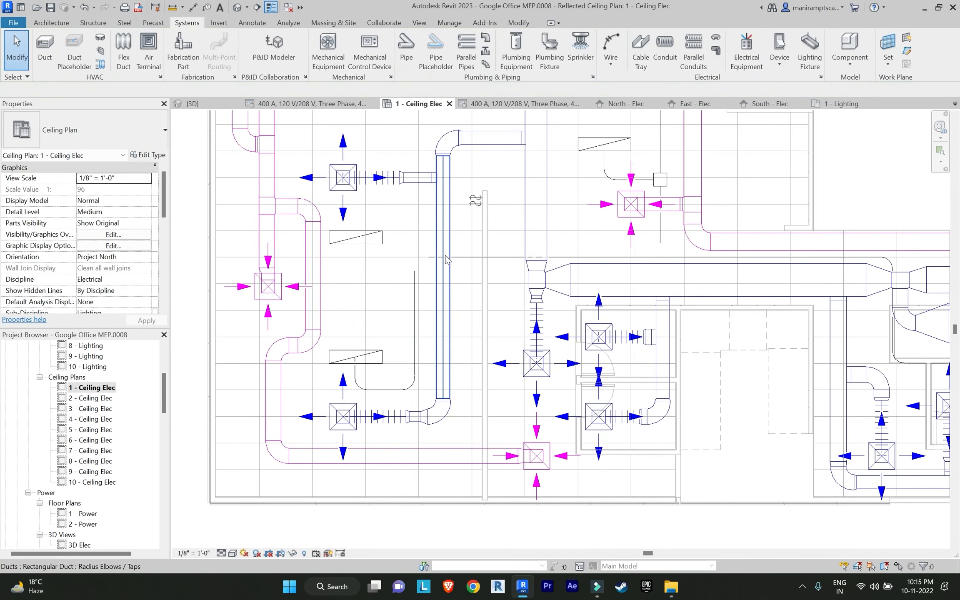
click(457, 257)
mouse_move(430, 257)
mouse_down()
mouse_move(355, 258)
mouse_move(415, 257)
mouse_up()
click(415, 280)
key(Escape)
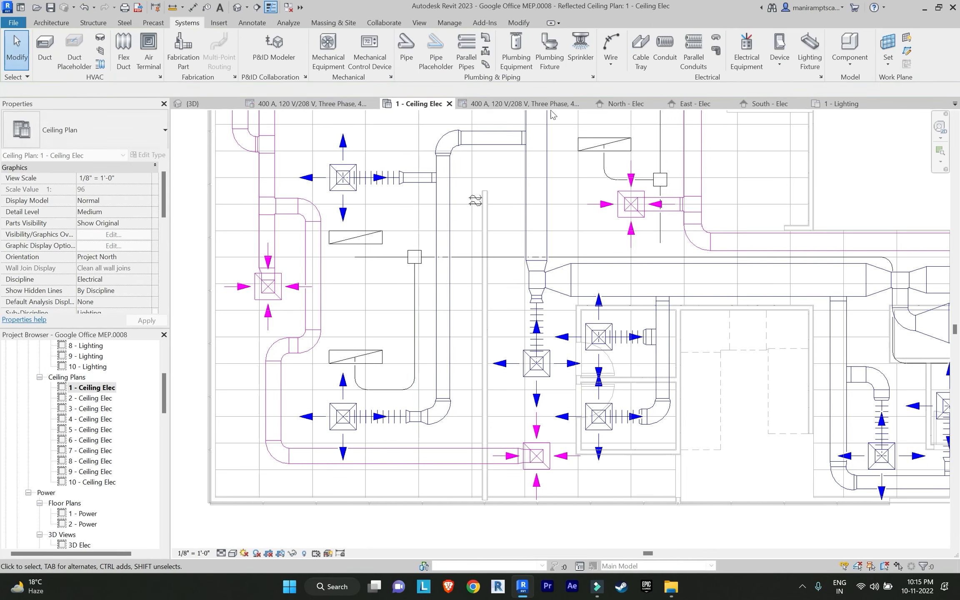
Connect the west end of the southwest room's horizontal conduit north into the upper light fixture
key(c)
key(n)
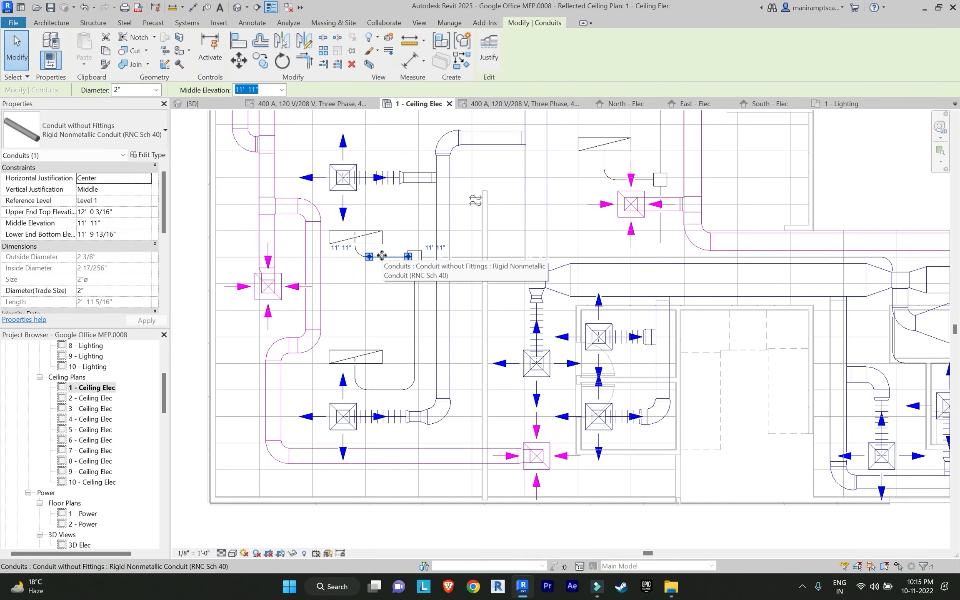
key(Escape)
scroll(354, 238, up, 5)
click(359, 271)
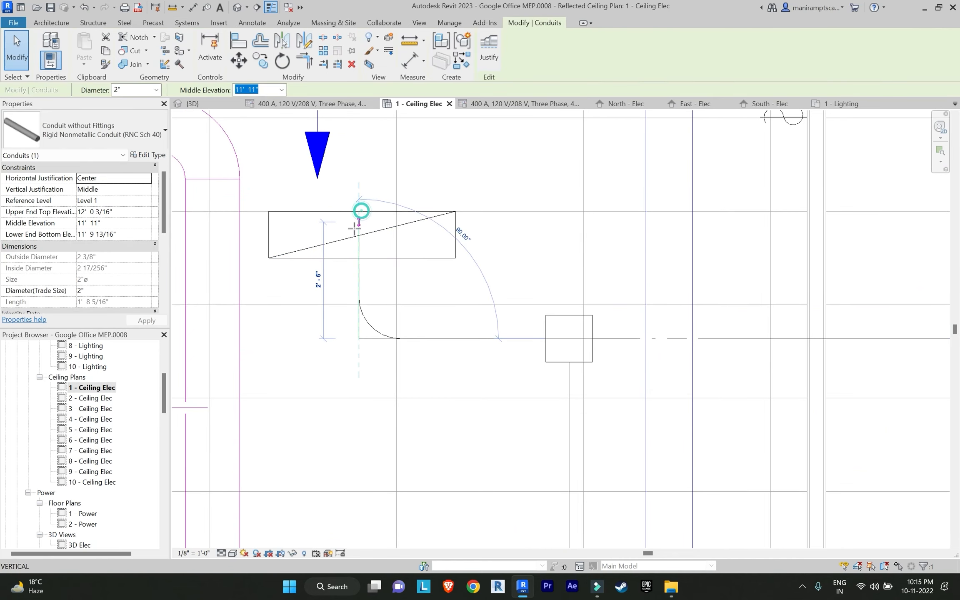
click(388, 274)
Set the ceiling plan's detail level to Fine
click(221, 552)
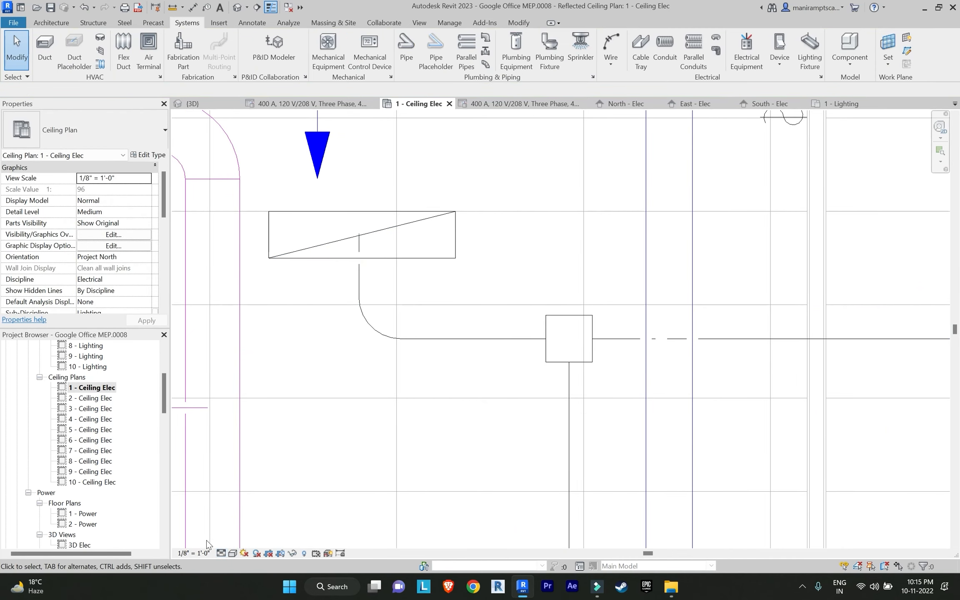
click(233, 542)
scroll(384, 403, down, 5)
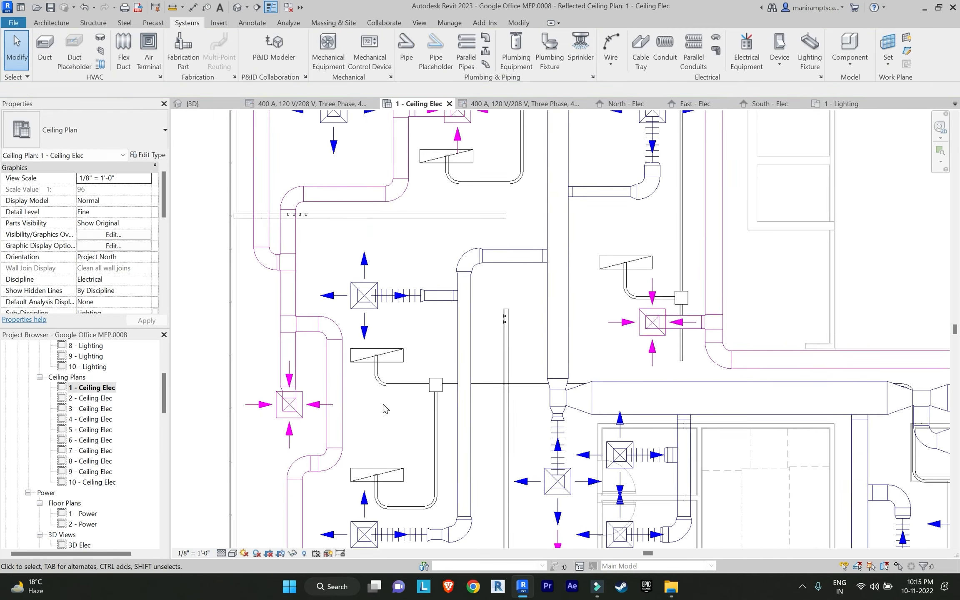
Draw a 2" conduit branch from the horizontal conduit north inside the southwest room's east wall to the switches
click(665, 52)
scroll(465, 392, up, 7)
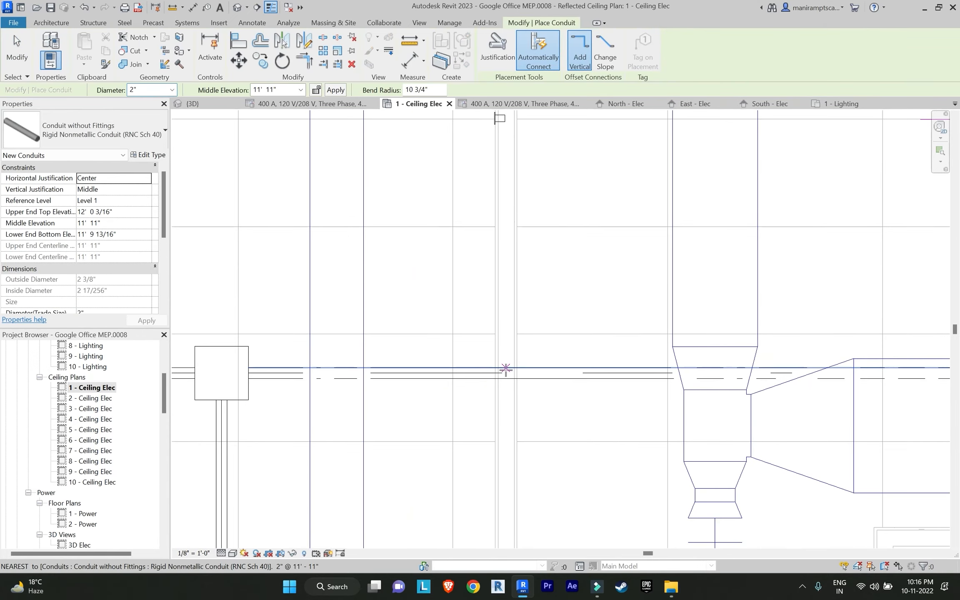
click(505, 371)
scroll(505, 229, up, 1)
middle_drag(505, 229, 480, 388)
scroll(494, 329, up, 1)
click(474, 223)
key(Escape)
scroll(548, 365, down, 7)
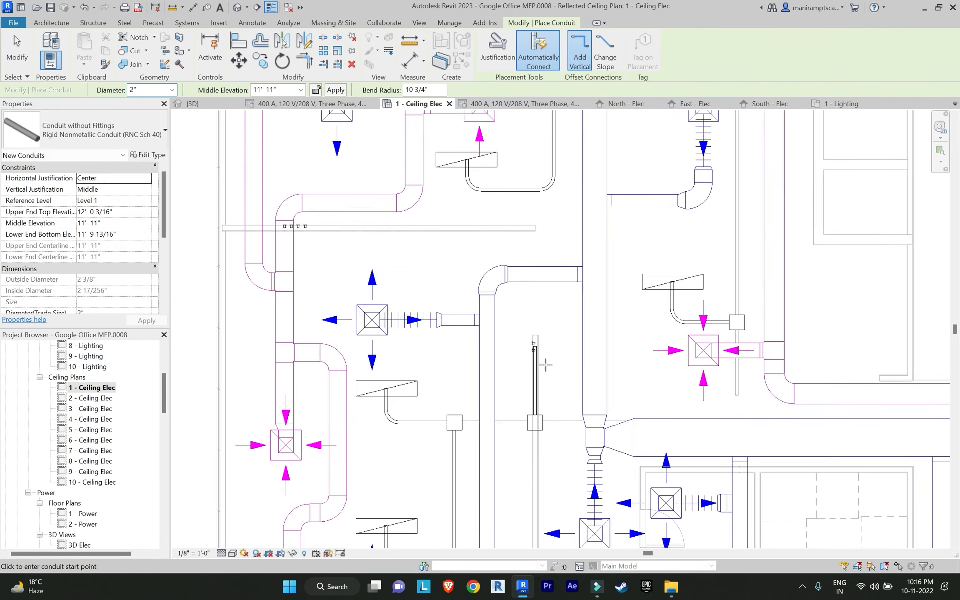
Delete the conduit elbow below the light fixture just north of the corridor wall
middle_drag(448, 209, 458, 325)
scroll(458, 324, up, 3)
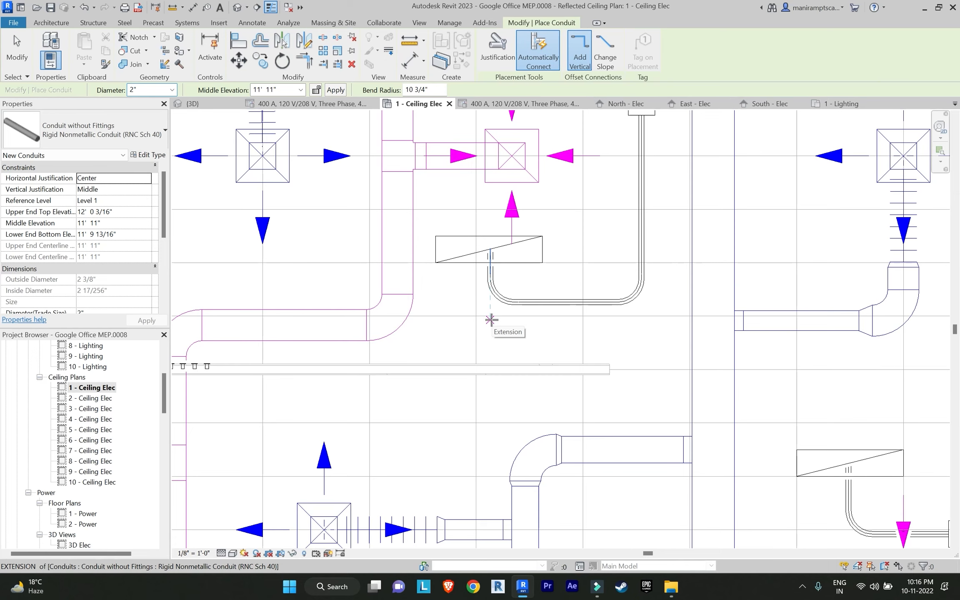
key(Escape)
click(493, 294)
key(Delete)
scroll(492, 294, down, 1)
middle_drag(492, 294, 551, 315)
click(573, 320)
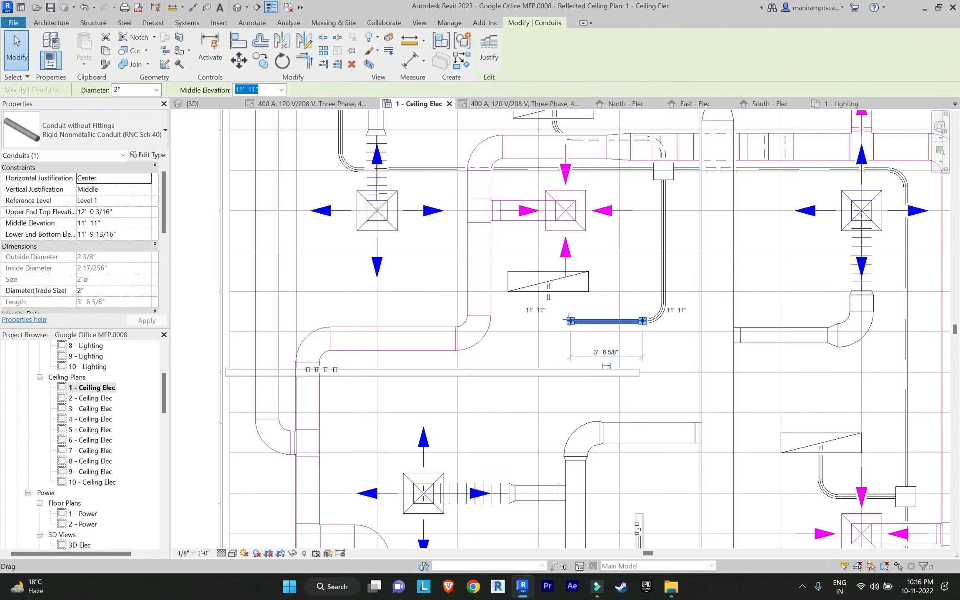
drag(569, 319, 401, 307)
key(ctrl+z)
Extend the horizontal conduit west past the return duct elbow and the fixture's stub south onto it, forming a junction box
click(582, 321)
drag(570, 321, 400, 321)
key(Escape)
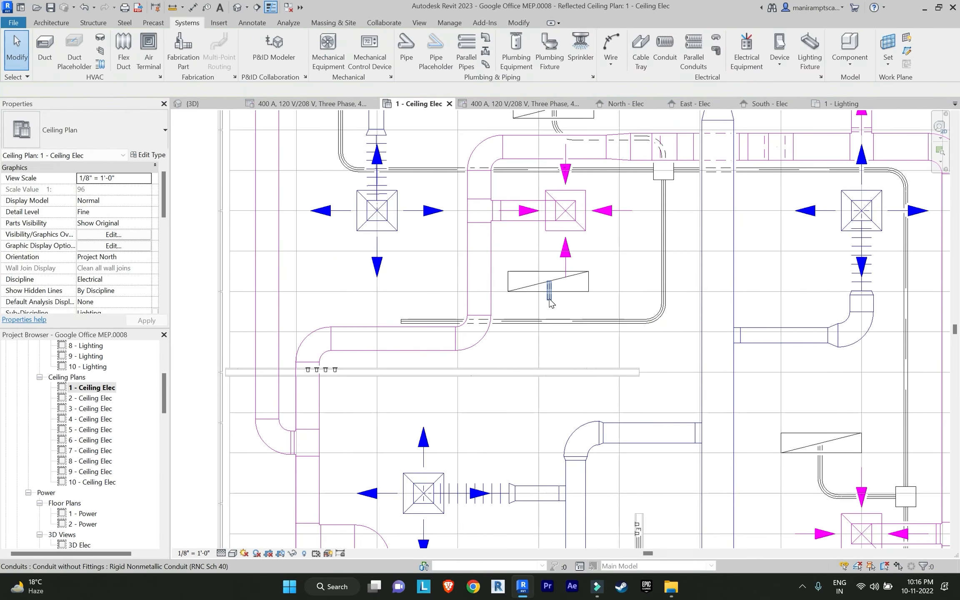
click(550, 299)
drag(549, 300, 549, 321)
key(Escape)
Draw a 2" conduit from the extended conduit's west end, west and then south to the four switches in the horizontal wall
click(671, 58)
scroll(323, 334, up, 1)
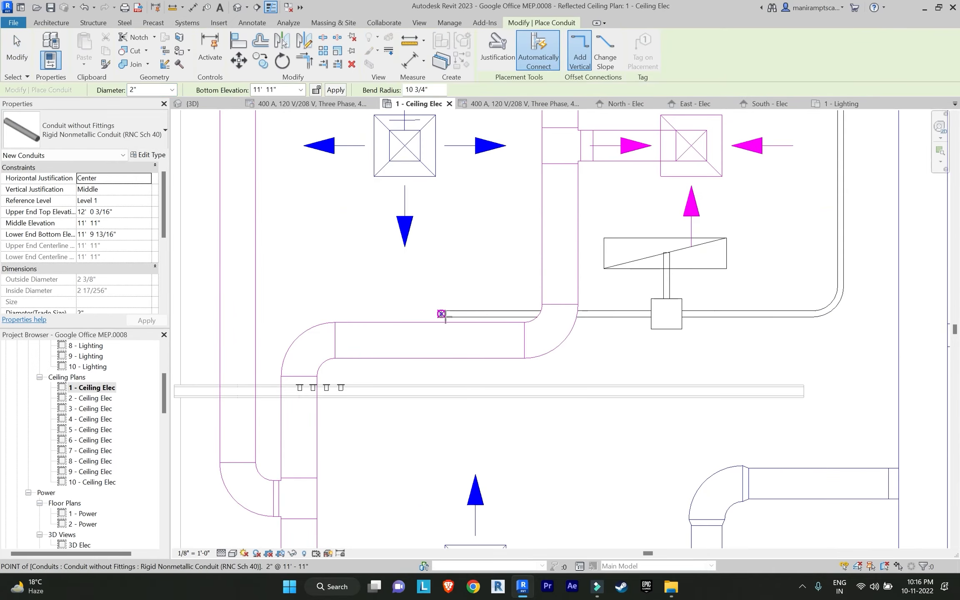
click(442, 315)
click(321, 315)
click(320, 390)
key(Escape)
key(Escape)
scroll(412, 398, down, 2)
scroll(412, 398, down, 3)
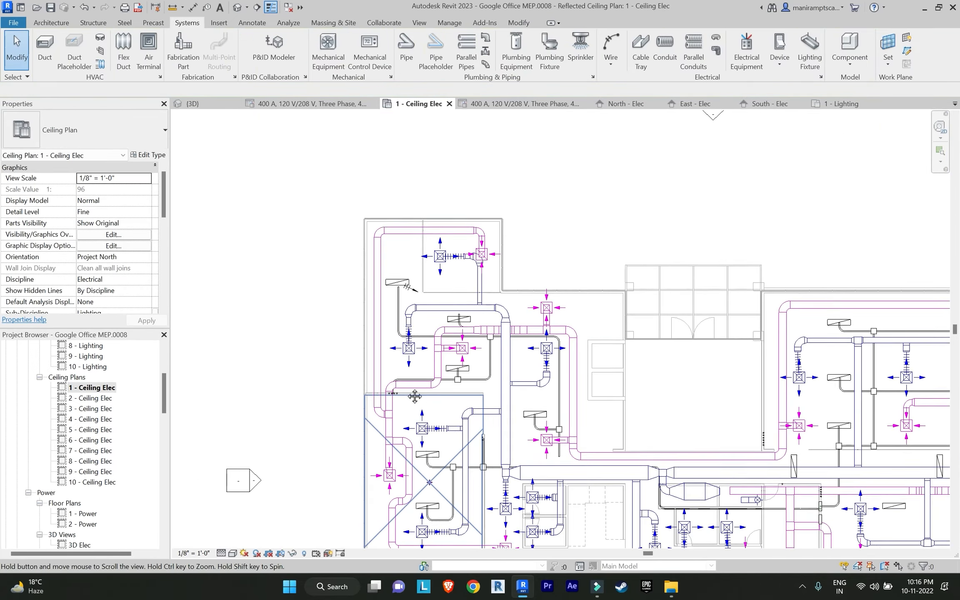
Examine the two panelboards and the unwired light fixtures in the southeast rooms of the ceiling plan
scroll(424, 374, up, 3)
scroll(424, 374, down, 3)
scroll(478, 373, up, 4)
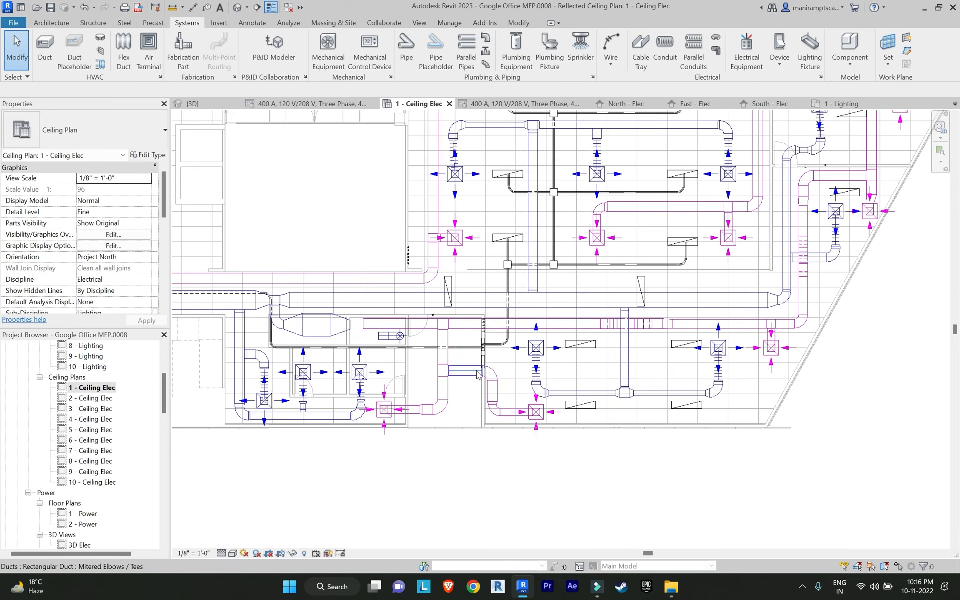
scroll(477, 371, up, 1)
scroll(477, 371, down, 1)
middle_drag(500, 359, 431, 373)
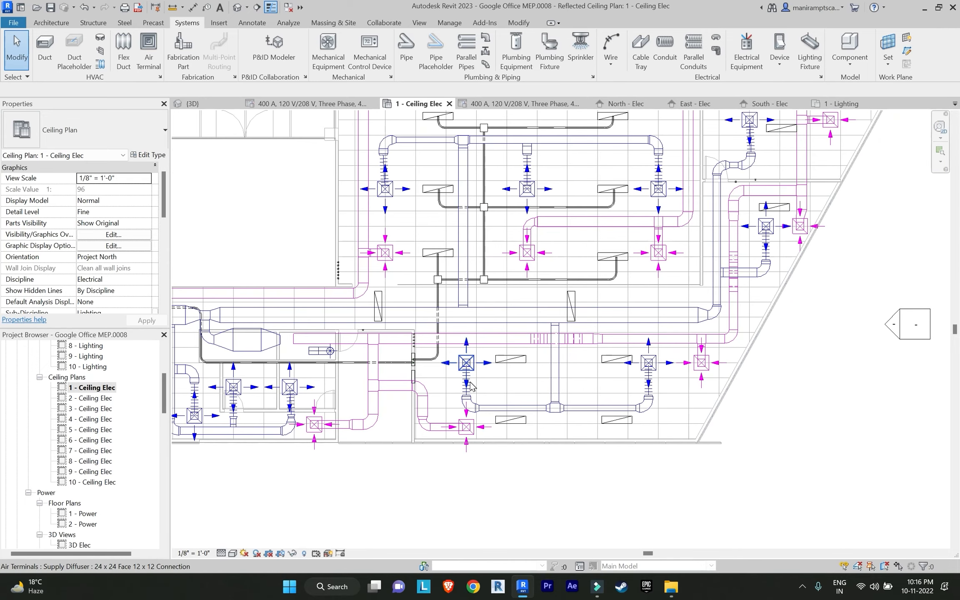
scroll(470, 384, up, 1)
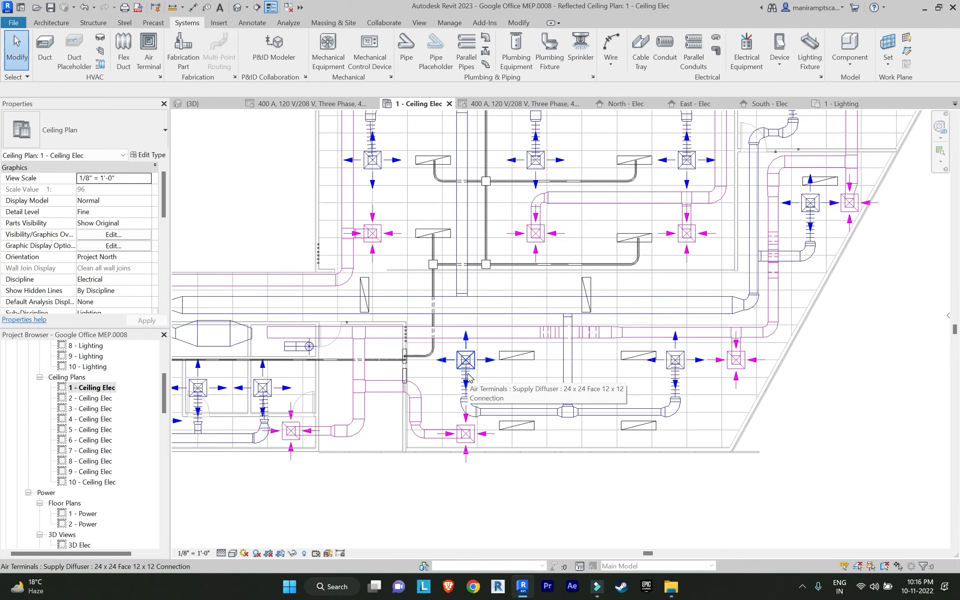
scroll(467, 375, down, 1)
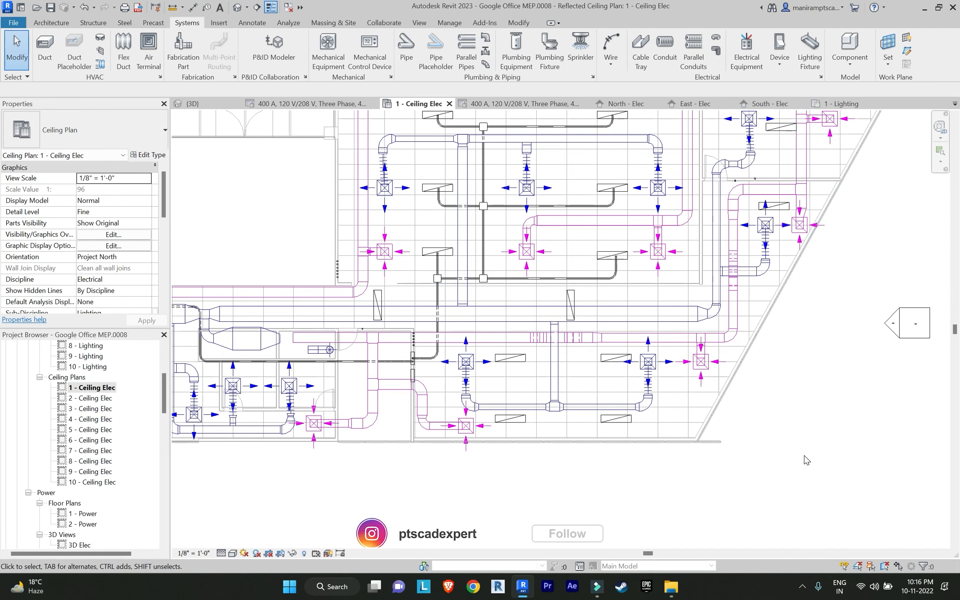
scroll(410, 361, up, 1)
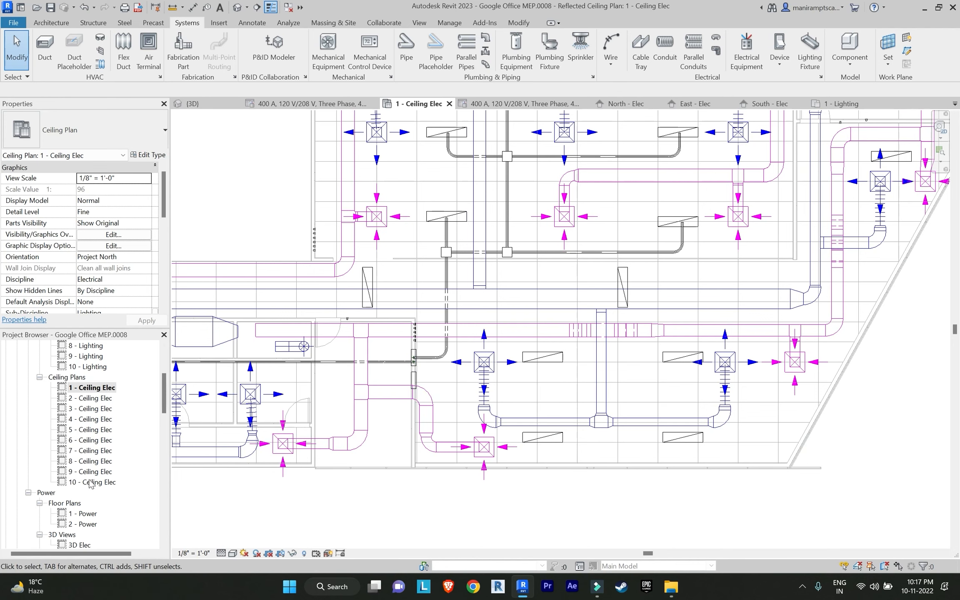
Open the East - Elec elevation and draw a 2" vertical conduit from the southern panelboard's top up to about 11' 7"
scroll(91, 483, down, 4)
double_click(85, 450)
scroll(373, 399, up, 4)
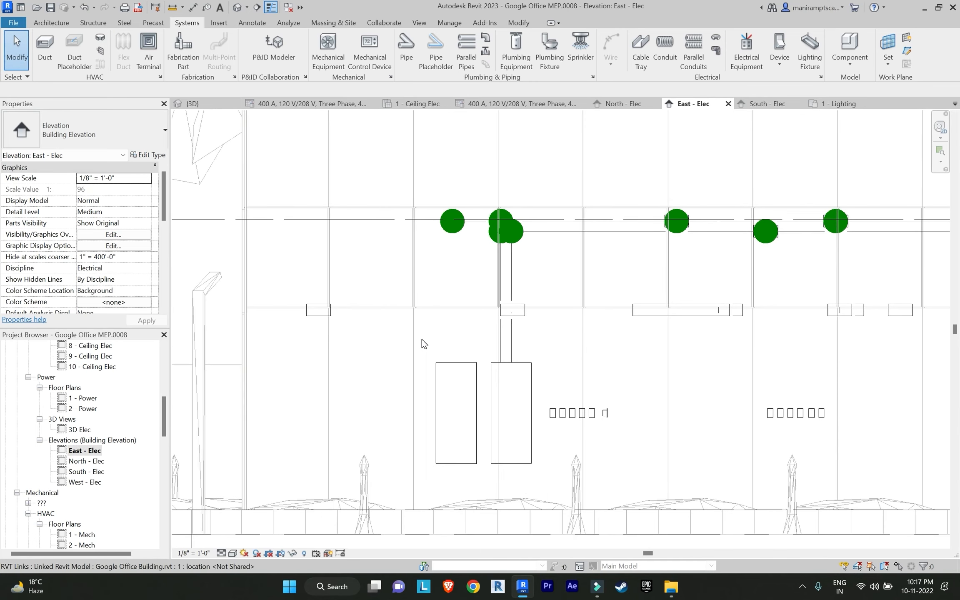
click(663, 58)
scroll(437, 320, up, 1)
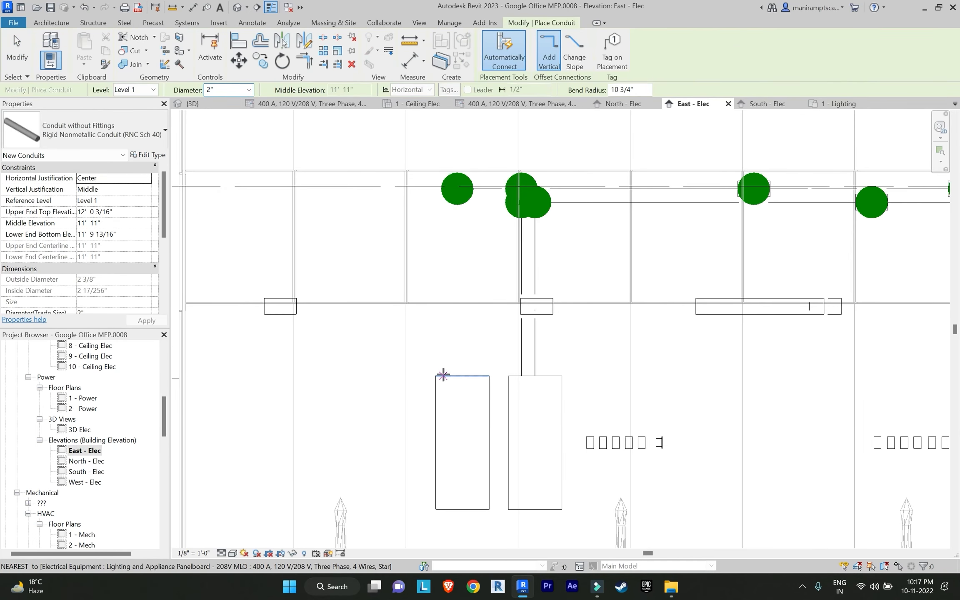
click(110, 52)
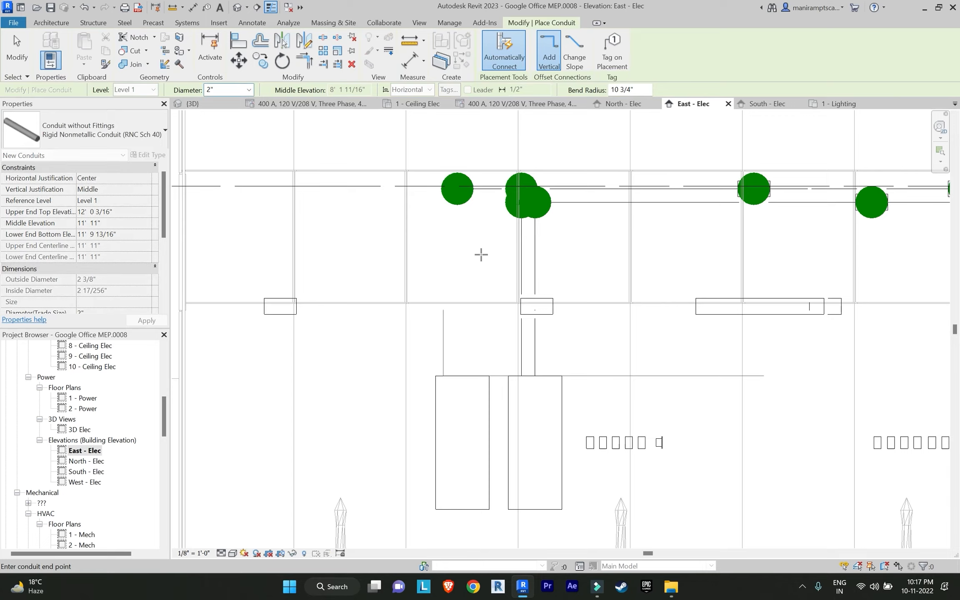
scroll(483, 177, up, 2)
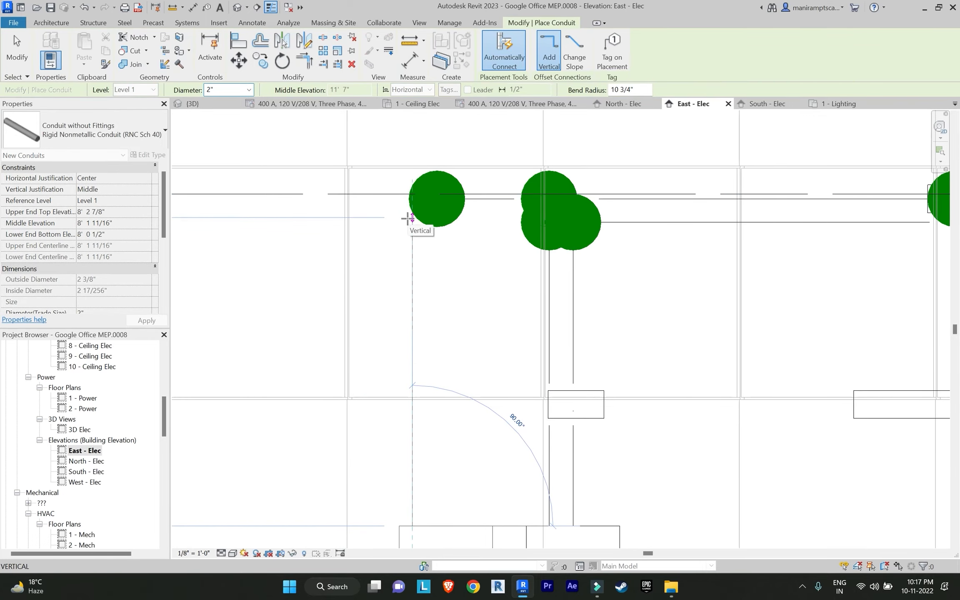
click(408, 217)
key(Escape)
key(Escape)
Try to set the middle elevation of the ceiling conduits above the panelboards to 11' 6"
click(455, 206)
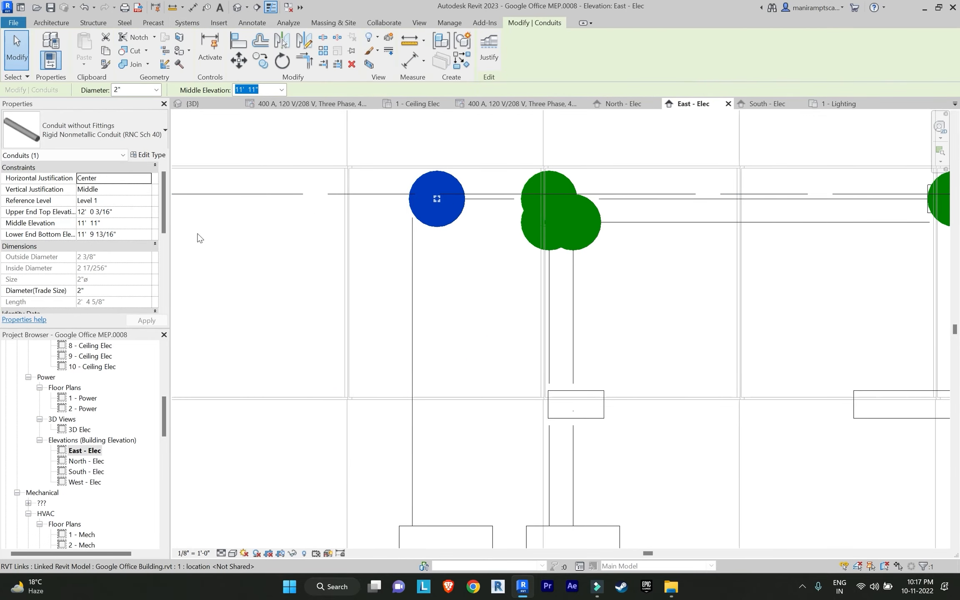
click(199, 238)
click(535, 227)
click(238, 234)
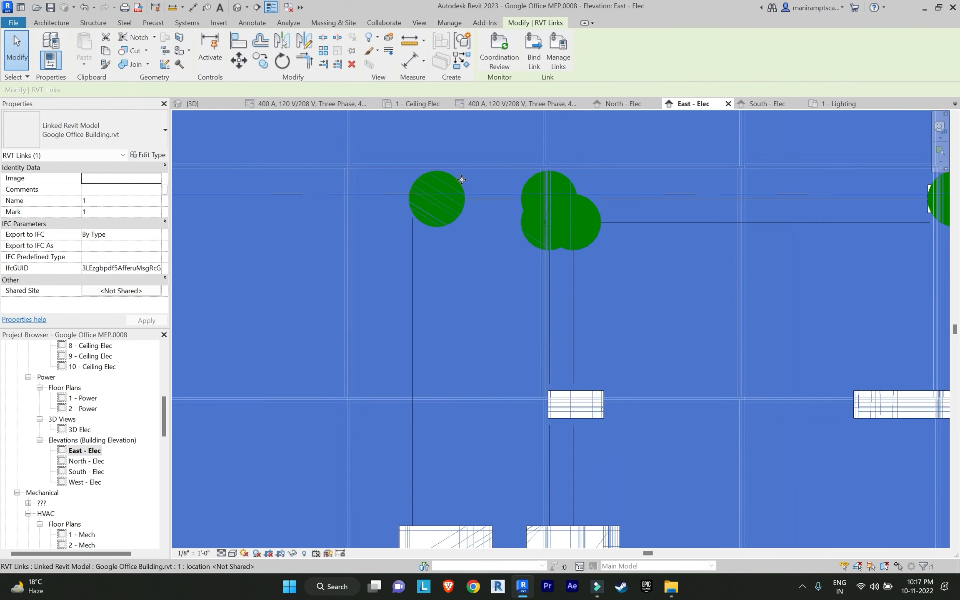
click(459, 181)
key(Return)
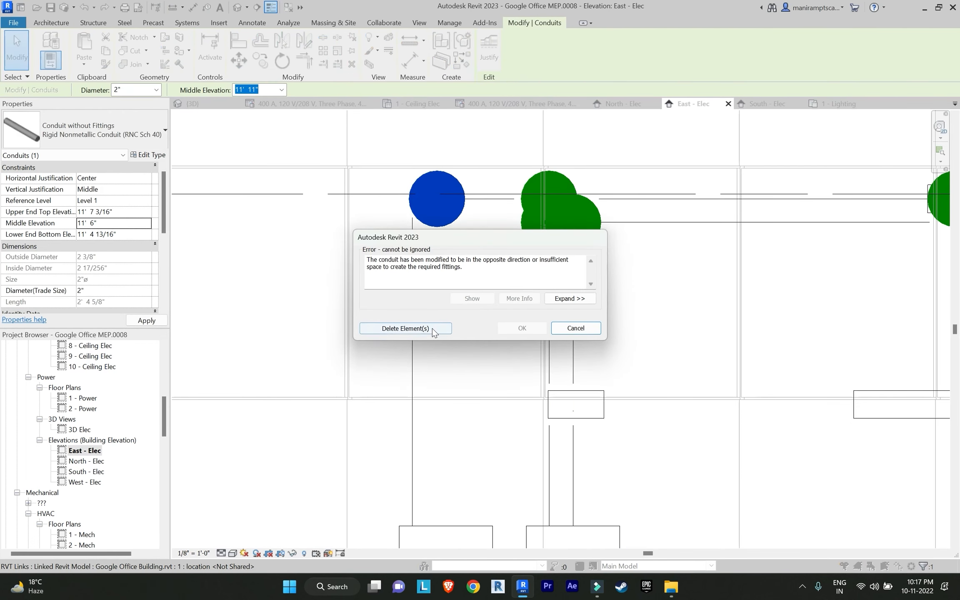
click(410, 334)
click(129, 224)
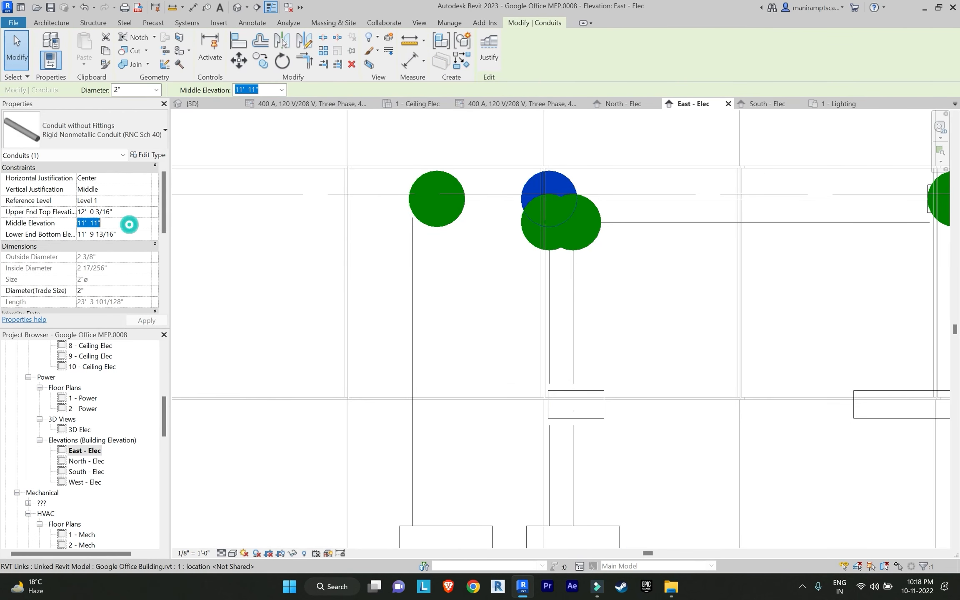
click(570, 331)
click(537, 301)
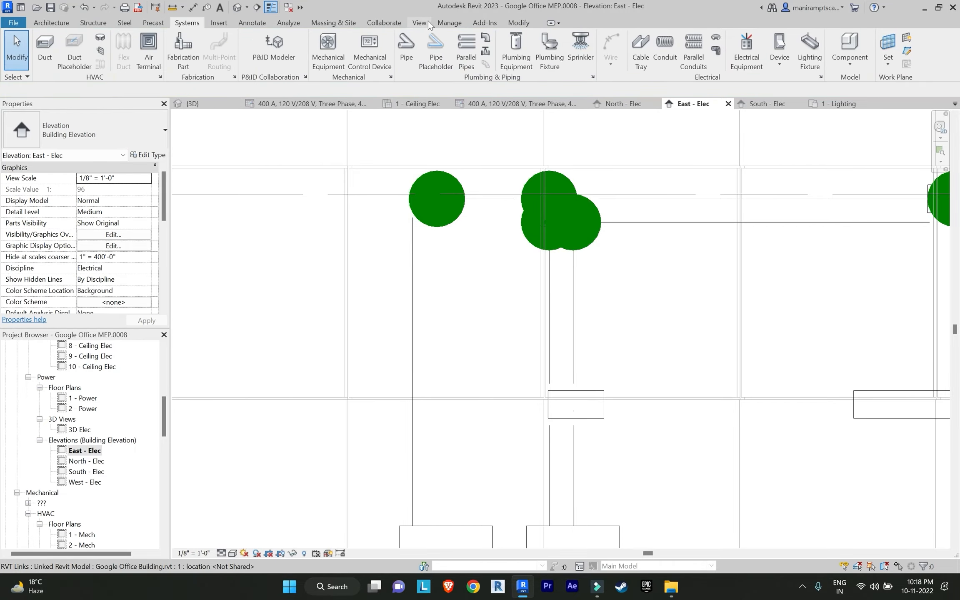
Open the 3D view and examine the conduit runs above the panelboards and the offset between the two heights
click(420, 23)
click(350, 44)
scroll(583, 400, down, 2)
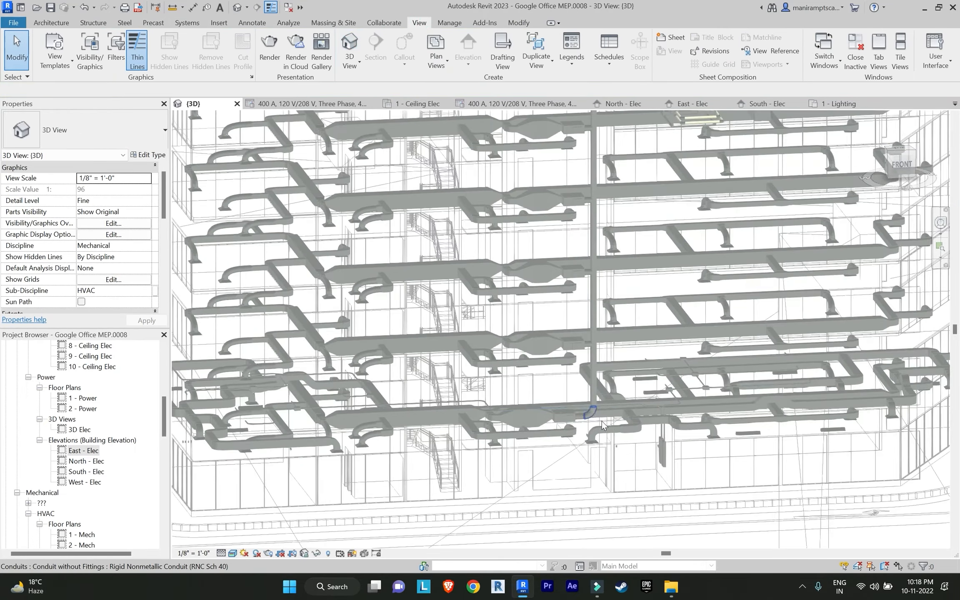
shift+middle_drag(589, 409, 488, 441)
scroll(324, 327, up, 5)
middle_drag(326, 336, 340, 371)
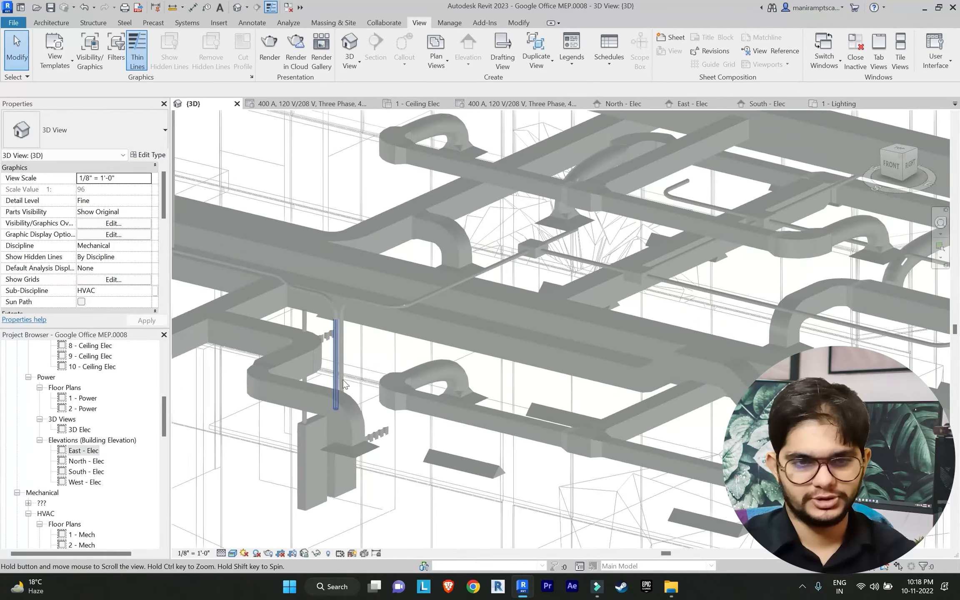
shift+middle_drag(435, 335, 411, 252)
scroll(412, 252, up, 2)
middle_drag(448, 280, 665, 366)
scroll(625, 355, up, 1)
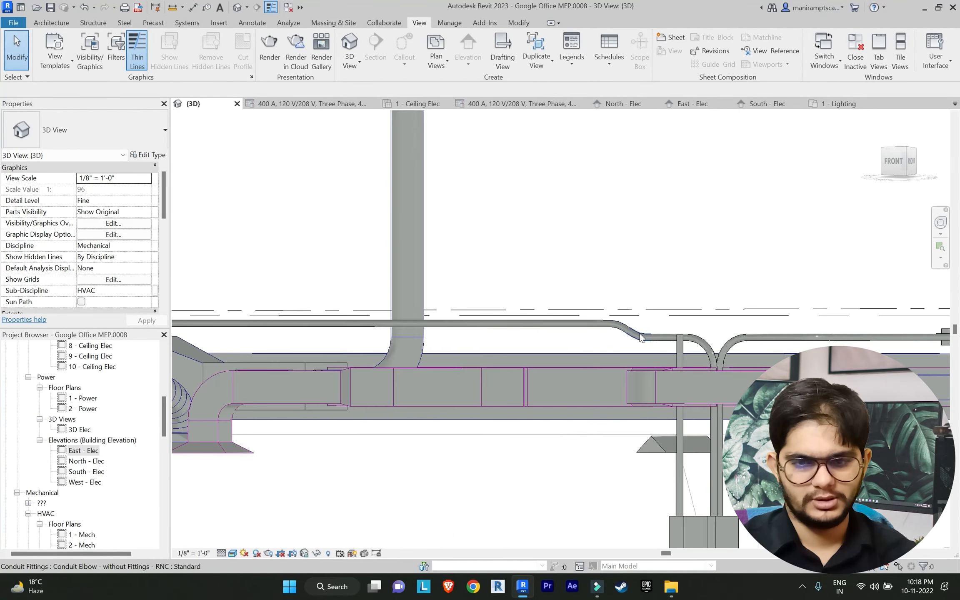
scroll(621, 335, down, 4)
shift+middle_drag(620, 335, 466, 340)
scroll(698, 422, up, 5)
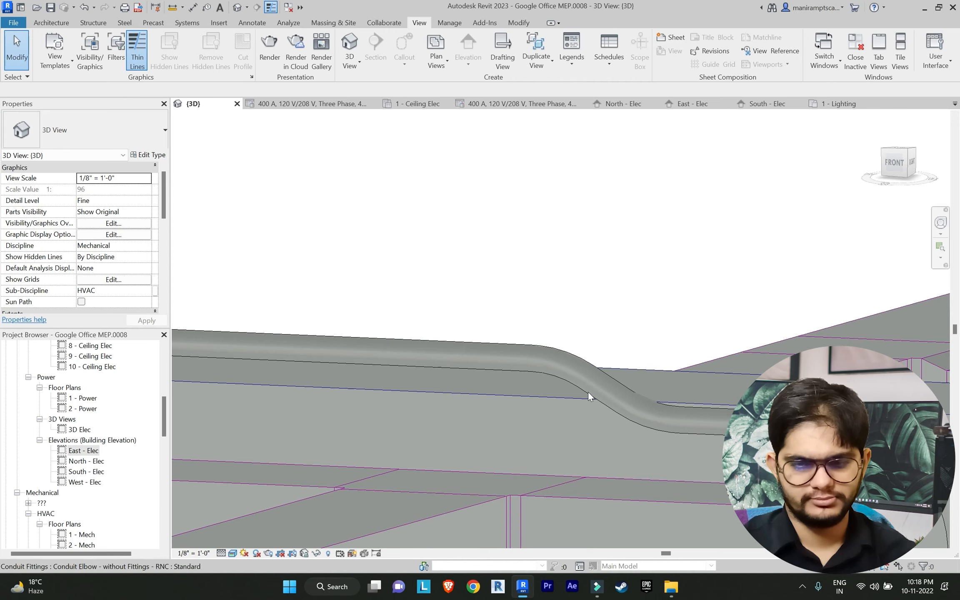
scroll(447, 365, down, 3)
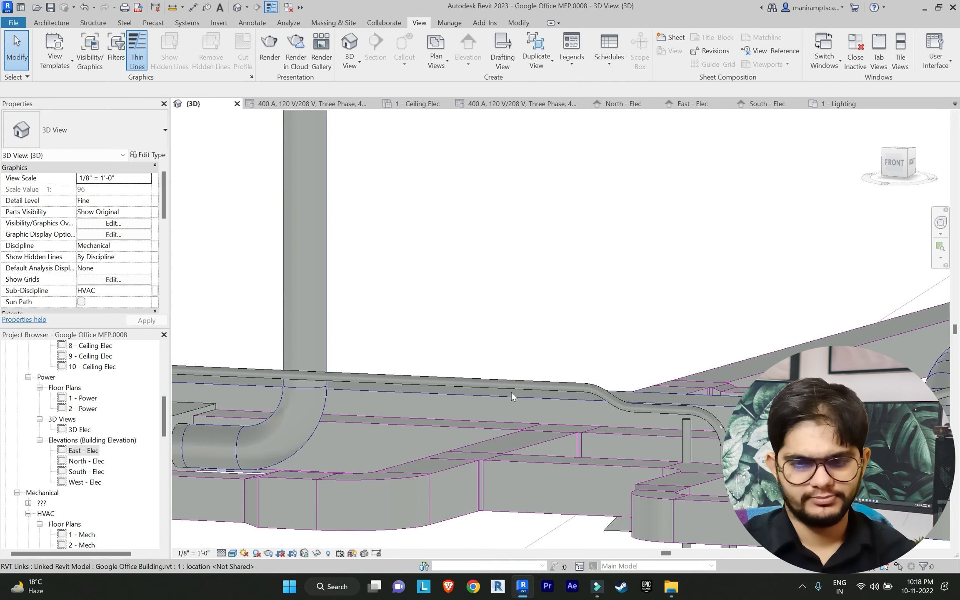
Delete the two conduit elbows forming the offset in the horizontal run near the panelboards
click(604, 390)
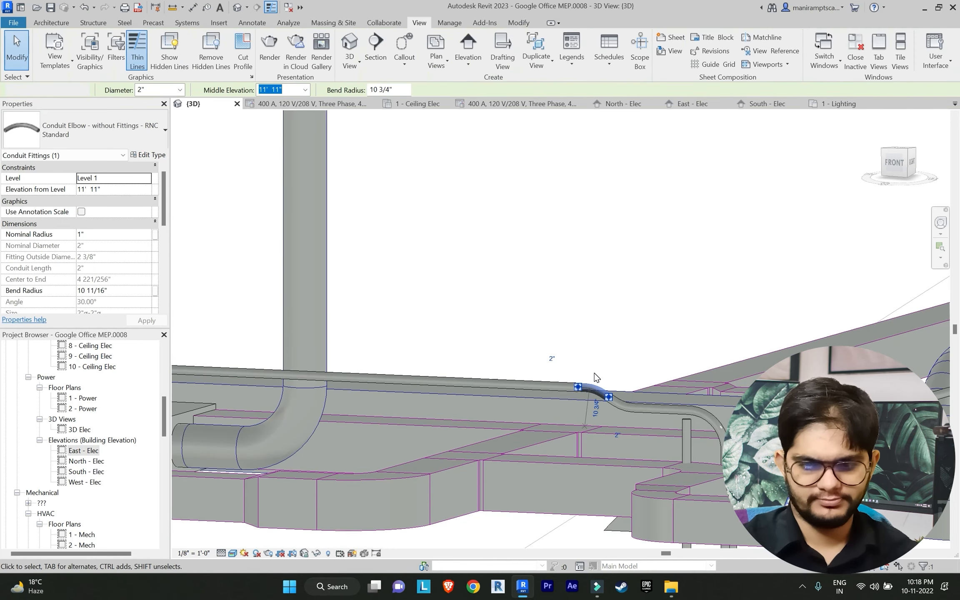
drag(593, 392, 596, 401)
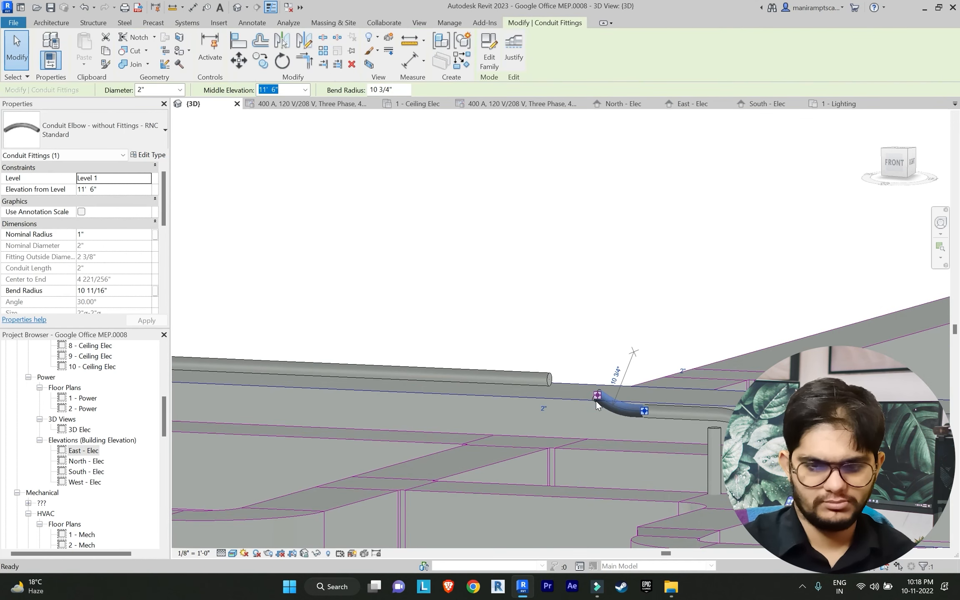
key(Delete)
Set the middle elevation of the long disconnected horizontal conduit to 11' 6"
click(547, 373)
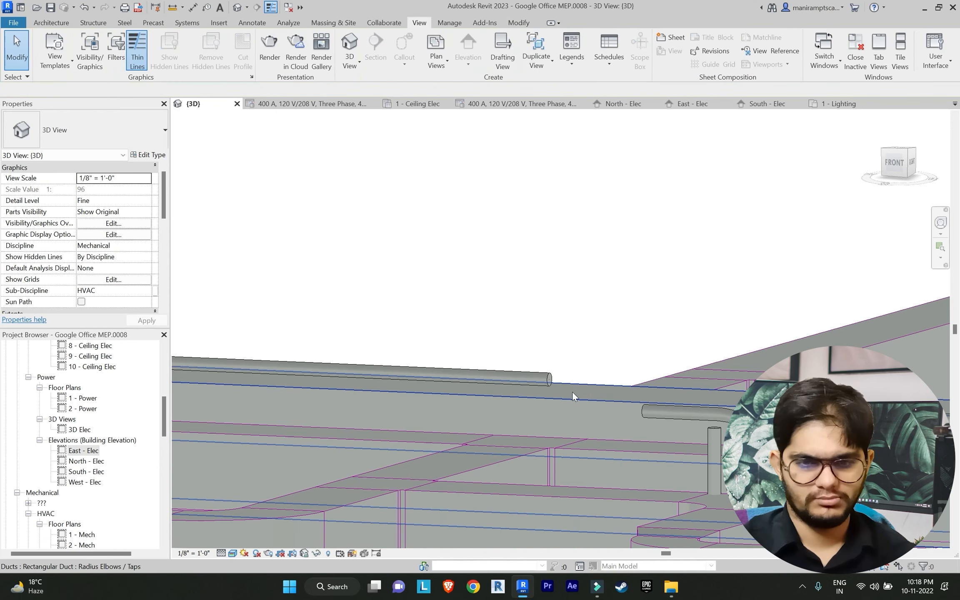
click(545, 377)
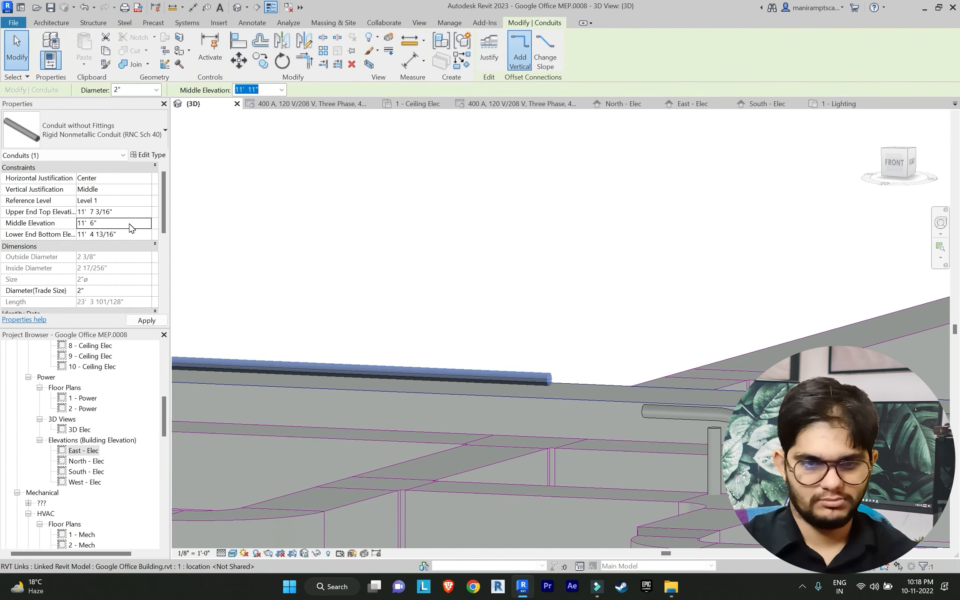
click(527, 253)
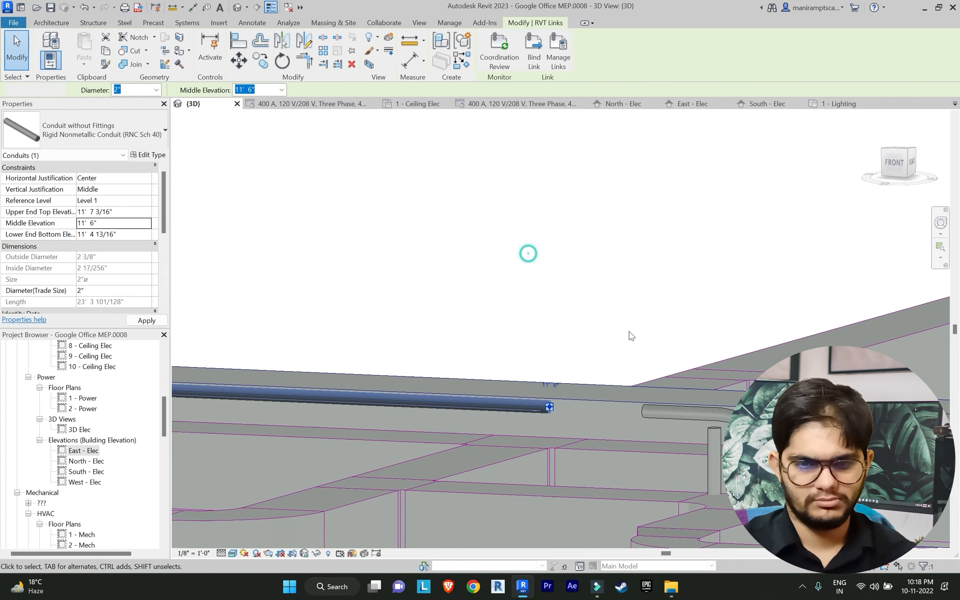
Close the gap in the horizontal run by extending one conduit end onto the facing conduit end
scroll(638, 414, up, 2)
click(639, 412)
scroll(639, 412, up, 3)
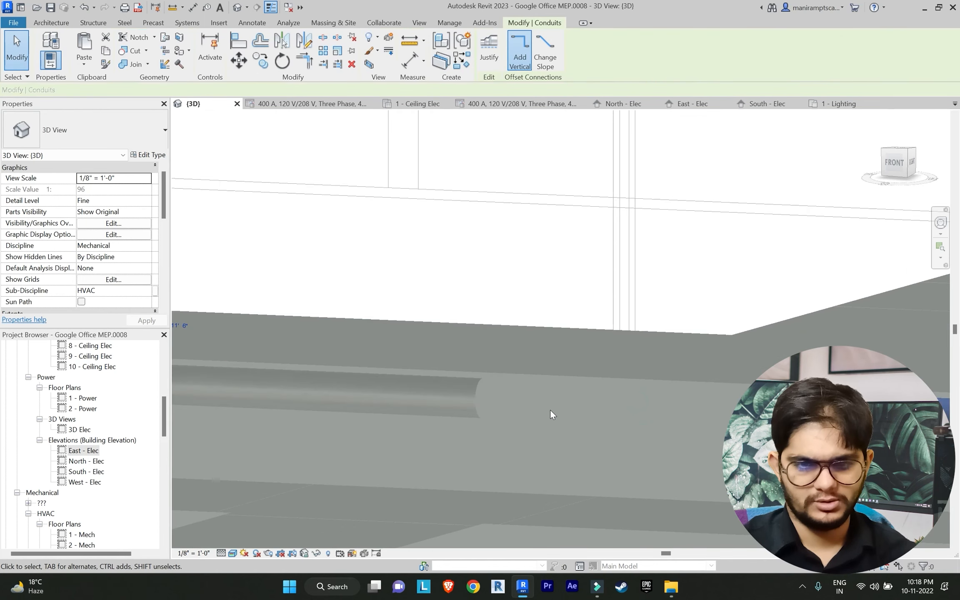
drag(545, 396, 487, 399)
click(588, 327)
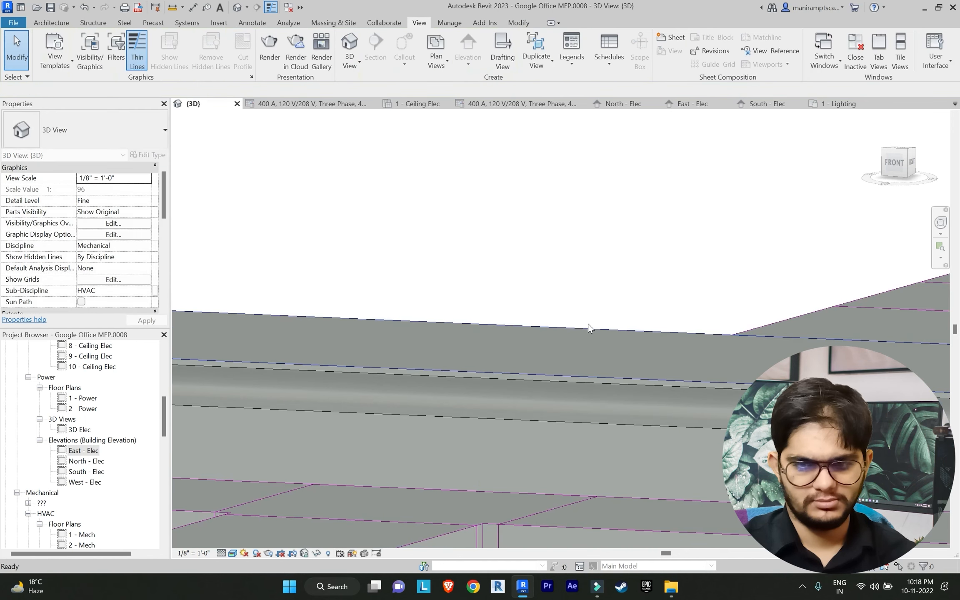
Return to the 1 - Ceiling Elec plan and examine the conduit routing around the panelboards and the remaining unwired fixtures
scroll(108, 433, down, 2)
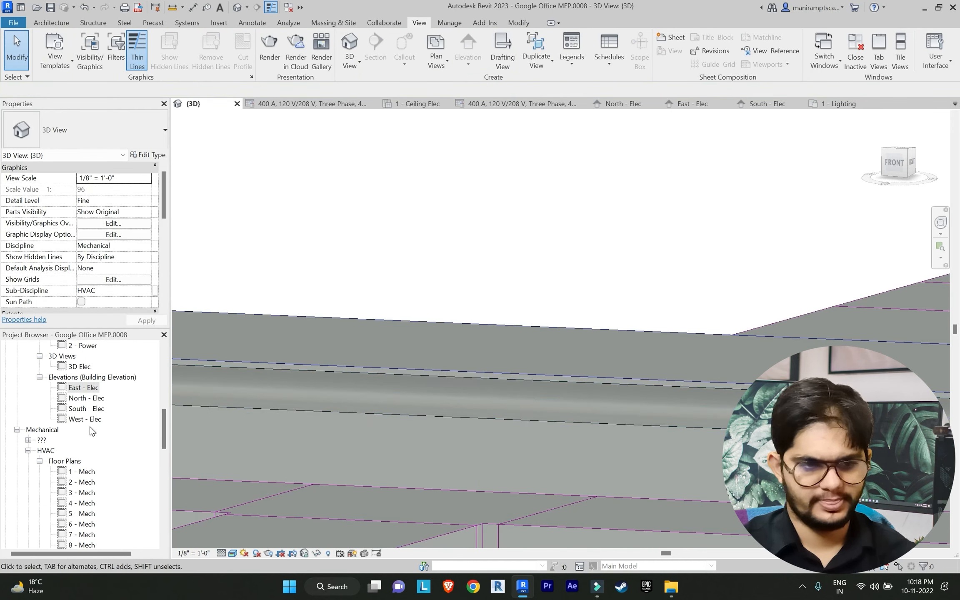
scroll(95, 411, up, 6)
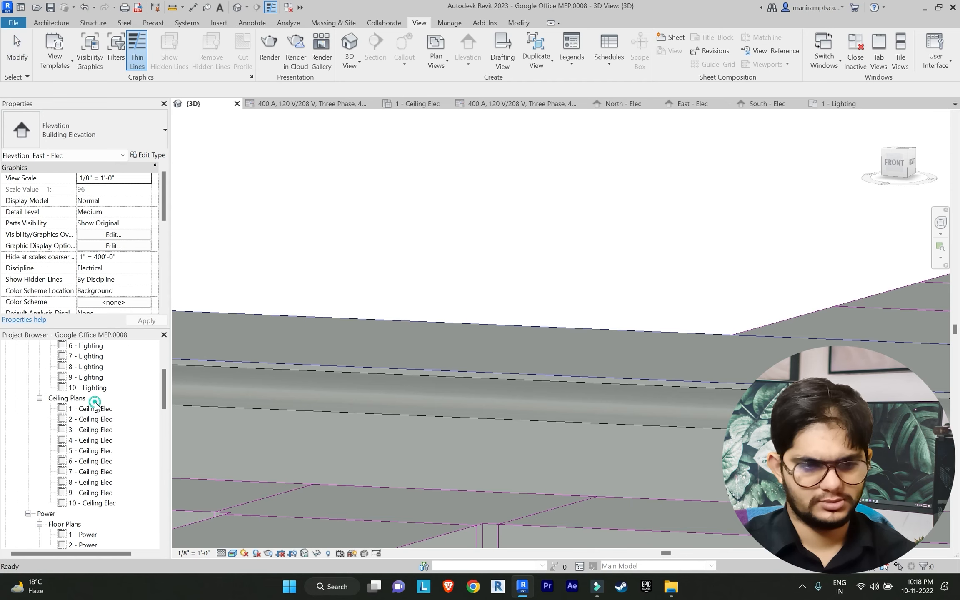
double_click(95, 408)
scroll(521, 354, up, 2)
middle_drag(529, 325, 522, 373)
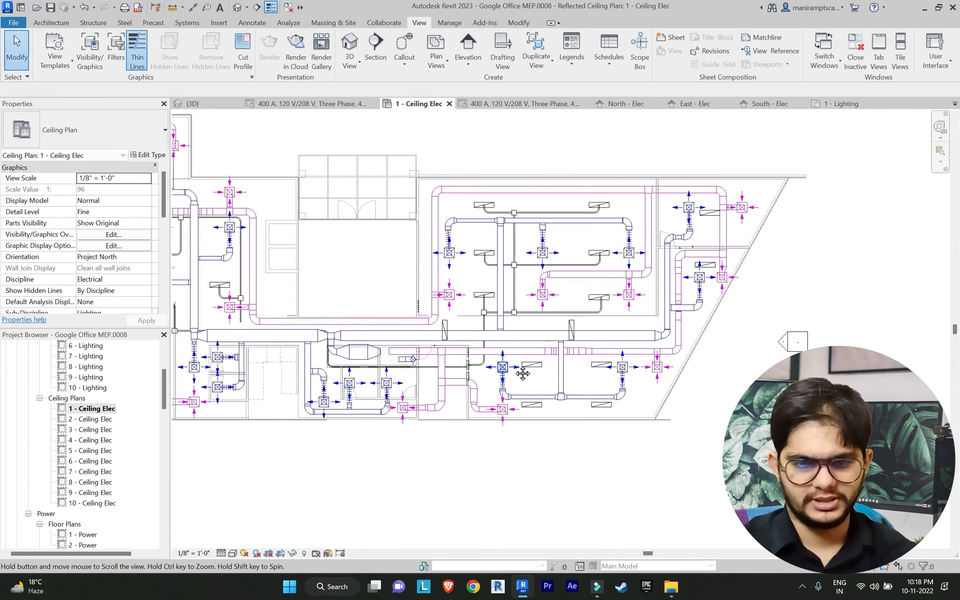
scroll(479, 381, up, 4)
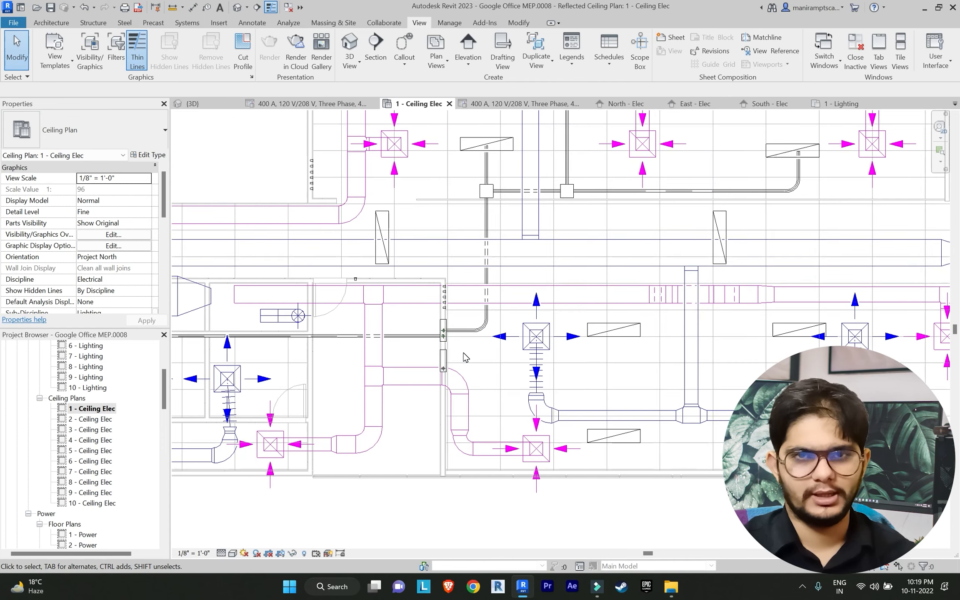
scroll(120, 433, down, 2)
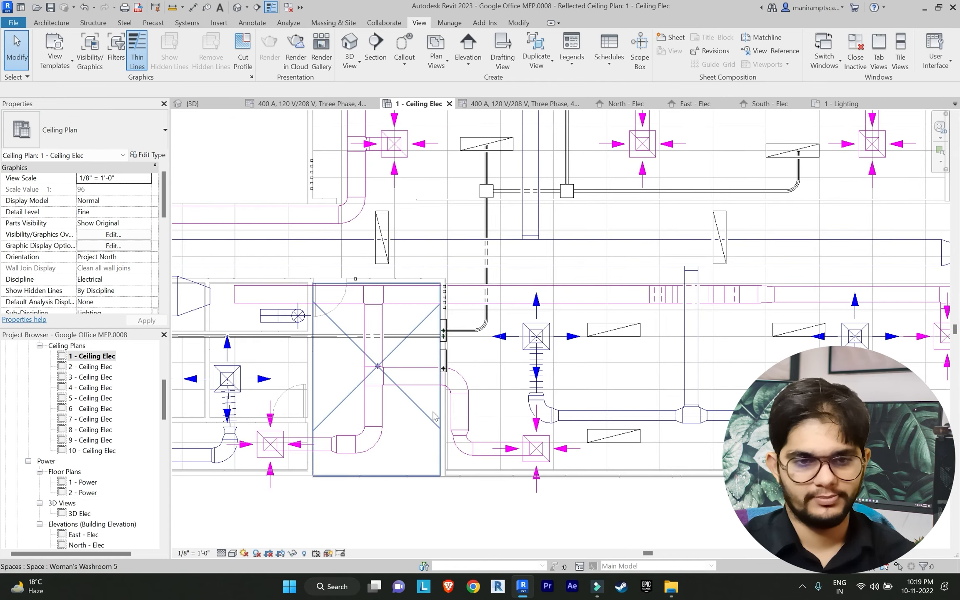
scroll(299, 370, down, 5)
scroll(287, 386, up, 2)
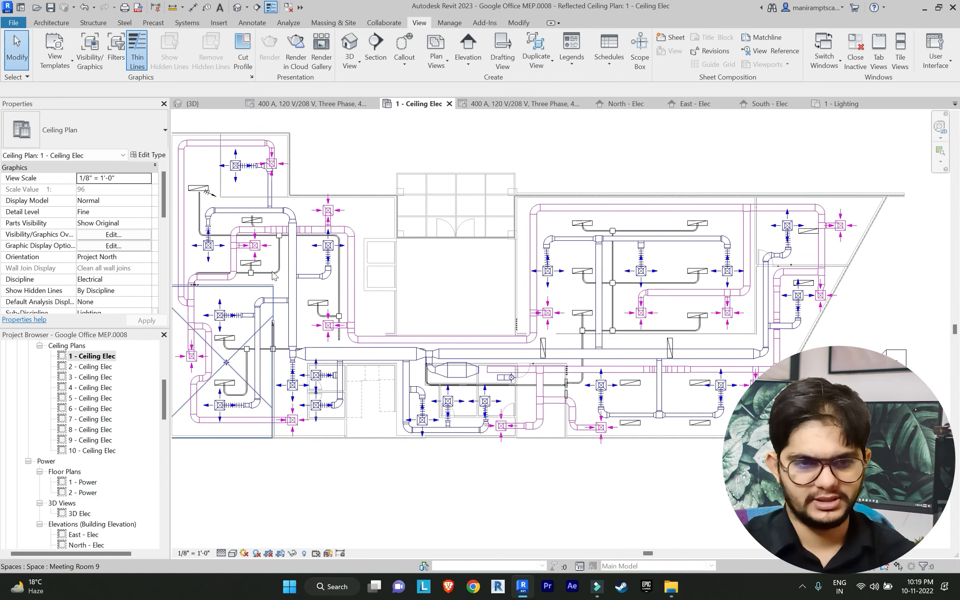
scroll(758, 408, up, 2)
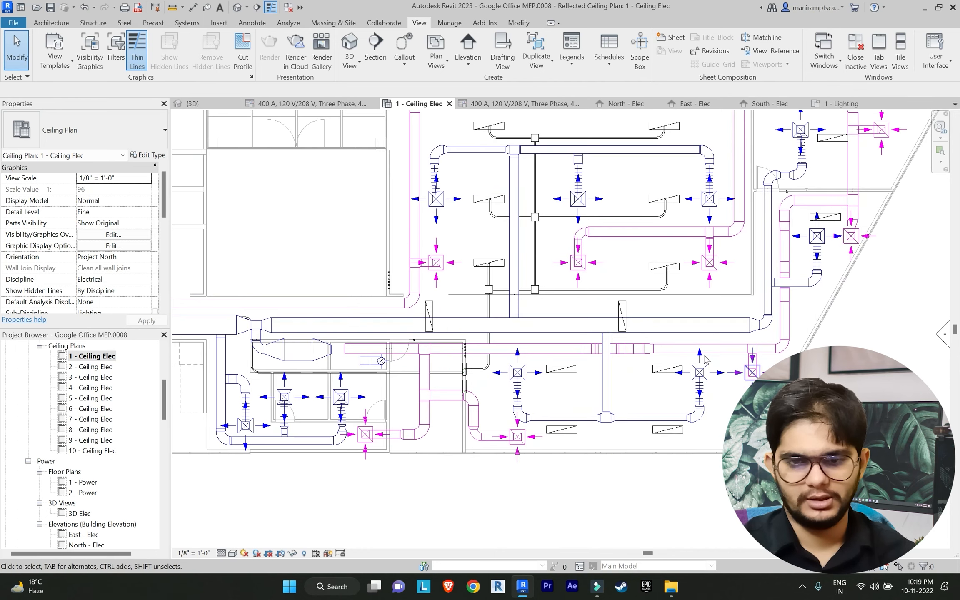
middle_drag(648, 271, 623, 318)
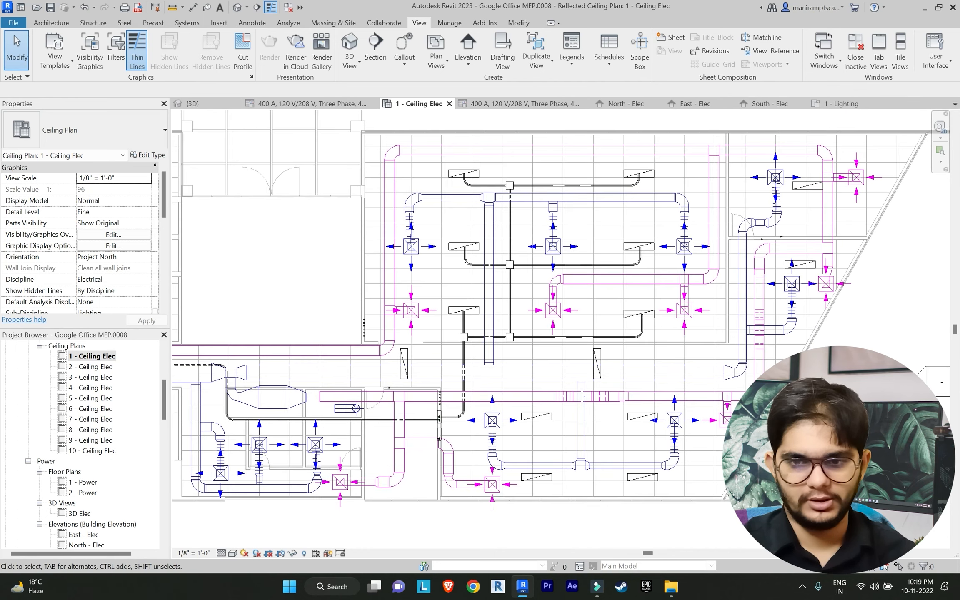
scroll(453, 462, up, 1)
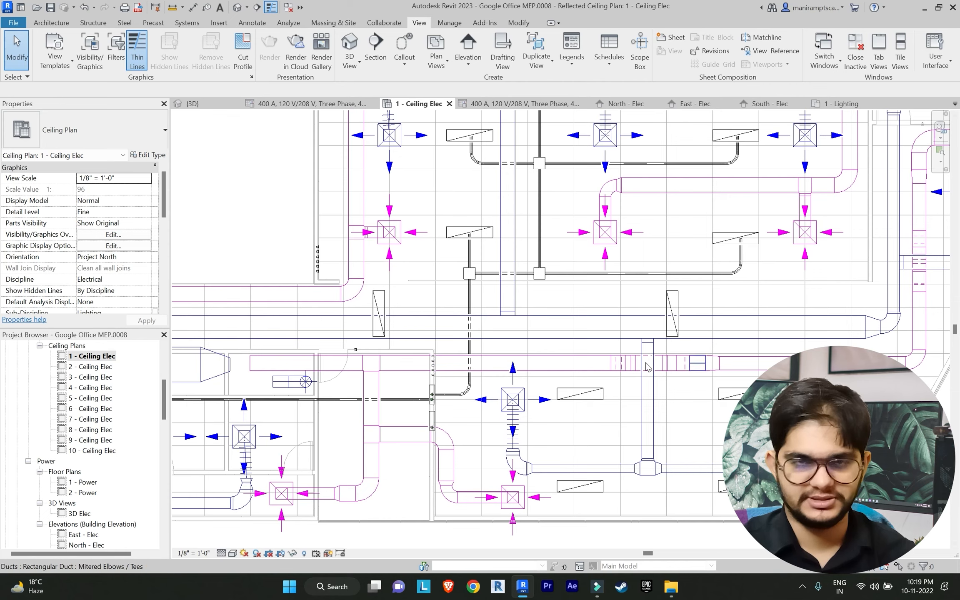
Examine the conduit risers above the two panelboards in the ceiling plan, the East - Elec elevation and the 3D view
scroll(383, 336, down, 1)
scroll(421, 410, up, 3)
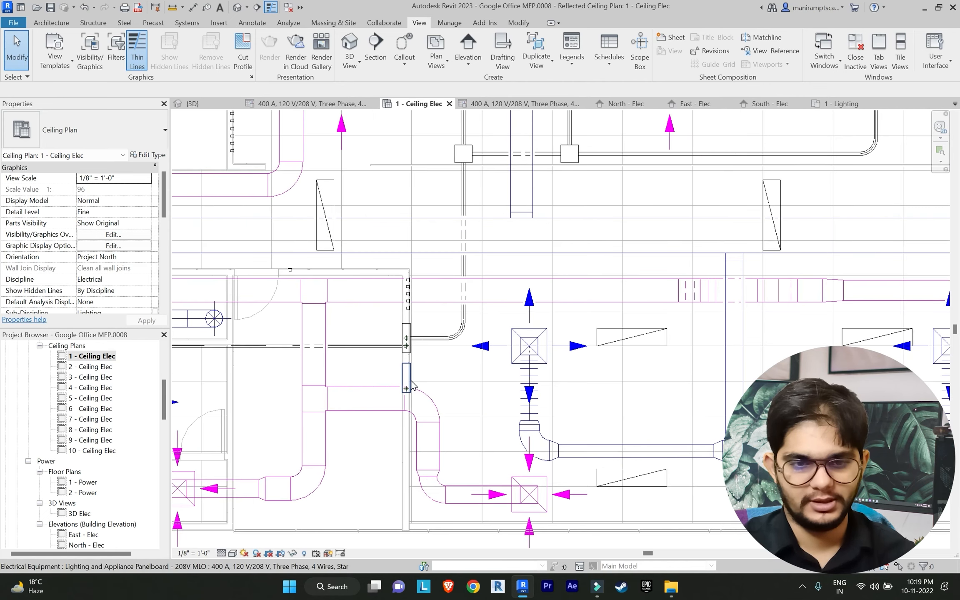
scroll(408, 389, up, 3)
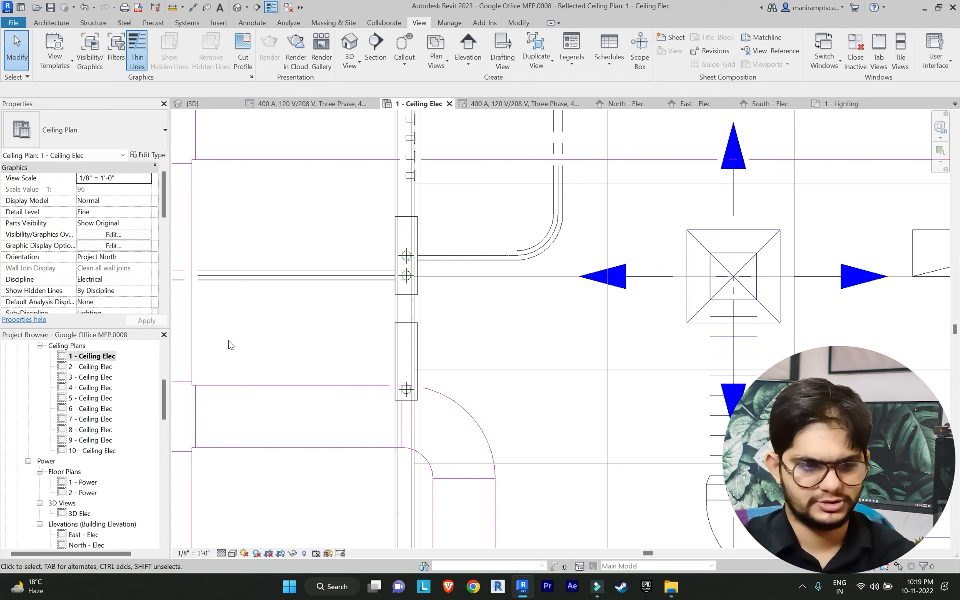
scroll(81, 468, down, 3)
double_click(85, 443)
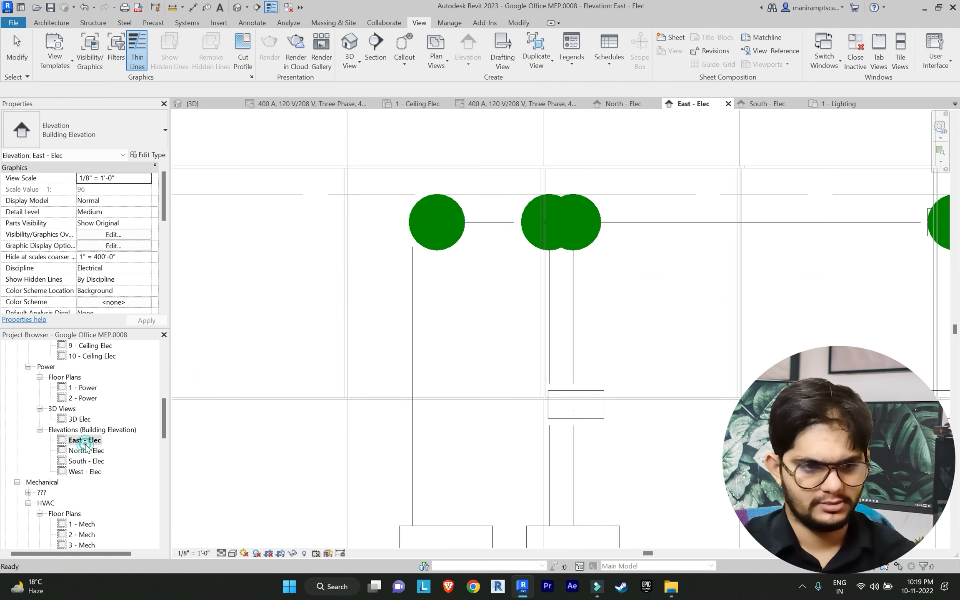
scroll(547, 345, down, 3)
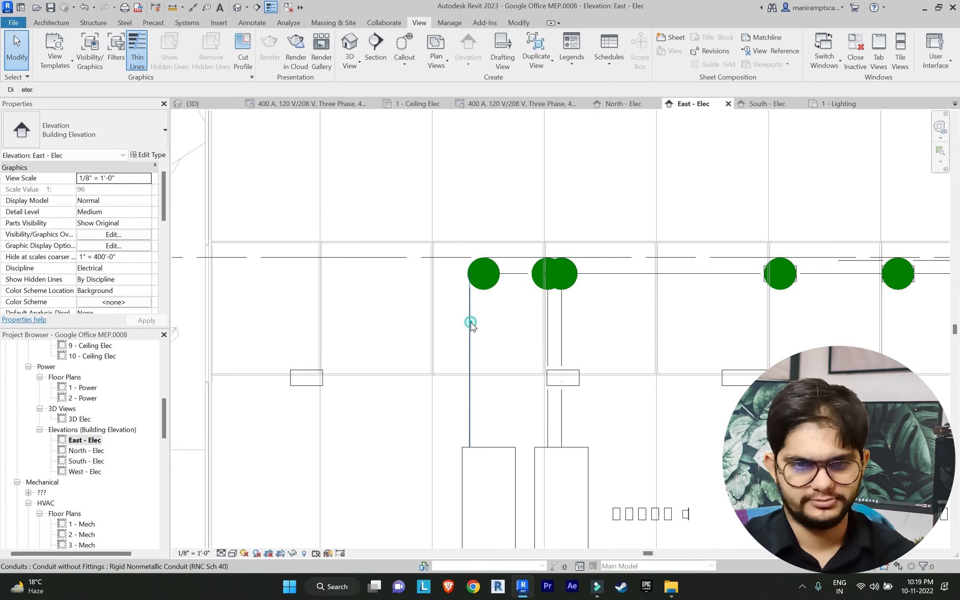
click(470, 322)
click(435, 347)
scroll(435, 347, up, 2)
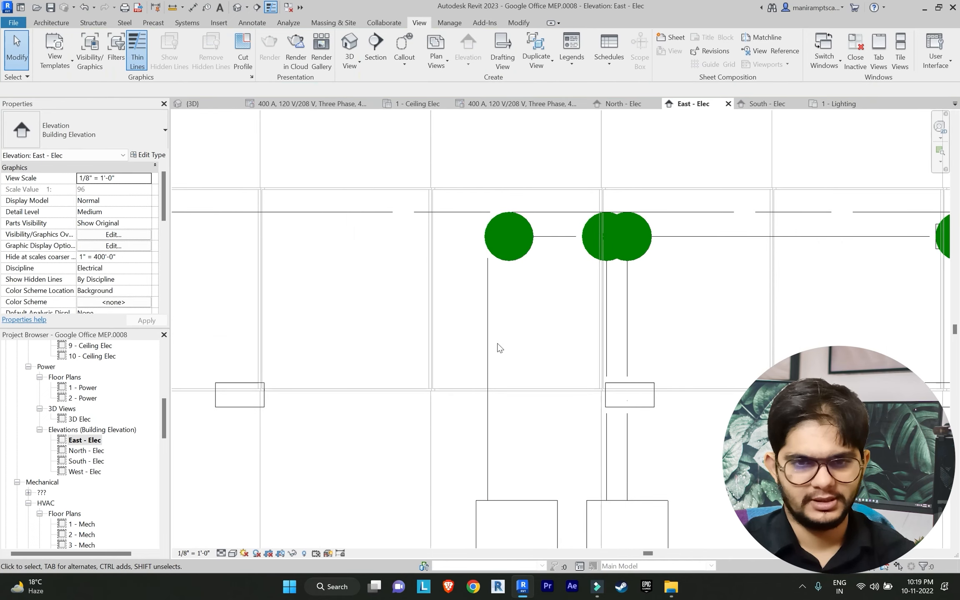
scroll(380, 369, down, 5)
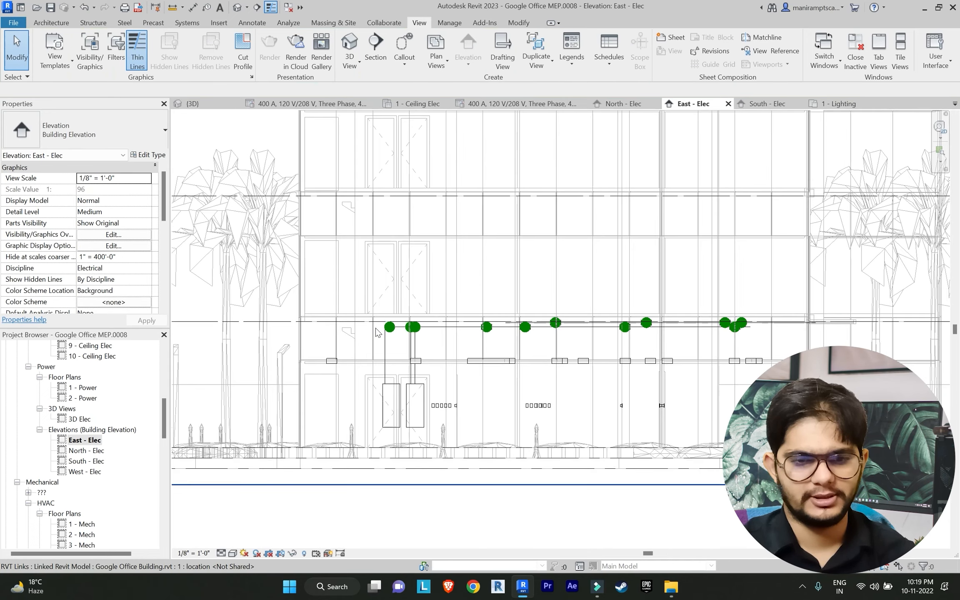
scroll(402, 420, up, 2)
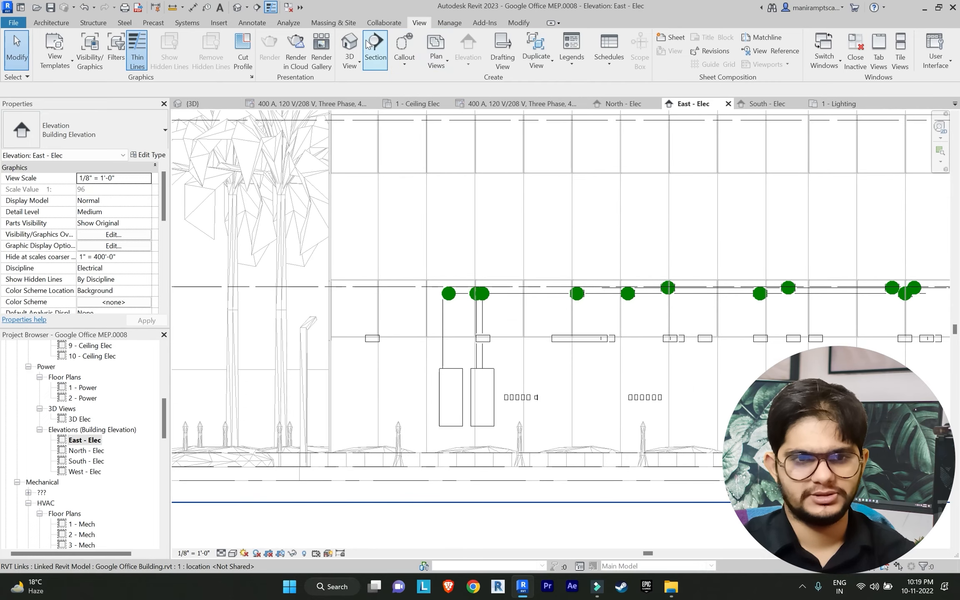
click(349, 46)
scroll(502, 340, up, 3)
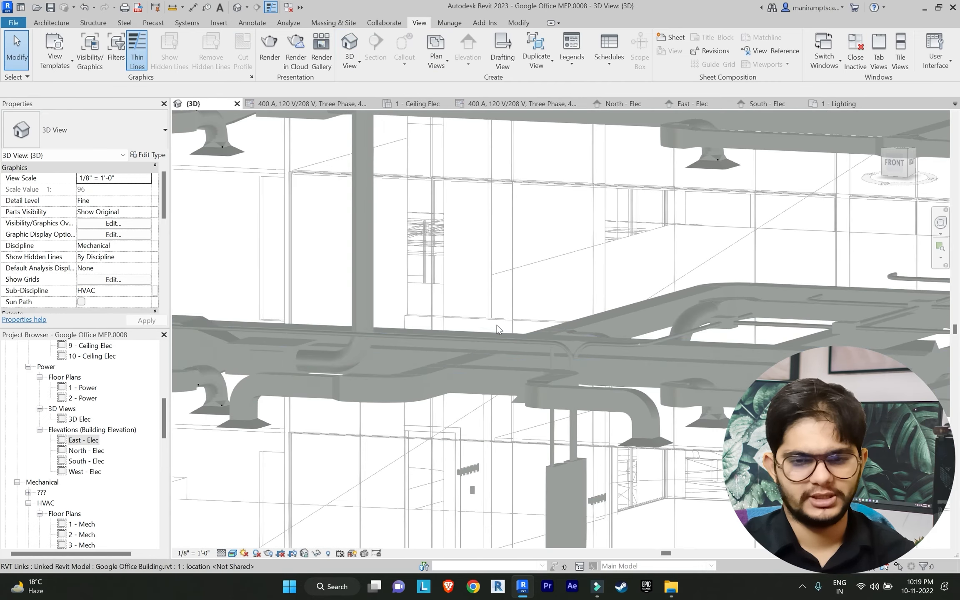
scroll(496, 326, down, 6)
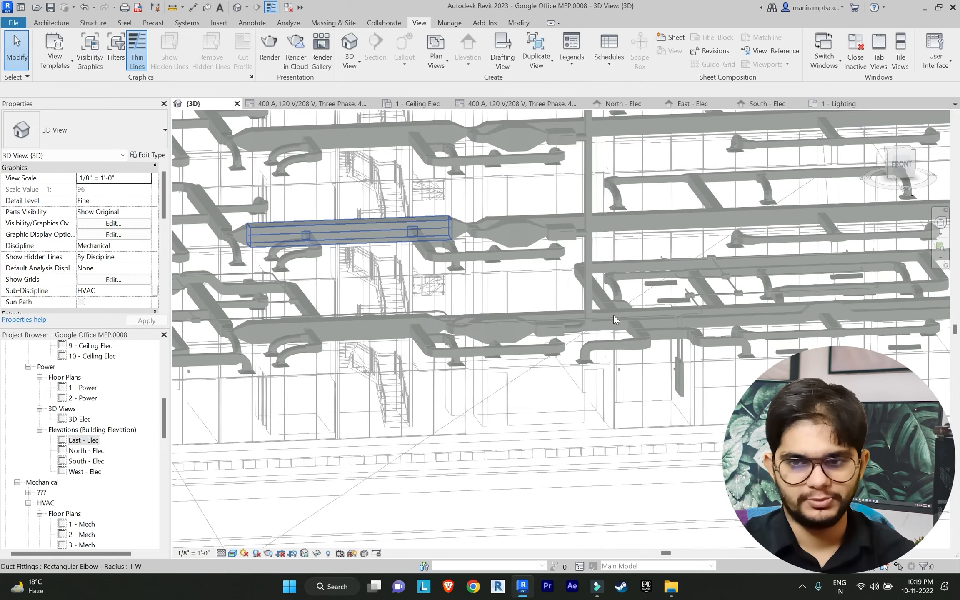
scroll(614, 316, down, 5)
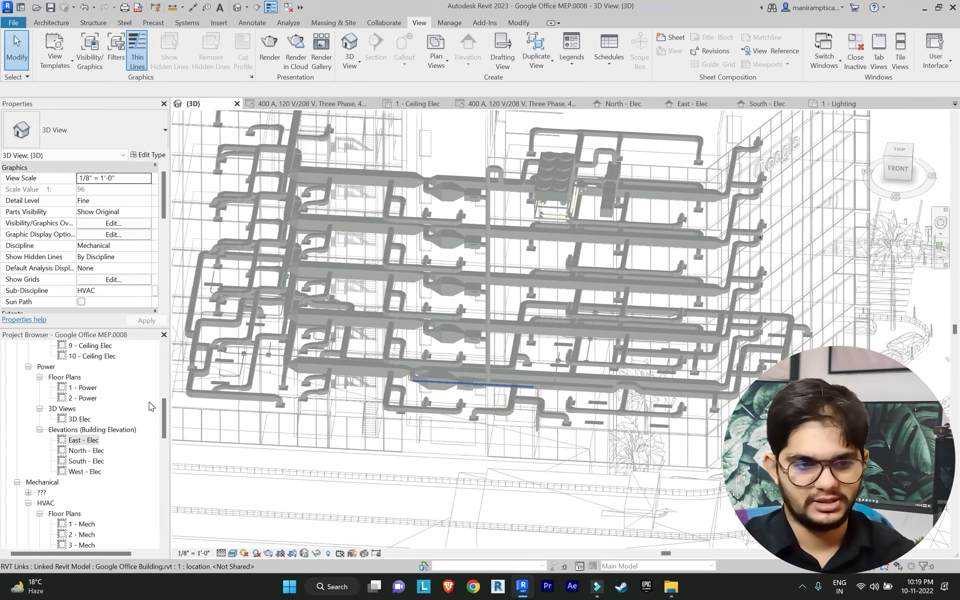
Open the South - Elec elevation and set its detail level to Fine so the panelboard conduits show full width
double_click(89, 461)
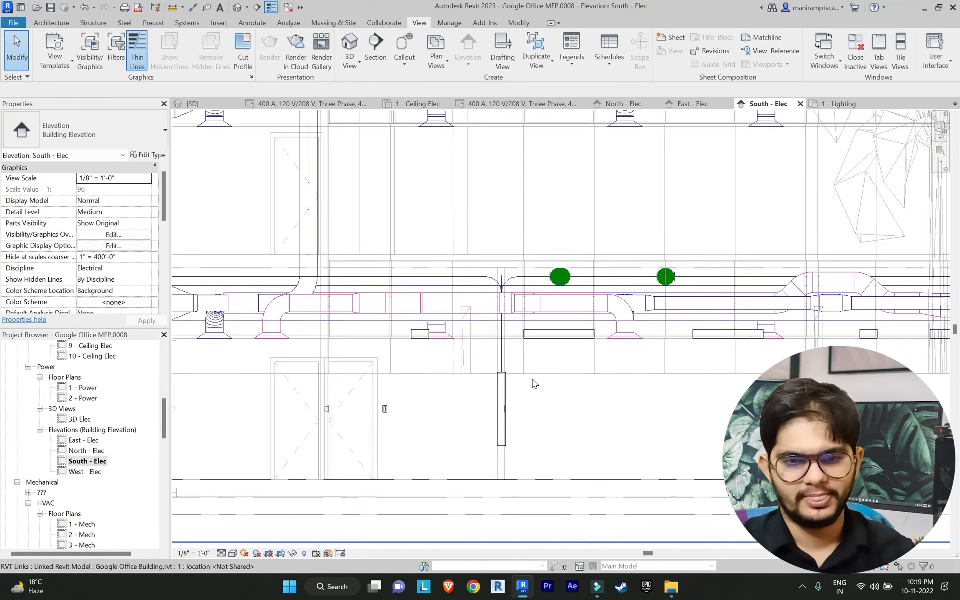
scroll(534, 384, up, 5)
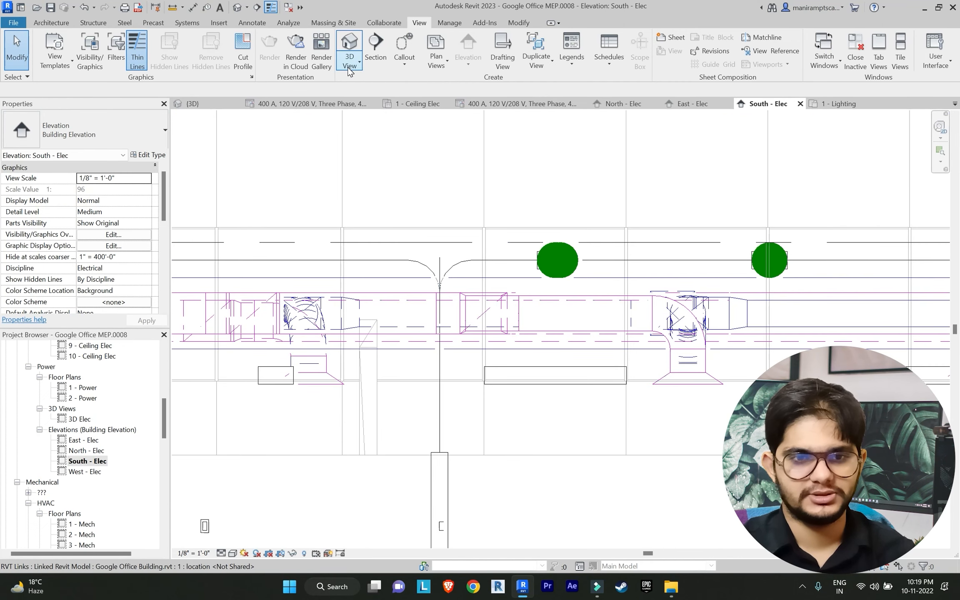
click(221, 553)
click(231, 541)
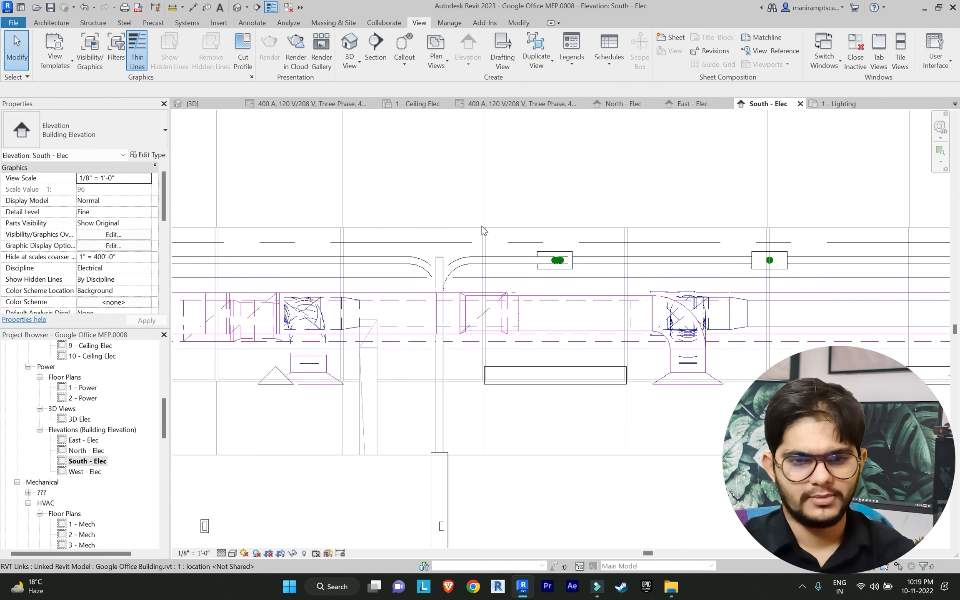
scroll(483, 229, up, 2)
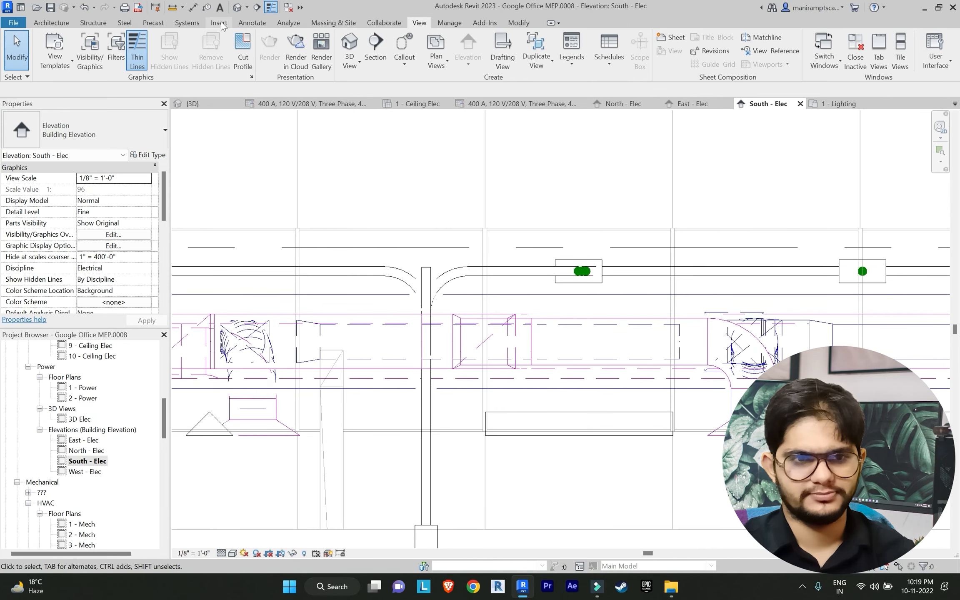
Draw a horizontal 2" conduit from the open top of the panelboard riser toward the nearby junction box, stopping short of it
click(187, 23)
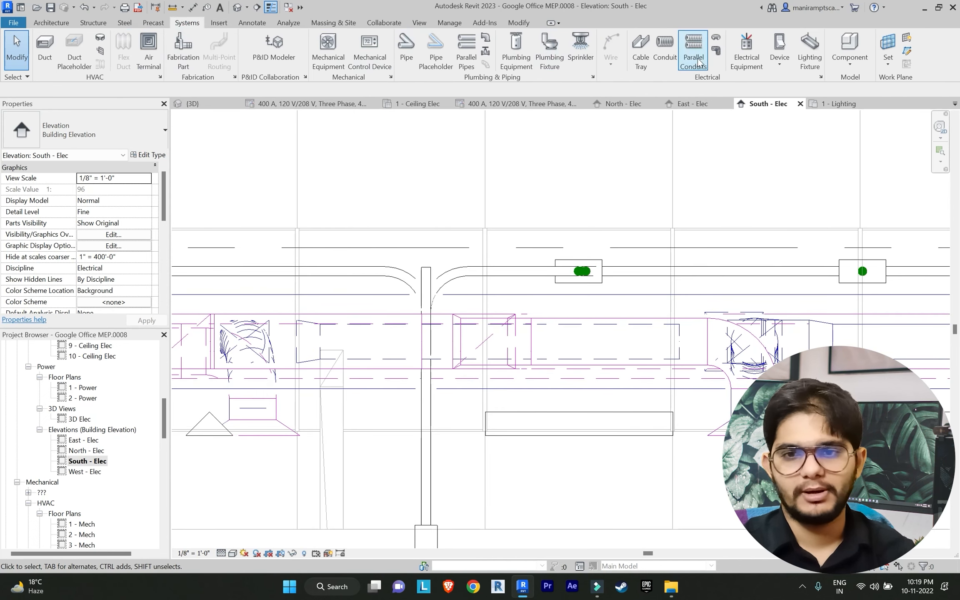
click(664, 54)
scroll(431, 261, up, 2)
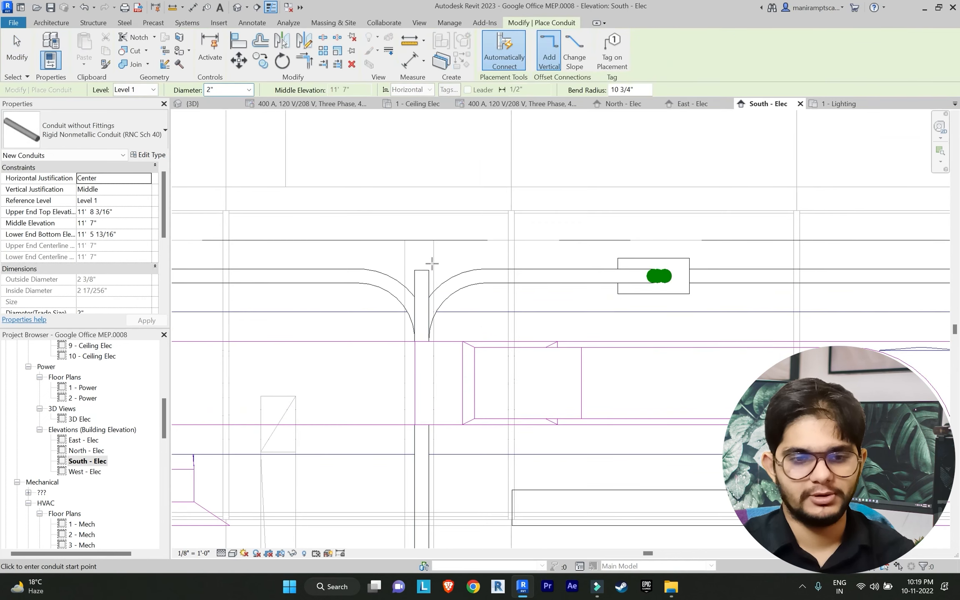
click(421, 271)
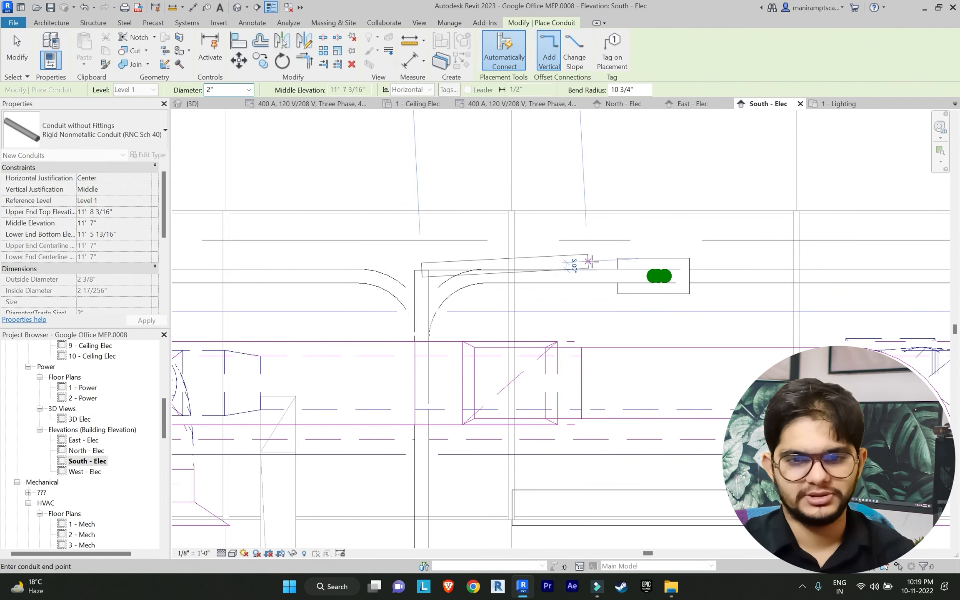
click(600, 267)
key(Escape)
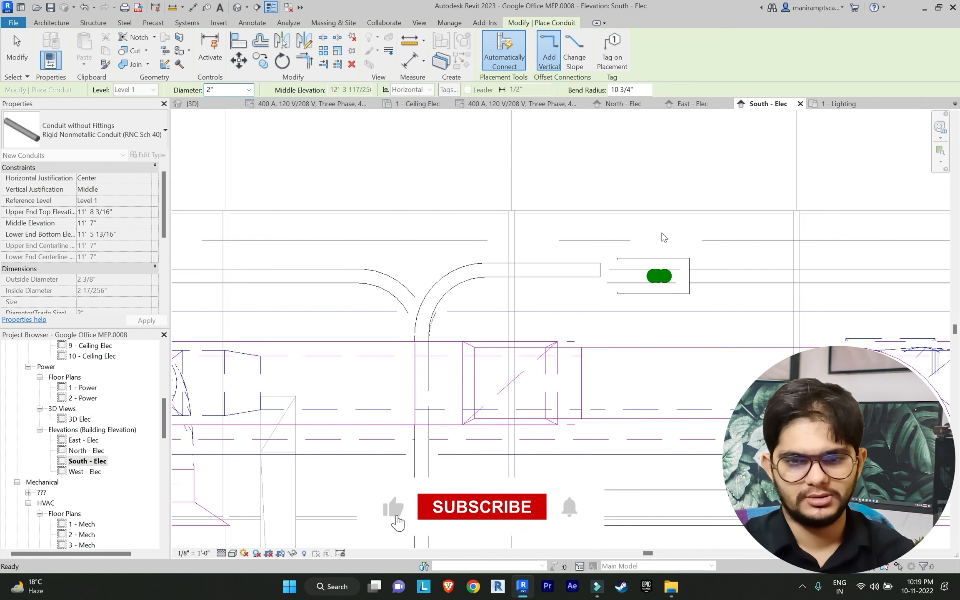
key(Escape)
Check the elevation of the conduit beyond the junction box and set the new horizontal stub's middle elevation to 11' 6"
click(729, 275)
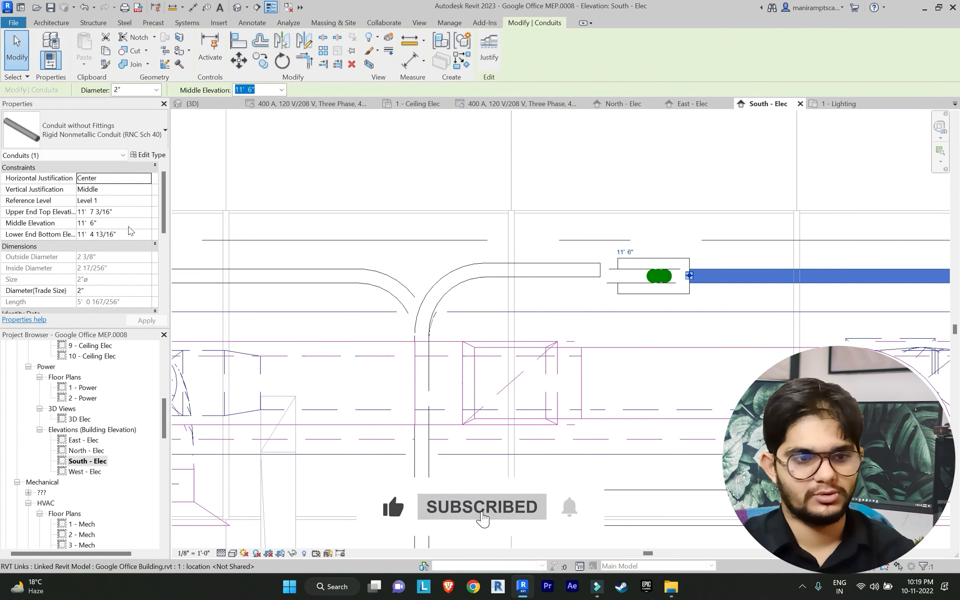
click(333, 185)
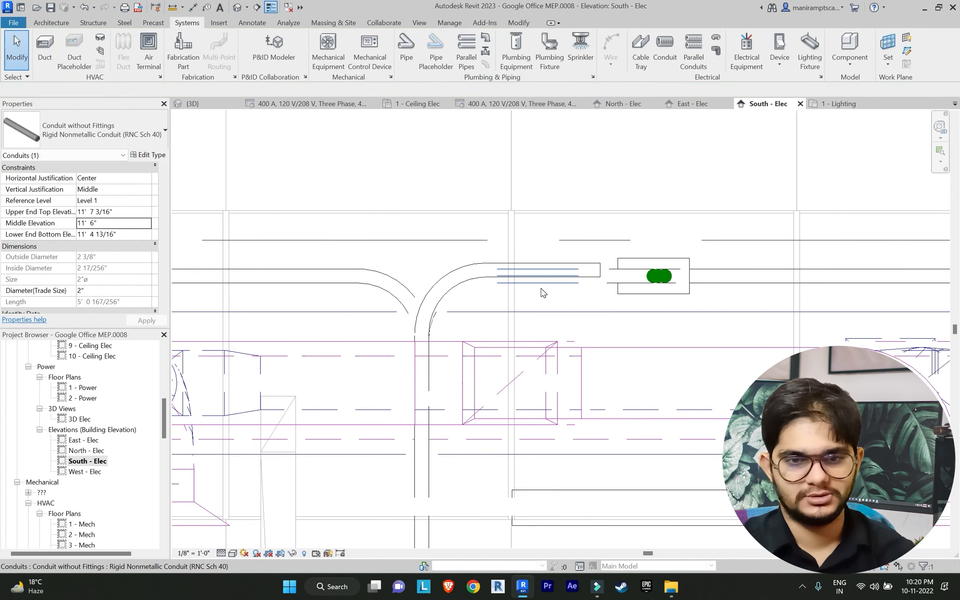
click(575, 271)
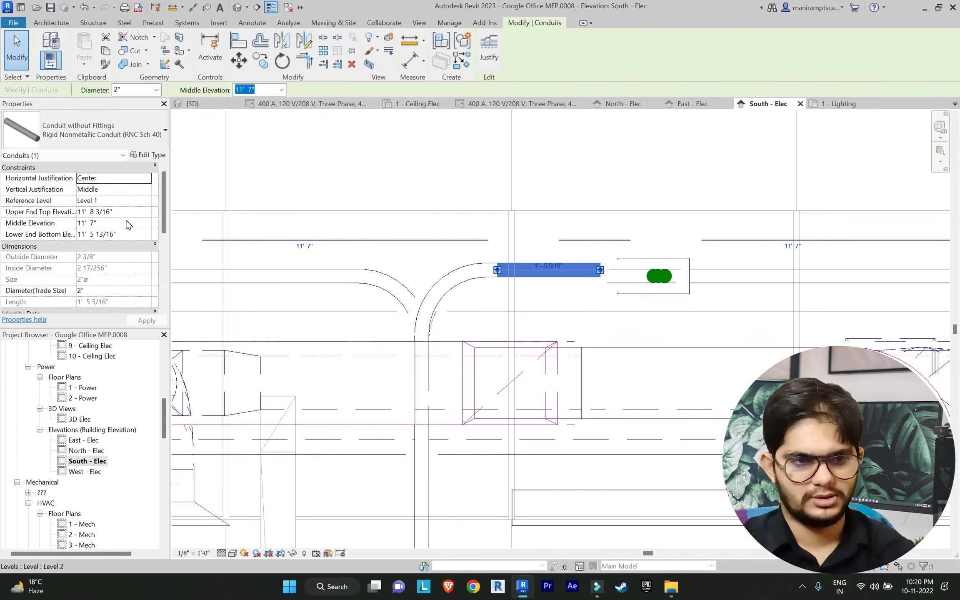
click(125, 227)
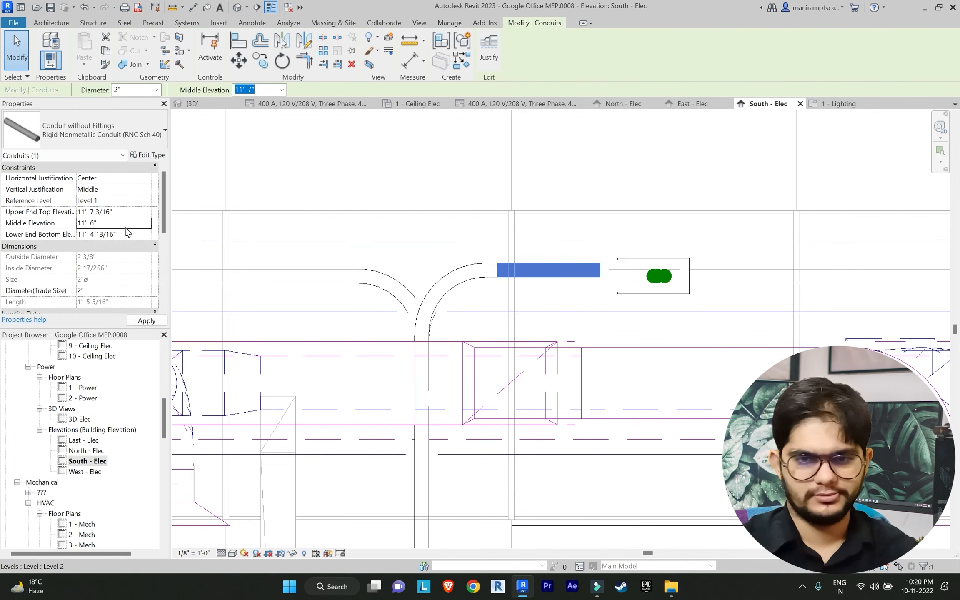
key(Escape)
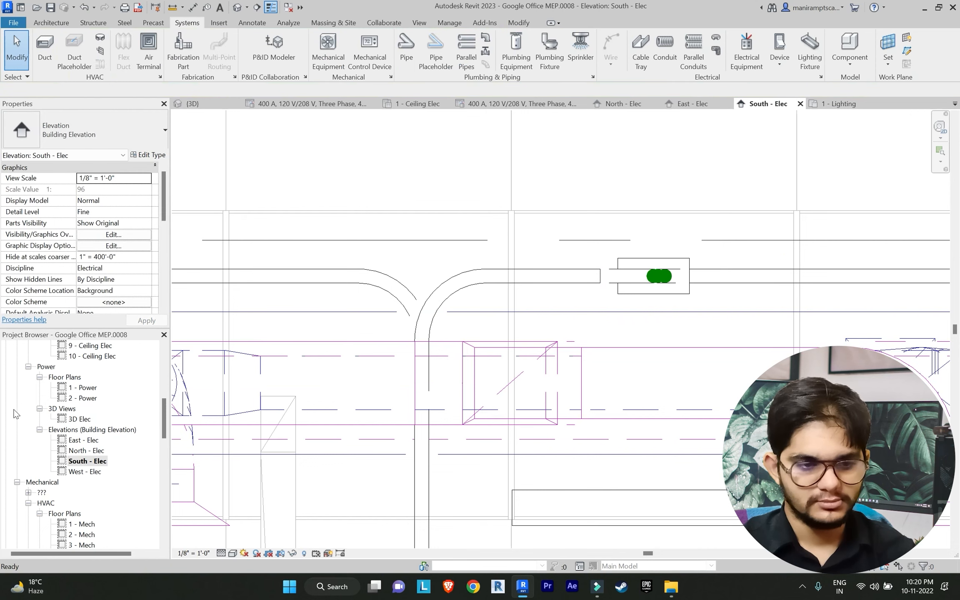
Open the 1 - Ceiling Elec plan and extend the southern panelboard's conduit stub east, just past the nearest supply diffuser
scroll(87, 415, up, 1)
scroll(86, 414, up, 3)
double_click(89, 376)
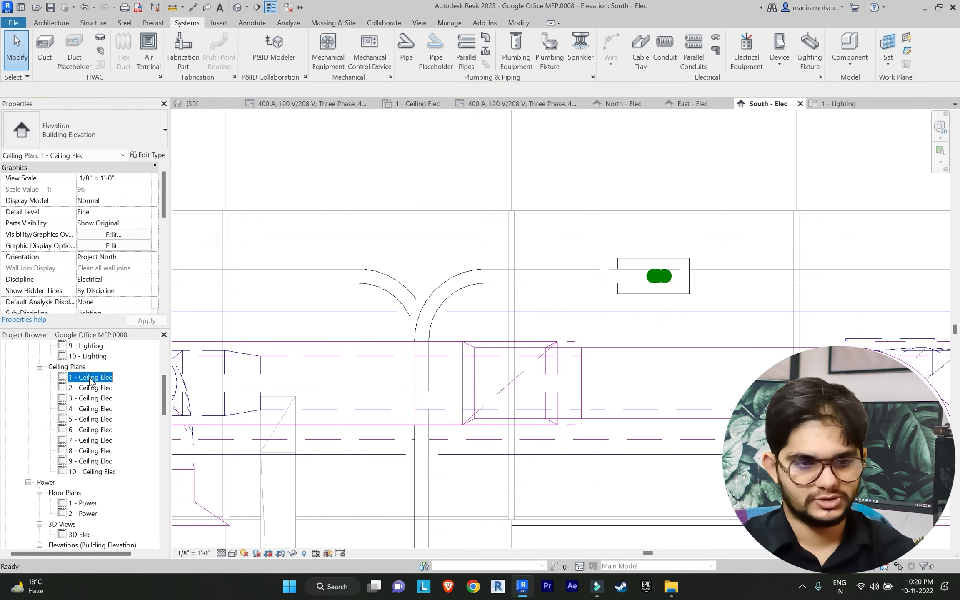
scroll(416, 304, down, 4)
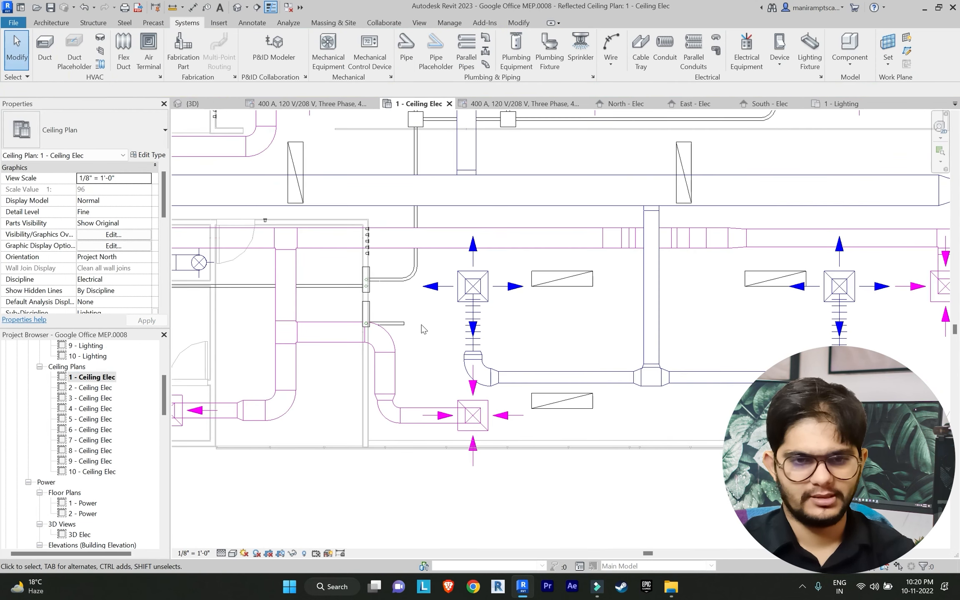
click(404, 324)
drag(404, 324, 484, 324)
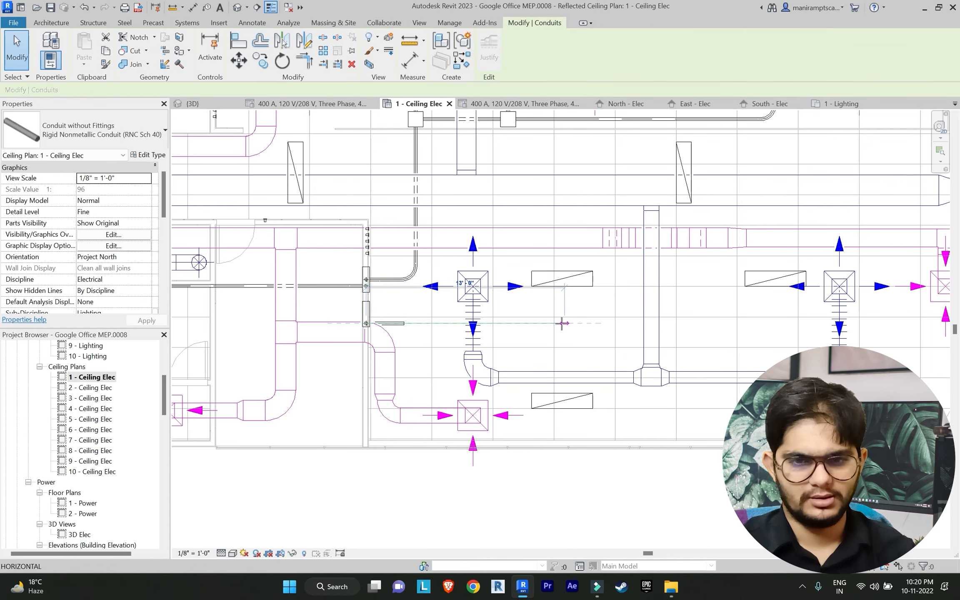
drag(561, 322, 499, 320)
click(591, 318)
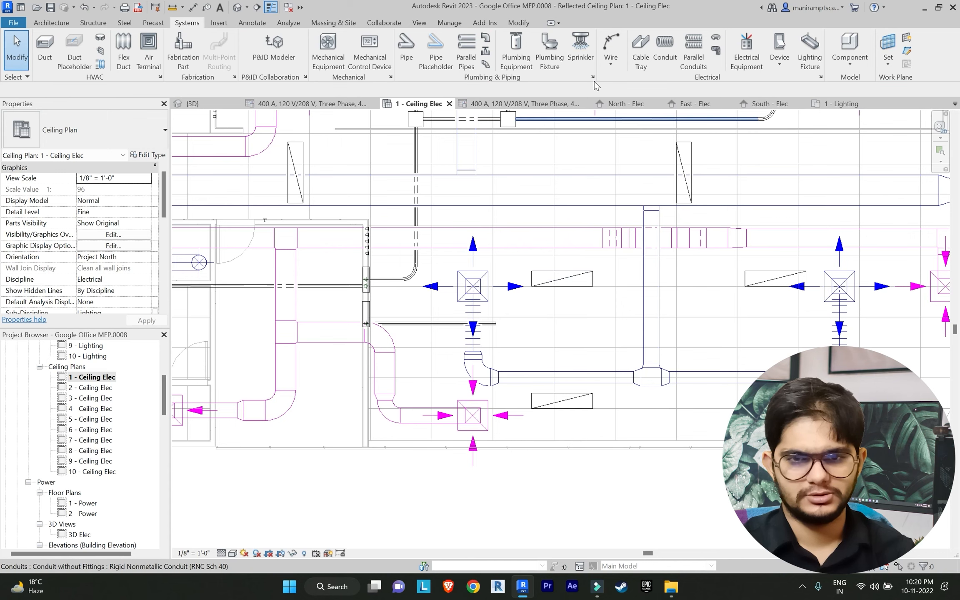
click(663, 50)
scroll(340, 304, up, 7)
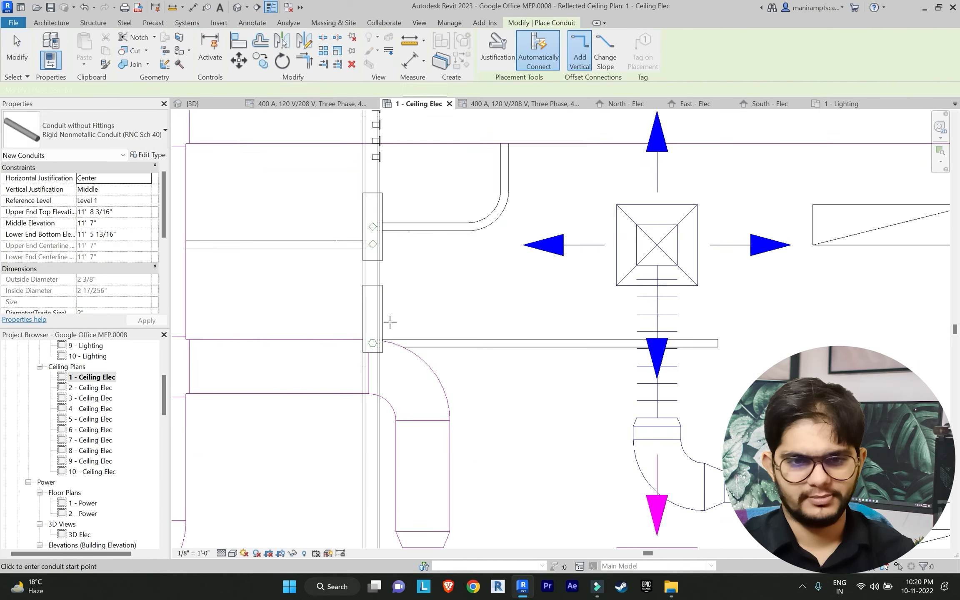
scroll(373, 325, down, 4)
click(568, 334)
click(571, 301)
click(924, 557)
Draw 2" conduit at 11' 6" middle elevation from the stub's end south, then east and up to the southeastern room fixture
click(663, 50)
click(127, 224)
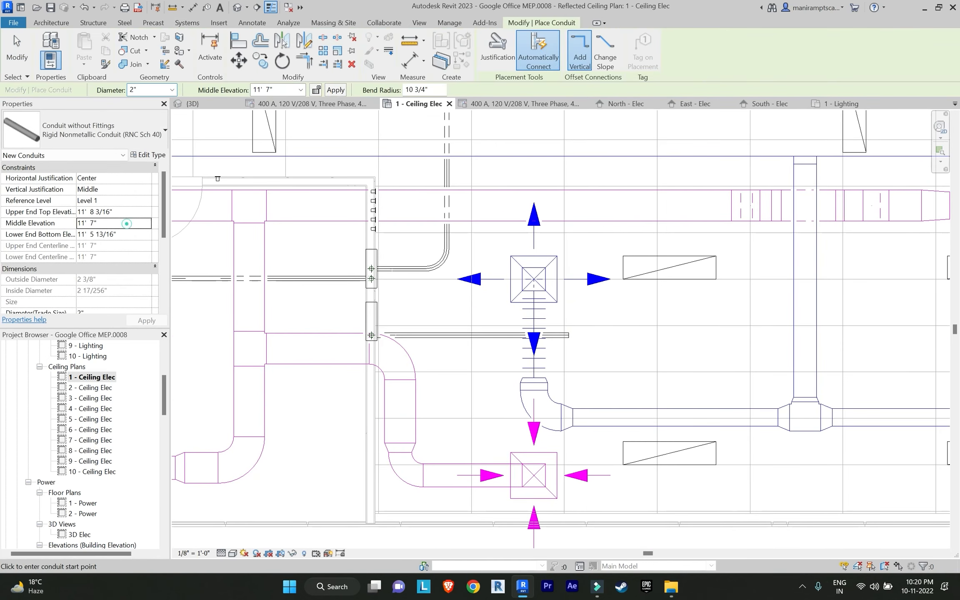
click(568, 335)
click(568, 495)
middle_drag(616, 492, 297, 427)
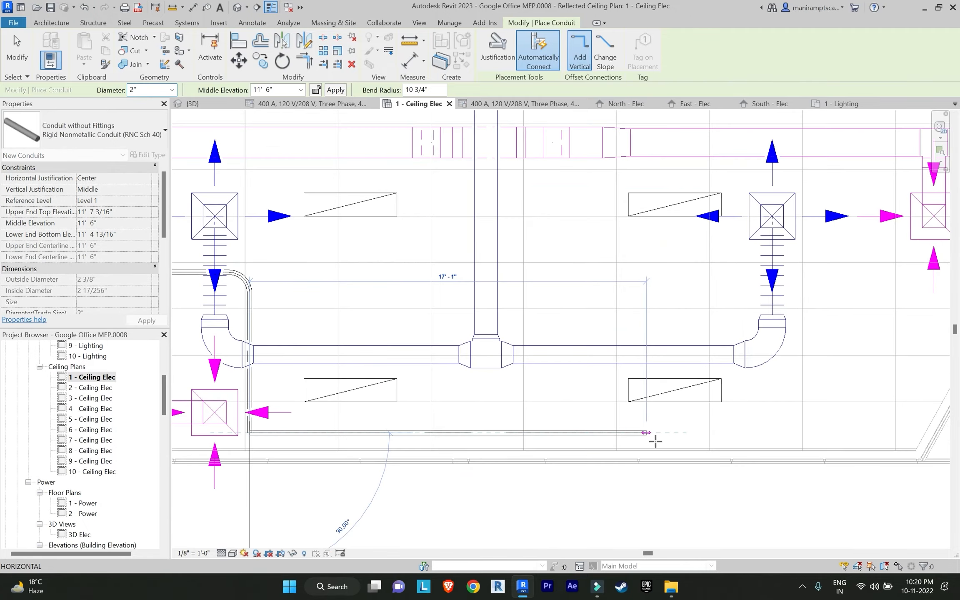
click(686, 432)
click(686, 389)
key(Escape)
key(Escape)
Branch a 2" conduit off the southern run into the southwestern light fixture of the room
middle_drag(508, 337, 708, 324)
scroll(708, 324, up, 1)
click(674, 51)
click(526, 434)
click(527, 390)
key(Escape)
key(Escape)
middle_drag(566, 392, 630, 373)
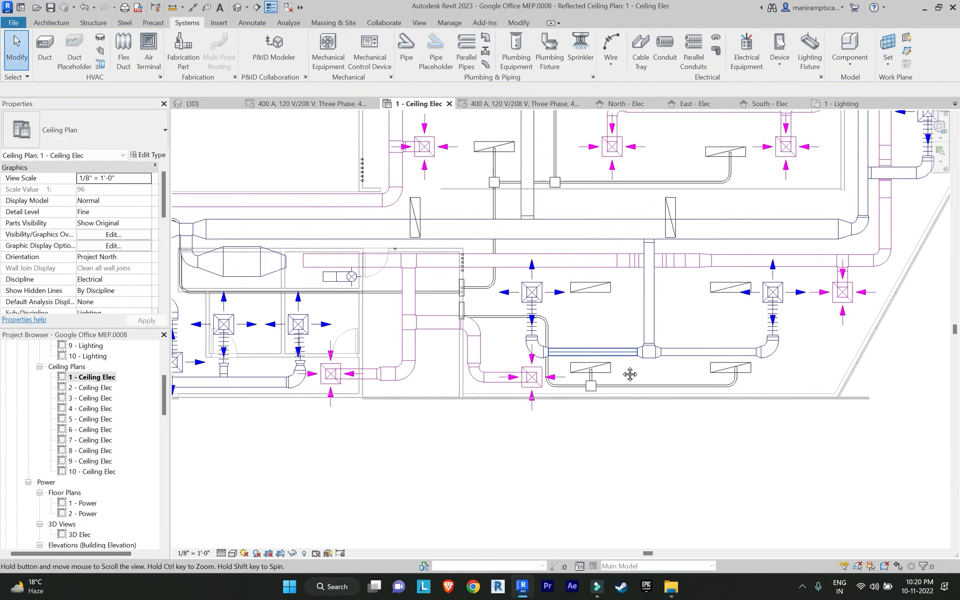
Delete the elbow linking the stub to the southbound conduit and extend the stub east below the room's two northern fixtures
click(503, 352)
key(Delete)
click(287, 352)
click(342, 329)
scroll(342, 329, down, 1)
click(281, 350)
drag(315, 349, 650, 350)
click(624, 381)
Branch a 2" conduit off the extended run into the room's northwestern light fixture
click(674, 51)
click(410, 349)
click(410, 283)
key(Escape)
key(Escape)
Draw a 2" conduit from the east end of the extended run into the room's northeastern light fixture
click(665, 50)
click(728, 349)
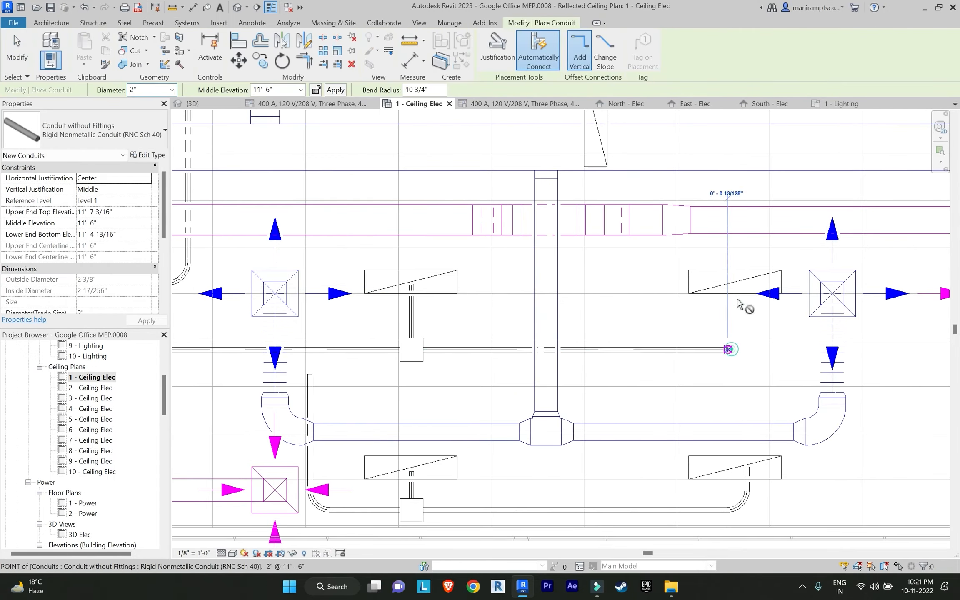
click(728, 283)
key(Escape)
key(Escape)
Connect the loose end of the southbound conduit to the east-west panelboard run with a tee junction box
scroll(664, 349, down, 6)
scroll(664, 321, down, 6)
scroll(667, 314, up, 7)
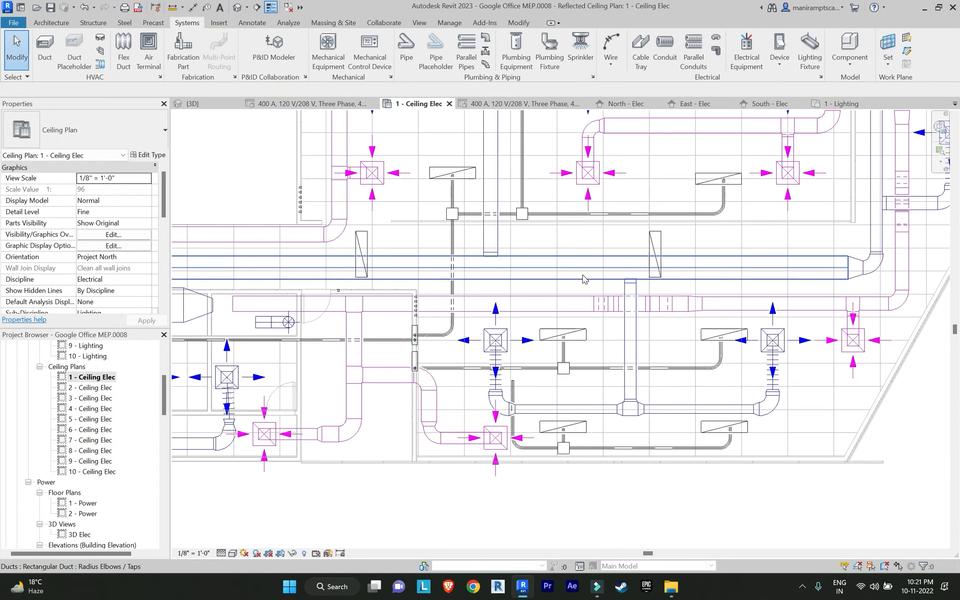
click(665, 51)
scroll(596, 373, up, 4)
key(Escape)
key(Escape)
scroll(500, 358, up, 2)
click(435, 410)
drag(435, 392, 434, 365)
key(Escape)
Convert the new tee junction box into a cross by adding an opening on its north side
click(435, 365)
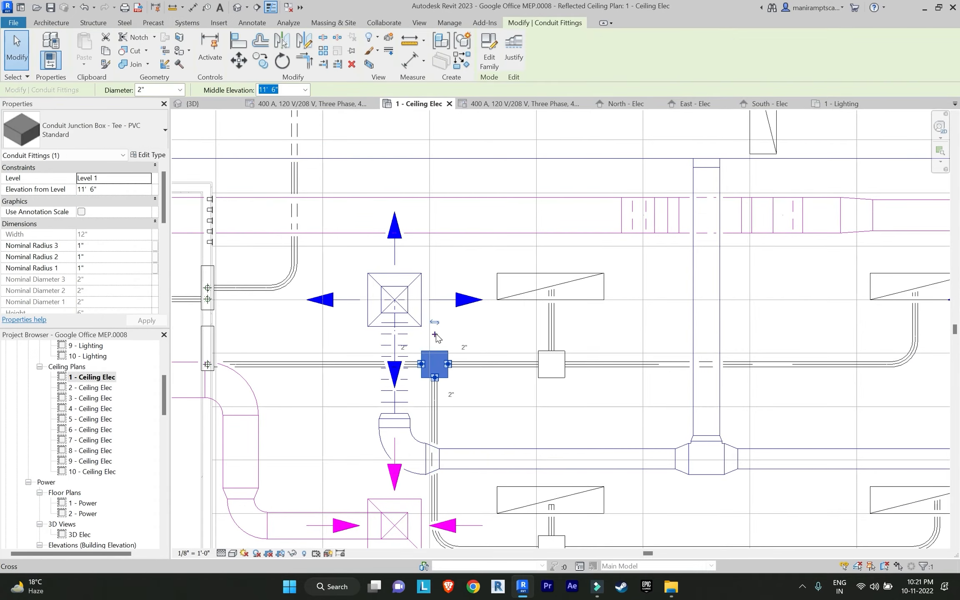
click(436, 334)
key(Escape)
Draw a 2" conduit from the cross box's north opening up to the corridor and east to the eastern corridor fixture
click(665, 51)
click(434, 351)
scroll(448, 236, down, 3)
click(452, 212)
scroll(451, 213, down, 4)
click(572, 214)
key(Escape)
key(Escape)
scroll(250, 215, up, 4)
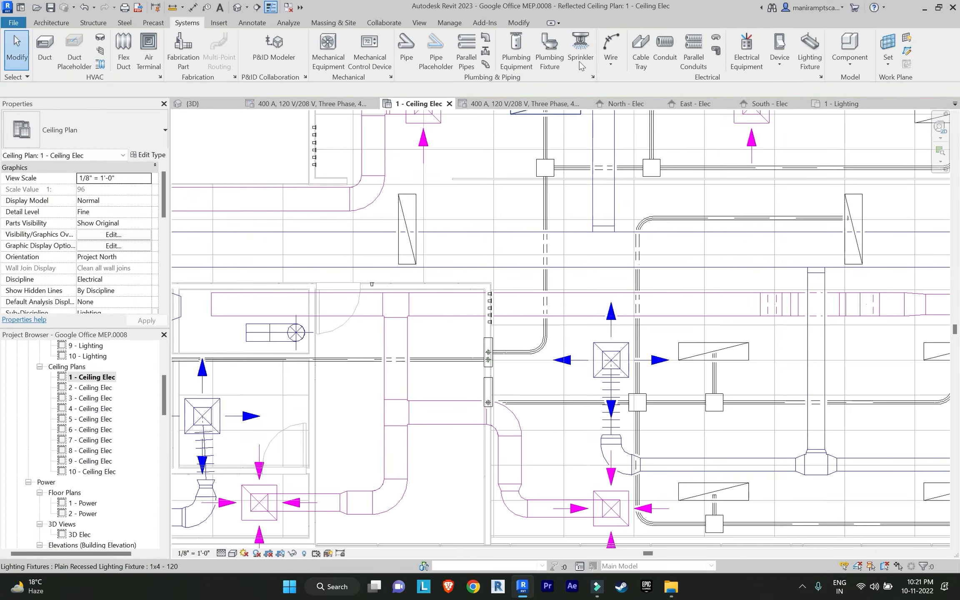
Draw 2" conduits from the north-south run west into the western corridor fixture and from that branch down to the wall switch
click(665, 51)
scroll(541, 221, up, 1)
click(632, 217)
click(473, 216)
key(Escape)
key(Escape)
click(665, 51)
scroll(556, 263, up, 1)
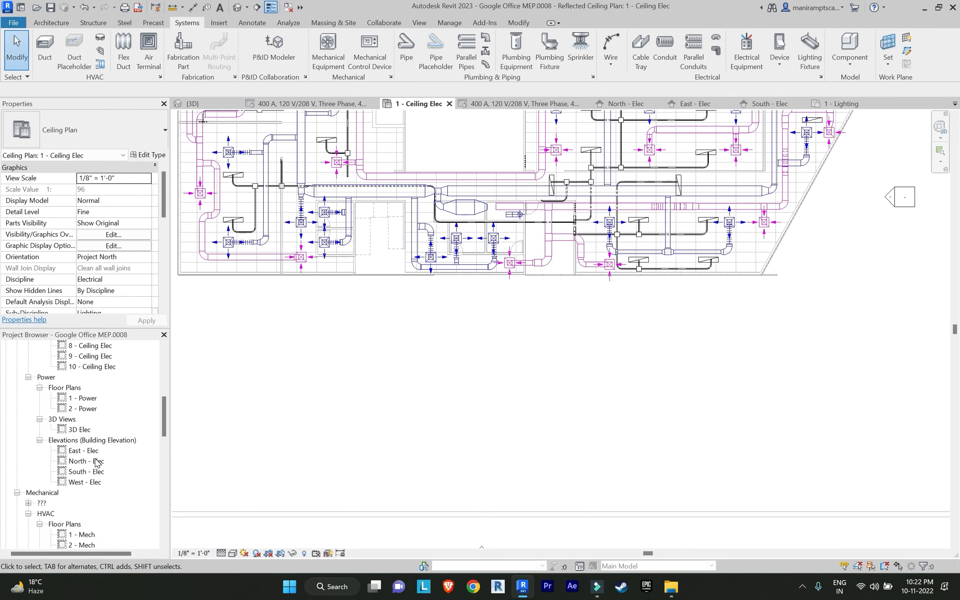
In the South - Elec view, set the second panelboard's conduit stub to an 11' 6" middle elevation, and return to 1 - Ceiling Elec
double_click(87, 471)
scroll(654, 248, up, 3)
click(666, 51)
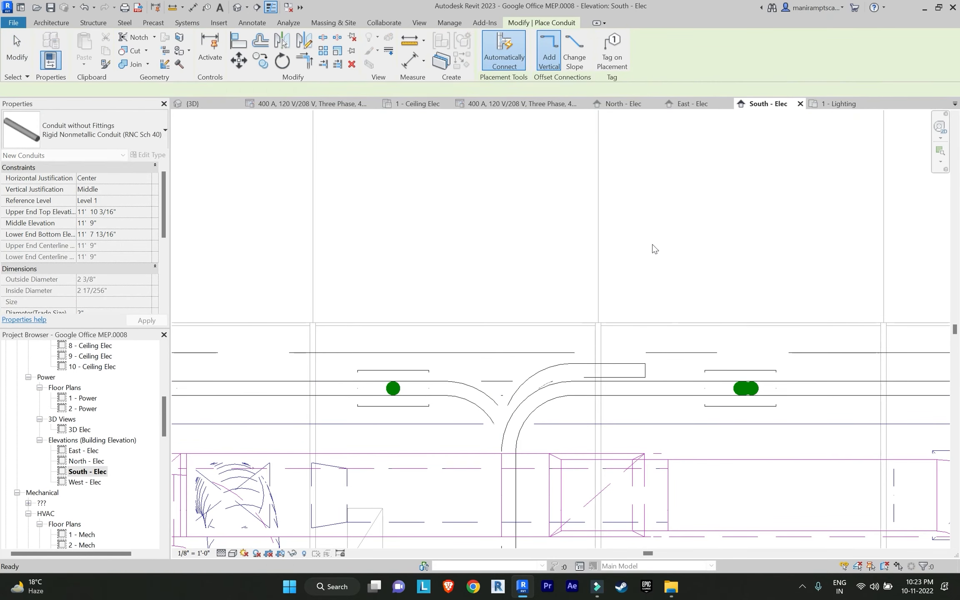
click(135, 225)
click(622, 365)
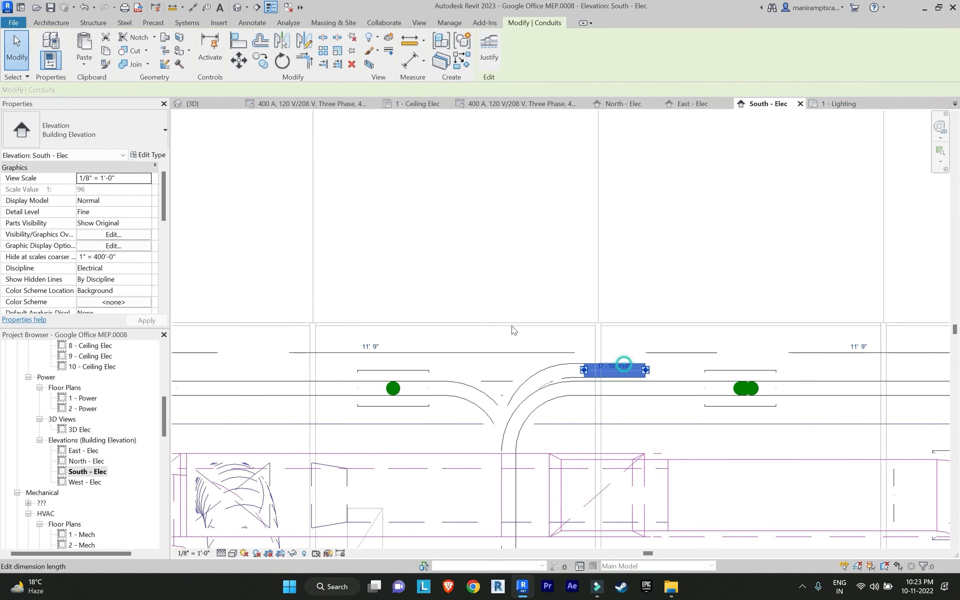
click(117, 223)
text(1)
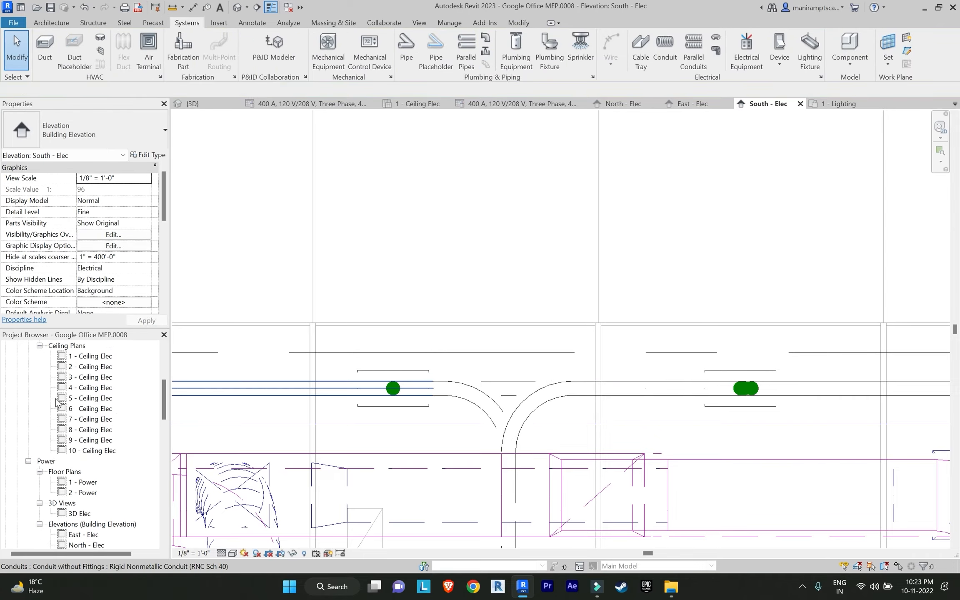
double_click(91, 387)
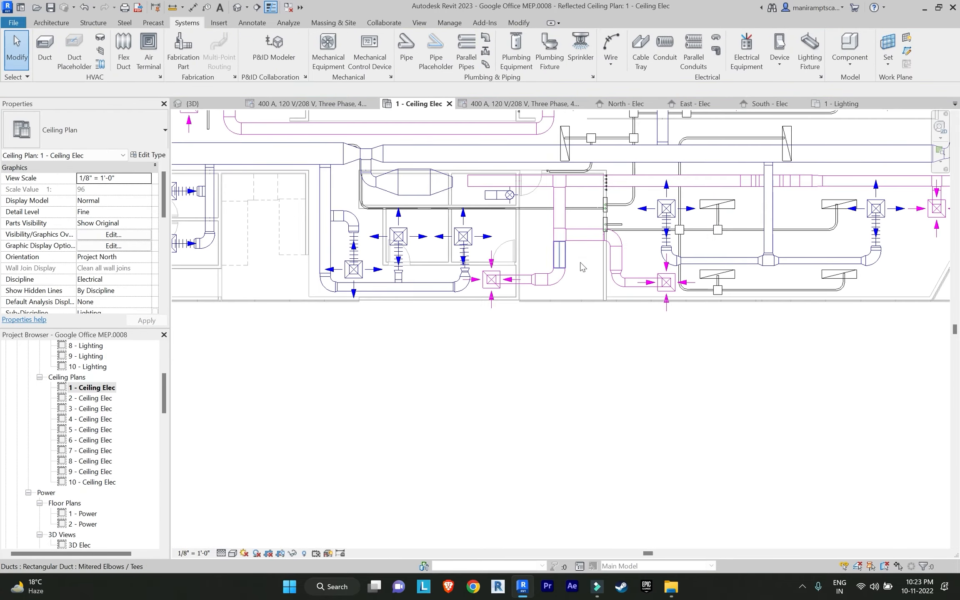
Extend the second panelboard's conduit stub east to a length of about 3' 9 5/16"
scroll(491, 313, up, 3)
key(c)
key(n)
click(314, 374)
scroll(416, 374, down, 3)
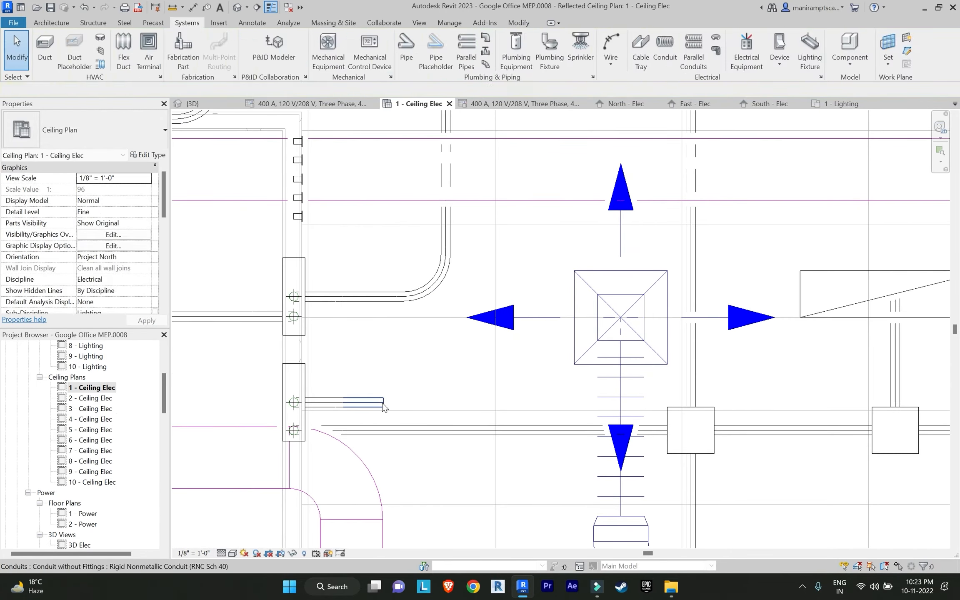
click(450, 402)
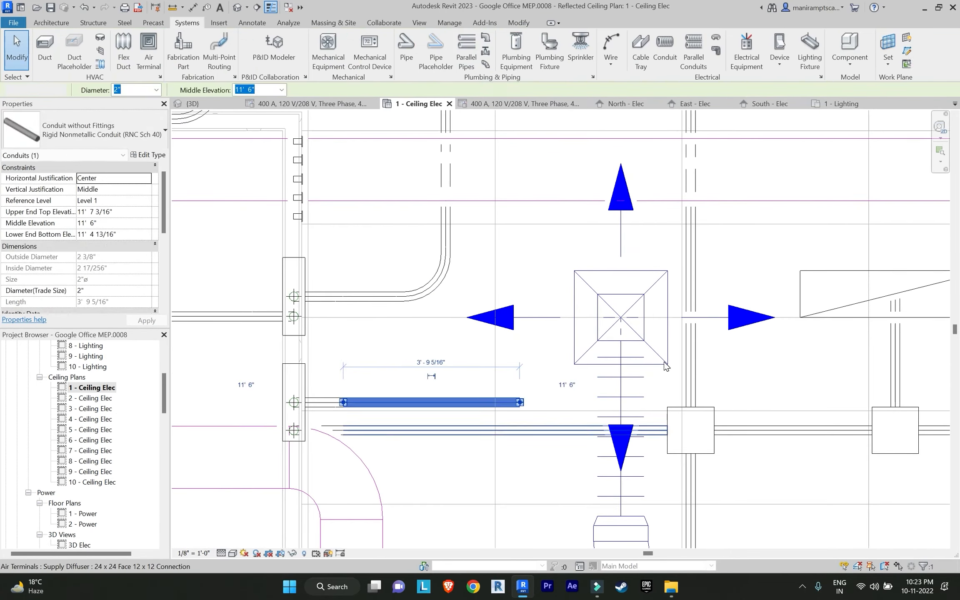
click(522, 402)
scroll(519, 458, down, 4)
Try nudging the stub conduit, undo the last nudge, and shorten it to about 2' 3 5/16"
key(Escape)
key(Escape)
scroll(519, 508, up, 4)
click(500, 403)
scroll(499, 403, up, 2)
key(Down)
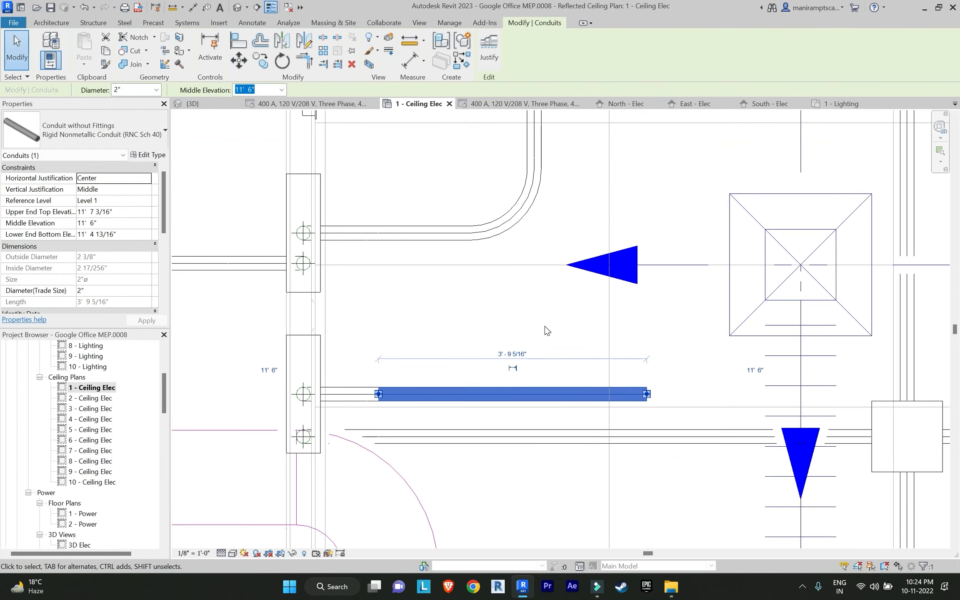
key(Up)
key(Up)
key(ctrl+z)
drag(646, 391, 540, 392)
key(Escape)
Try to draw a 2" conduit at 11' 9" north from the east end of the stub conduit
click(643, 53)
click(540, 390)
click(540, 239)
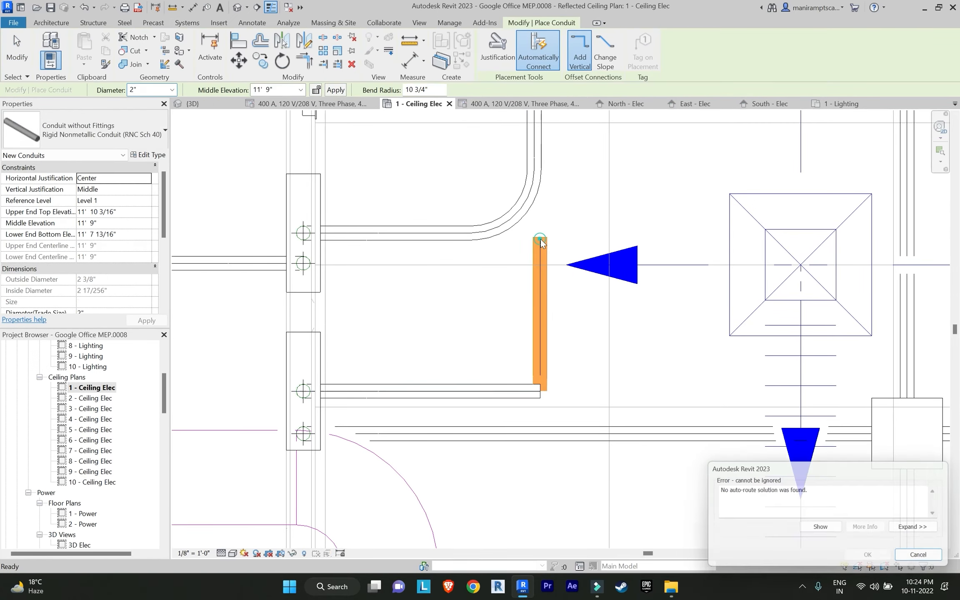
click(916, 555)
scroll(519, 314, down, 2)
click(538, 409)
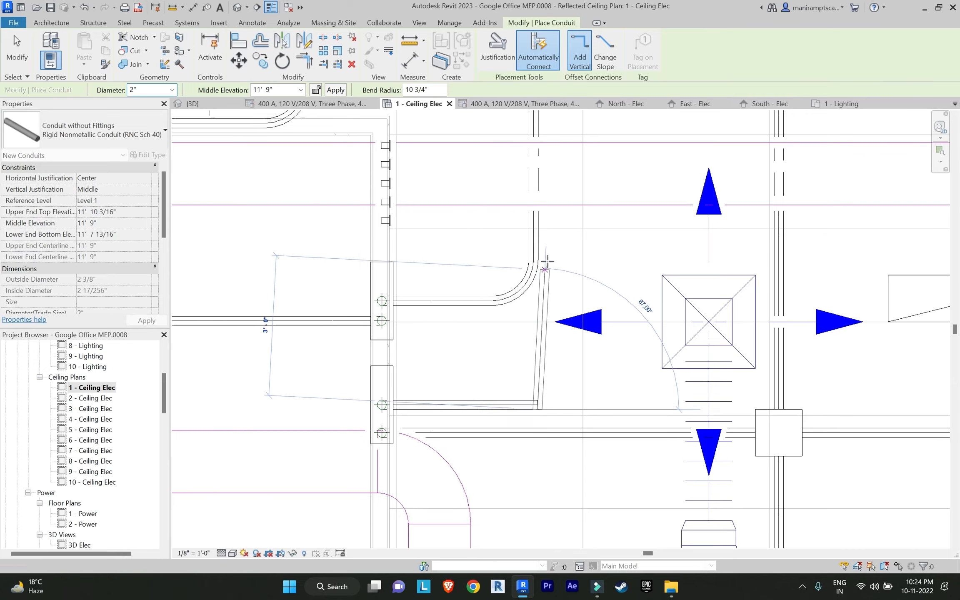
click(638, 226)
click(916, 554)
scroll(477, 409, down, 1)
key(Escape)
key(Escape)
Delete the straight conduit segment extending east from the second panelboard's bend
scroll(406, 406, down, 3)
click(477, 405)
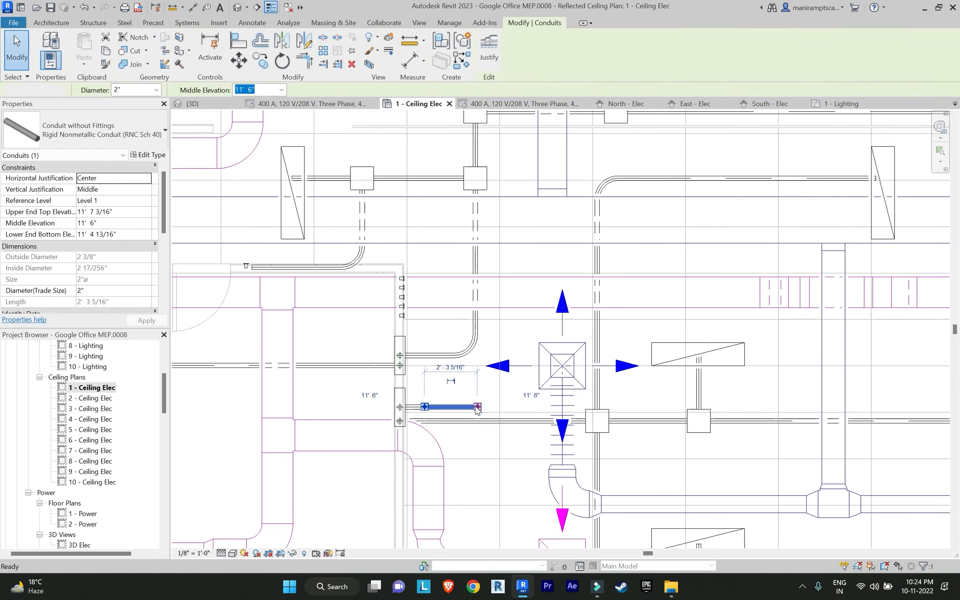
key(Delete)
Draw a 2" conduit at an 11' 6" middle elevation from the second panelboard's bend east and north toward the corridor
scroll(417, 432, up, 5)
key(c)
key(n)
key(Escape)
key(Escape)
key(c)
key(n)
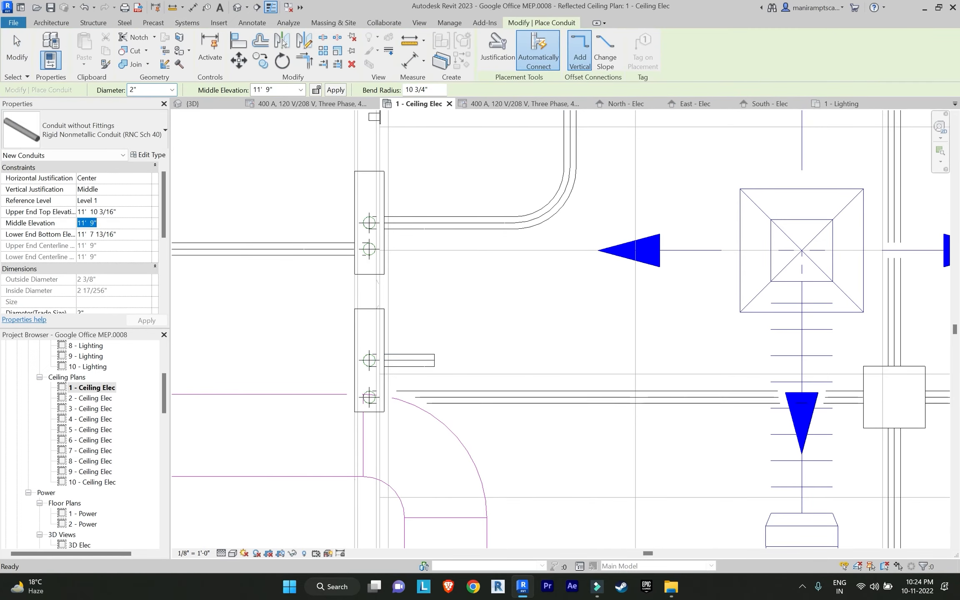
key(Return)
scroll(621, 311, down, 5)
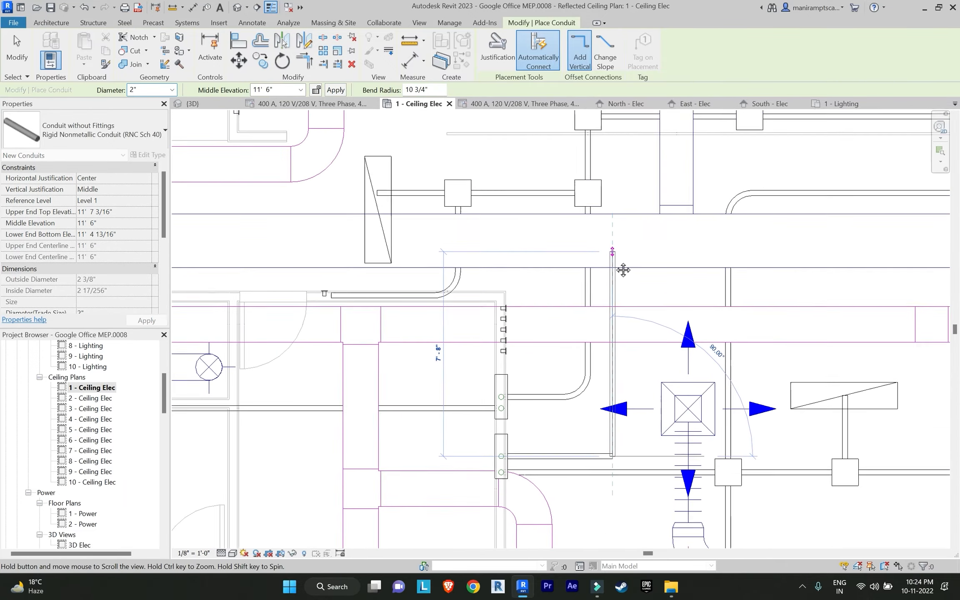
Continue the conduit east along the corridor and turn it north beside the eastern return duct
scroll(879, 178, down, 2)
middle_drag(900, 183, 345, 325)
scroll(345, 326, down, 2)
scroll(636, 319, up, 3)
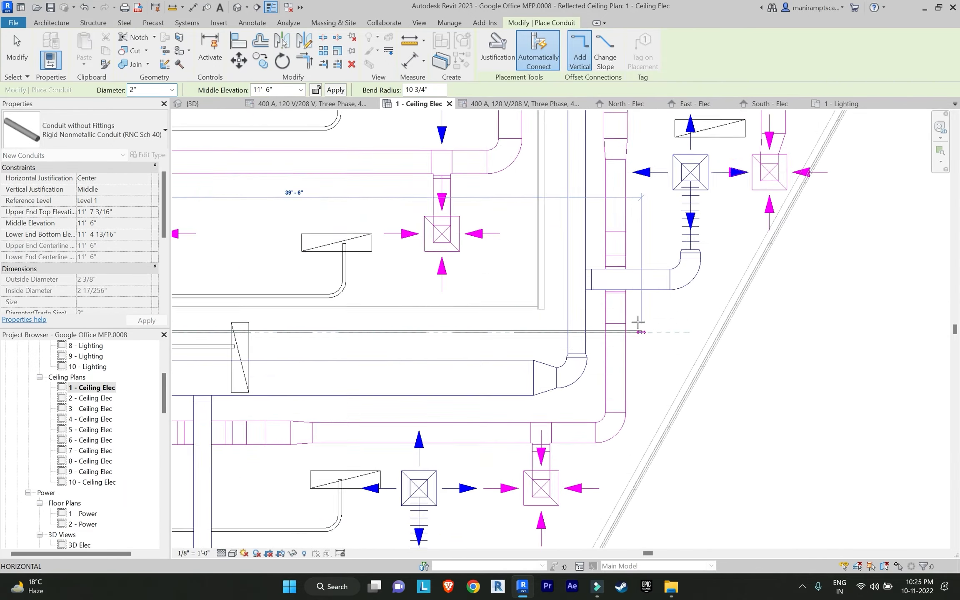
middle_drag(636, 324, 606, 367)
click(630, 374)
scroll(616, 270, up, 2)
middle_drag(631, 154, 625, 244)
Finish the northbound conduit with a turn east and south into the eastern room's light fixture
click(613, 243)
click(675, 244)
click(675, 297)
key(Escape)
key(Escape)
Temporarily hide the elbow above the northbound conduit and extend that conduit north to the wall beside the switch
scroll(635, 234, up, 2)
click(627, 246)
key(h)
key(h)
click(614, 273)
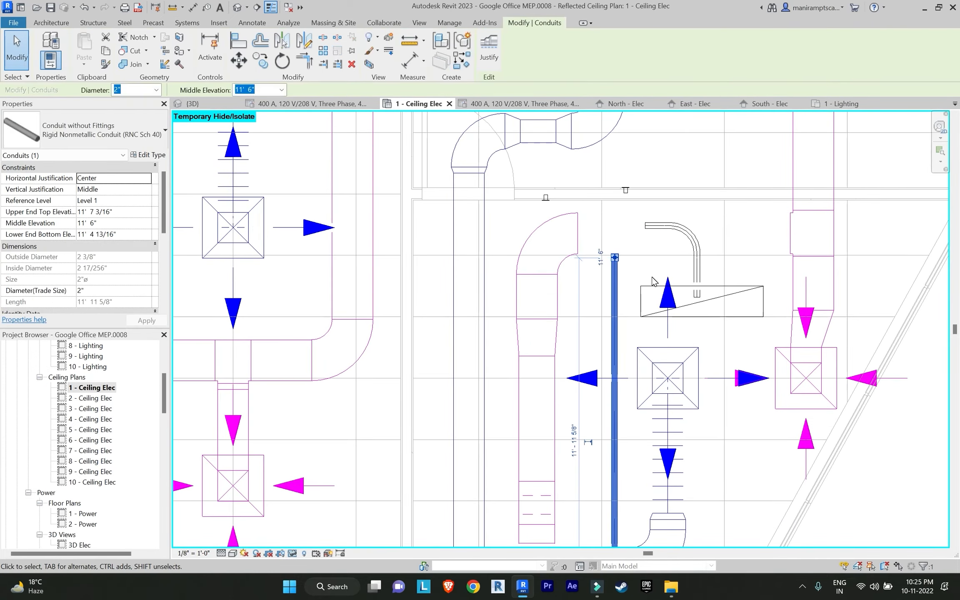
drag(613, 258, 611, 195)
Connect the light fixture's branch conduit west to the northbound run with a tee junction box
scroll(631, 210, up, 1)
click(657, 230)
drag(649, 231, 609, 231)
key(Escape)
middle_drag(683, 225, 679, 265)
scroll(681, 265, down, 3)
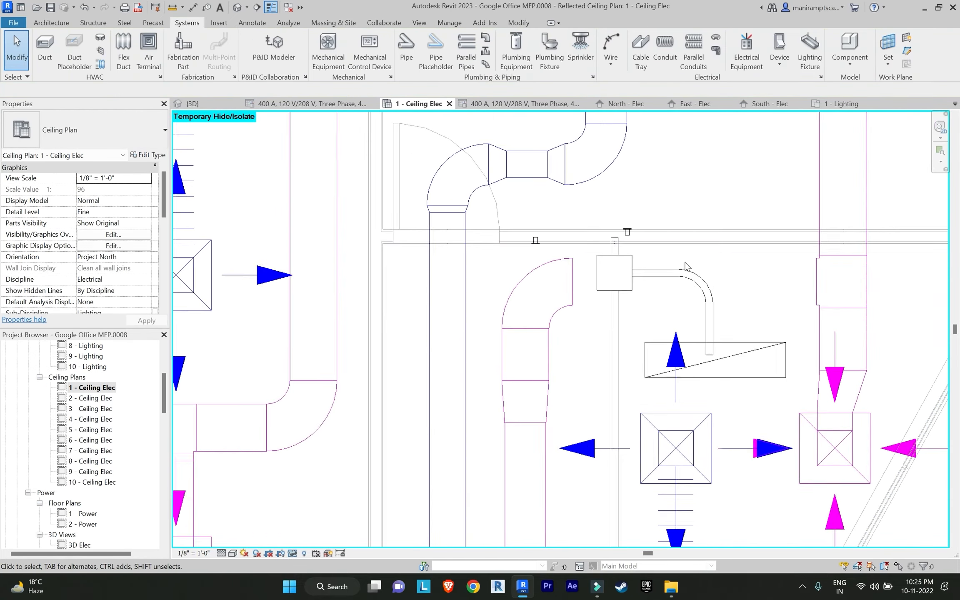
Try drawing a branch conduit west from the northbound run below the new junction box, and undo it
key(c)
key(n)
click(630, 324)
scroll(551, 314, down, 2)
click(532, 313)
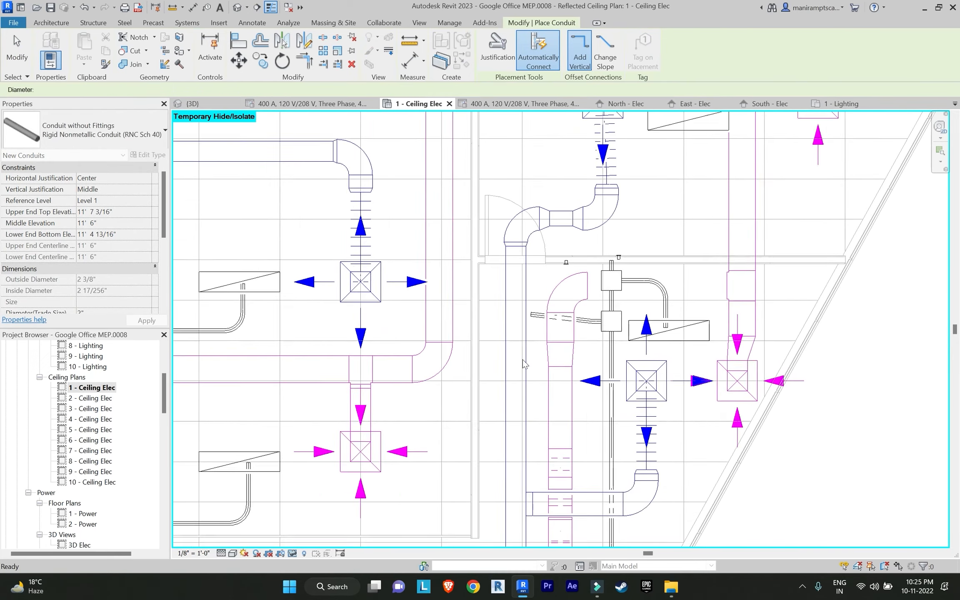
key(ctrl+z)
Draw a 2" conduit from the northbound run west, north past the wall, and east and north into the northern room's light fixture
scroll(584, 317, up, 4)
click(632, 336)
click(496, 338)
scroll(496, 335, down, 3)
click(492, 245)
middle_drag(608, 250, 492, 367)
click(518, 365)
click(518, 297)
key(Escape)
key(Escape)
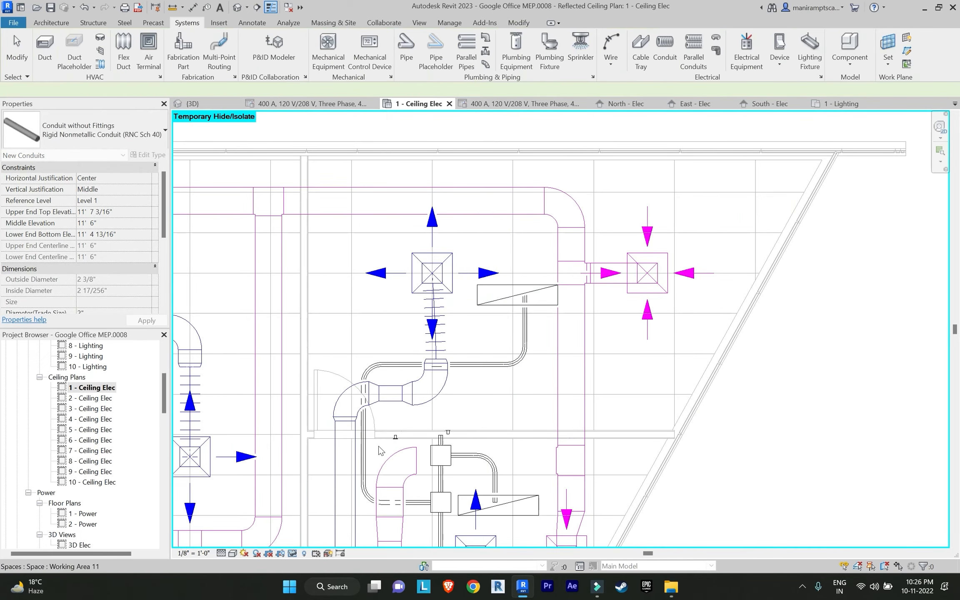
Draw a short 2" conduit from the northern room's branch east along the wall to the switch
key(c)
key(n)
scroll(377, 446, up, 2)
scroll(350, 424, up, 2)
click(351, 427)
click(515, 427)
key(Escape)
scroll(602, 188, down, 3)
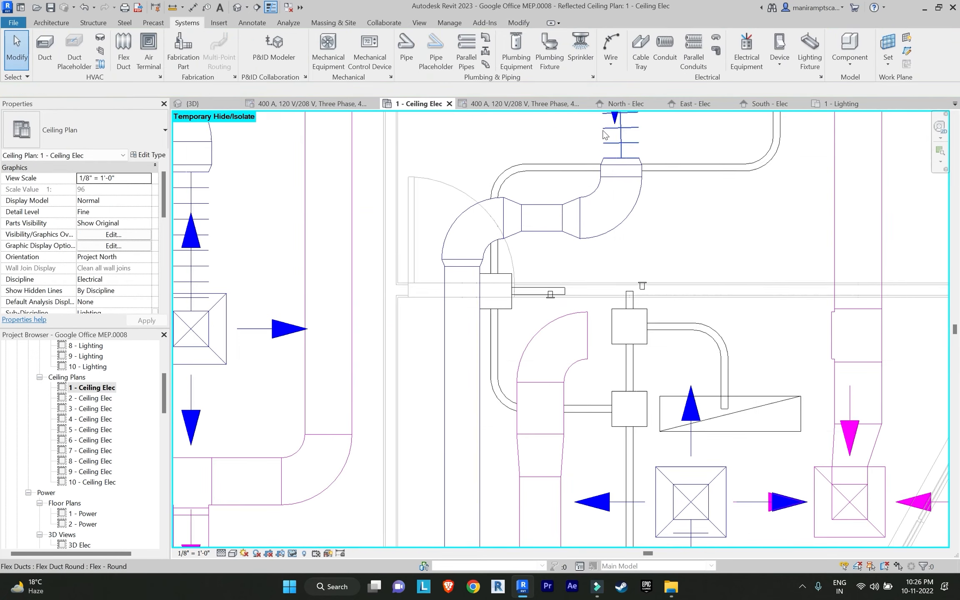
Open the default 3D view and inspect the first-floor conduit runs and junction boxes
click(419, 23)
click(349, 43)
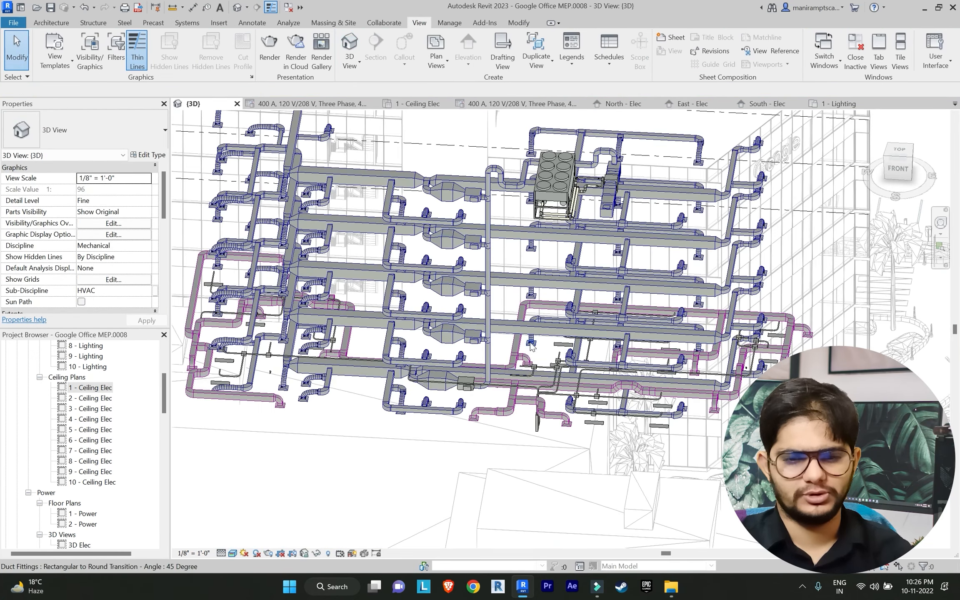
scroll(532, 345, up, 5)
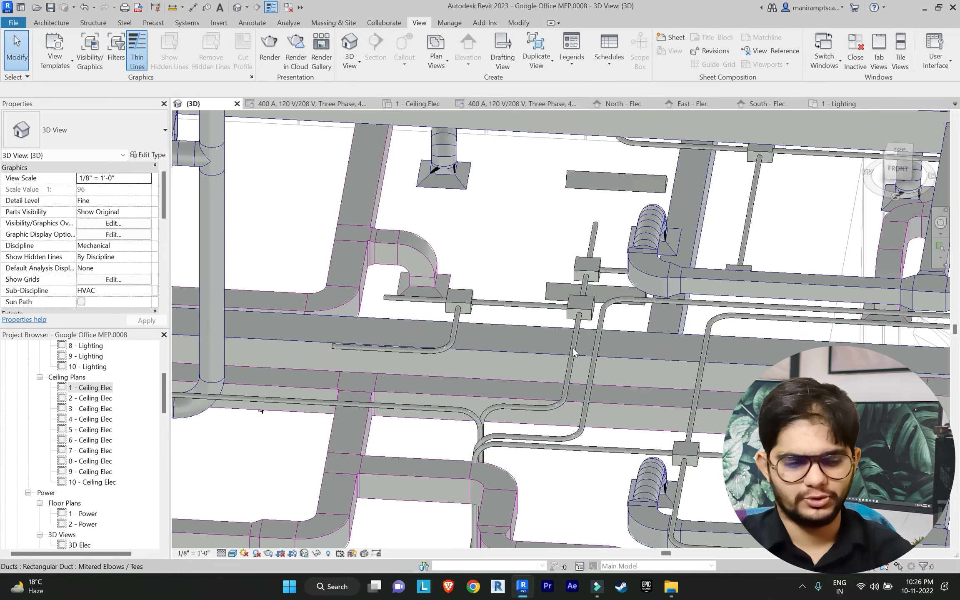
shift+middle_drag(588, 298, 615, 300)
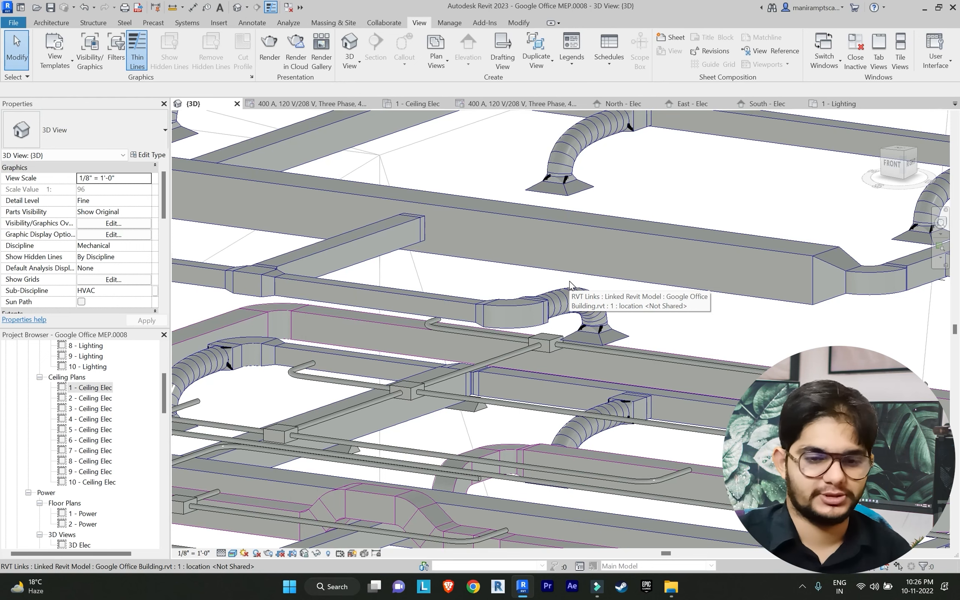
Return to the 1 - Ceiling Elec plan and select all elements of the first floor
double_click(106, 390)
scroll(487, 352, down, 3)
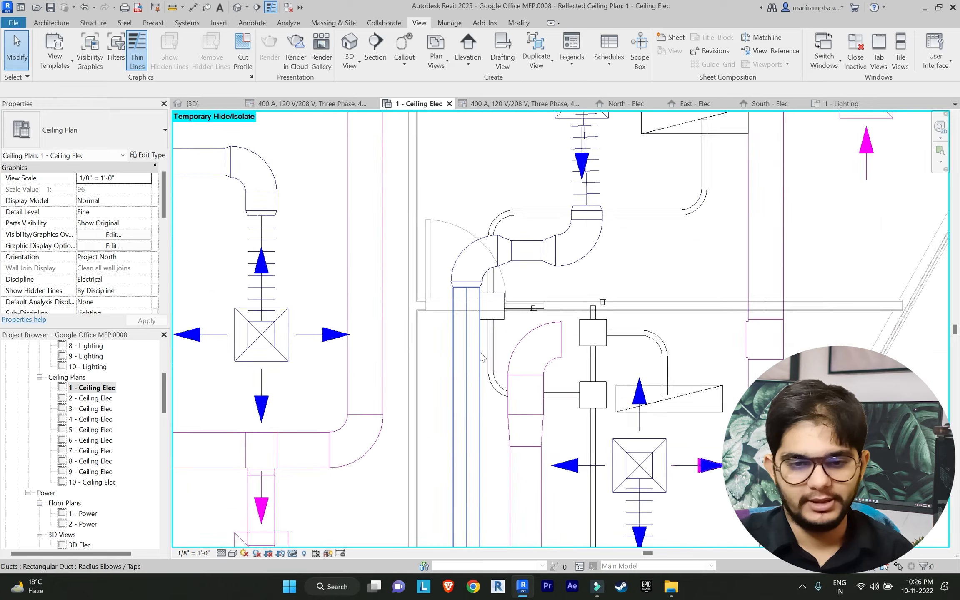
scroll(488, 352, down, 2)
middle_drag(487, 352, 542, 306)
scroll(490, 364, down, 2)
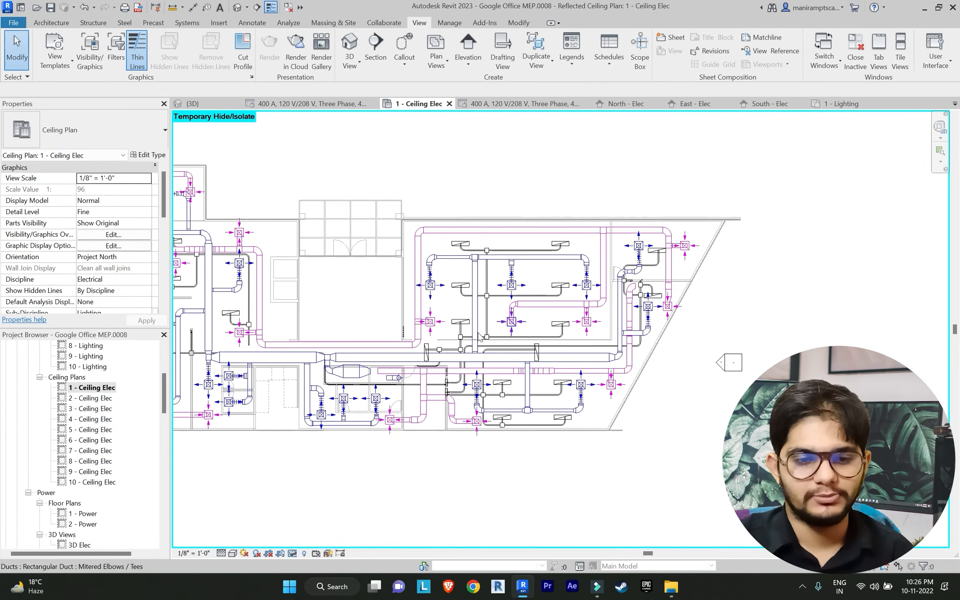
scroll(481, 330, down, 2)
middle_drag(481, 329, 564, 355)
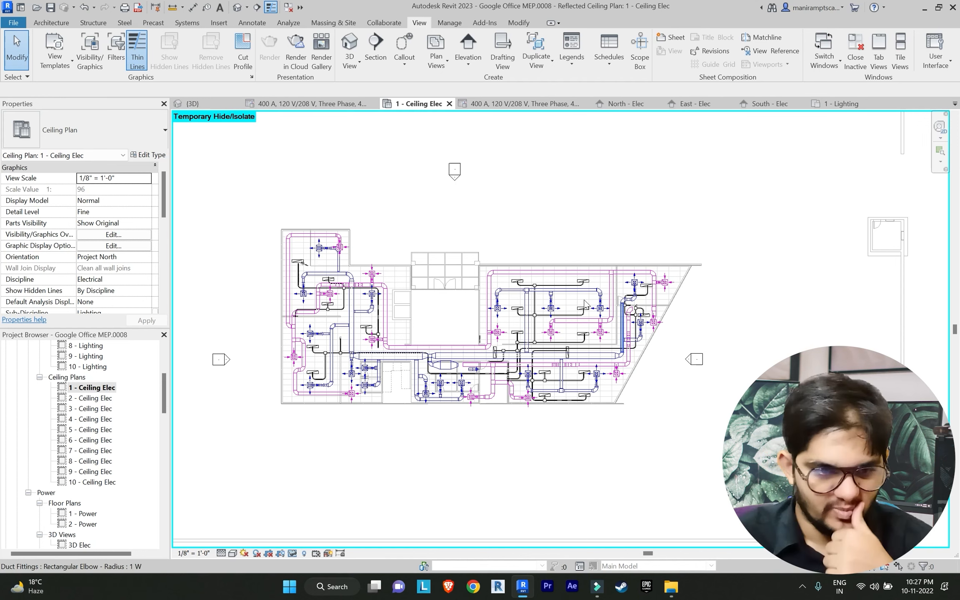
drag(245, 195, 683, 445)
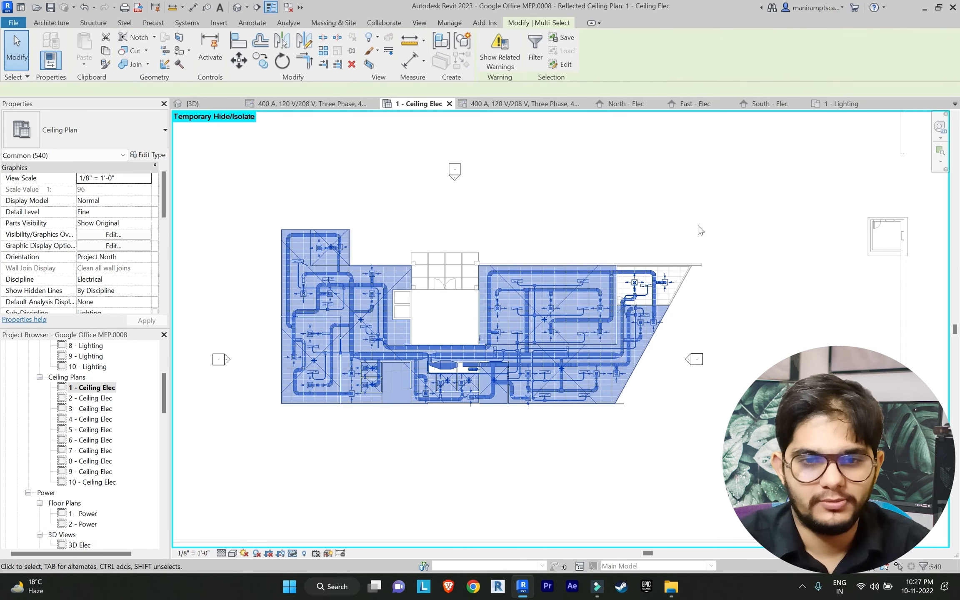
Filter the selection to conduit fittings, conduits, lighting devices and lighting fixtures only
click(535, 59)
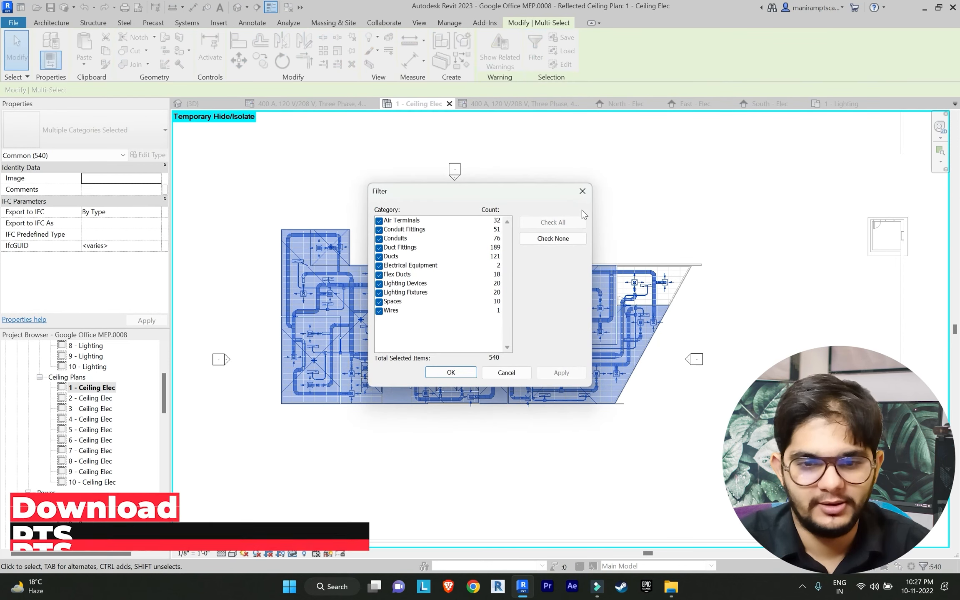
click(553, 238)
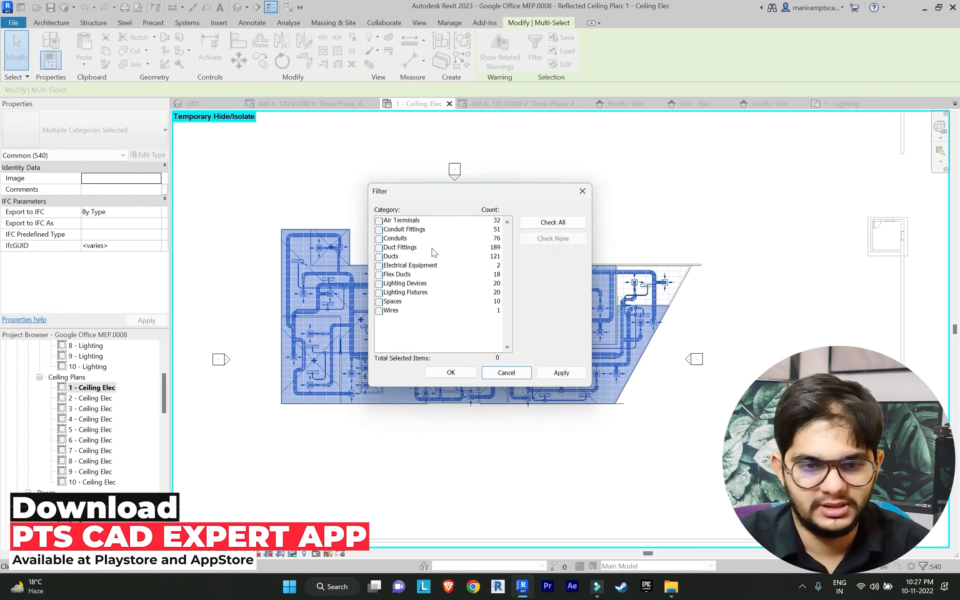
click(380, 239)
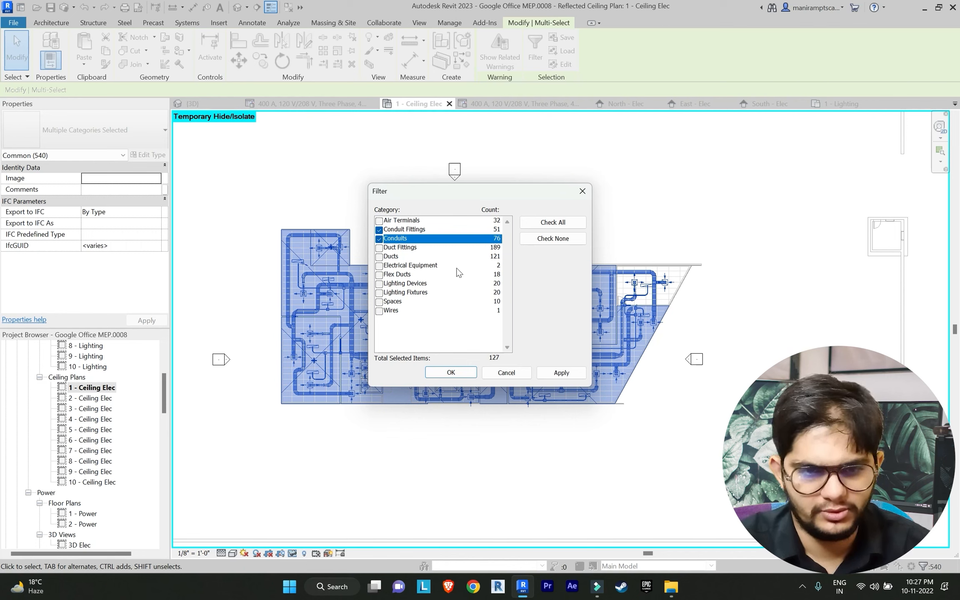
click(412, 284)
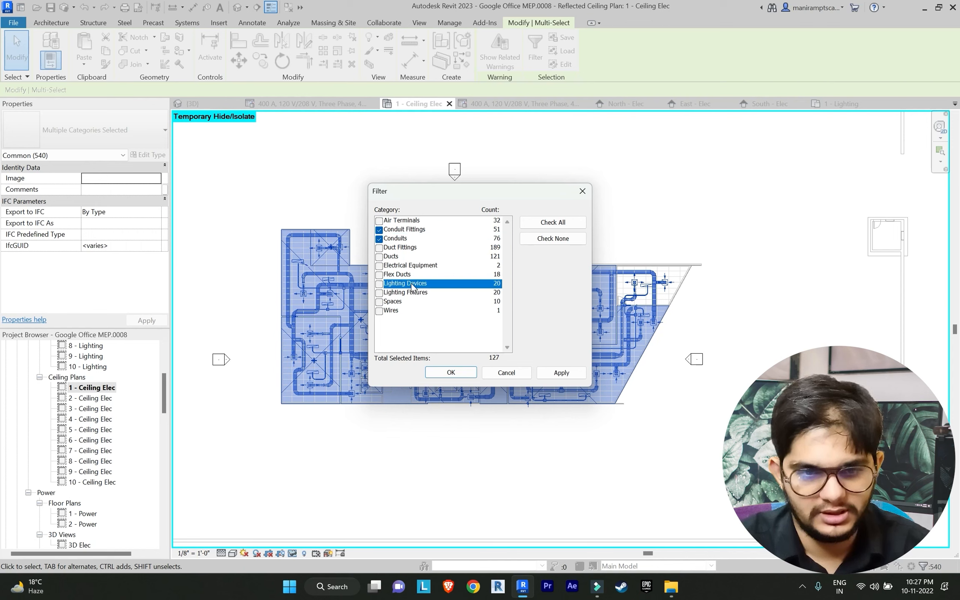
click(379, 293)
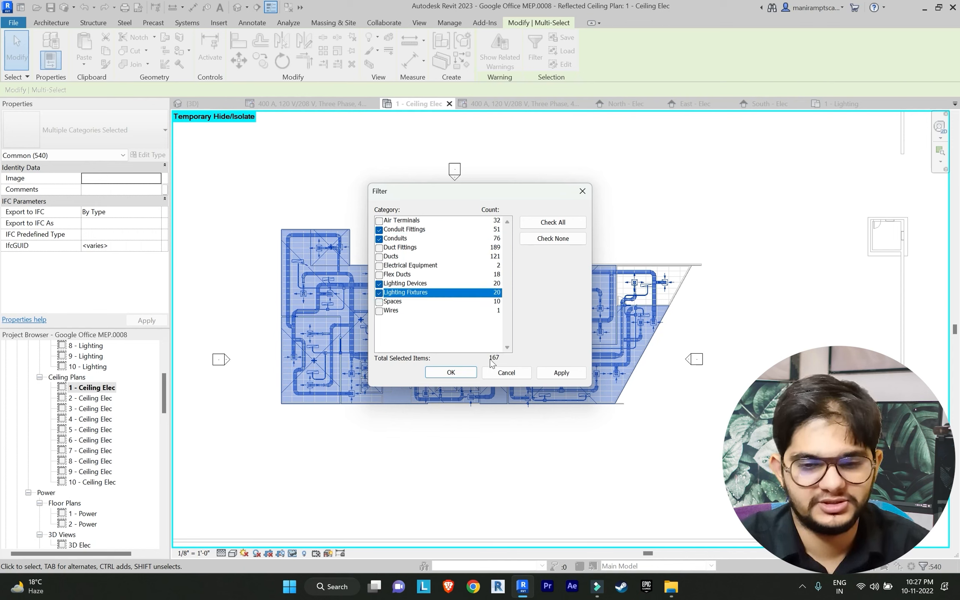
click(562, 373)
click(451, 372)
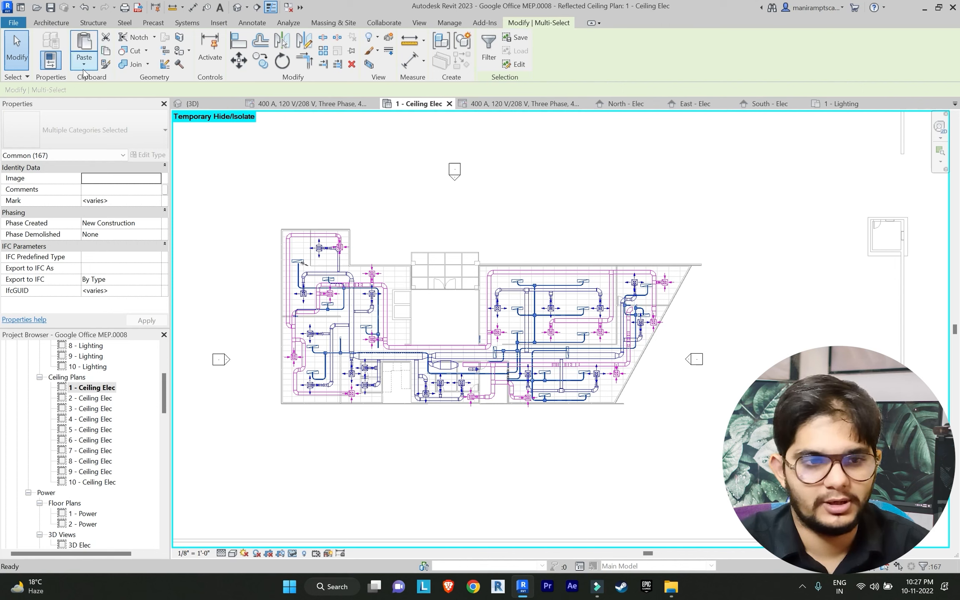
Paste the copied elements aligned to the upper levels, including Level 2, 2nd Floor and 3rd Floor, and open the default 3D view
click(84, 67)
click(84, 104)
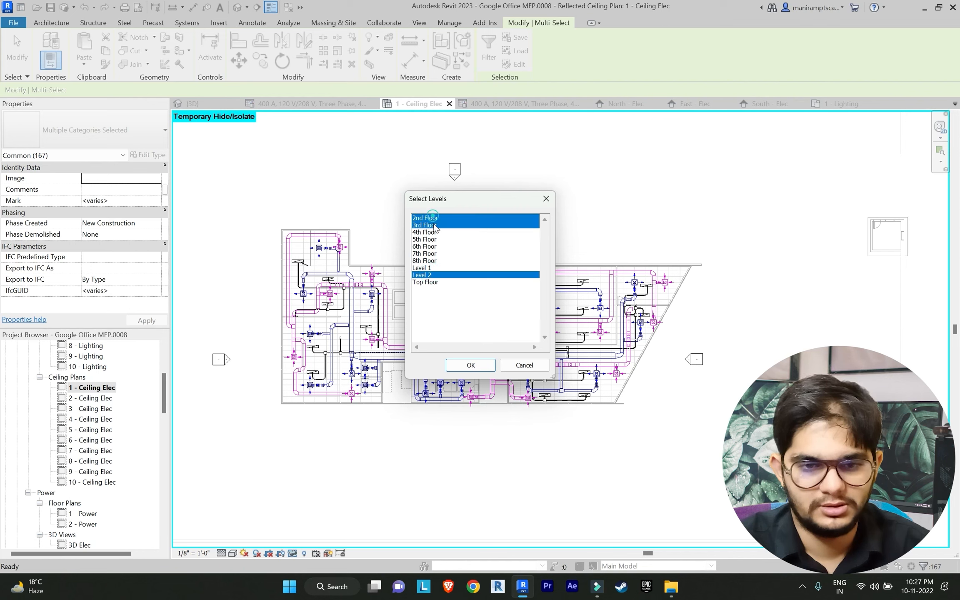
click(485, 369)
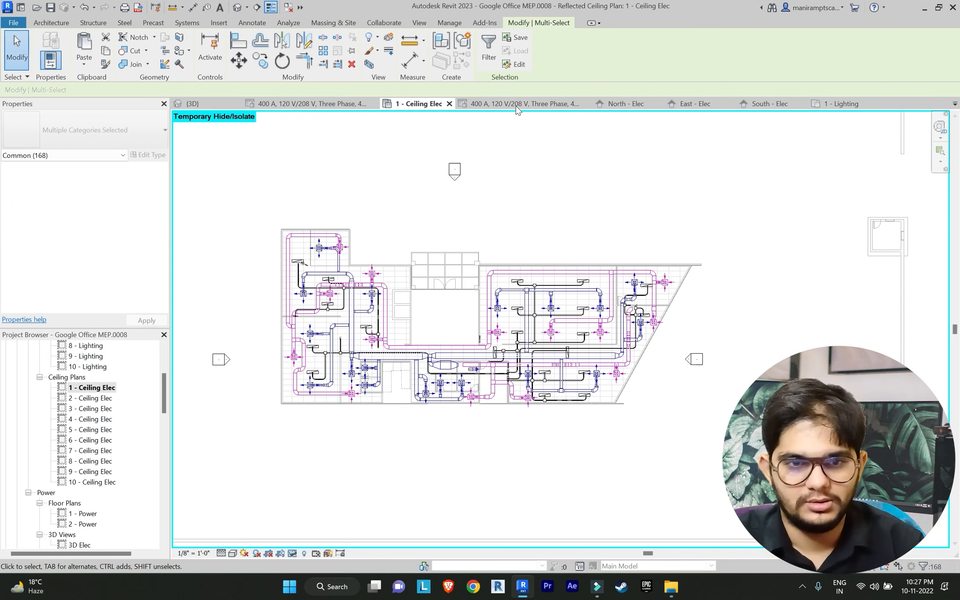
click(419, 23)
click(357, 42)
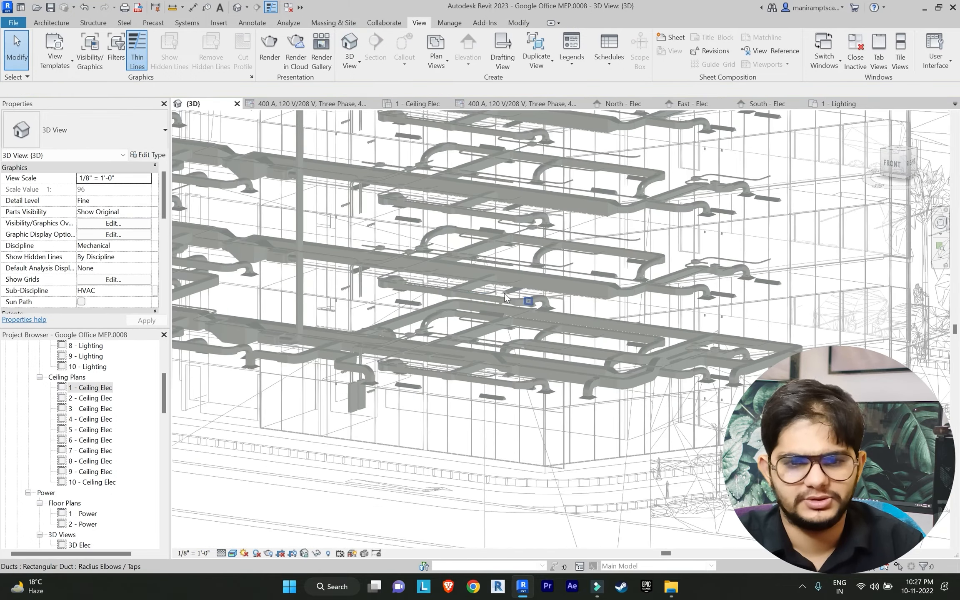
Select the two adjacent 400 A lighting and appliance panelboards on the first floor in the 3D view
shift+middle_drag(505, 297, 618, 301)
middle_drag(618, 300, 257, 249)
scroll(617, 492, up, 3)
scroll(618, 496, down, 3)
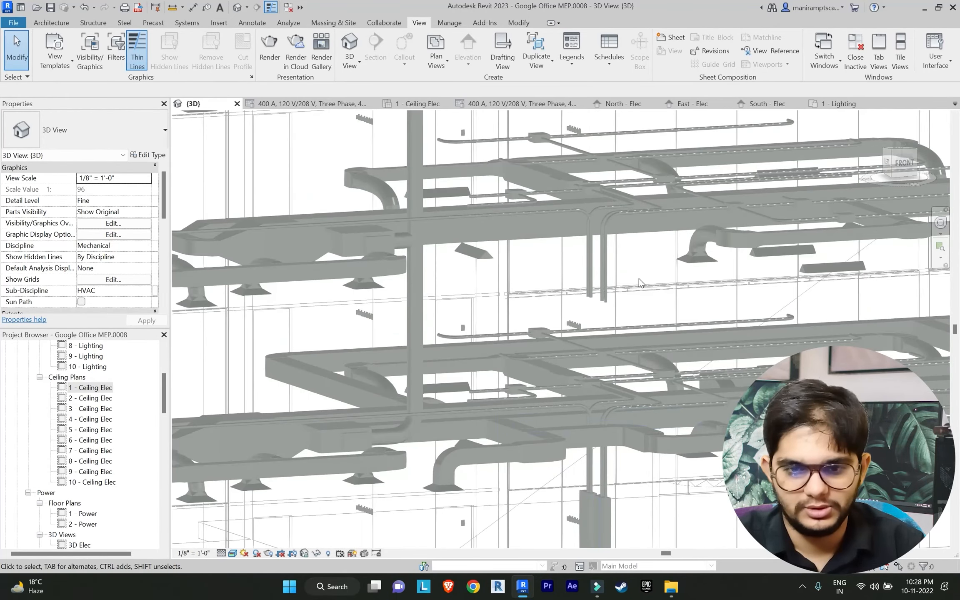
middle_drag(639, 278, 579, 398)
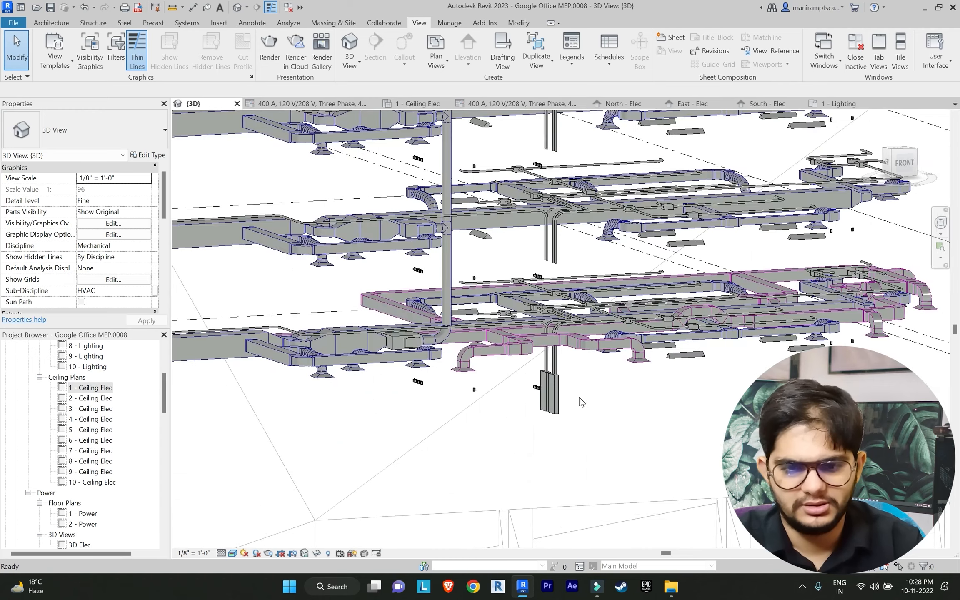
scroll(531, 400, up, 6)
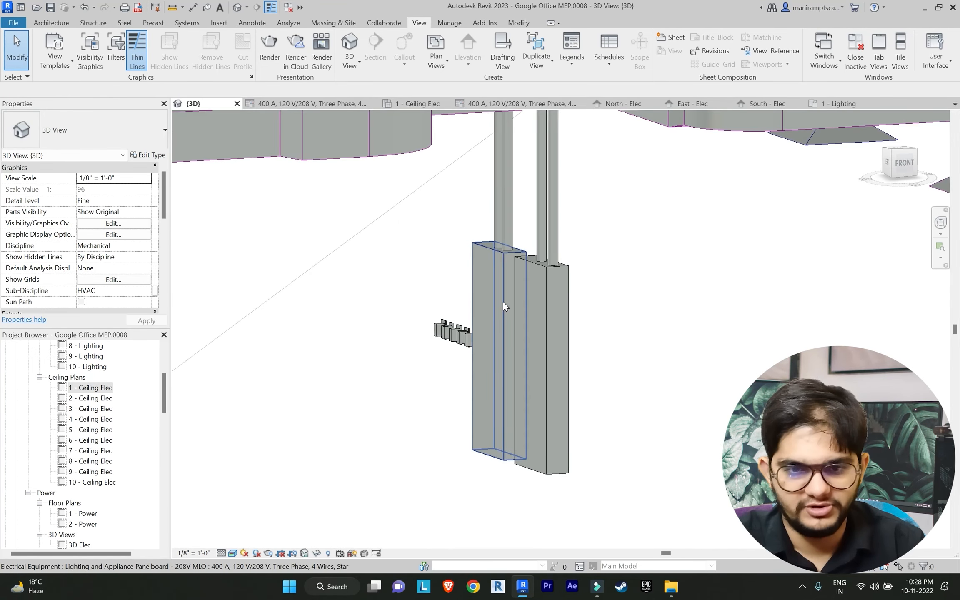
click(556, 325)
ctrl+click(554, 334)
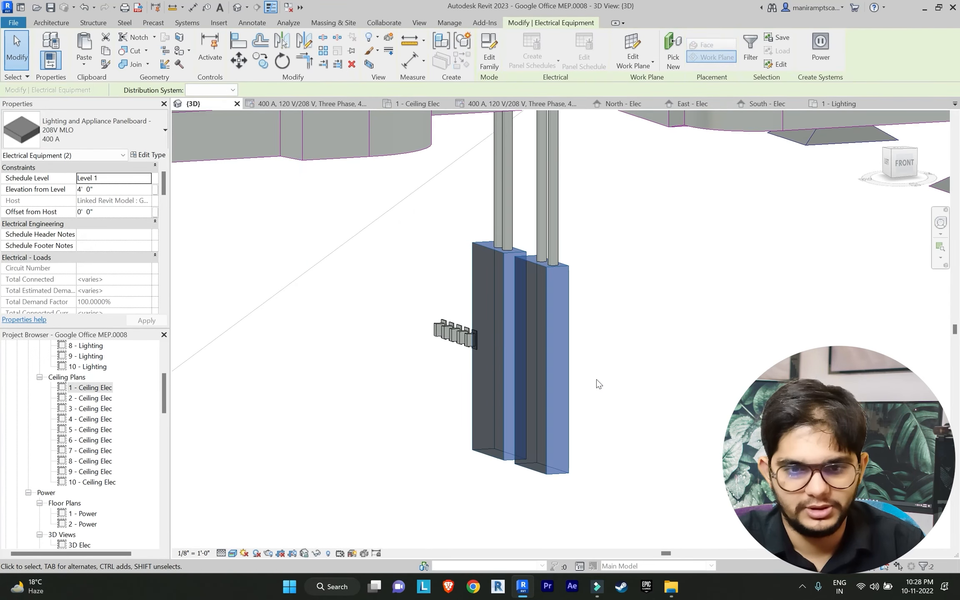
Copy the two panelboards and paste them aligned to Level 2 and the 2nd through 6th Floors
scroll(596, 382, down, 5)
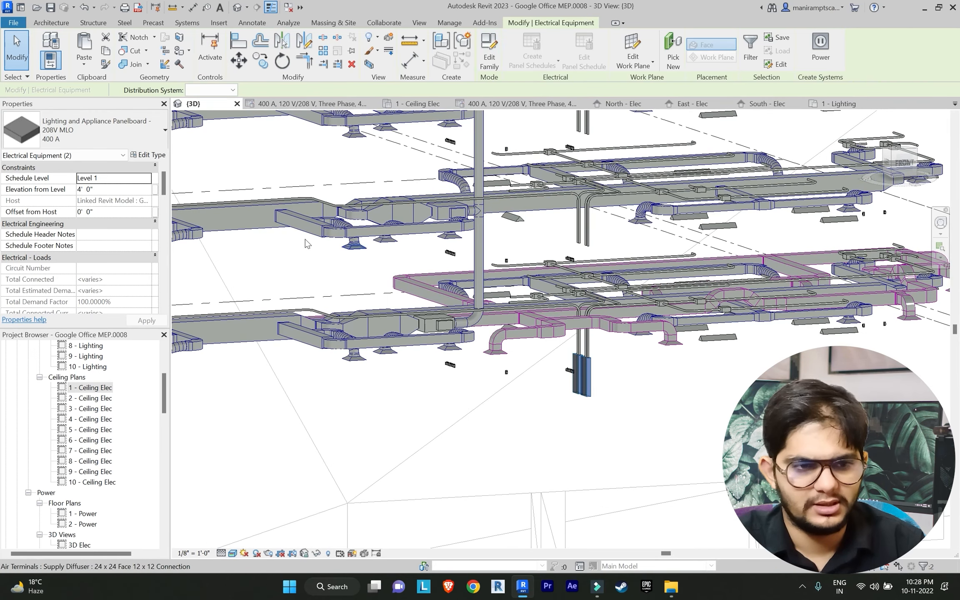
click(83, 65)
click(130, 109)
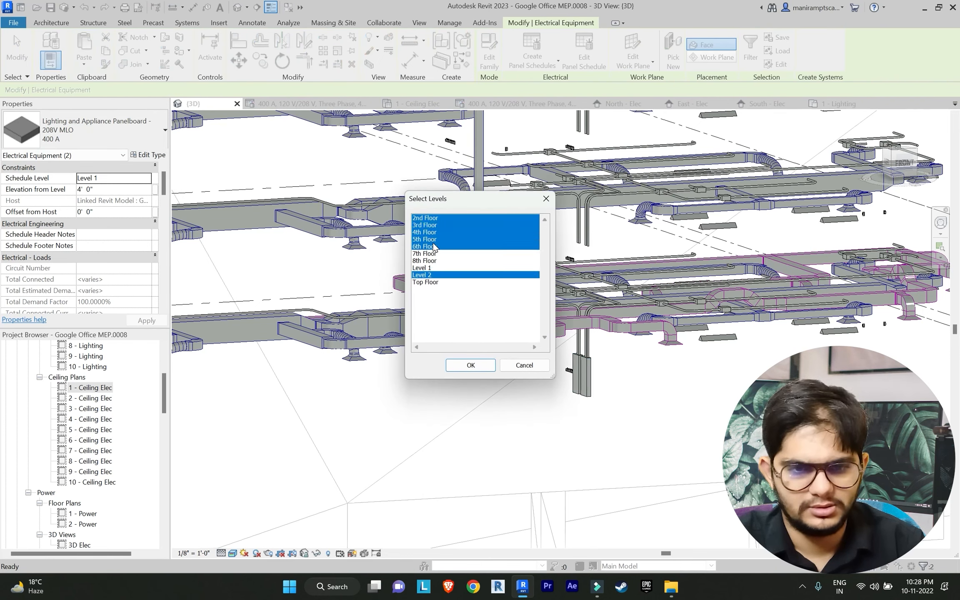
click(471, 365)
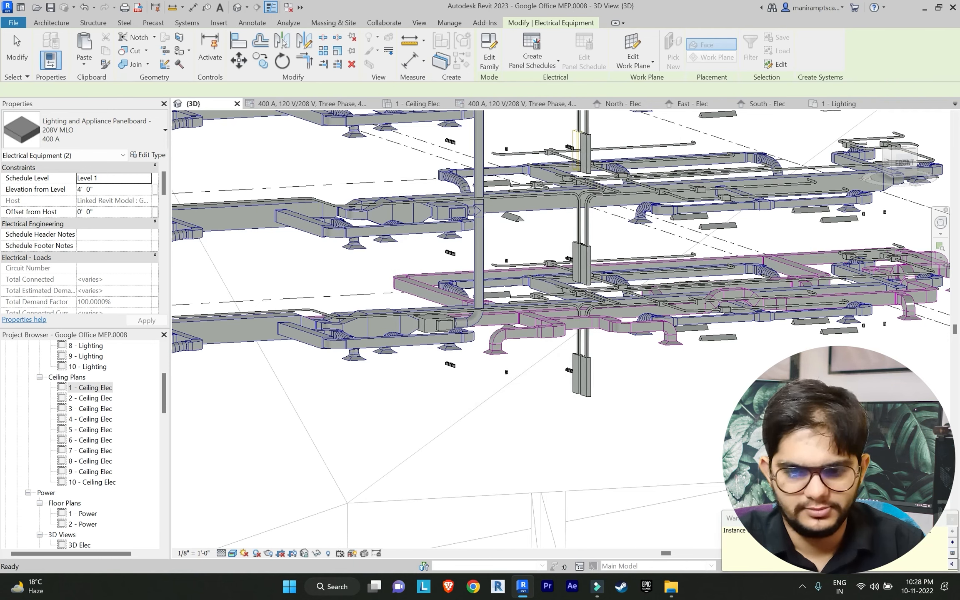
click(952, 520)
Clear the selection and inspect the copied panelboards, conduits and light fixtures from the lower floors up to the roof
scroll(674, 357, down, 4)
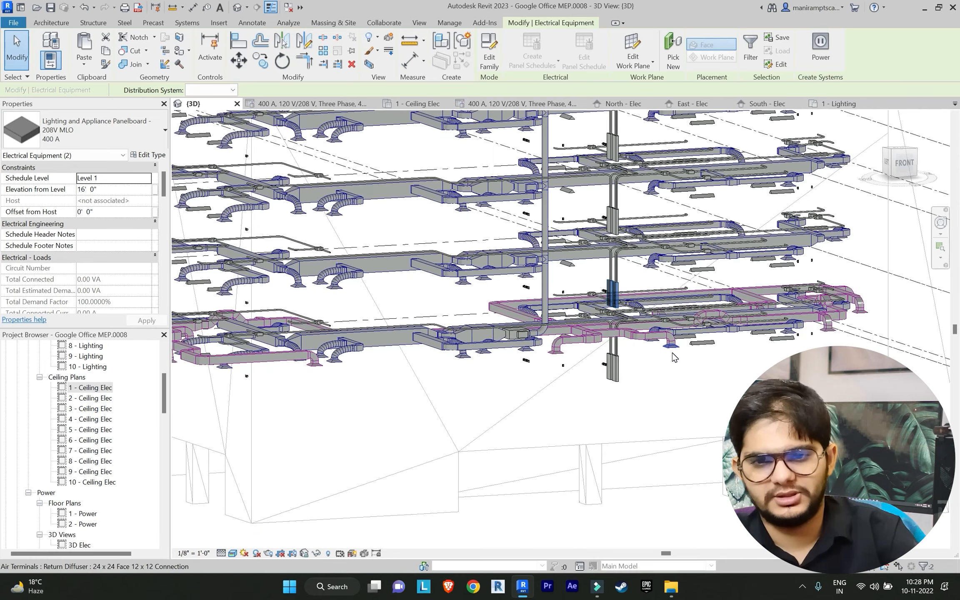
key(Escape)
scroll(672, 355, down, 2)
middle_drag(627, 341, 616, 397)
scroll(587, 252, up, 2)
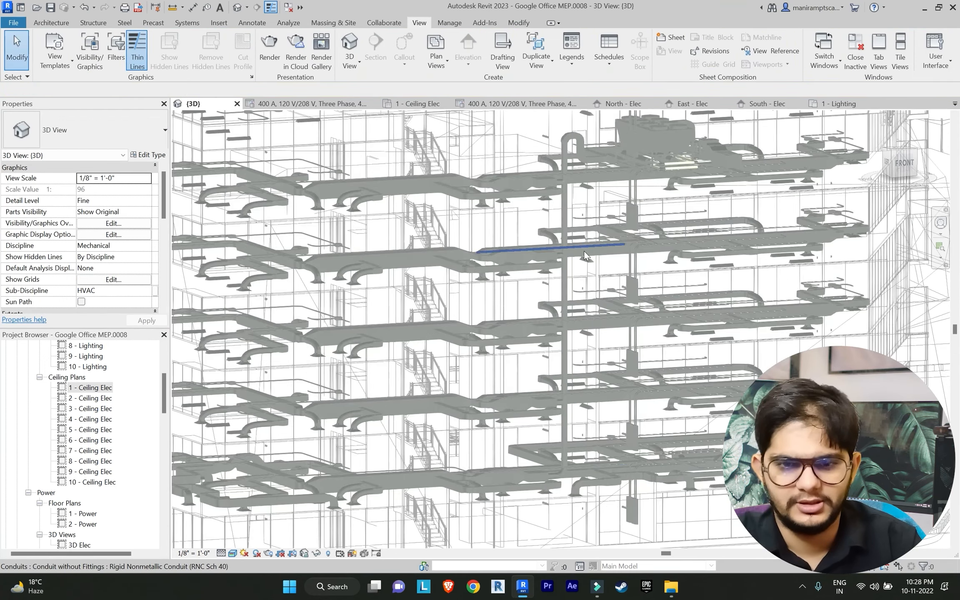
middle_drag(584, 252, 519, 319)
scroll(516, 270, down, 1)
middle_drag(515, 260, 507, 418)
shift+middle_drag(513, 300, 530, 272)
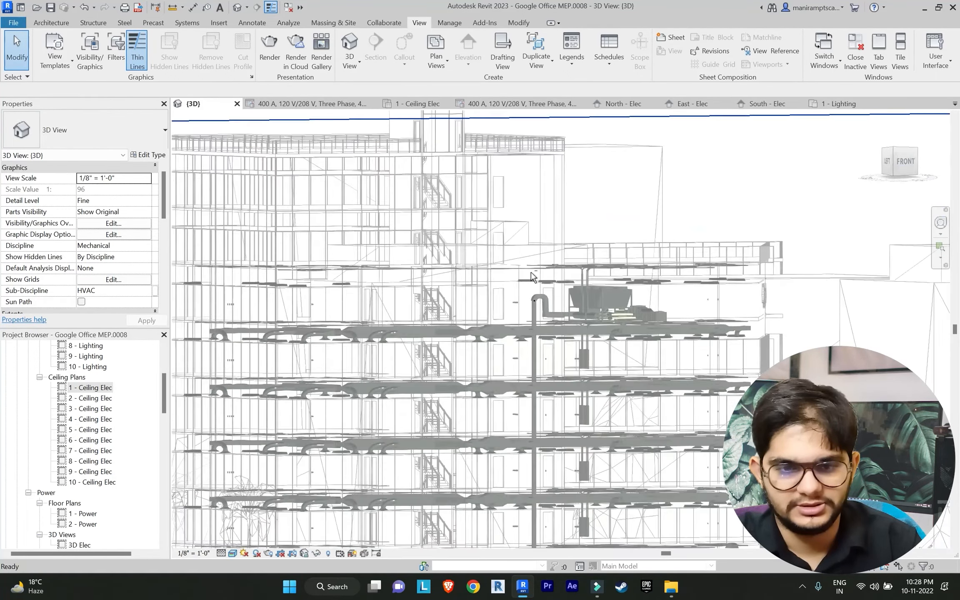
scroll(627, 270, up, 4)
middle_drag(627, 275, 596, 323)
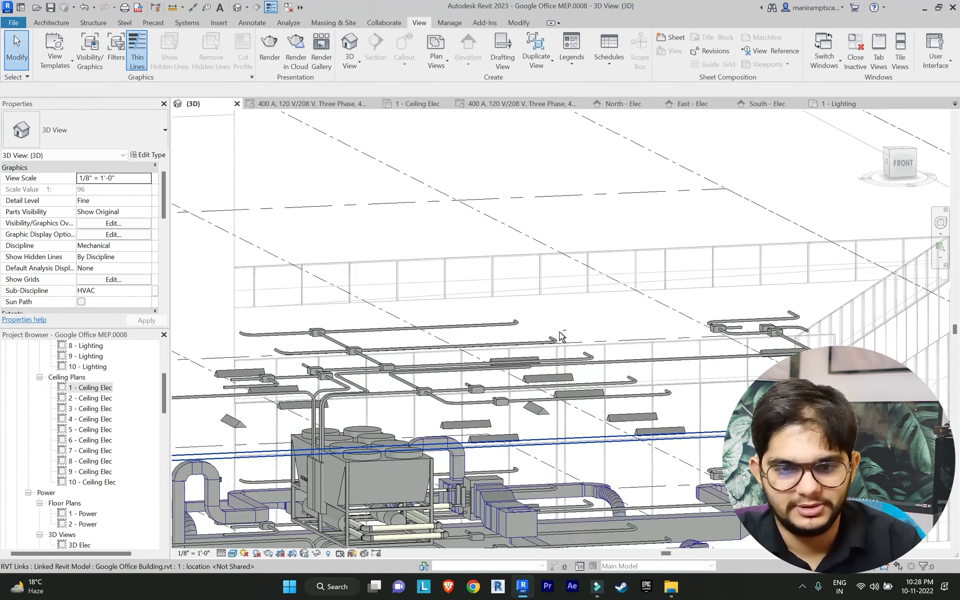
Examine the whole building's MEP systems from above and from the side, checking the panelboards and switches on each floor
scroll(529, 323, down, 4)
shift+middle_drag(496, 313, 402, 292)
middle_drag(402, 292, 500, 335)
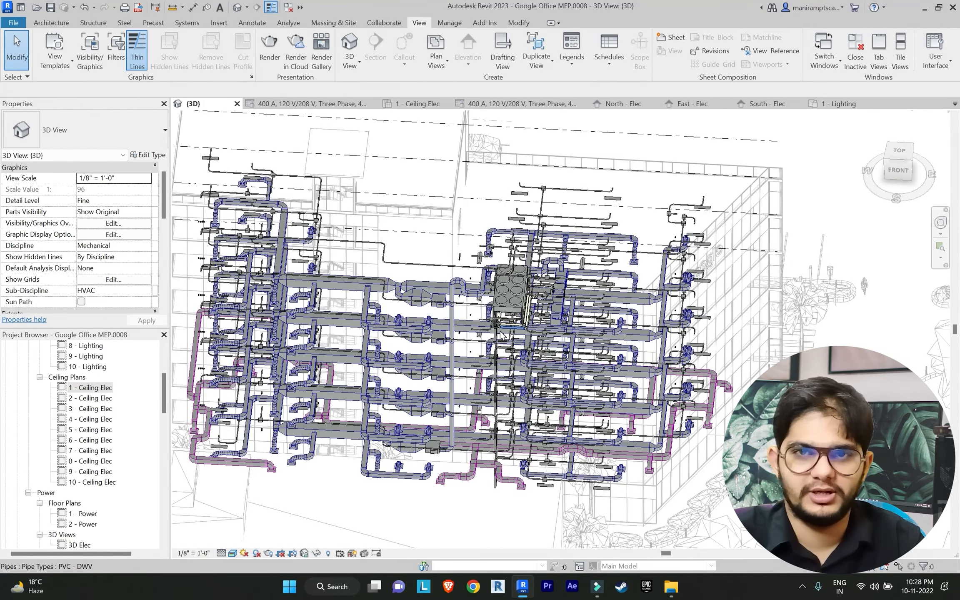
middle_drag(444, 305, 487, 315)
scroll(485, 312, up, 8)
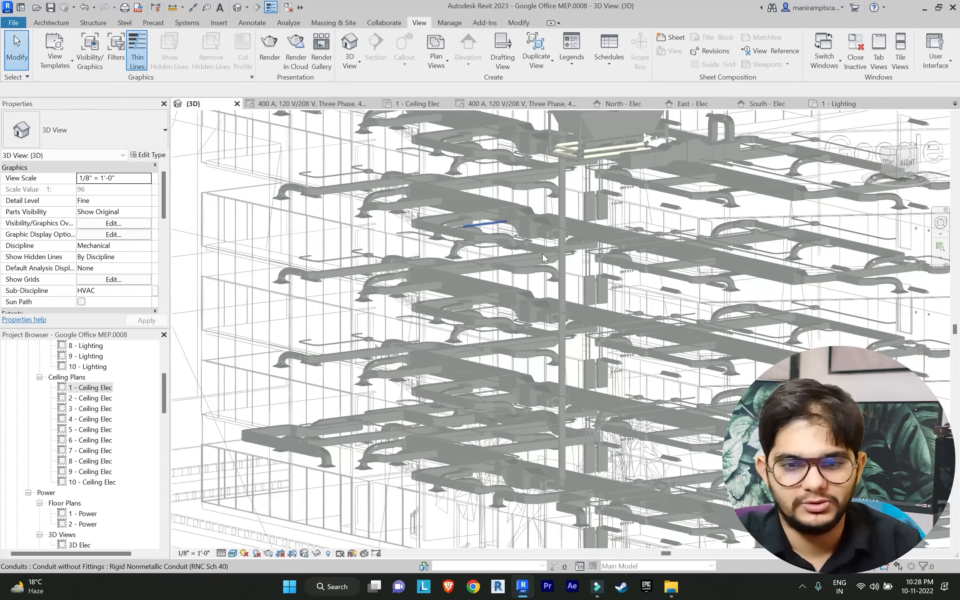
middle_drag(542, 252, 528, 228)
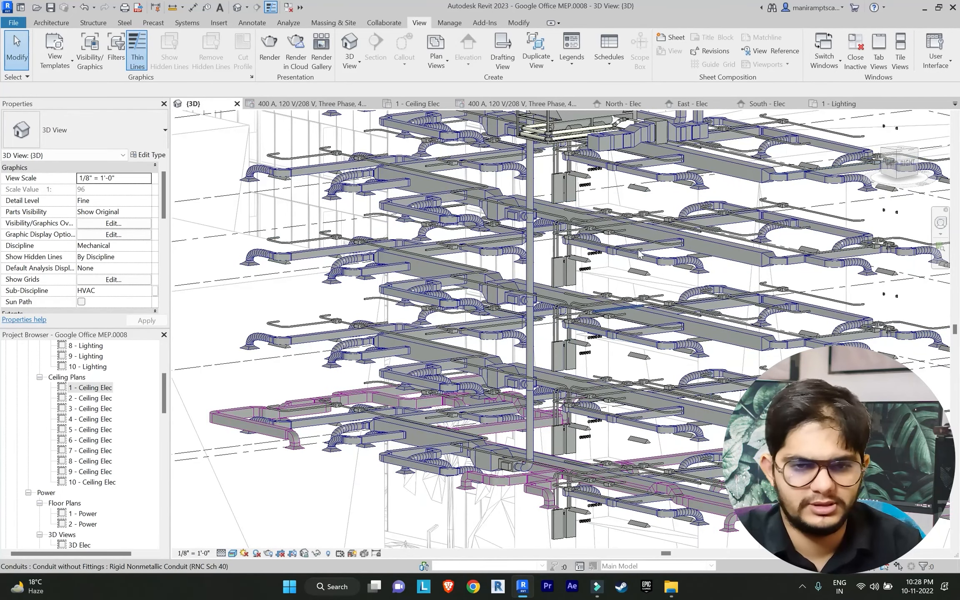
scroll(568, 320, up, 3)
middle_drag(558, 315, 531, 283)
scroll(530, 283, down, 4)
scroll(530, 283, up, 2)
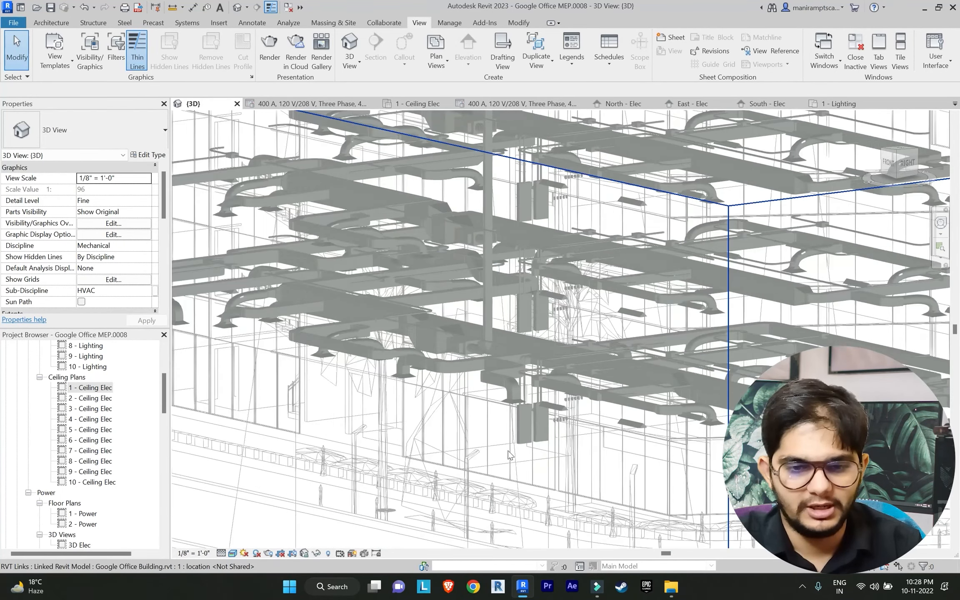
Open the 1 - Lighting floor plan and place a 600 A, 208V MLO panelboard on the AHU room wall holding the 400 A panelboards
scroll(91, 444, down, 1)
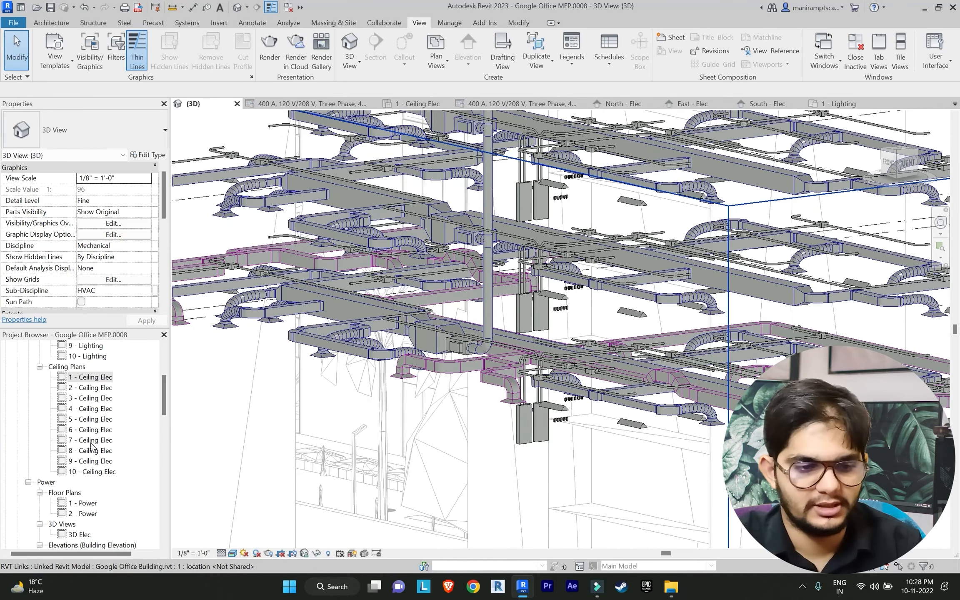
scroll(91, 439, up, 1)
scroll(88, 384, up, 3)
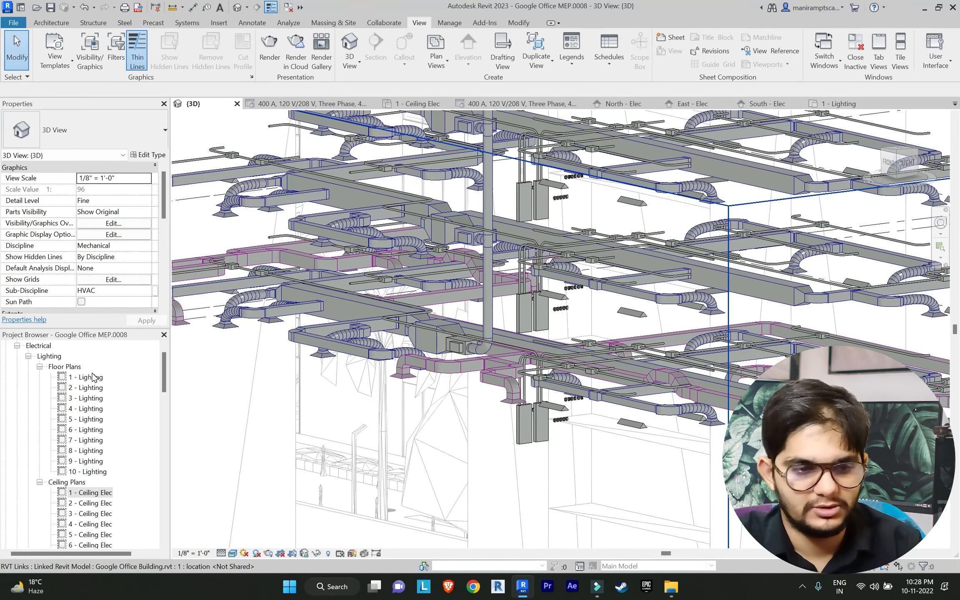
double_click(87, 377)
scroll(500, 334, up, 5)
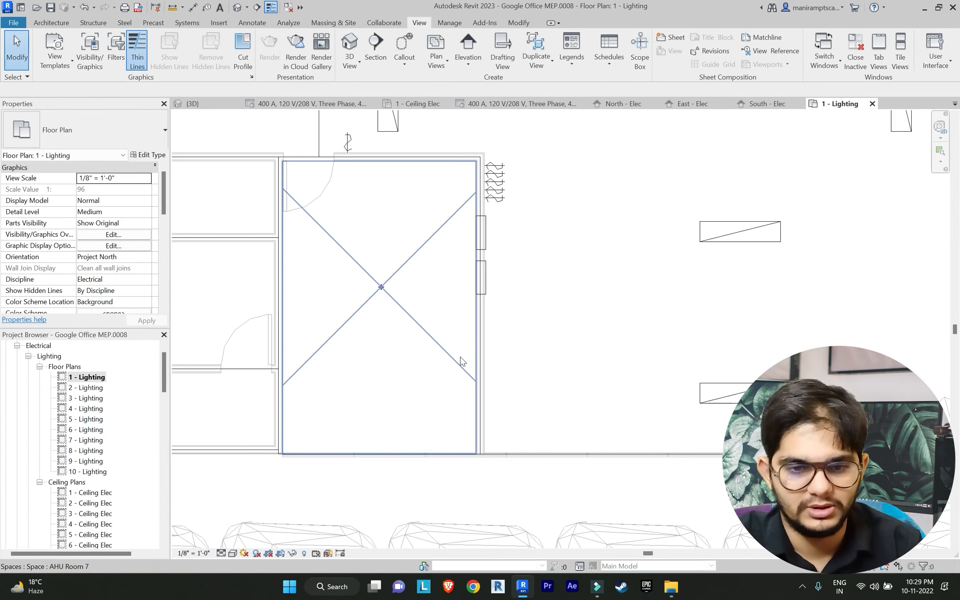
click(187, 23)
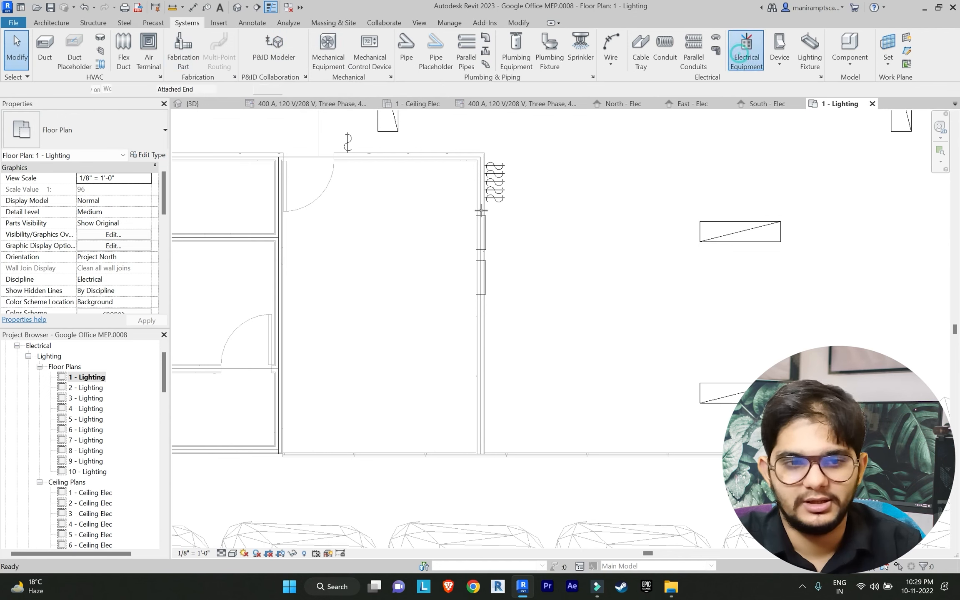
click(739, 54)
click(104, 115)
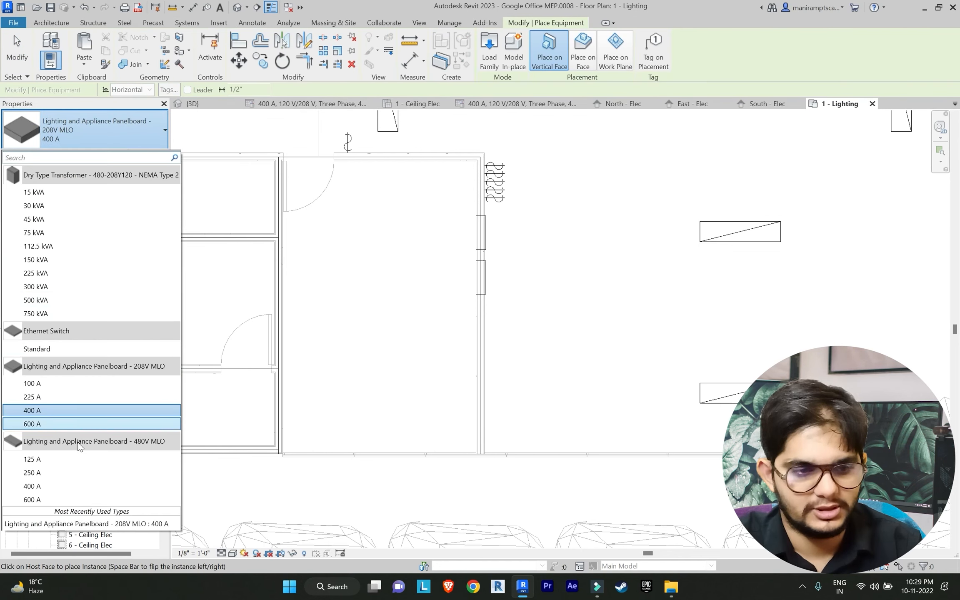
click(68, 427)
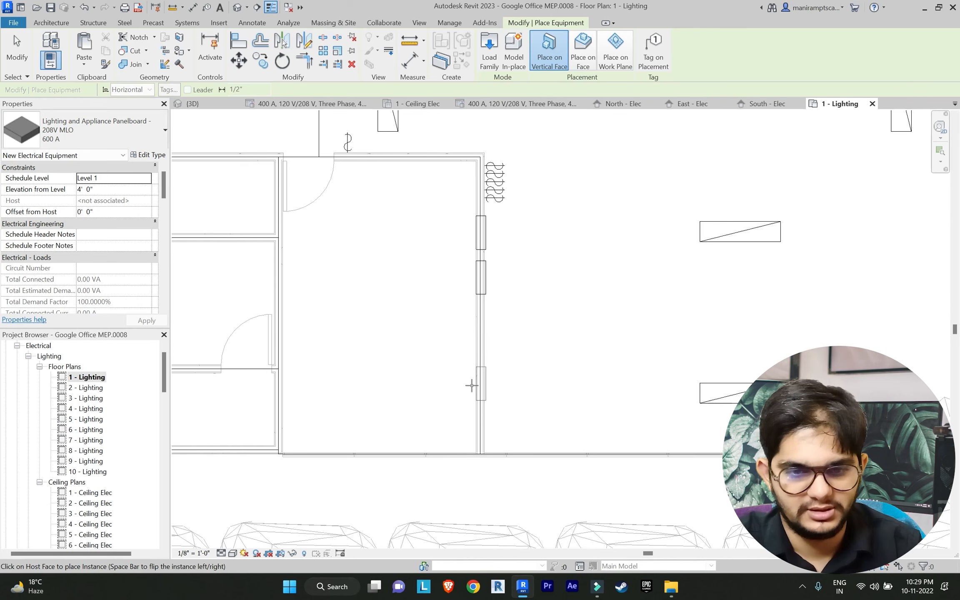
key(Escape)
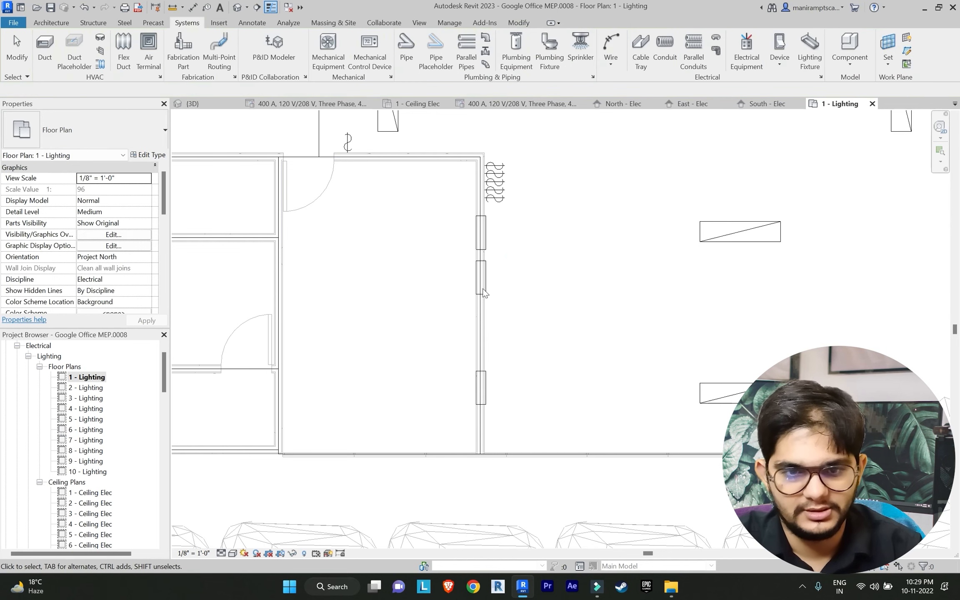
Connect the two 400 A panelboards with a 2" conduit through their facing side surfaces
scroll(470, 273, up, 5)
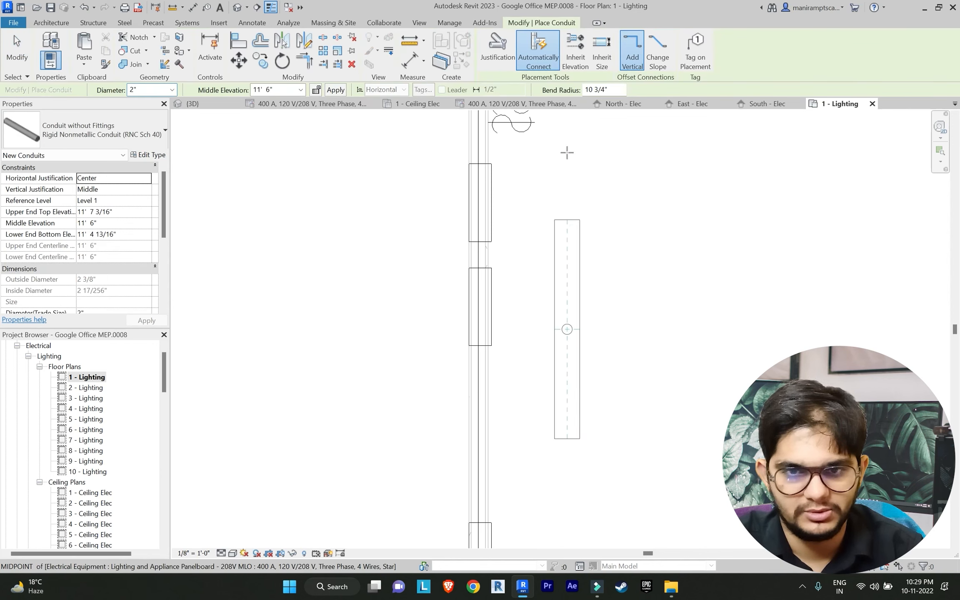
click(482, 246)
click(108, 48)
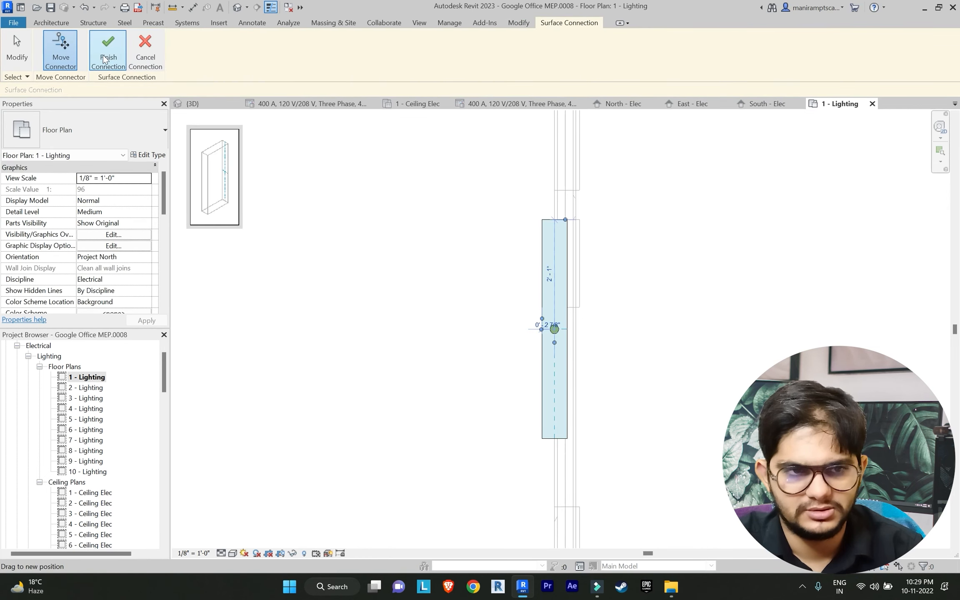
click(88, 47)
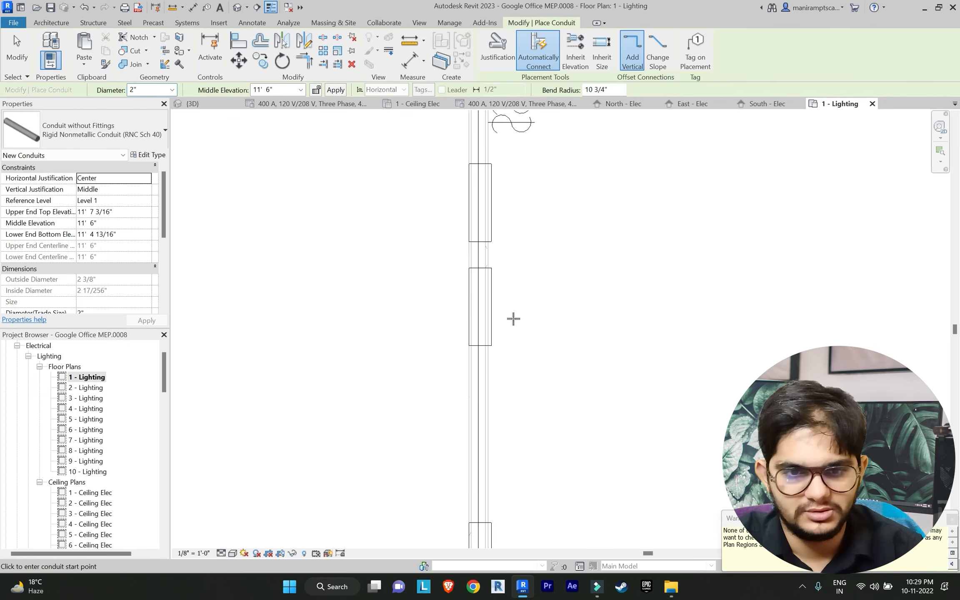
key(Escape)
key(Escape)
scroll(566, 327, down, 3)
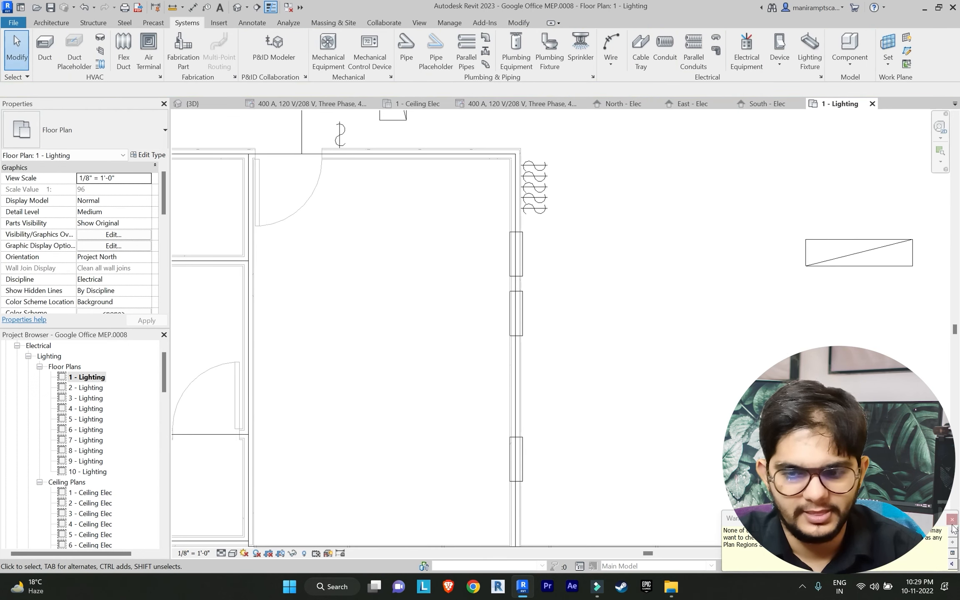
Run a 2" conduit from the nearer 400 A panelboard to the 600 A panelboard, finishing both surface connections
scroll(559, 367, up, 1)
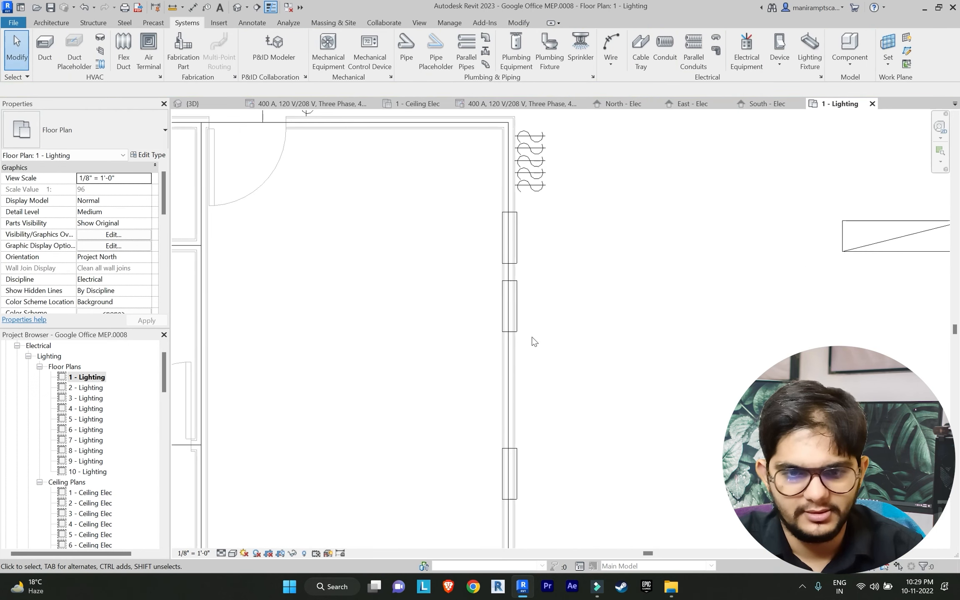
click(660, 57)
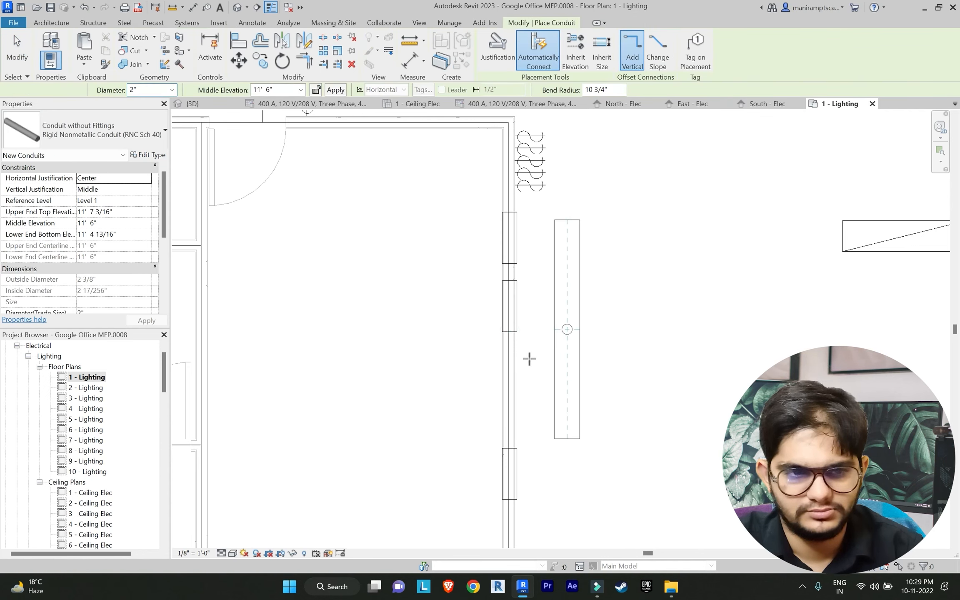
click(588, 387)
click(108, 54)
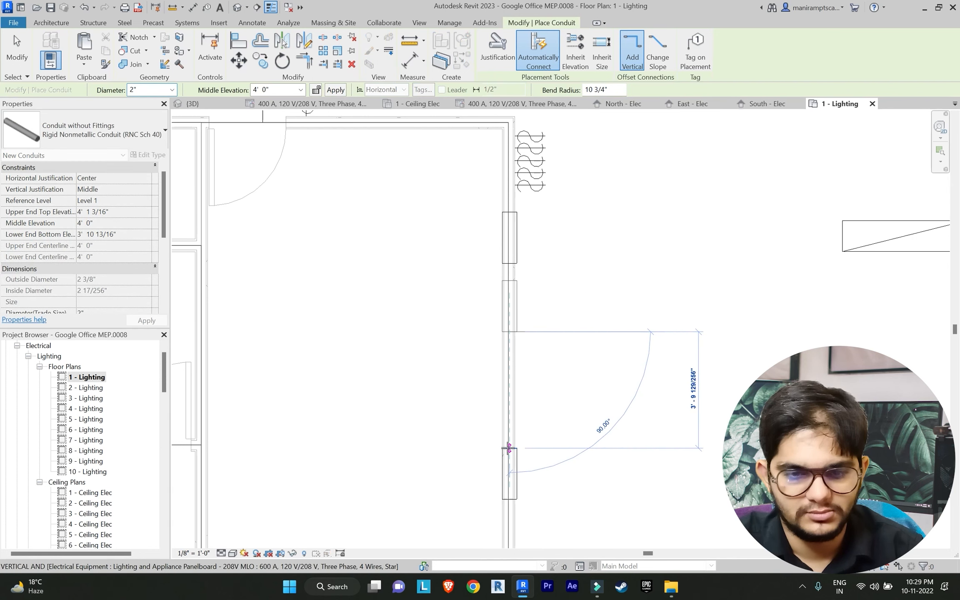
click(508, 448)
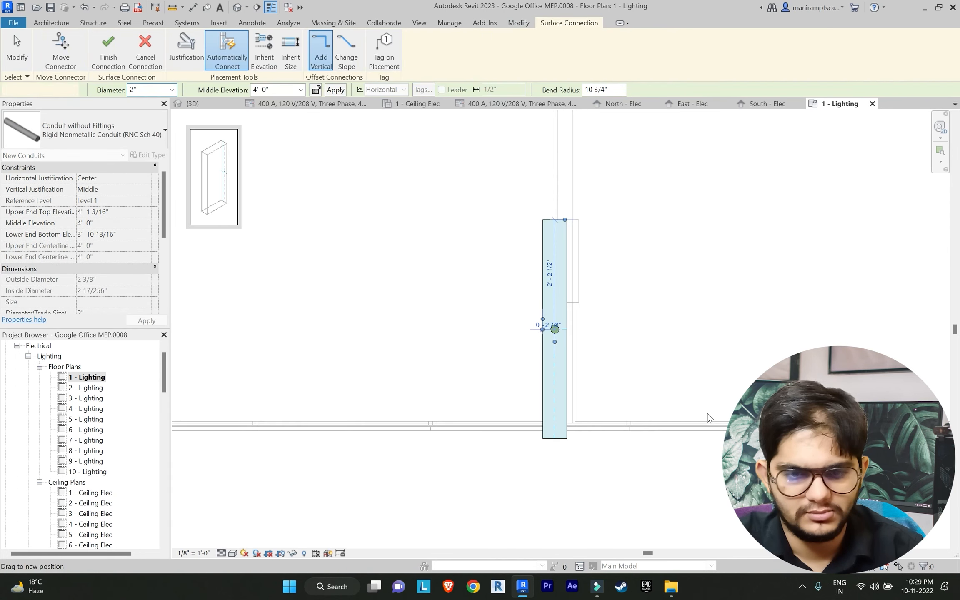
click(107, 54)
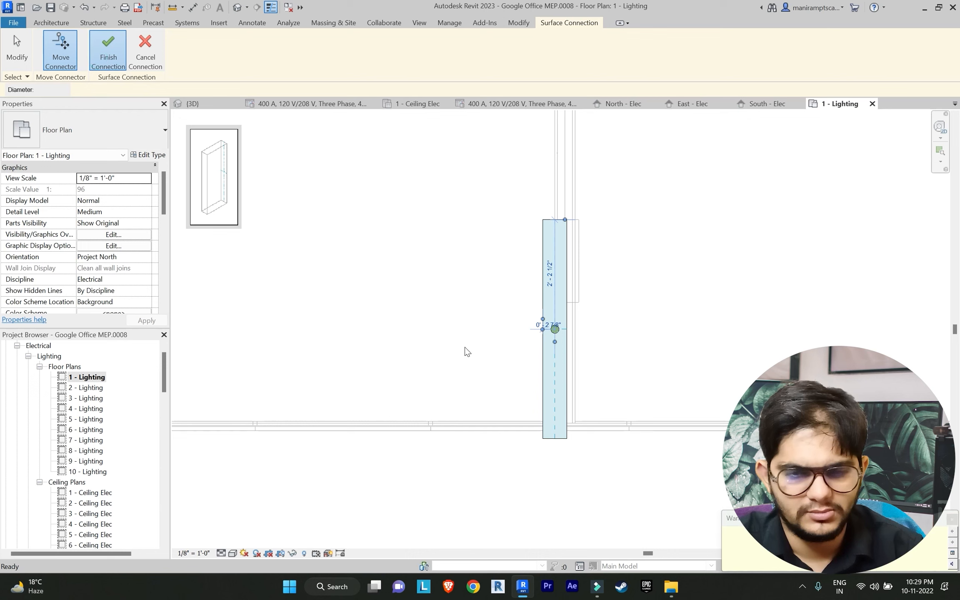
key(Escape)
key(Escape)
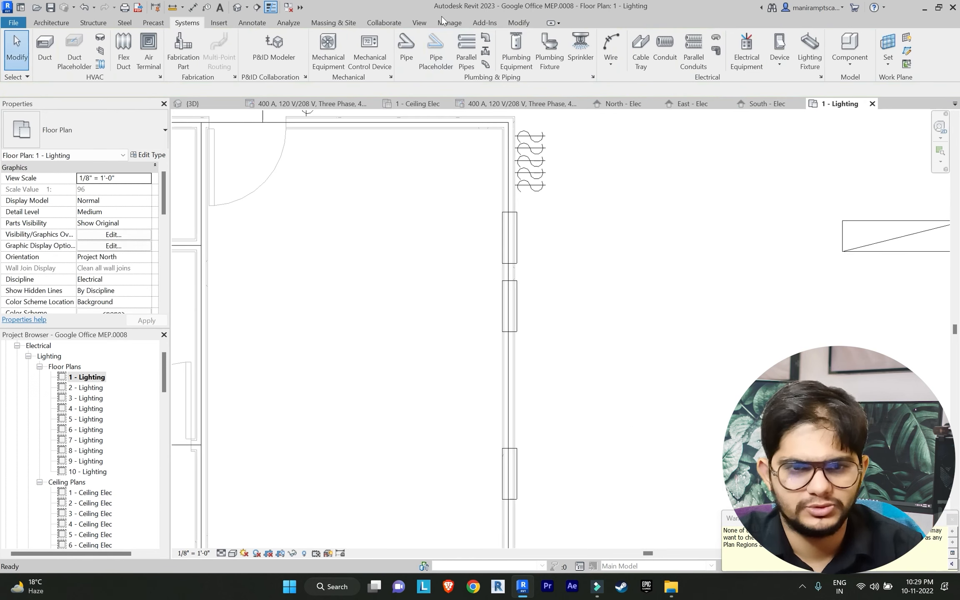
Open the default 3D view and inspect the conduit connections between the first-floor panelboards
click(413, 23)
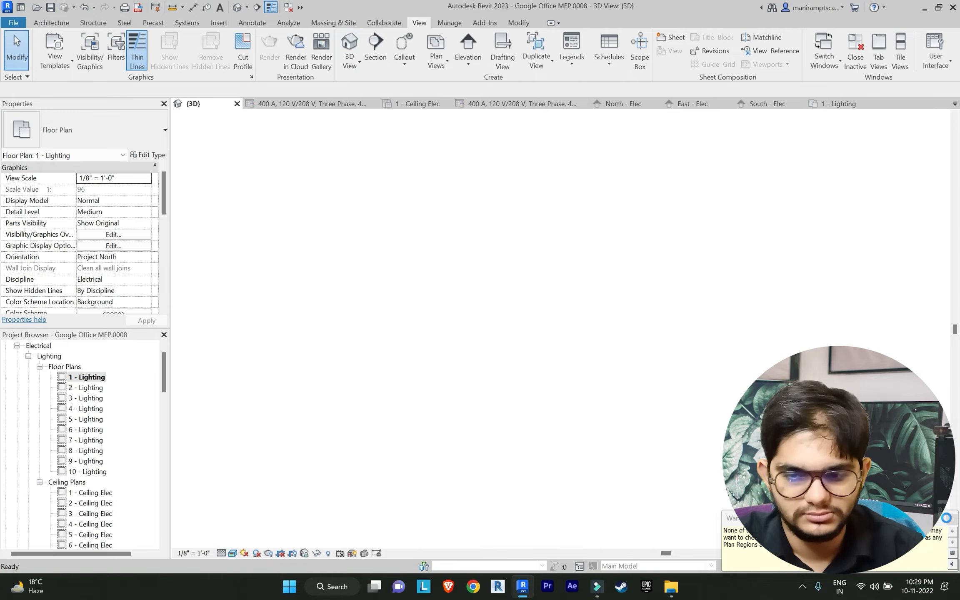
scroll(540, 377, up, 5)
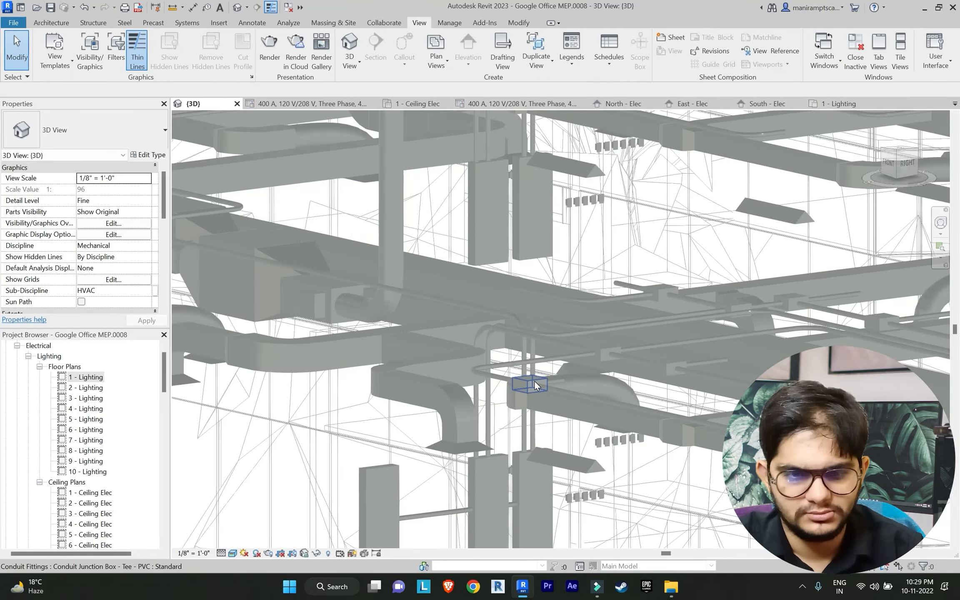
scroll(534, 380, up, 1)
middle_drag(576, 372, 583, 402)
shift+middle_drag(582, 342, 572, 283)
scroll(566, 325, down, 1)
middle_drag(566, 325, 560, 256)
scroll(529, 406, up, 5)
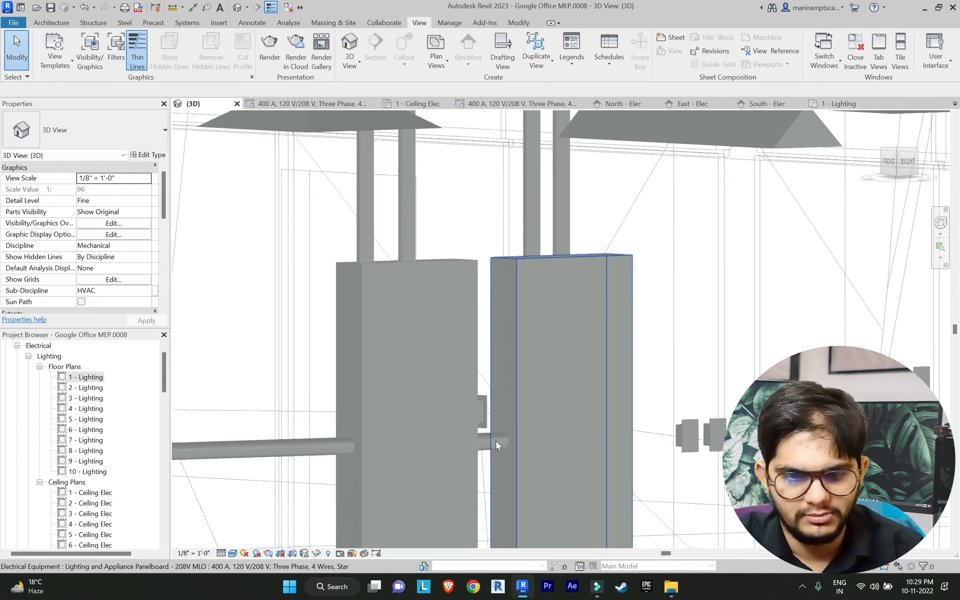
Examine the first-floor panelboard conduits, the panelboards stacked on the floors above, and the whole building in the 3D view
scroll(447, 433, down, 2)
middle_drag(553, 418, 745, 353)
scroll(502, 382, down, 3)
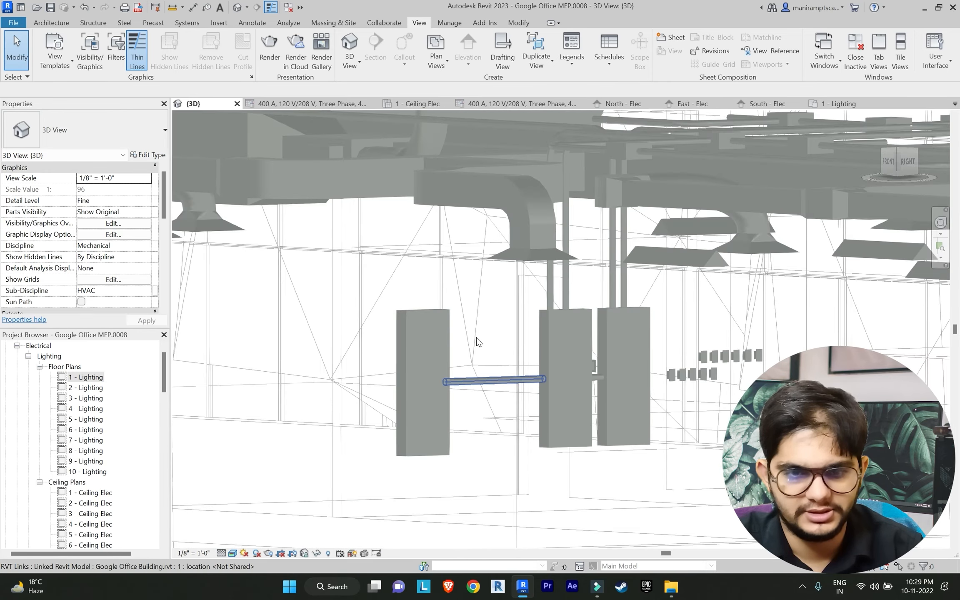
scroll(476, 338, down, 3)
middle_drag(478, 337, 480, 417)
scroll(516, 358, down, 2)
middle_drag(529, 370, 540, 433)
scroll(540, 325, up, 1)
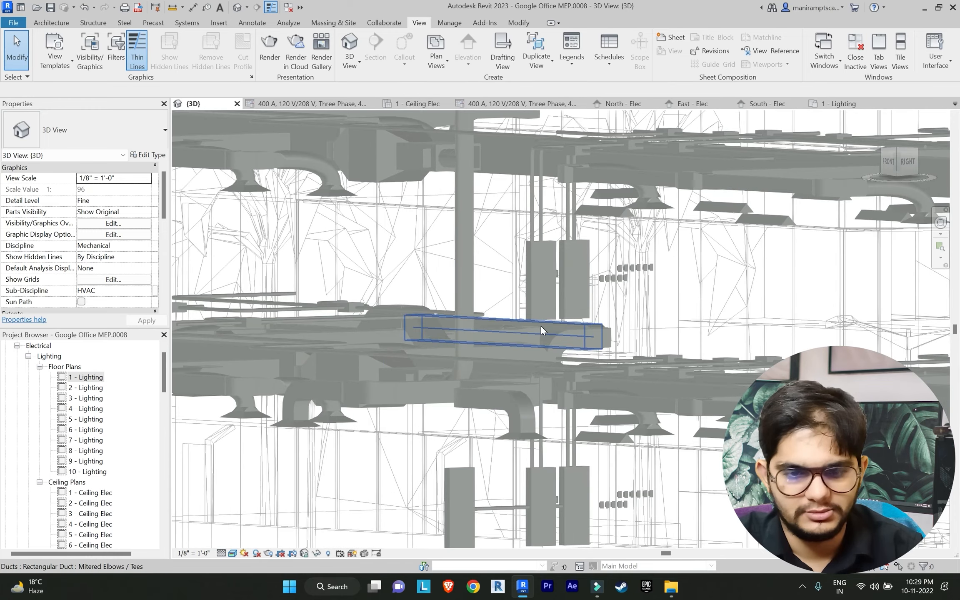
scroll(534, 425, up, 5)
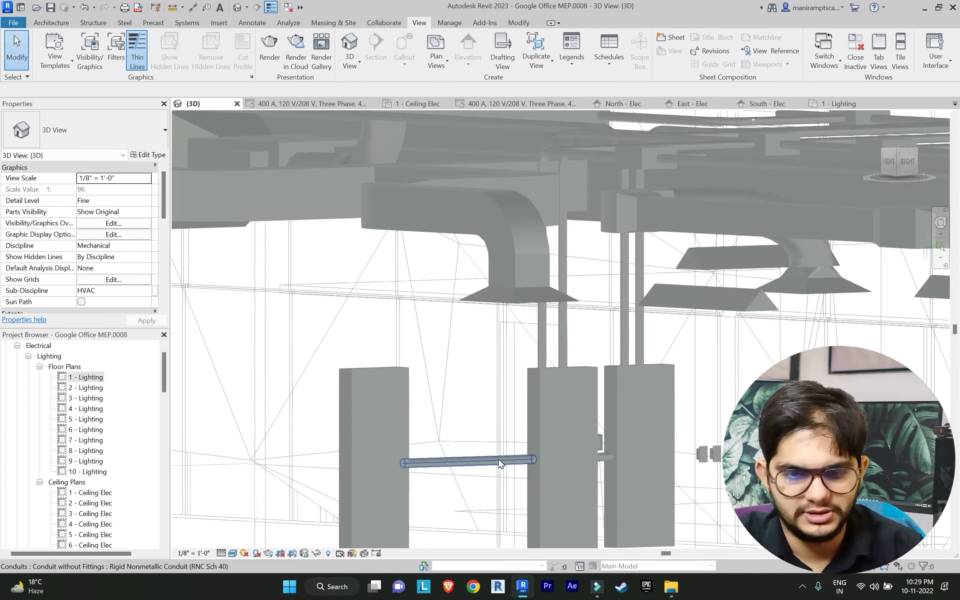
click(500, 460)
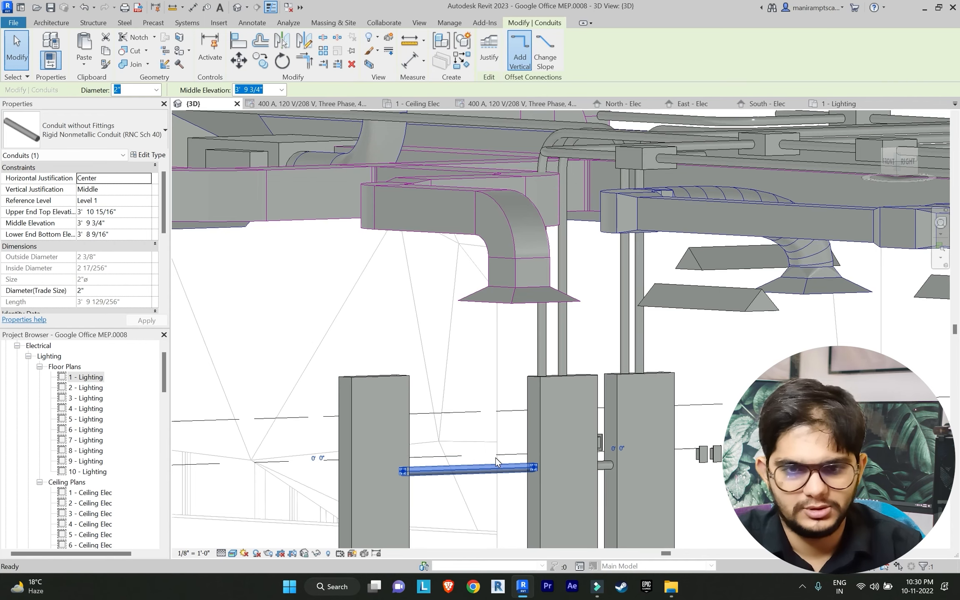
key(Escape)
scroll(548, 361, down, 3)
scroll(549, 361, down, 4)
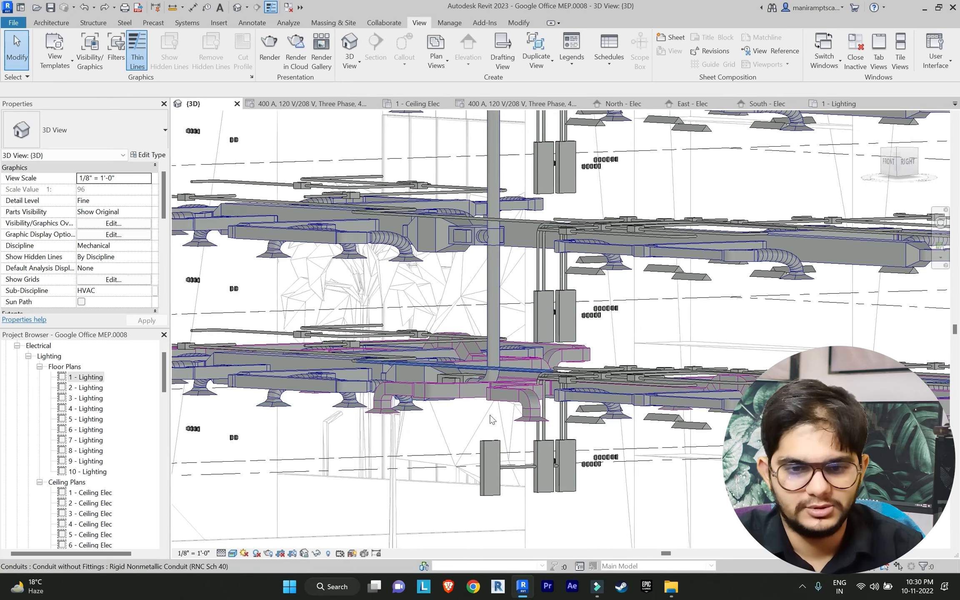
scroll(485, 267, down, 4)
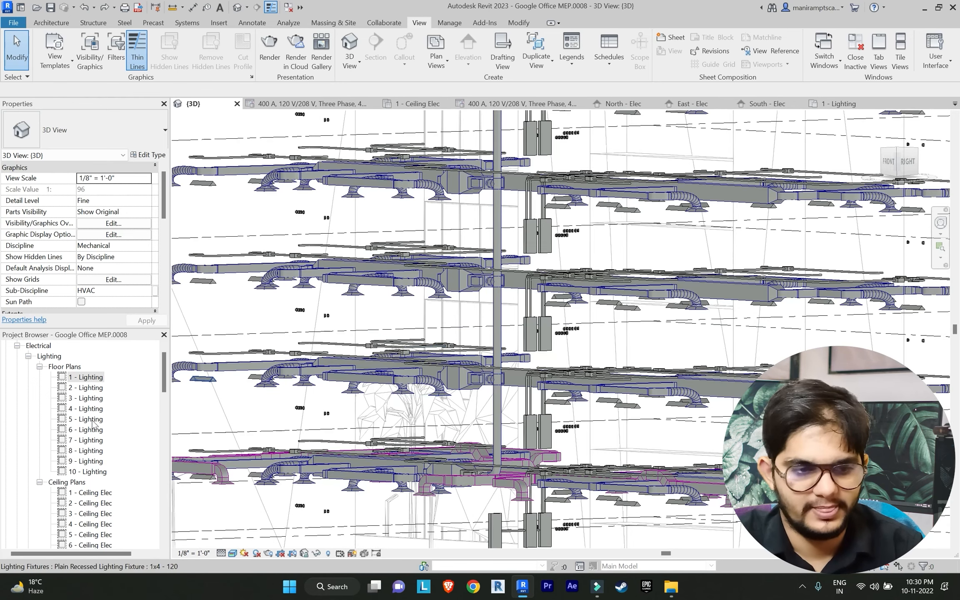
scroll(498, 351, down, 3)
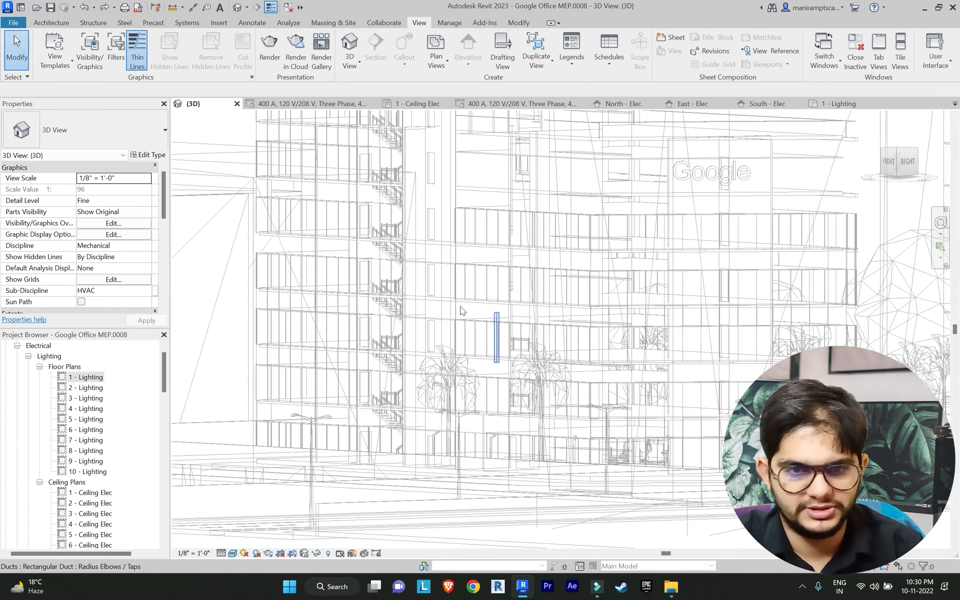
shift+middle_drag(459, 310, 83, 191)
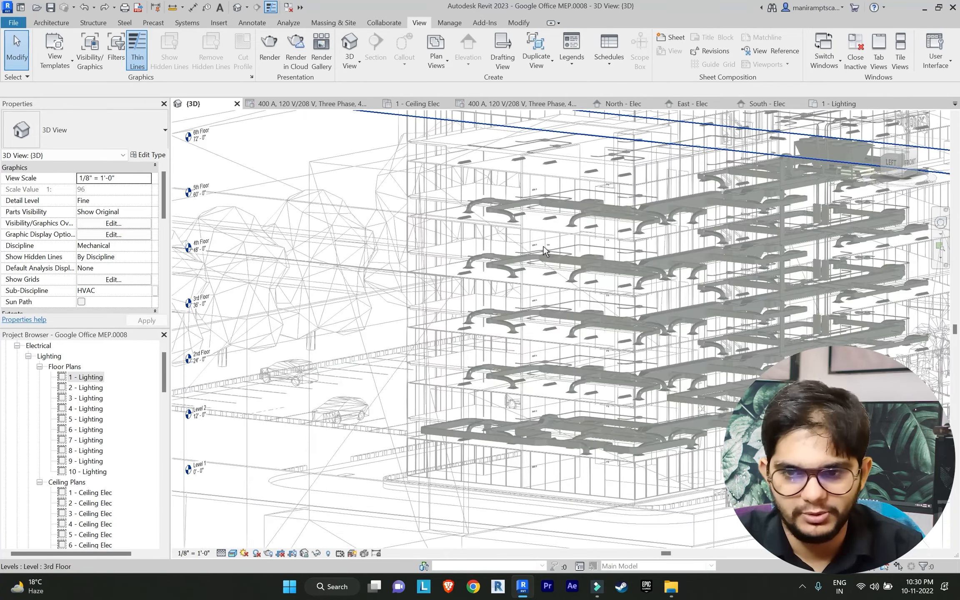
shift+middle_drag(475, 288, 271, 404)
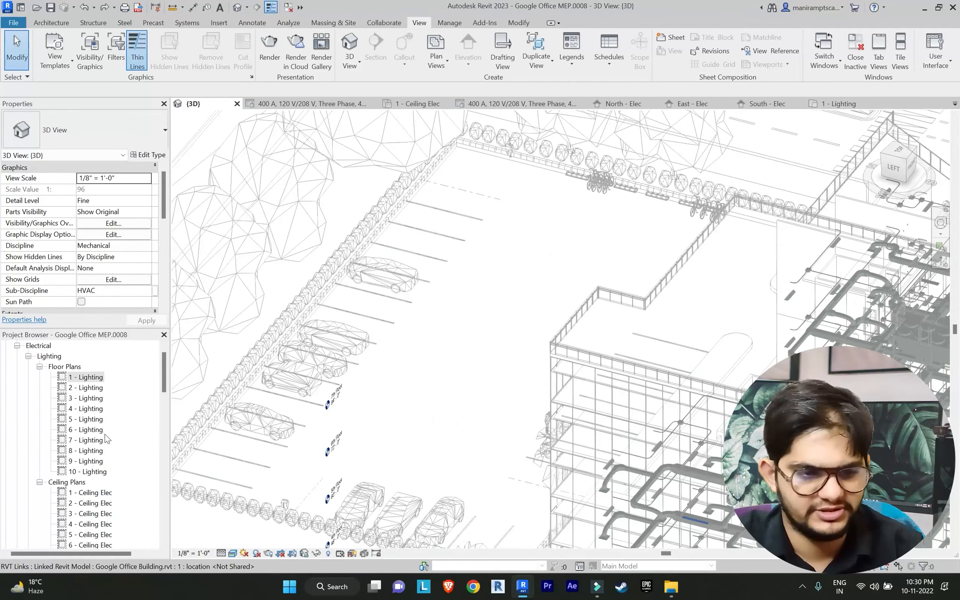
Open the West - Elec elevation and frame the 600 A panelboard with the 400 A panelboards above it
scroll(106, 438, down, 6)
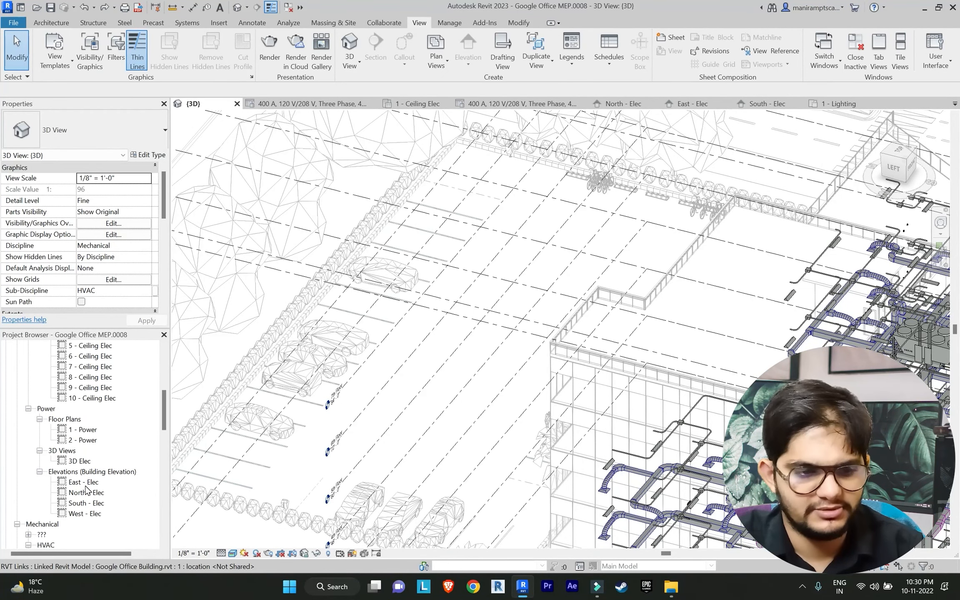
double_click(84, 513)
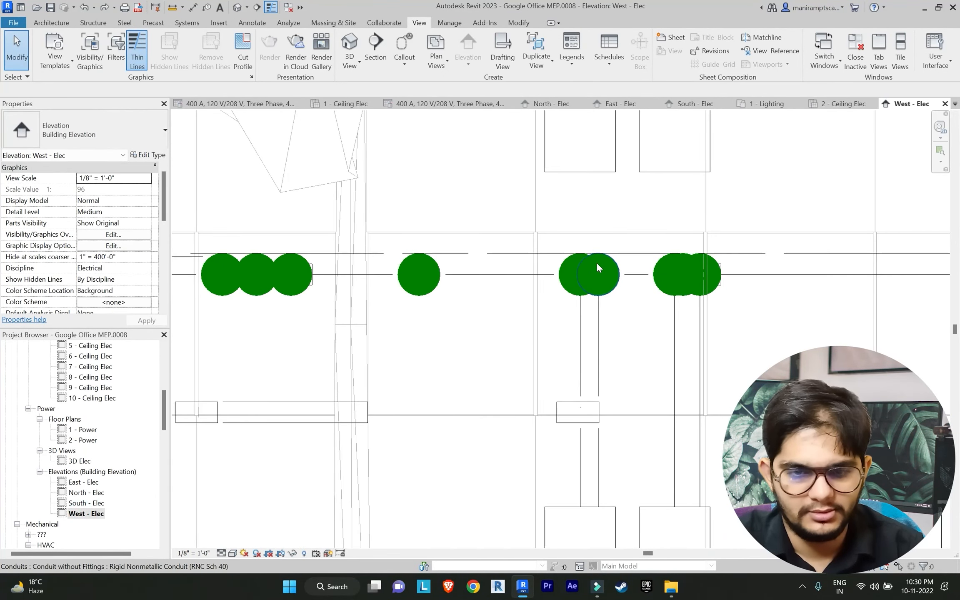
scroll(596, 262, down, 6)
scroll(561, 296, up, 3)
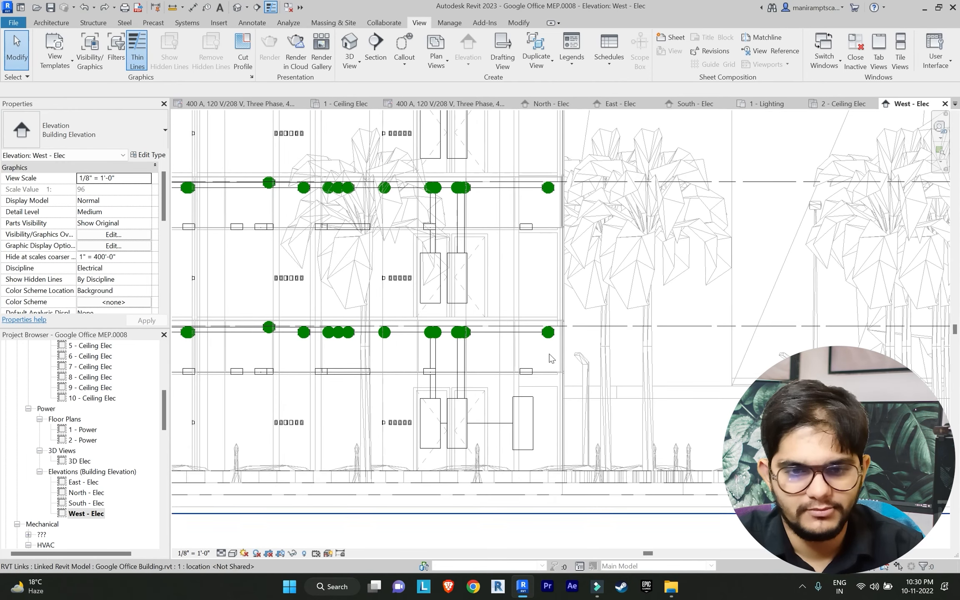
middle_drag(561, 371, 559, 302)
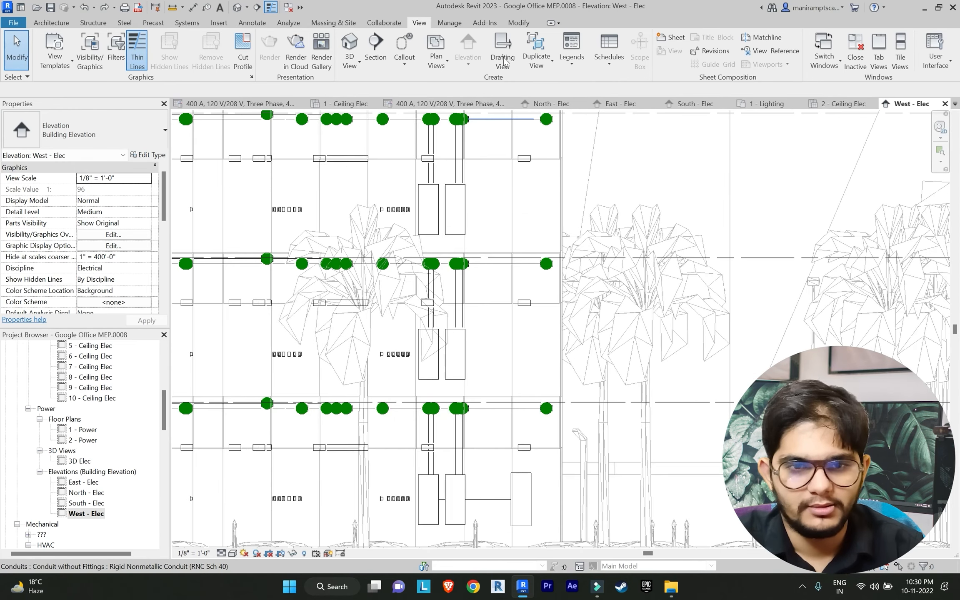
Connect the two 400 A panelboards on Level 2 with a 2" conduit between their facing side surfaces
click(187, 21)
click(668, 55)
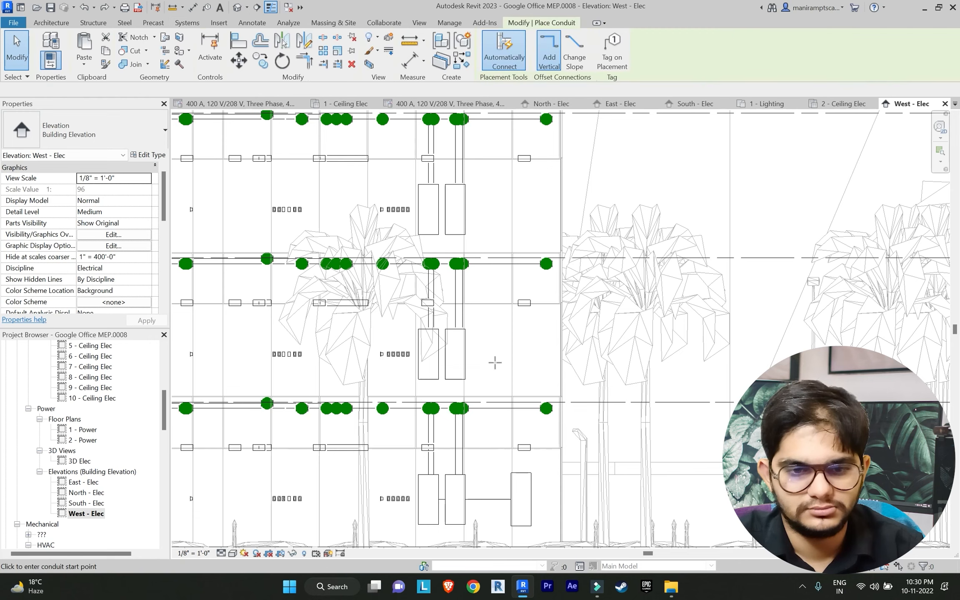
scroll(435, 350, up, 5)
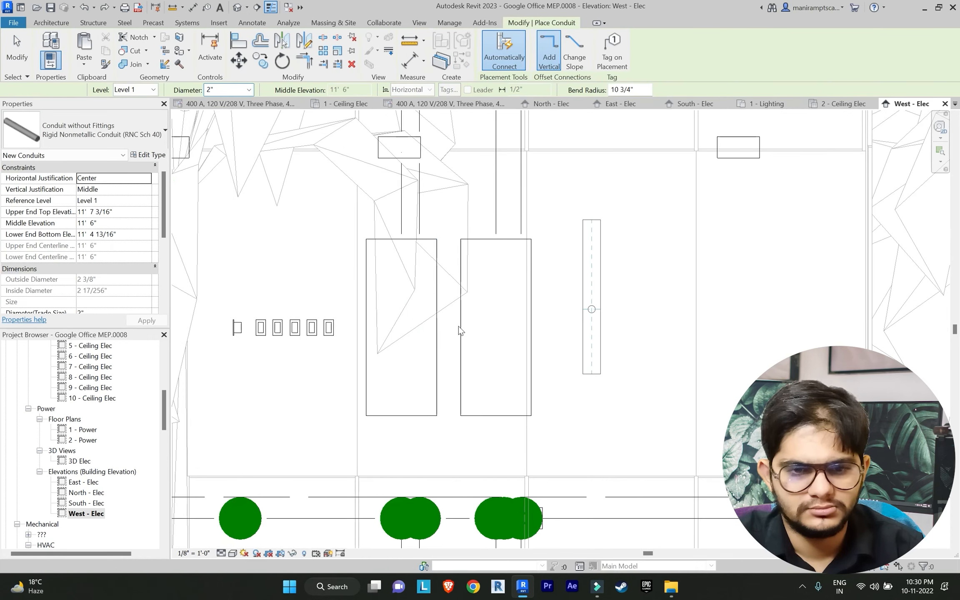
click(109, 50)
click(461, 341)
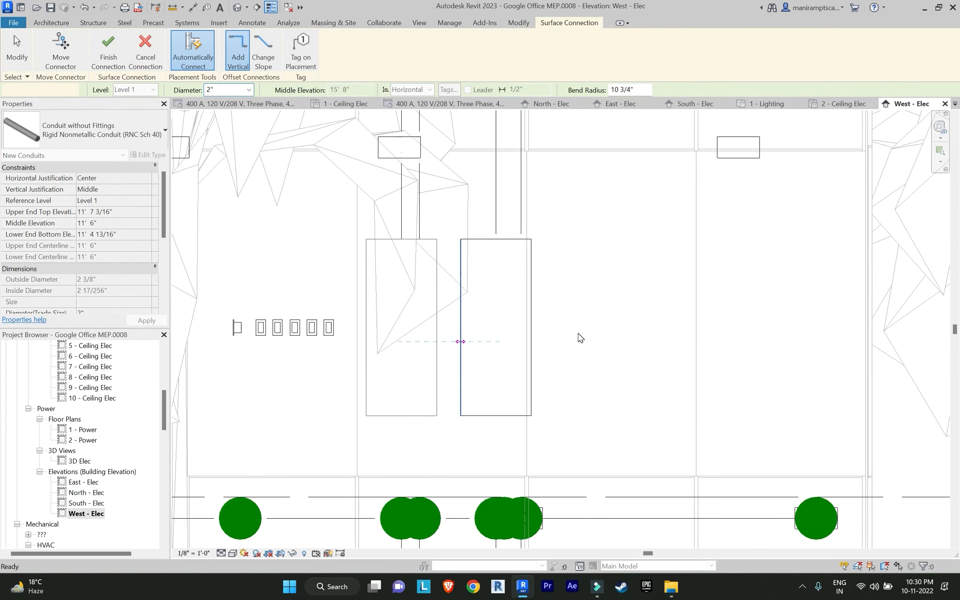
click(122, 46)
Run a 2" conduit from the outer side of the Level 2 panelboards across and down to the 600 A panelboard's top surface
click(532, 342)
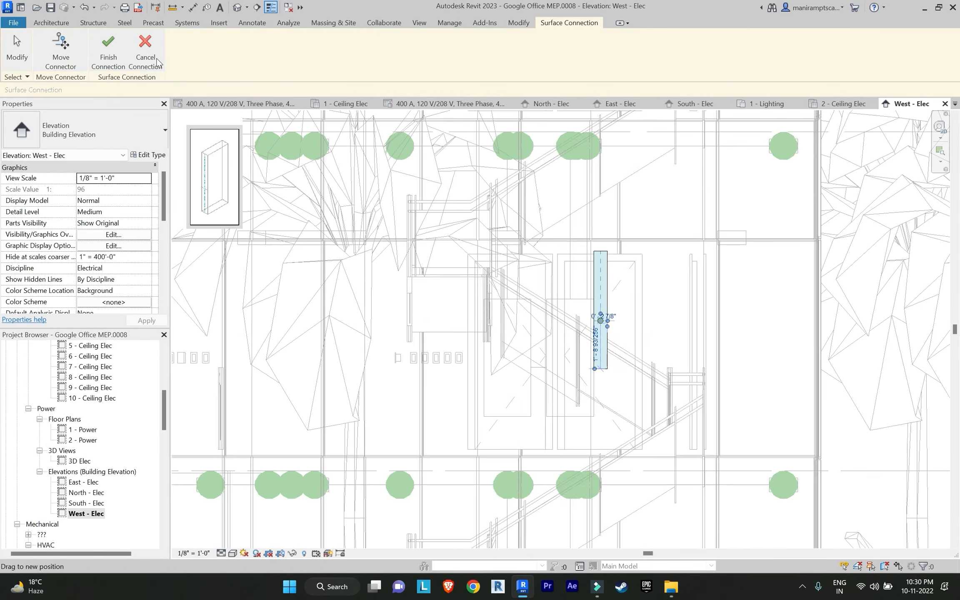
click(109, 50)
scroll(489, 206, down, 3)
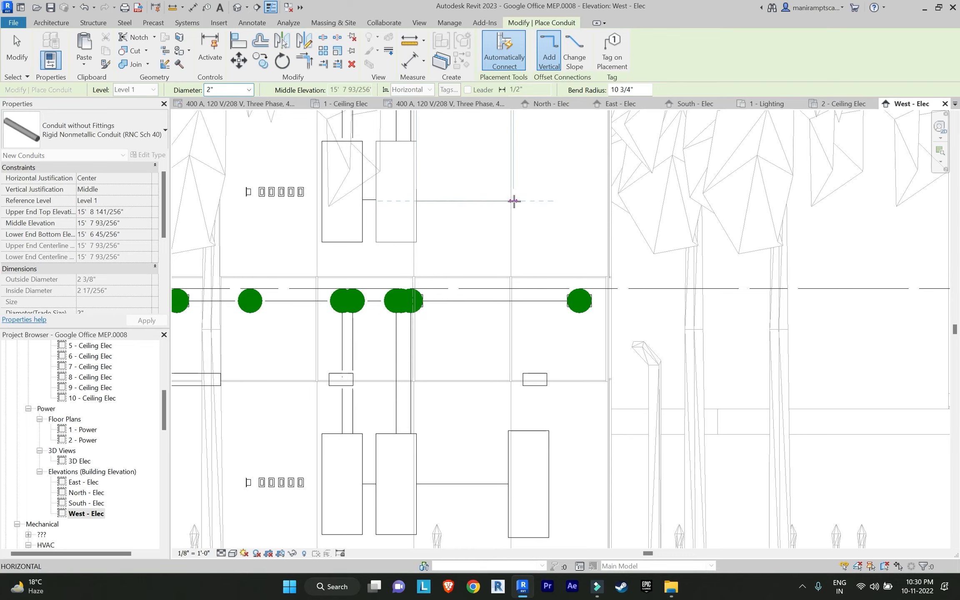
click(513, 432)
click(108, 50)
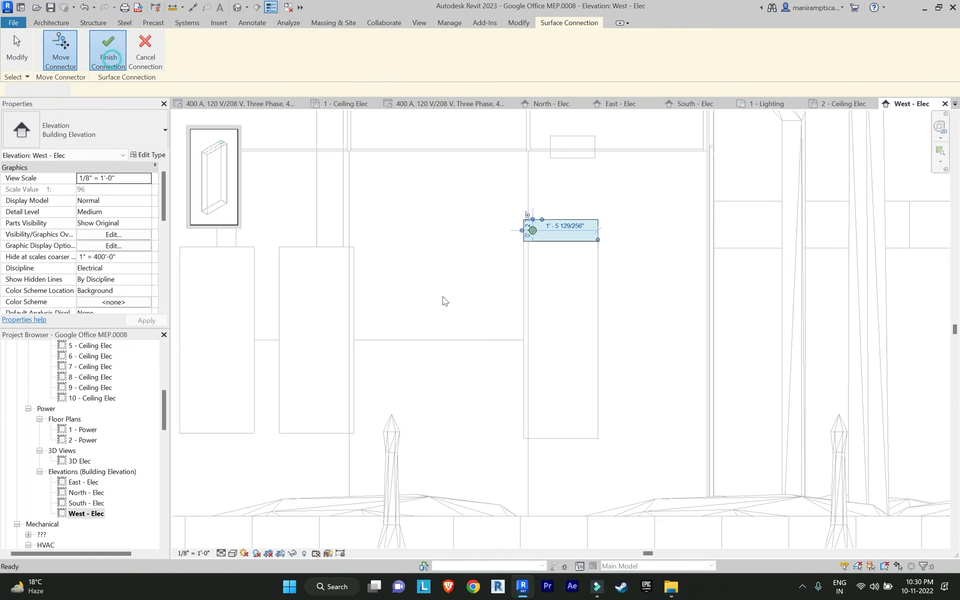
Join the two 2nd Floor 400 A panelboards with a 2" conduit and run a horizontal conduit out from the outer one
scroll(455, 299, down, 3)
scroll(429, 259, up, 6)
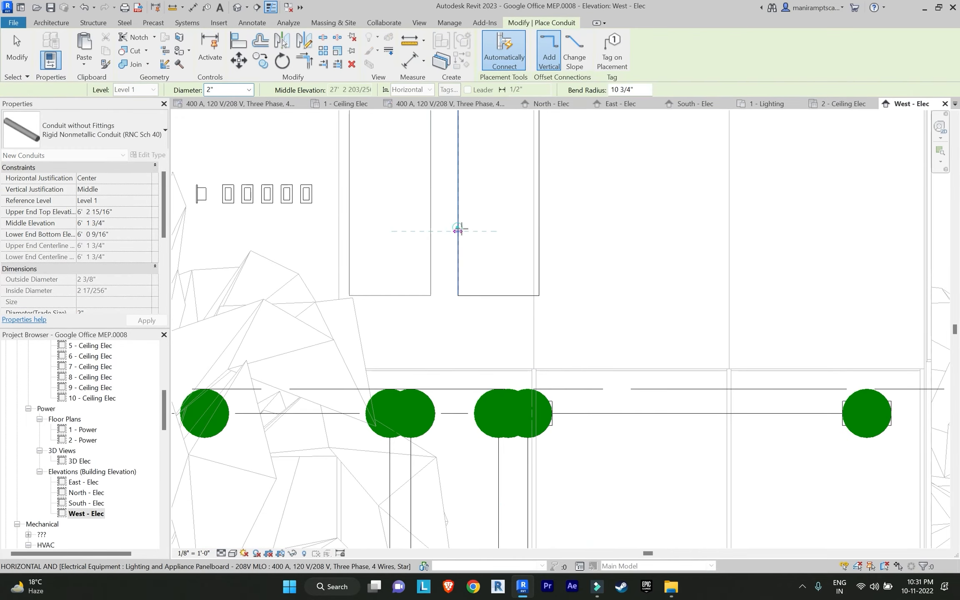
click(457, 225)
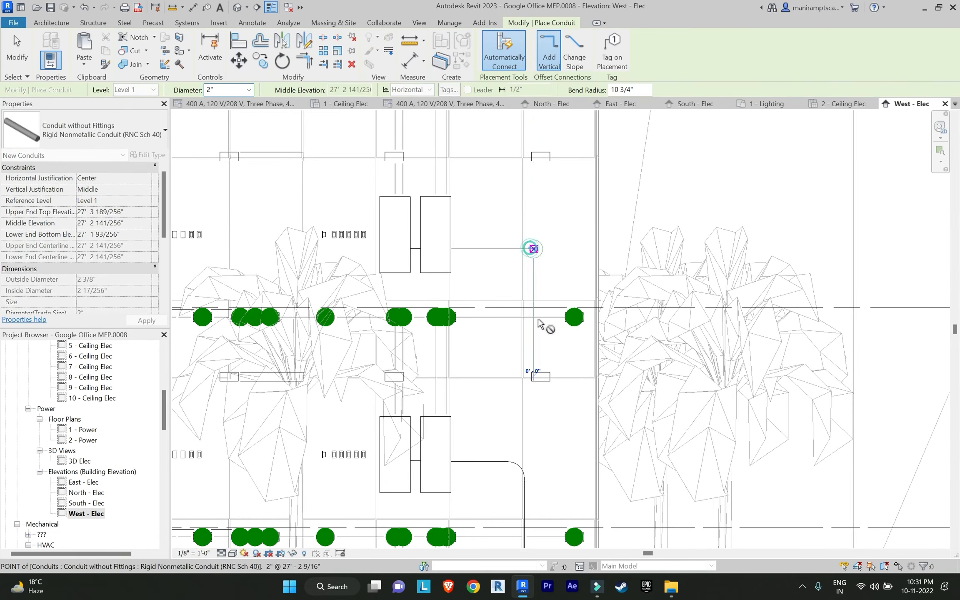
middle_drag(540, 463, 542, 316)
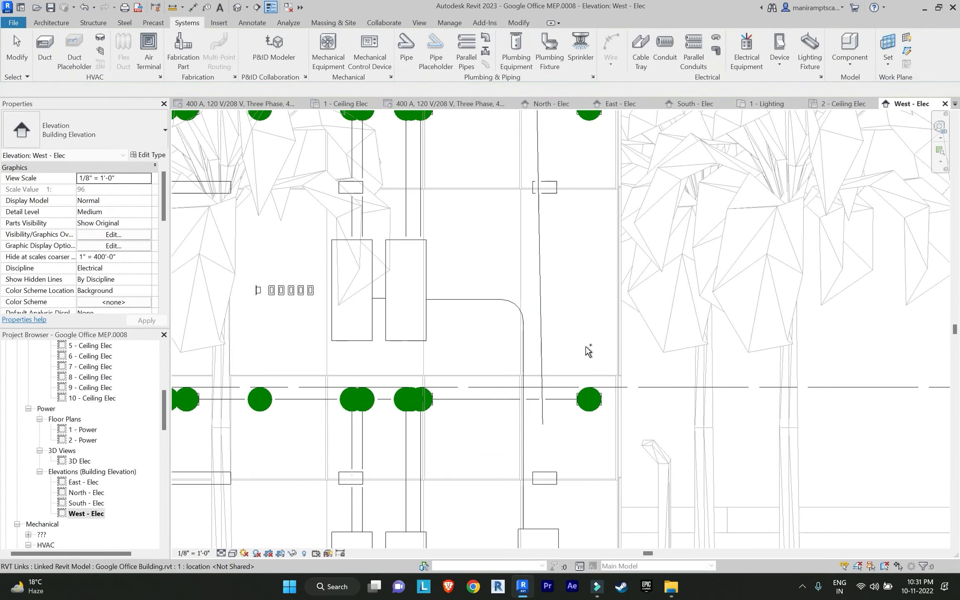
Draw a vertical 2" conduit down from the end of the 2nd Floor horizontal run and extend its lower end toward the 600 A panelboard
click(664, 46)
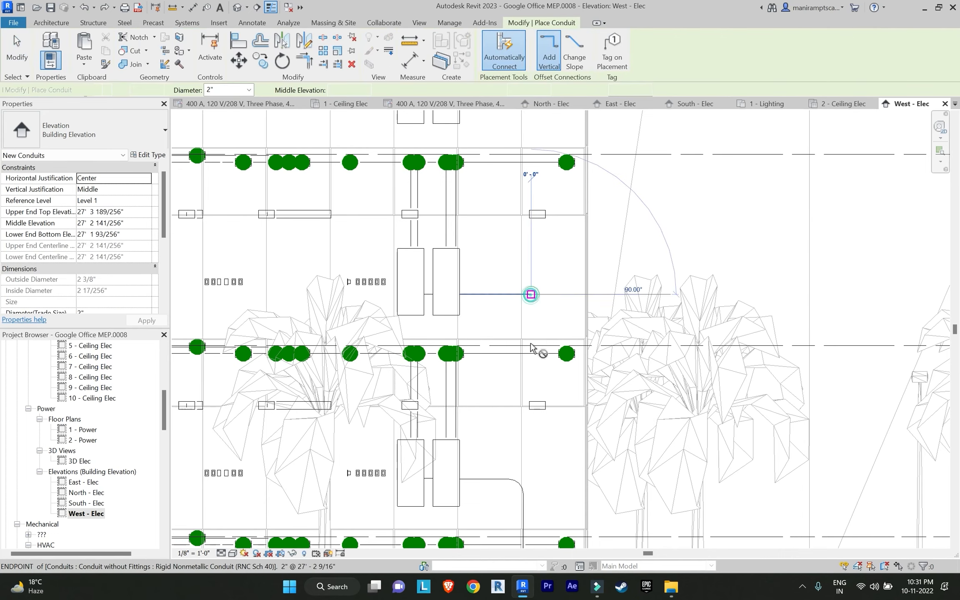
click(530, 439)
key(Escape)
key(Escape)
scroll(539, 437, up, 3)
mouse_move(535, 436)
middle_down()
mouse_move(531, 291)
mouse_move(577, 249)
middle_up()
click(527, 291)
key(Escape)
click(551, 223)
drag(552, 470, 551, 488)
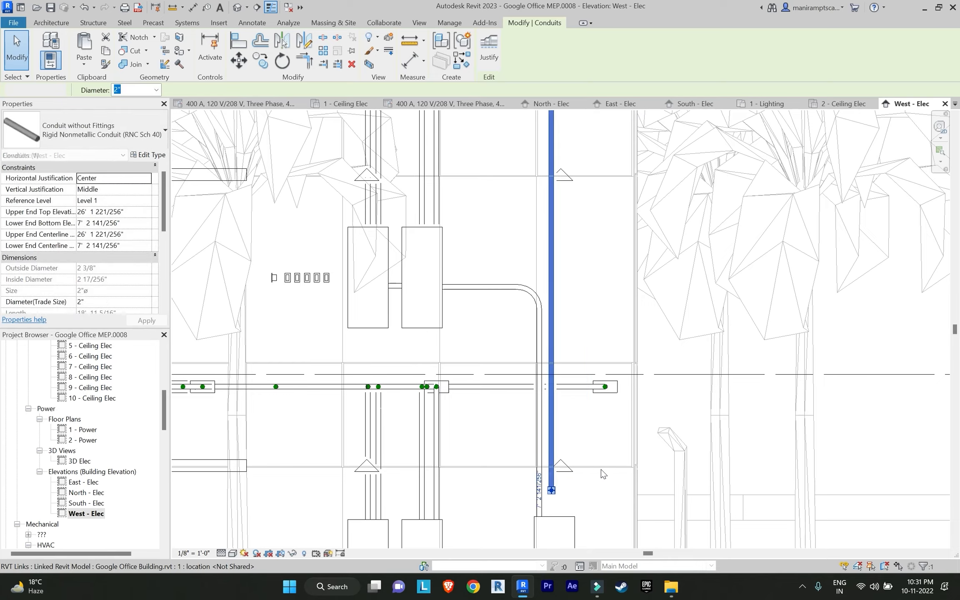
Nudge the vertical 2nd Floor conduit closer to the Level 2 riser and extend its lower end to the top of the 600 A panelboard
click(601, 470)
scroll(554, 474, up, 3)
middle_drag(555, 474, 567, 354)
click(553, 360)
key(Left)
key(Left)
key(Left)
scroll(552, 359, up, 1)
drag(549, 391, 555, 453)
scroll(432, 310, down, 10)
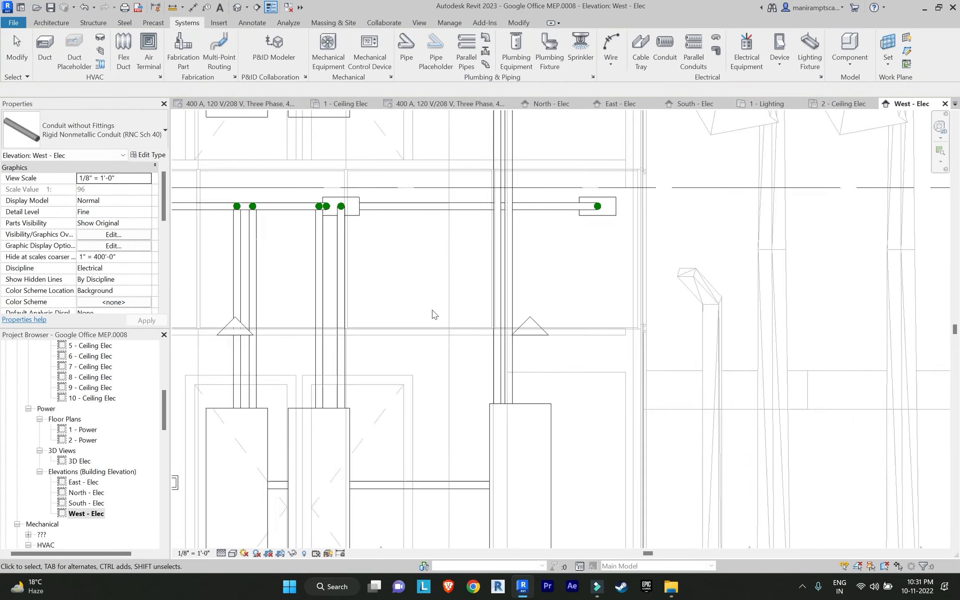
Connect the two 400 A panelboards on the 3rd Floor with a 2" conduit, finishing both surface connections
middle_drag(455, 138, 459, 470)
scroll(436, 242, up, 2)
click(665, 49)
scroll(327, 329, up, 2)
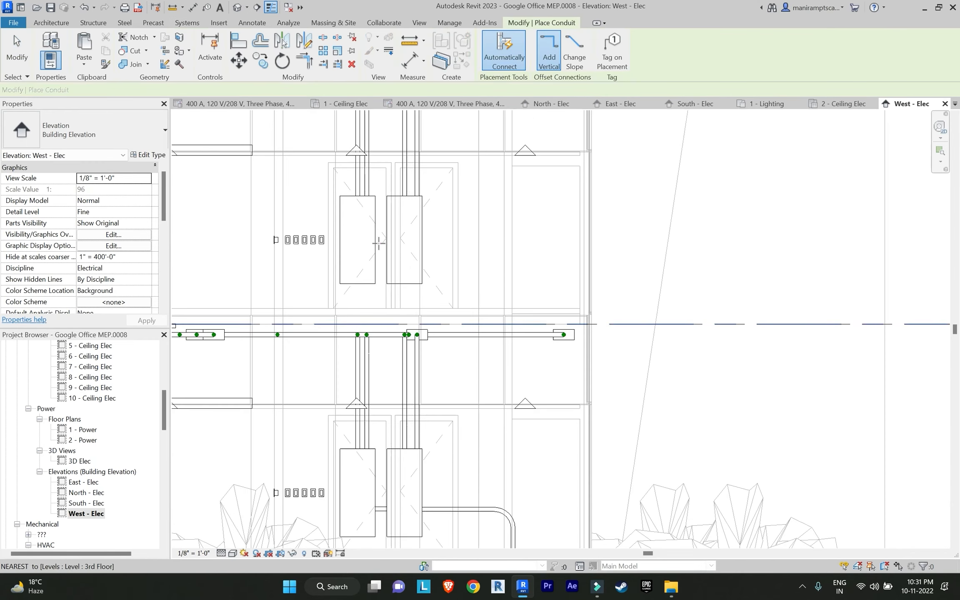
scroll(377, 244, up, 3)
click(370, 255)
click(107, 49)
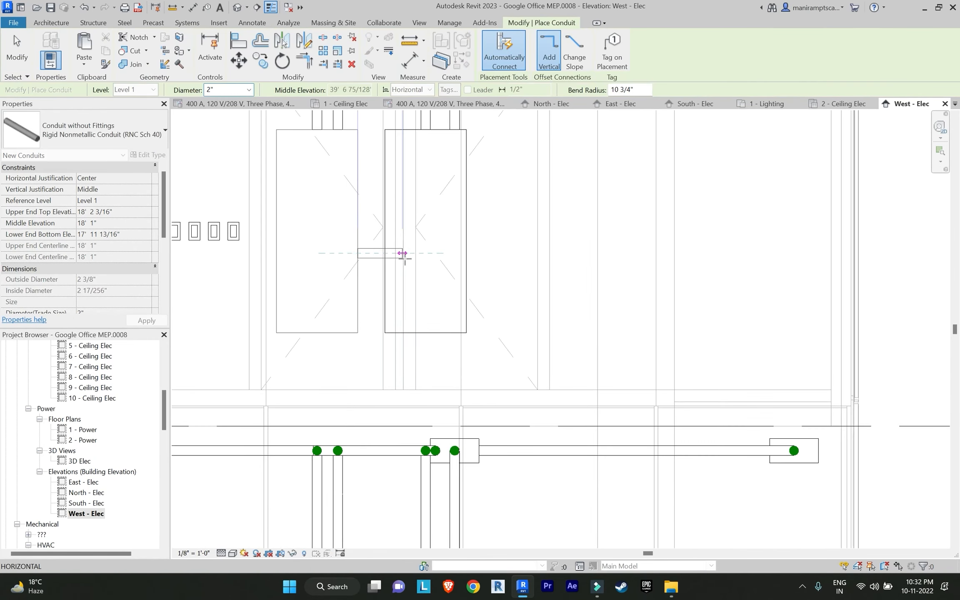
click(386, 255)
click(107, 57)
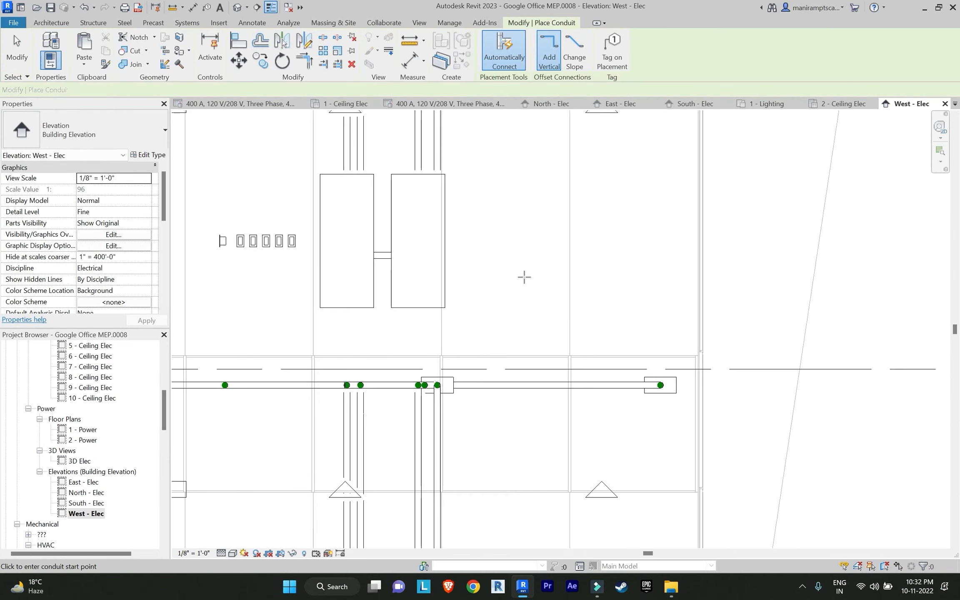
Run a 2" conduit horizontally from the outer 3rd Floor panelboard's side surface, then straight down from its end past the floor below
scroll(526, 275, up, 1)
click(428, 254)
click(109, 52)
scroll(567, 332, down, 4)
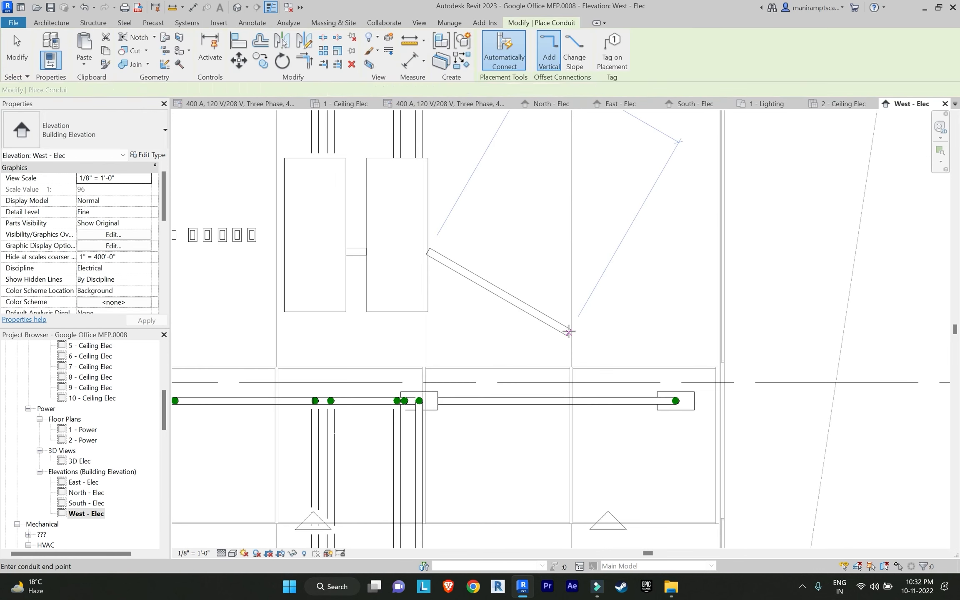
click(565, 320)
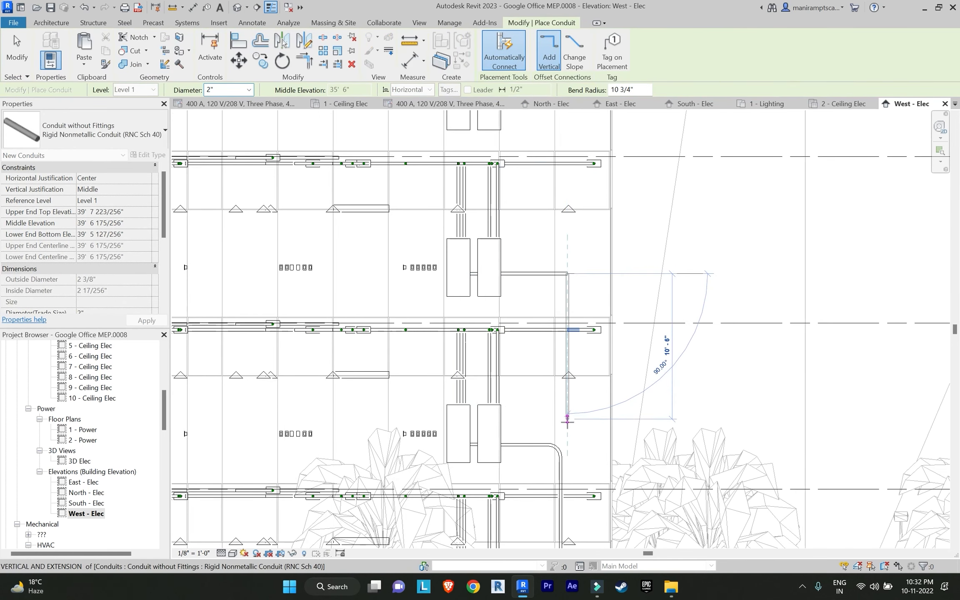
key(ctrl+z)
click(567, 273)
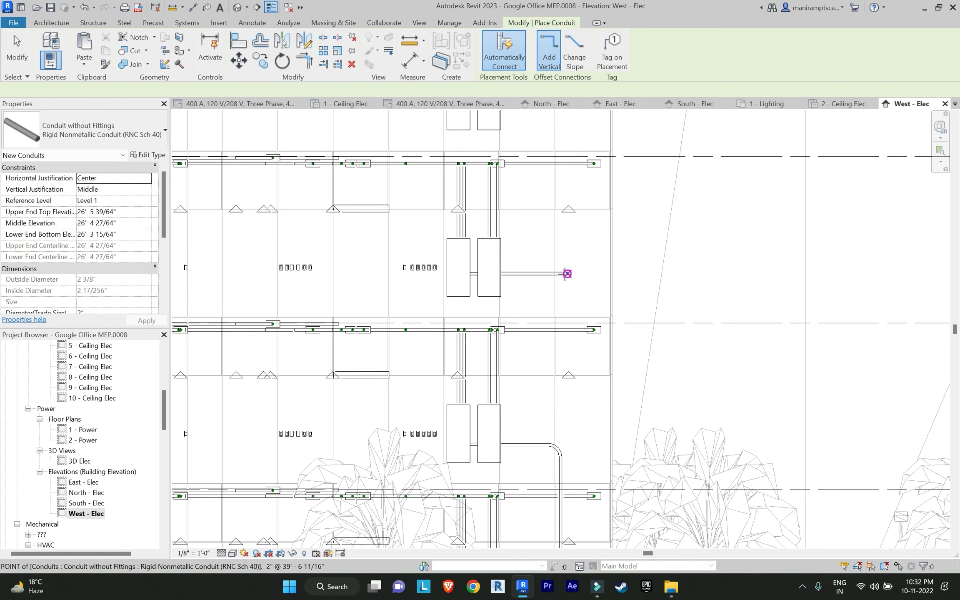
click(568, 418)
key(Escape)
key(Escape)
scroll(605, 306, down, 4)
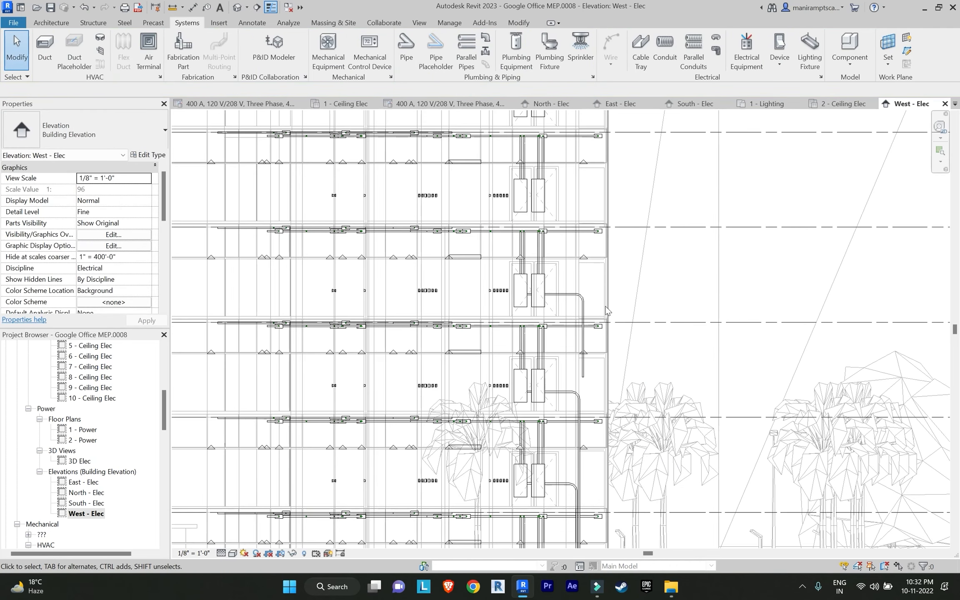
Extend the lower end of the 3rd Floor vertical conduit down to the top of the 600 A panelboard
click(557, 266)
drag(557, 346, 557, 407)
scroll(559, 439, up, 5)
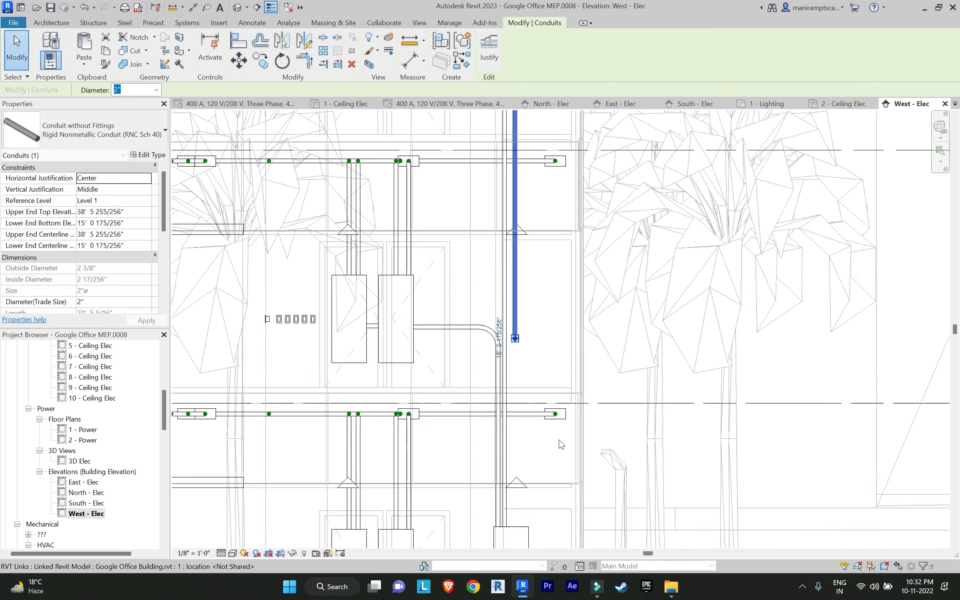
click(563, 277)
click(511, 228)
drag(509, 234, 512, 483)
scroll(397, 294, down, 5)
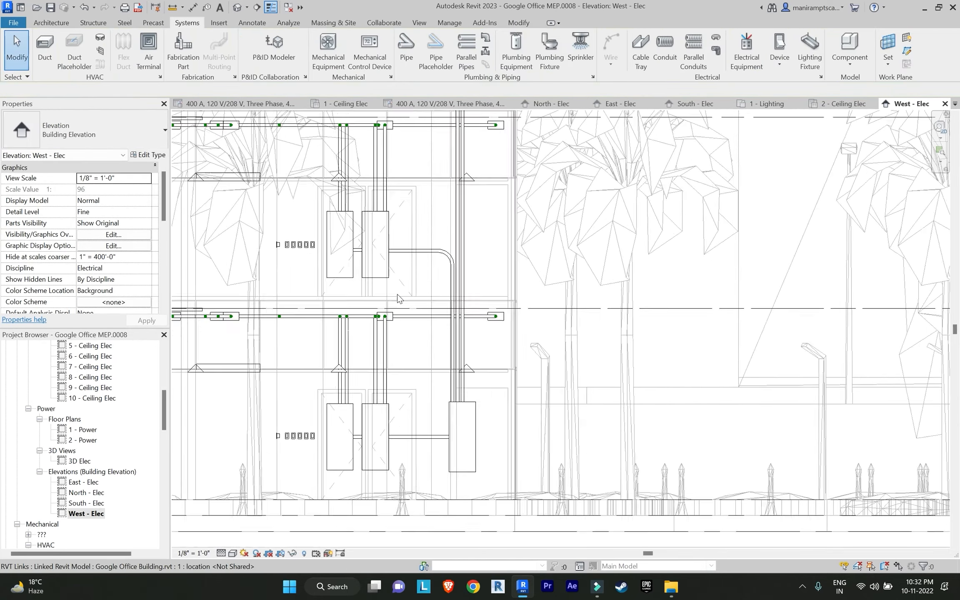
Connect the two 400 A panelboards on the next unconnected floor up with a 2" conduit at about 51' 3" elevation, finishing both surface connections
middle_drag(456, 216, 497, 546)
middle_drag(415, 269, 425, 364)
key(c)
key(n)
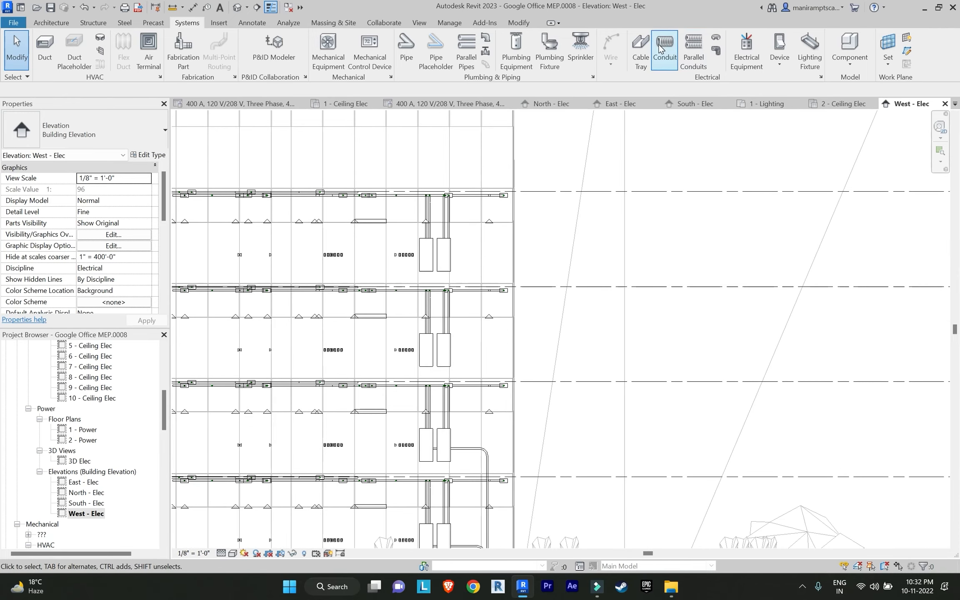
scroll(429, 375, up, 5)
click(431, 379)
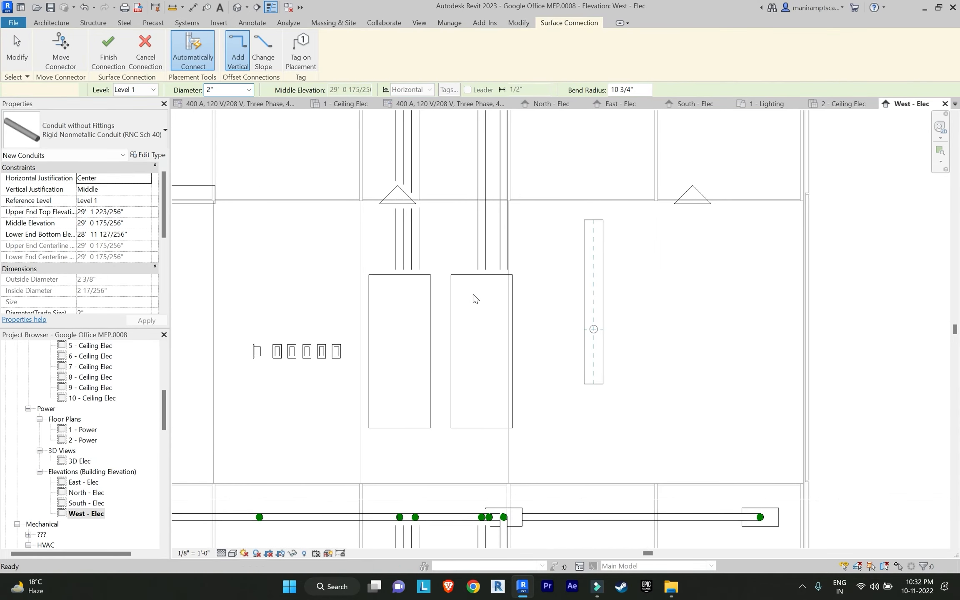
click(107, 51)
click(432, 377)
scroll(466, 365, up, 2)
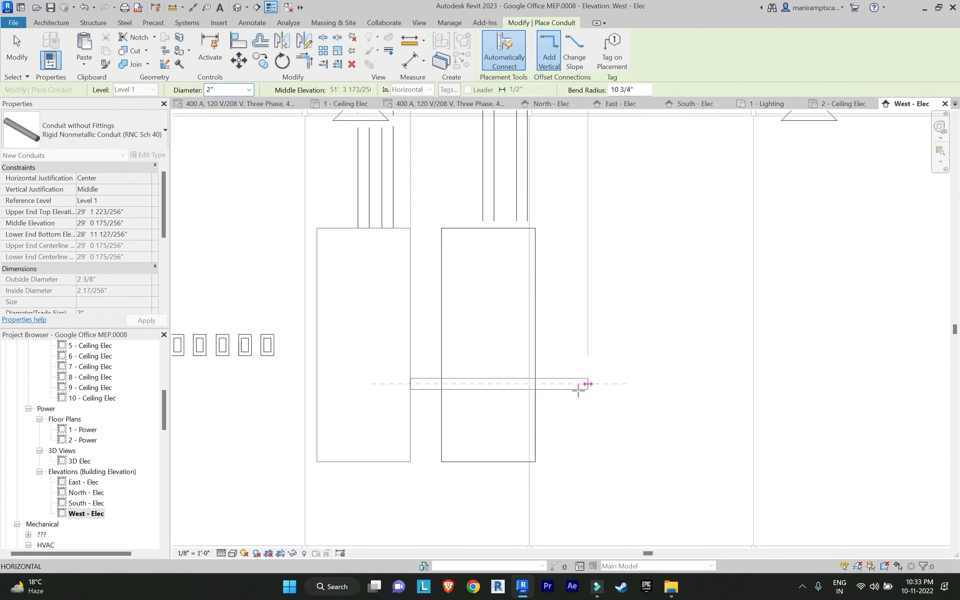
click(444, 384)
click(111, 57)
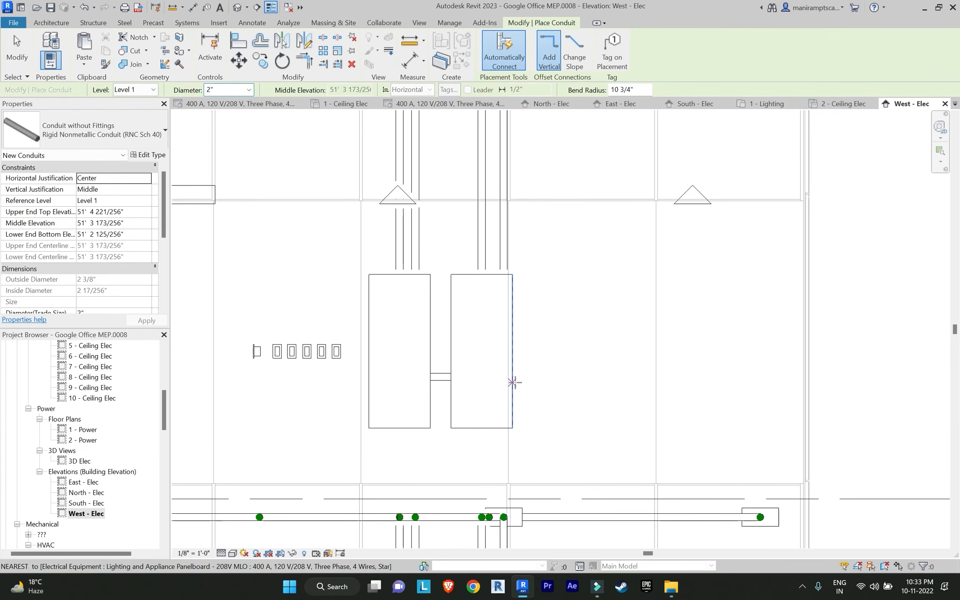
Run a 2" conduit horizontally from that floor's outer 400 A panelboard's side surface, then straight down to about 39' 9" elevation
click(512, 377)
click(111, 56)
scroll(537, 347, down, 5)
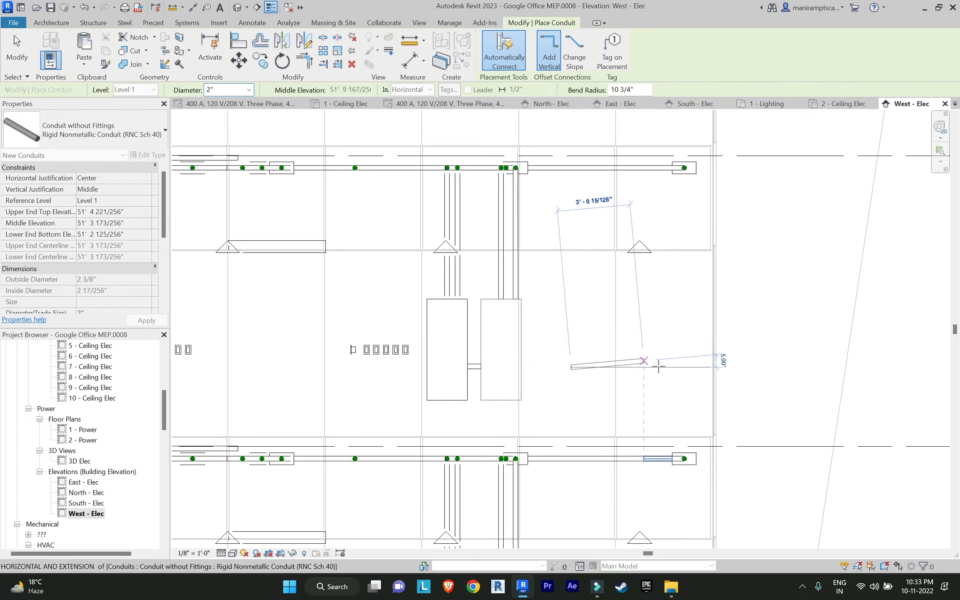
click(541, 445)
key(Escape)
key(Escape)
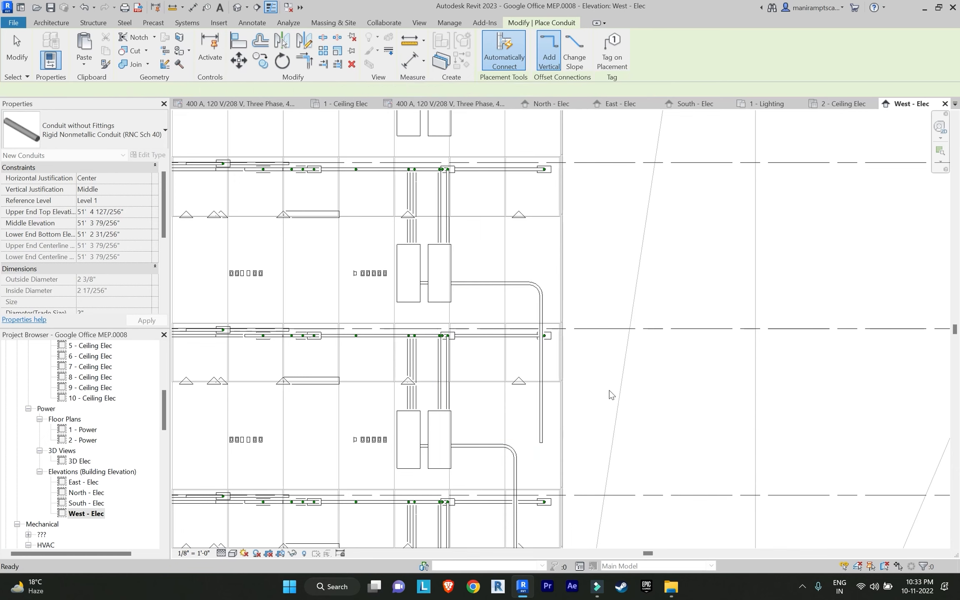
Nudge the new vertical conduit sideways until it runs close beside the existing risers
middle_drag(604, 400, 597, 278)
click(531, 294)
key(Left)
click(531, 295)
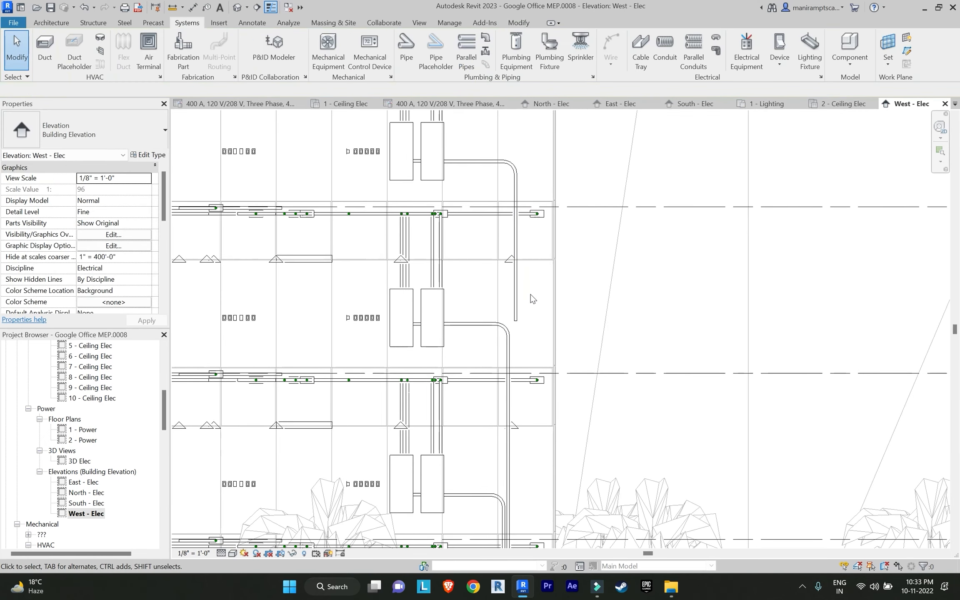
Extend the lower end of the outermost vertical conduit down through the floors below to about 15' 3" elevation
click(481, 265)
click(504, 304)
click(516, 321)
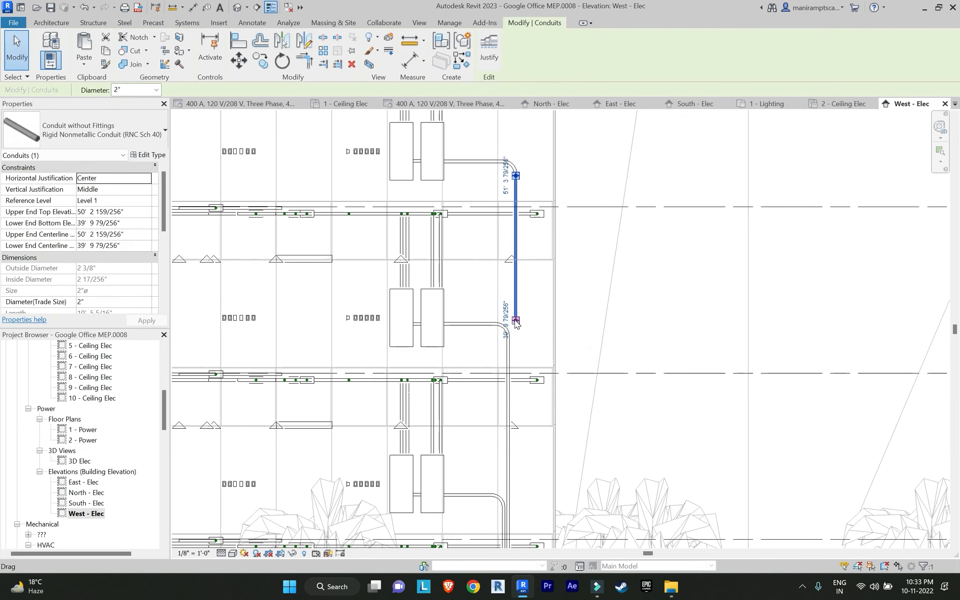
drag(516, 475, 516, 476)
middle_drag(530, 474, 531, 297)
drag(516, 297, 516, 482)
middle_drag(529, 479, 539, 298)
key(Escape)
scroll(538, 363, up, 3)
middle_drag(538, 363, 536, 335)
Extend the conduit's lower end to the top of the first-floor 600 A panelboard and finish the surface connection
click(506, 191)
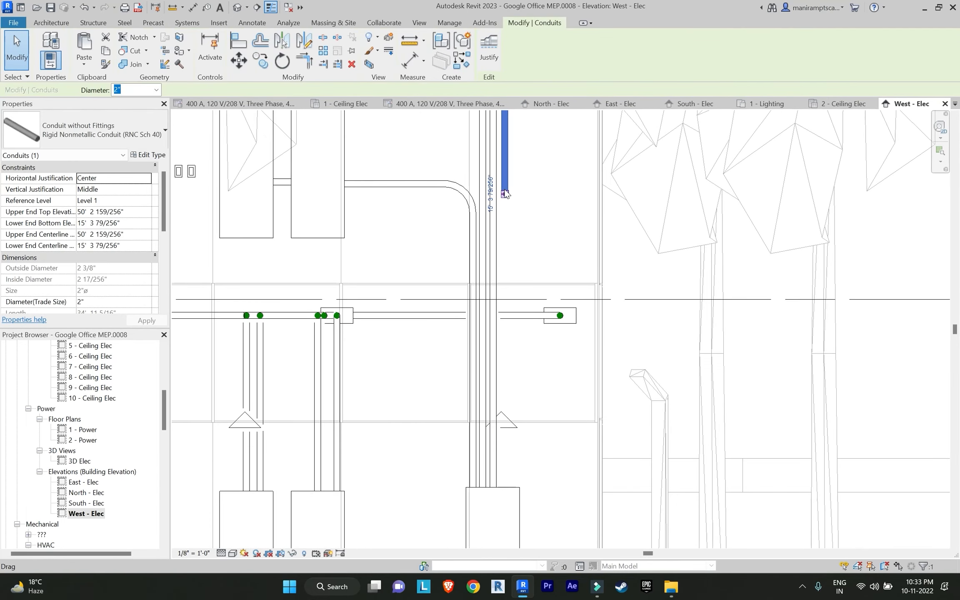
key(Escape)
click(506, 192)
drag(505, 195, 519, 480)
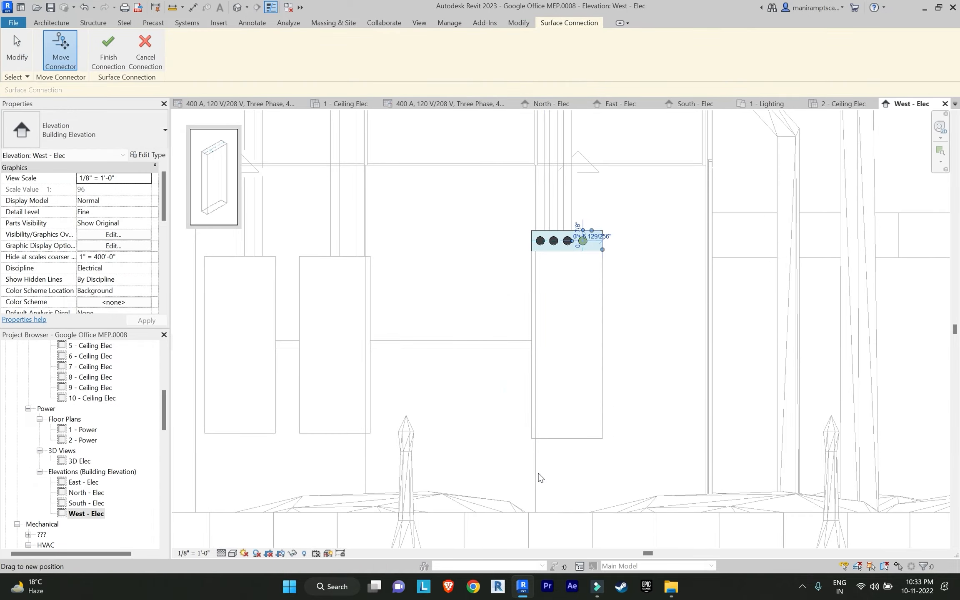
Connect the two 400 A panelboards one floor higher with a 2" conduit at about 63' 5" elevation, finishing both surface connections
scroll(433, 317, down, 5)
middle_drag(460, 216, 479, 479)
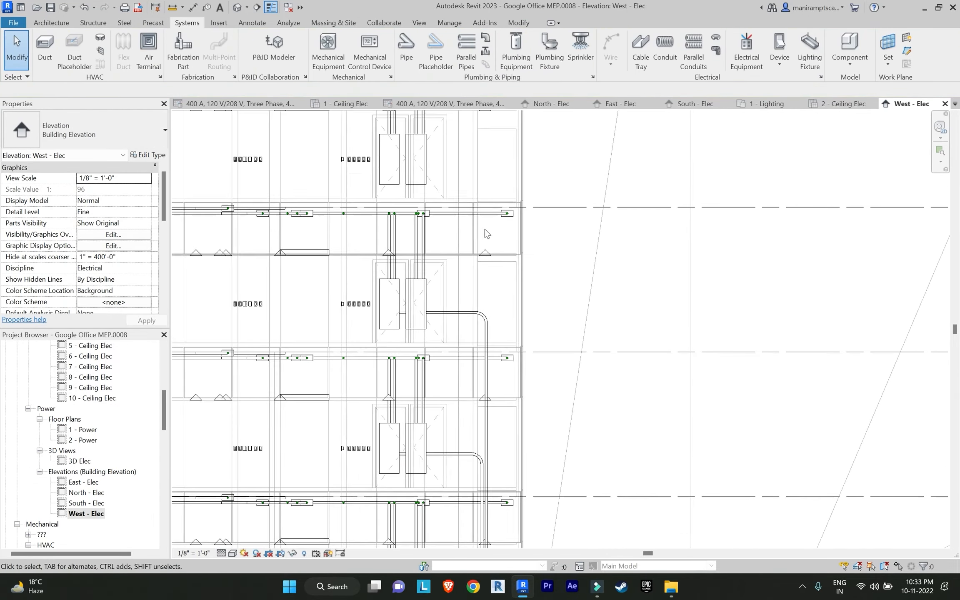
scroll(484, 150, up, 1)
middle_drag(484, 150, 481, 296)
click(665, 48)
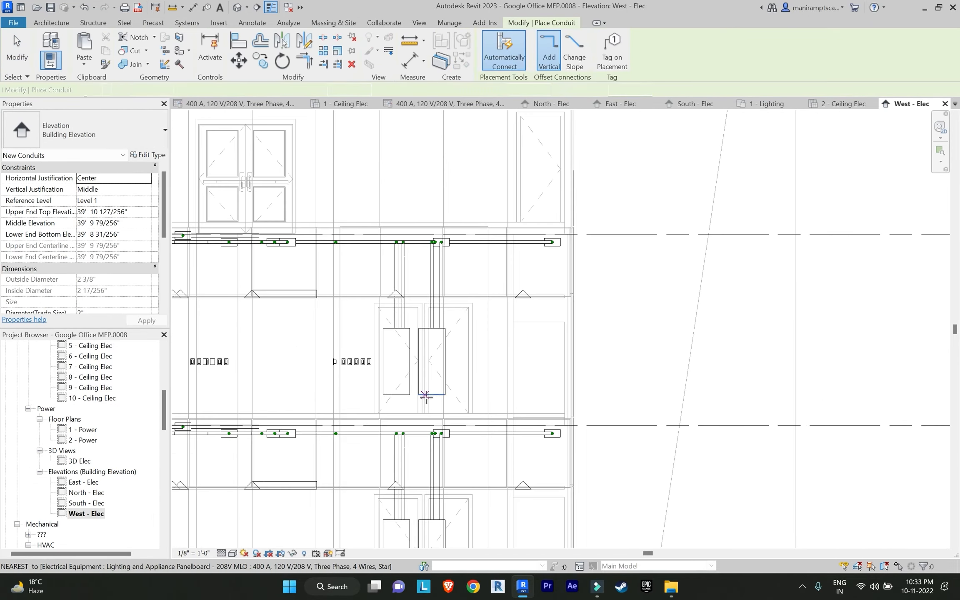
scroll(417, 291, up, 4)
click(408, 346)
click(111, 52)
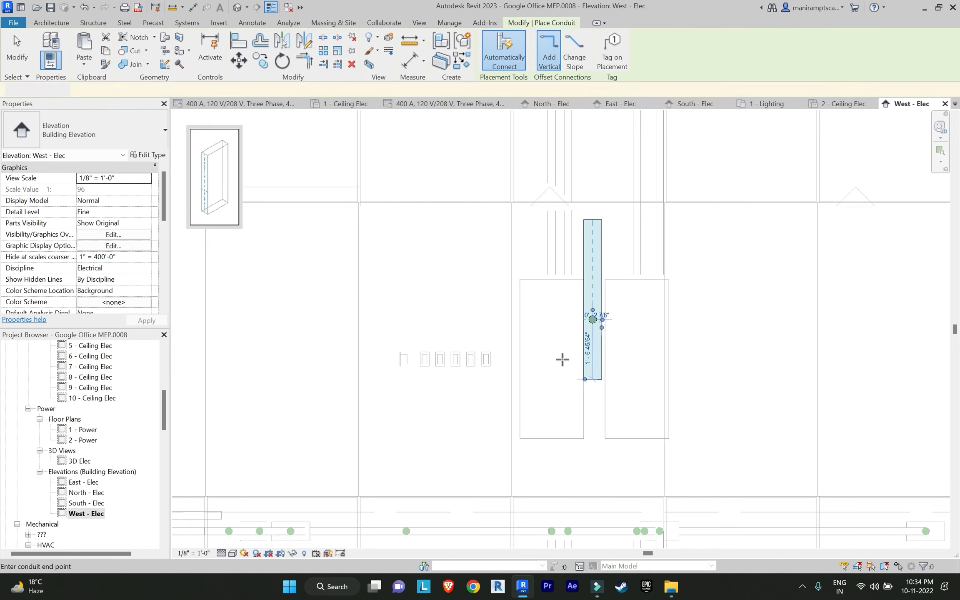
click(428, 348)
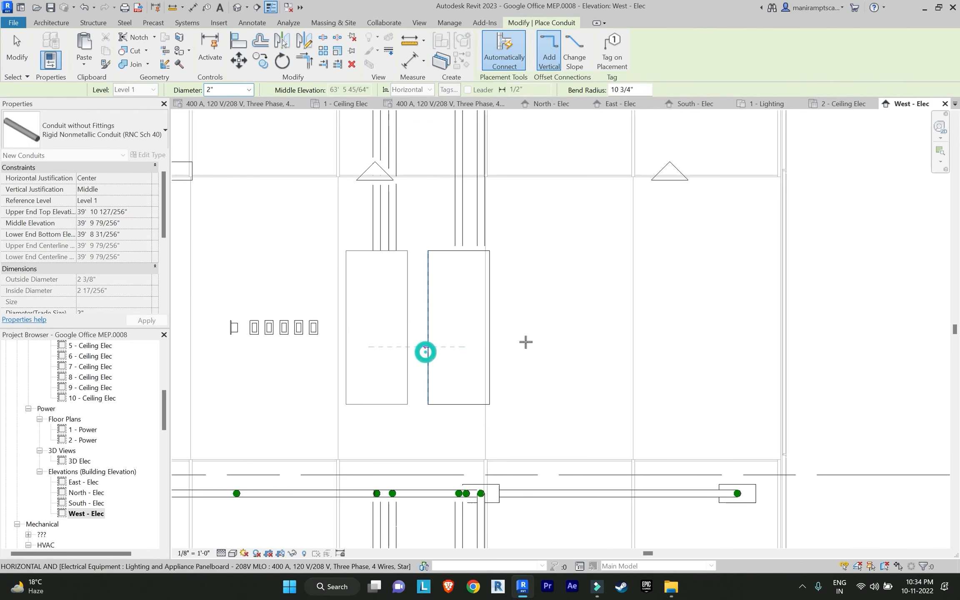
click(108, 50)
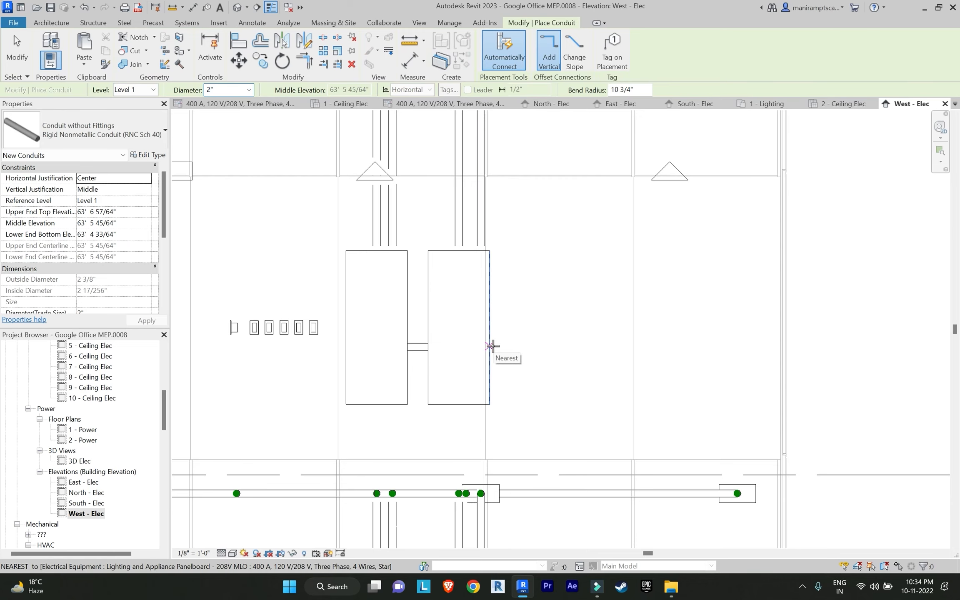
Run a 2" conduit about 5' 9" horizontally from the outer panelboard's side surface, then straight down to about 43' 11" elevation
click(493, 345)
click(108, 55)
scroll(598, 349, down, 2)
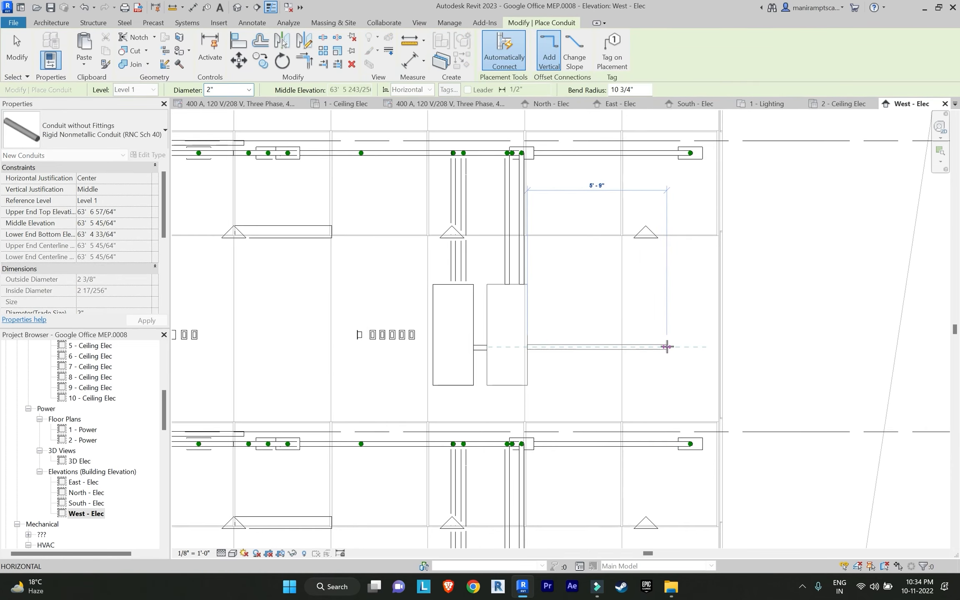
scroll(666, 346, down, 3)
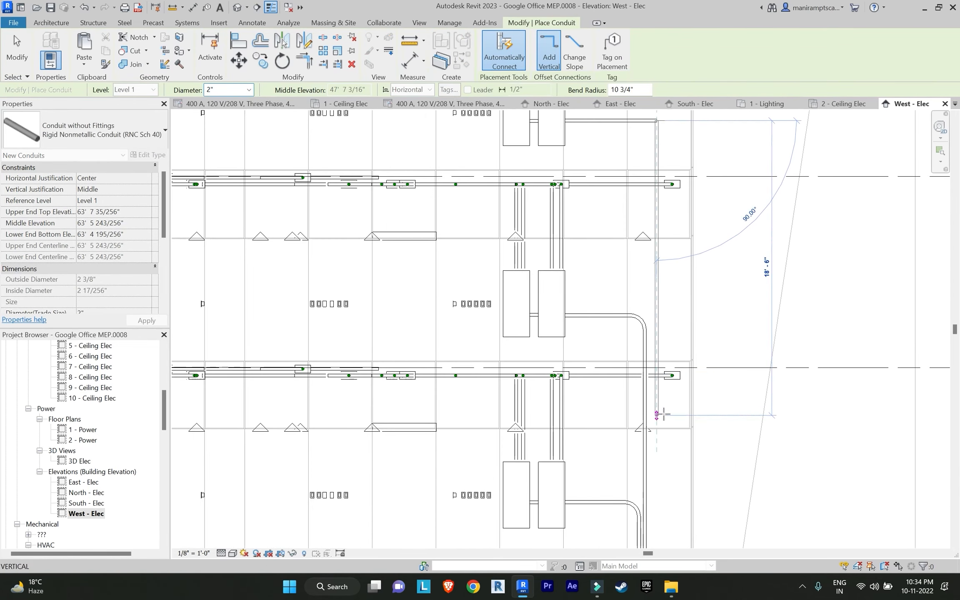
click(659, 430)
key(Escape)
key(Escape)
Nudge the latest vertical conduit slightly closer to the neighbouring riser
middle_drag(690, 339, 551, 171)
click(514, 236)
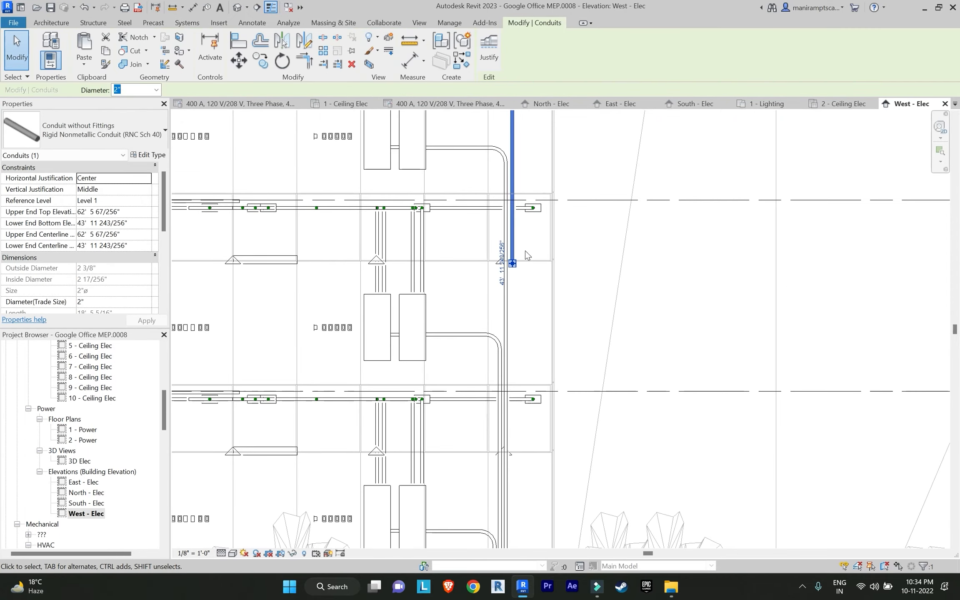
click(648, 345)
Extend the latest vertical conduit's lower end down through the floors to just above the first-floor 600 A panelboard
middle_drag(649, 347, 651, 272)
click(514, 186)
drag(514, 188, 516, 427)
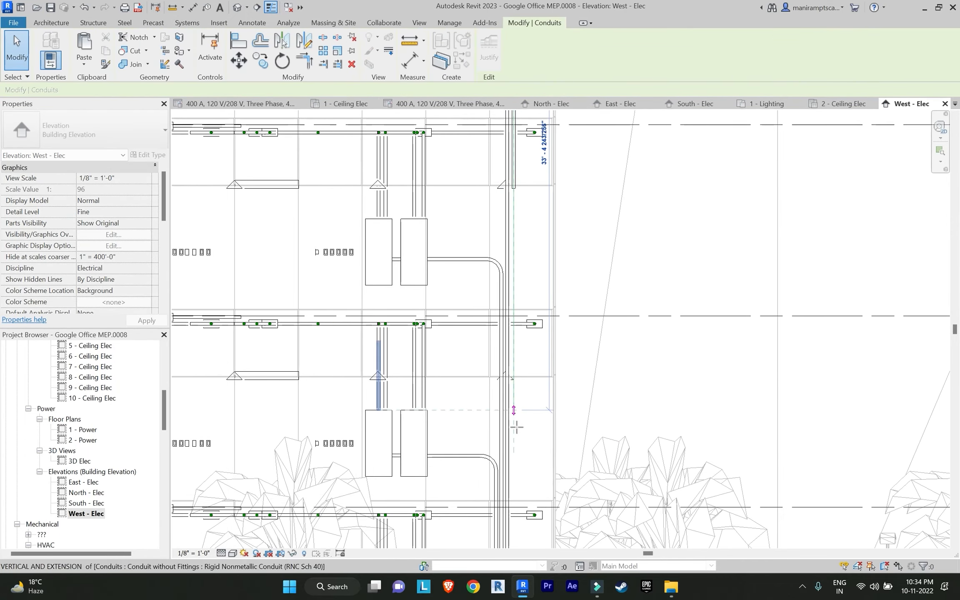
scroll(589, 427, down, 1)
middle_drag(590, 426, 620, 188)
drag(555, 229, 557, 497)
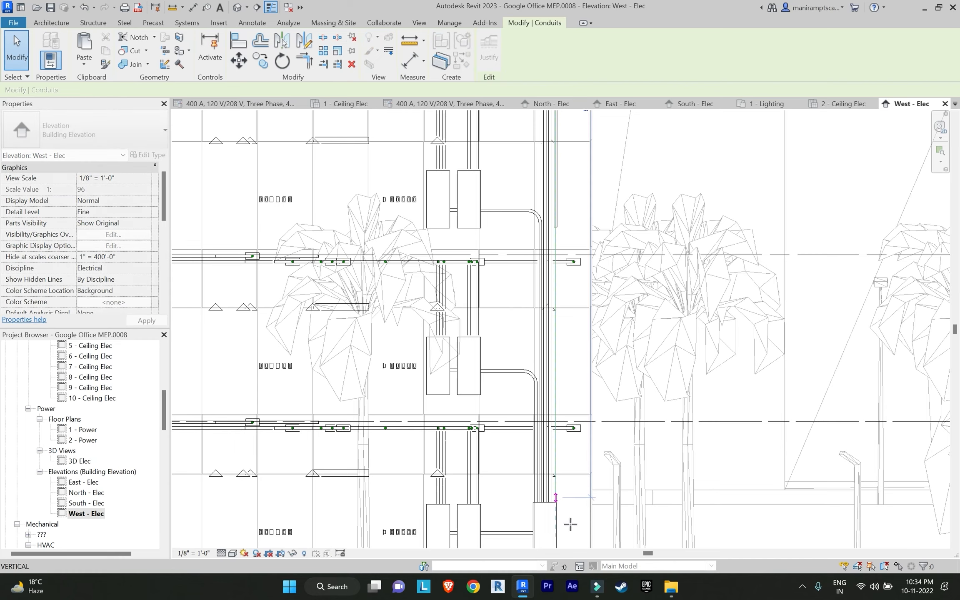
Nudge the outermost vertical conduit towards the other risers so that it lies within the 600 A panelboard's width
scroll(556, 506, up, 8)
scroll(565, 454, up, 1)
key(Left)
key(Left)
click(589, 424)
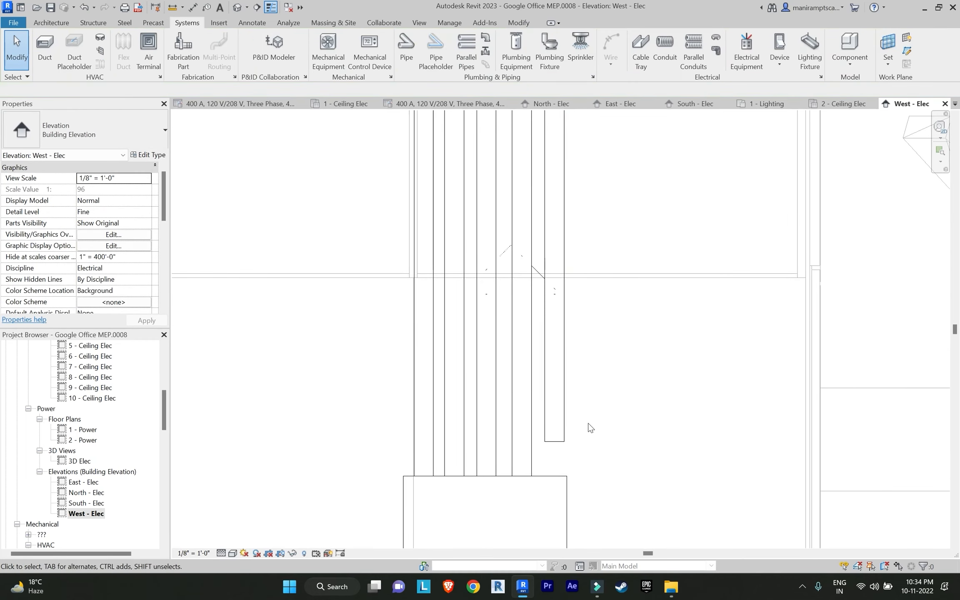
Extend the outermost conduit's lower end to the top of the 600 A panelboard and finish the surface connection
click(563, 429)
drag(554, 441, 554, 475)
click(100, 59)
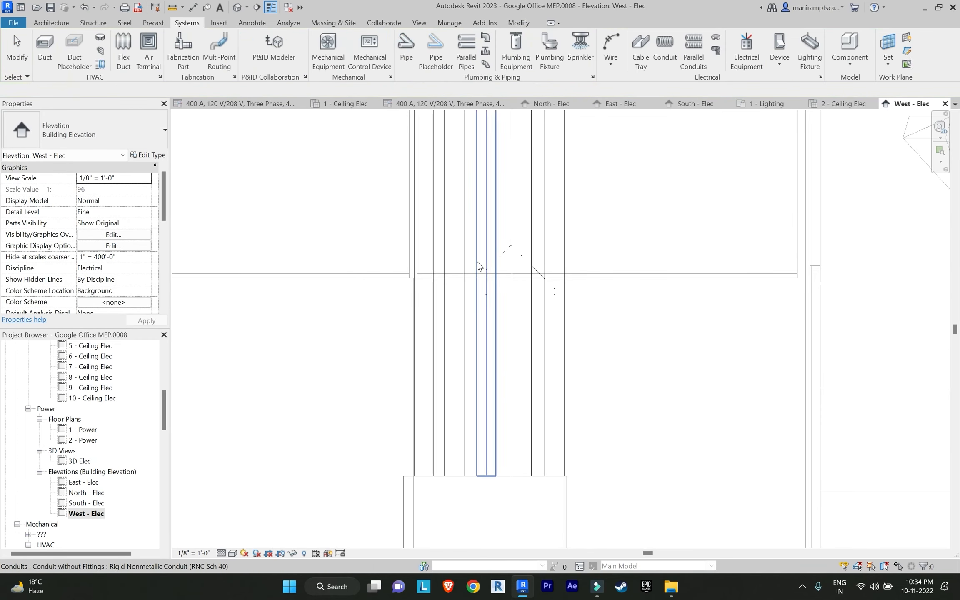
Open the default 3D view and examine the building's ducts, conduits and equipment up close
click(420, 22)
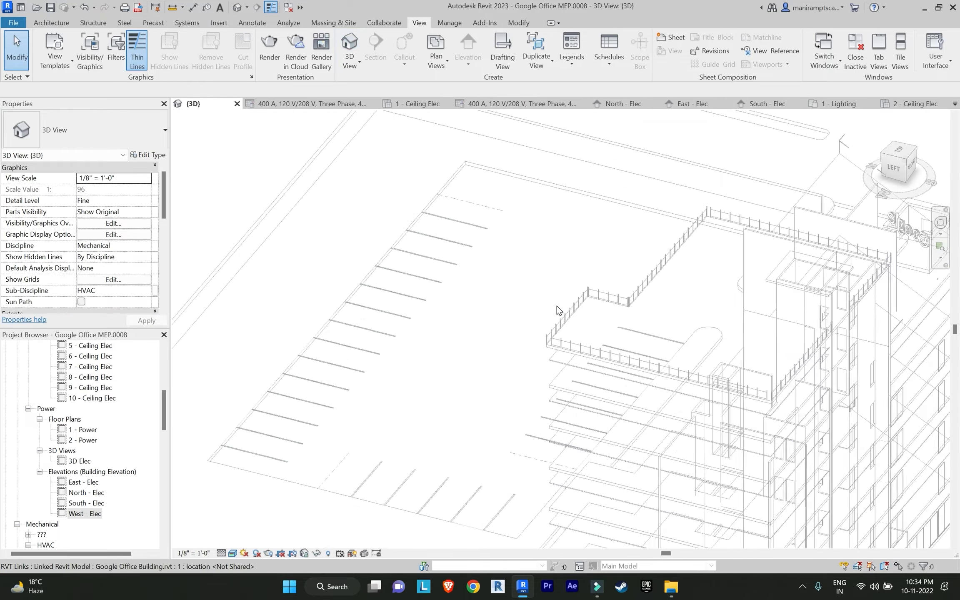
scroll(566, 329, up, 3)
scroll(570, 343, up, 6)
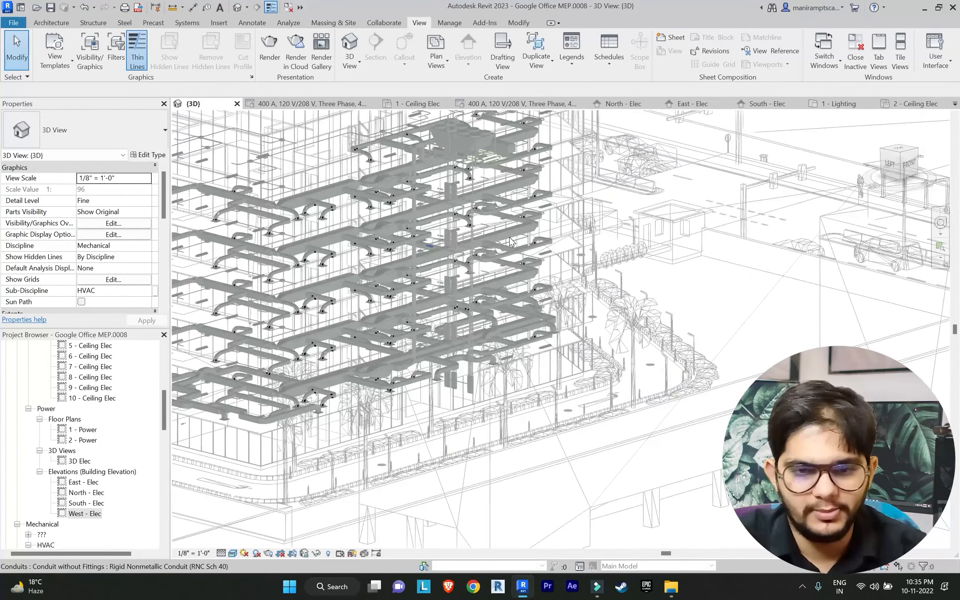
mouse_move(511, 241)
shift+middle_down()
mouse_move(539, 340)
mouse_move(548, 283)
mouse_move(496, 249)
shift+middle_up()
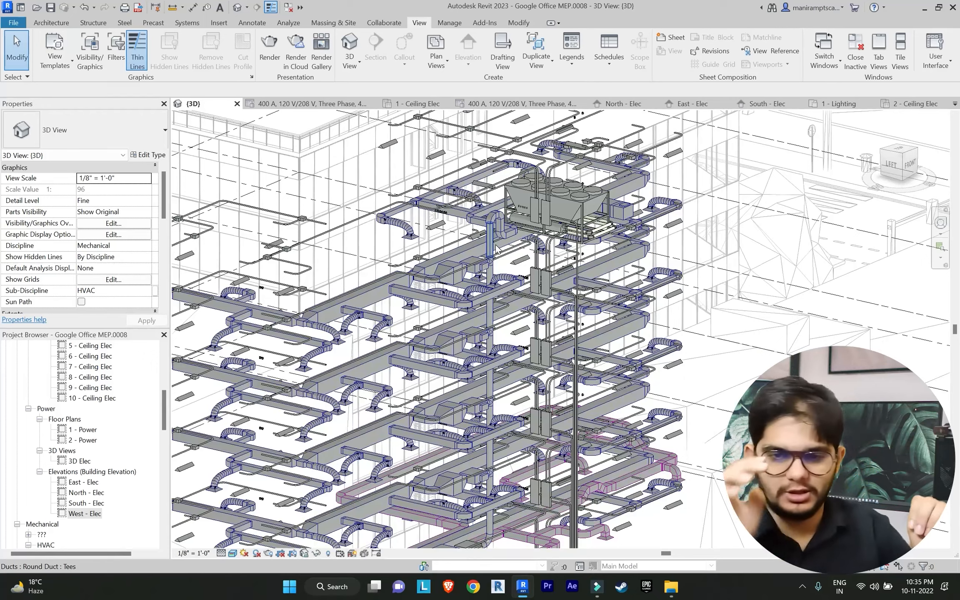